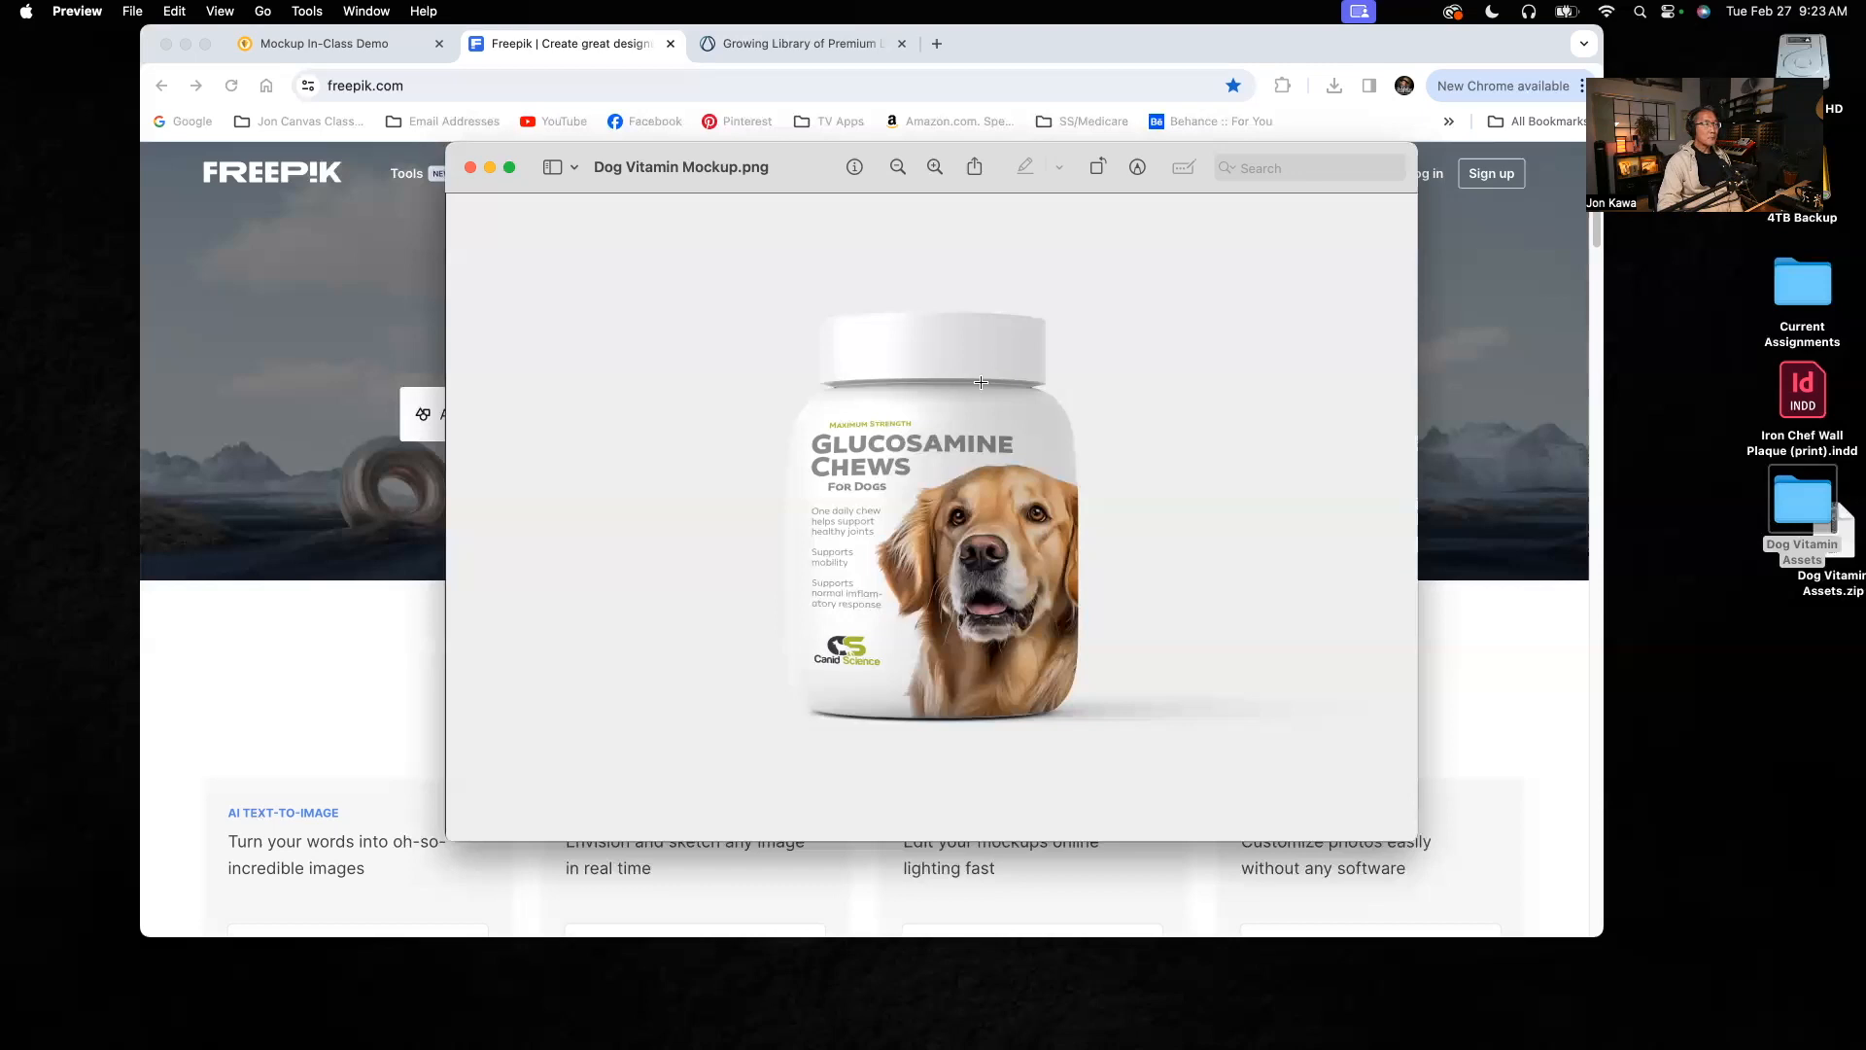
# Step: Minimize the dog vitamin mockup preview and the Dog Vitamin Assets folder window, and switch to the Freepik page in Chrome
pyautogui.click(489, 171)
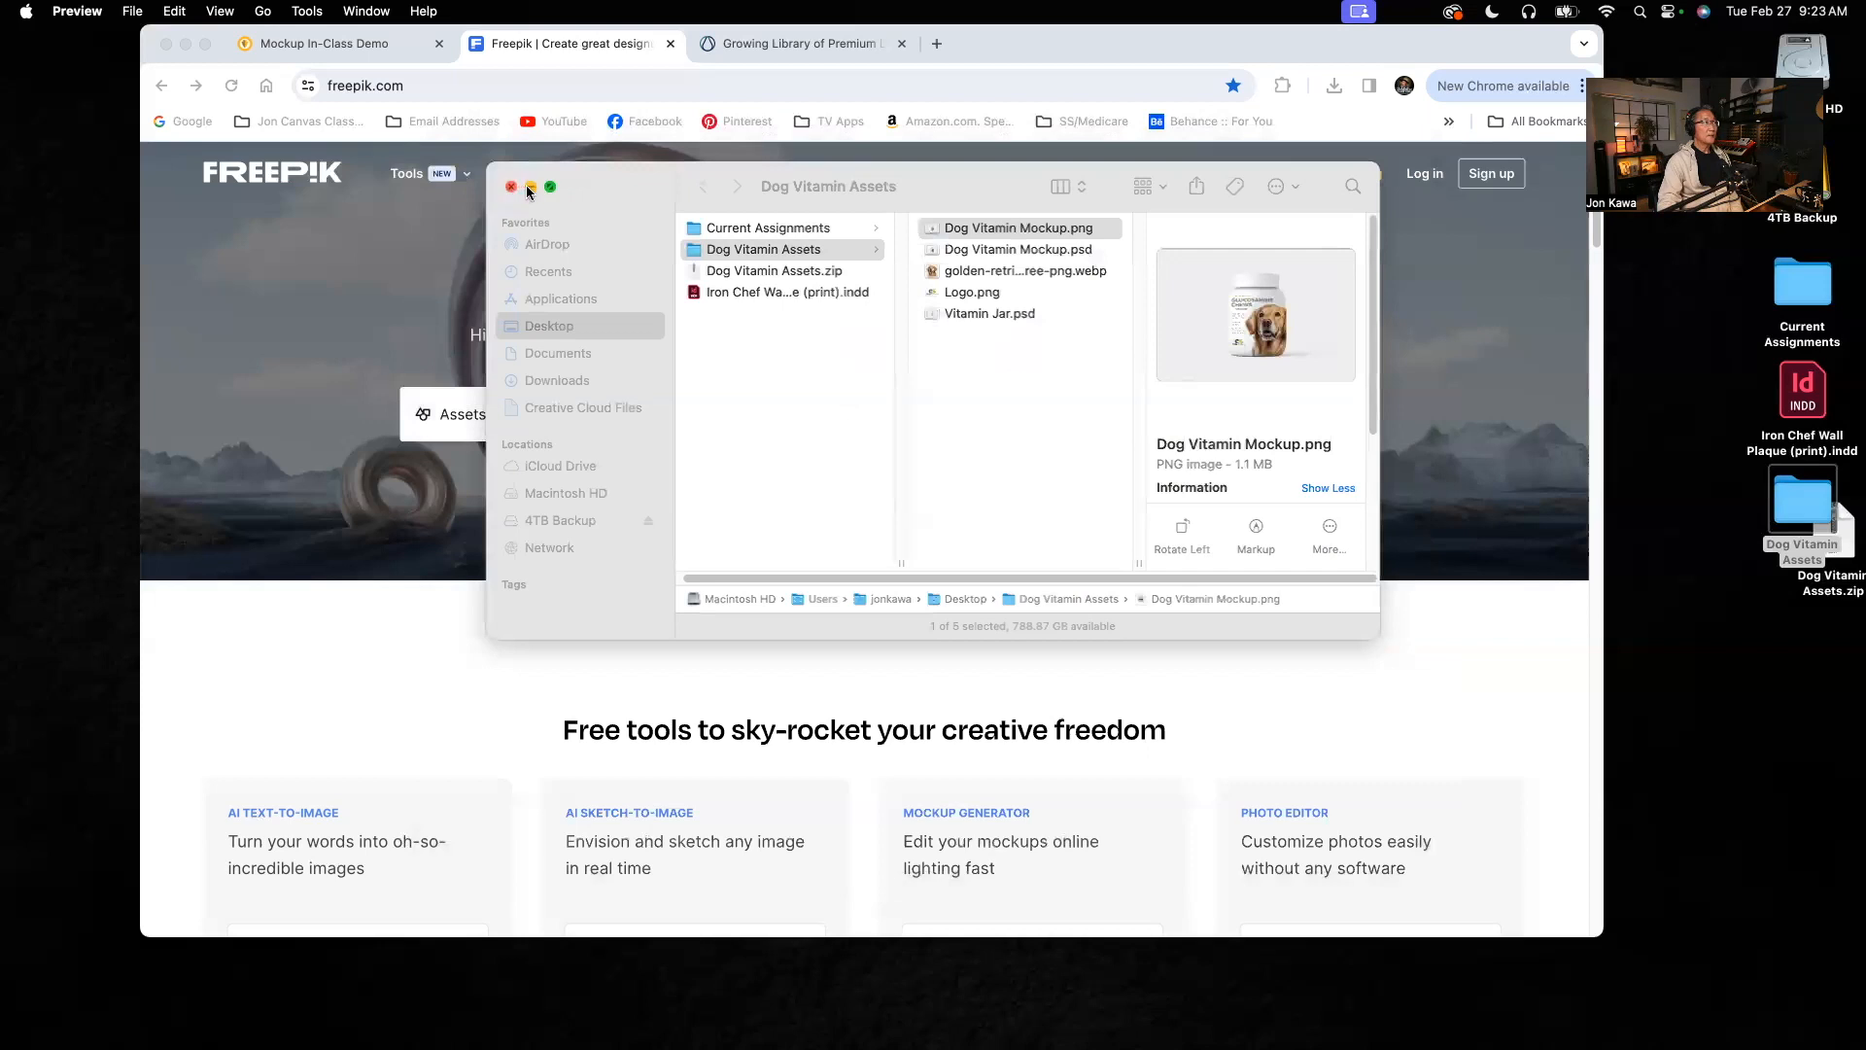
pyautogui.click(528, 186)
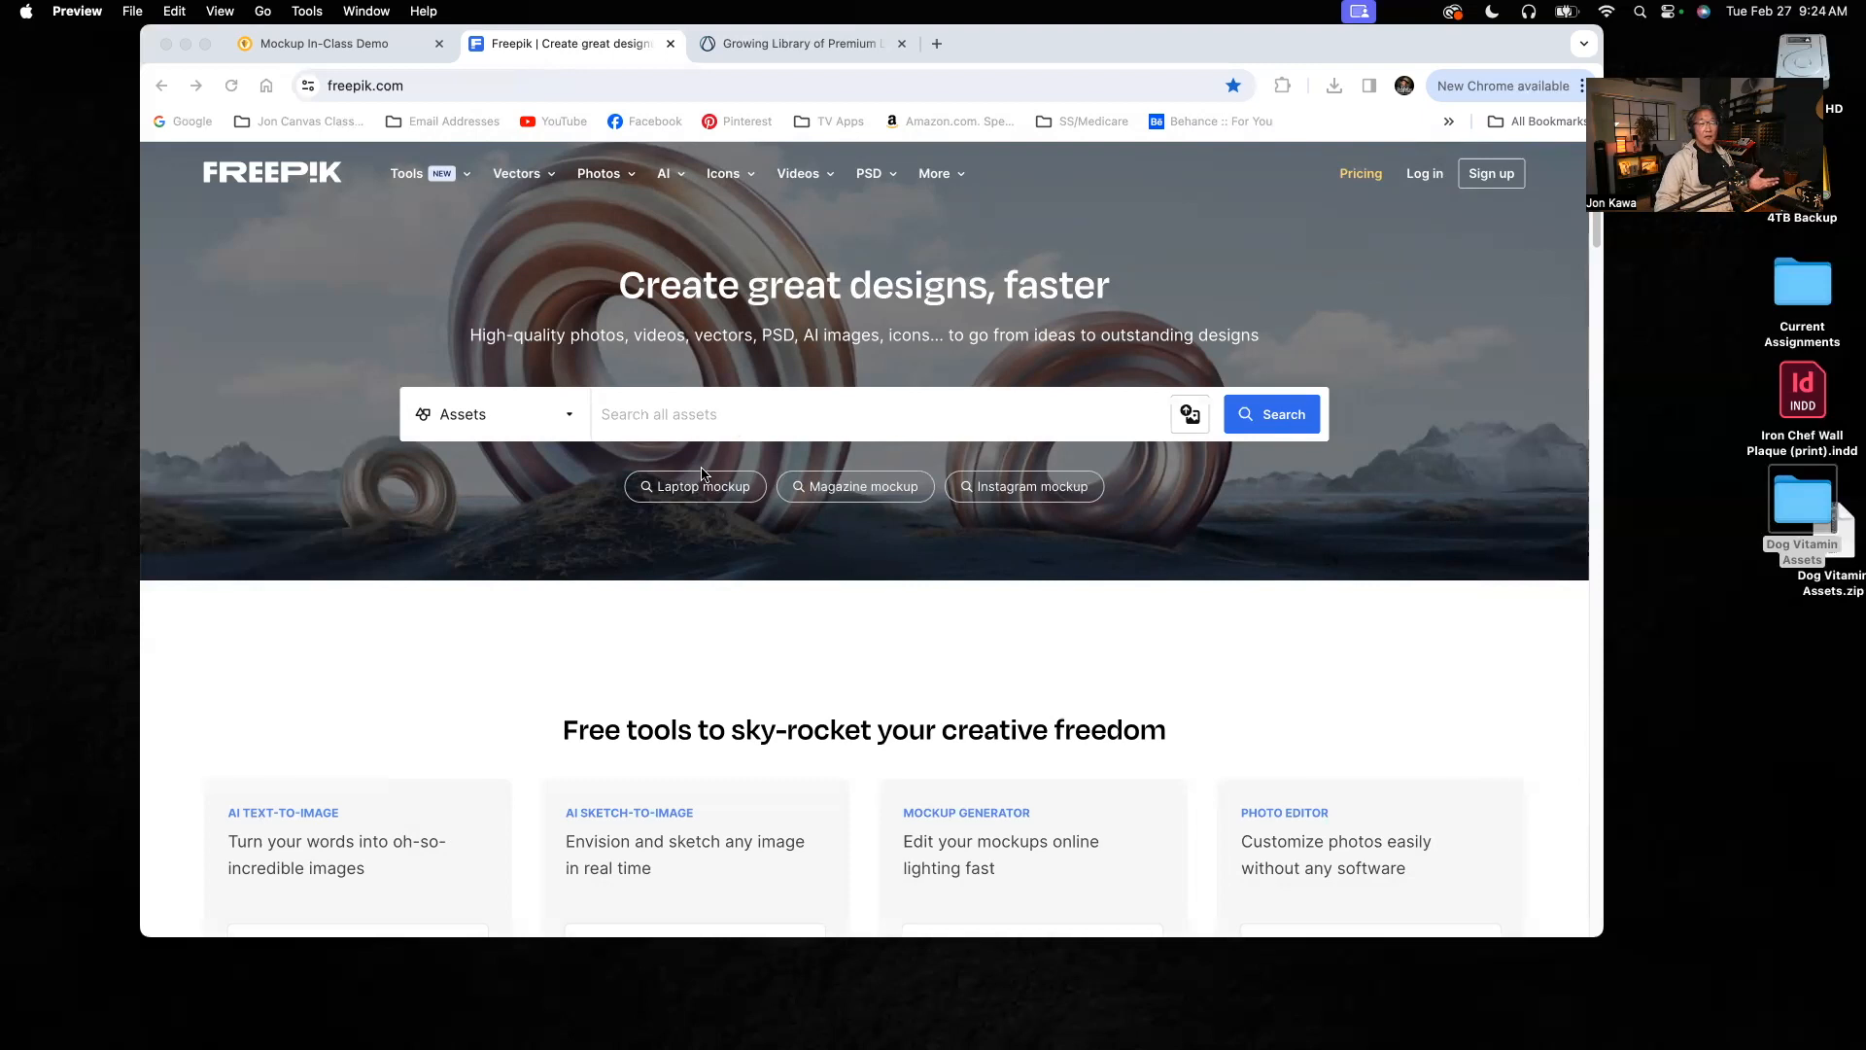
pyautogui.click(625, 416)
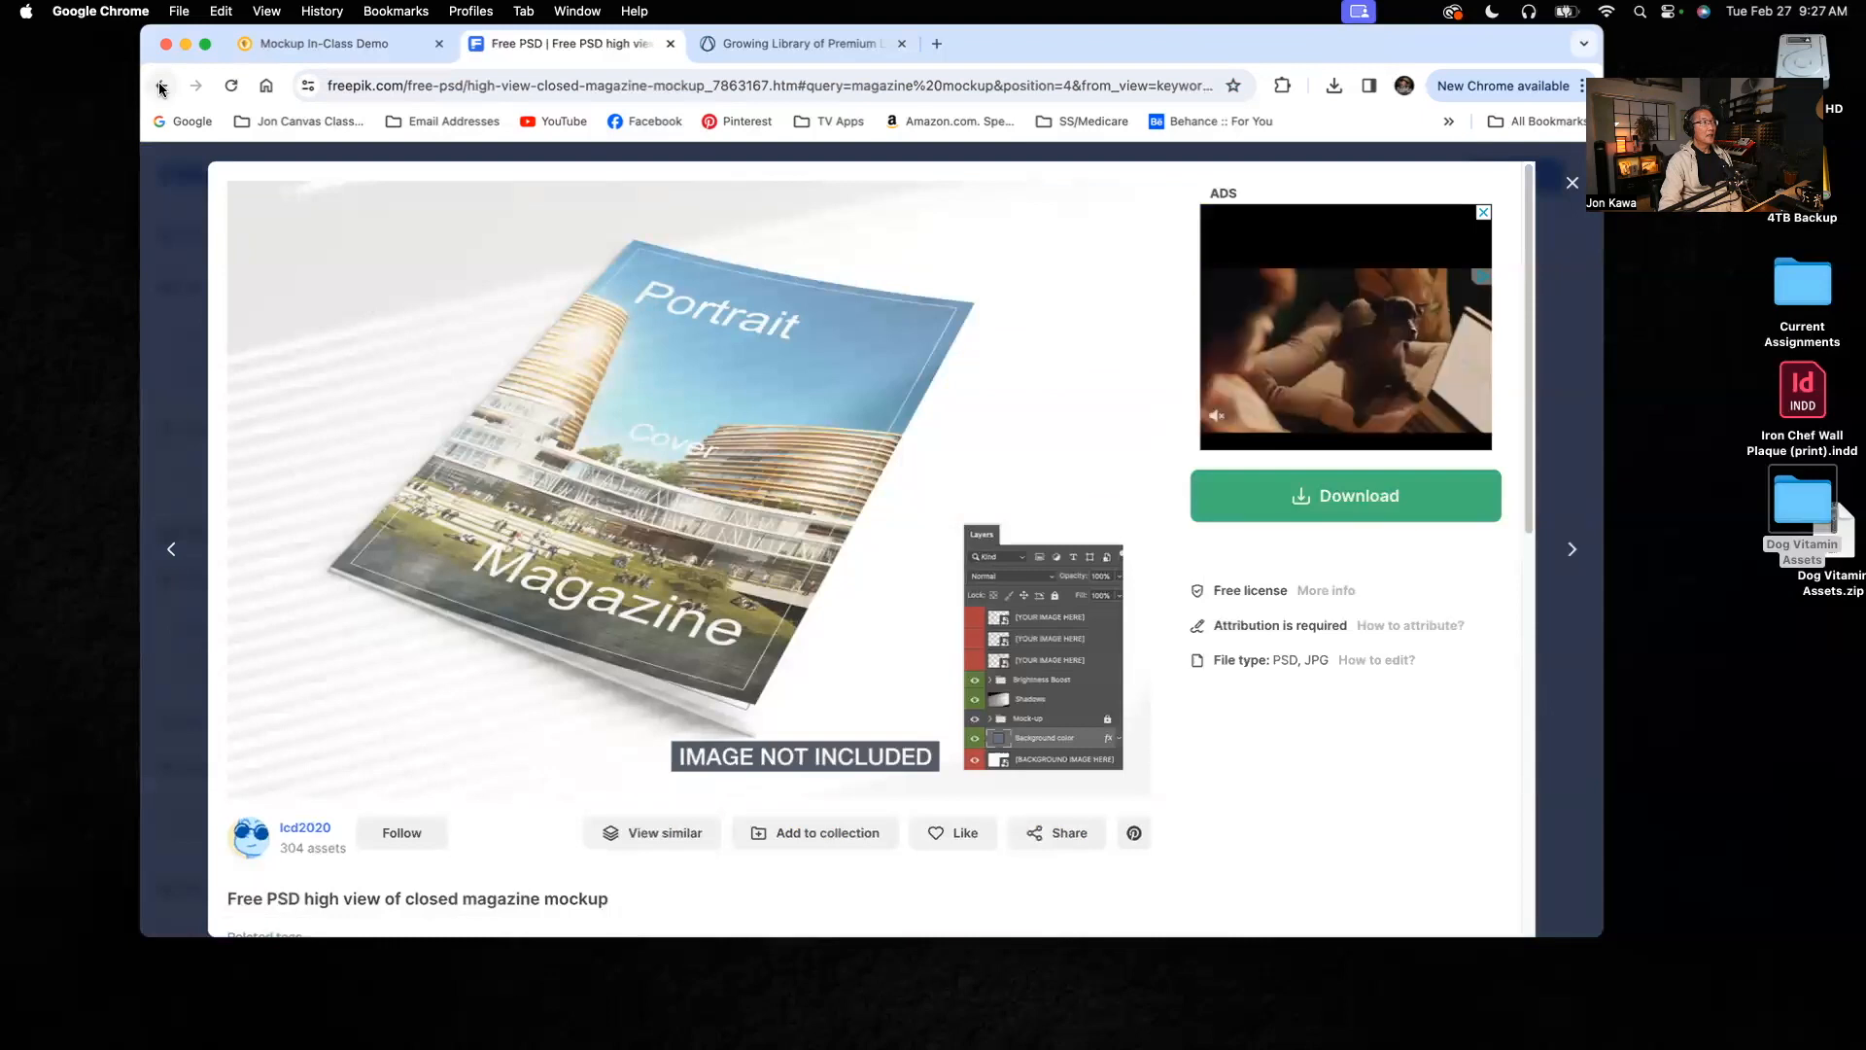
# Step: Go back to the magazine mockup results and search Freepik for "wine bottle mockup" instead
pyautogui.click(162, 86)
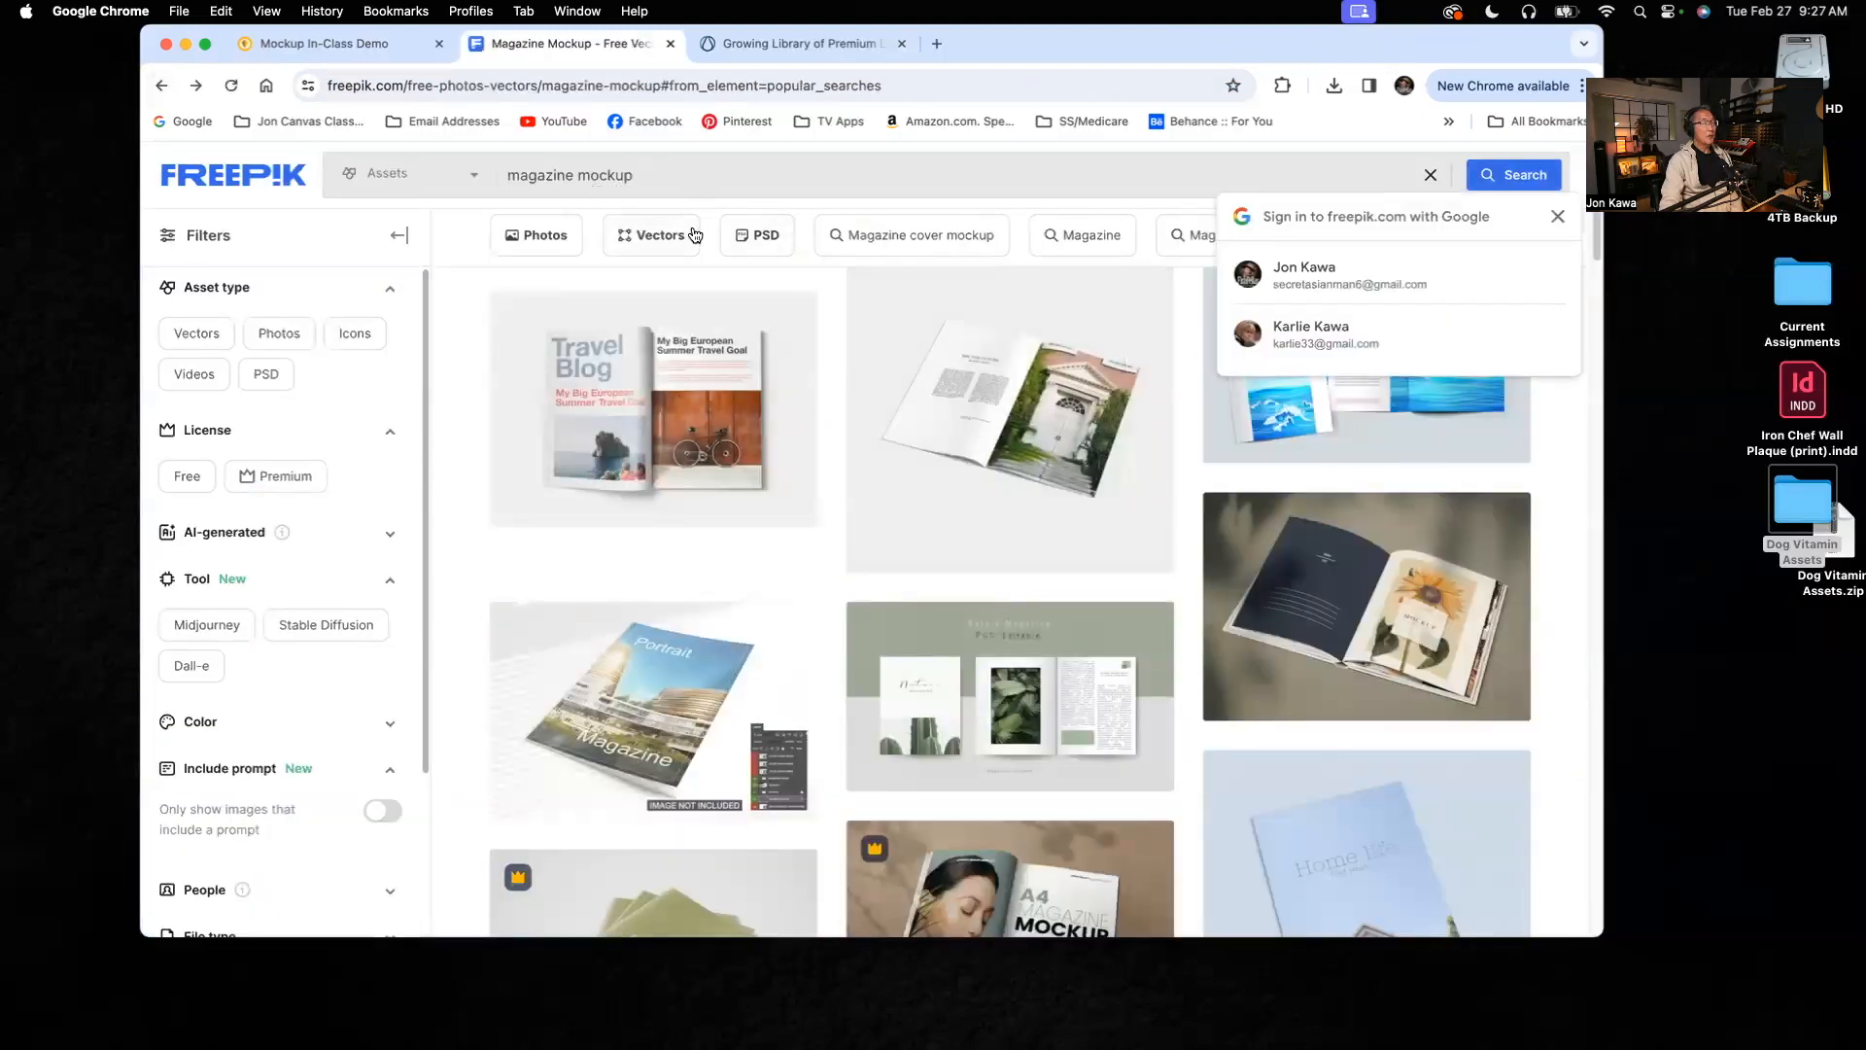
pyautogui.moveTo(1492, 800)
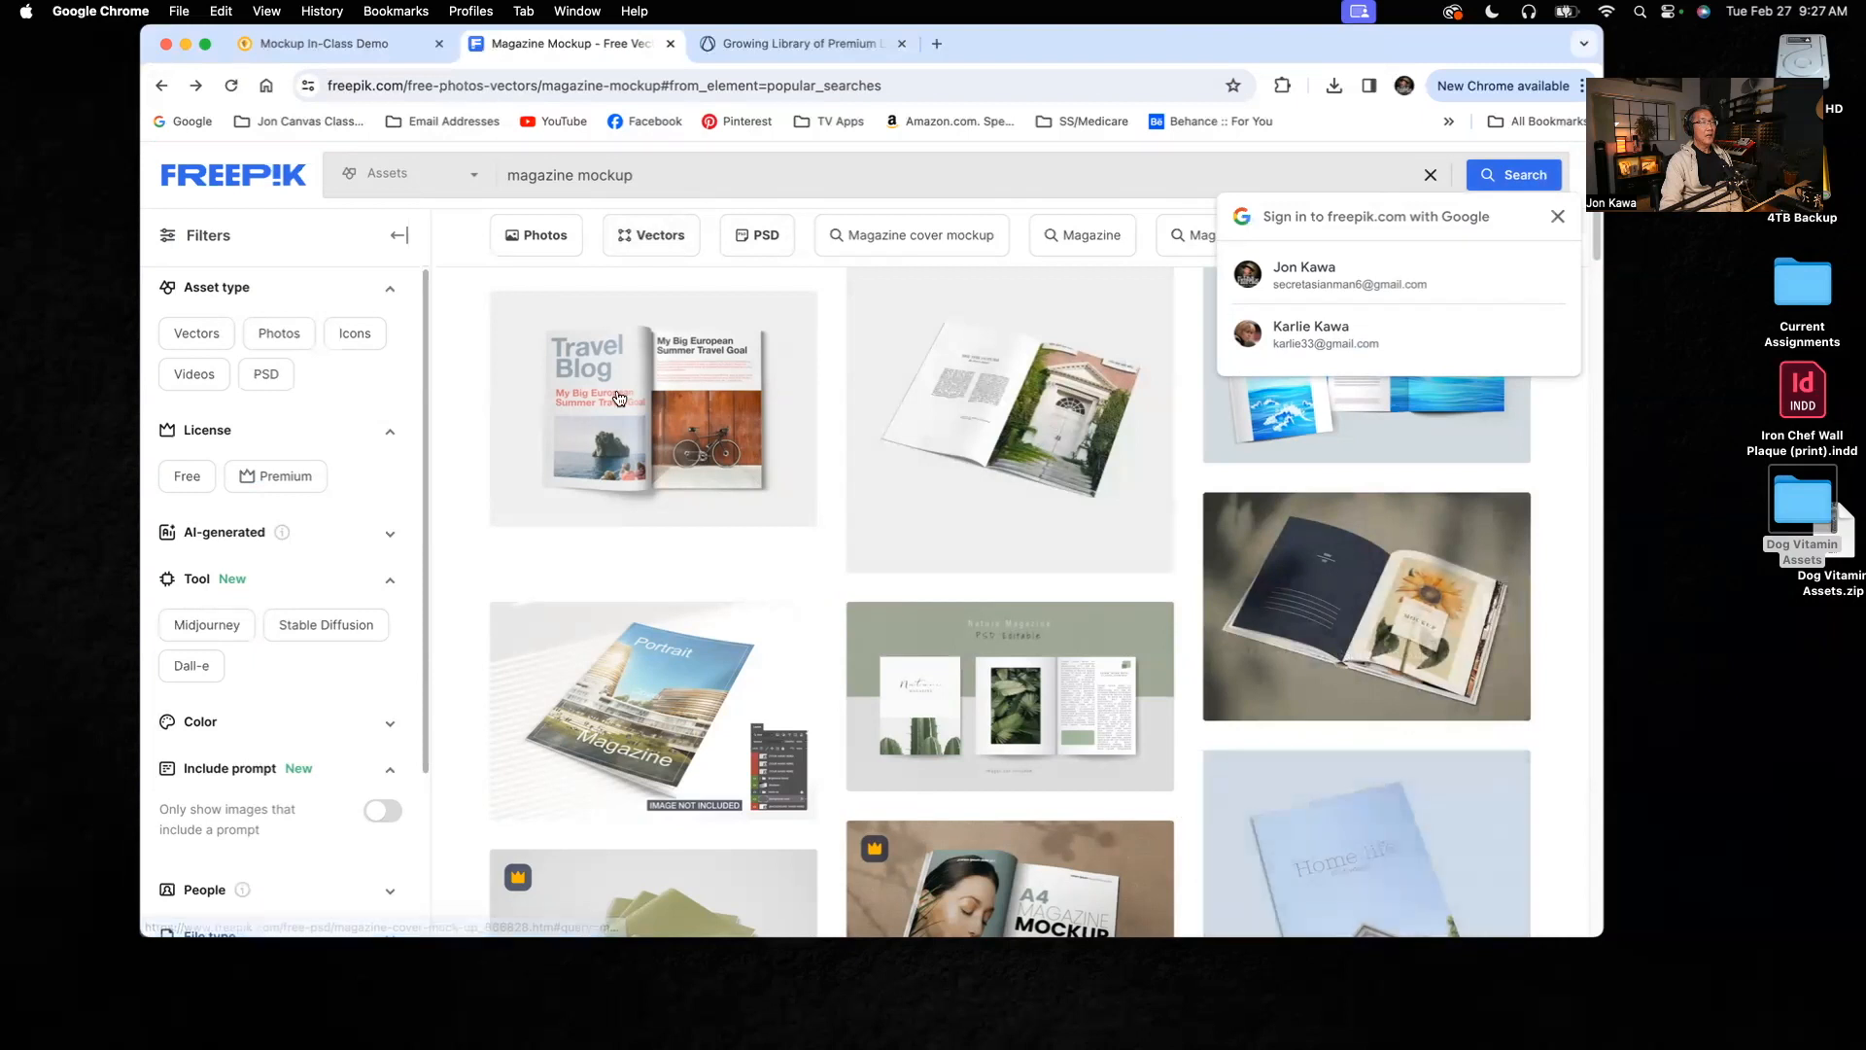
pyautogui.click(651, 178)
pyautogui.moveTo(936, 424)
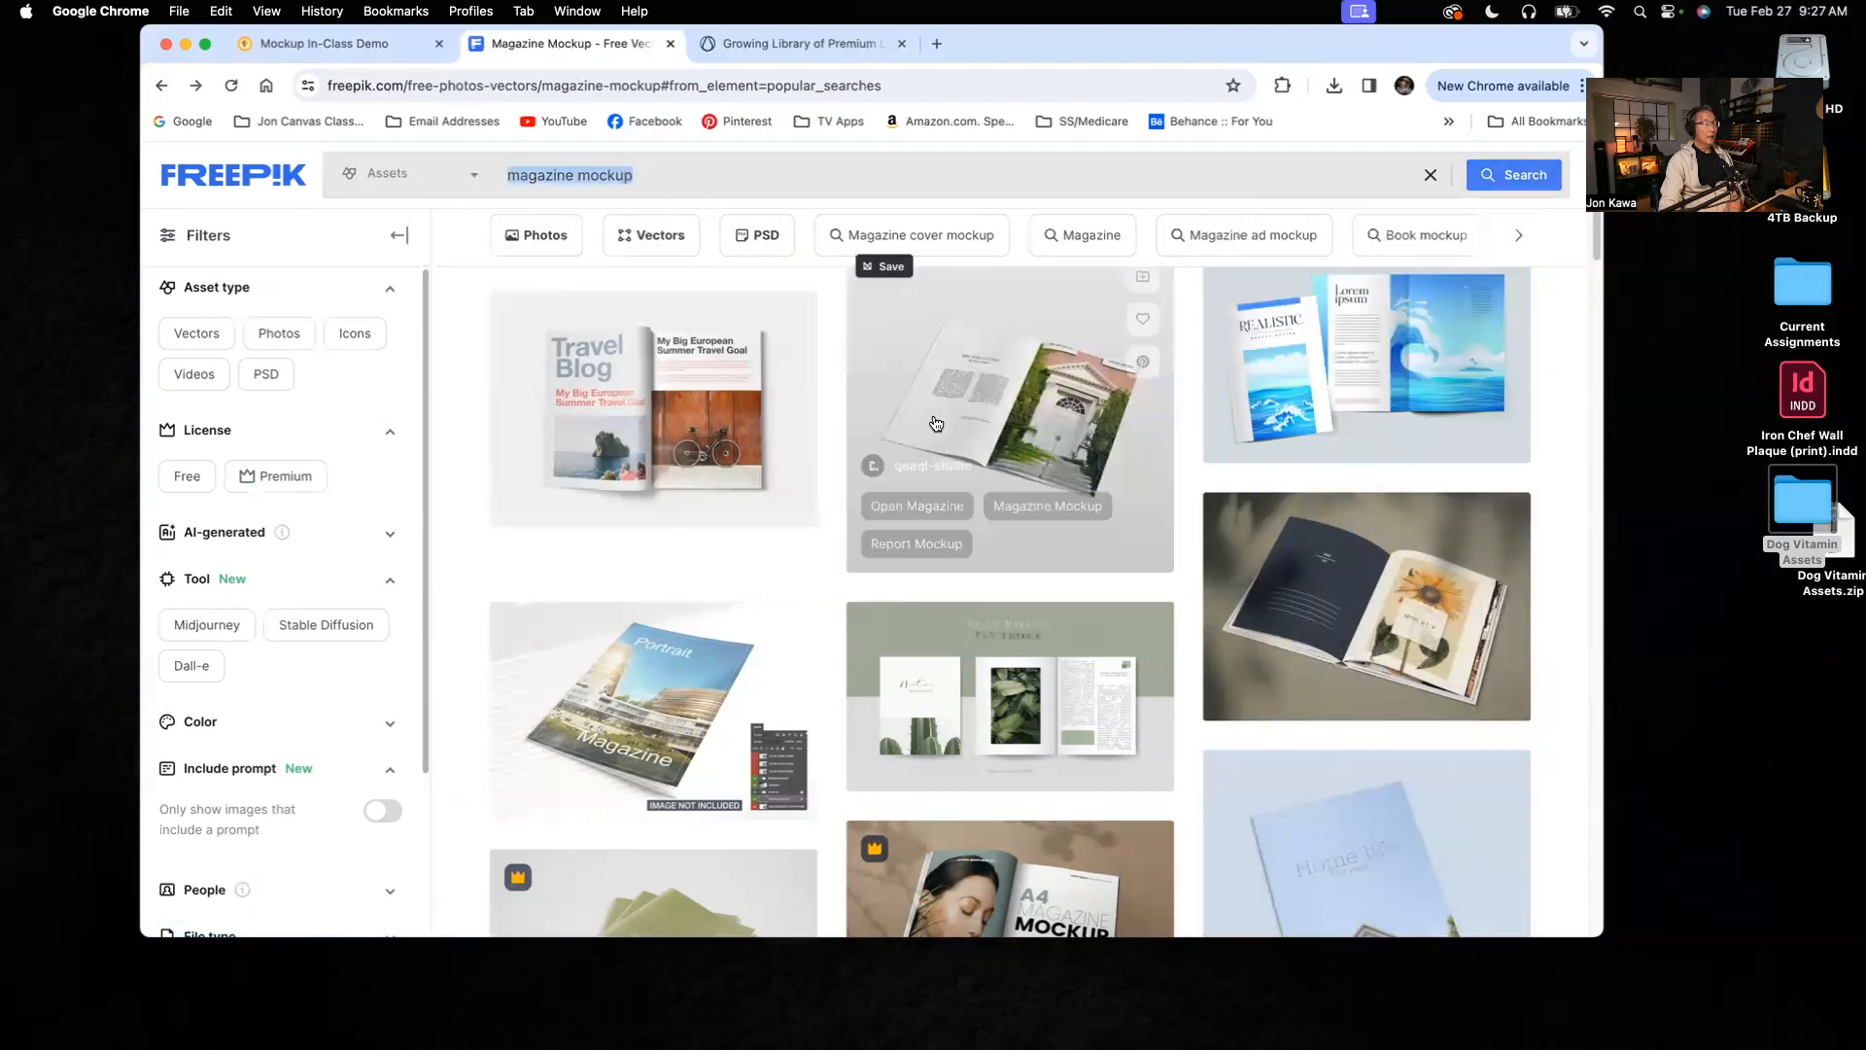
pyautogui.write('wine')
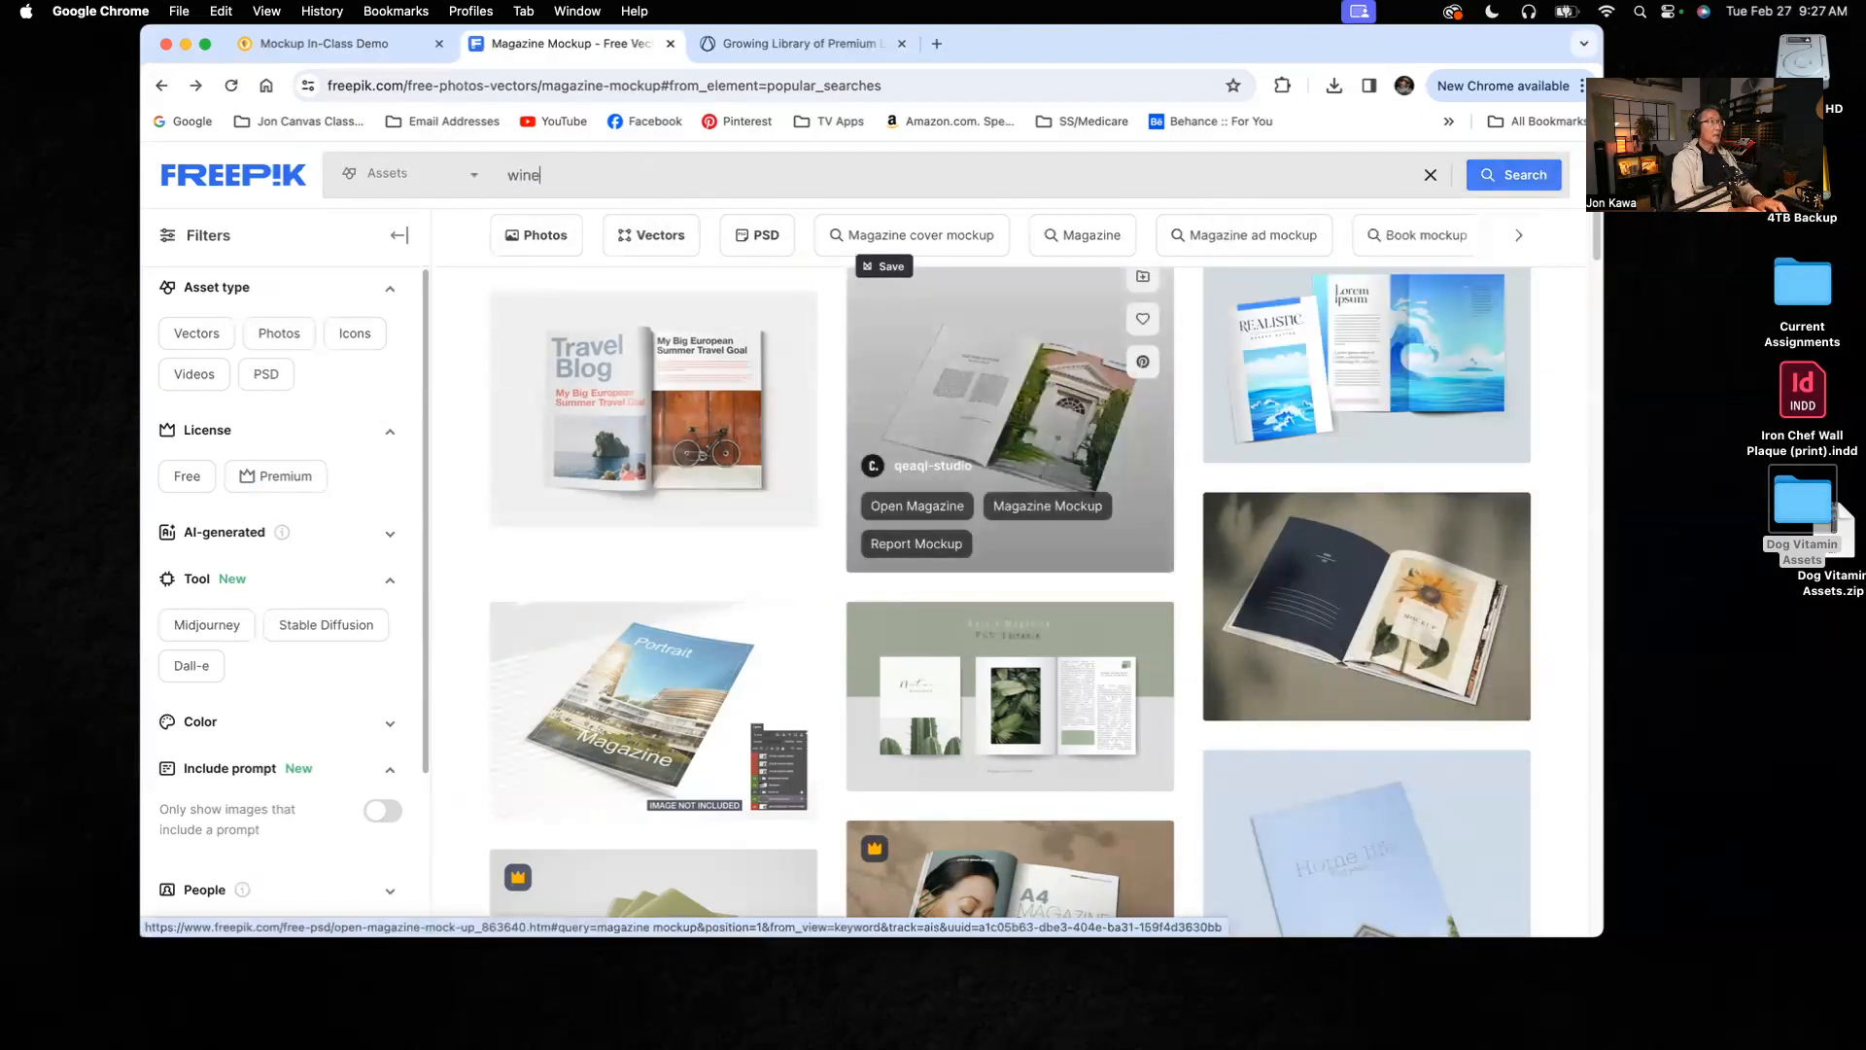
pyautogui.write(' bottle mockup')
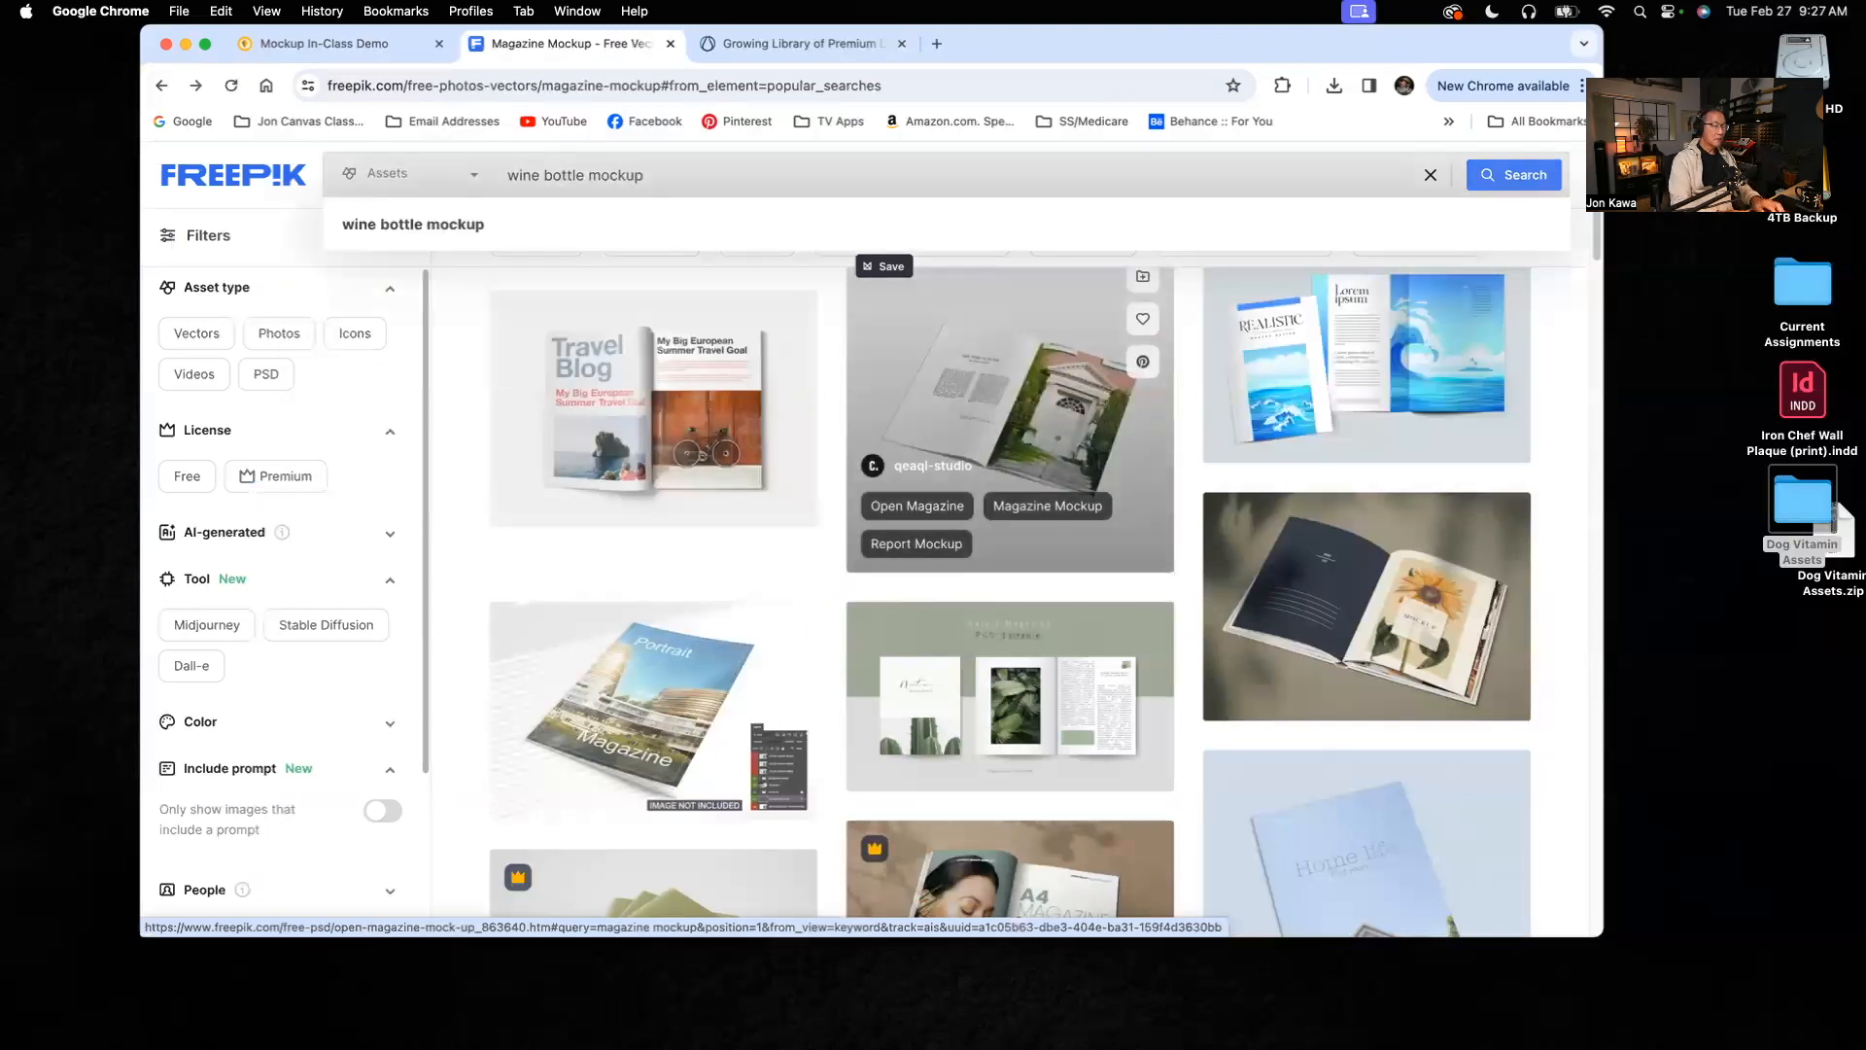
pyautogui.press('Return')
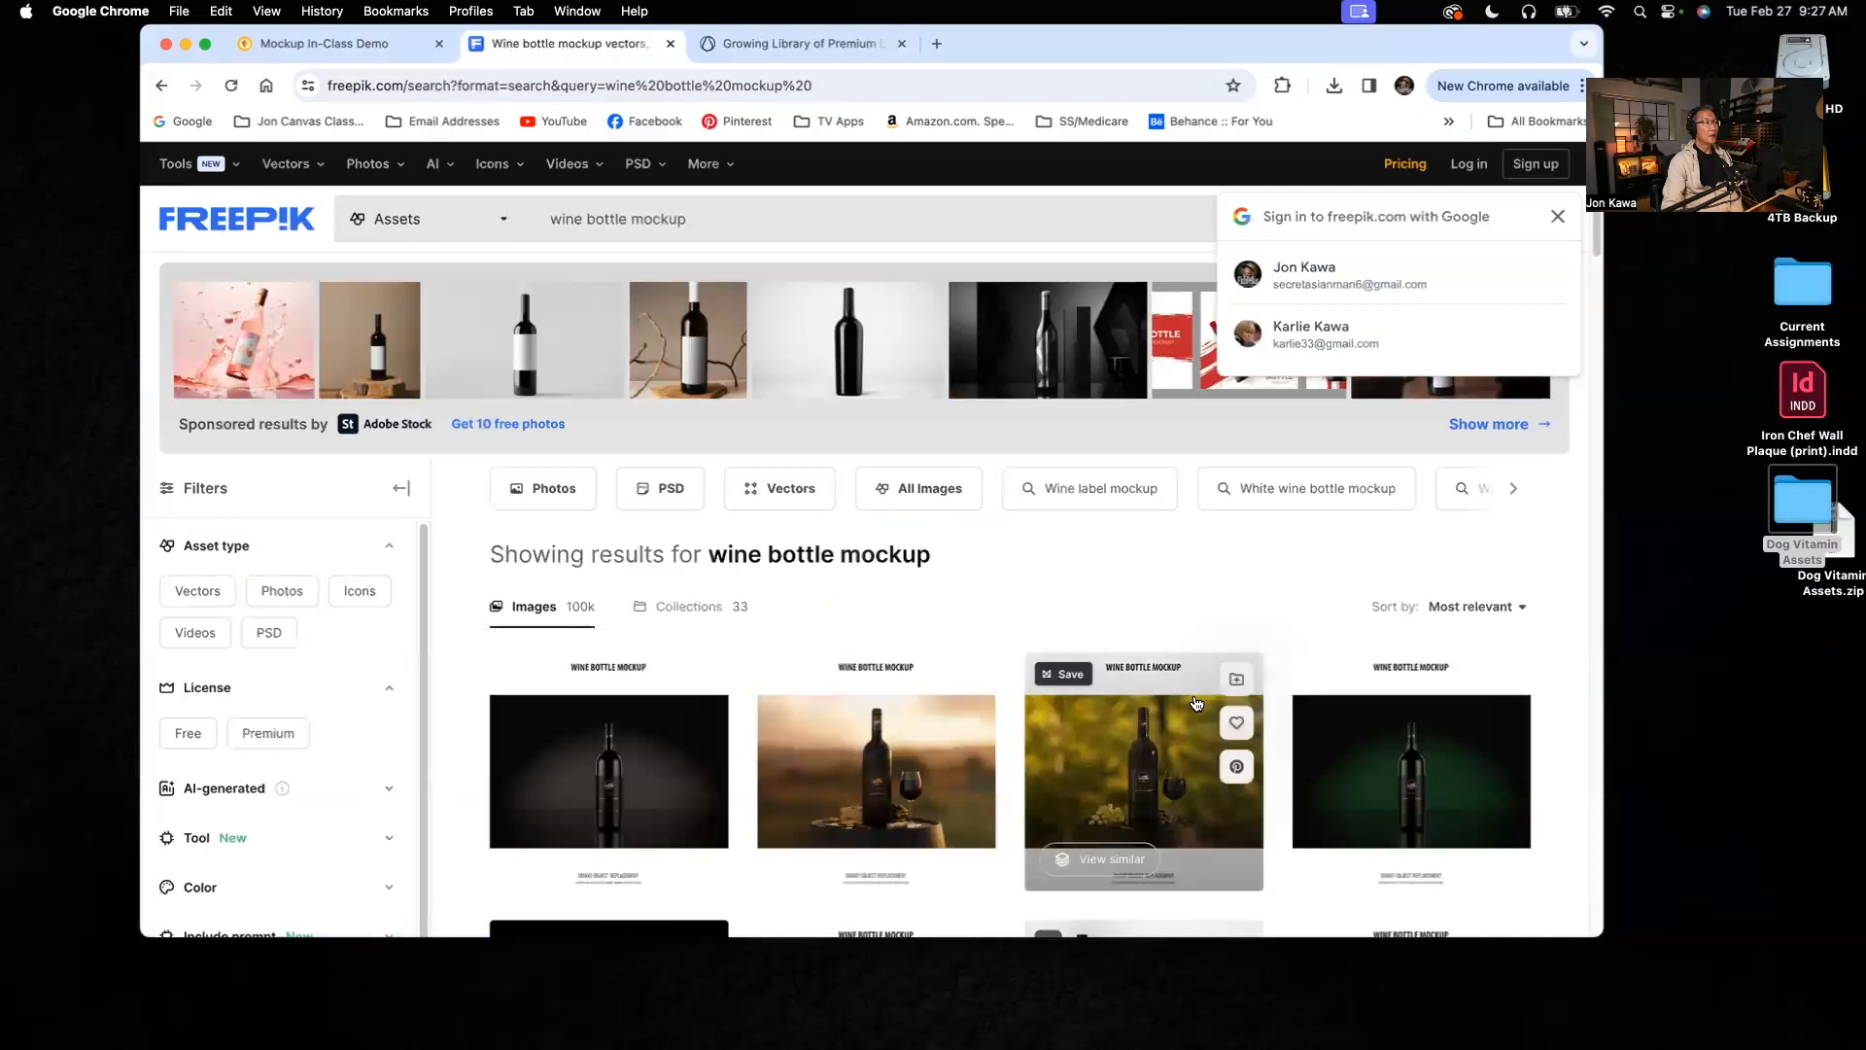
# Step: Browse the wine bottle results and open the details of the free mockup showing an amber bottle with a gold label
pyautogui.scroll(-4, 1205, 680)
pyautogui.scroll(-3, 1197, 703)
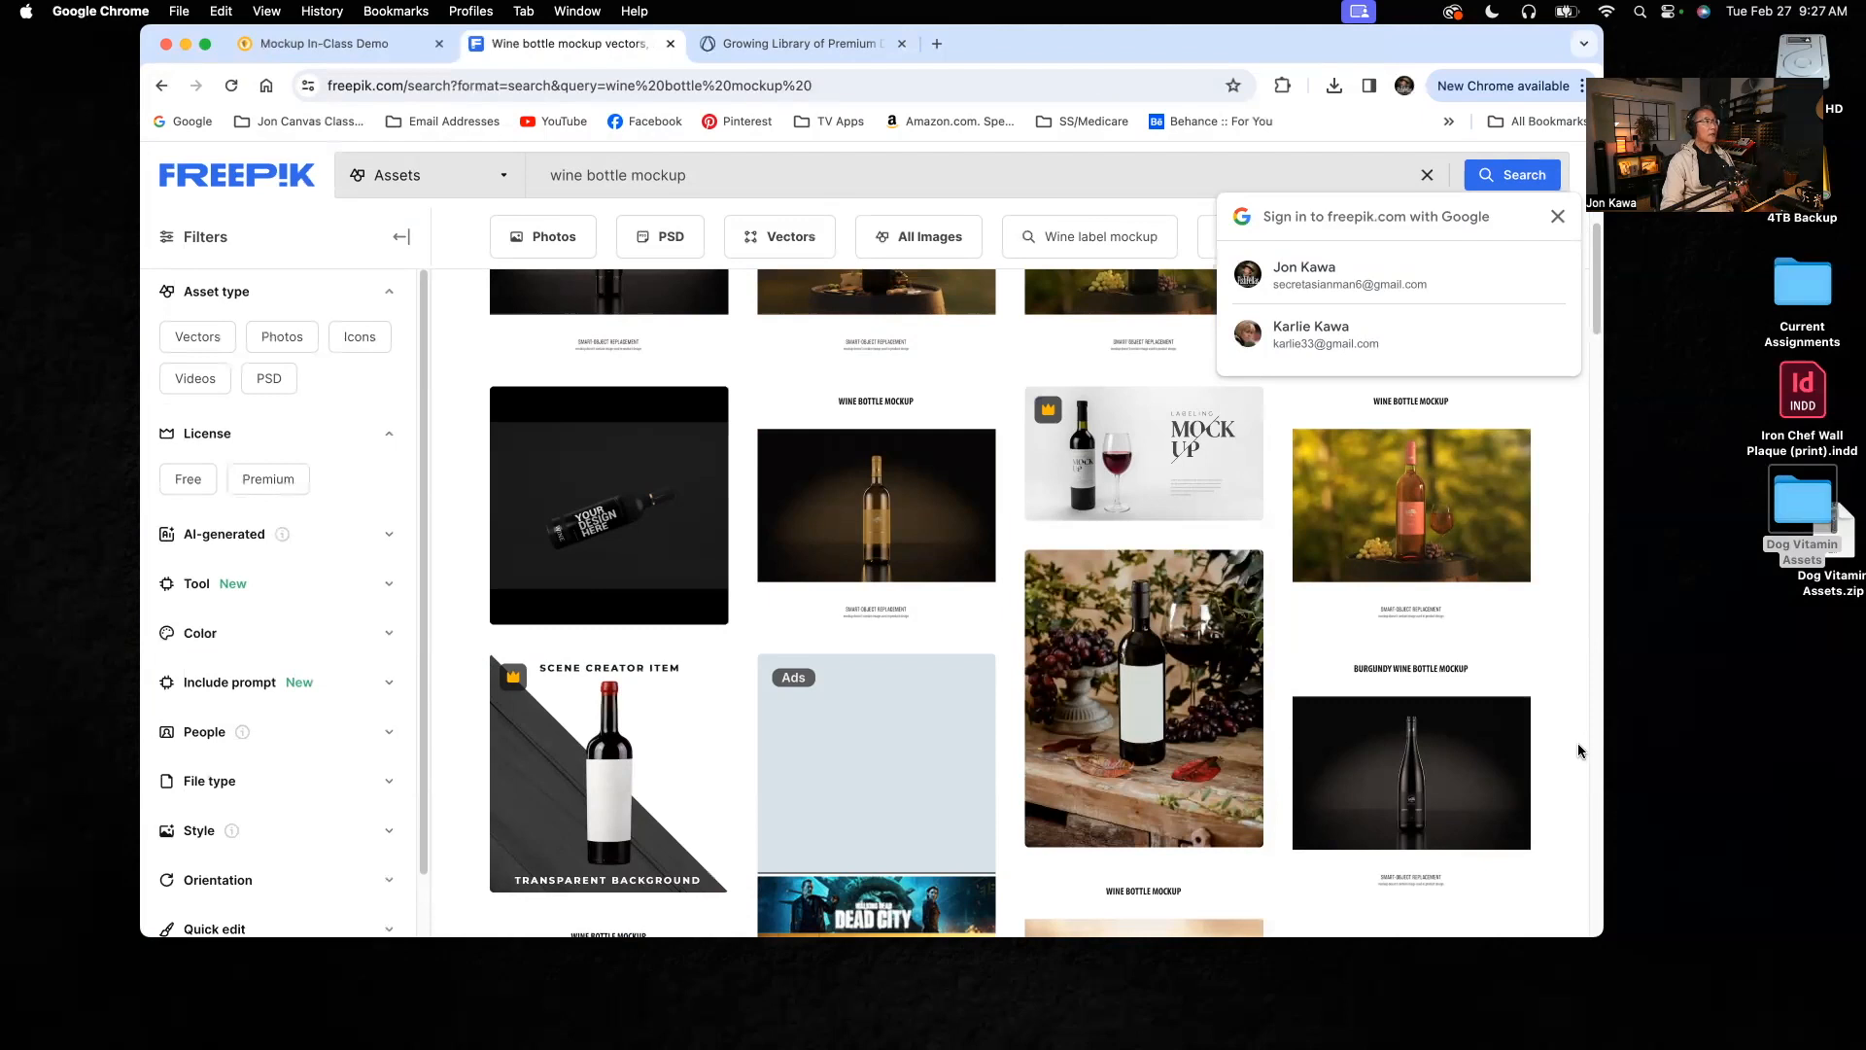
pyautogui.click(898, 540)
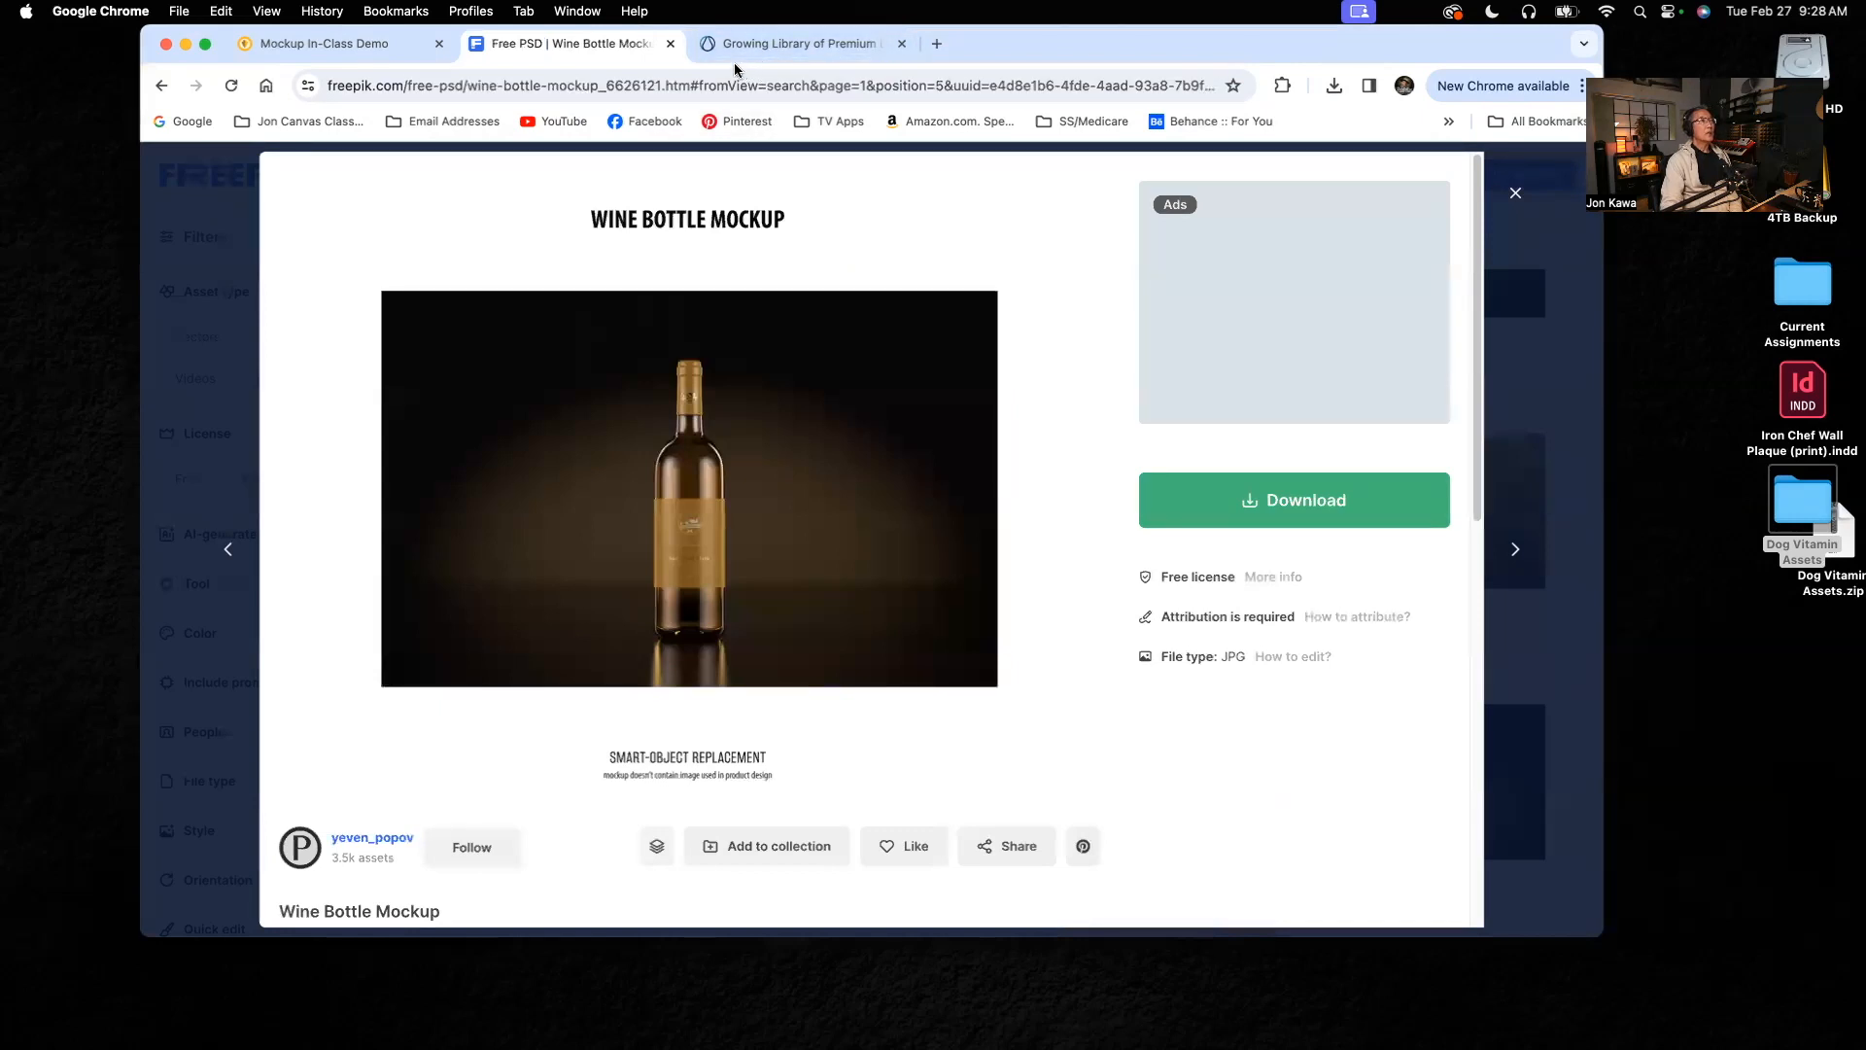
# Step: Switch to the Graphicpear site, view the rectangular boxes mockup's download page, and return to the homepage
pyautogui.click(761, 43)
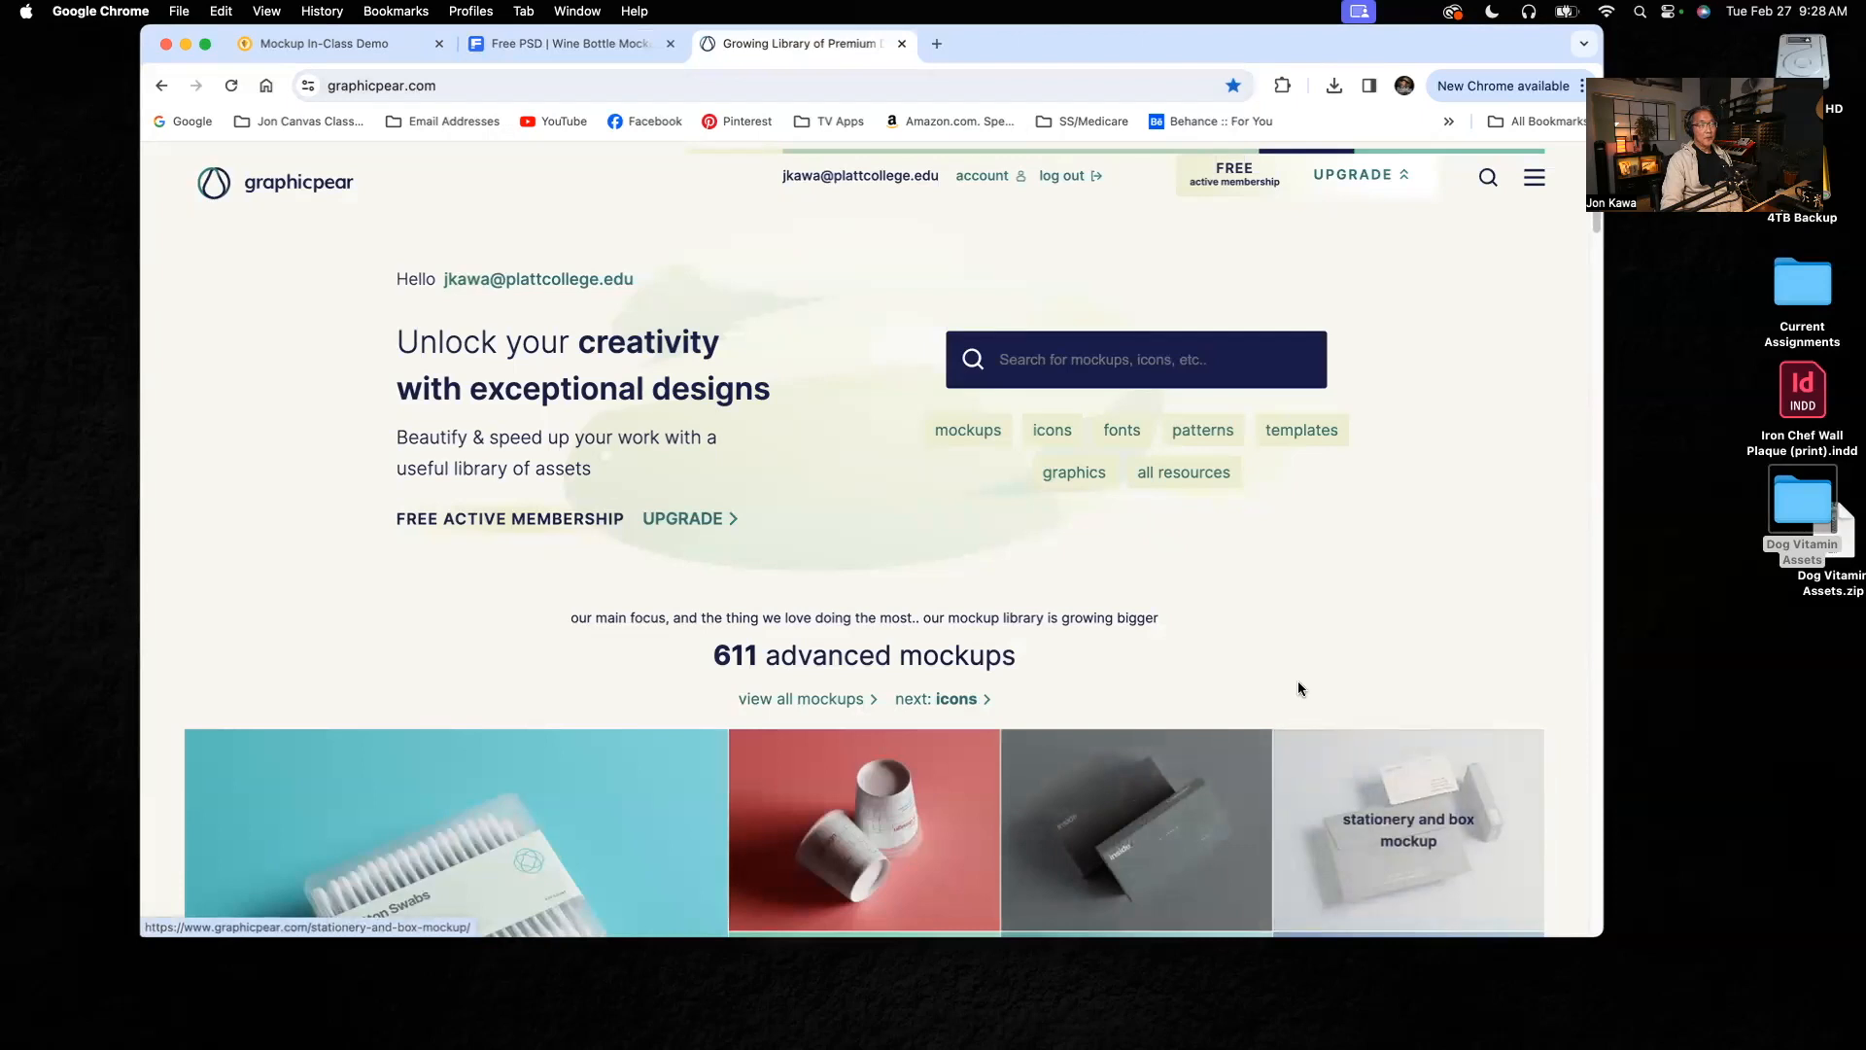
pyautogui.scroll(-5, 1292, 645)
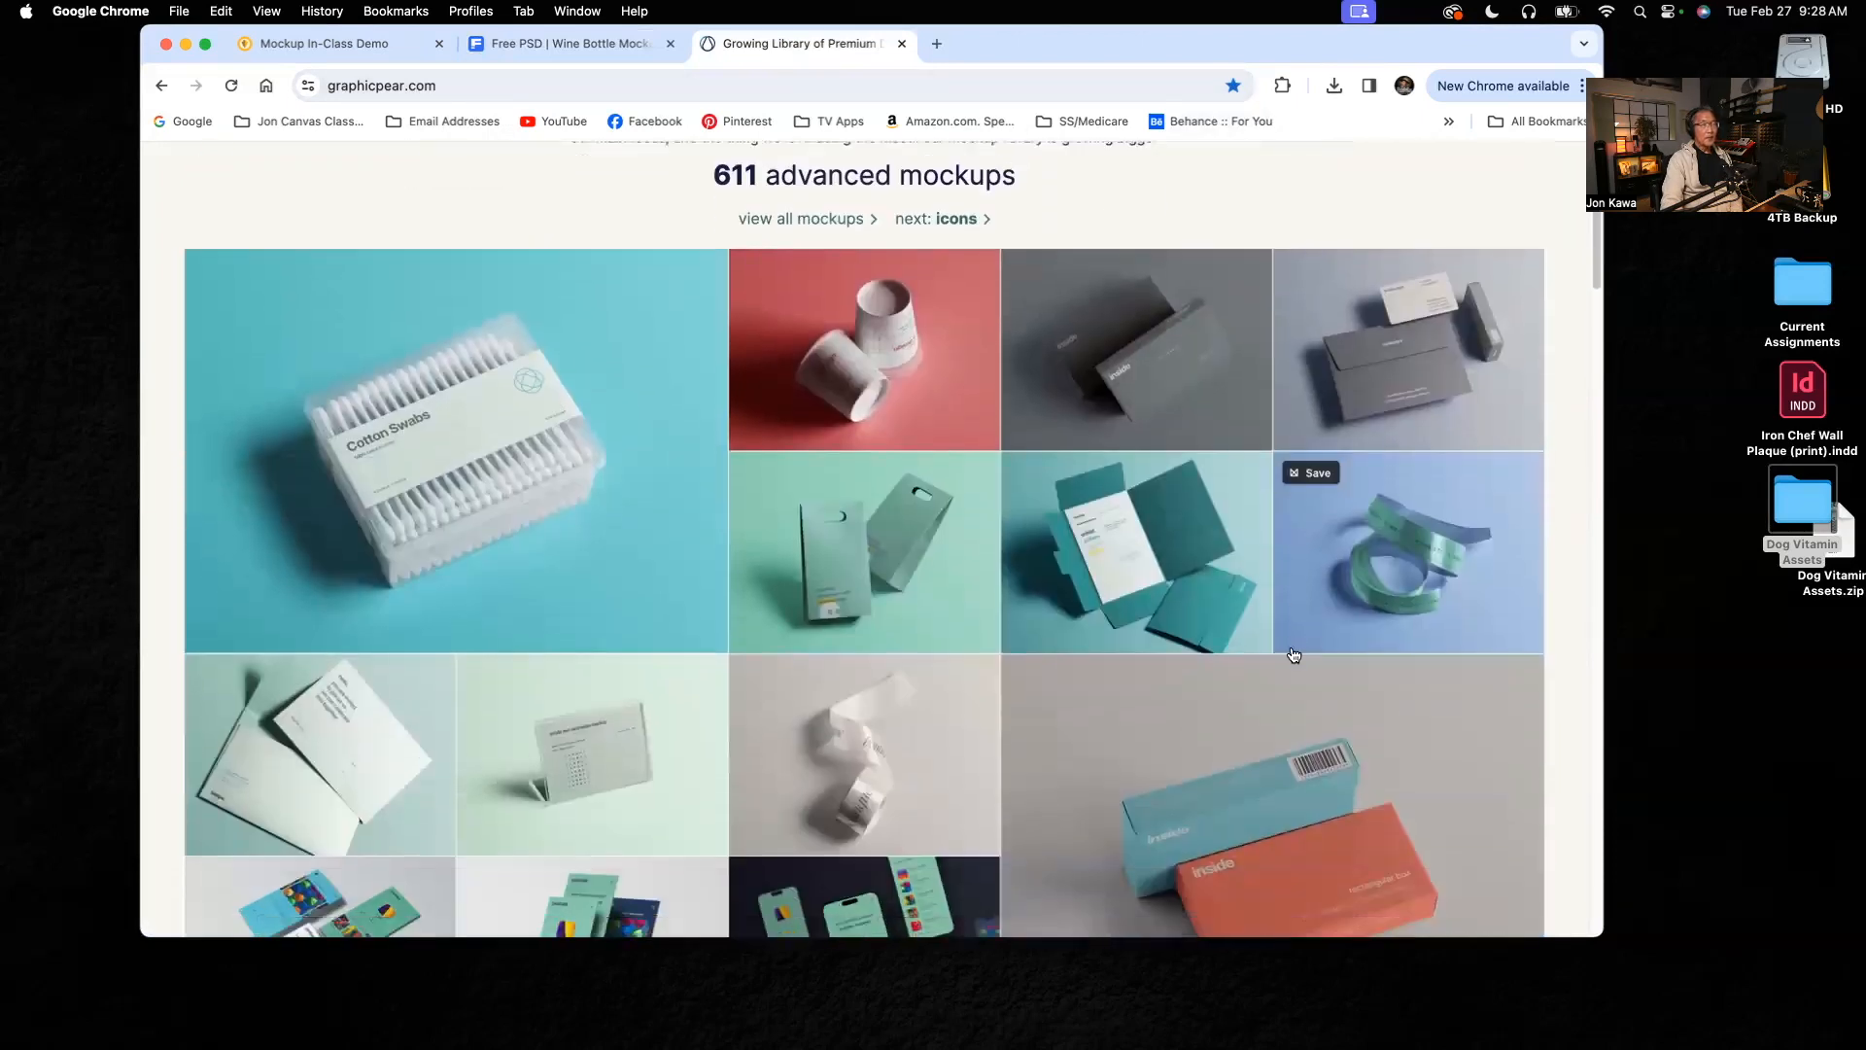
pyautogui.scroll(-2, 1293, 655)
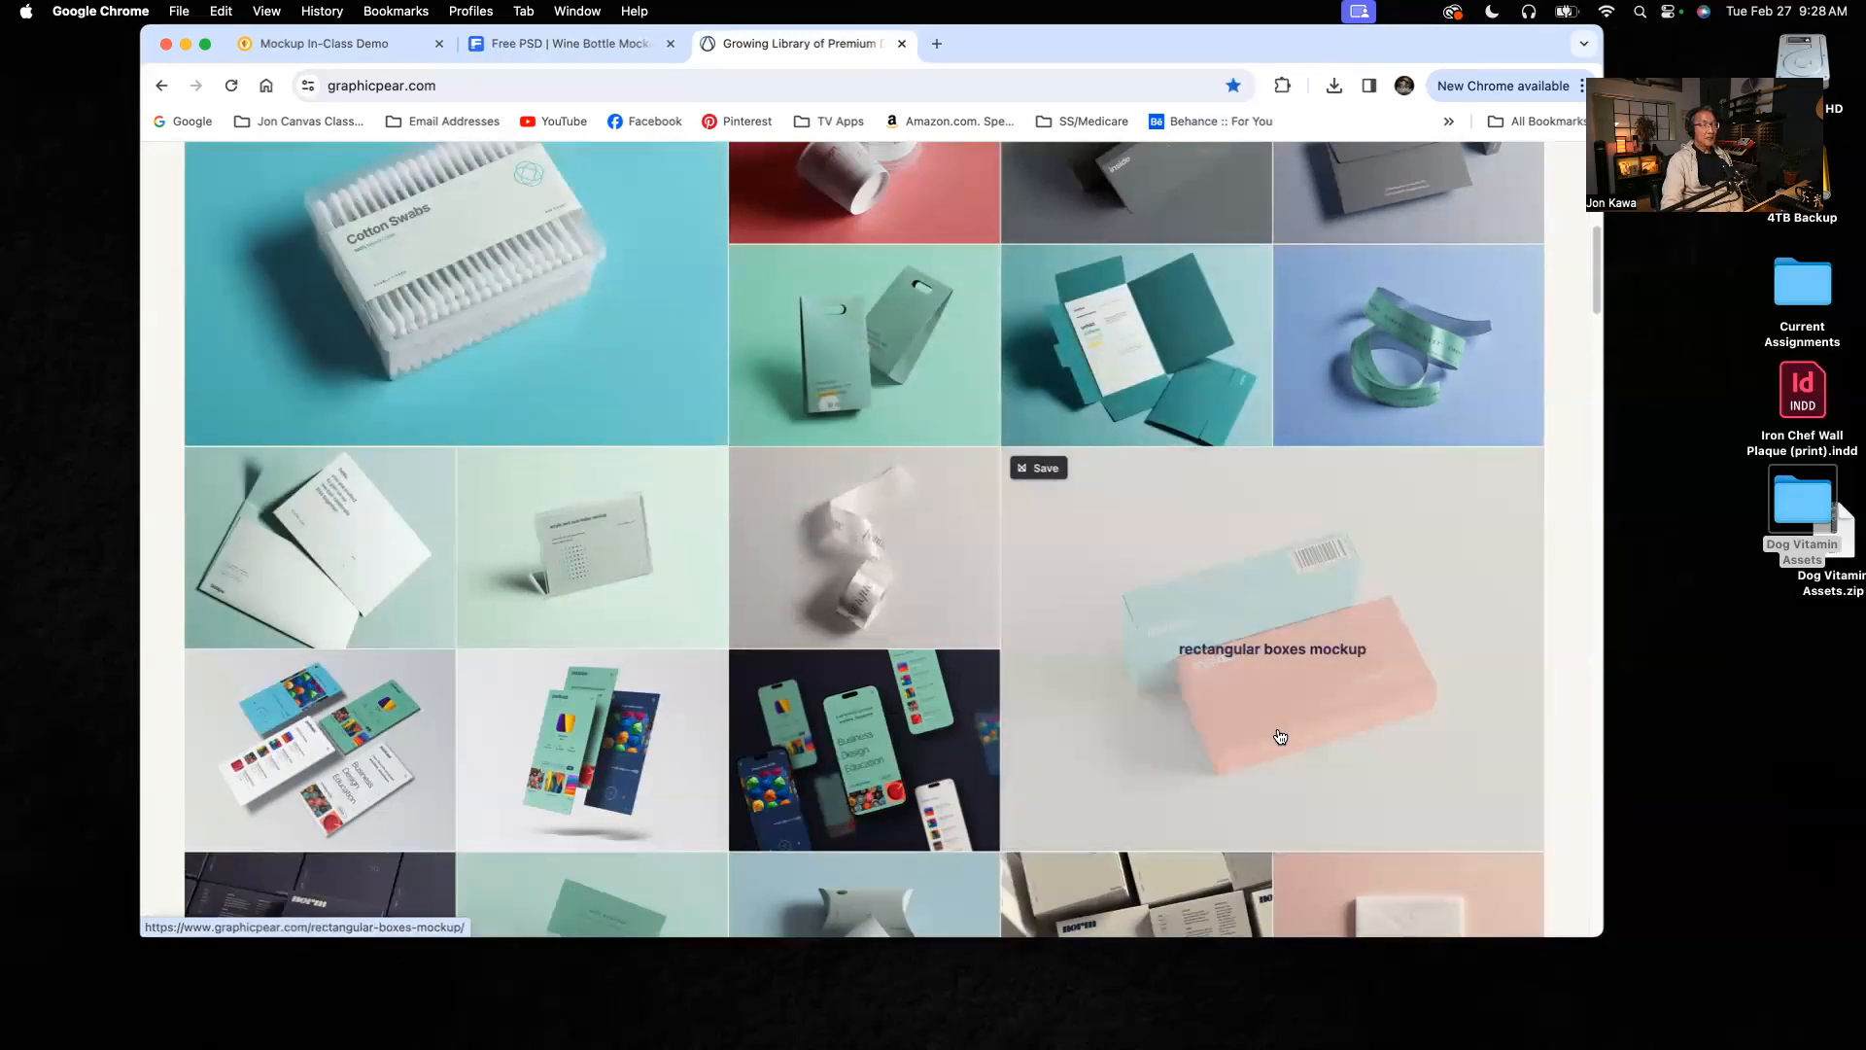
pyautogui.click(1286, 593)
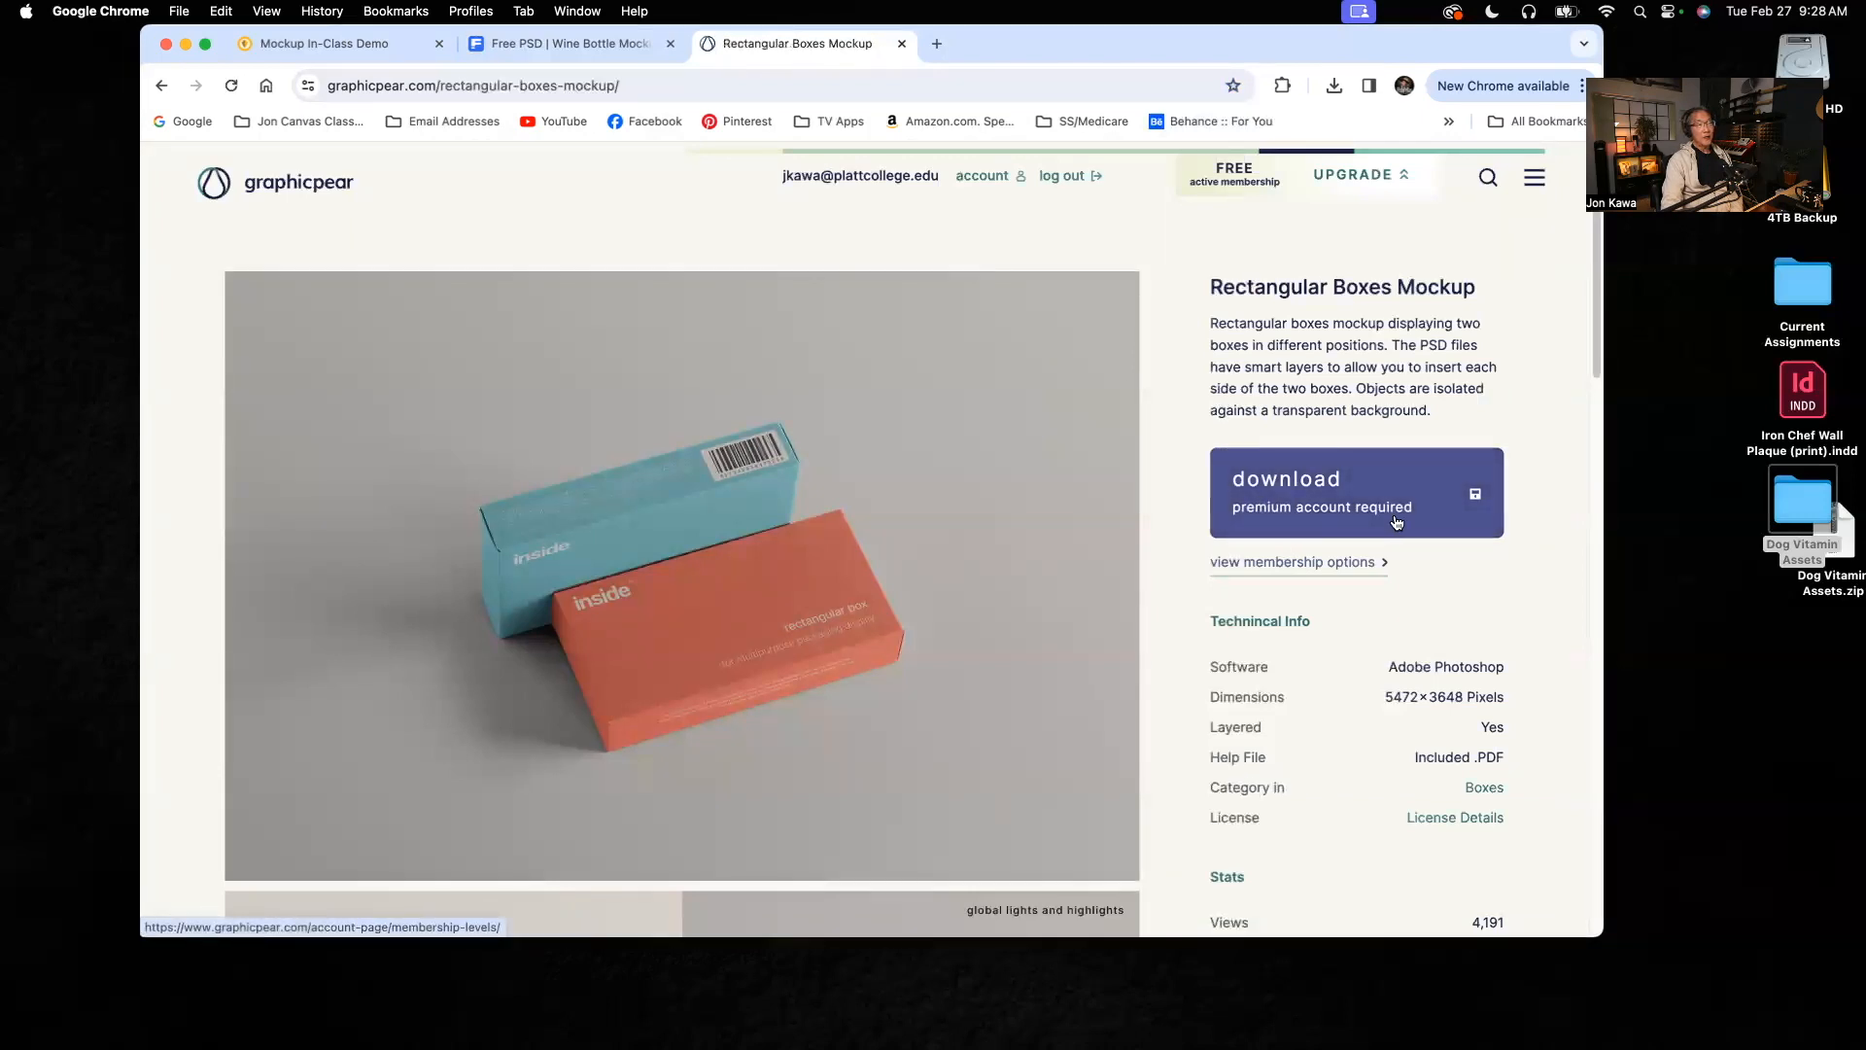
pyautogui.click(161, 86)
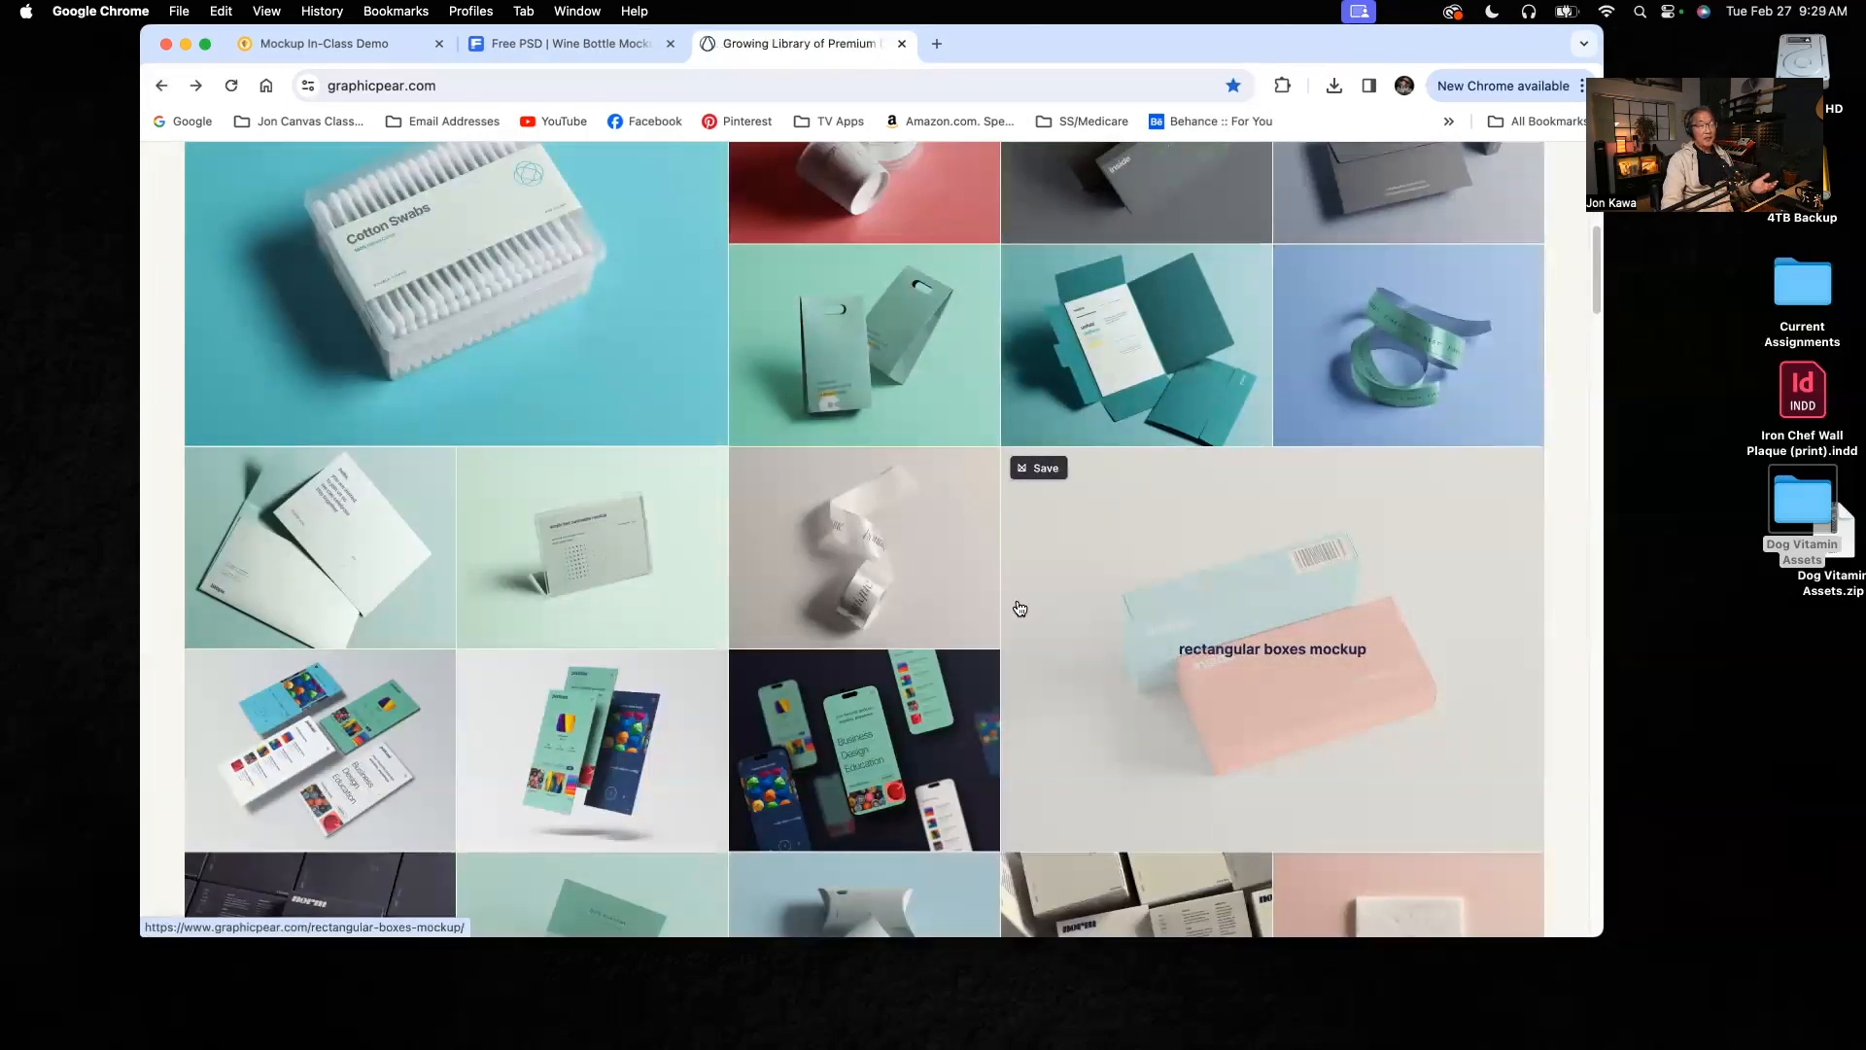
# Step: Look over the Graphicpear homepage resources and open the complete mockup listing to browse its first page
pyautogui.scroll(-5, 1020, 608)
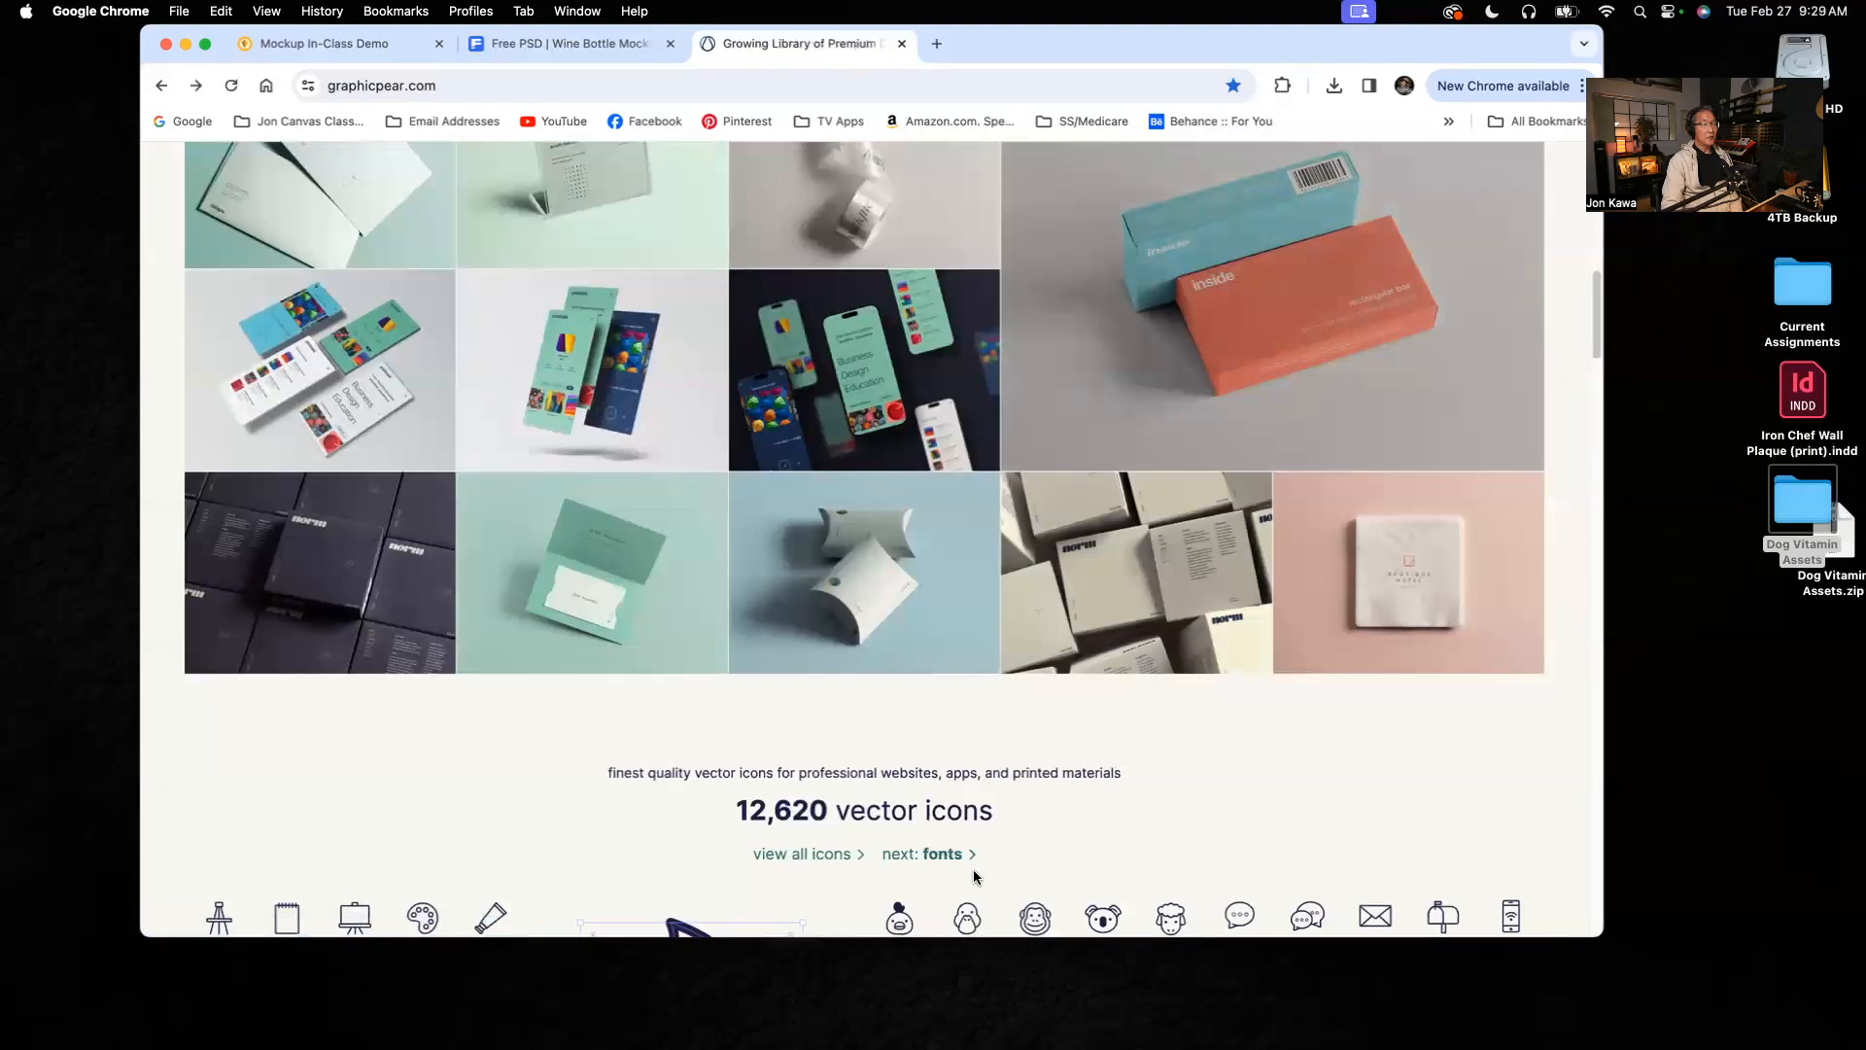
pyautogui.scroll(-2, 1000, 825)
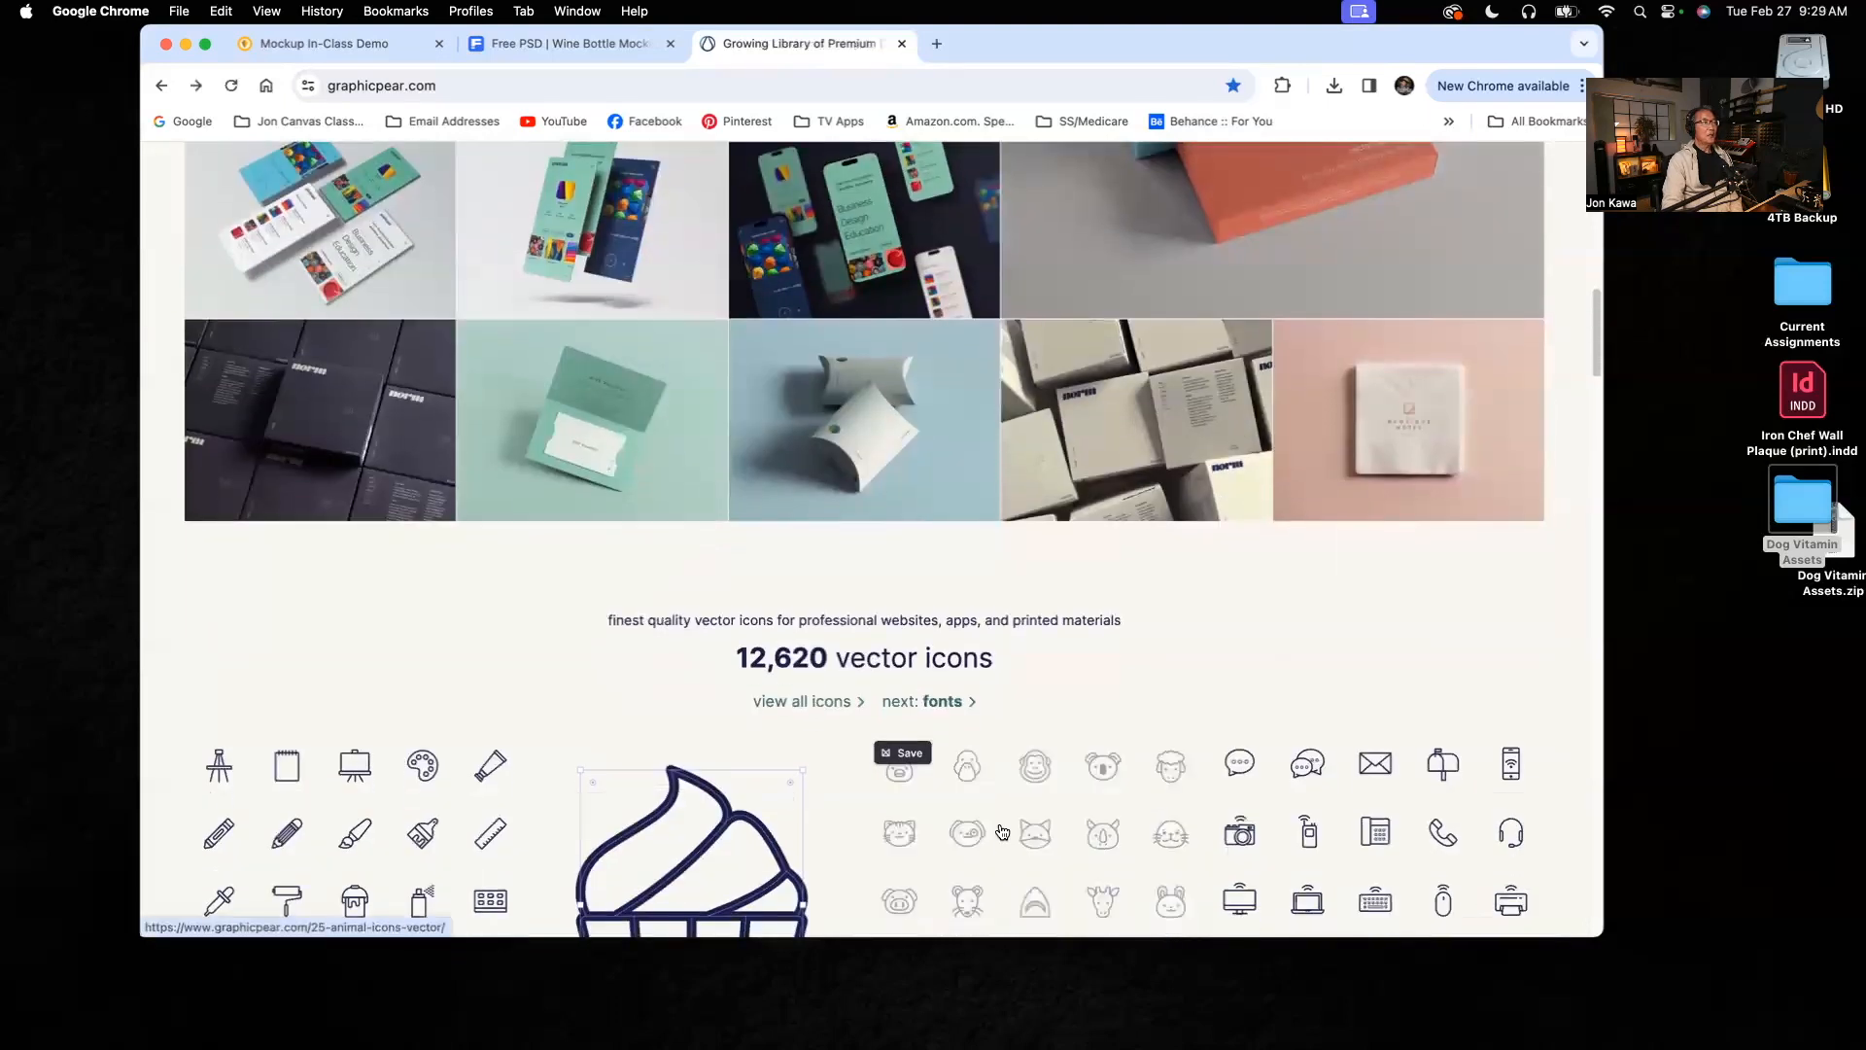
pyautogui.scroll(6, 1000, 825)
pyautogui.scroll(5, 1002, 831)
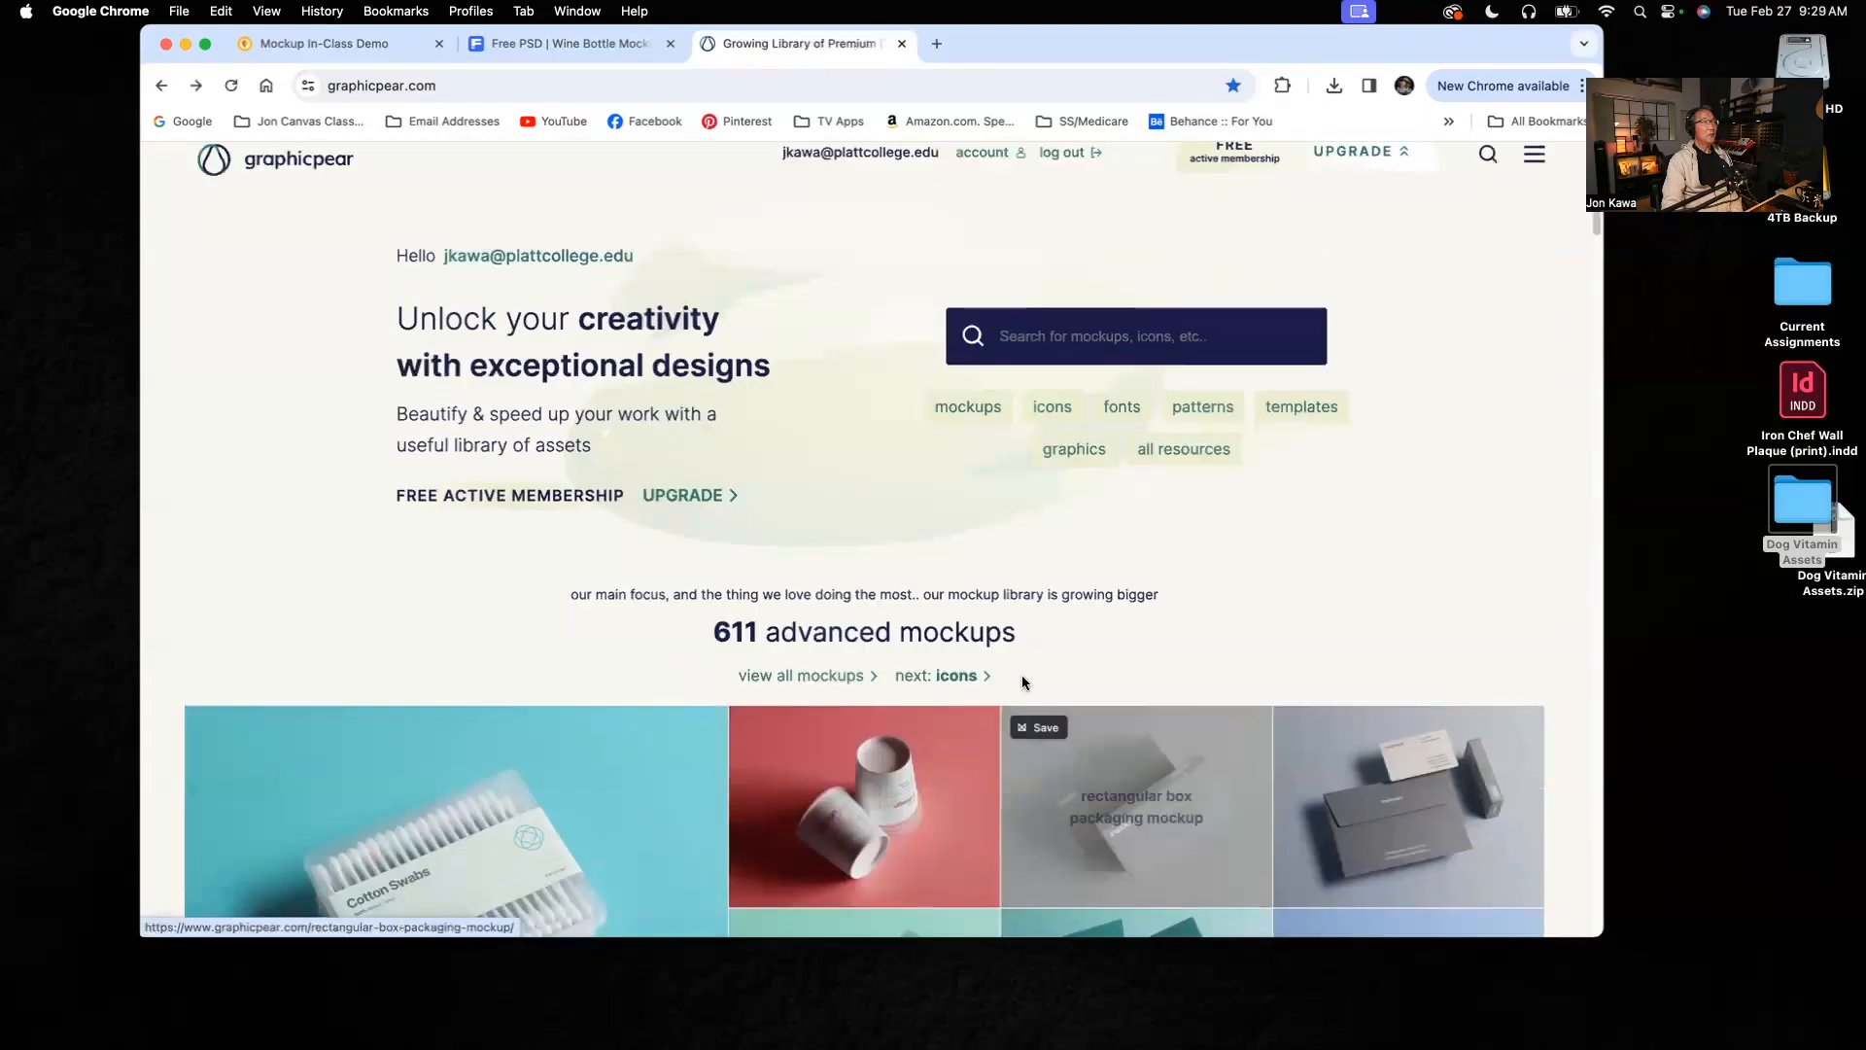
pyautogui.click(815, 677)
pyautogui.scroll(-3, 1195, 738)
pyautogui.scroll(-12, 1195, 738)
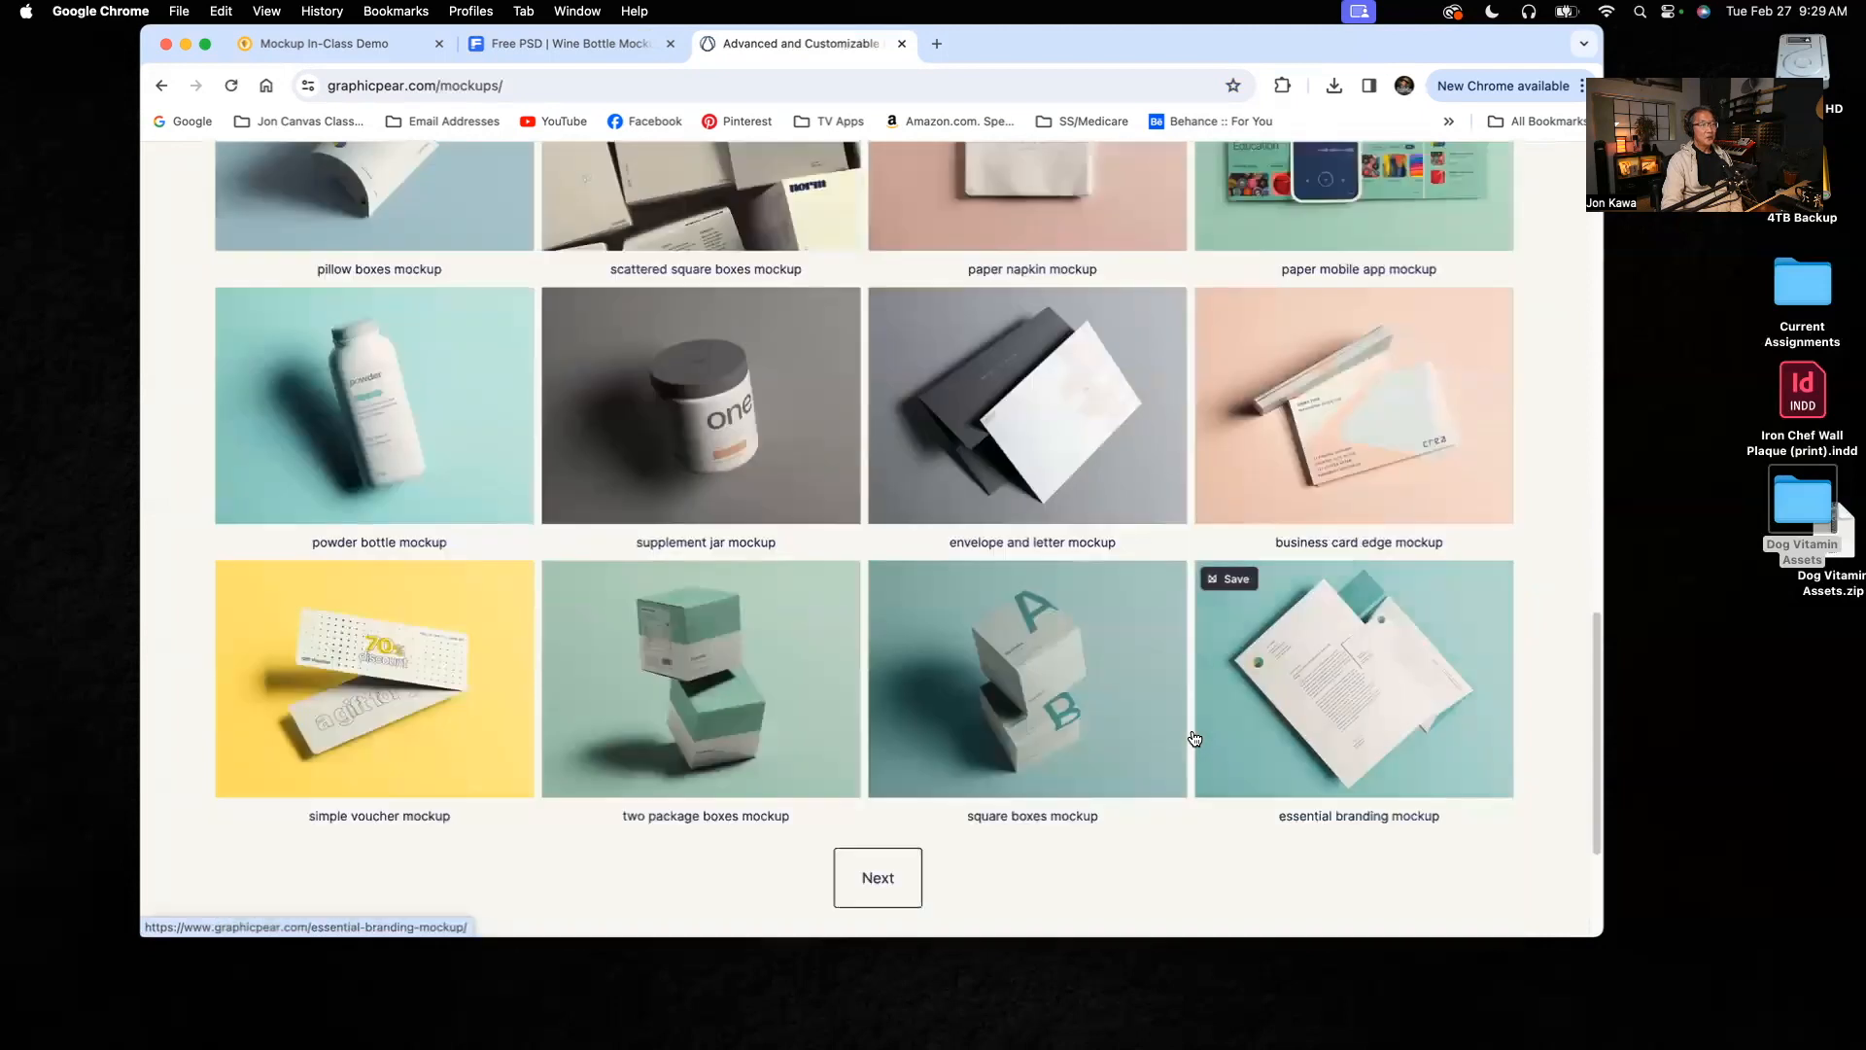
# Step: Browse forward through the mockup listing up to page 4
pyautogui.click(879, 880)
pyautogui.scroll(-1, 1011, 876)
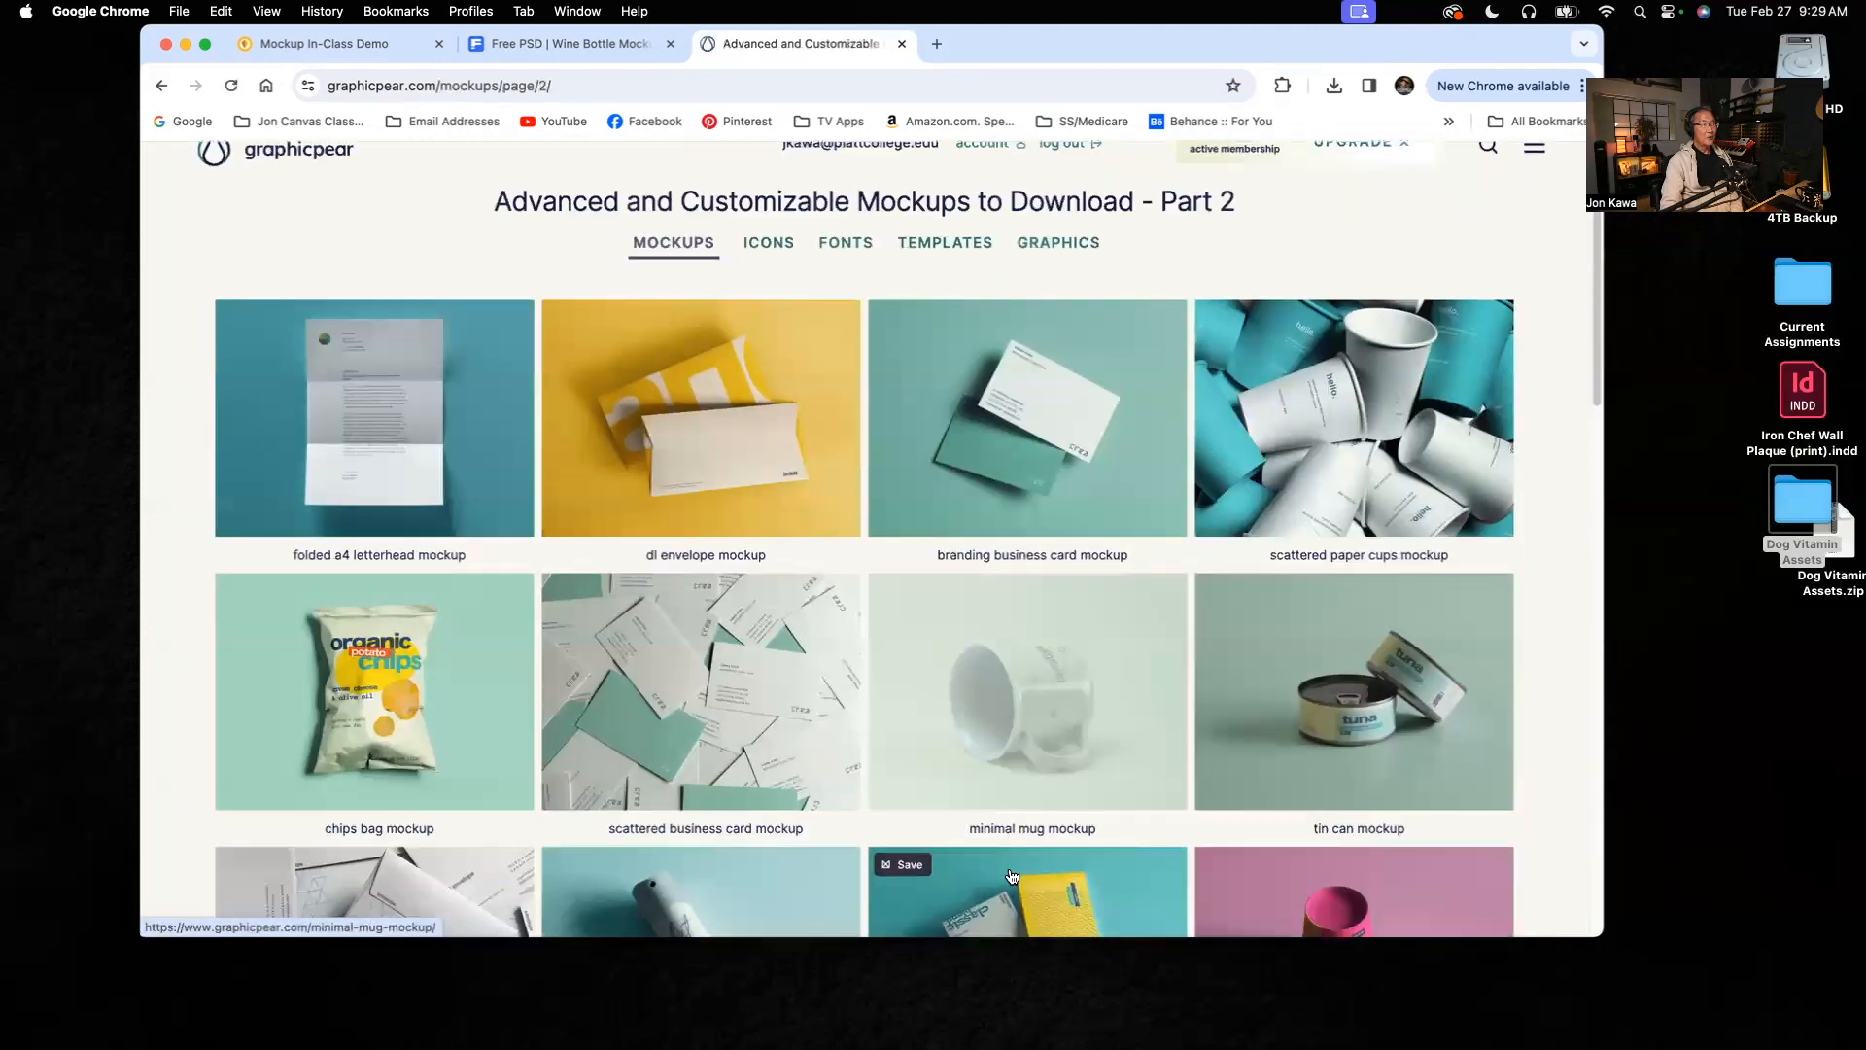
pyautogui.scroll(-18, 1011, 876)
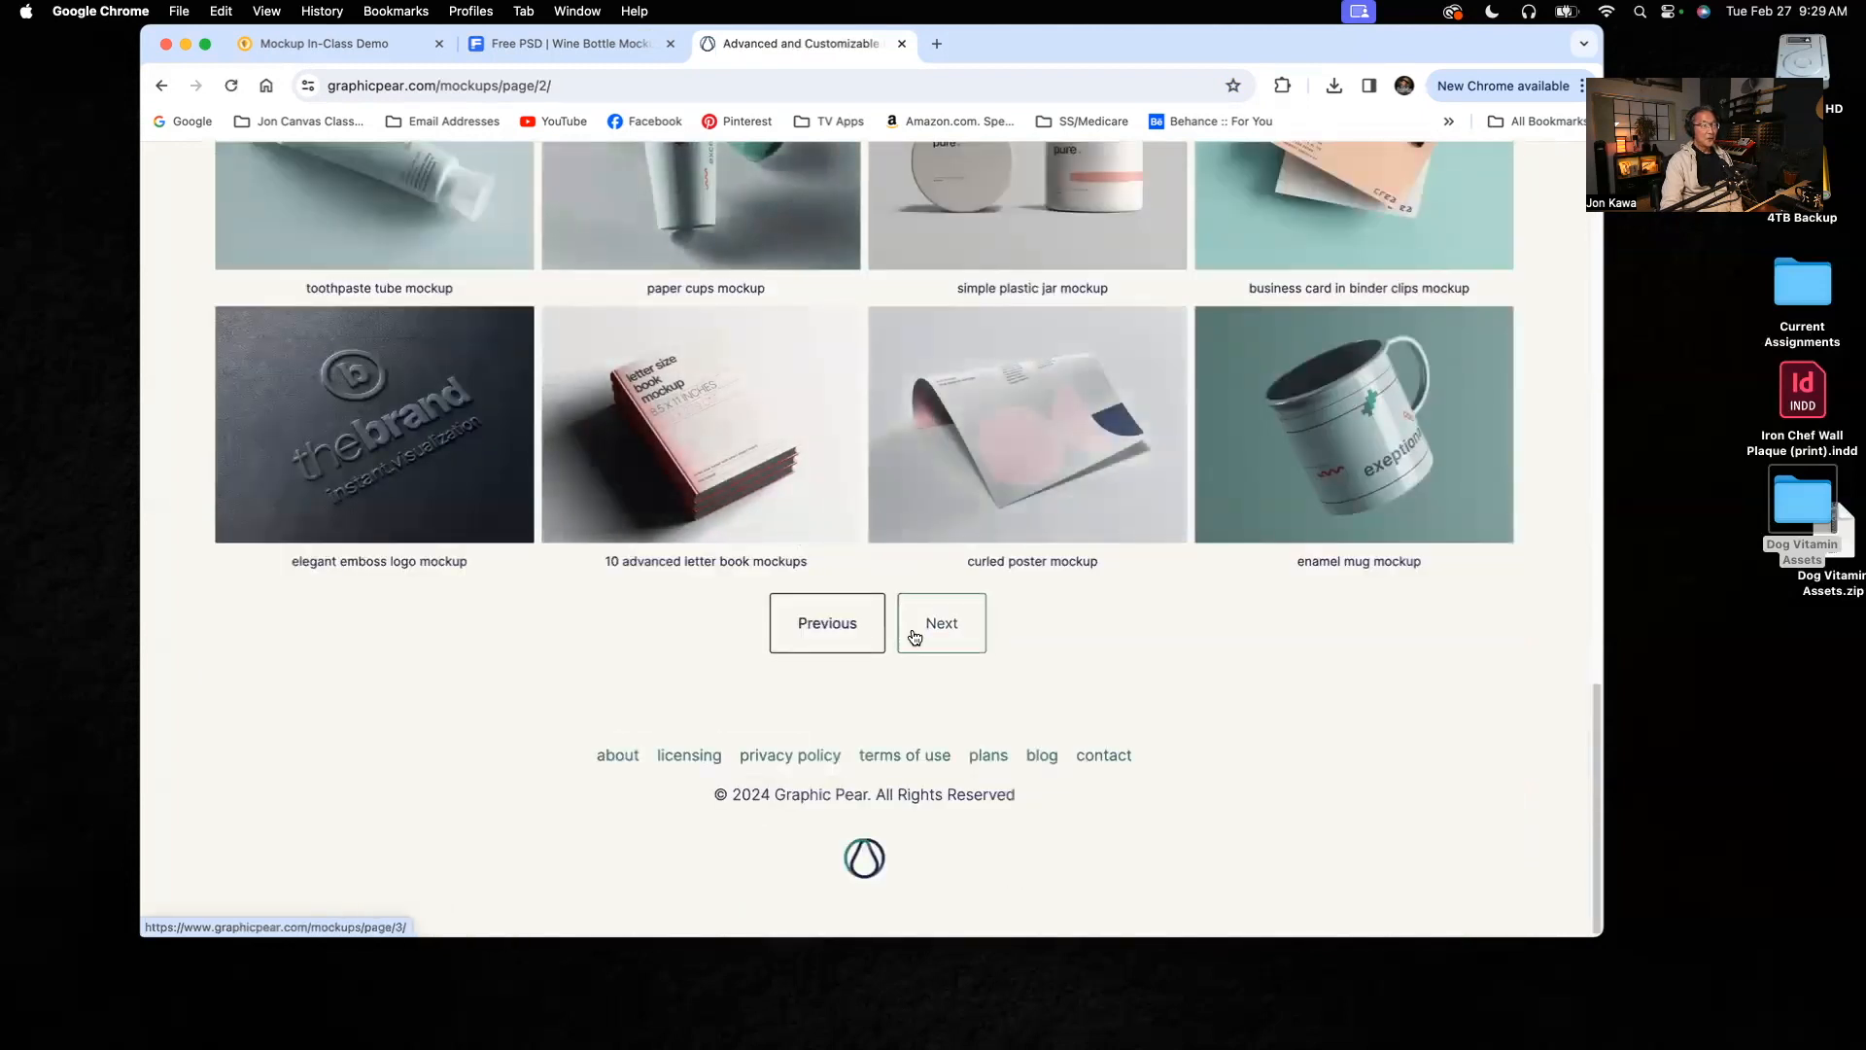
pyautogui.click(942, 623)
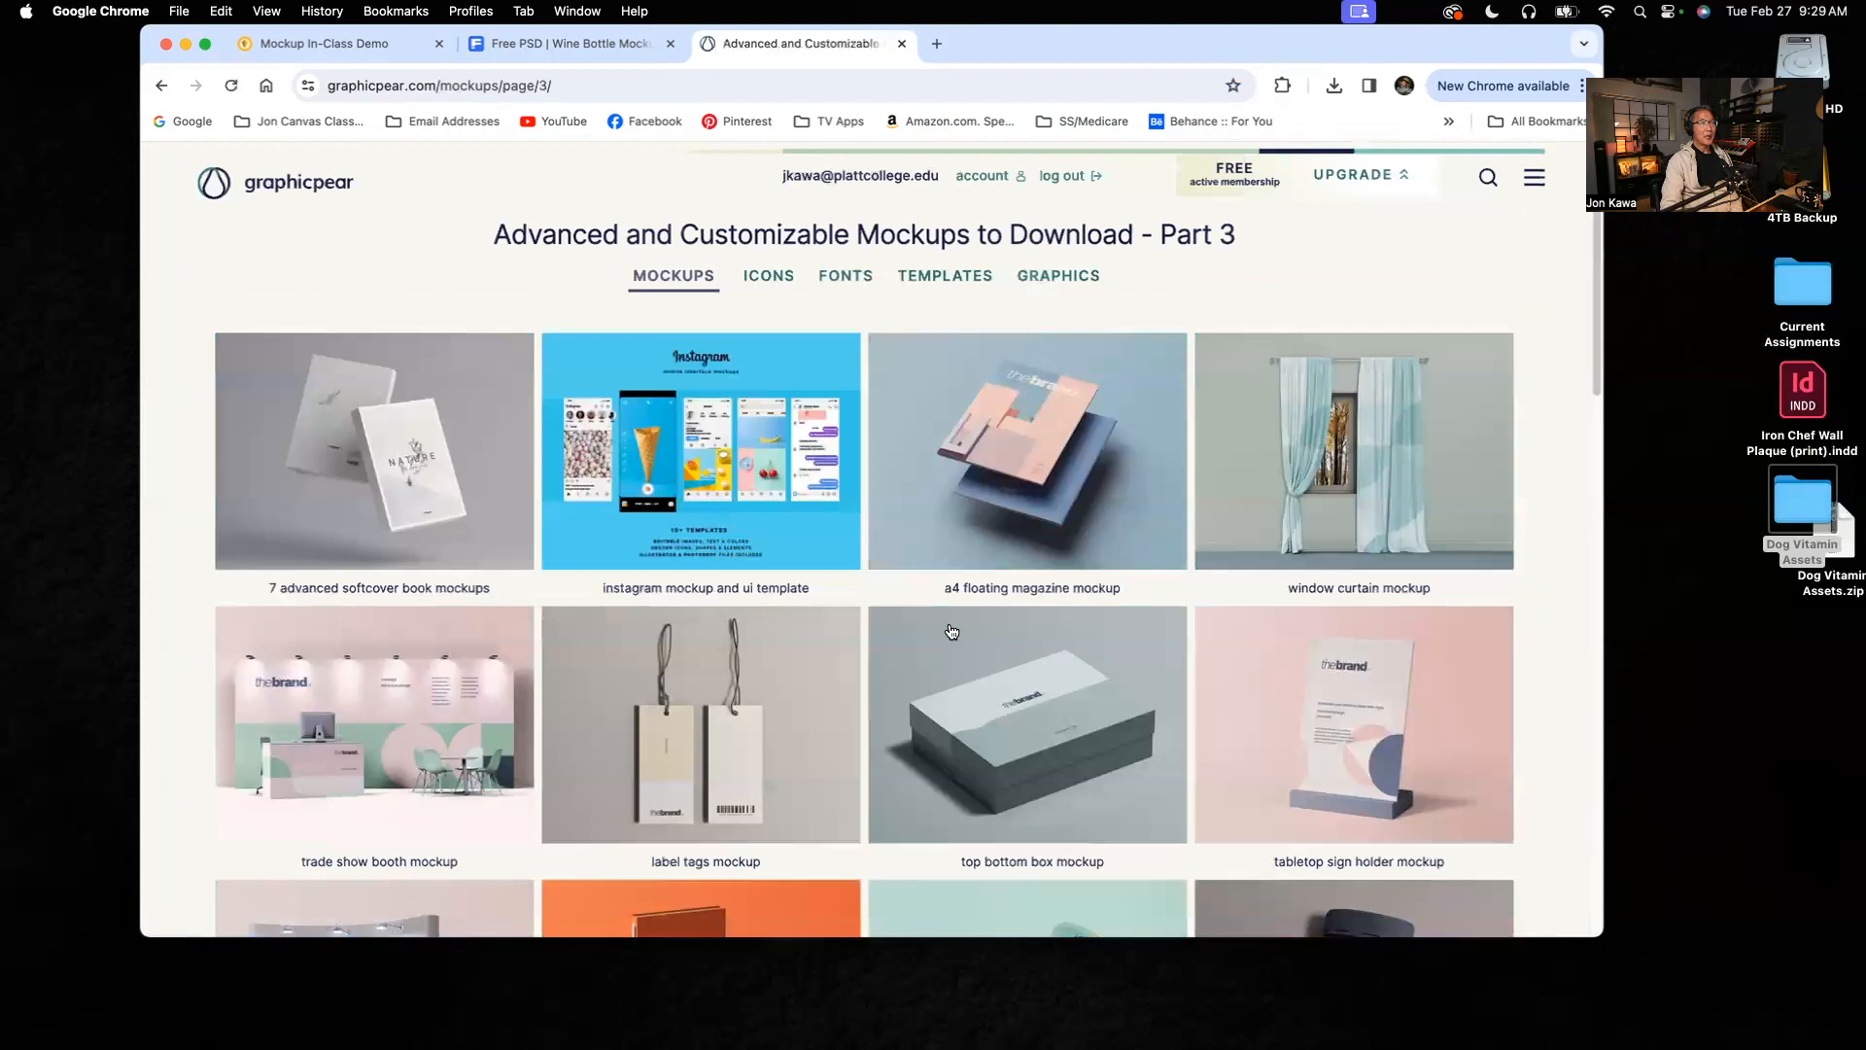
pyautogui.scroll(-8, 951, 632)
pyautogui.scroll(-10, 951, 632)
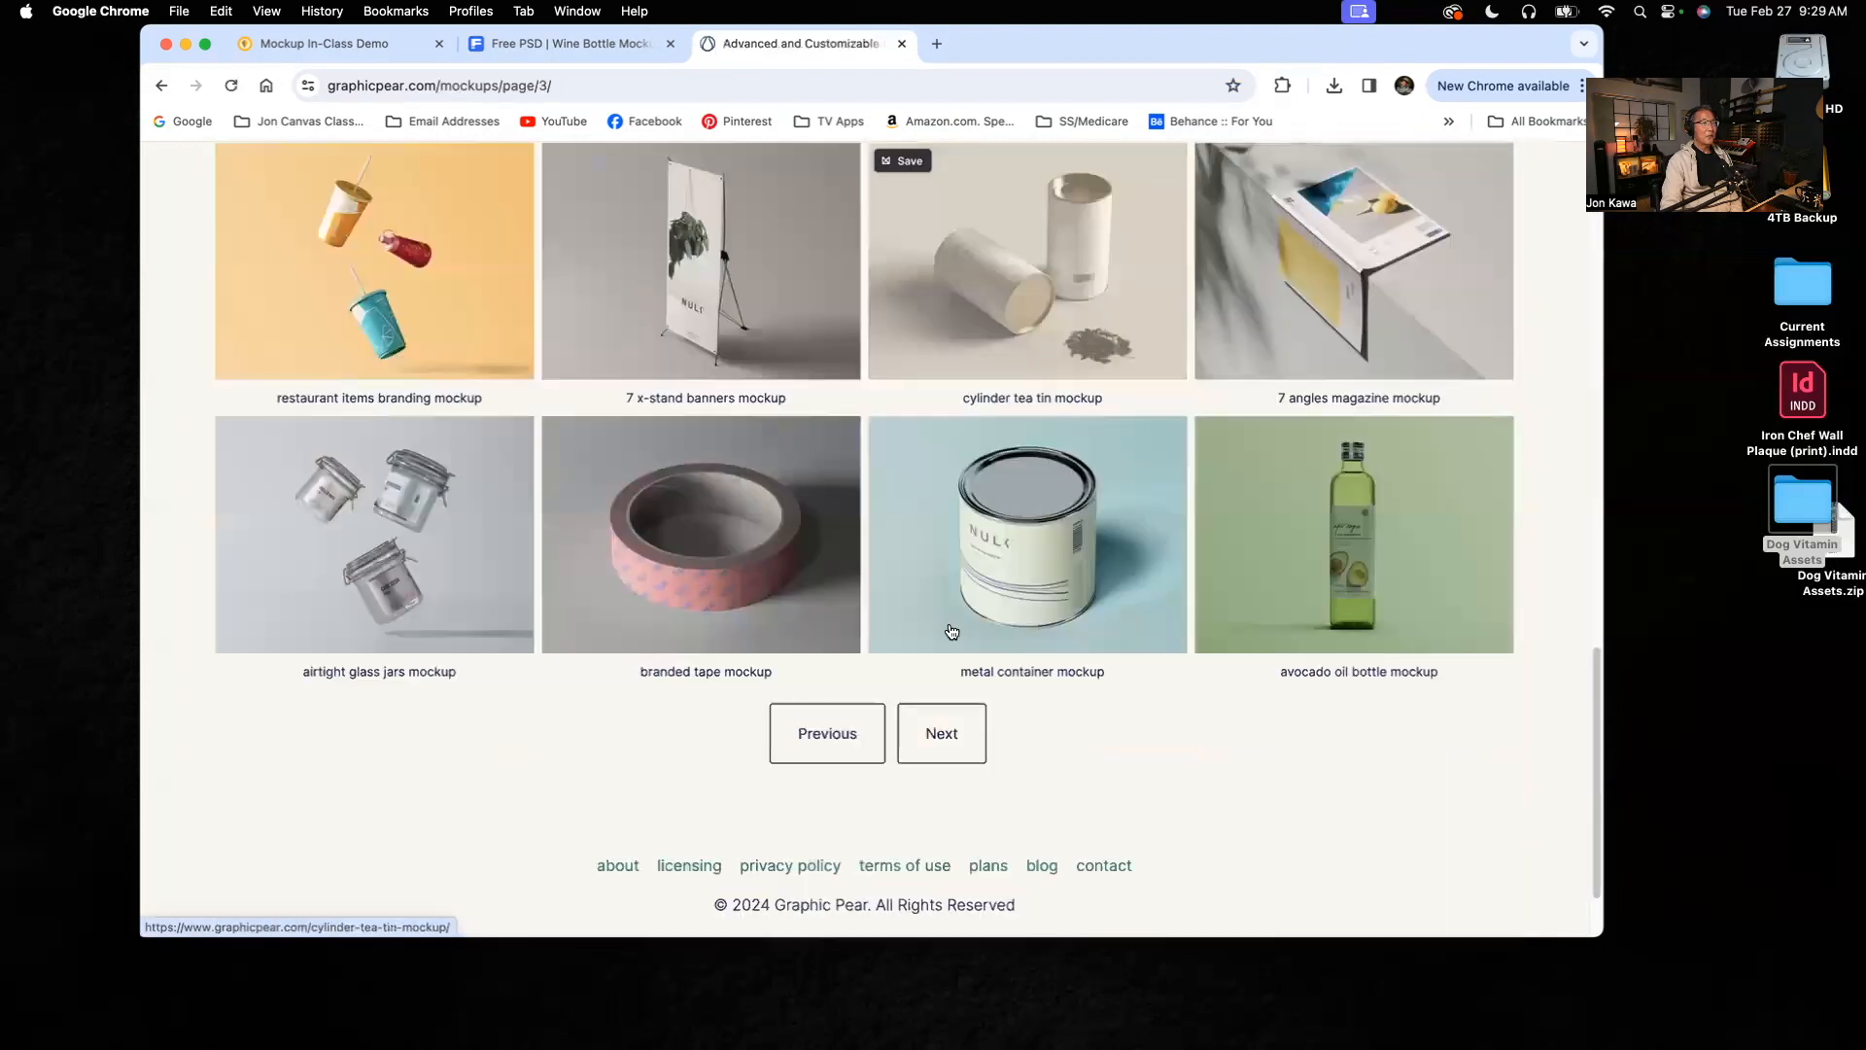
pyautogui.click(938, 730)
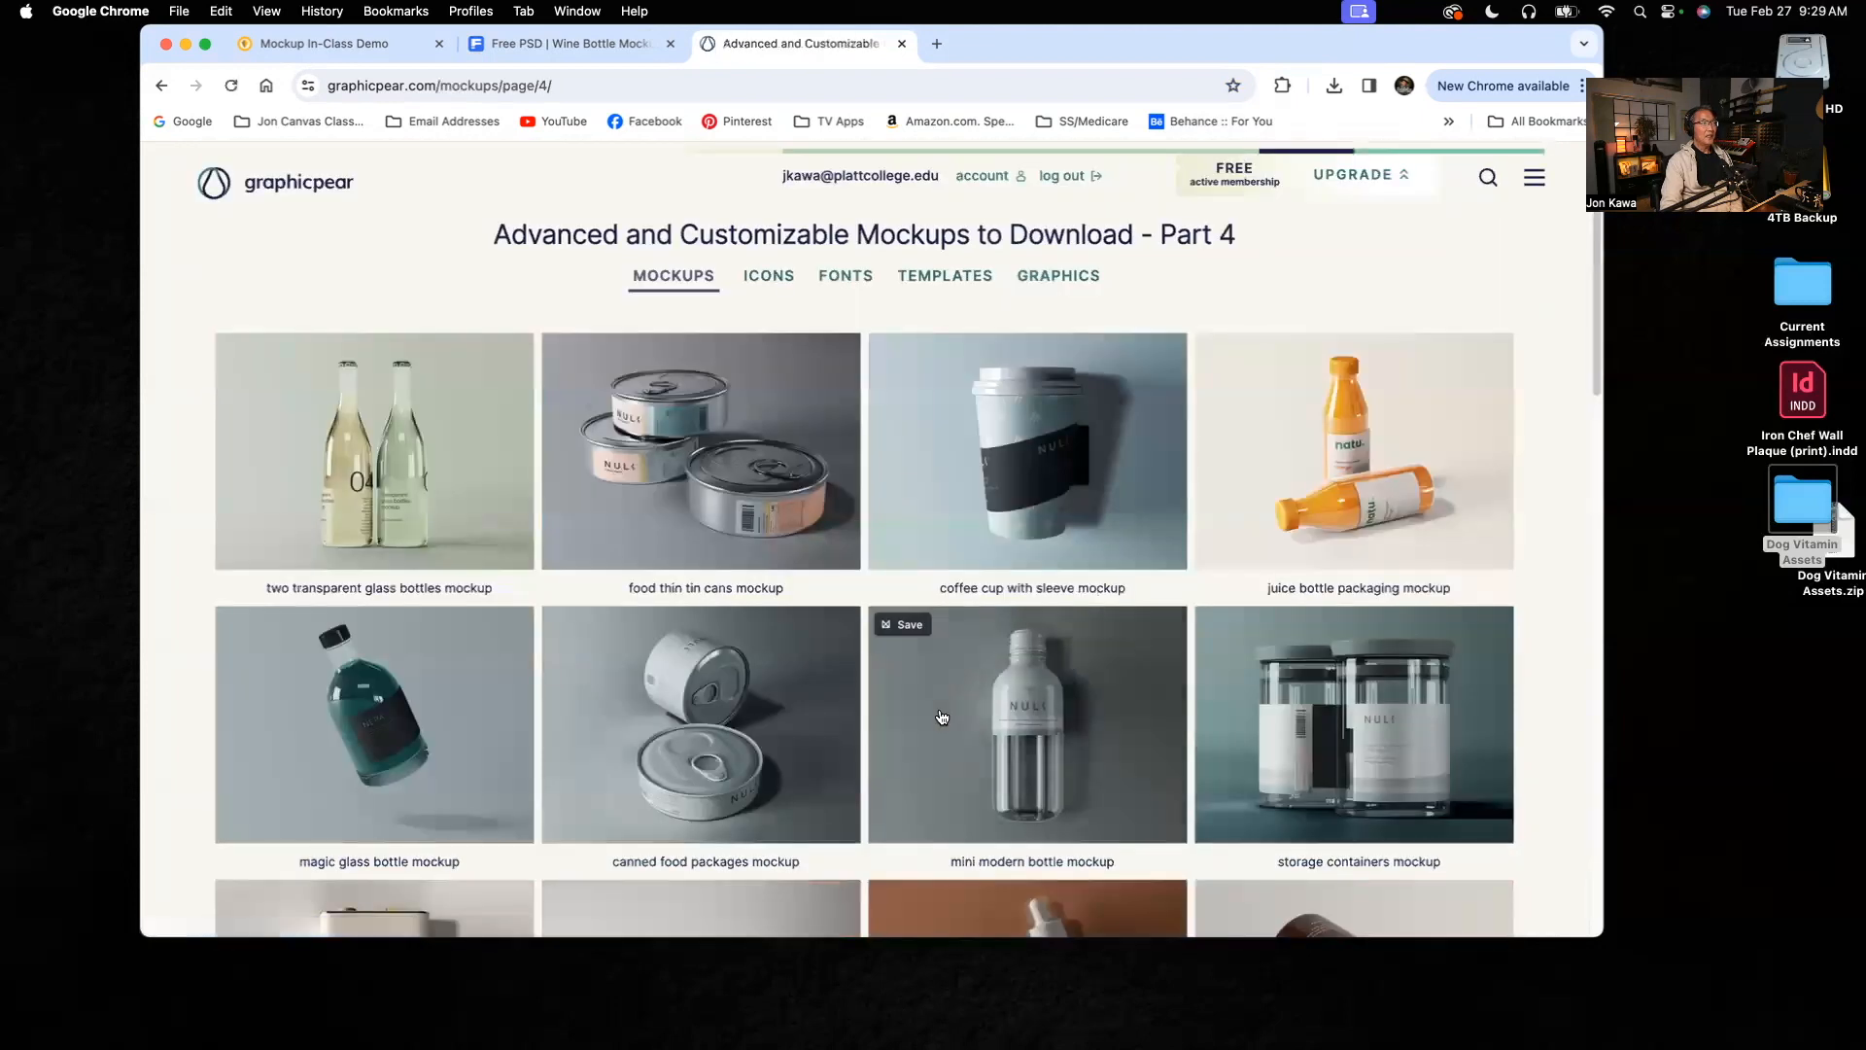
pyautogui.scroll(-7, 942, 710)
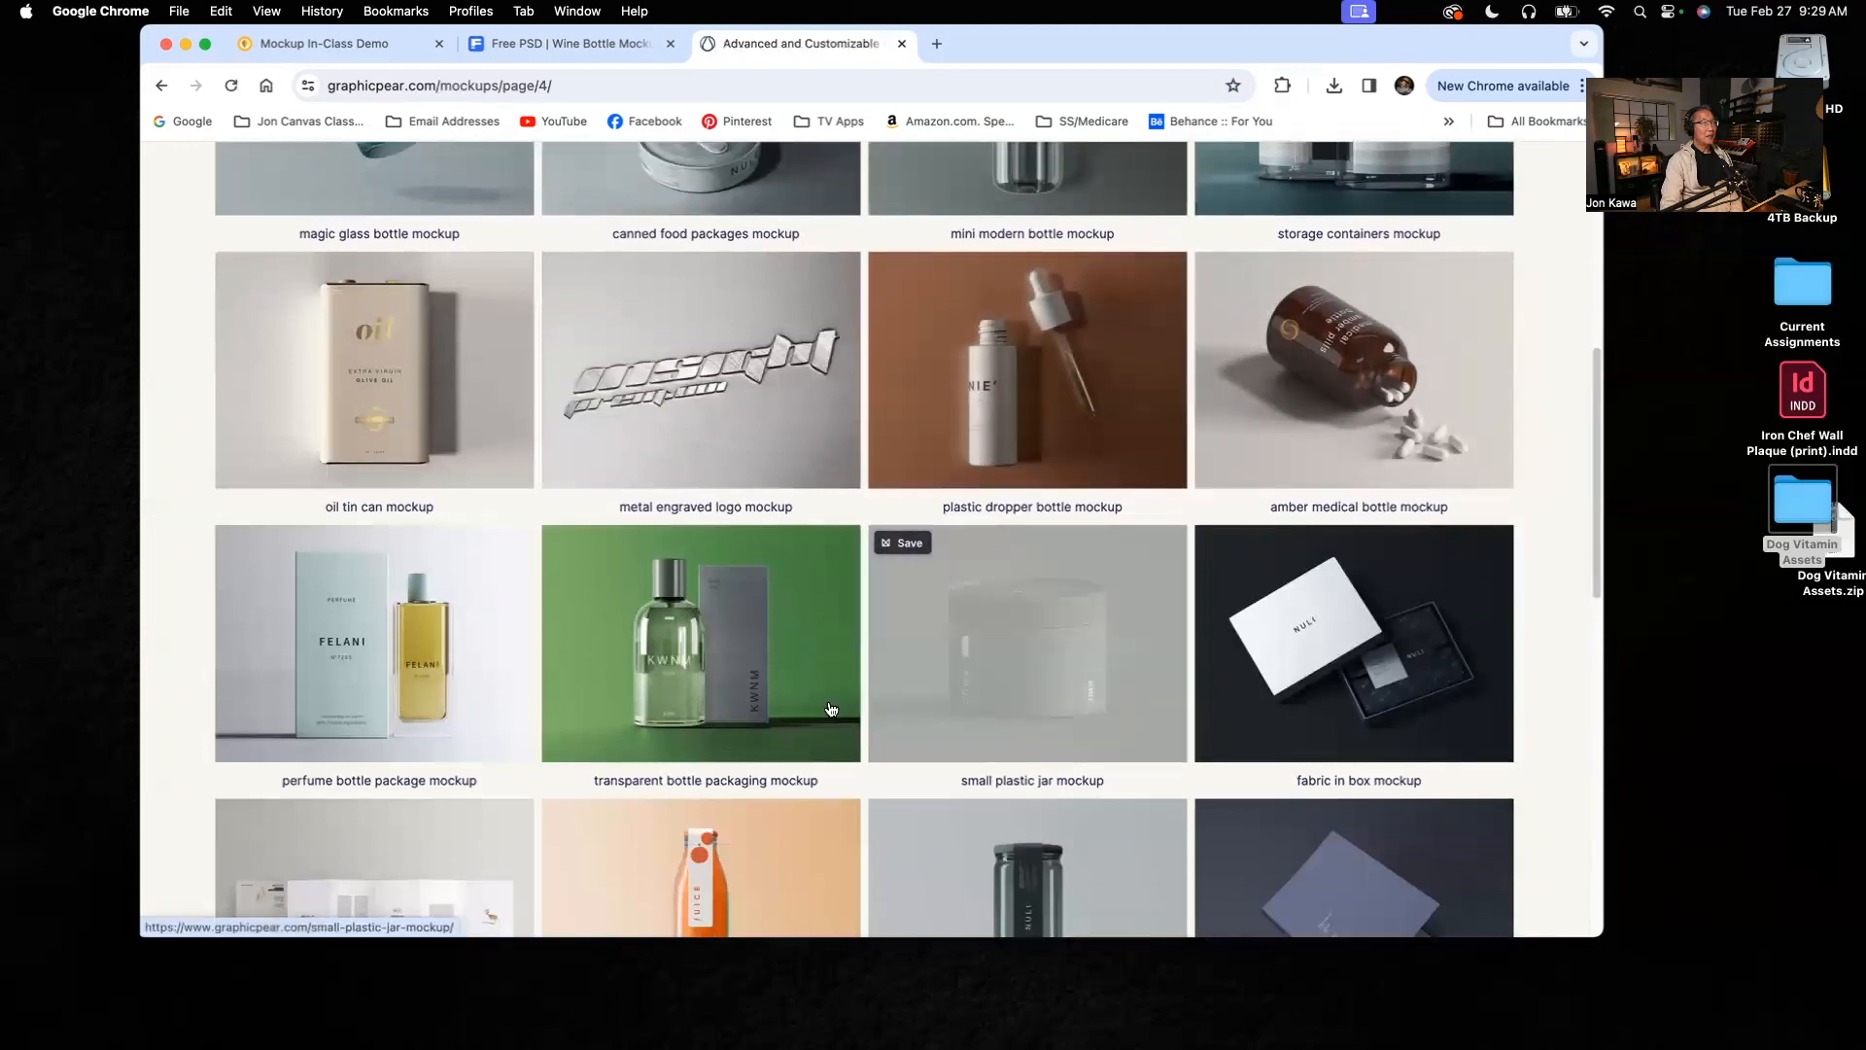
# Step: View the detail pages of the small plastic jar and tall transparent glass jar mockups, returning to the listing after each
pyautogui.click(1021, 642)
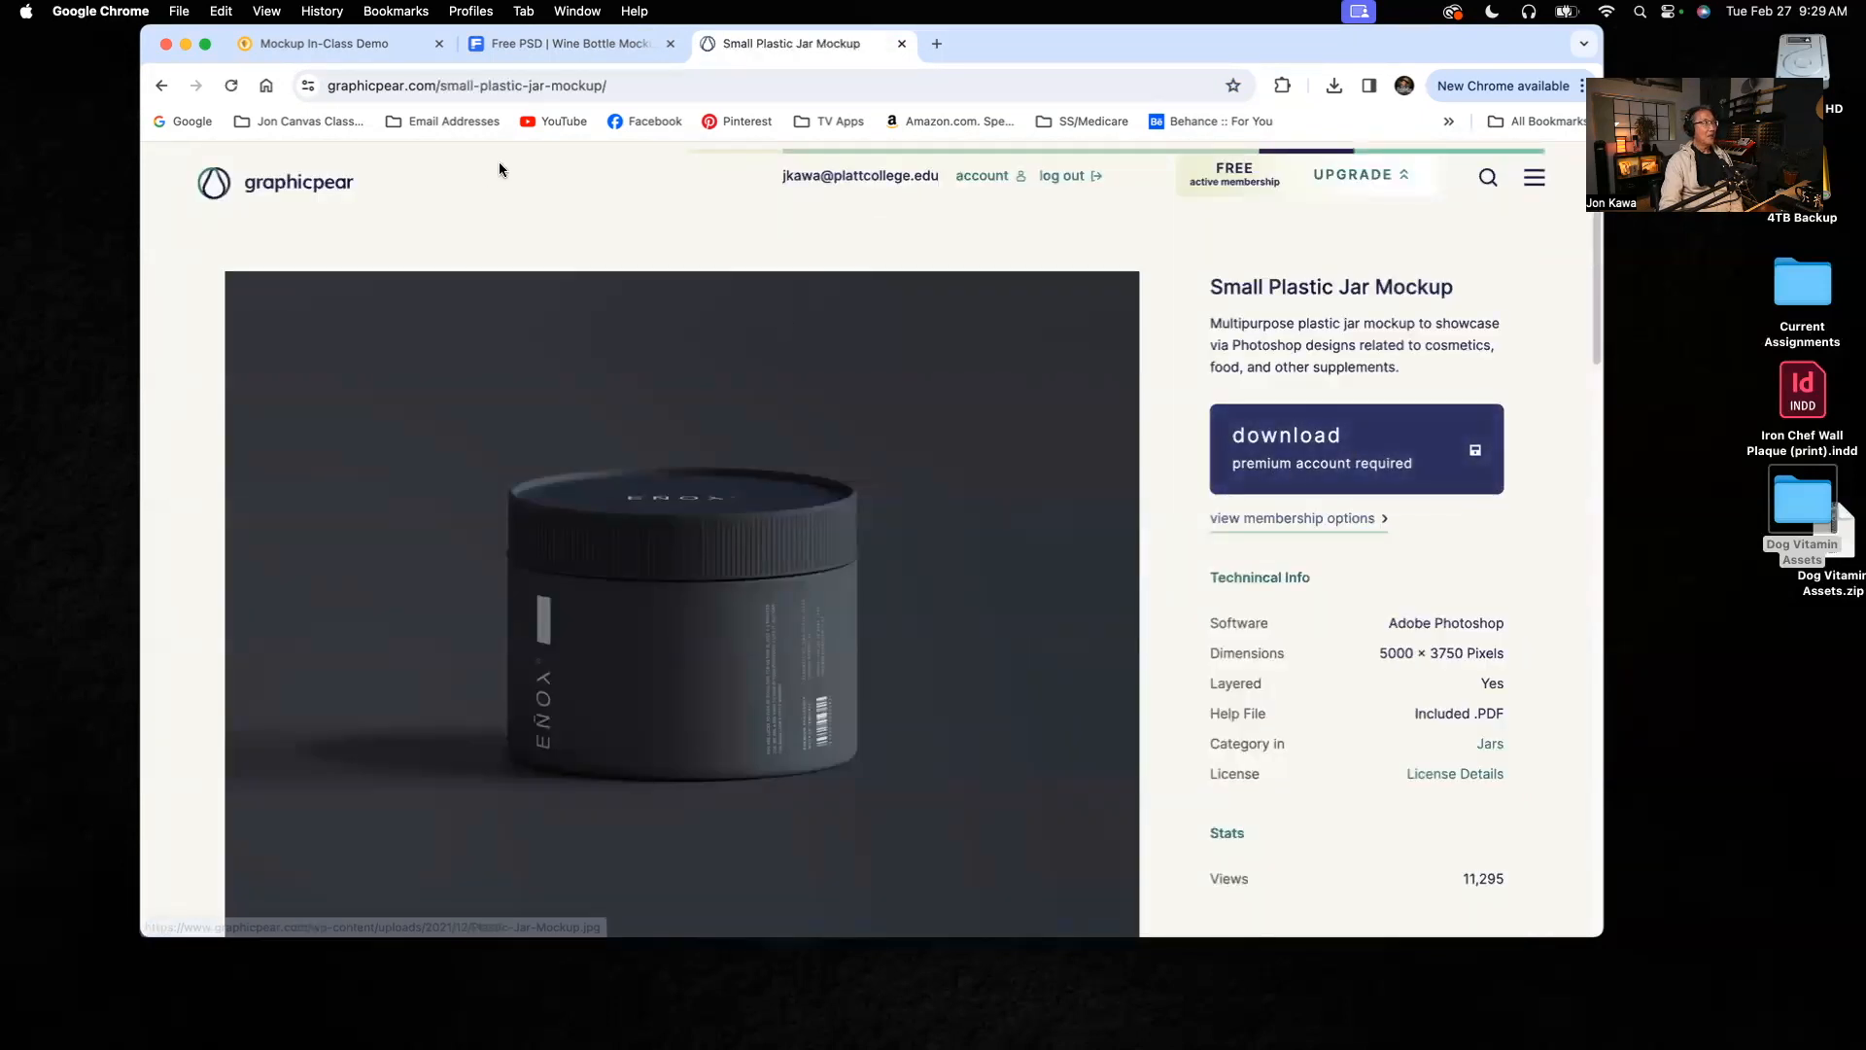
pyautogui.click(162, 86)
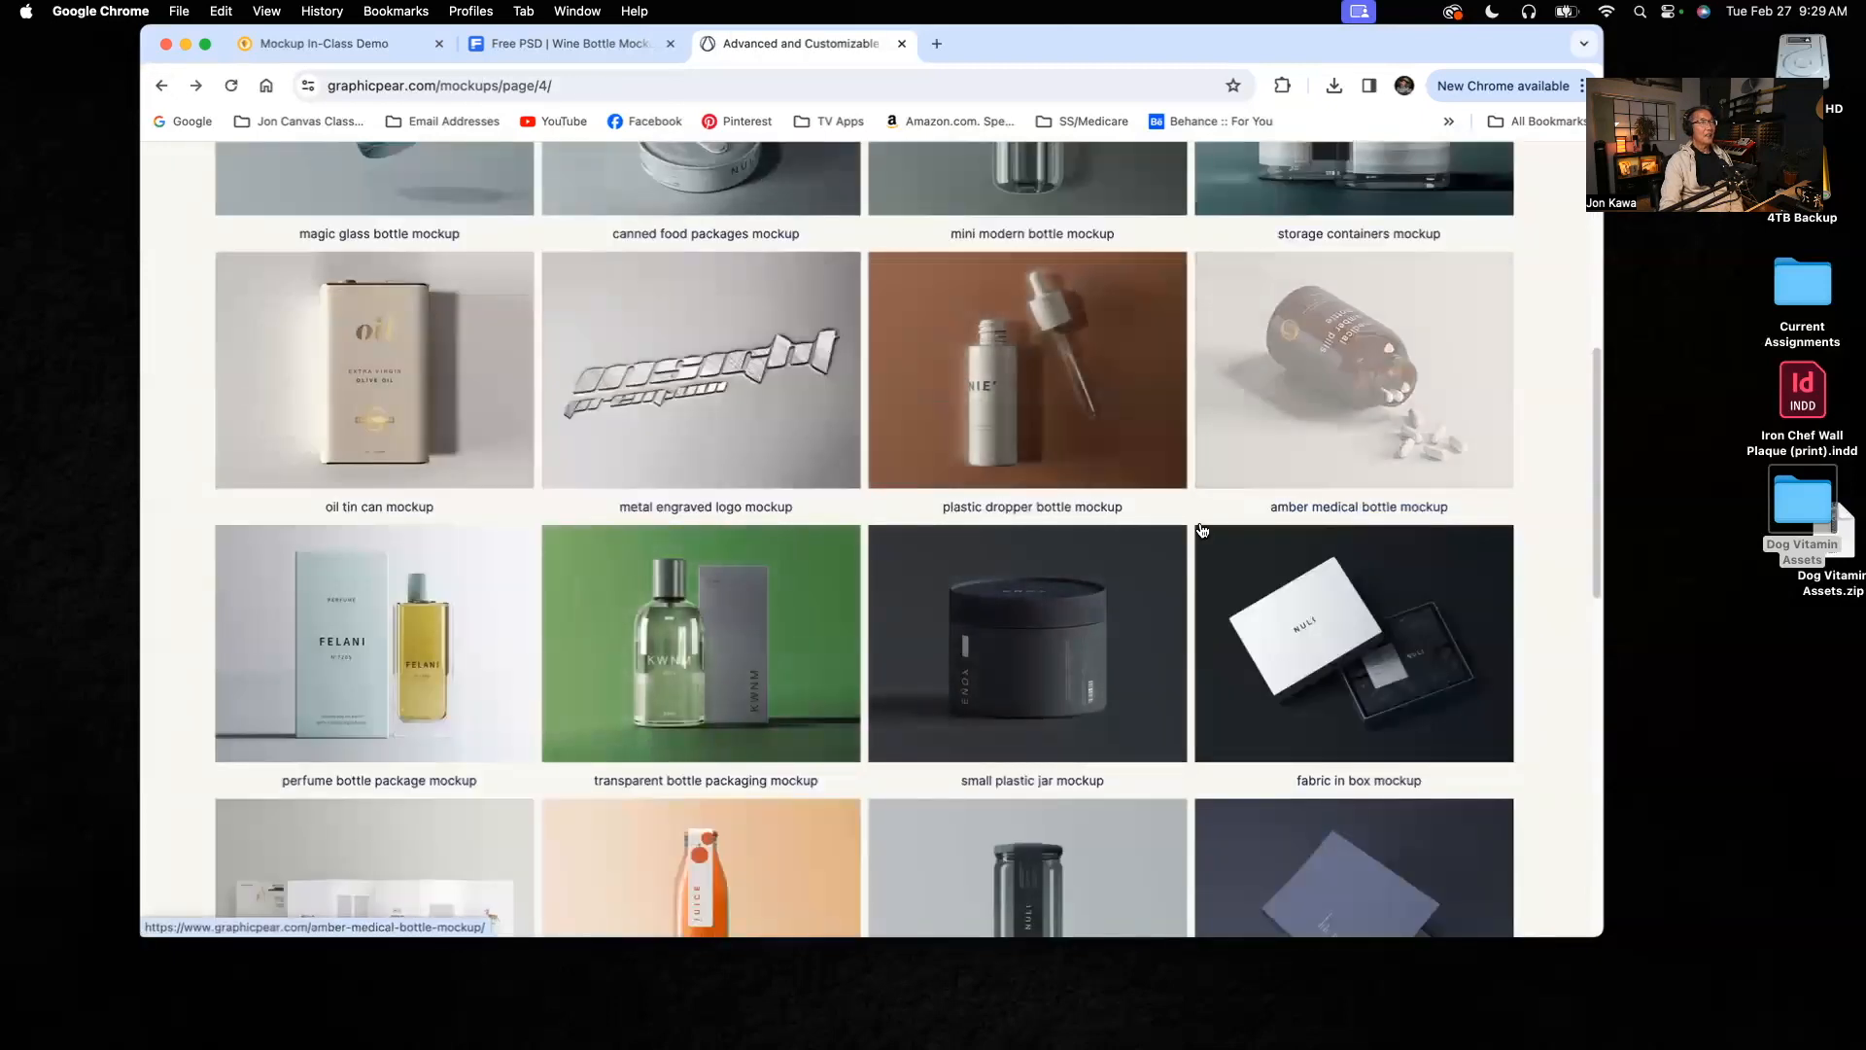
pyautogui.scroll(-3, 1231, 664)
pyautogui.click(1054, 634)
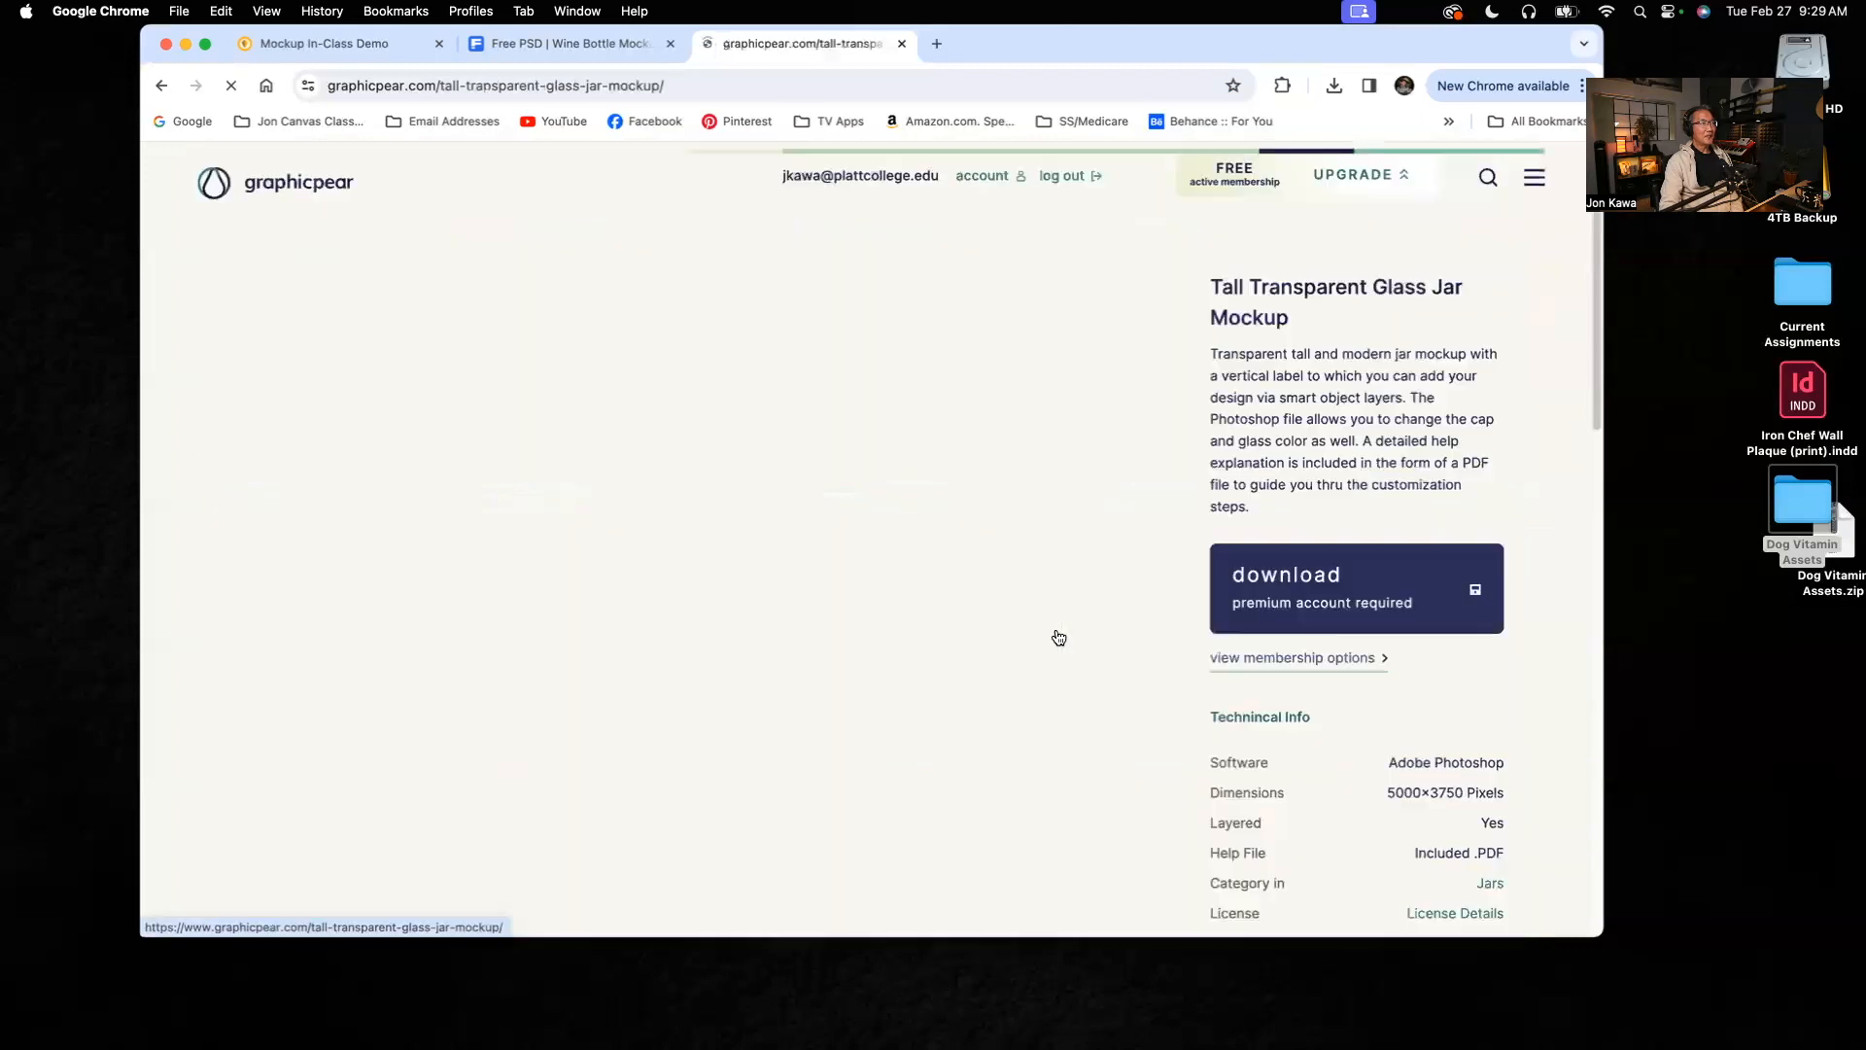
pyautogui.click(162, 85)
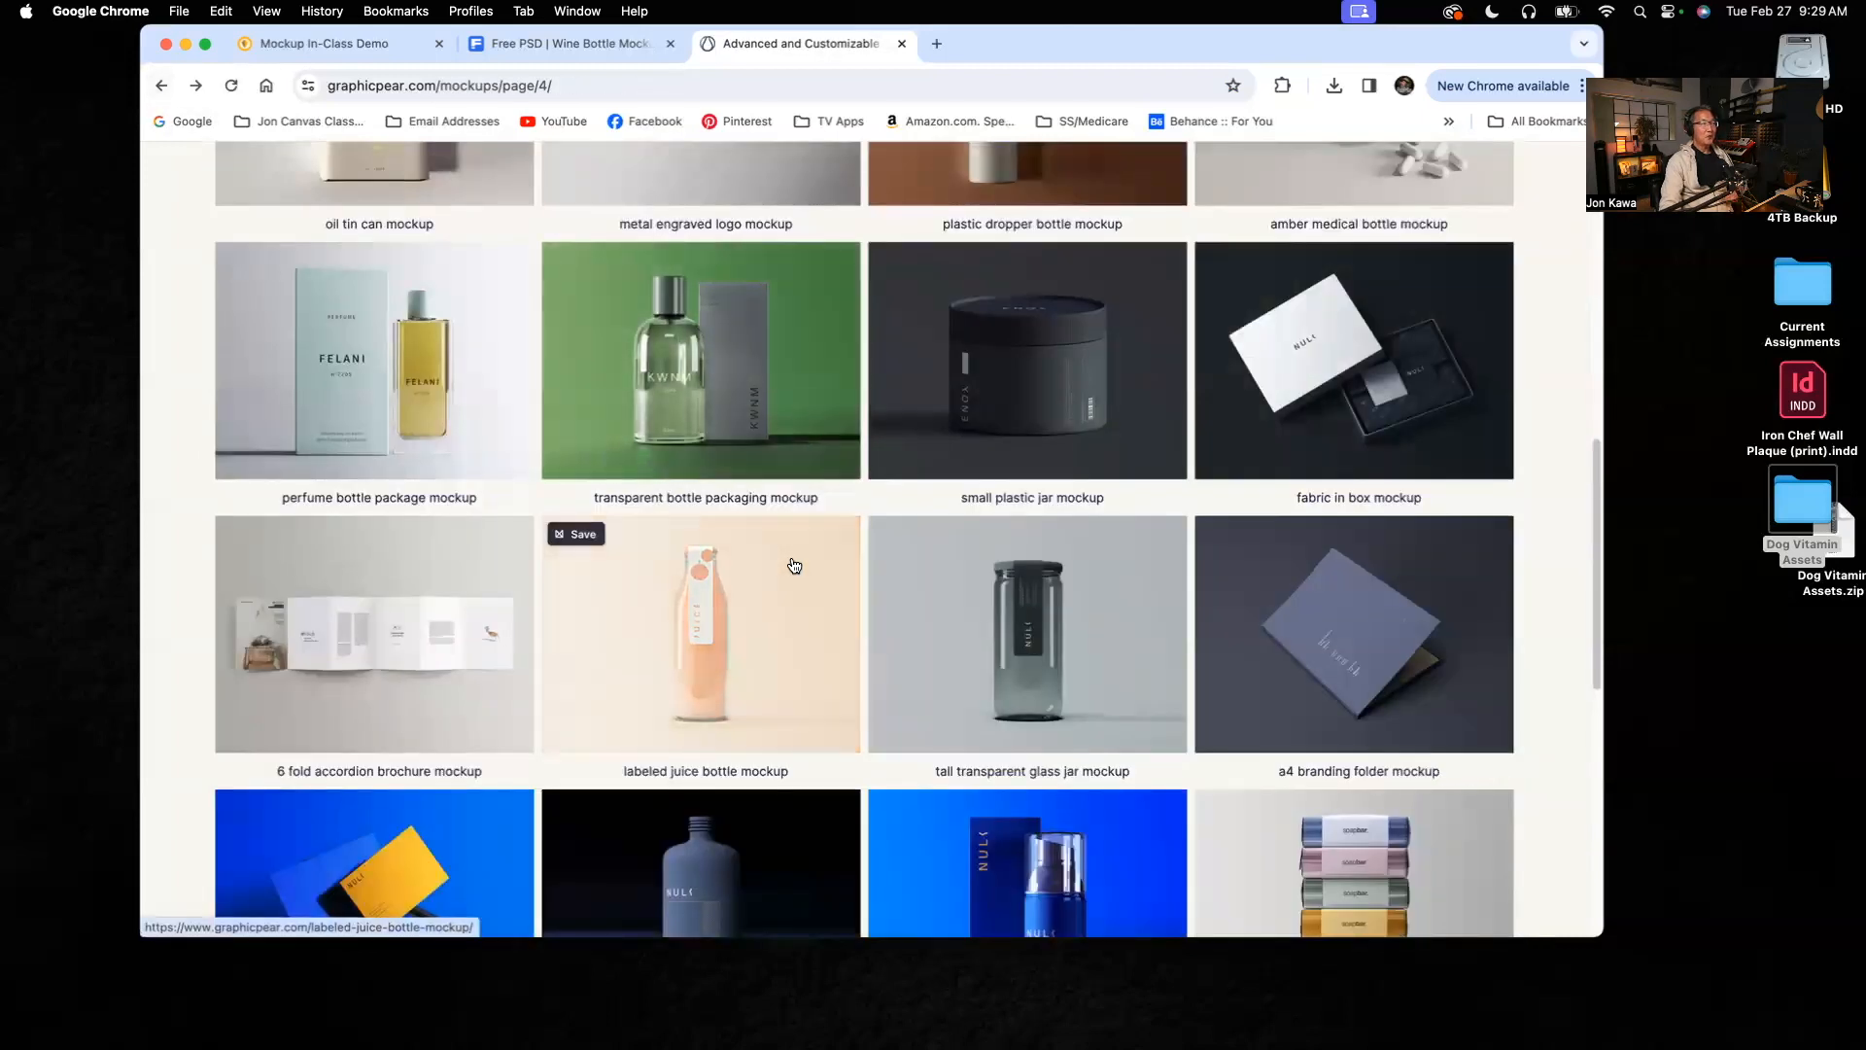
# Step: Open the download page of the cream jar with box mockup from listing page 4
pyautogui.scroll(-1, 794, 564)
pyautogui.scroll(-6, 794, 563)
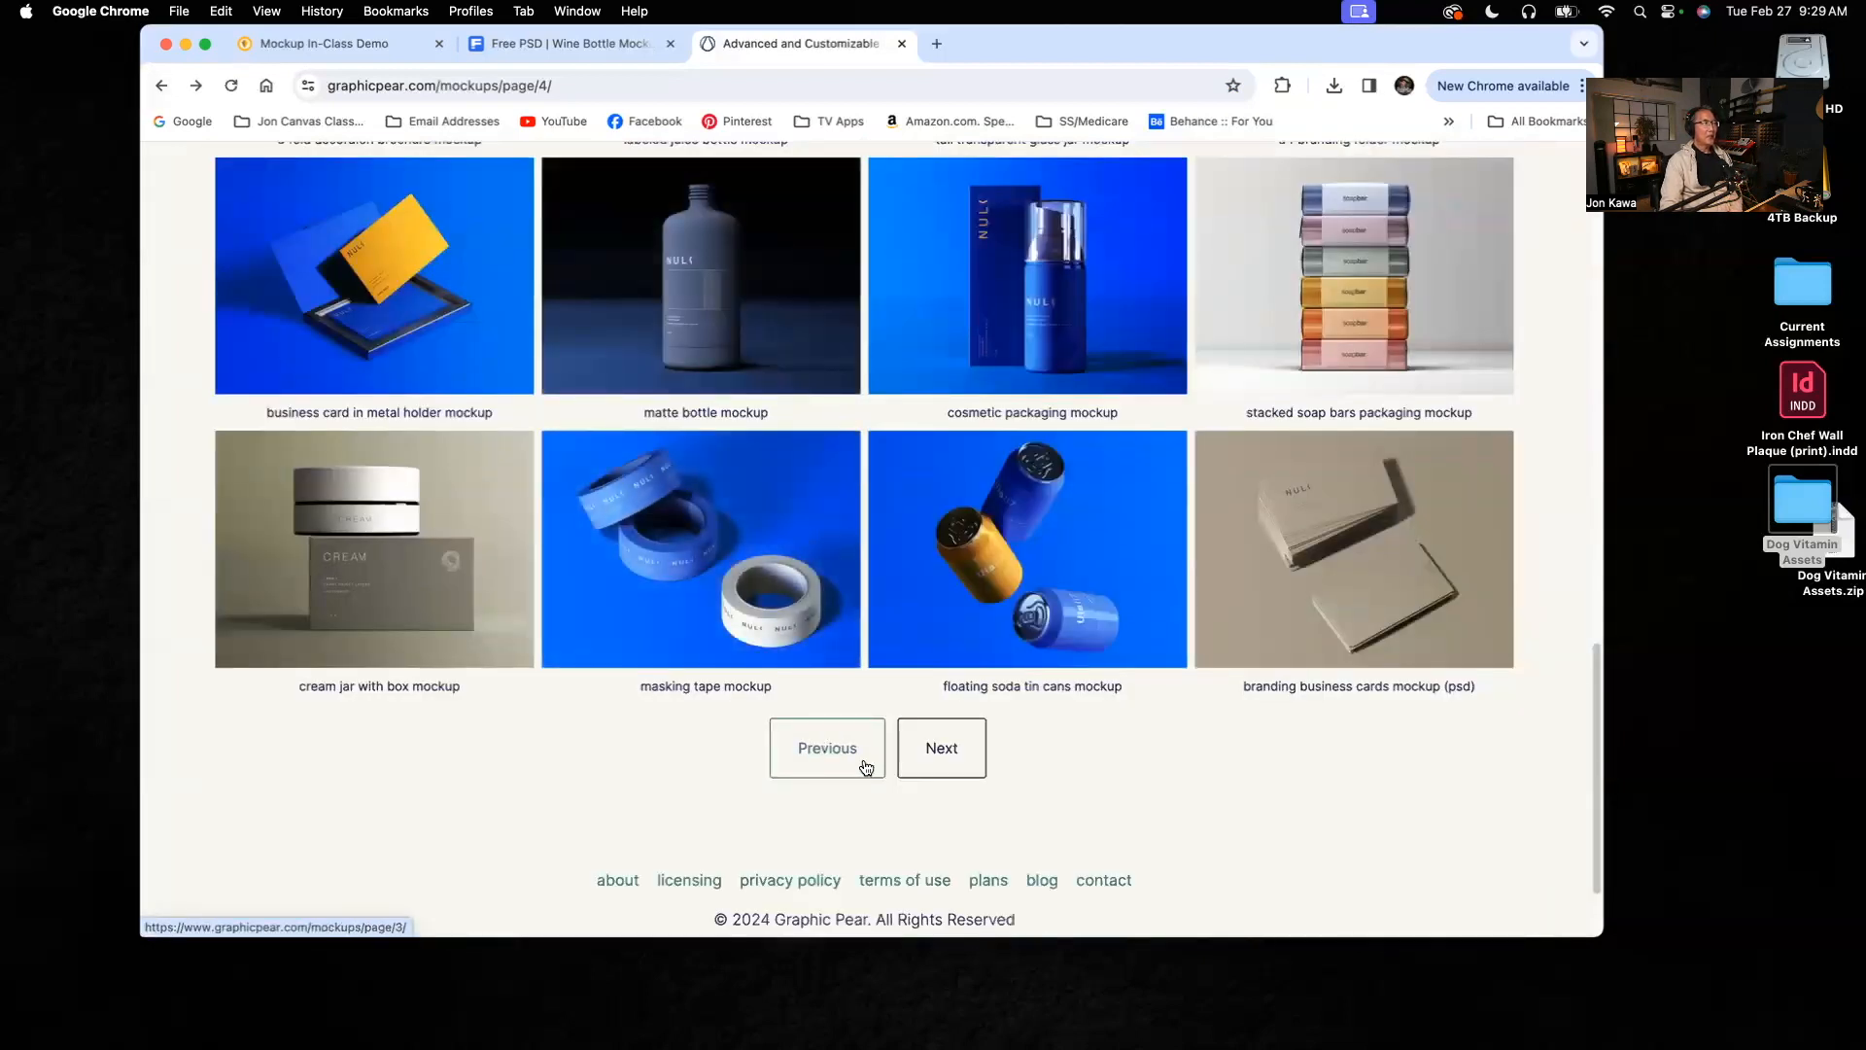
pyautogui.click(362, 555)
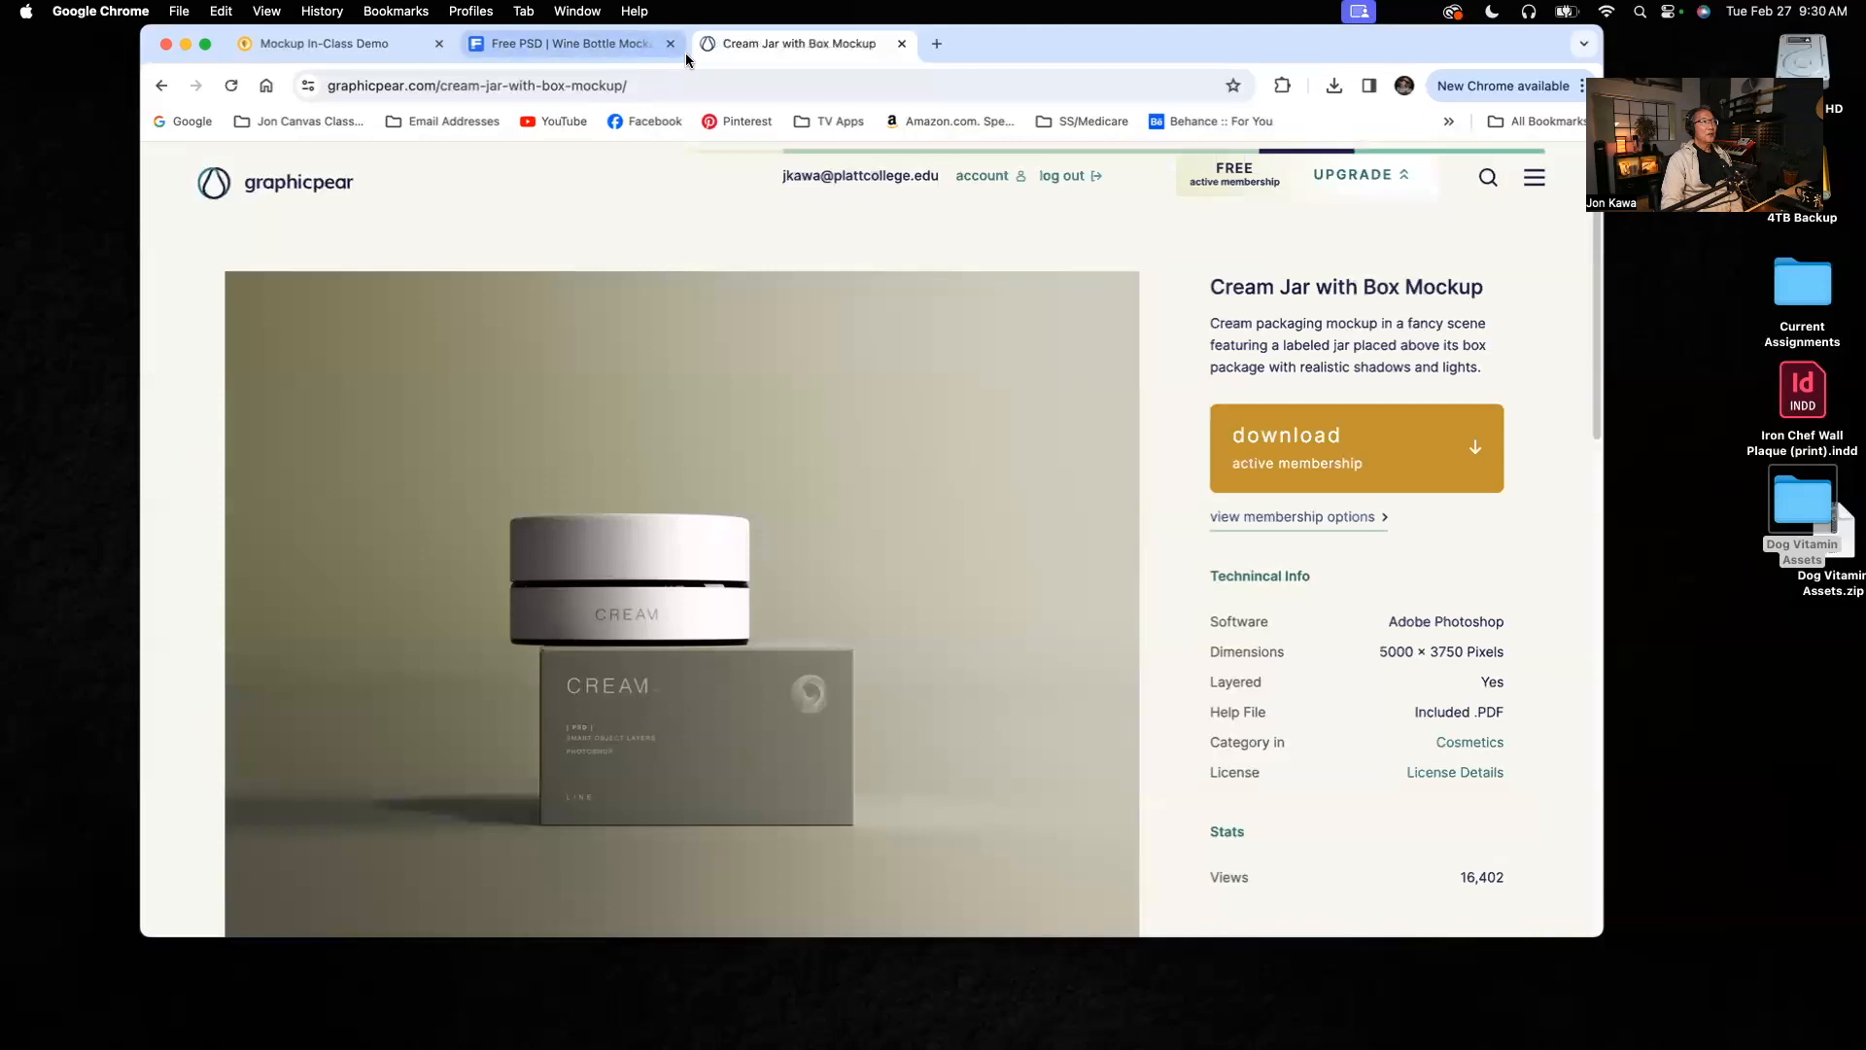
# Step: Revisit the Freepik wine bottle and Graphicpear cream jar pages, and return to the Mockup In-Class Demo assignment page
pyautogui.click(591, 43)
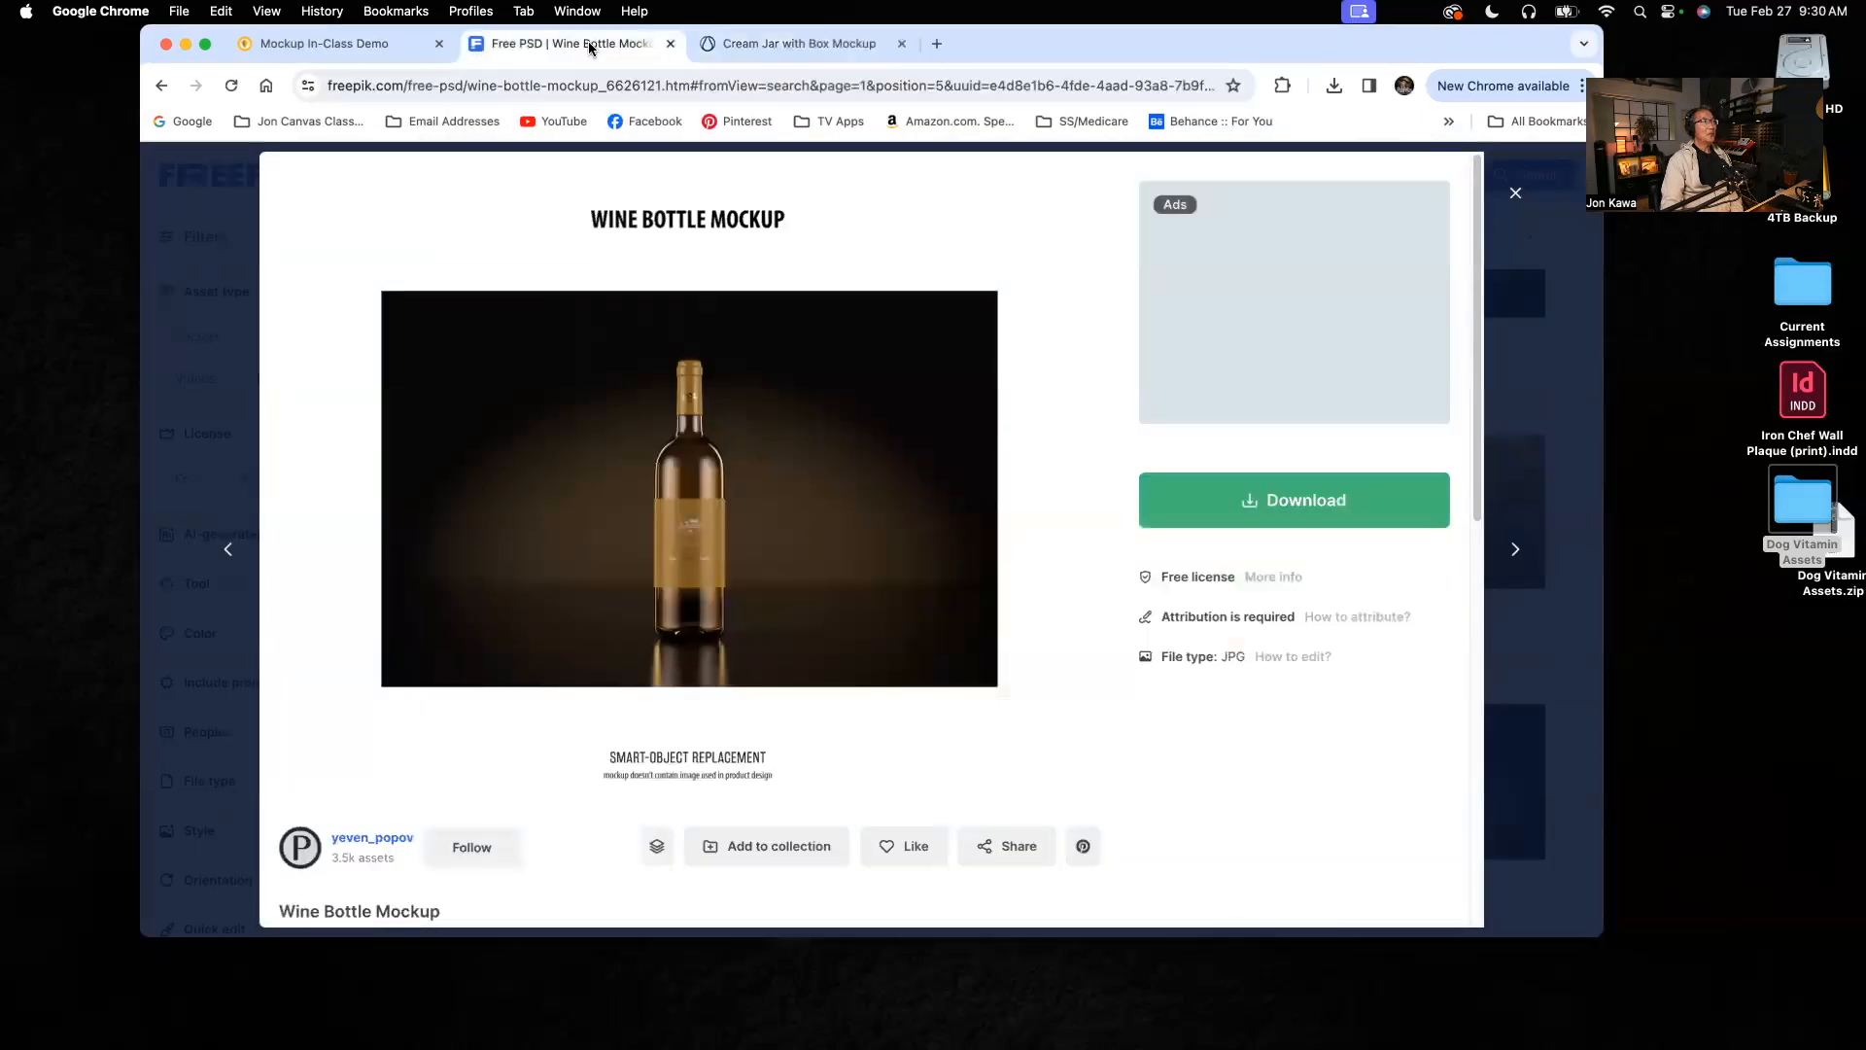
pyautogui.click(753, 48)
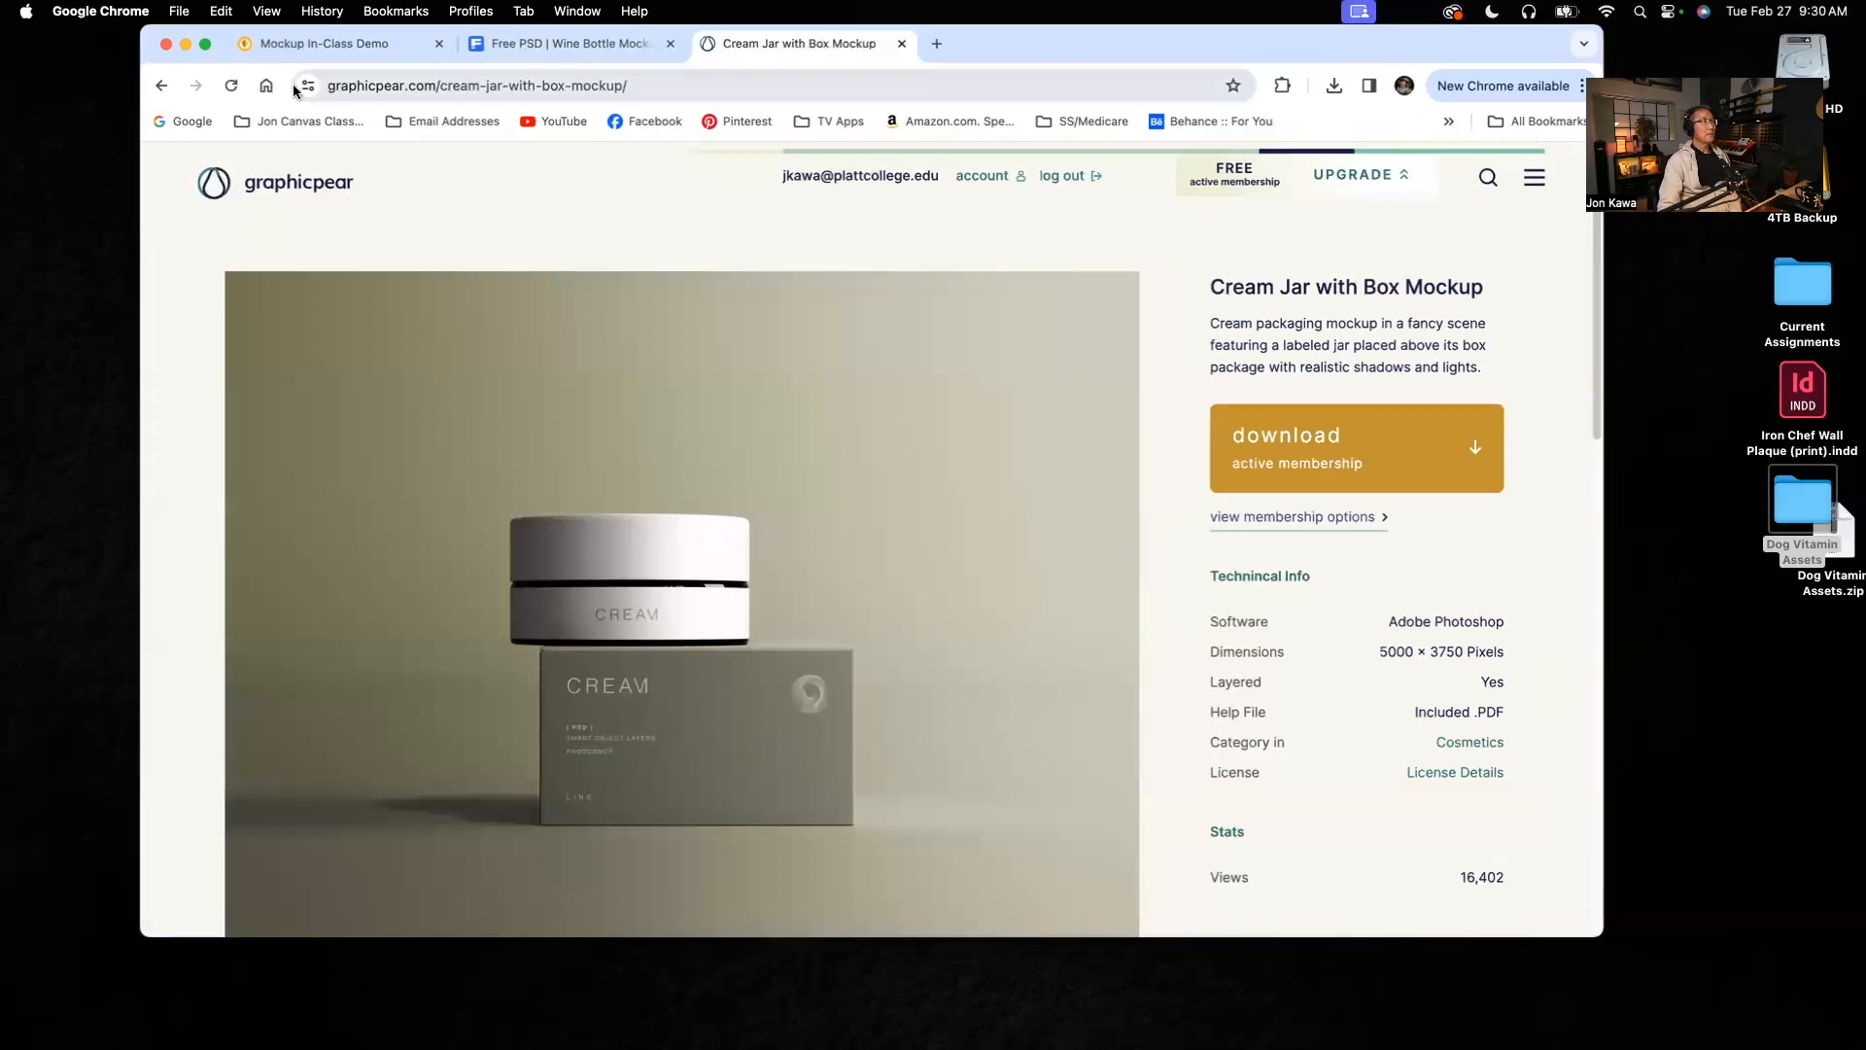
pyautogui.click(328, 43)
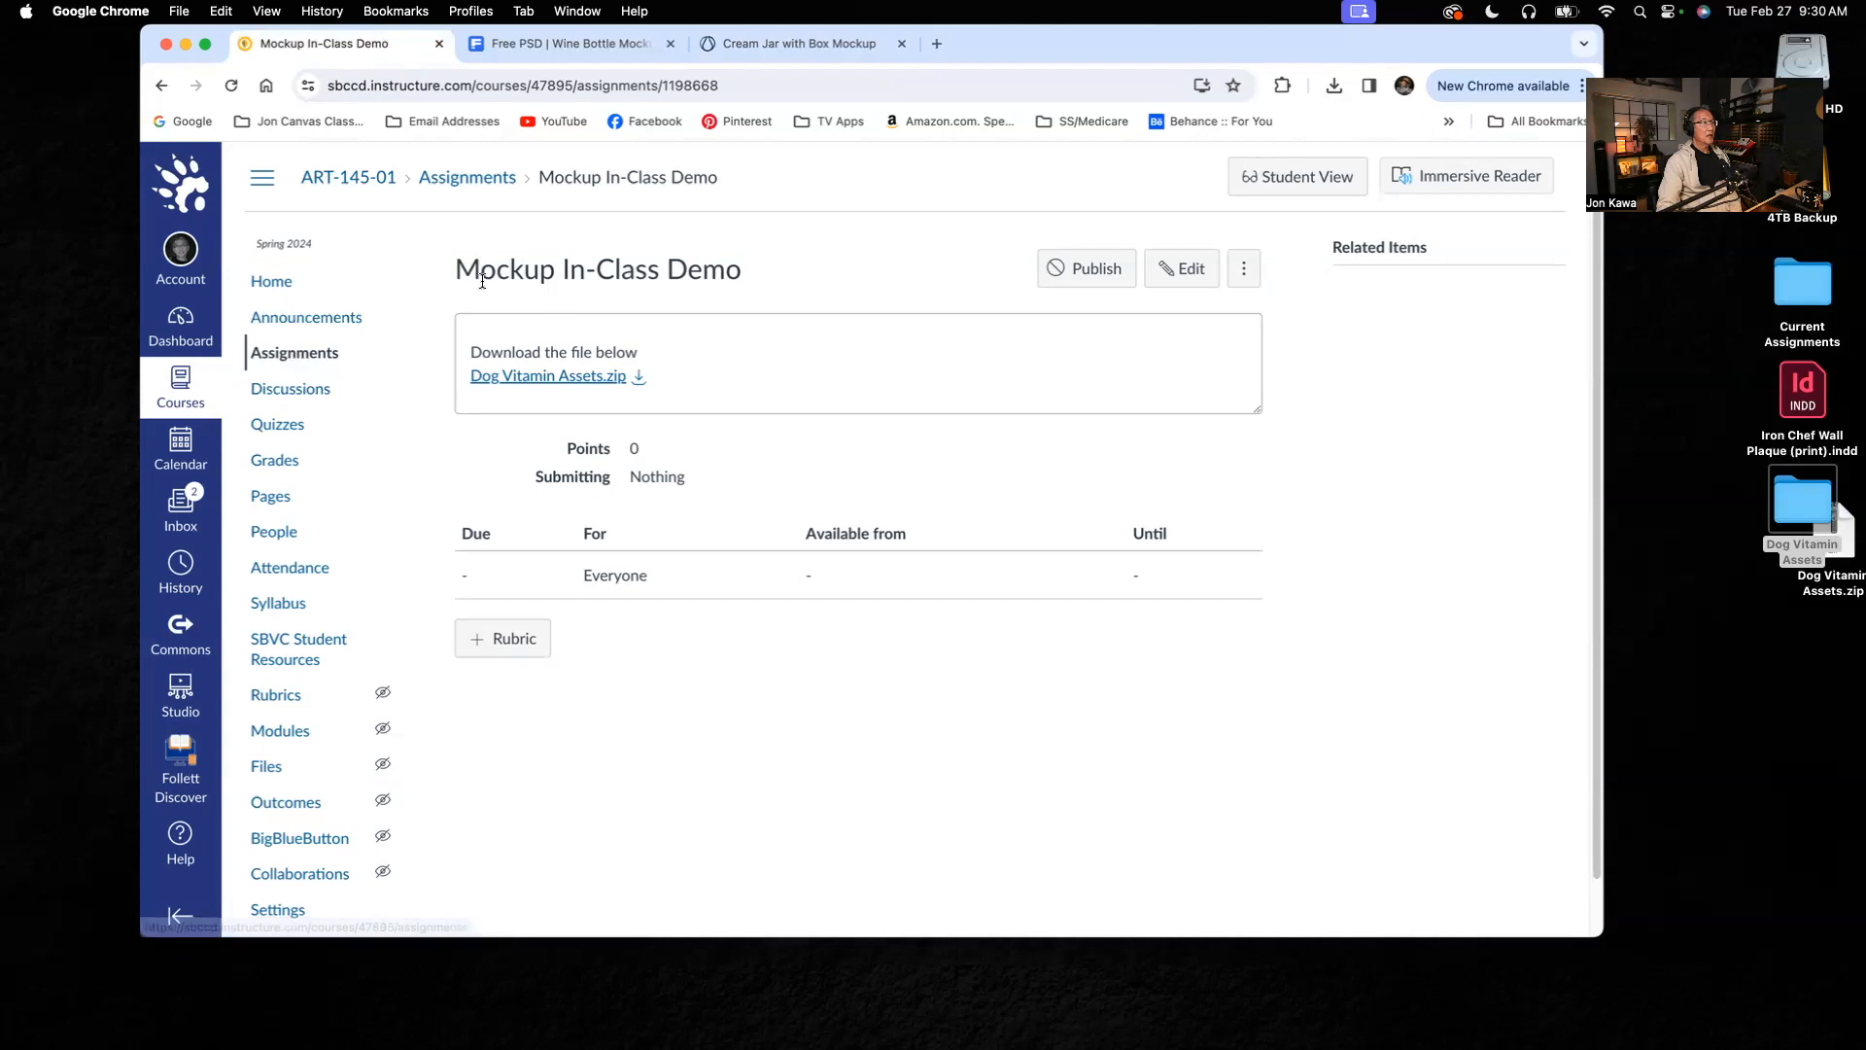
# Step: Reopen the Mockup In-Class Demo assignment from the course's assignment list
pyautogui.click(311, 360)
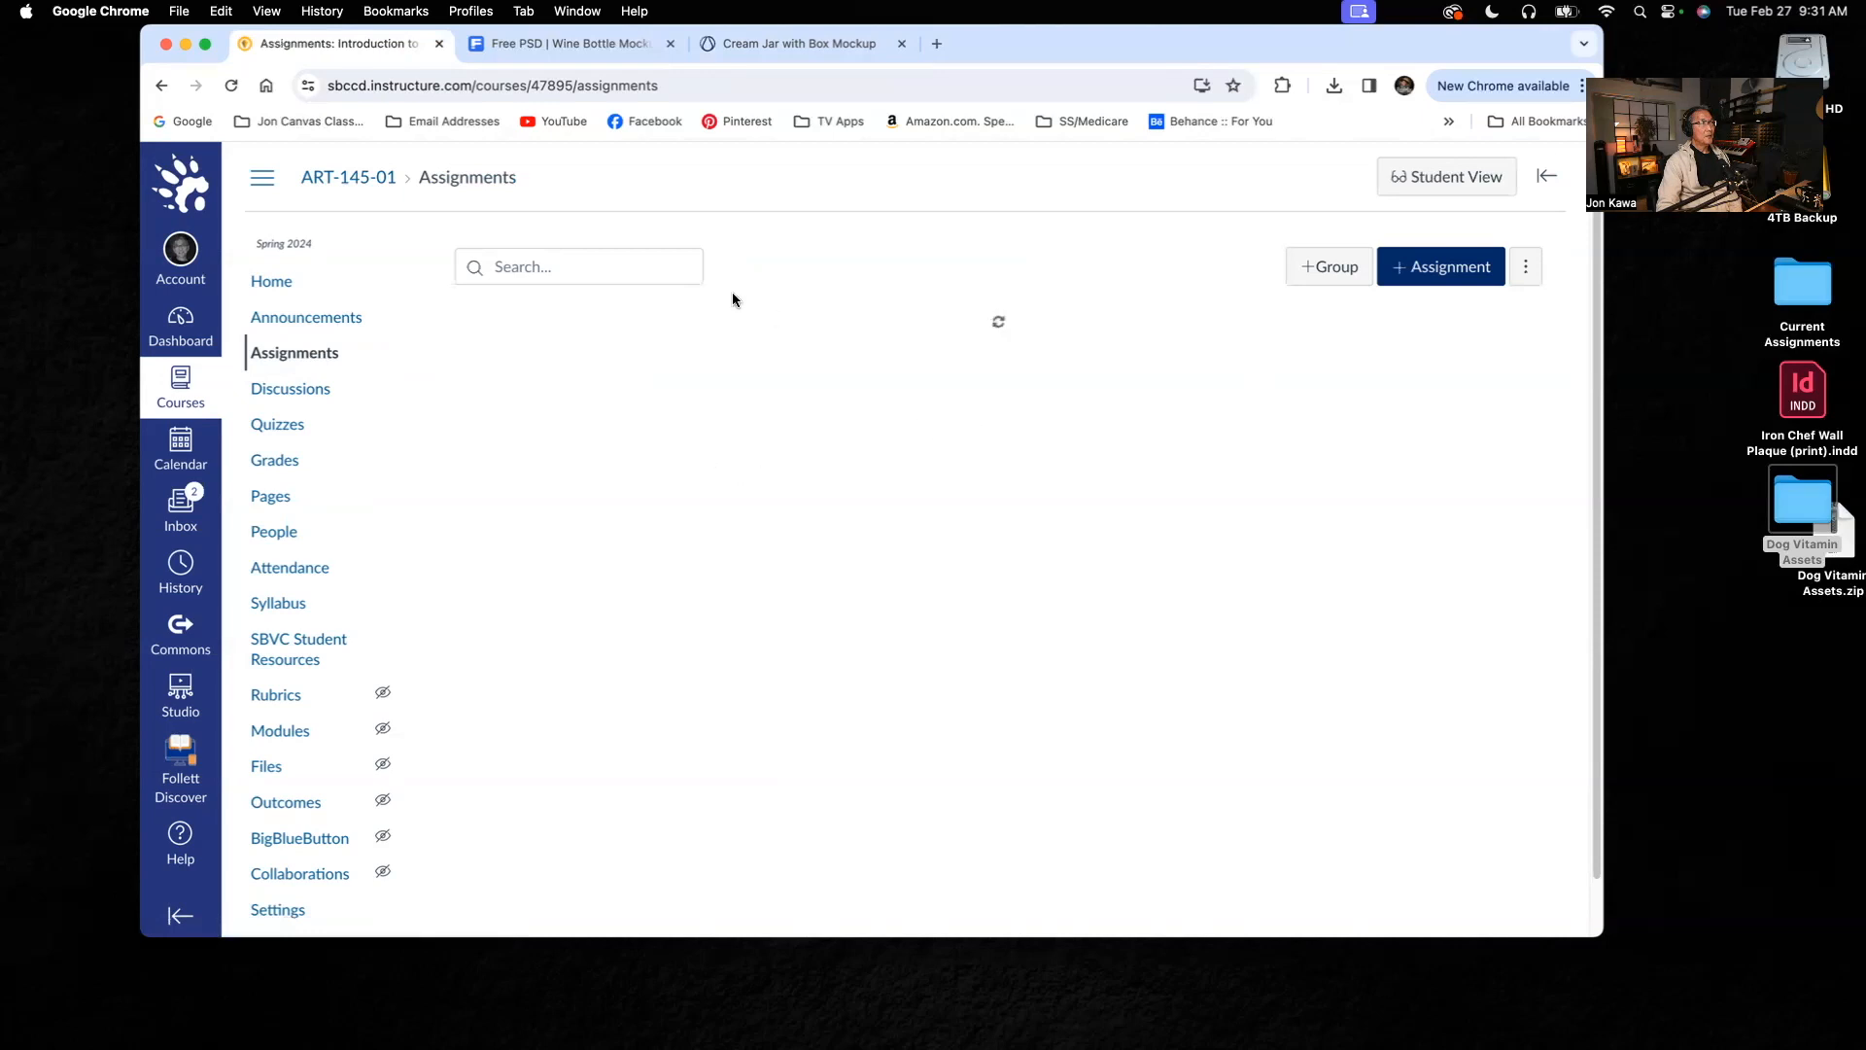
pyautogui.click(311, 356)
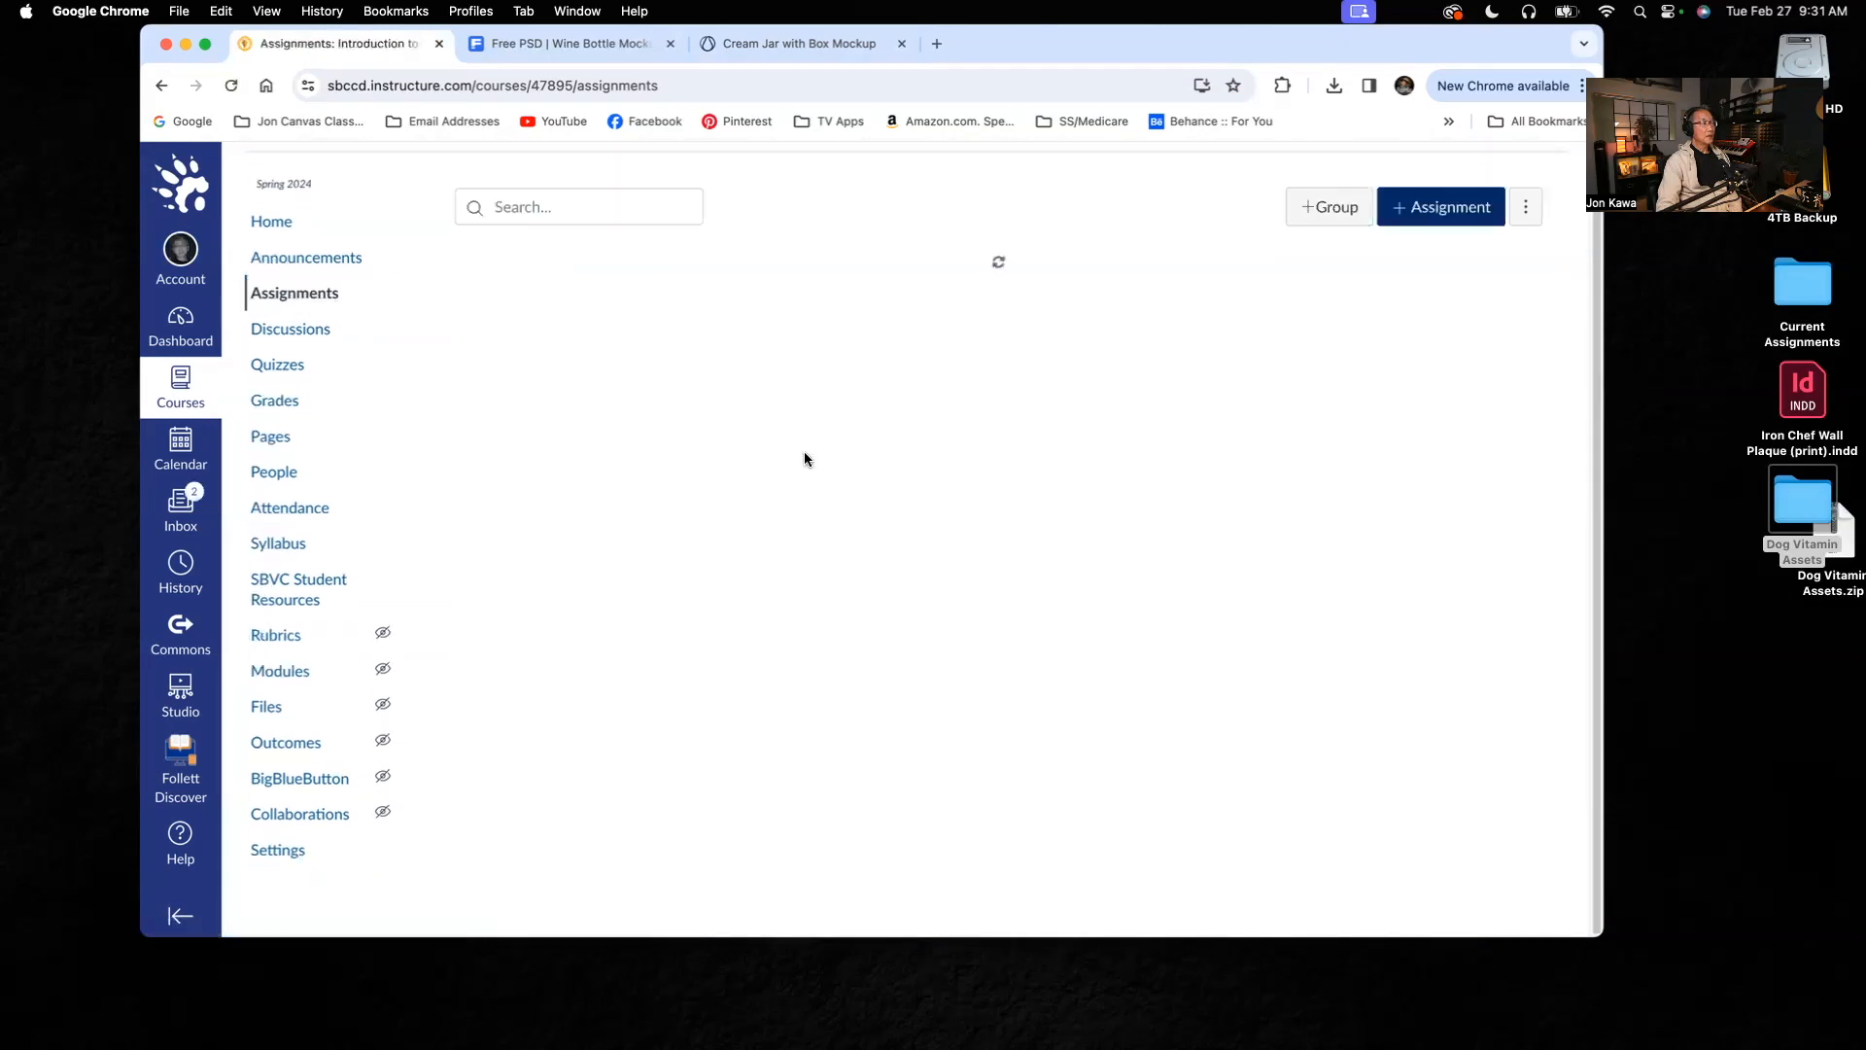
pyautogui.scroll(-1, 802, 453)
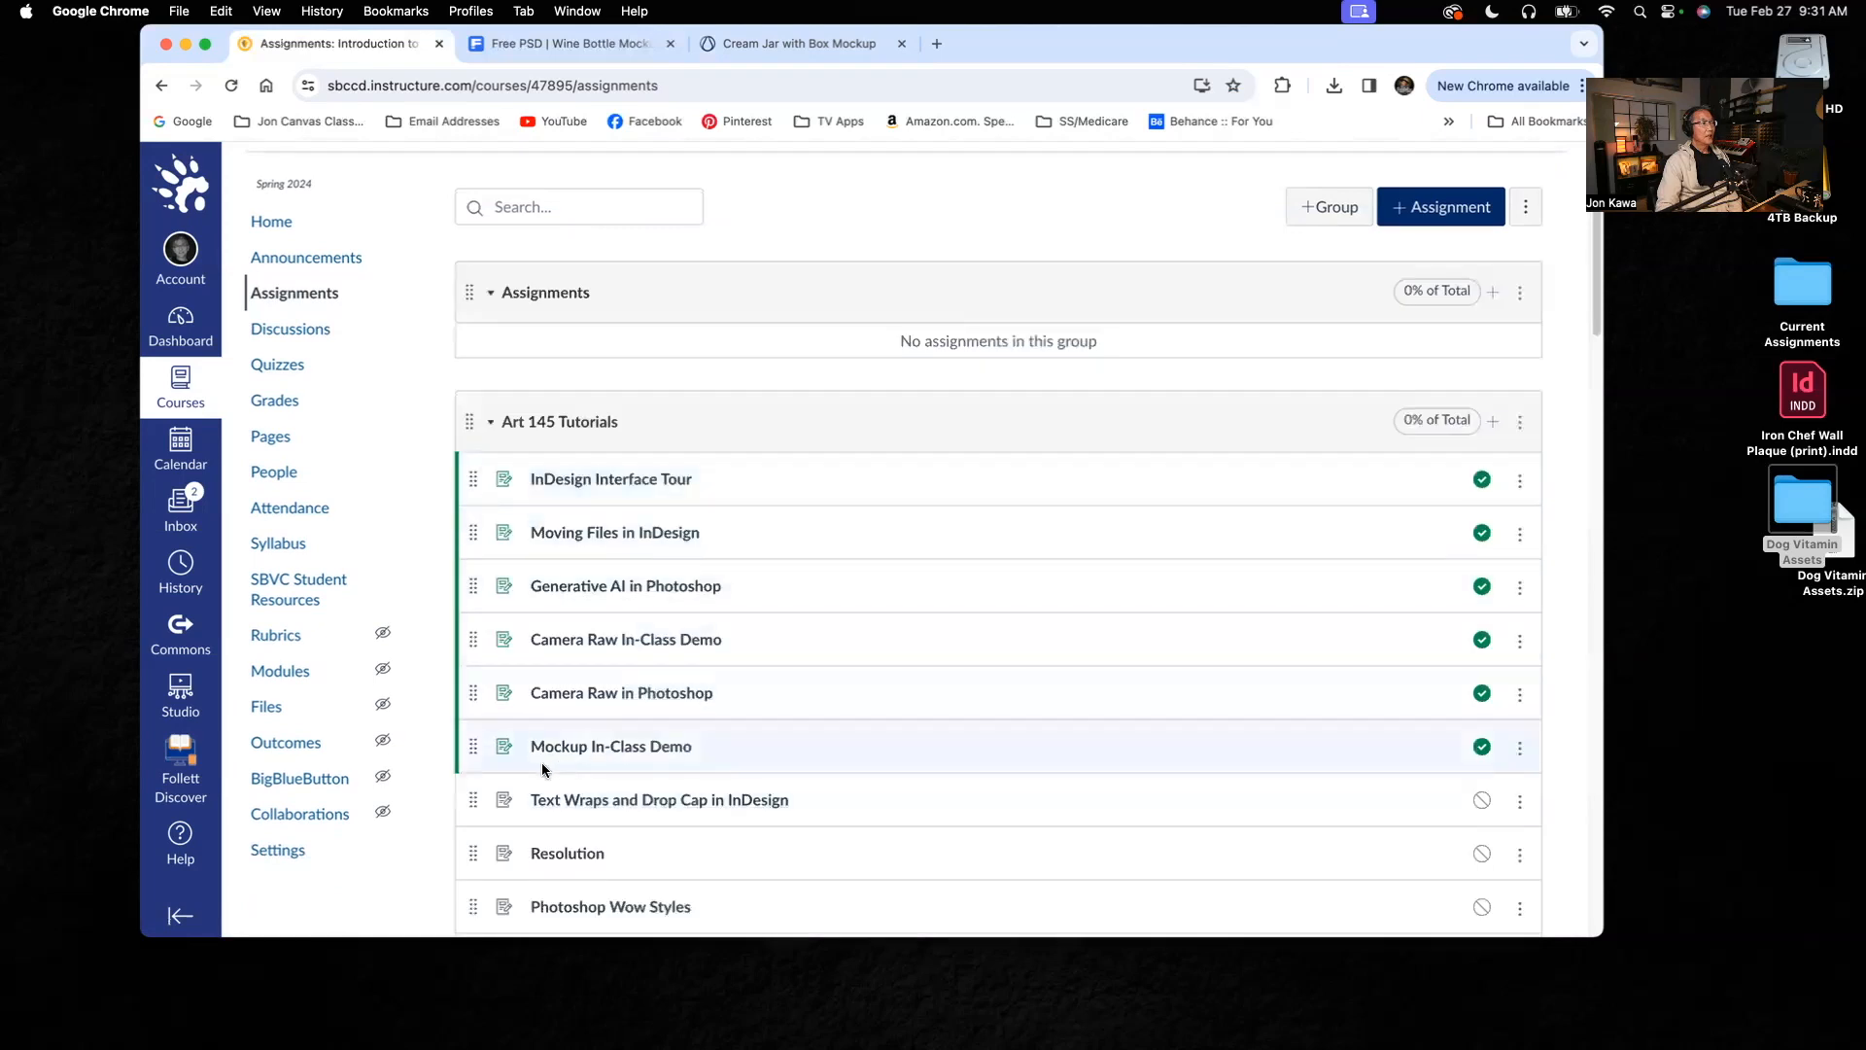
pyautogui.click(658, 747)
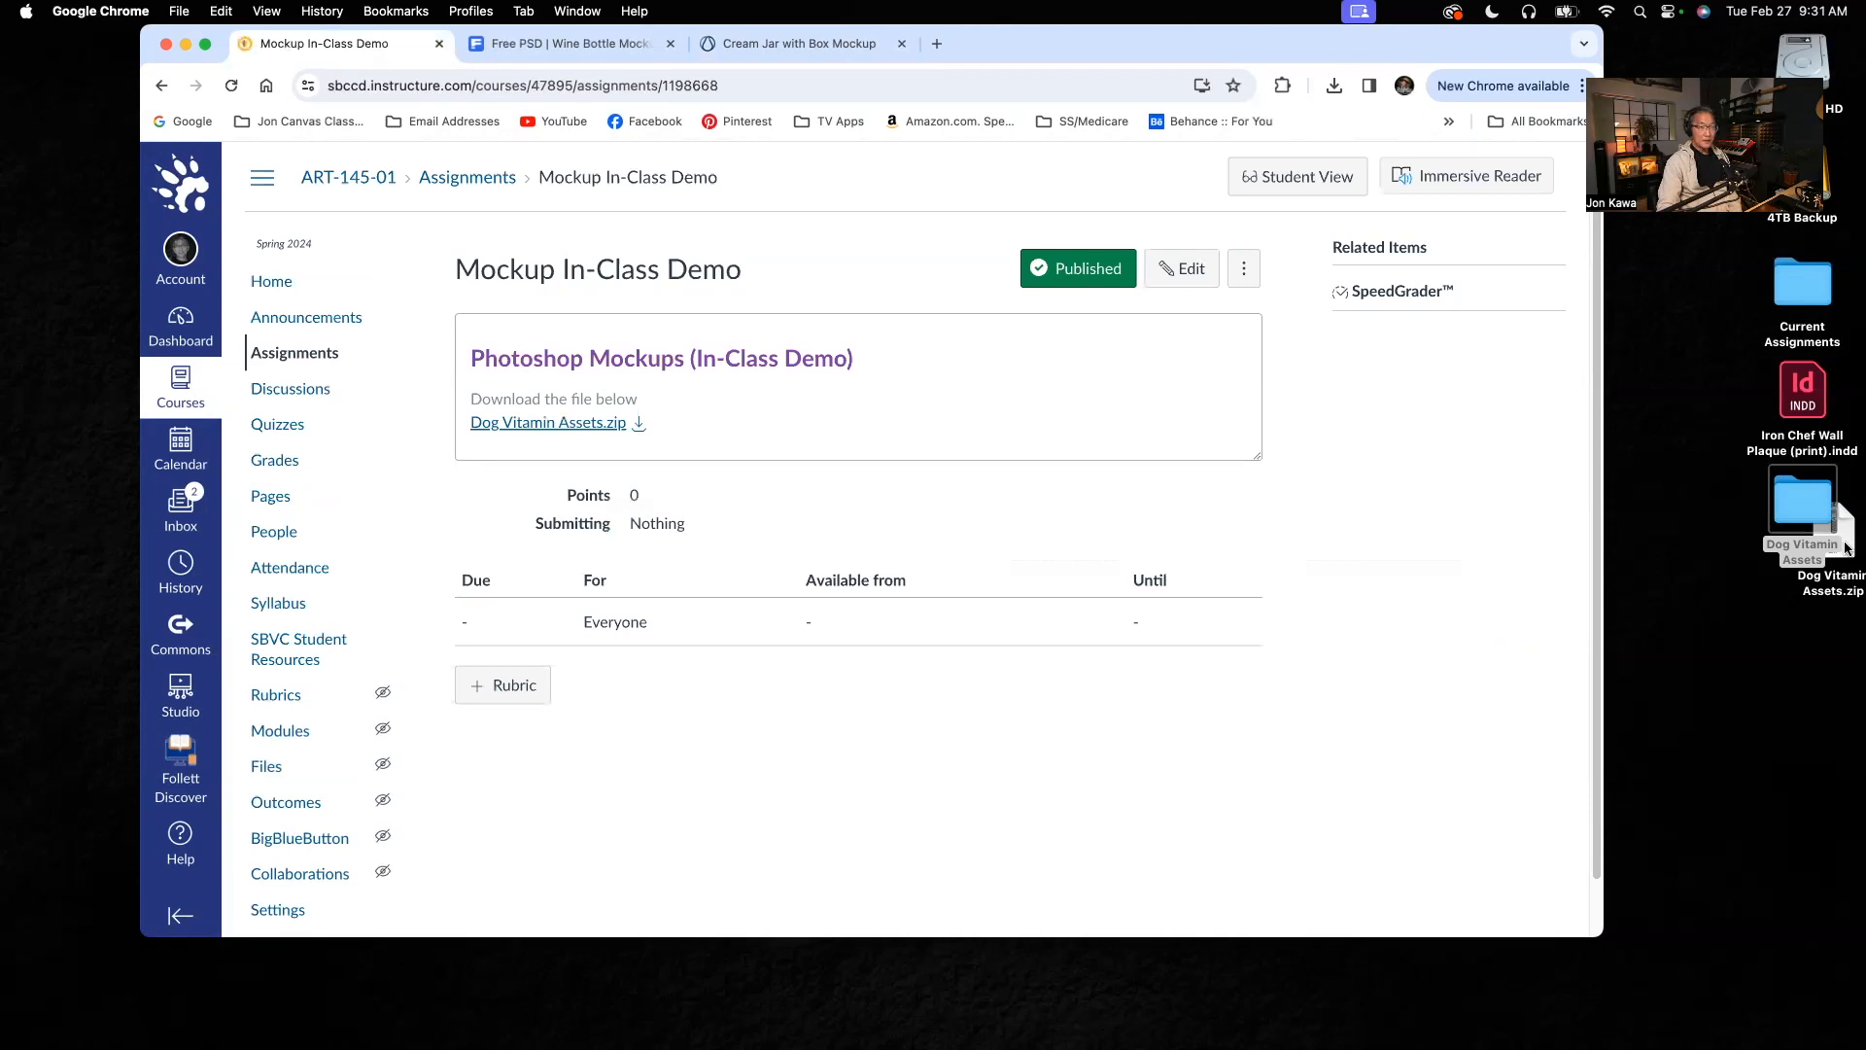
# Step: Open the Dog Vitamin Assets desktop folder and preview Dog Vitamin Mockup.png, the golden retriever image, Logo.png and Vitamin Jar.psd
pyautogui.doubleClick(1805, 506)
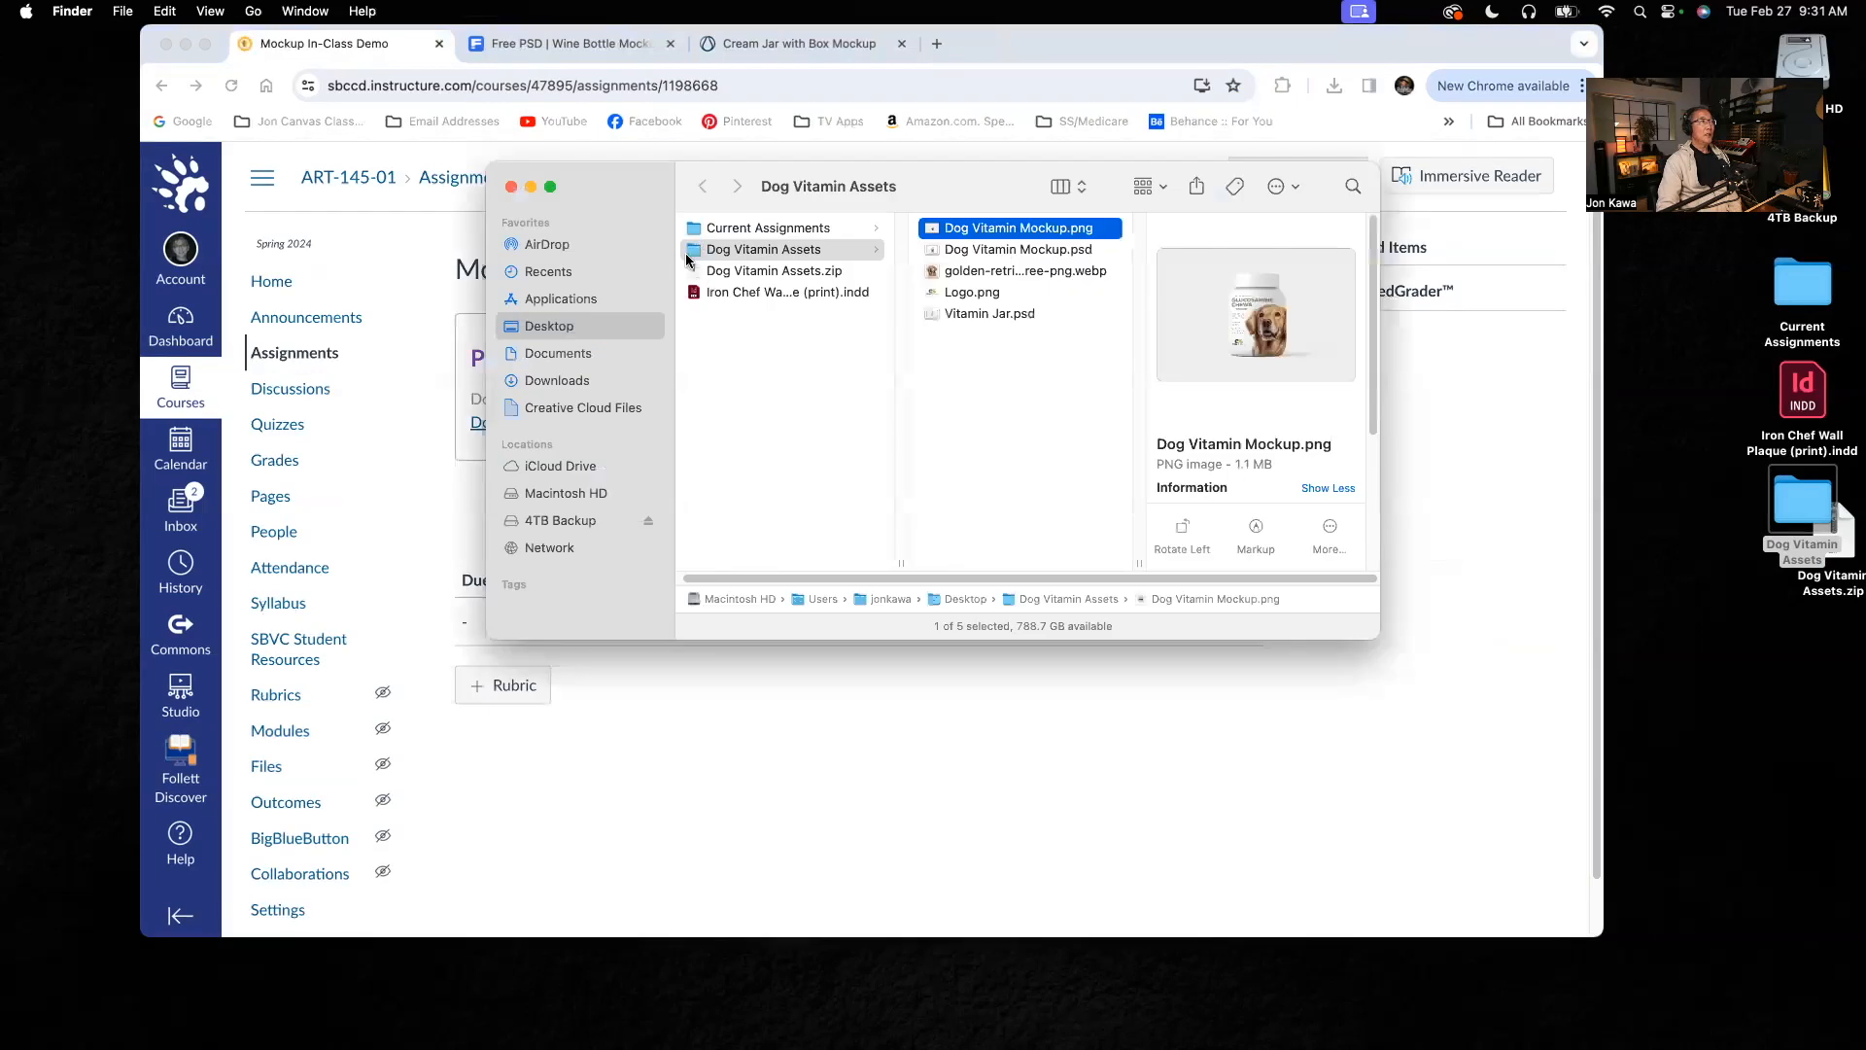
pyautogui.click(687, 256)
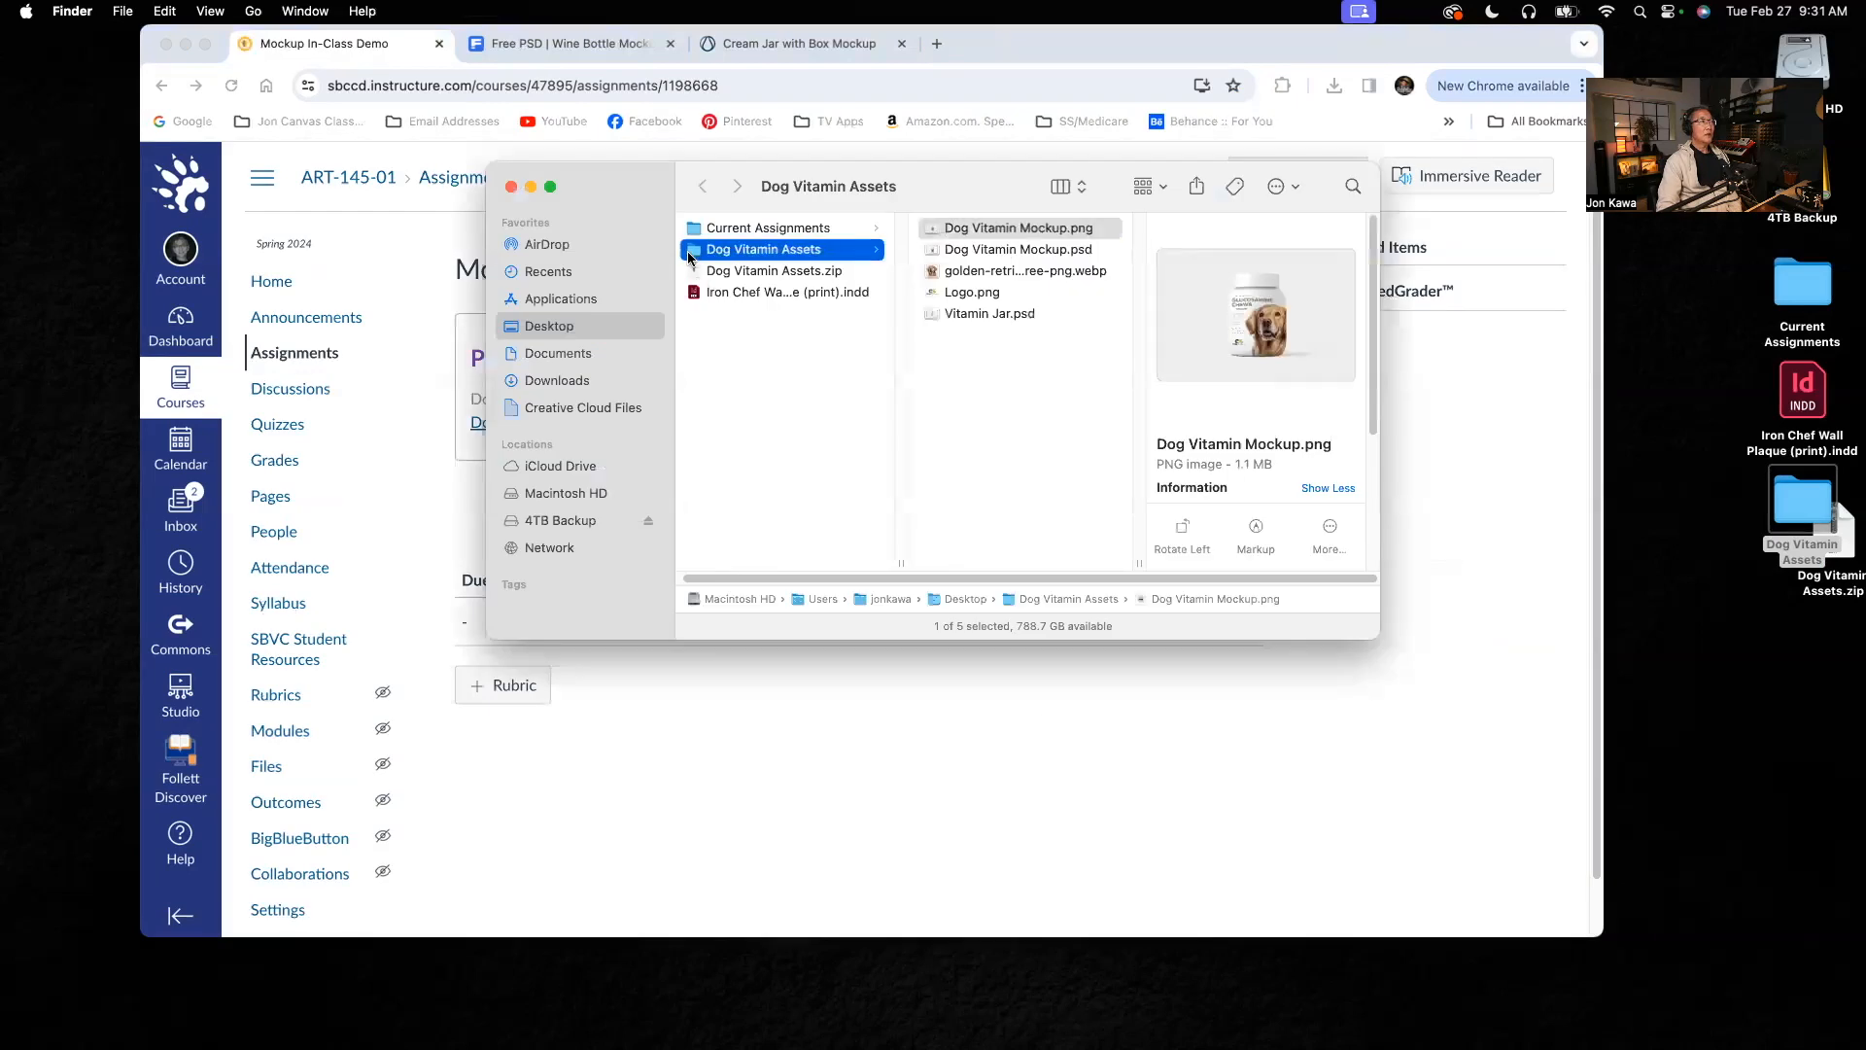
pyautogui.click(1021, 230)
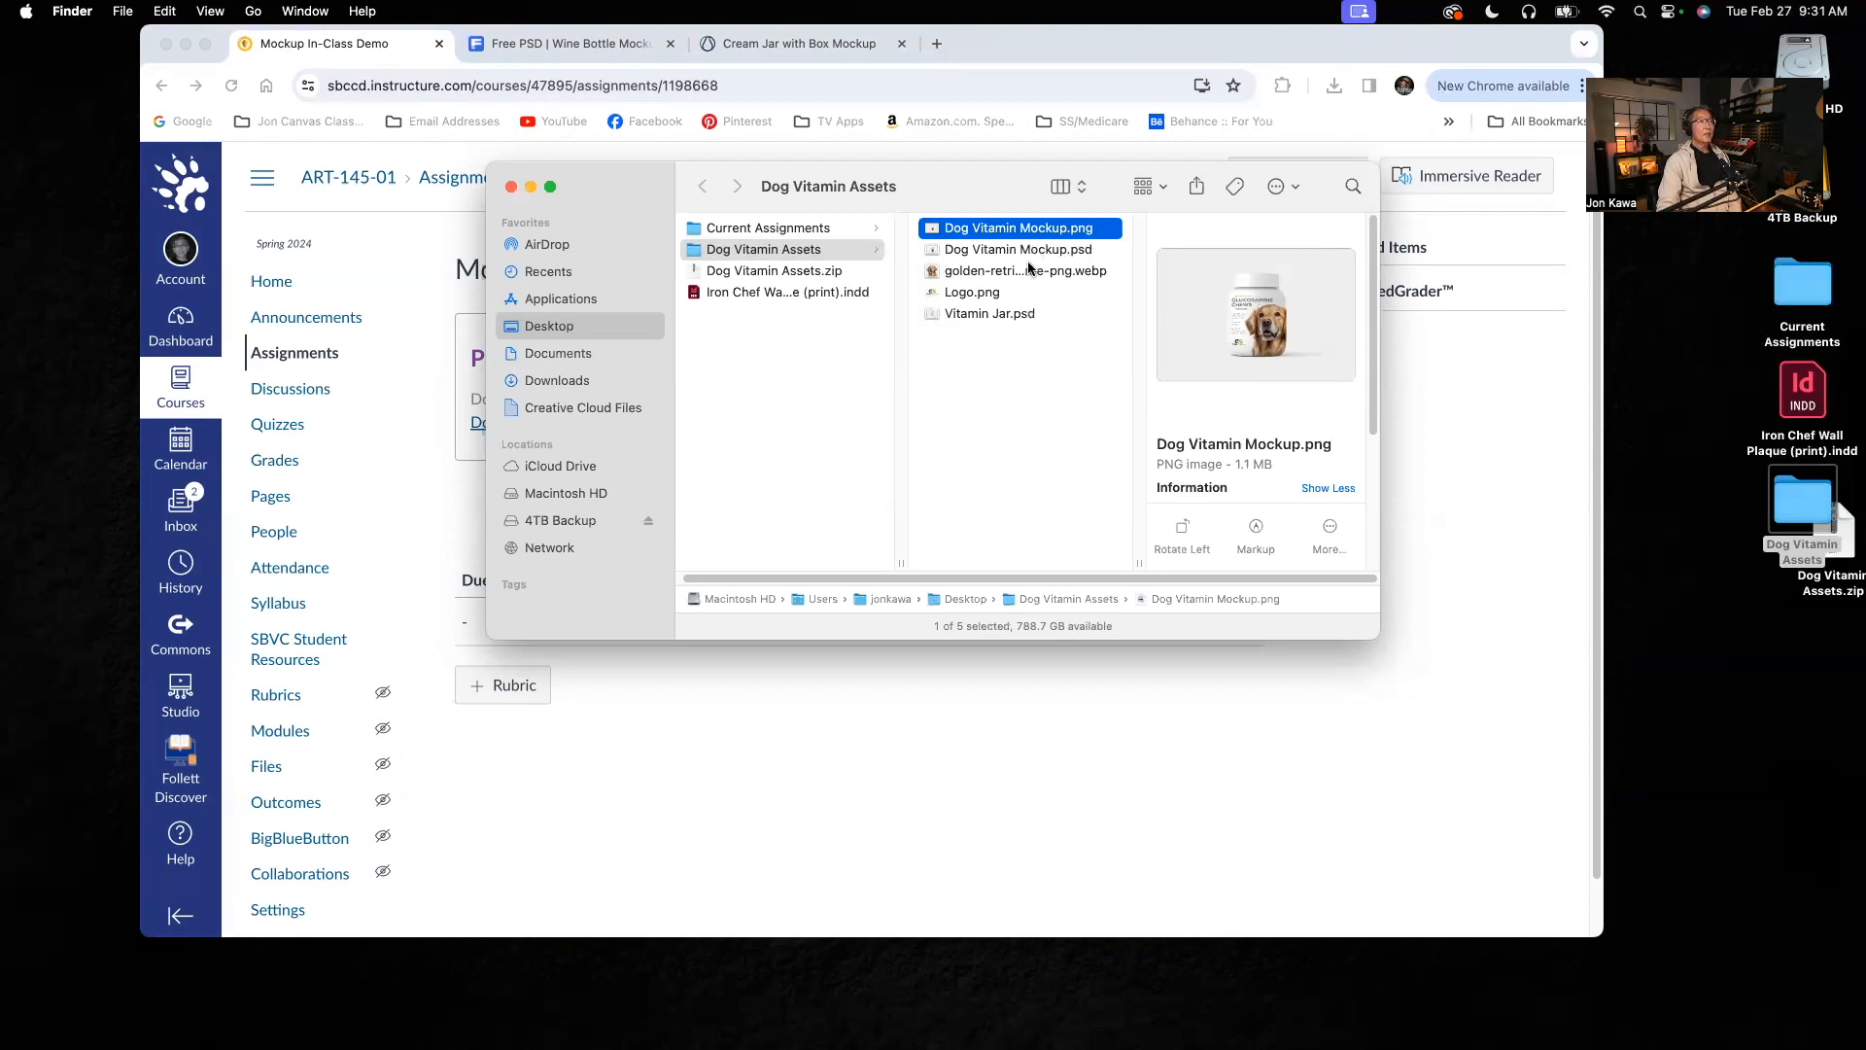
pyautogui.click(974, 277)
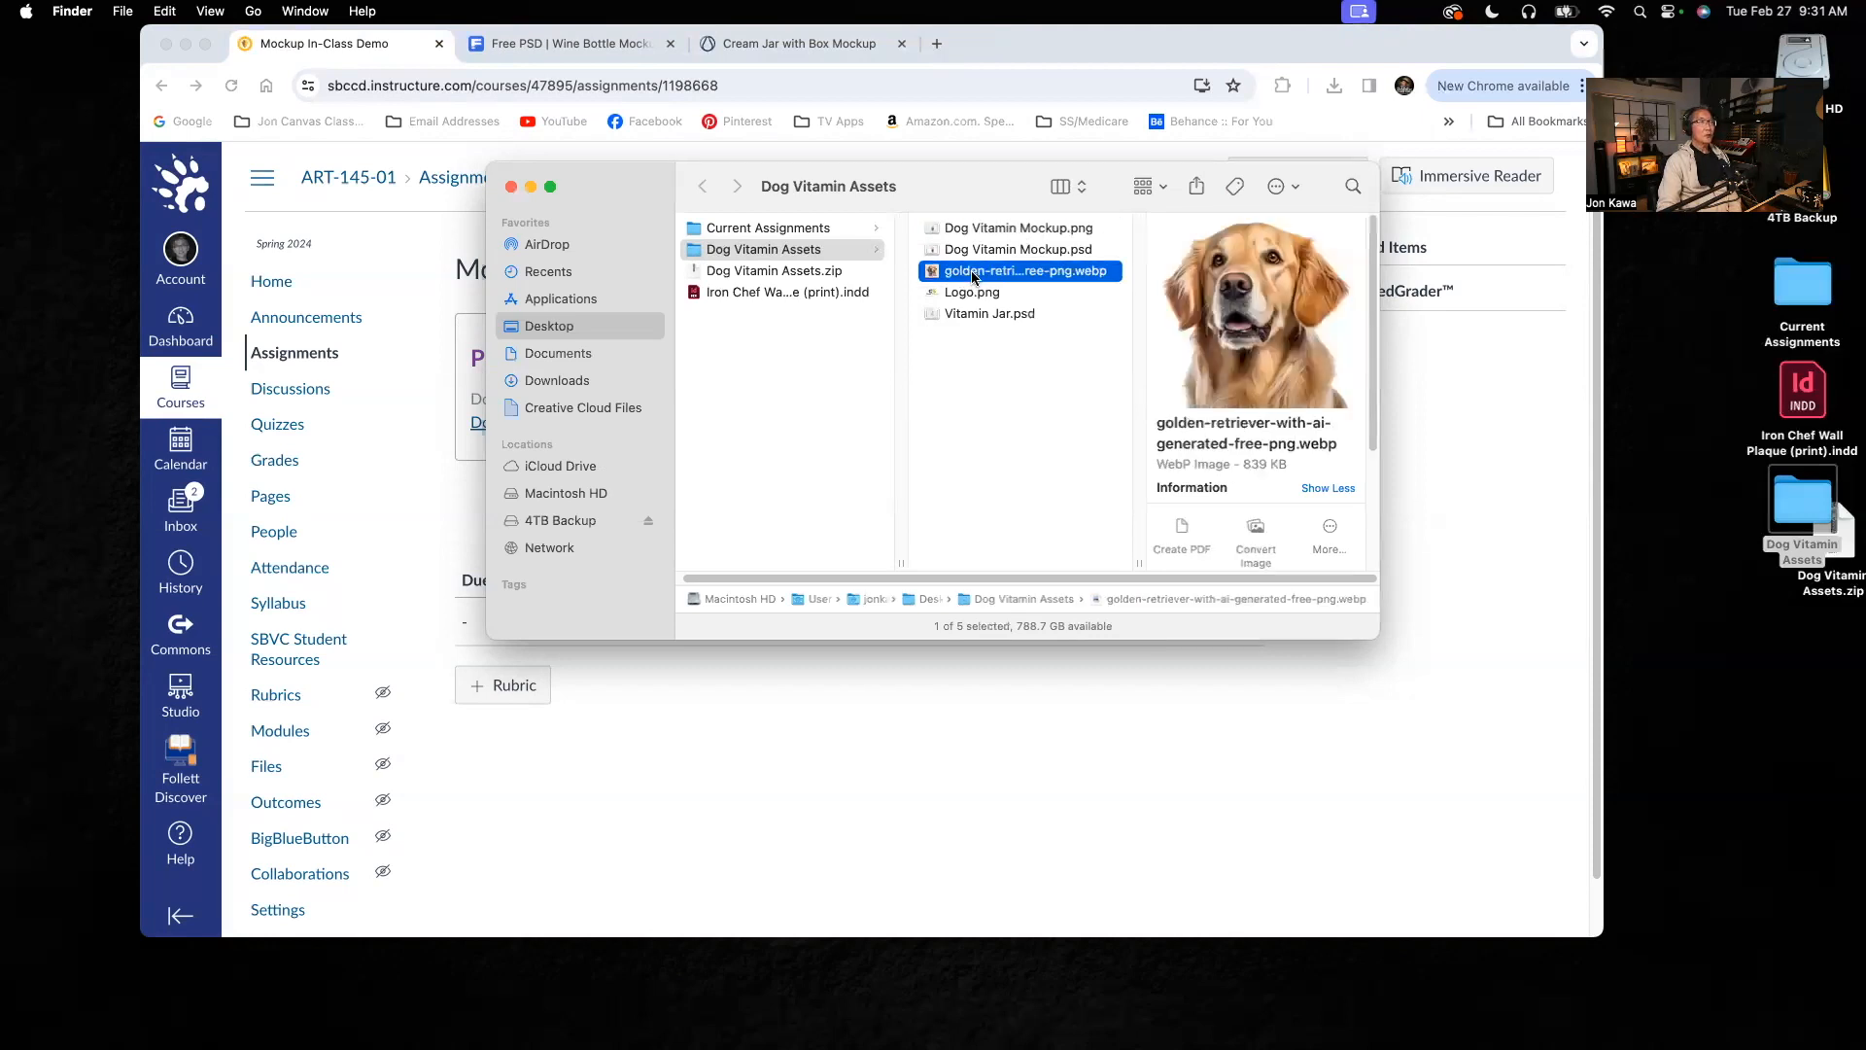
pyautogui.click(978, 294)
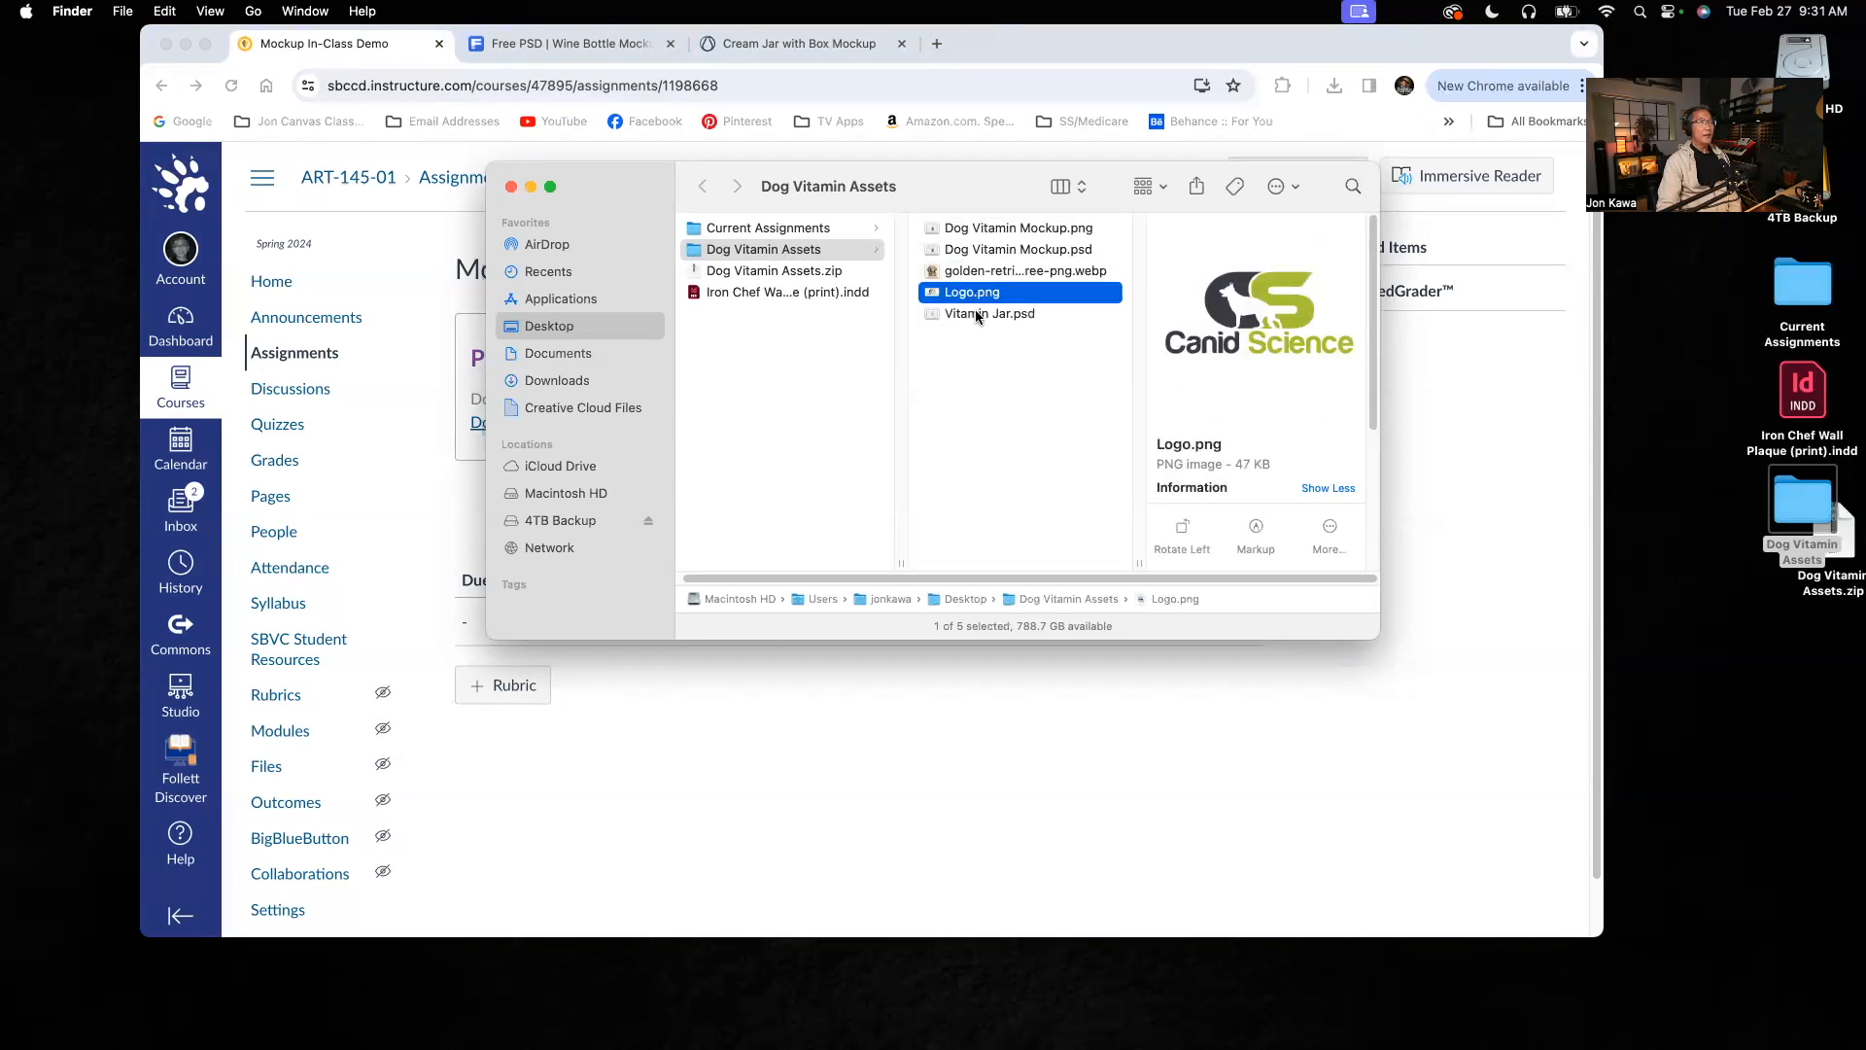
pyautogui.click(978, 315)
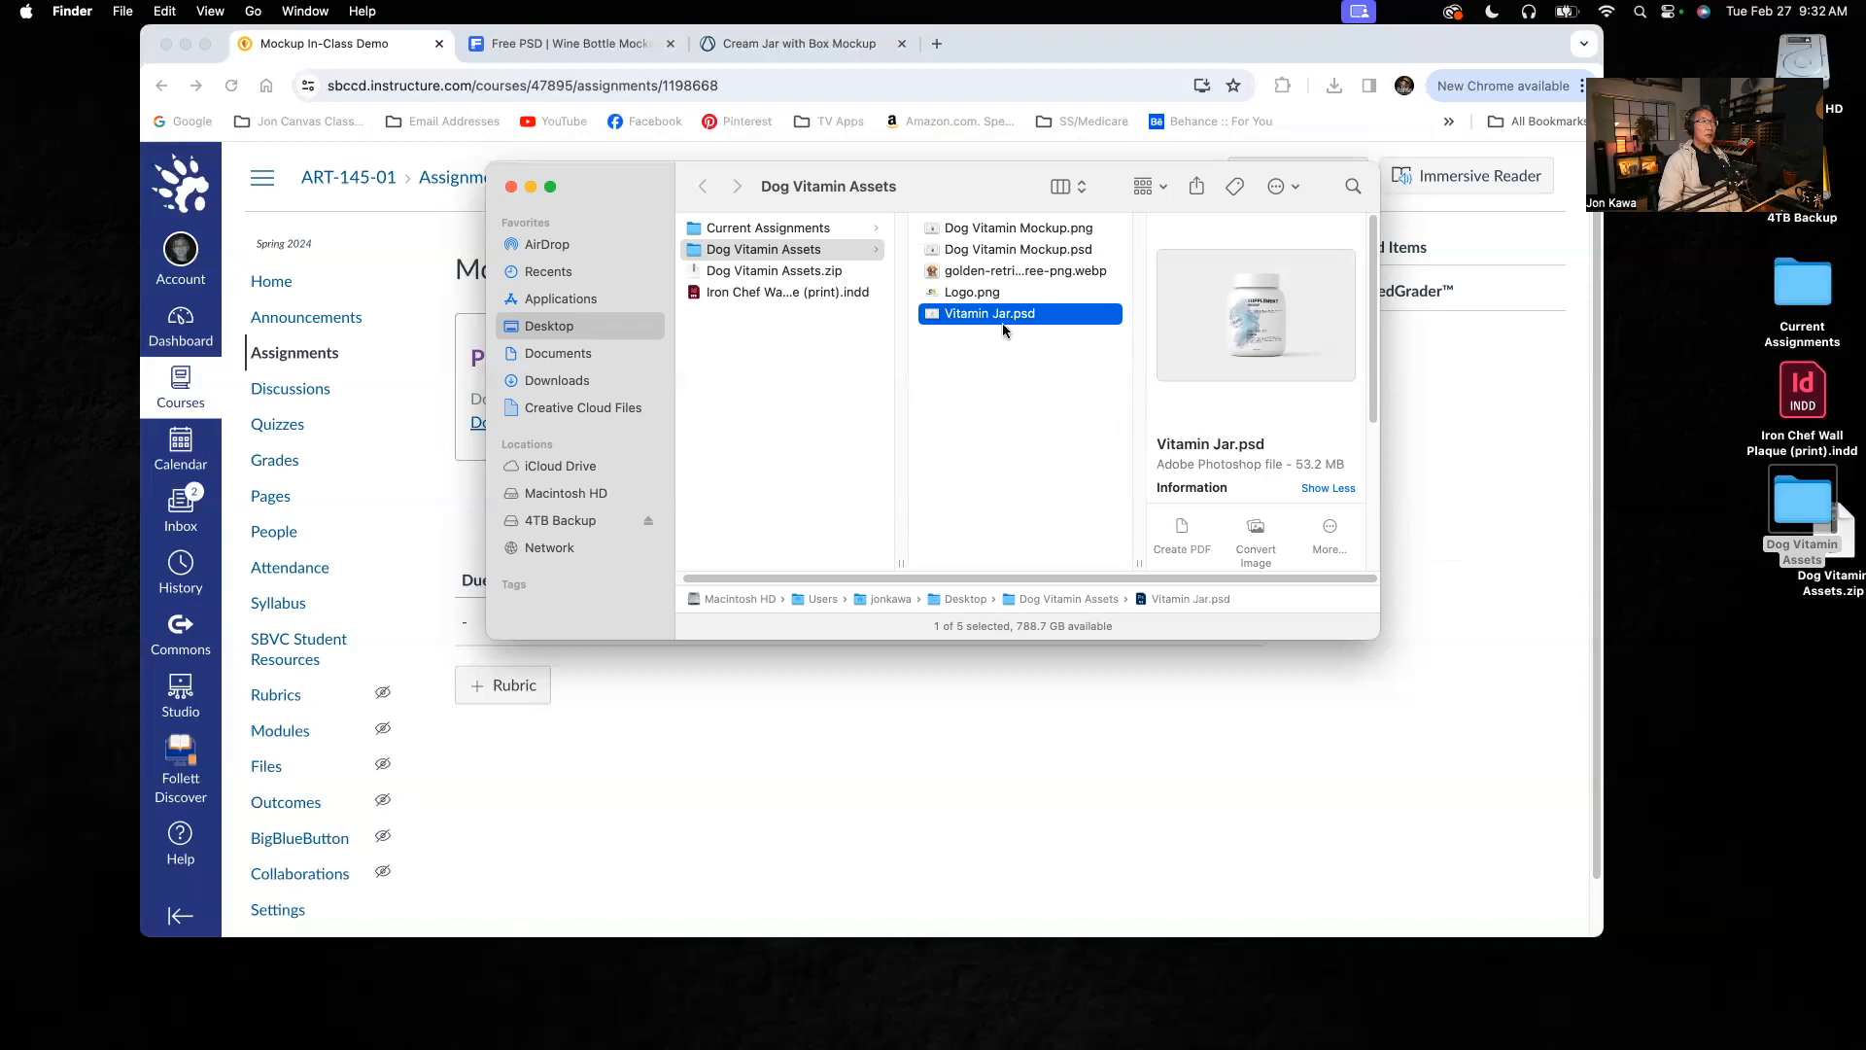
# Step: Open Vitamin Jar.psd in Photoshop and open the contents of its Change here smart object for editing
pyautogui.doubleClick(929, 315)
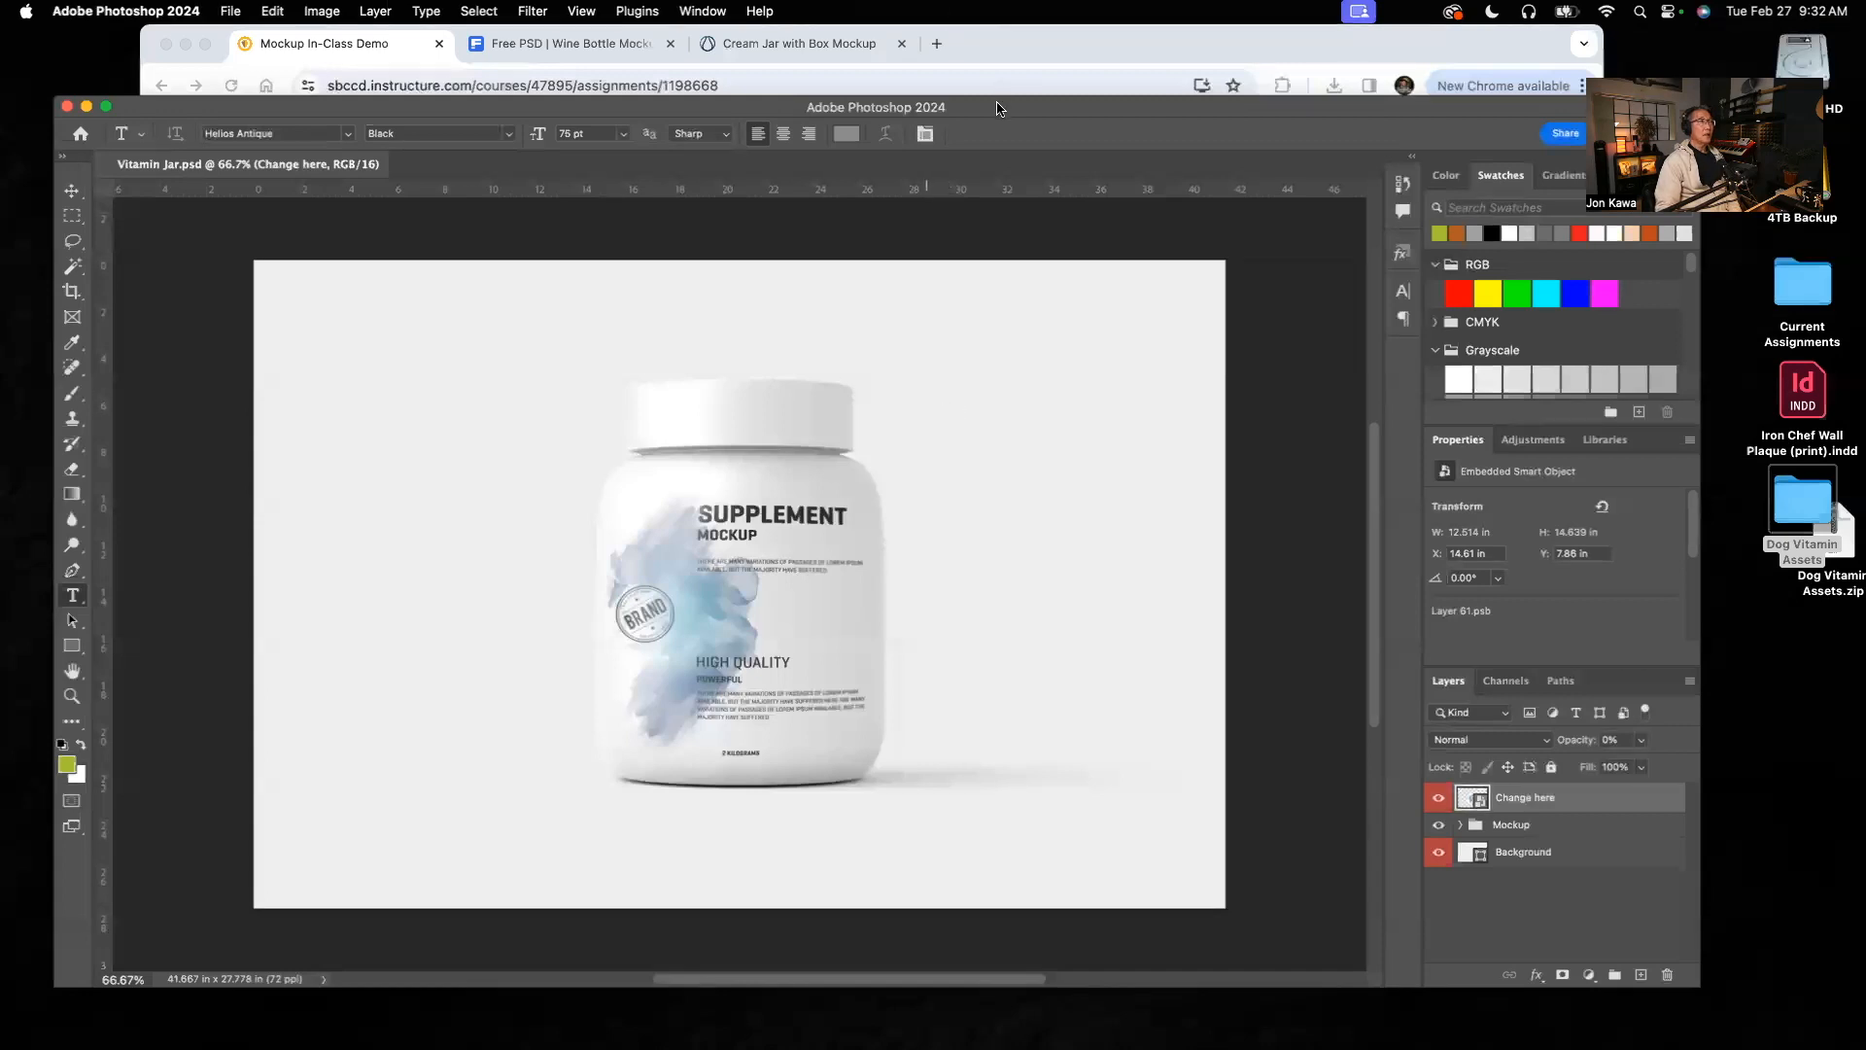
pyautogui.moveTo(998, 113); pyautogui.dragTo(982, 61)
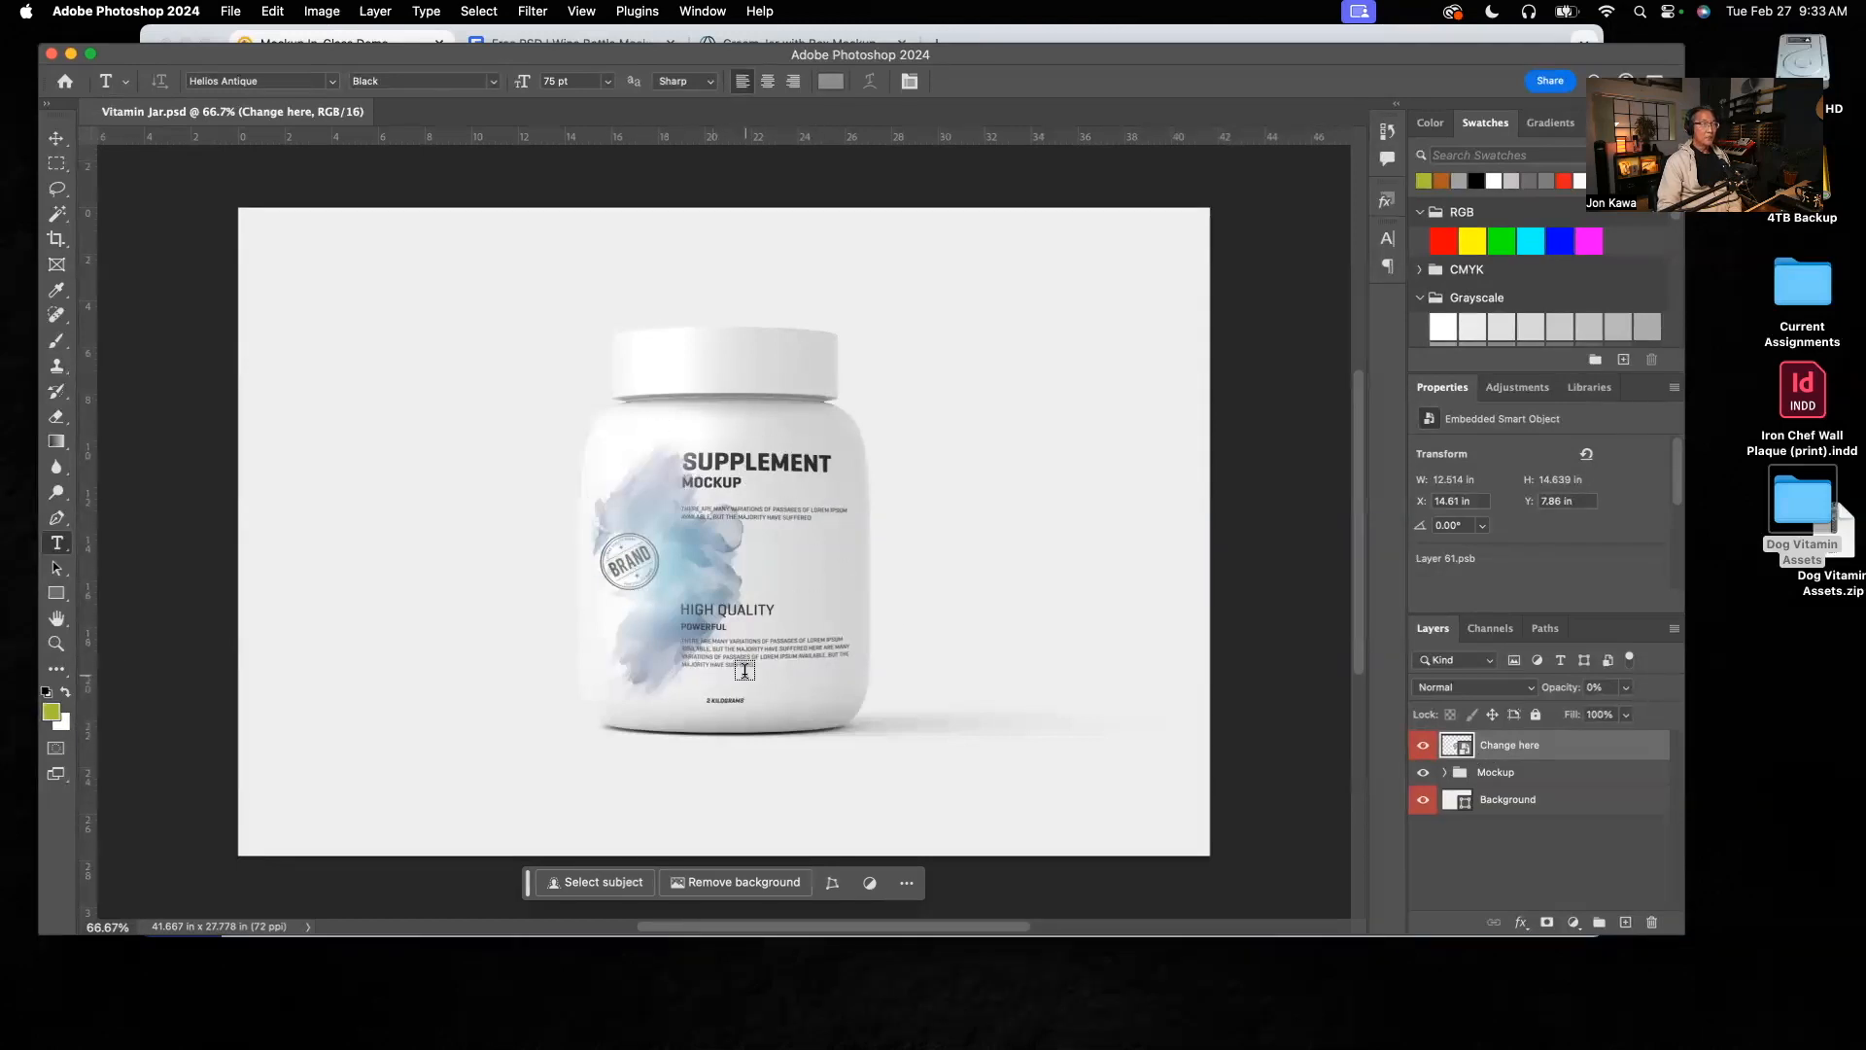
pyautogui.doubleClick(1463, 751)
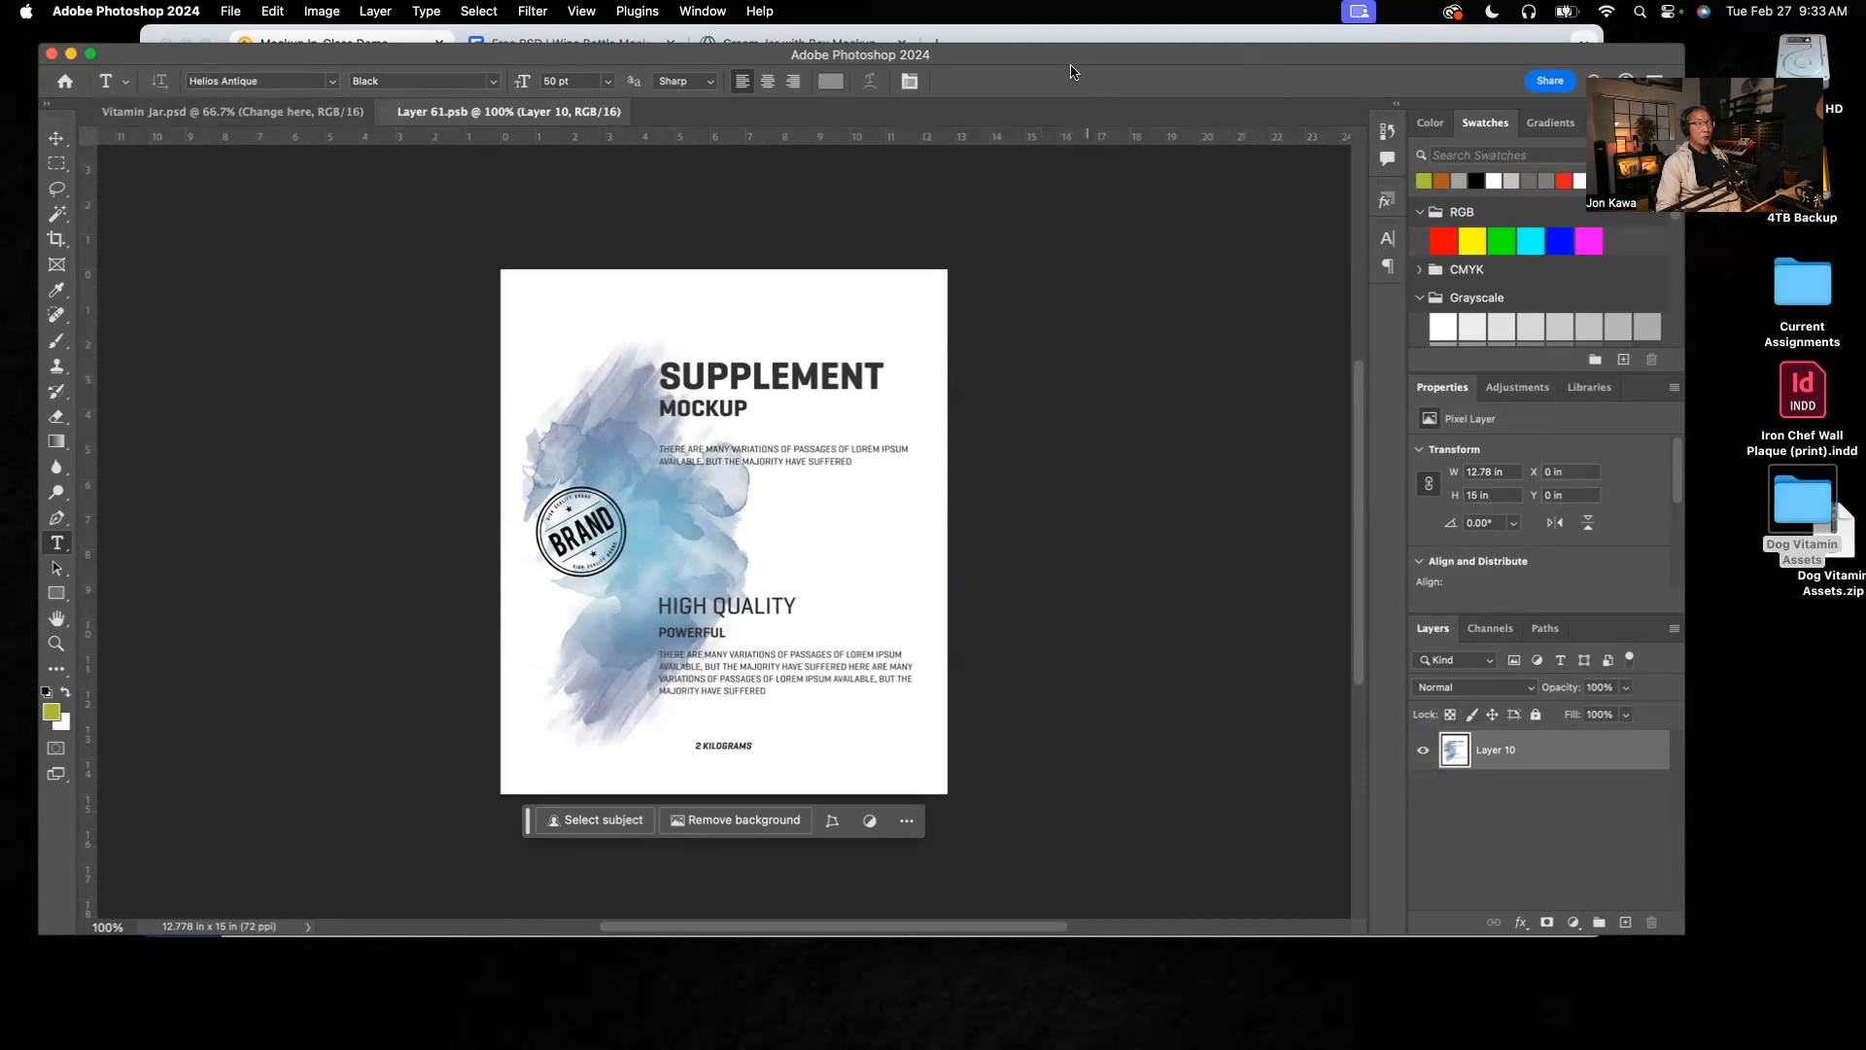
pyautogui.moveTo(1071, 60); pyautogui.dragTo(1040, 54)
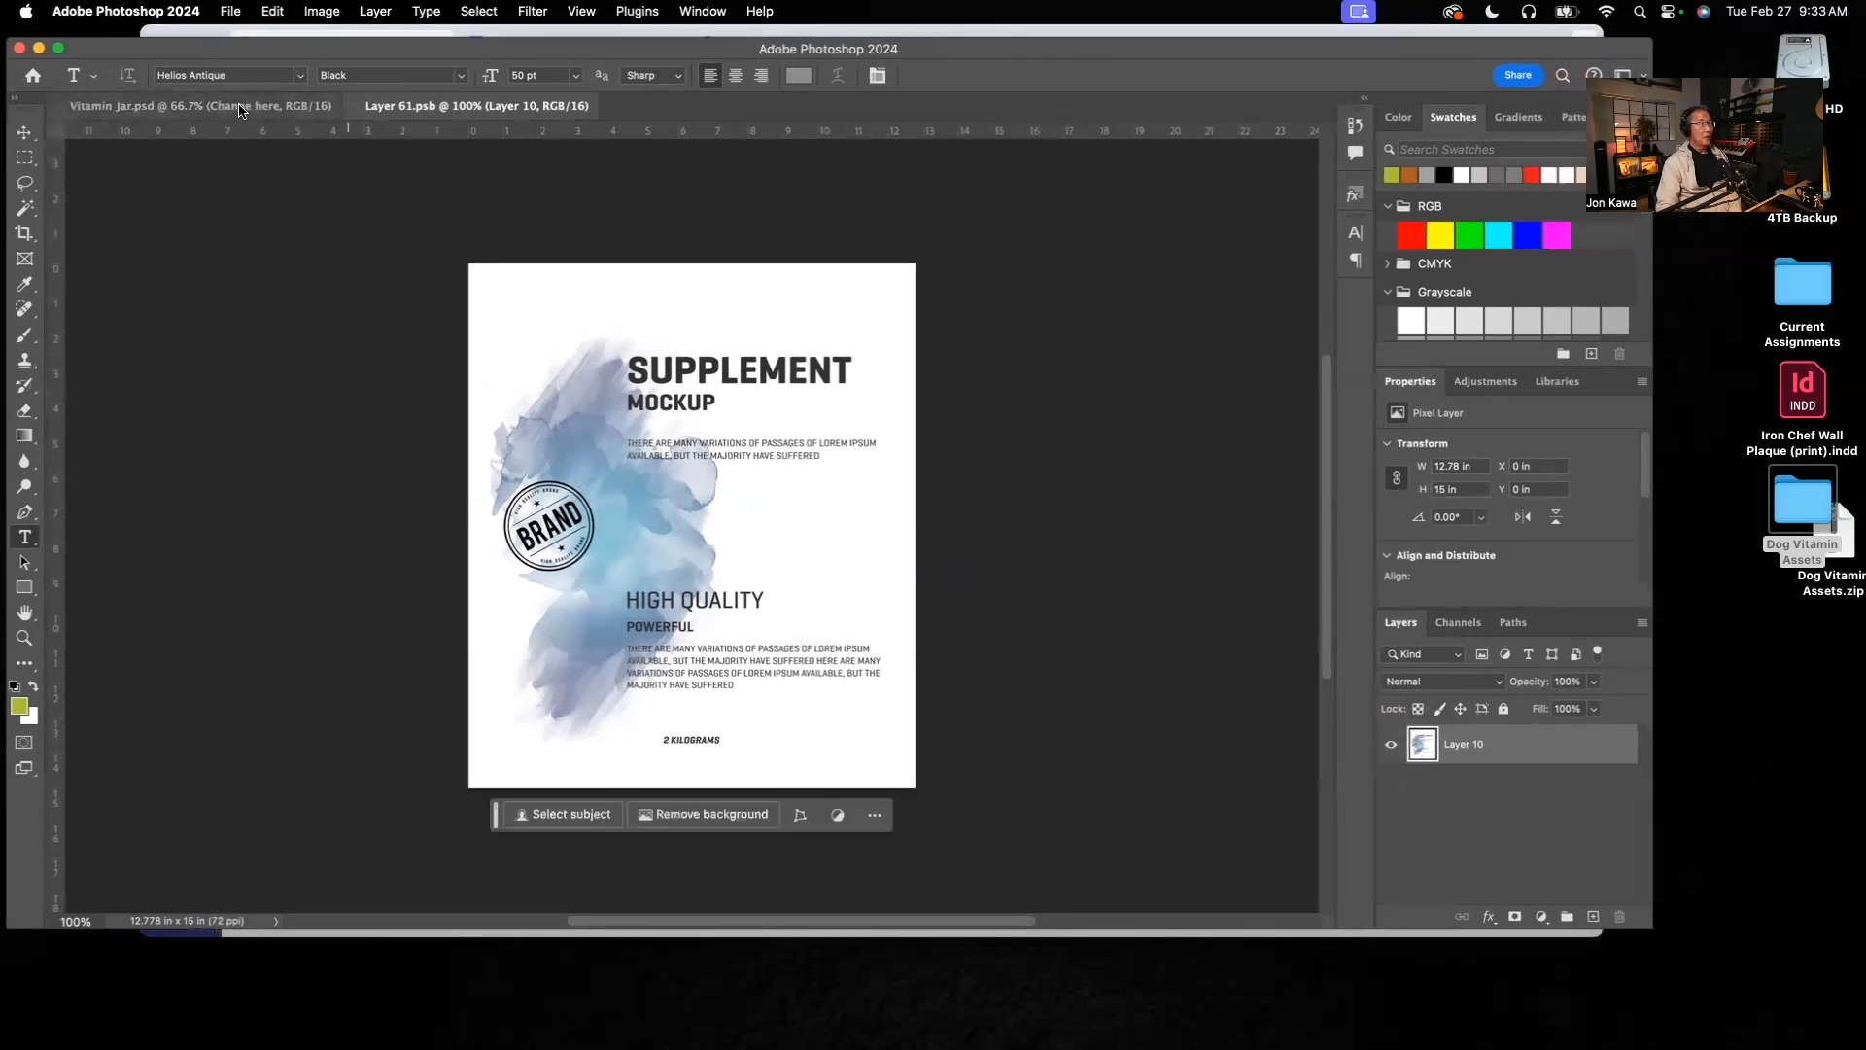
# Step: Compare the jar mockup in Vitamin Jar.psd with the flat label artwork in Layer 61.psb, ending on the label document
pyautogui.click(241, 110)
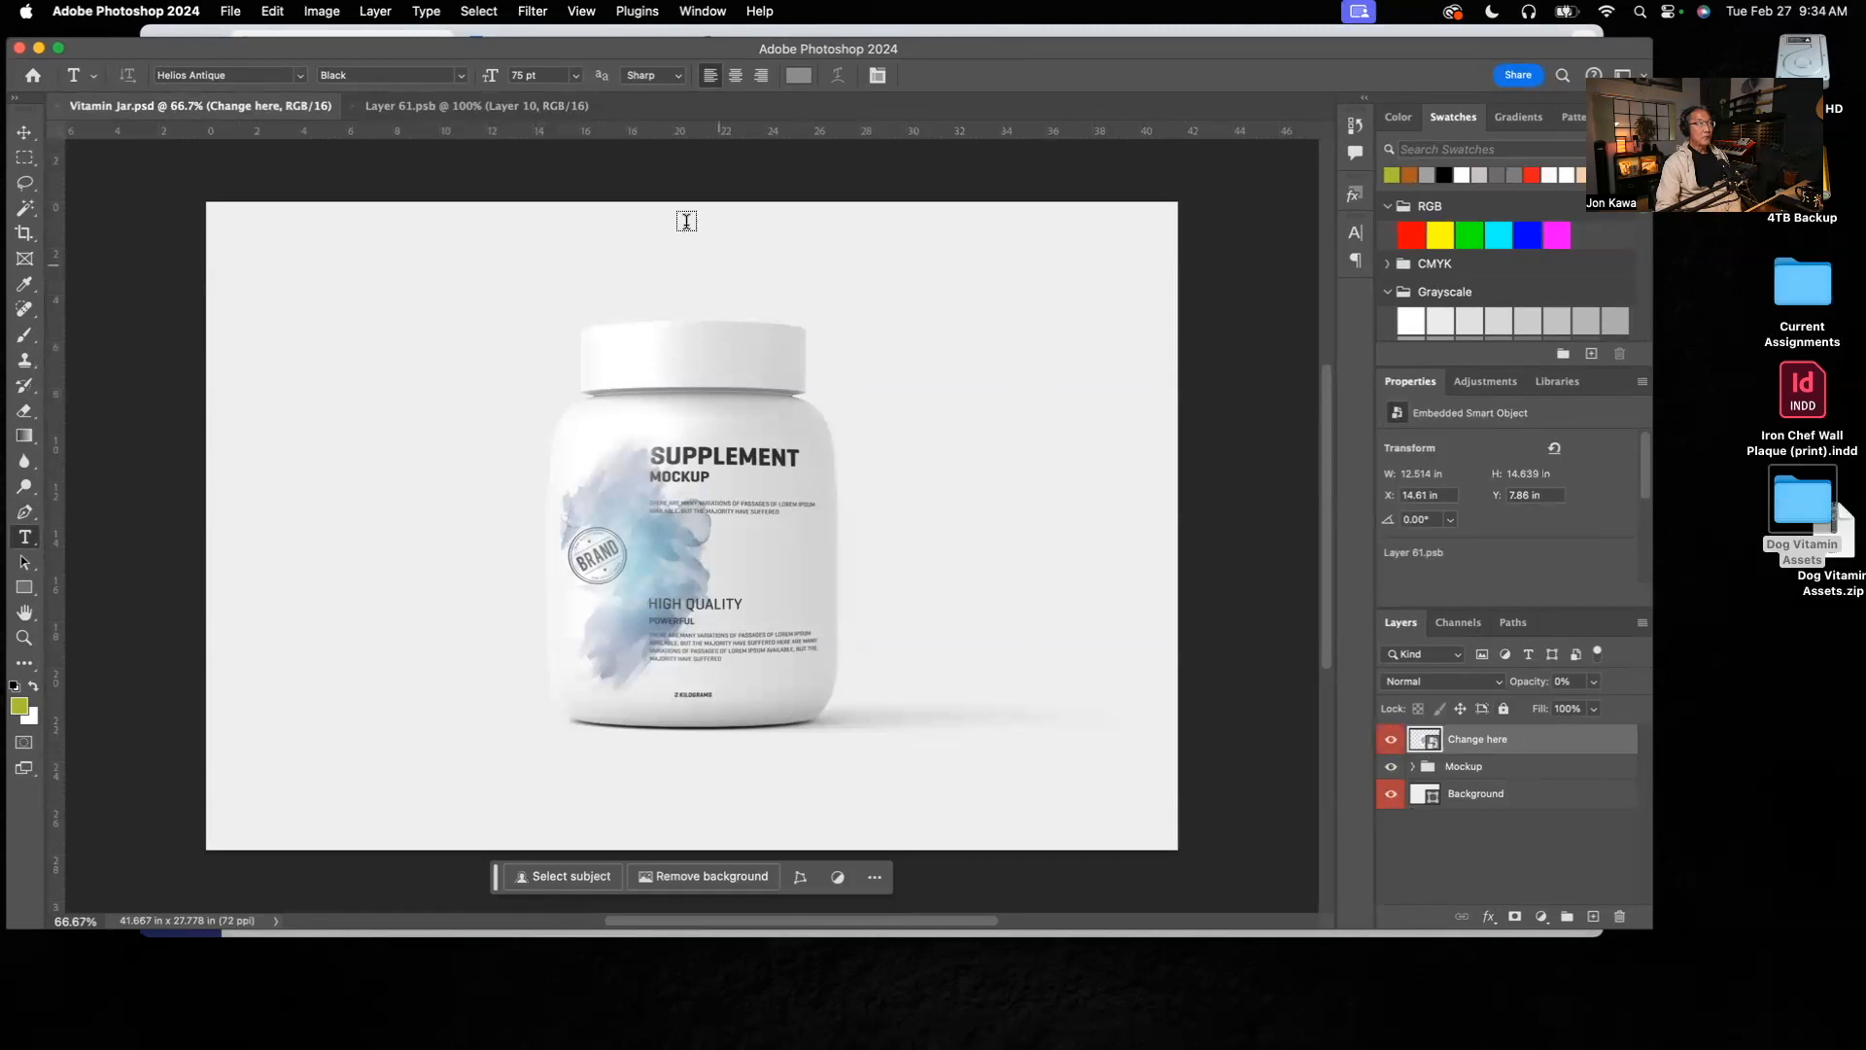
pyautogui.click(430, 109)
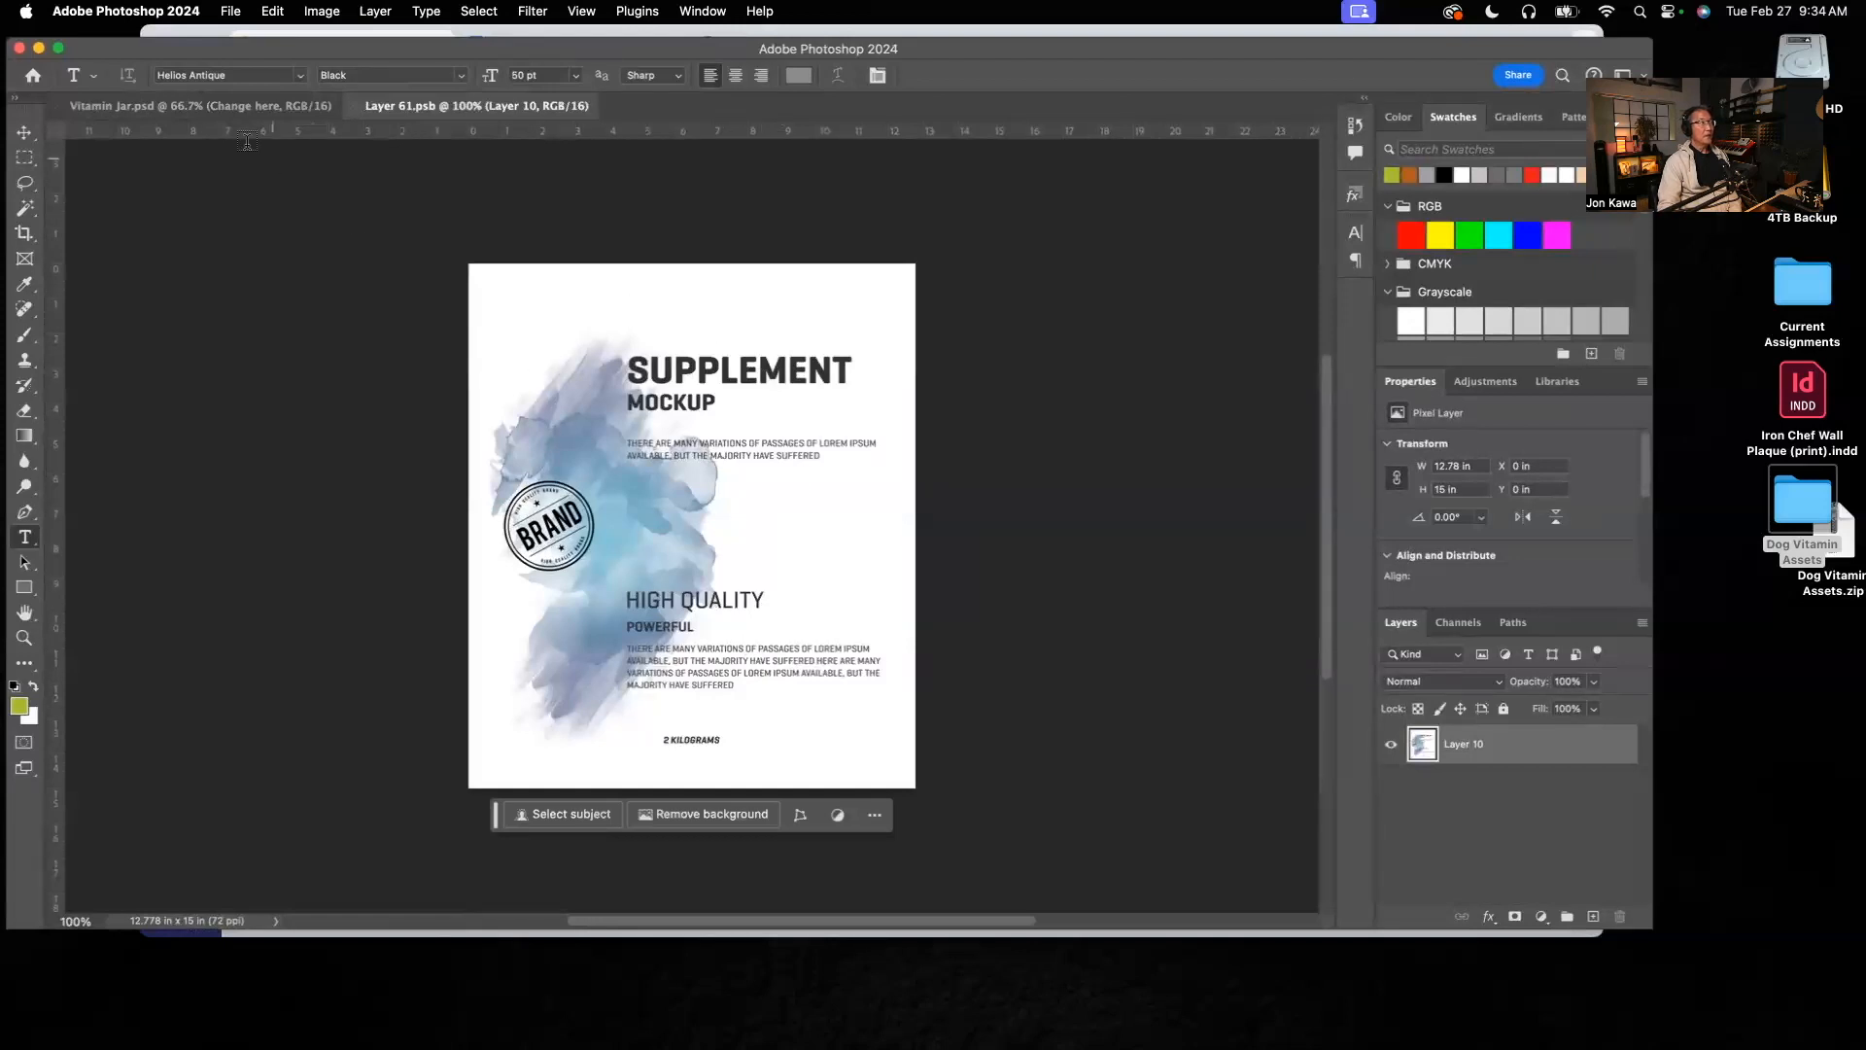
pyautogui.click(196, 107)
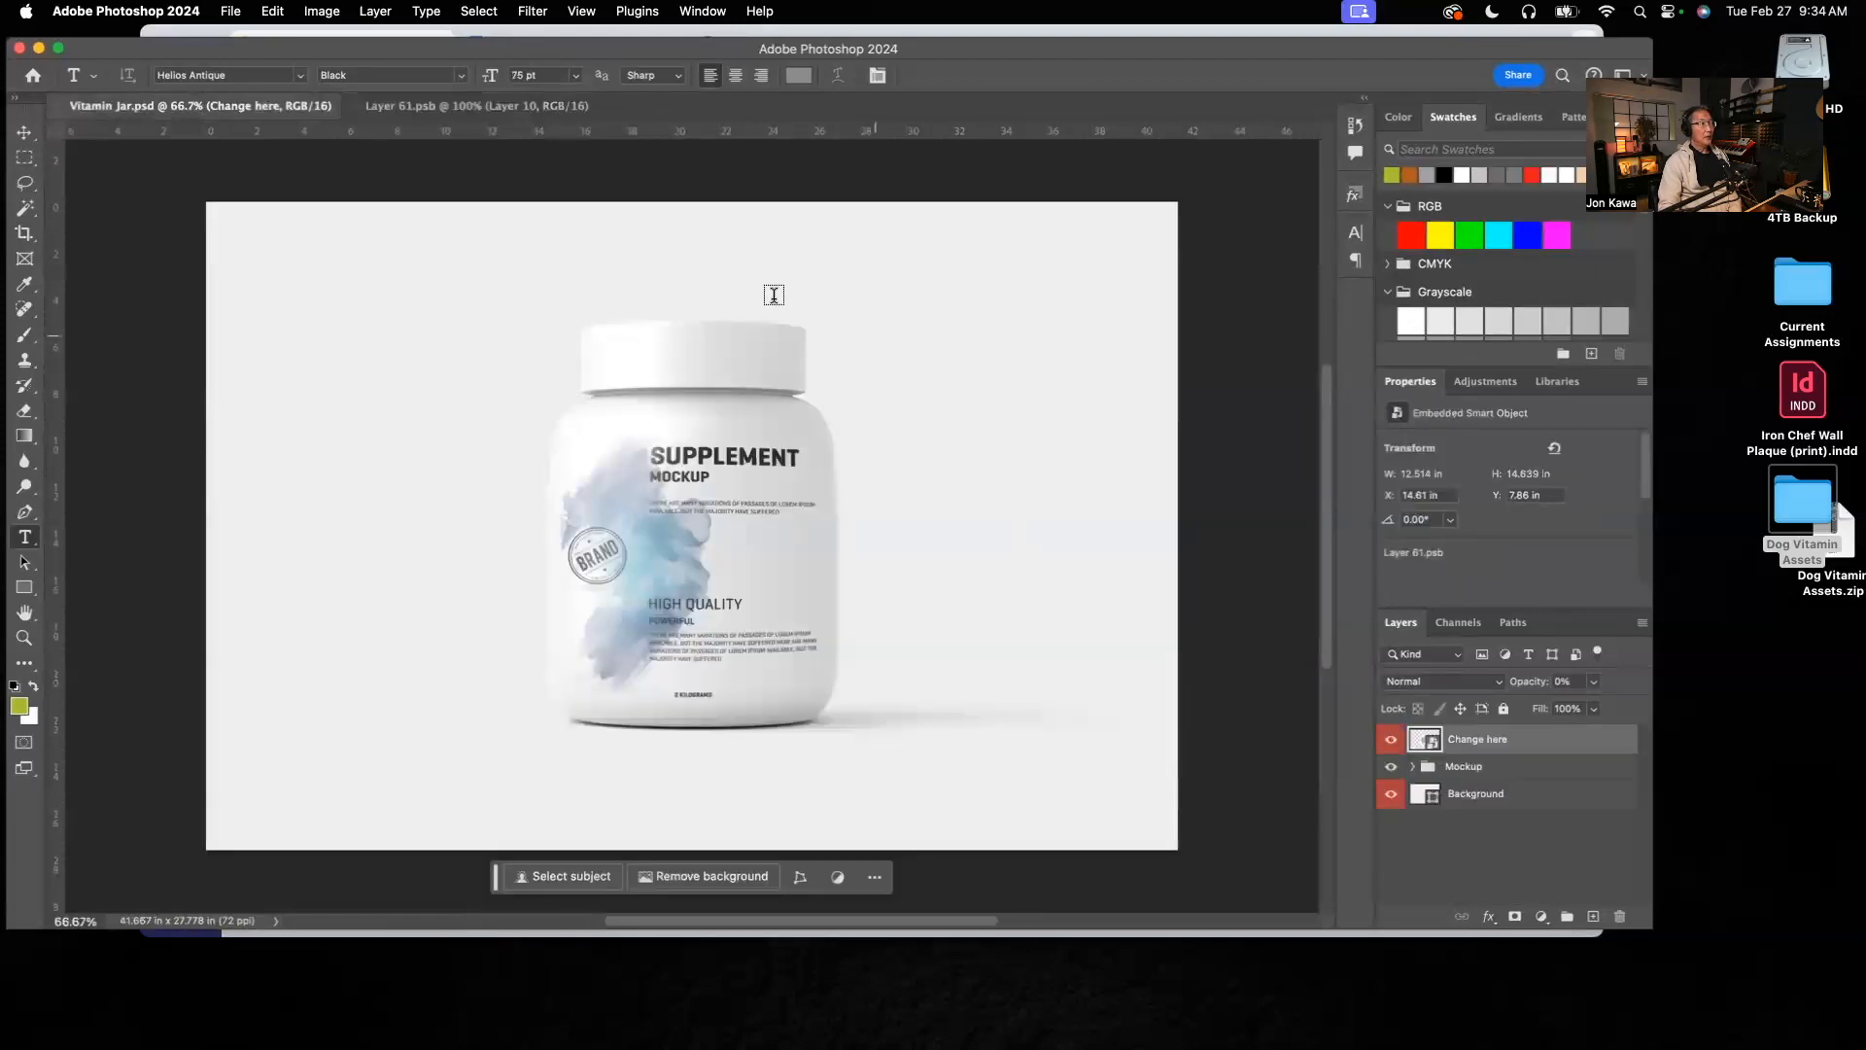
pyautogui.click(435, 112)
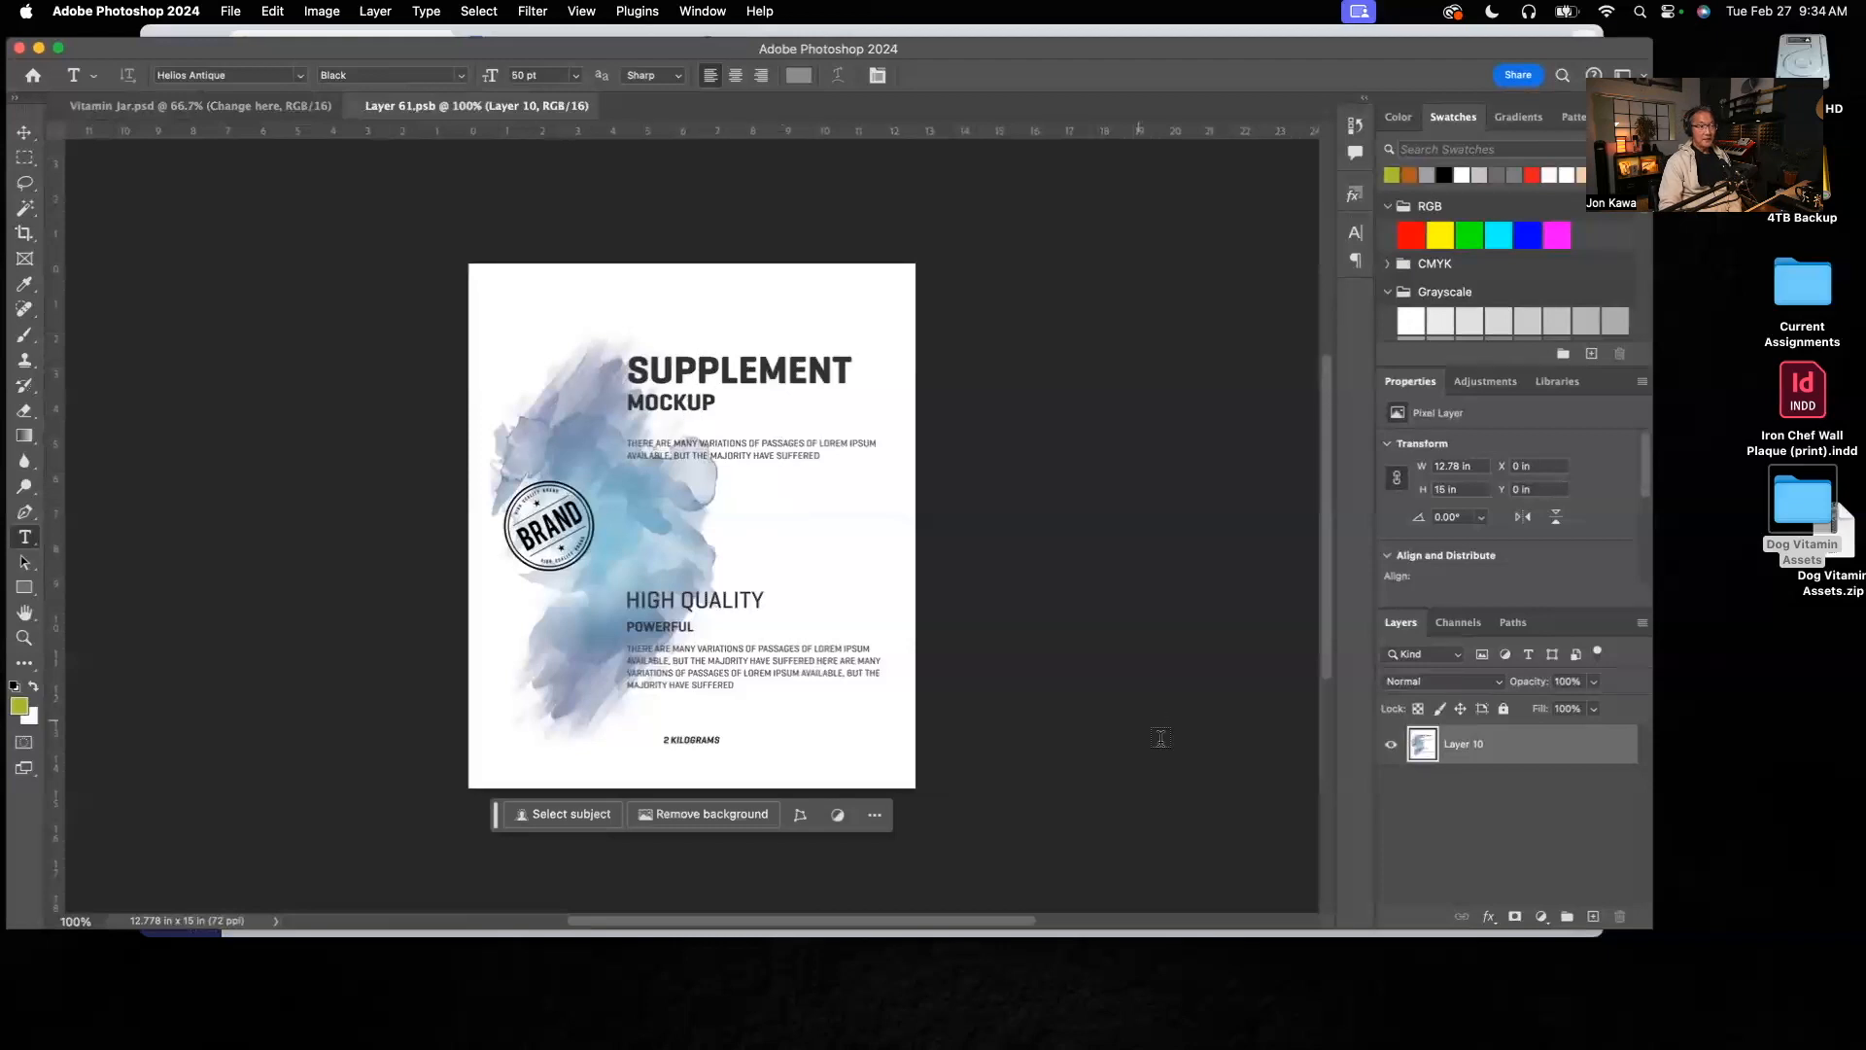
# Step: Hide Layer 10, which holds the placeholder label artwork, in Layer 61.psb
pyautogui.click(1391, 745)
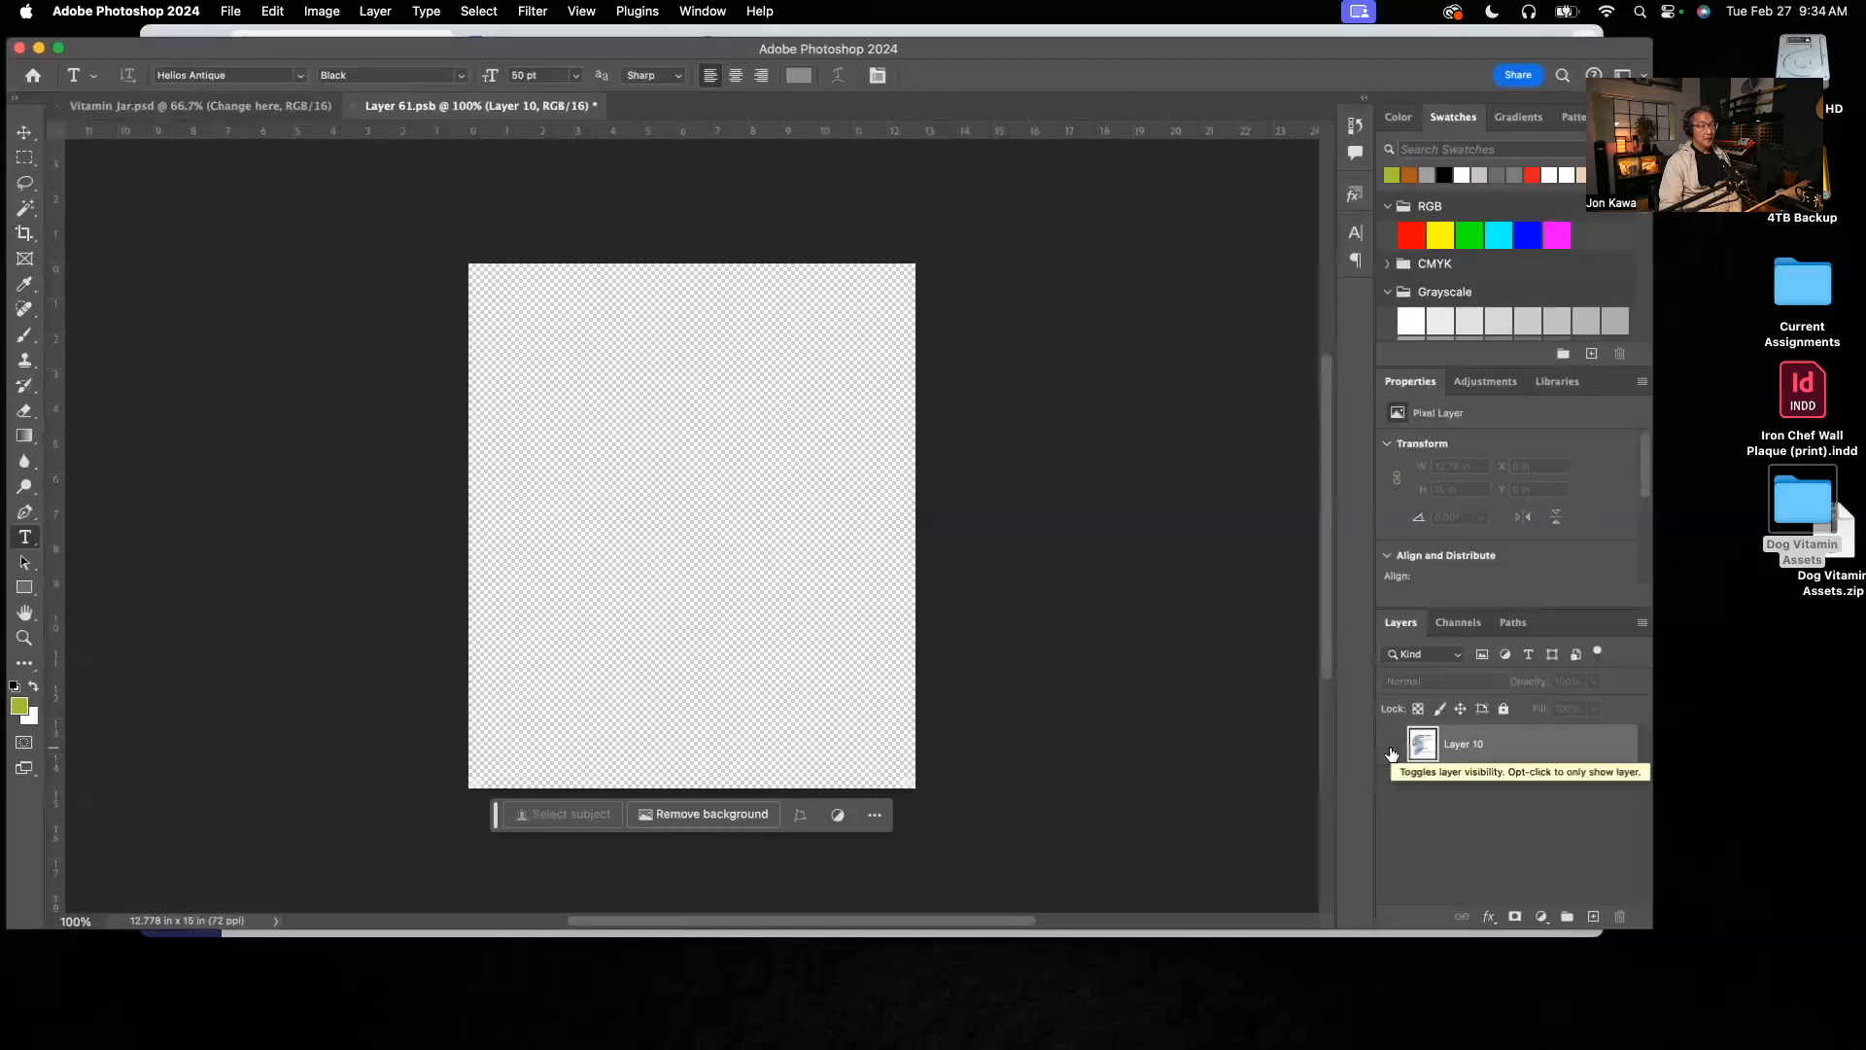
pyautogui.click(1391, 749)
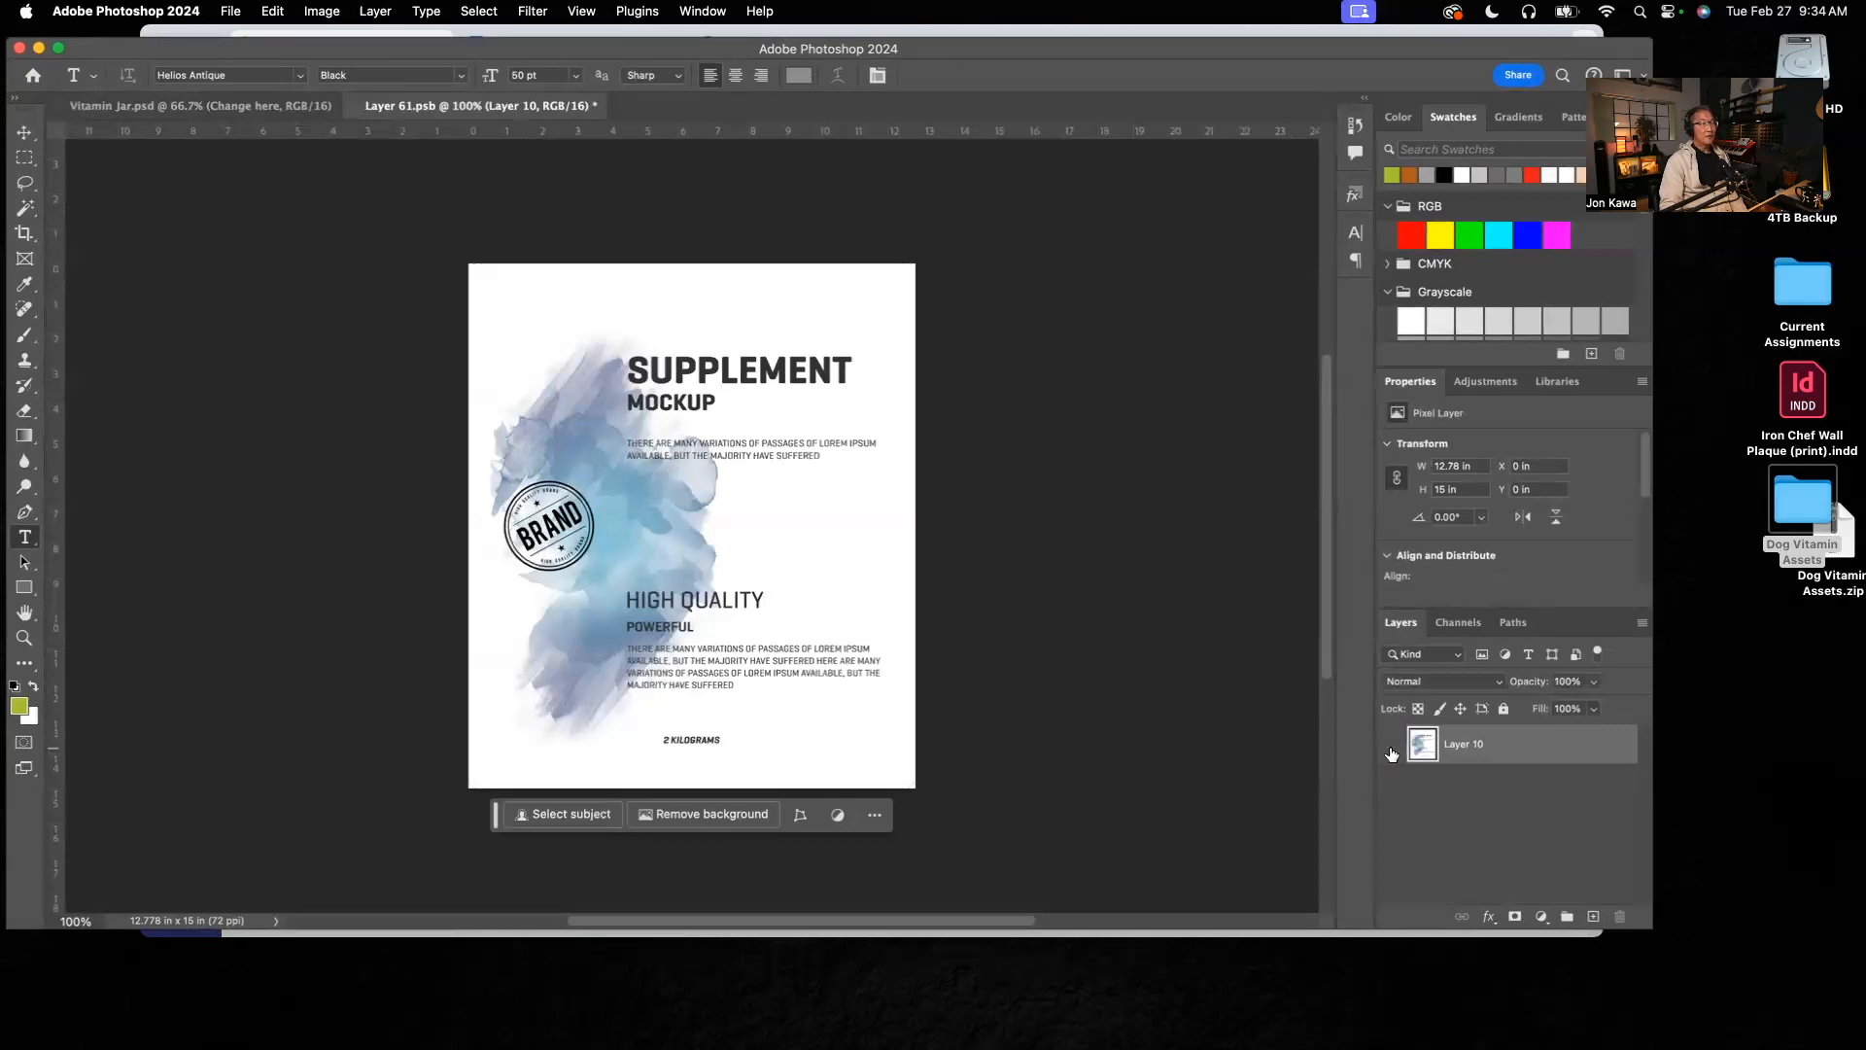
pyautogui.click(1392, 748)
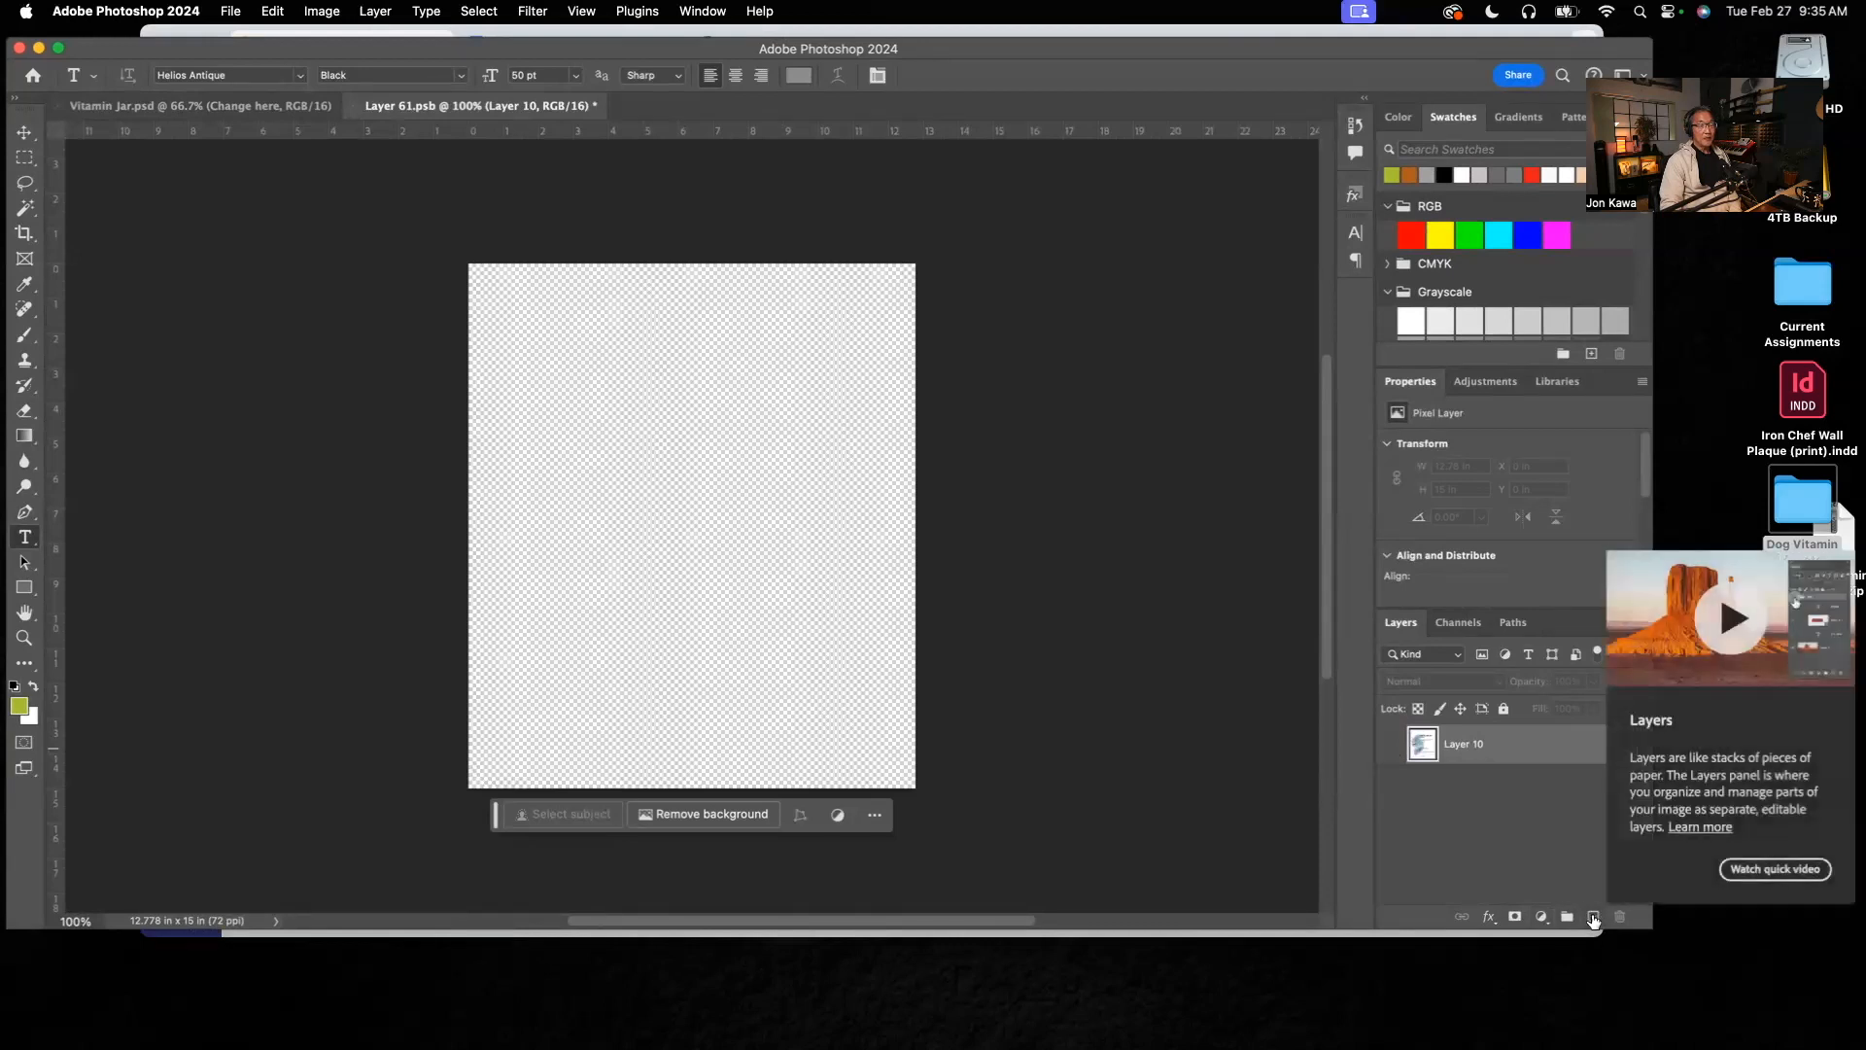
# Step: Add a new layer above Layer 10 and name it Dog Photo
pyautogui.click(1593, 918)
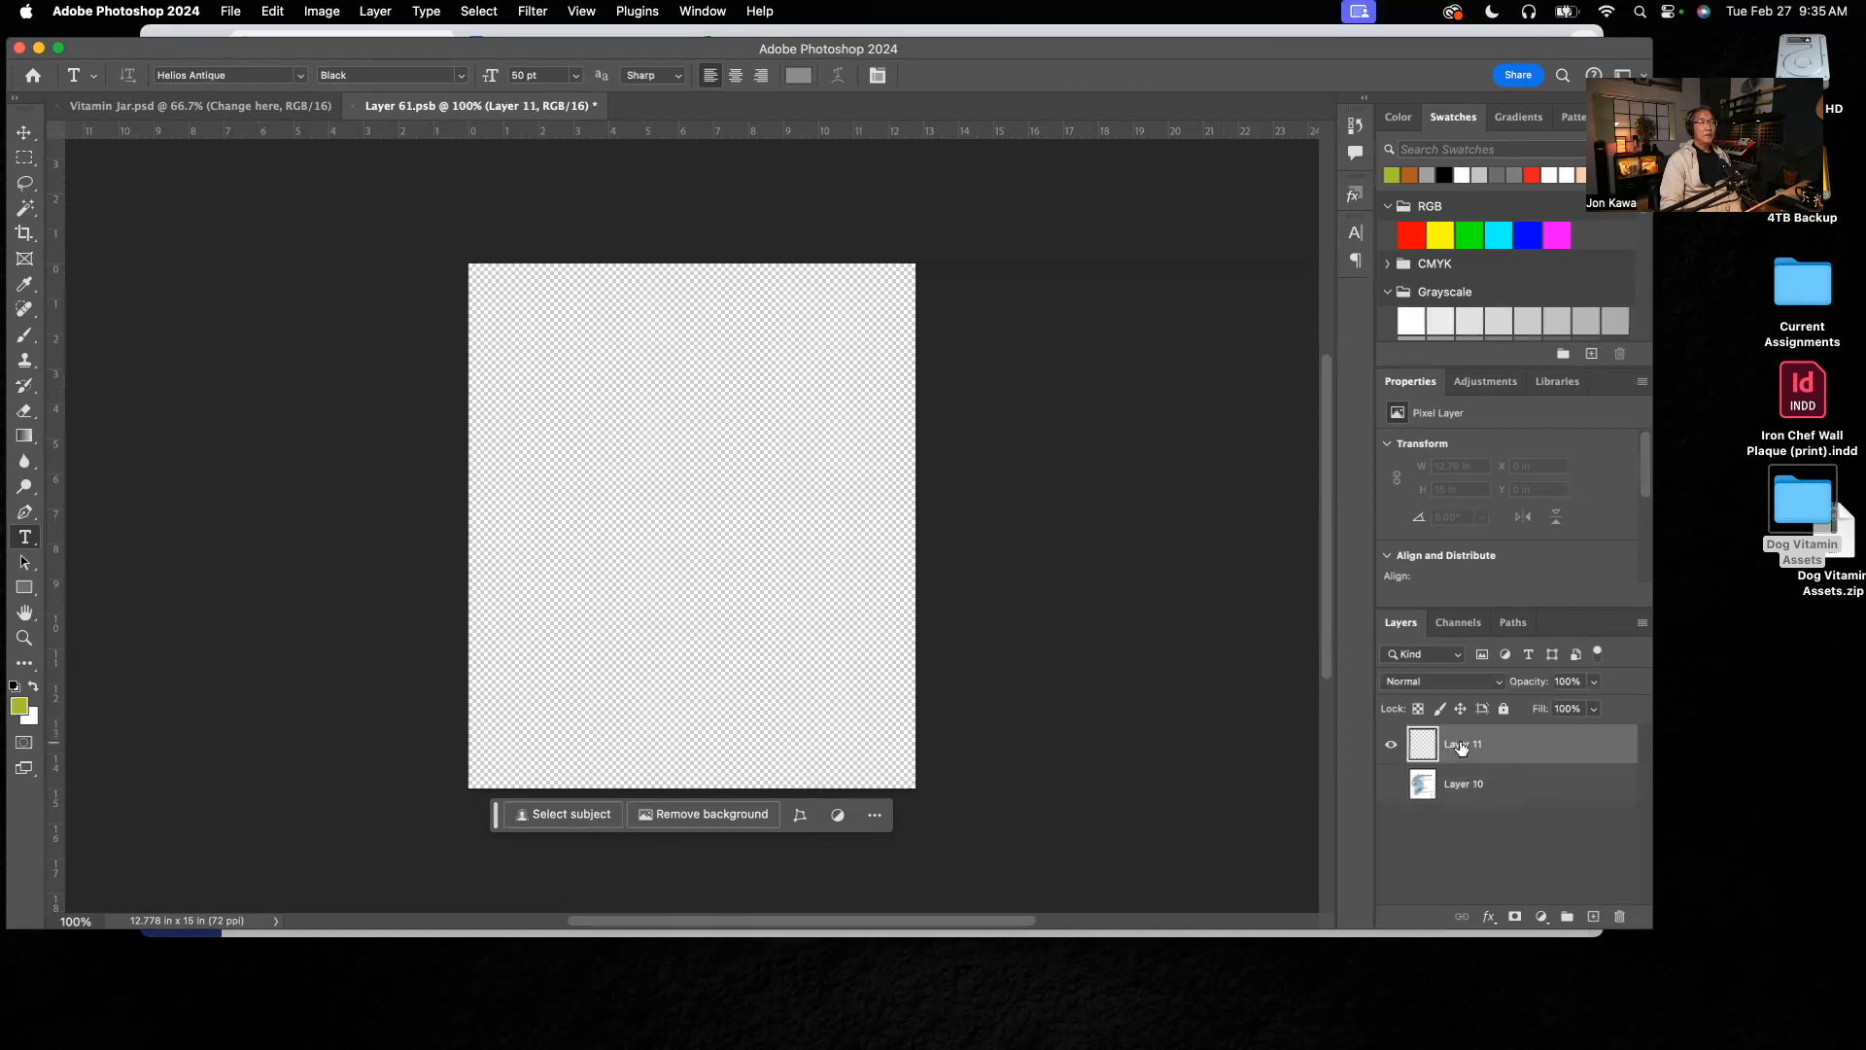
pyautogui.doubleClick(1461, 744)
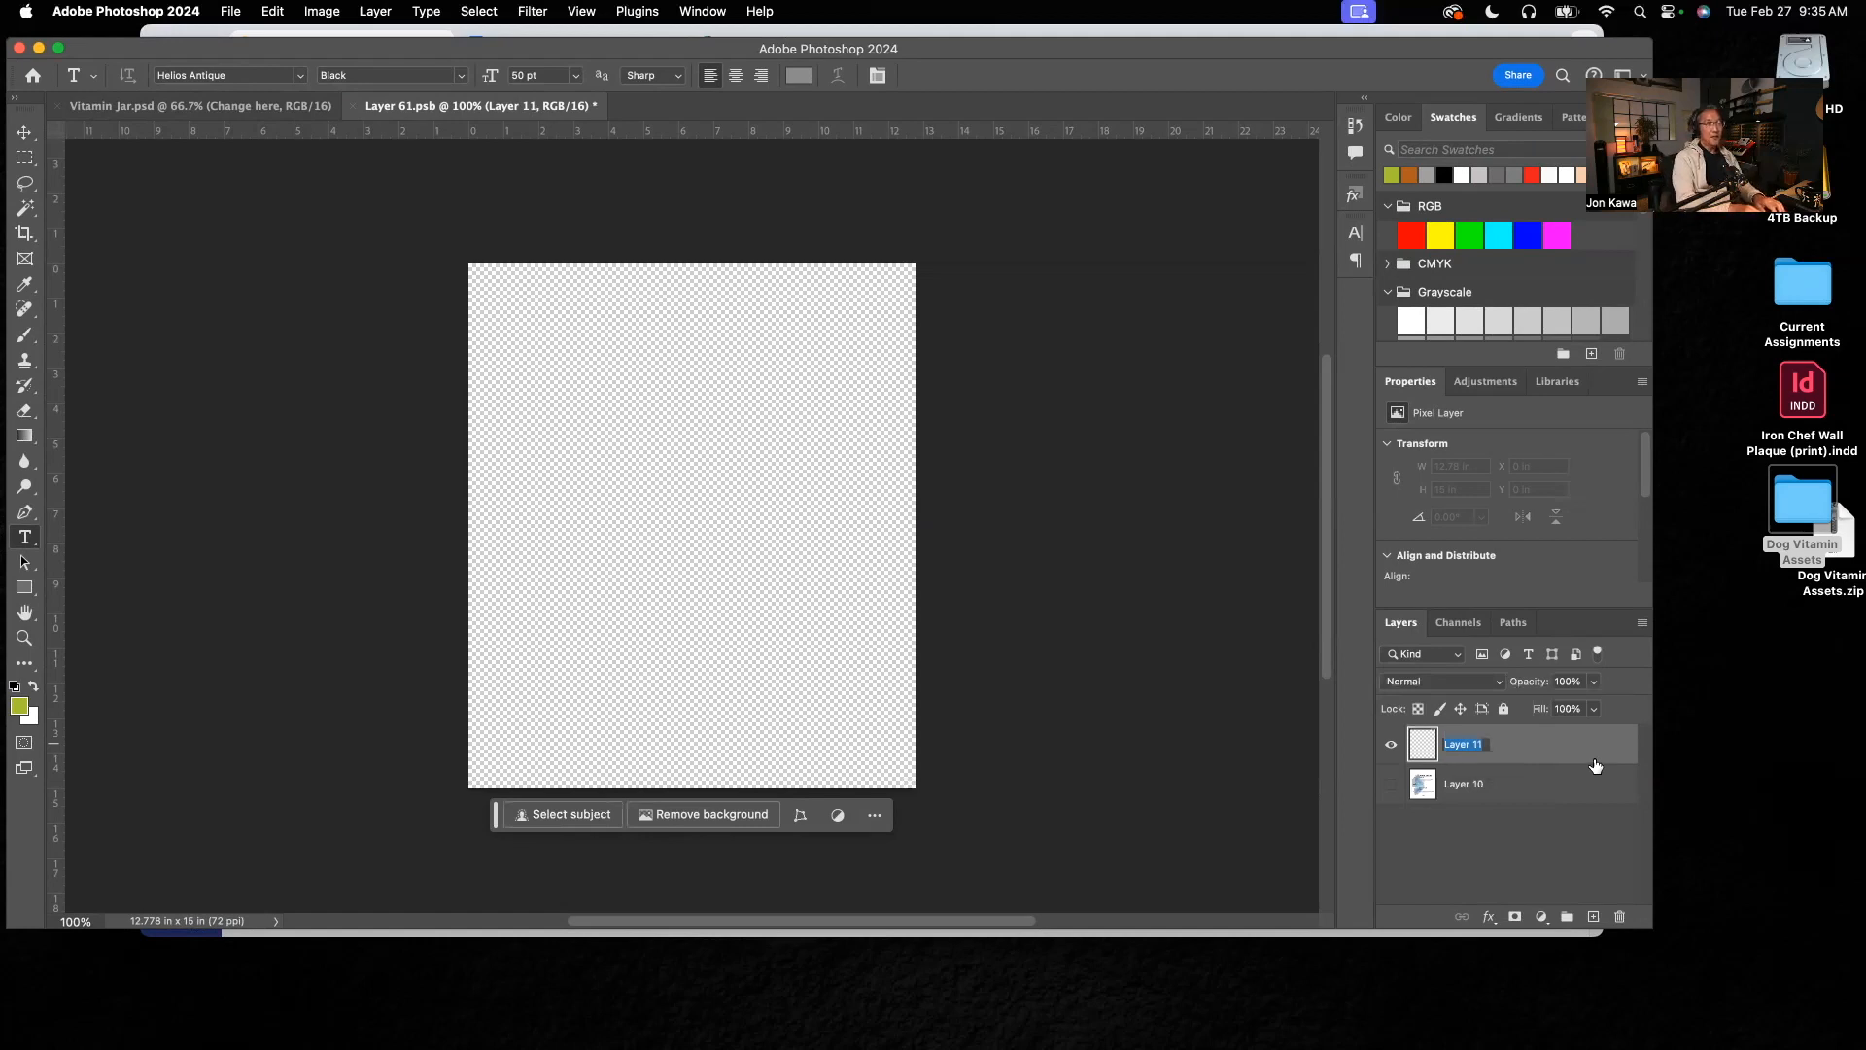
pyautogui.write('Dog Photo')
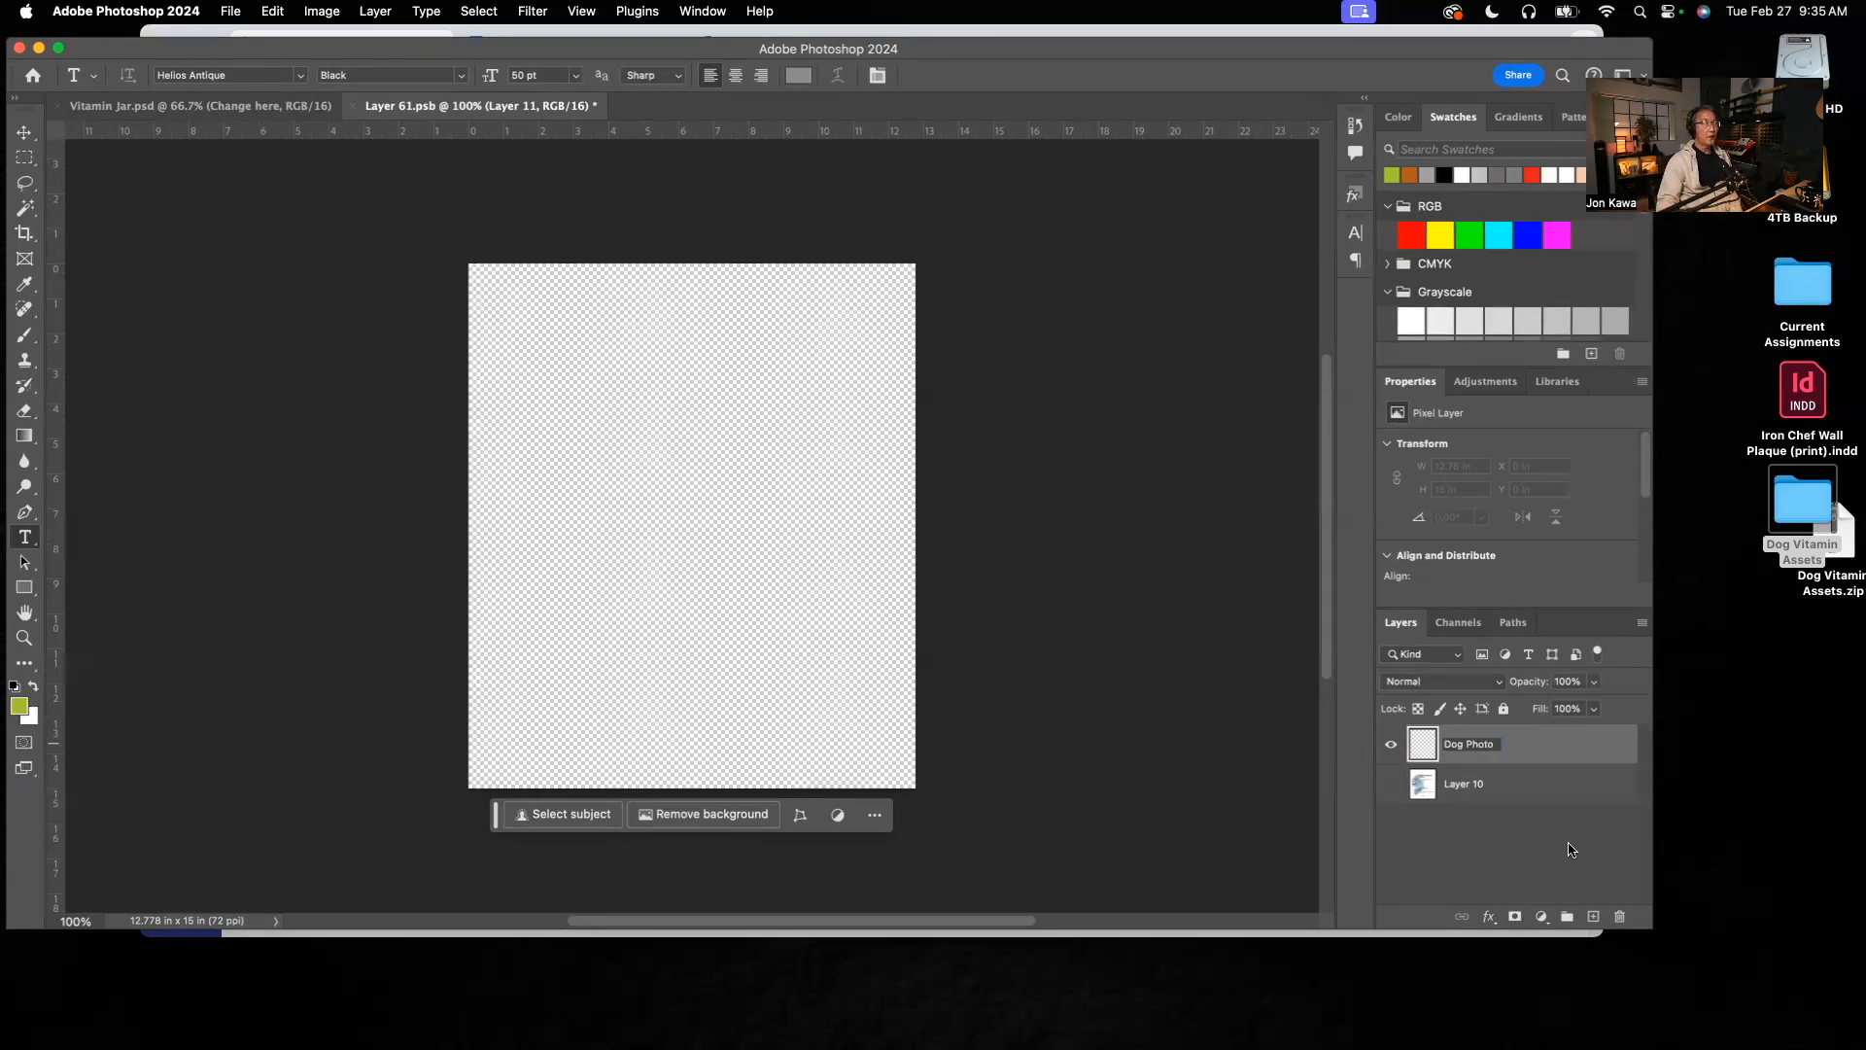
pyautogui.press('Return')
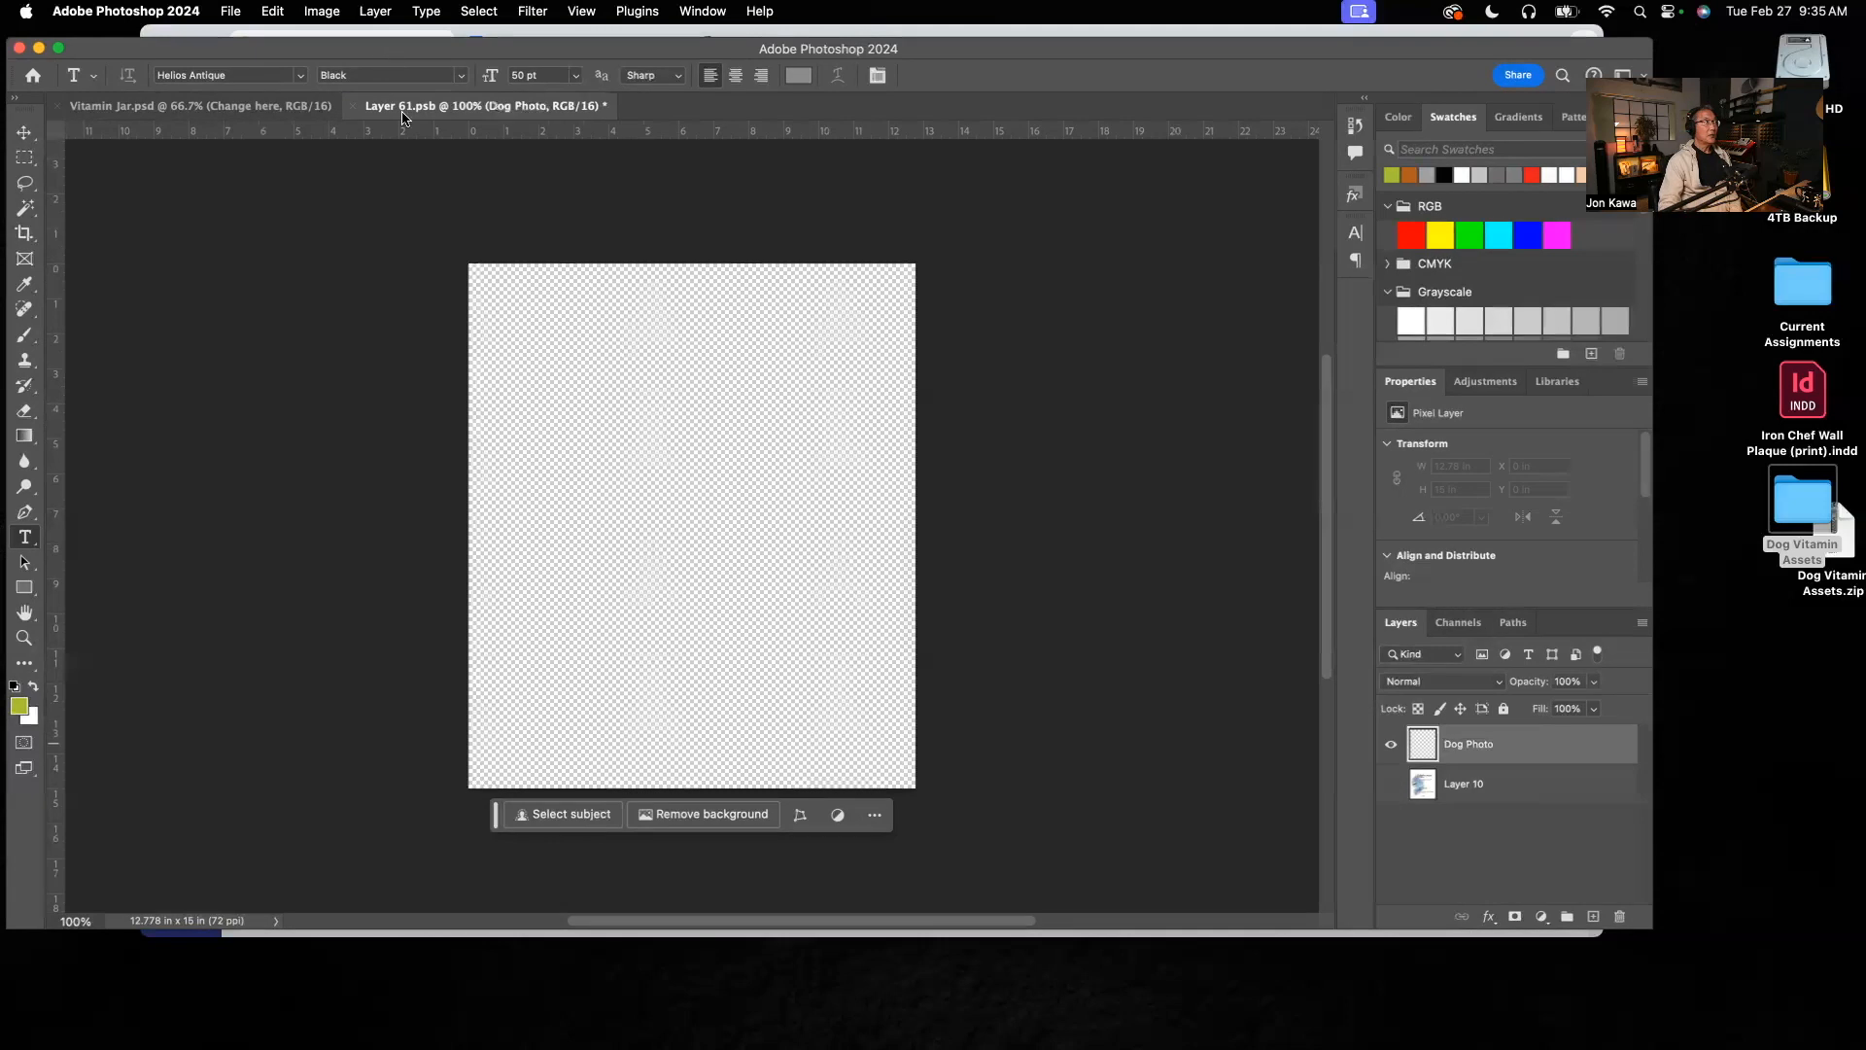
# Step: Close the Dog Vitamin Assets folder window, minimize the browser, and reposition the Photoshop window on the cleared desktop
pyautogui.moveTo(434, 61); pyautogui.dragTo(513, 275)
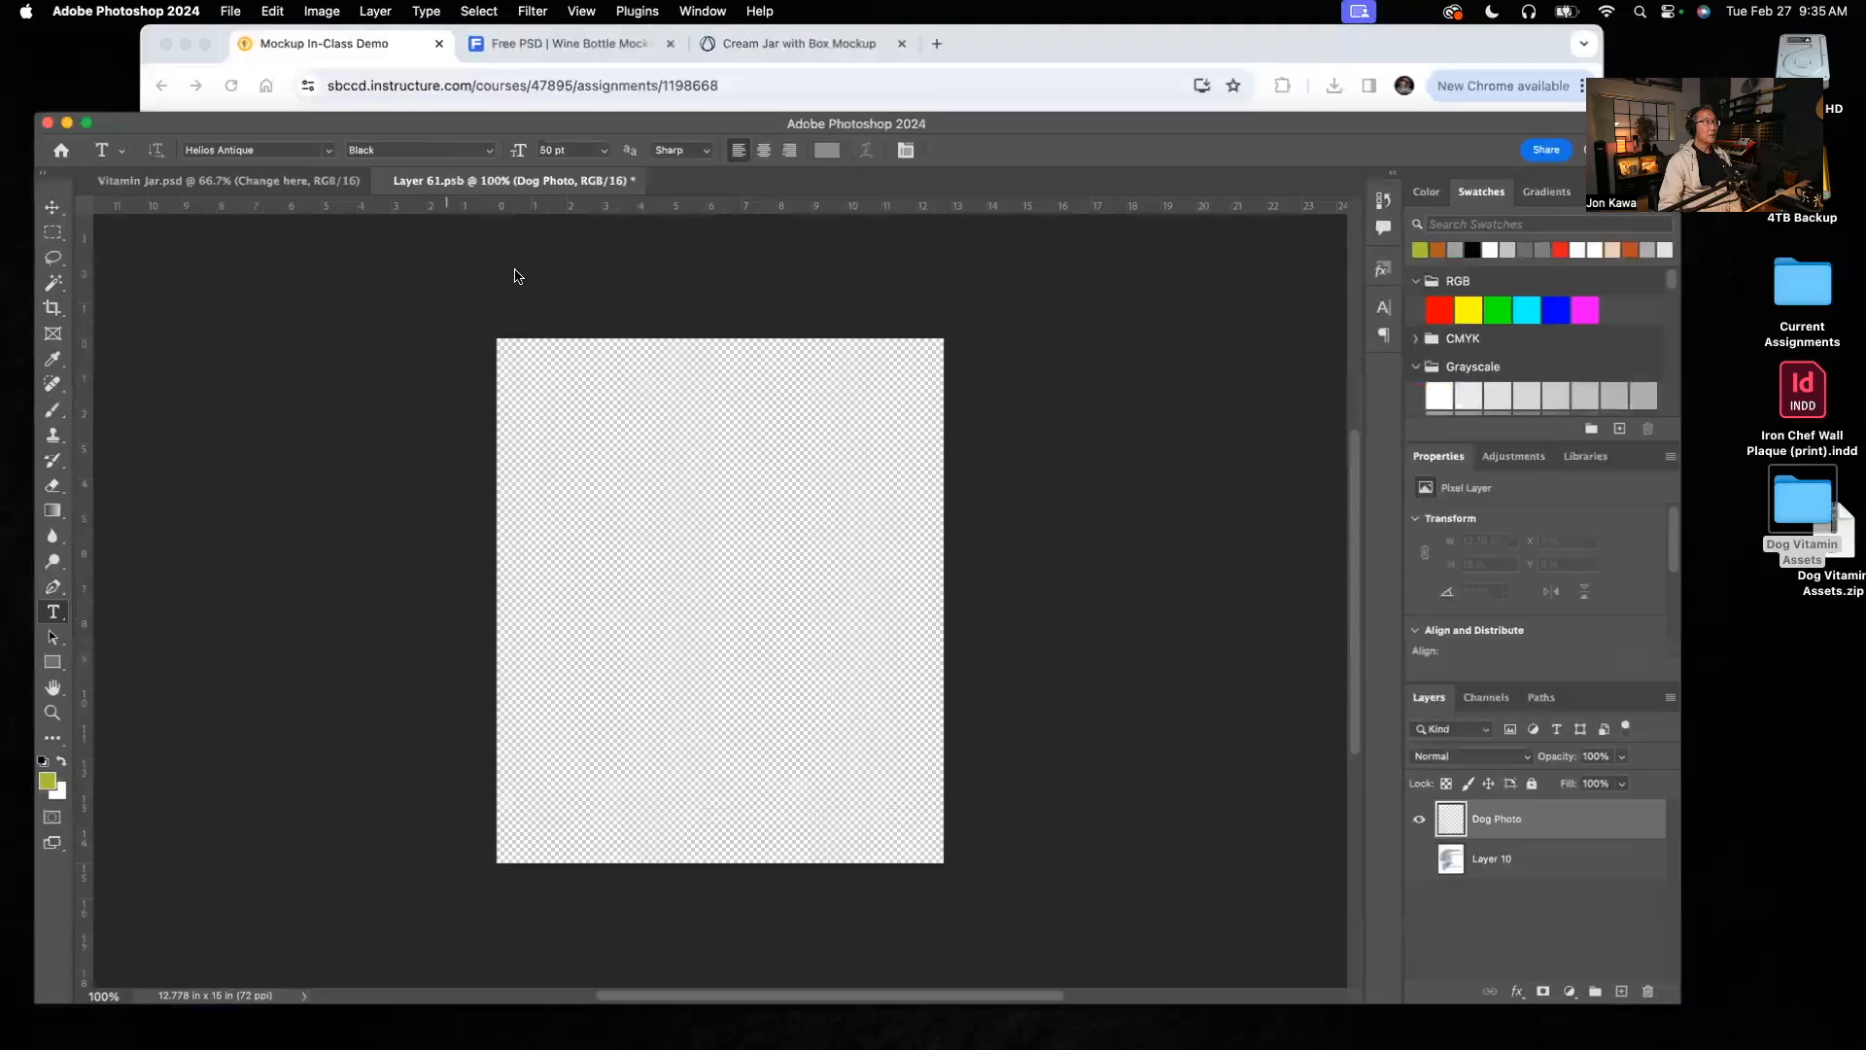
pyautogui.click(620, 199)
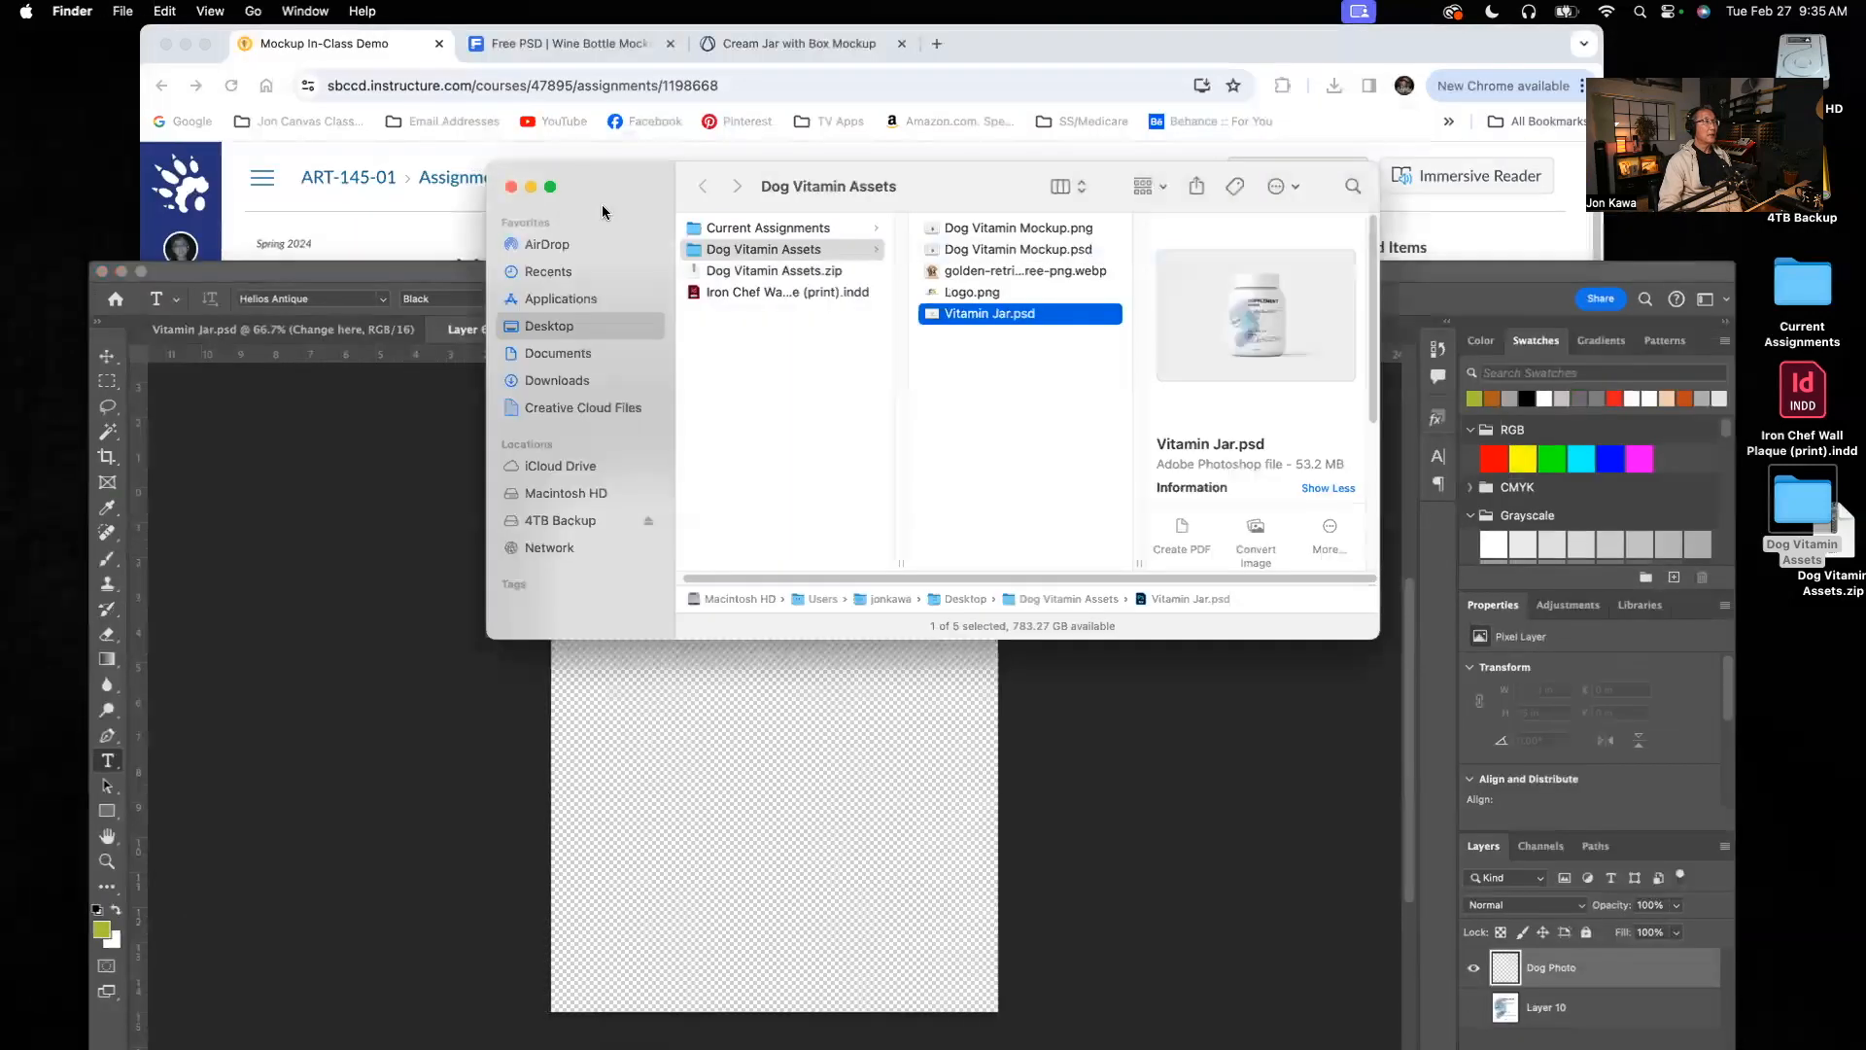
pyautogui.click(512, 187)
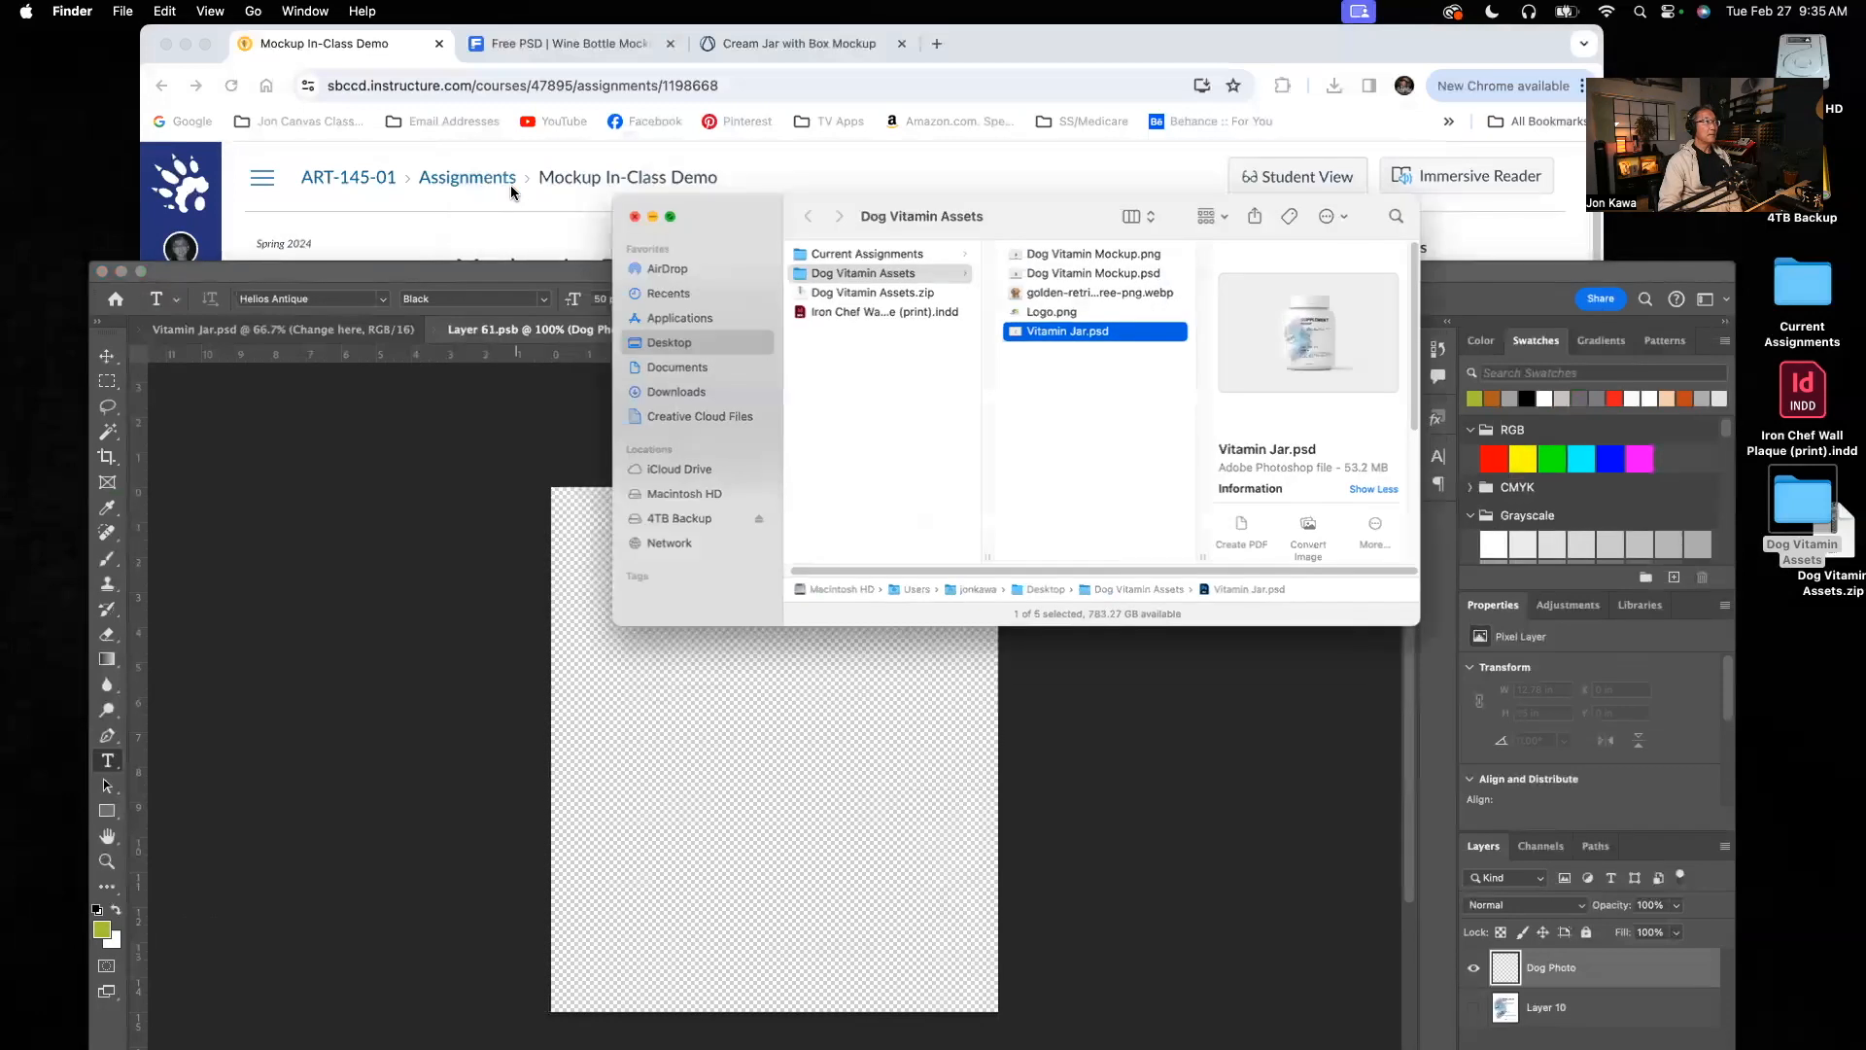
pyautogui.click(770, 190)
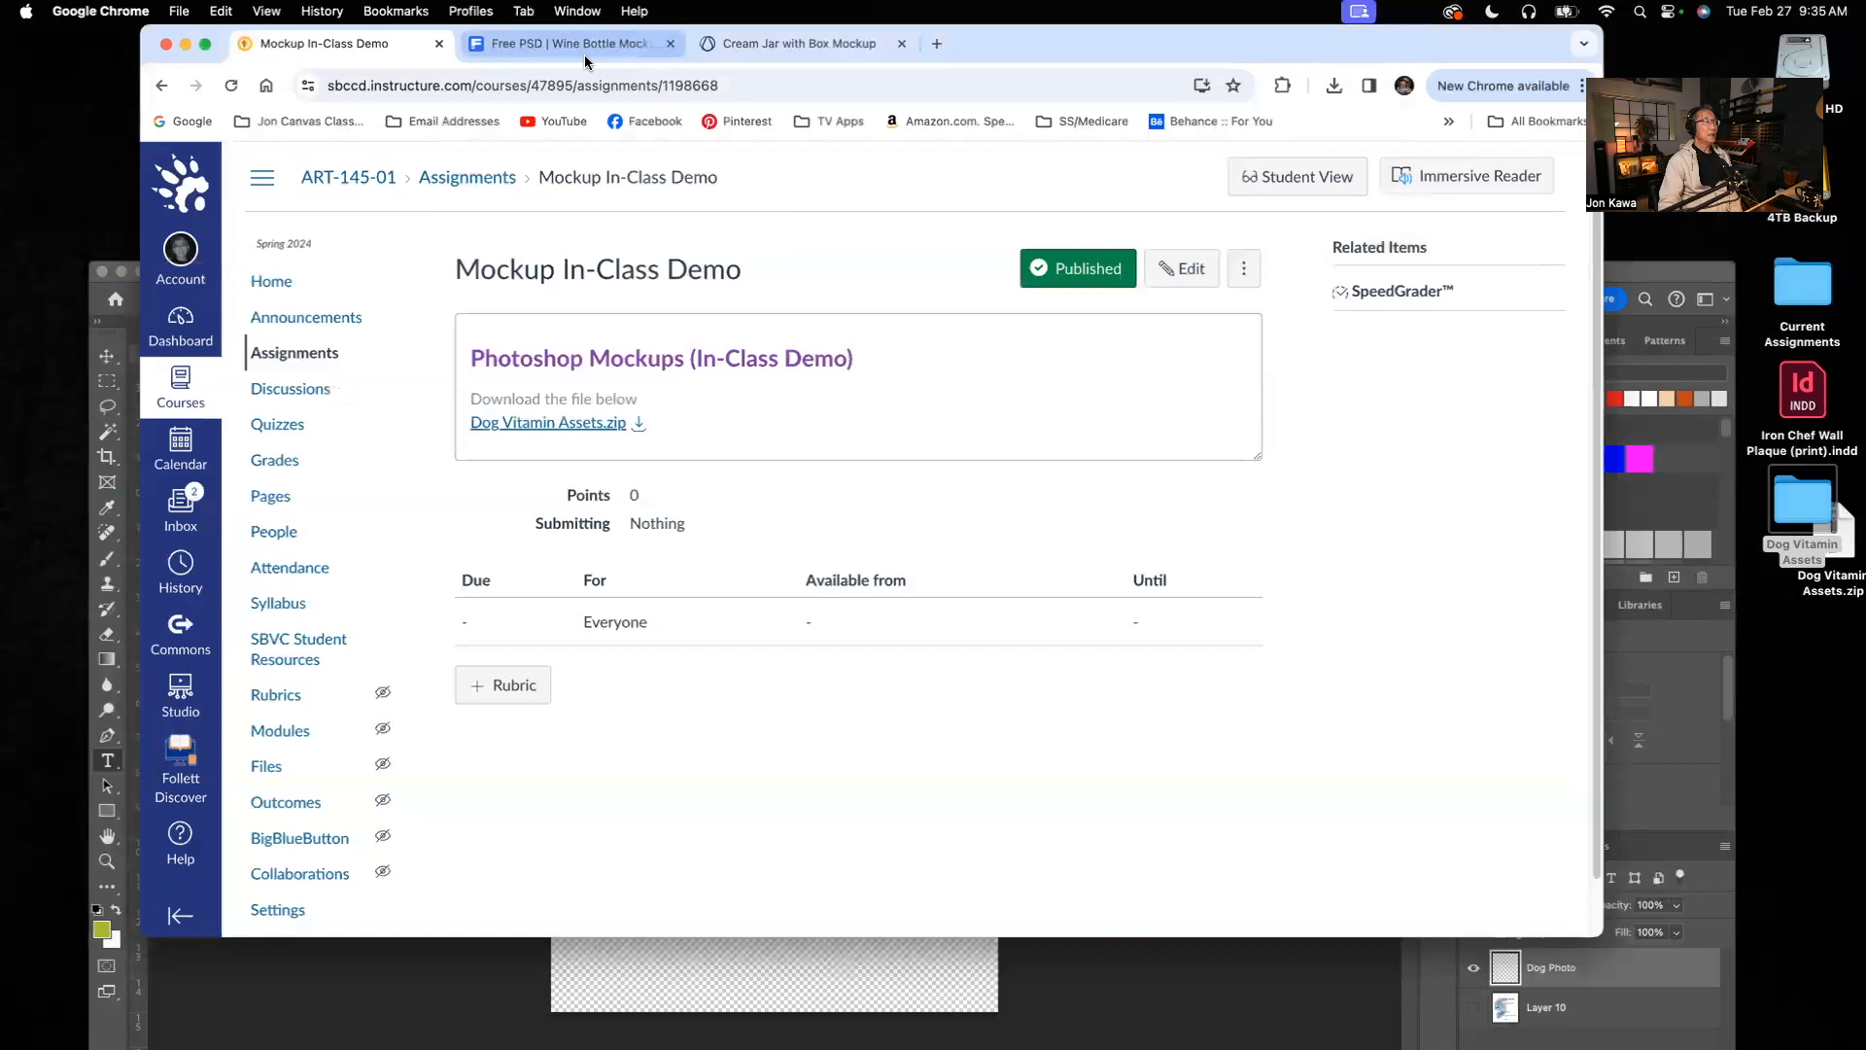
pyautogui.click(185, 45)
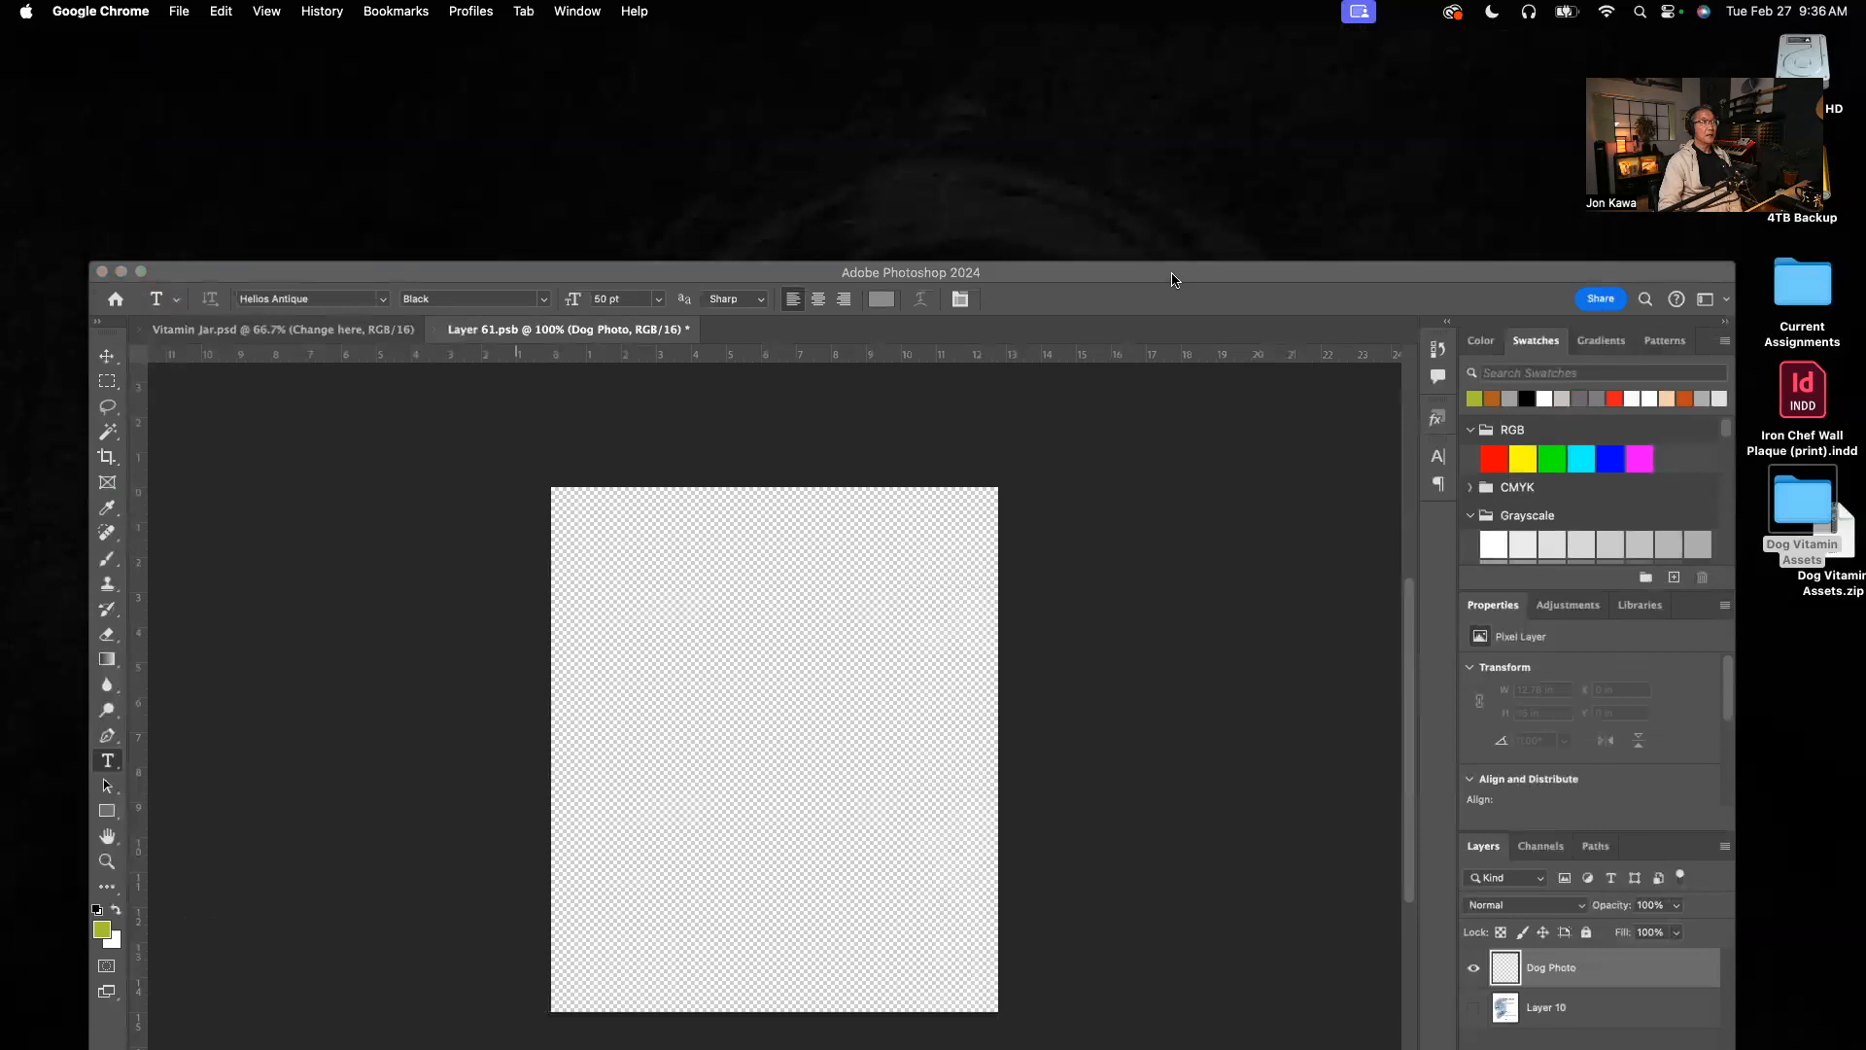
pyautogui.moveTo(1173, 280); pyautogui.dragTo(1152, 85)
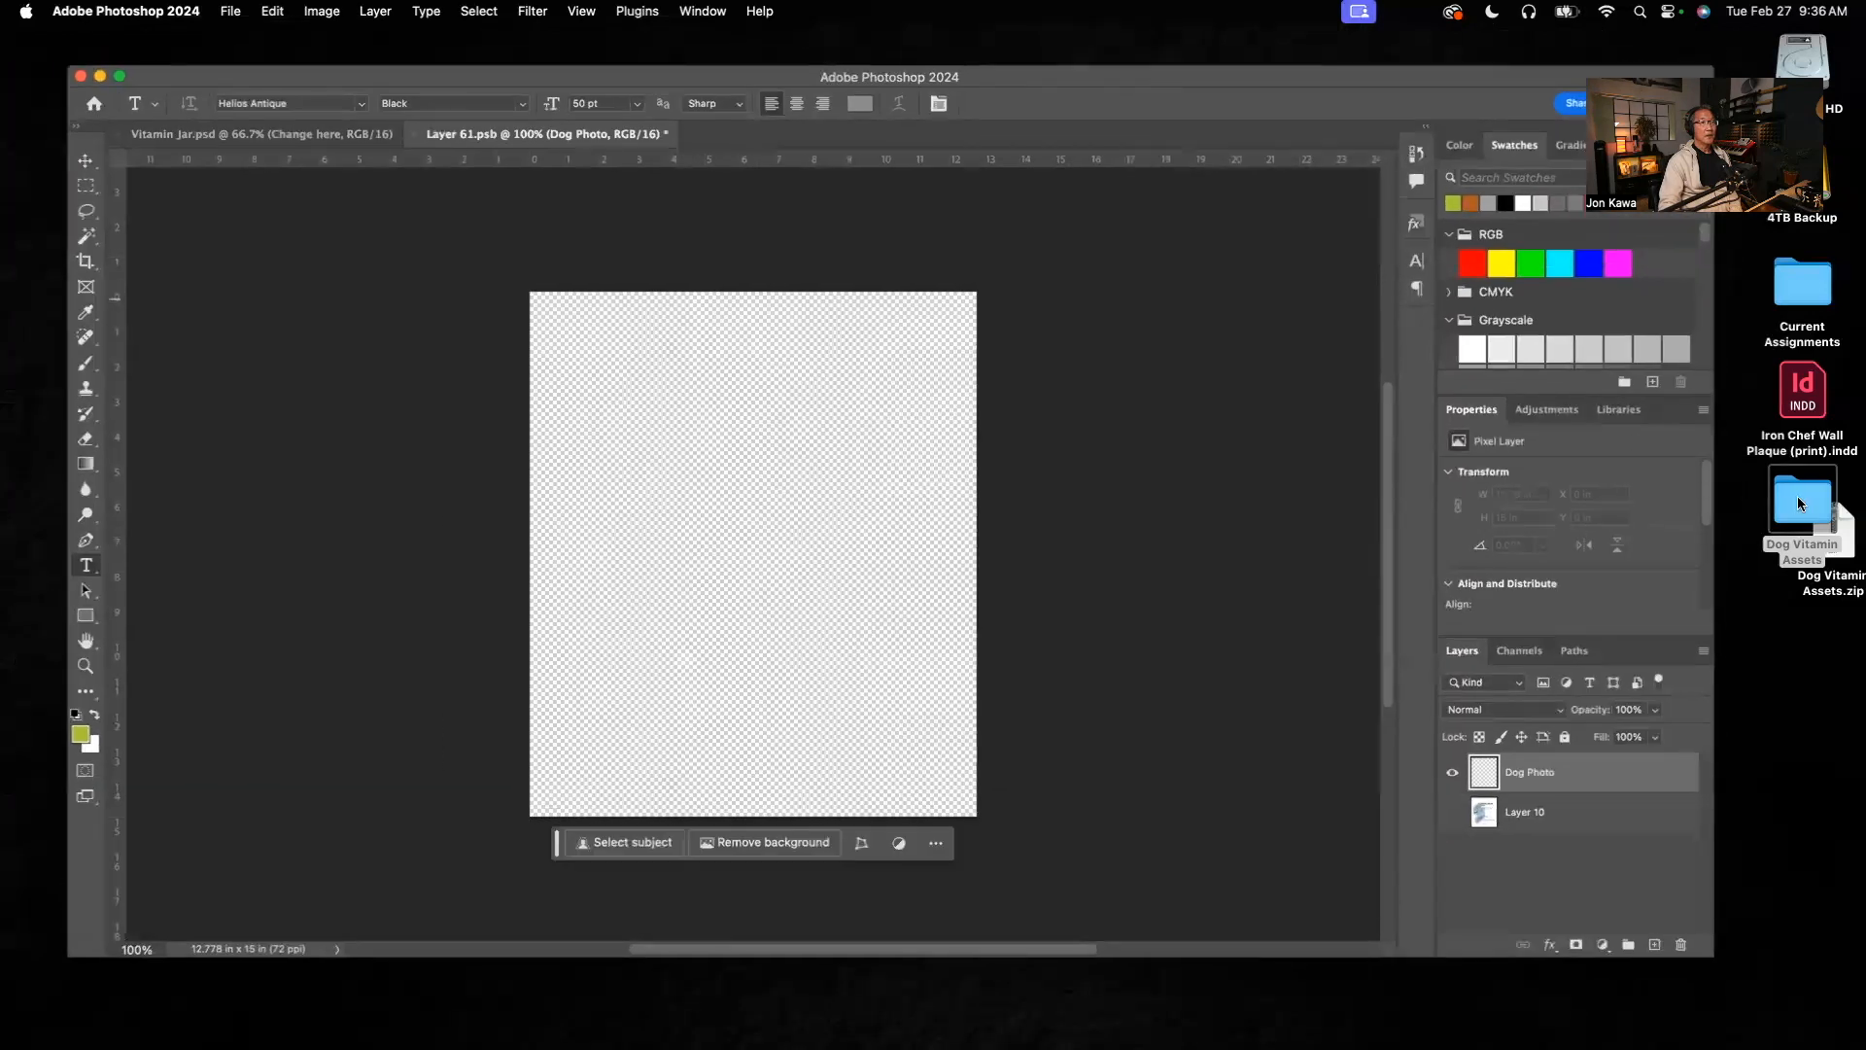
# Step: Restore the minimized Dog Vitamin Mockup.png preview, then move and shrink its window to serve as a reference over the Photoshop workspace
pyautogui.moveTo(1590, 1019)
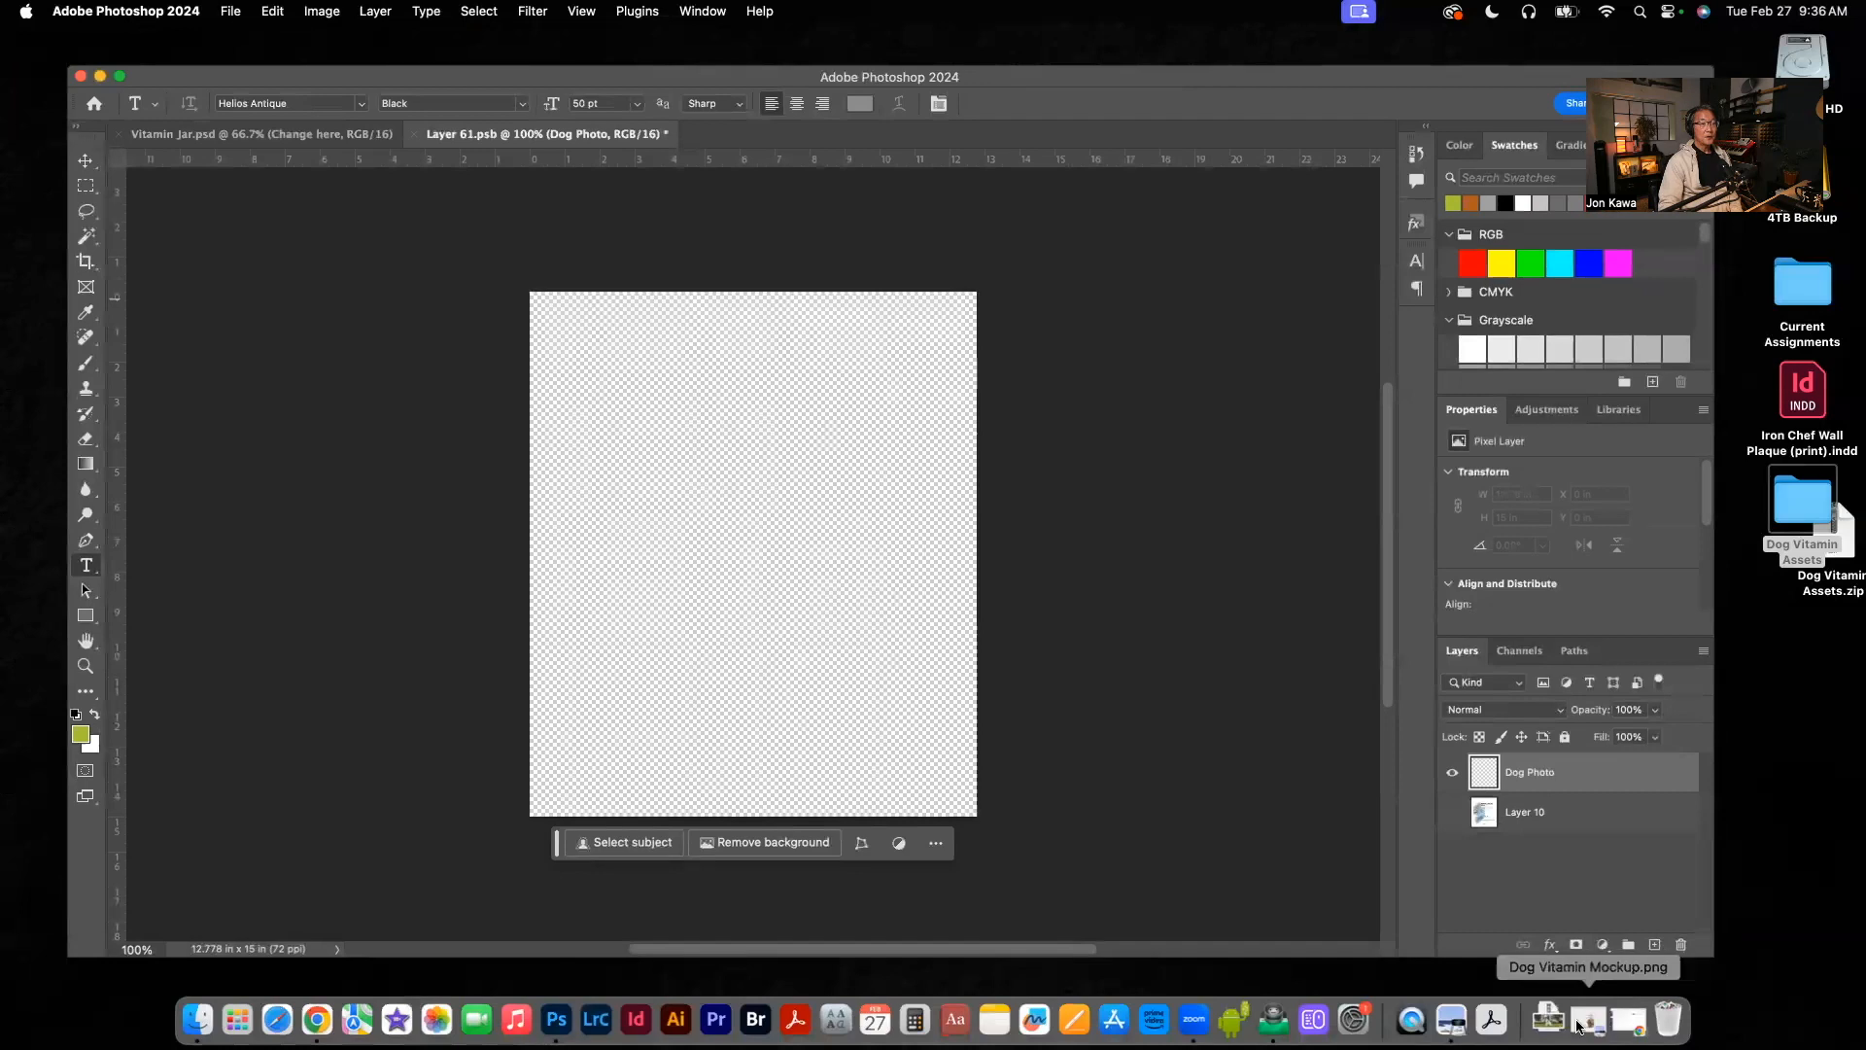
pyautogui.click(1579, 1023)
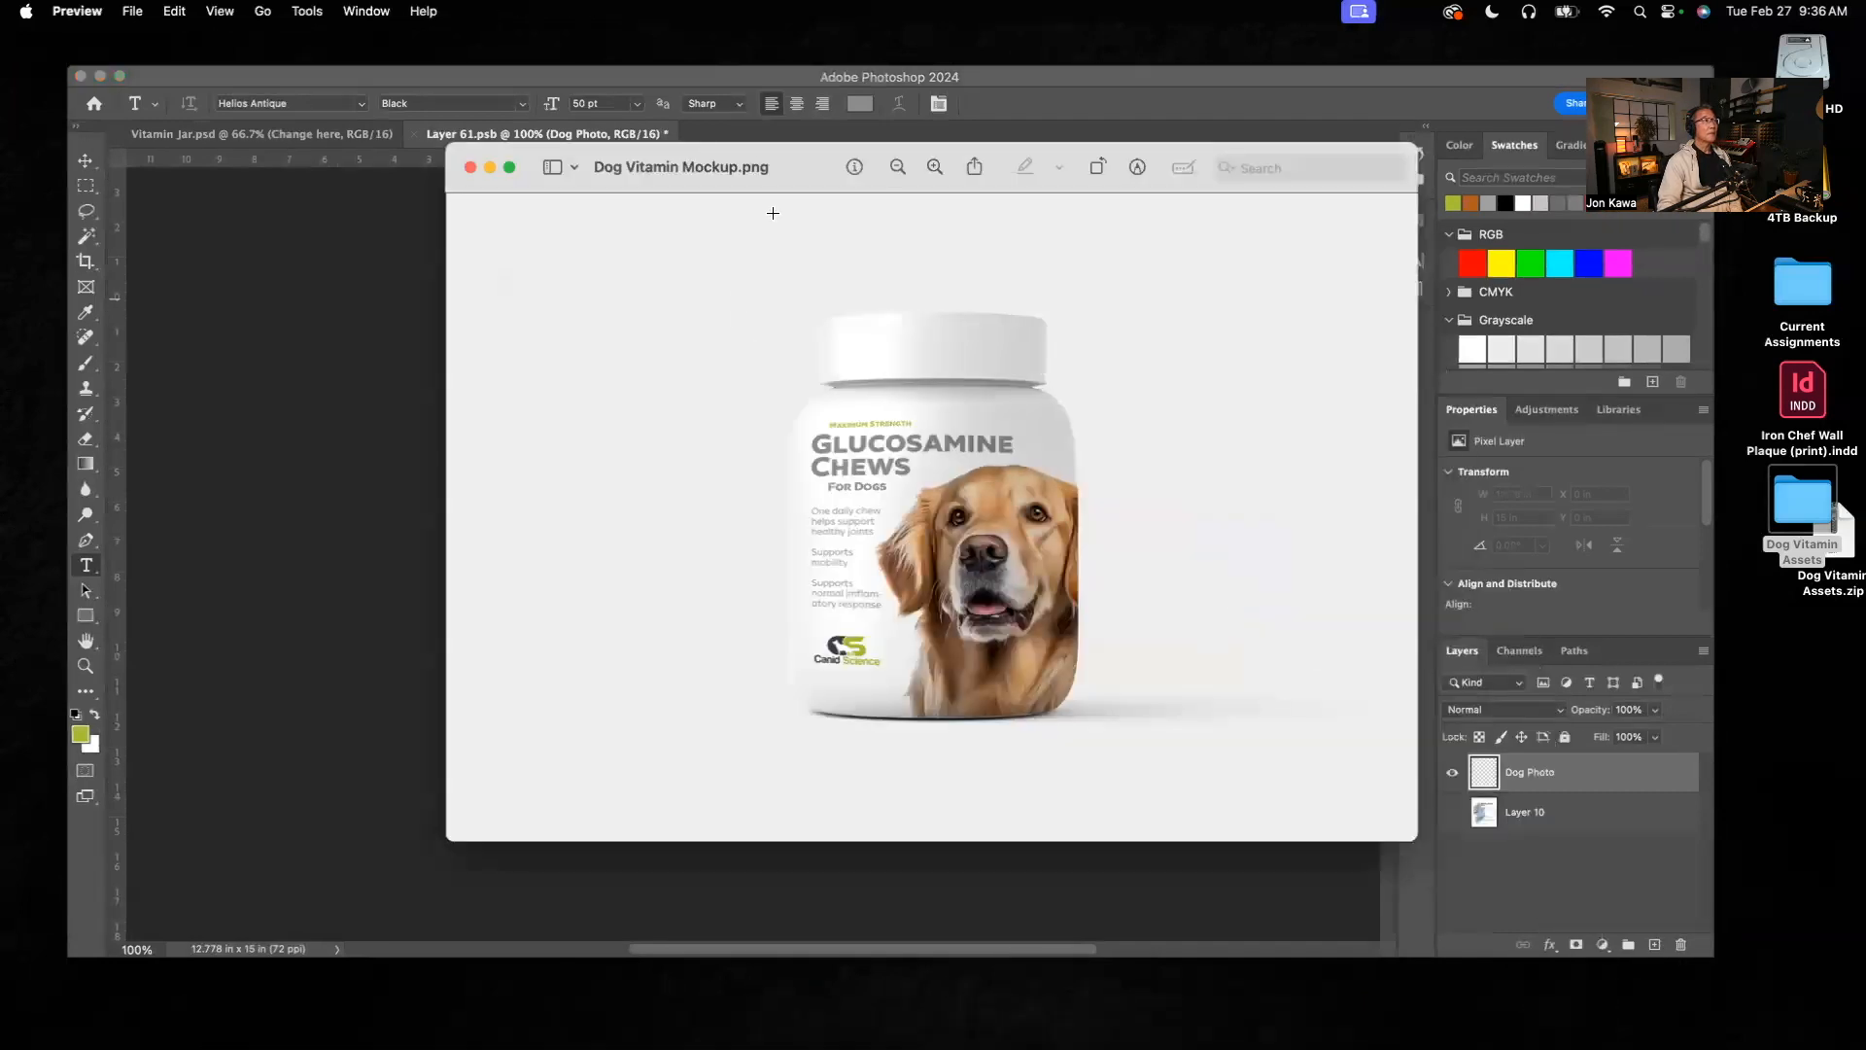
pyautogui.moveTo(811, 185); pyautogui.dragTo(417, 79)
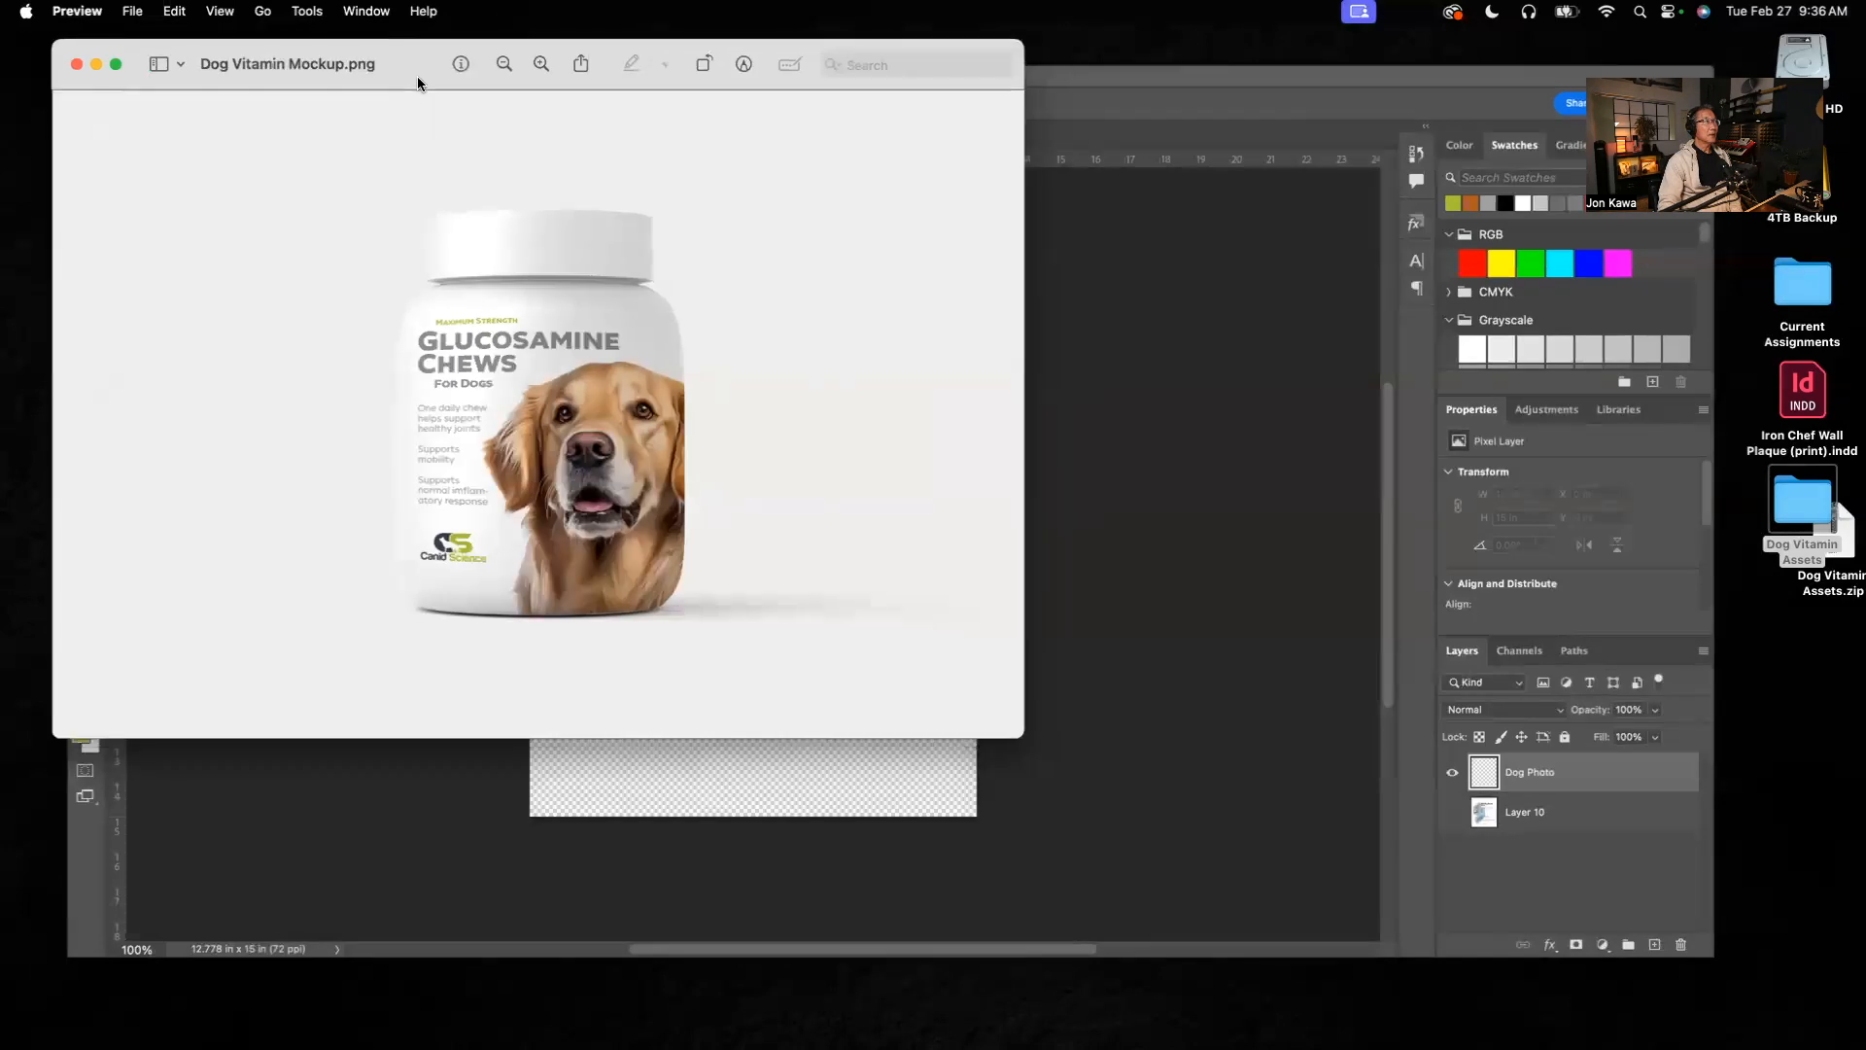
pyautogui.moveTo(1024, 732); pyautogui.dragTo(634, 694)
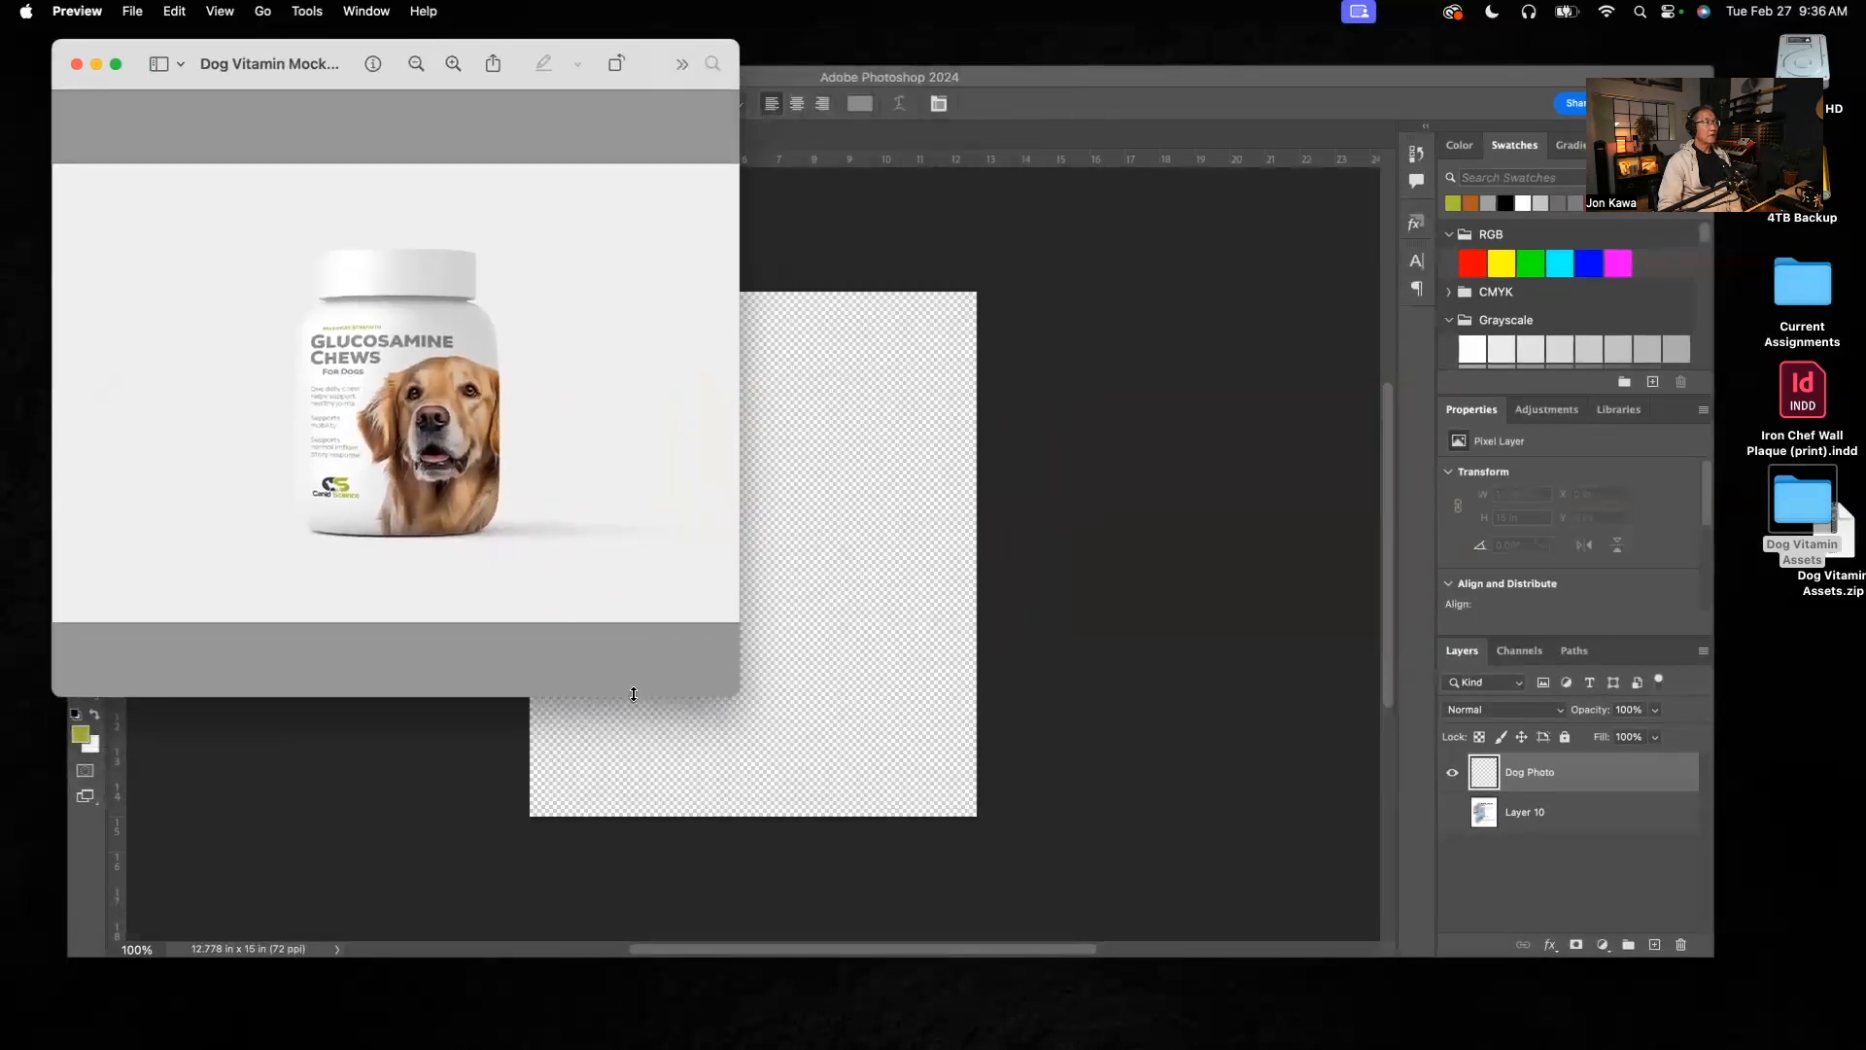
# Step: Place golden-retriever-with-ai-generated-free-png.webp from the Dog Vitamin Assets folder into the Layer 61.psb label
pyautogui.click(1089, 88)
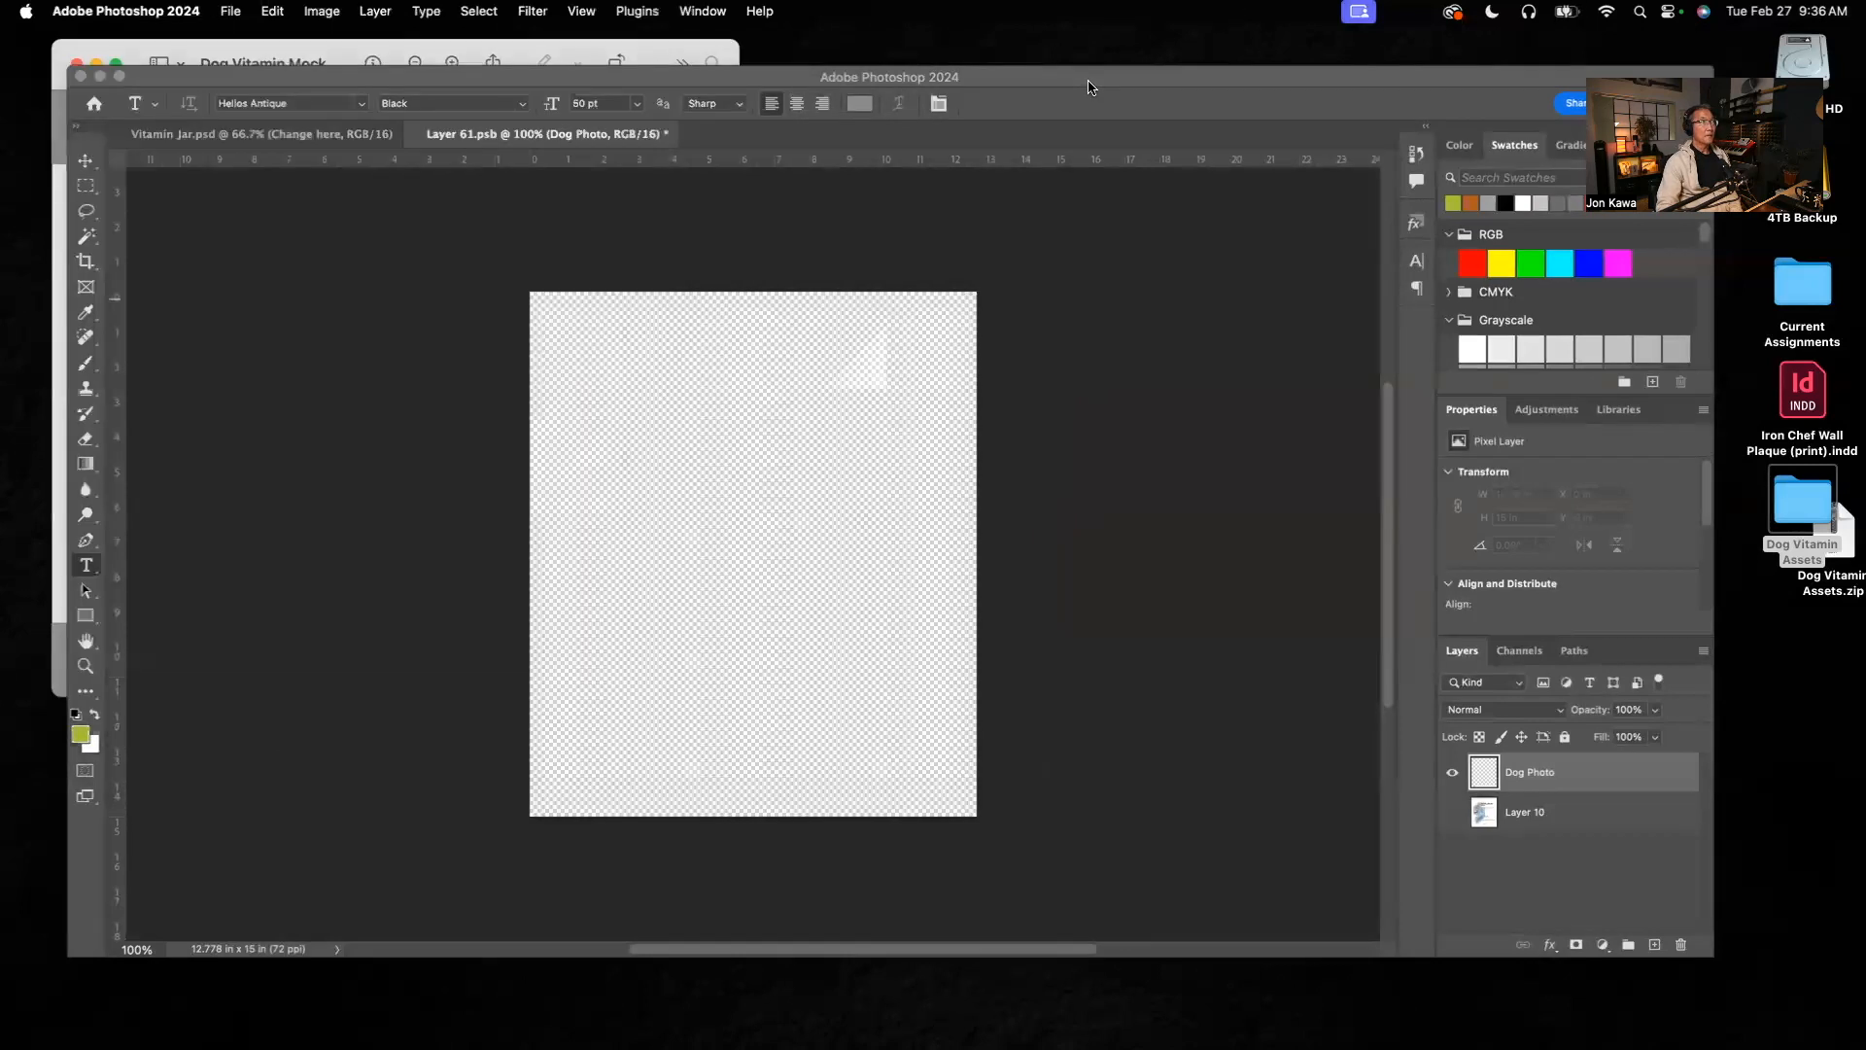
pyautogui.click(661, 57)
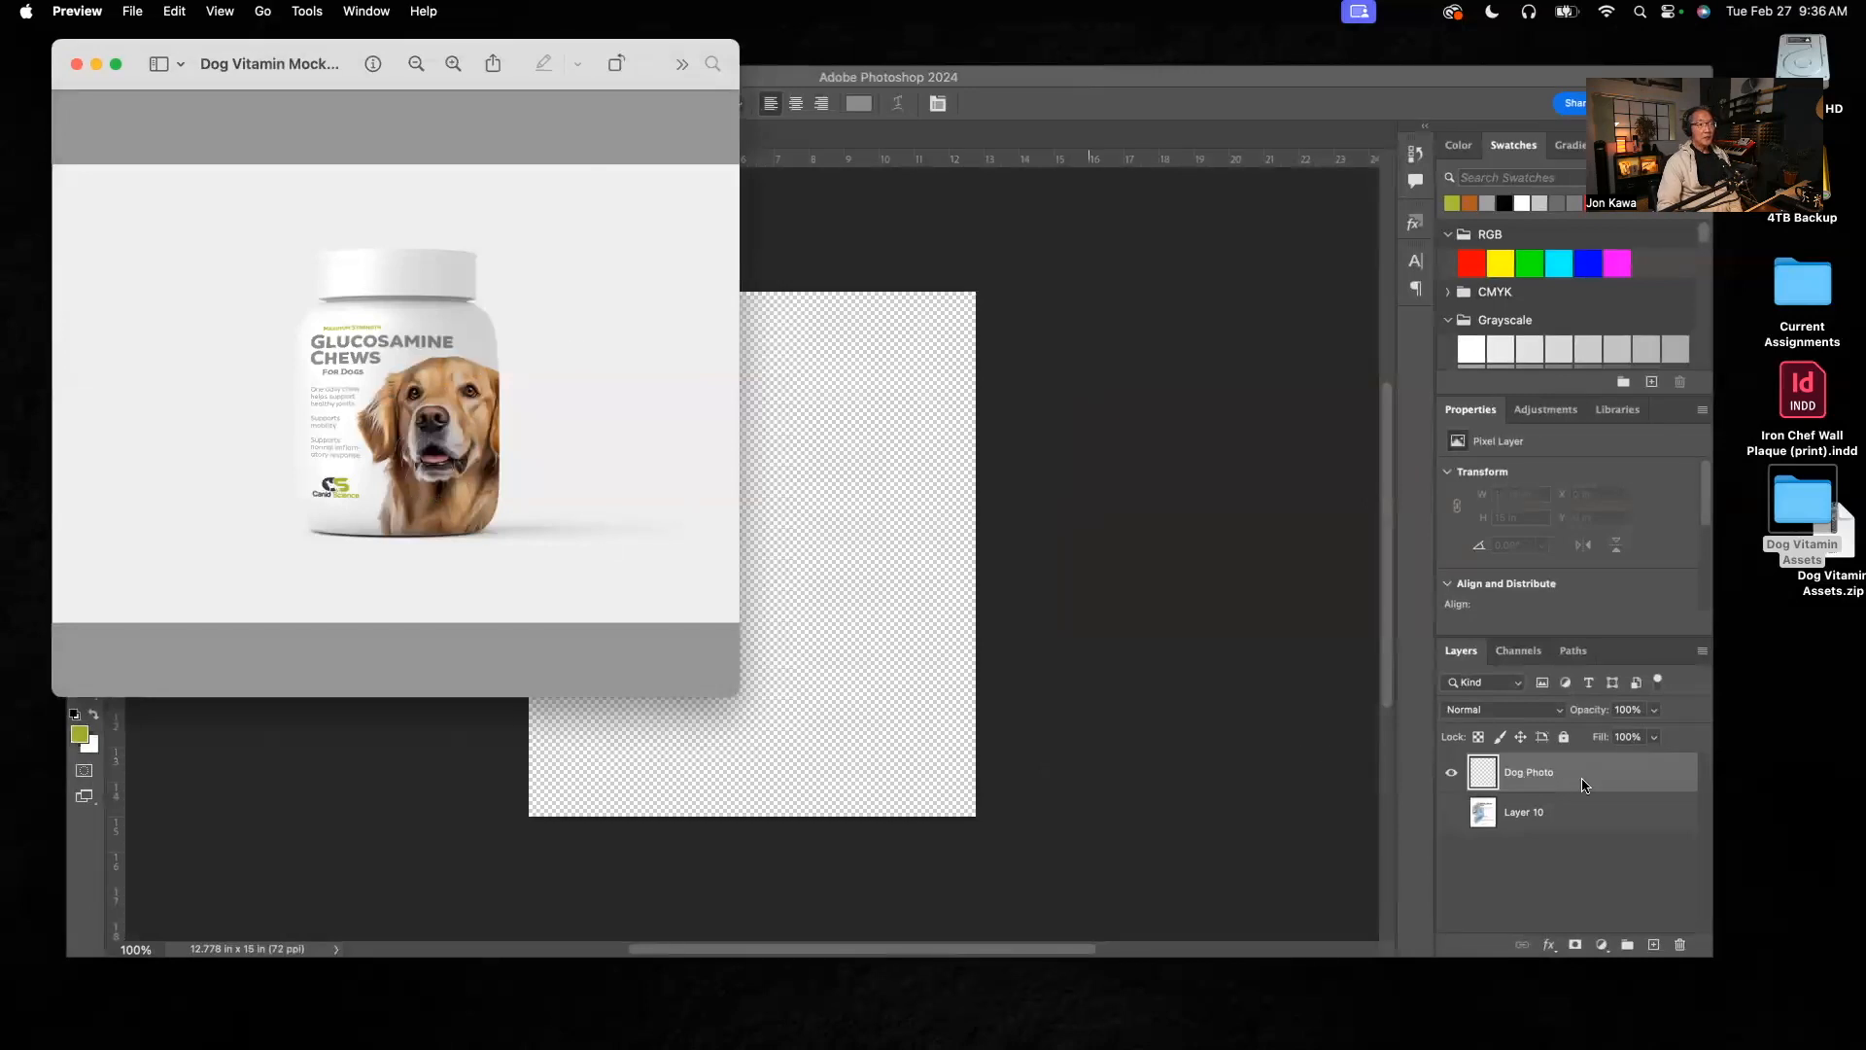
pyautogui.click(1023, 82)
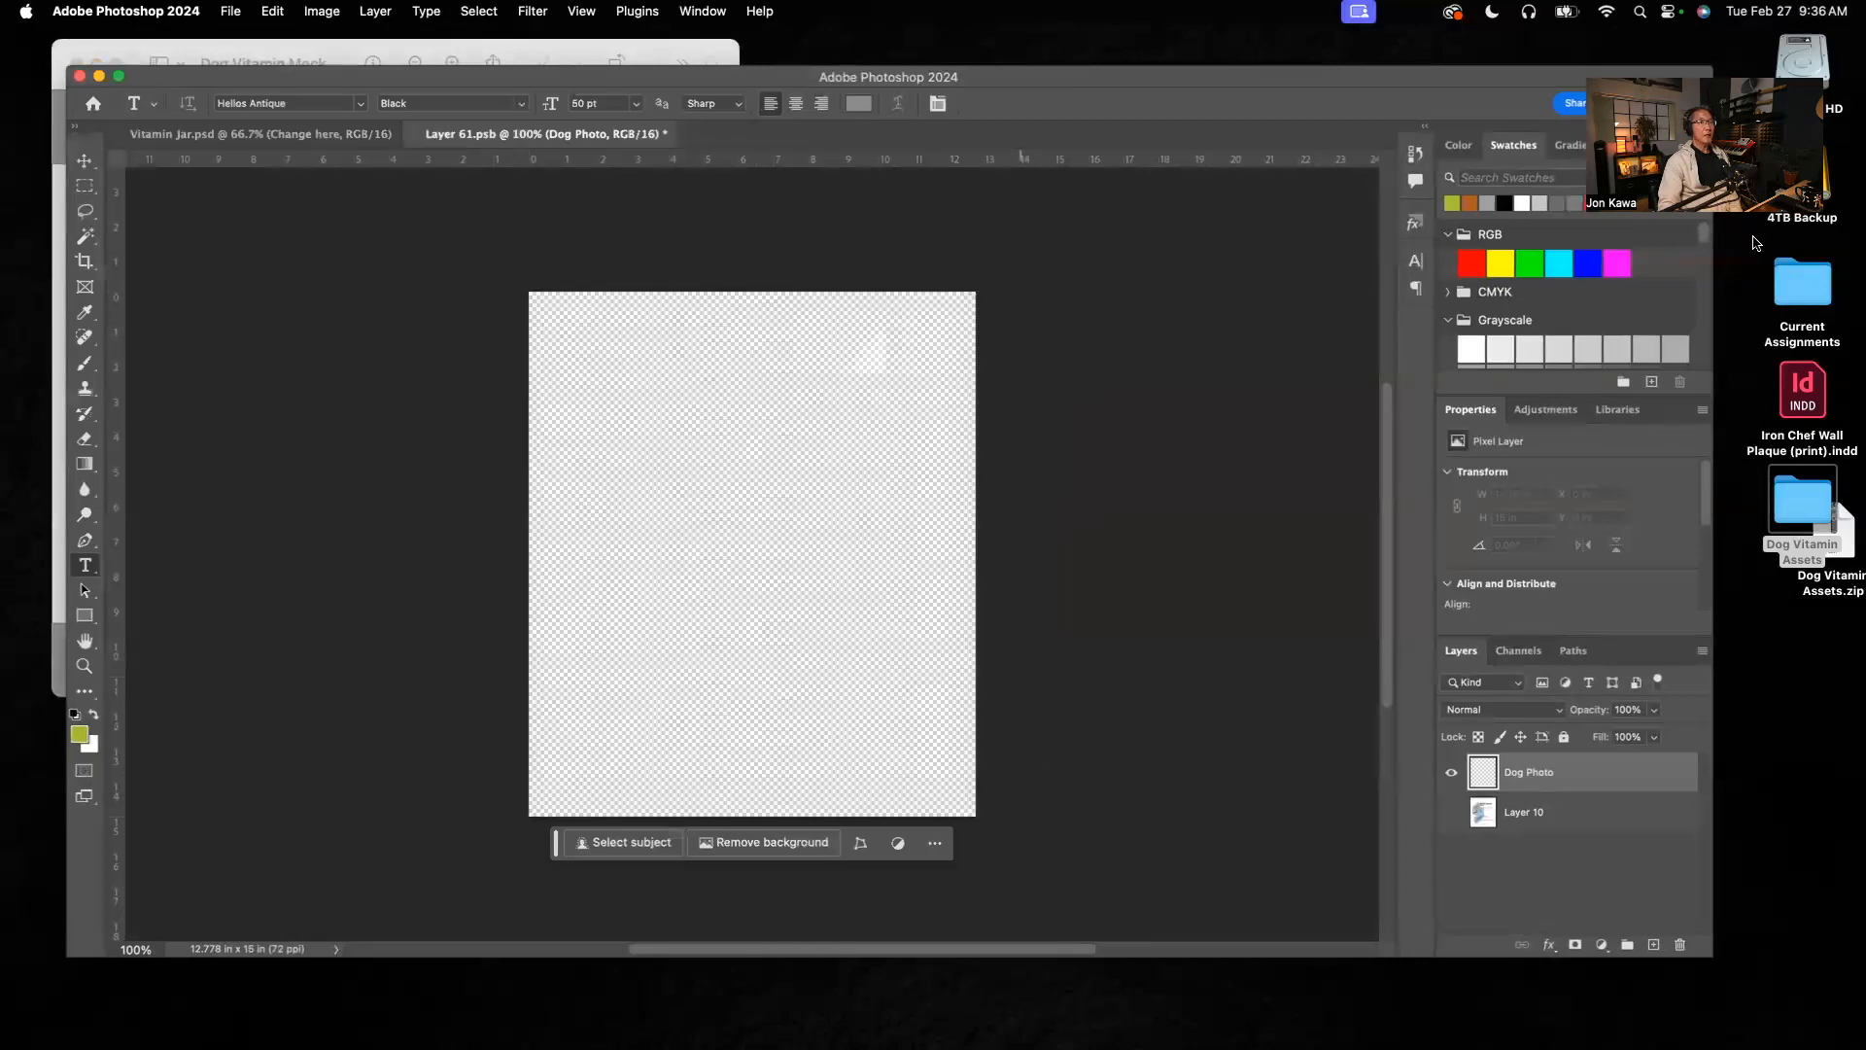
pyautogui.doubleClick(1818, 514)
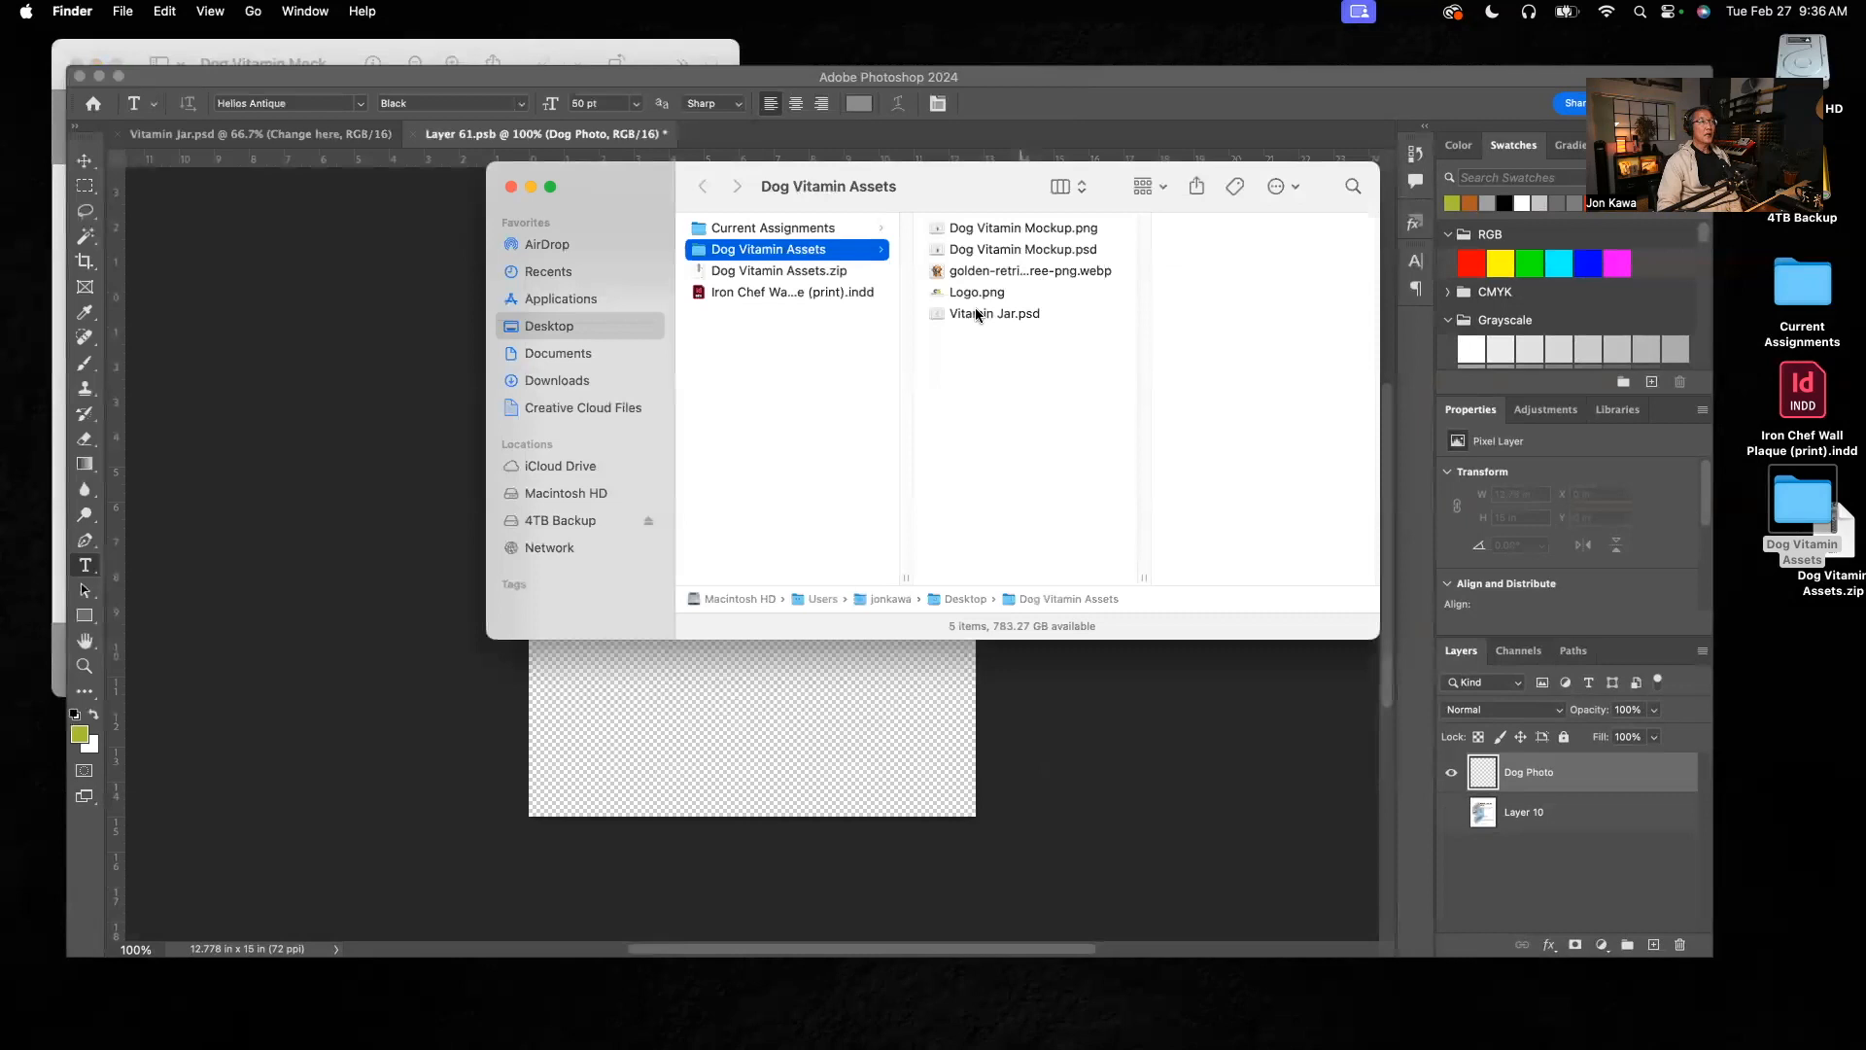
pyautogui.click(982, 275)
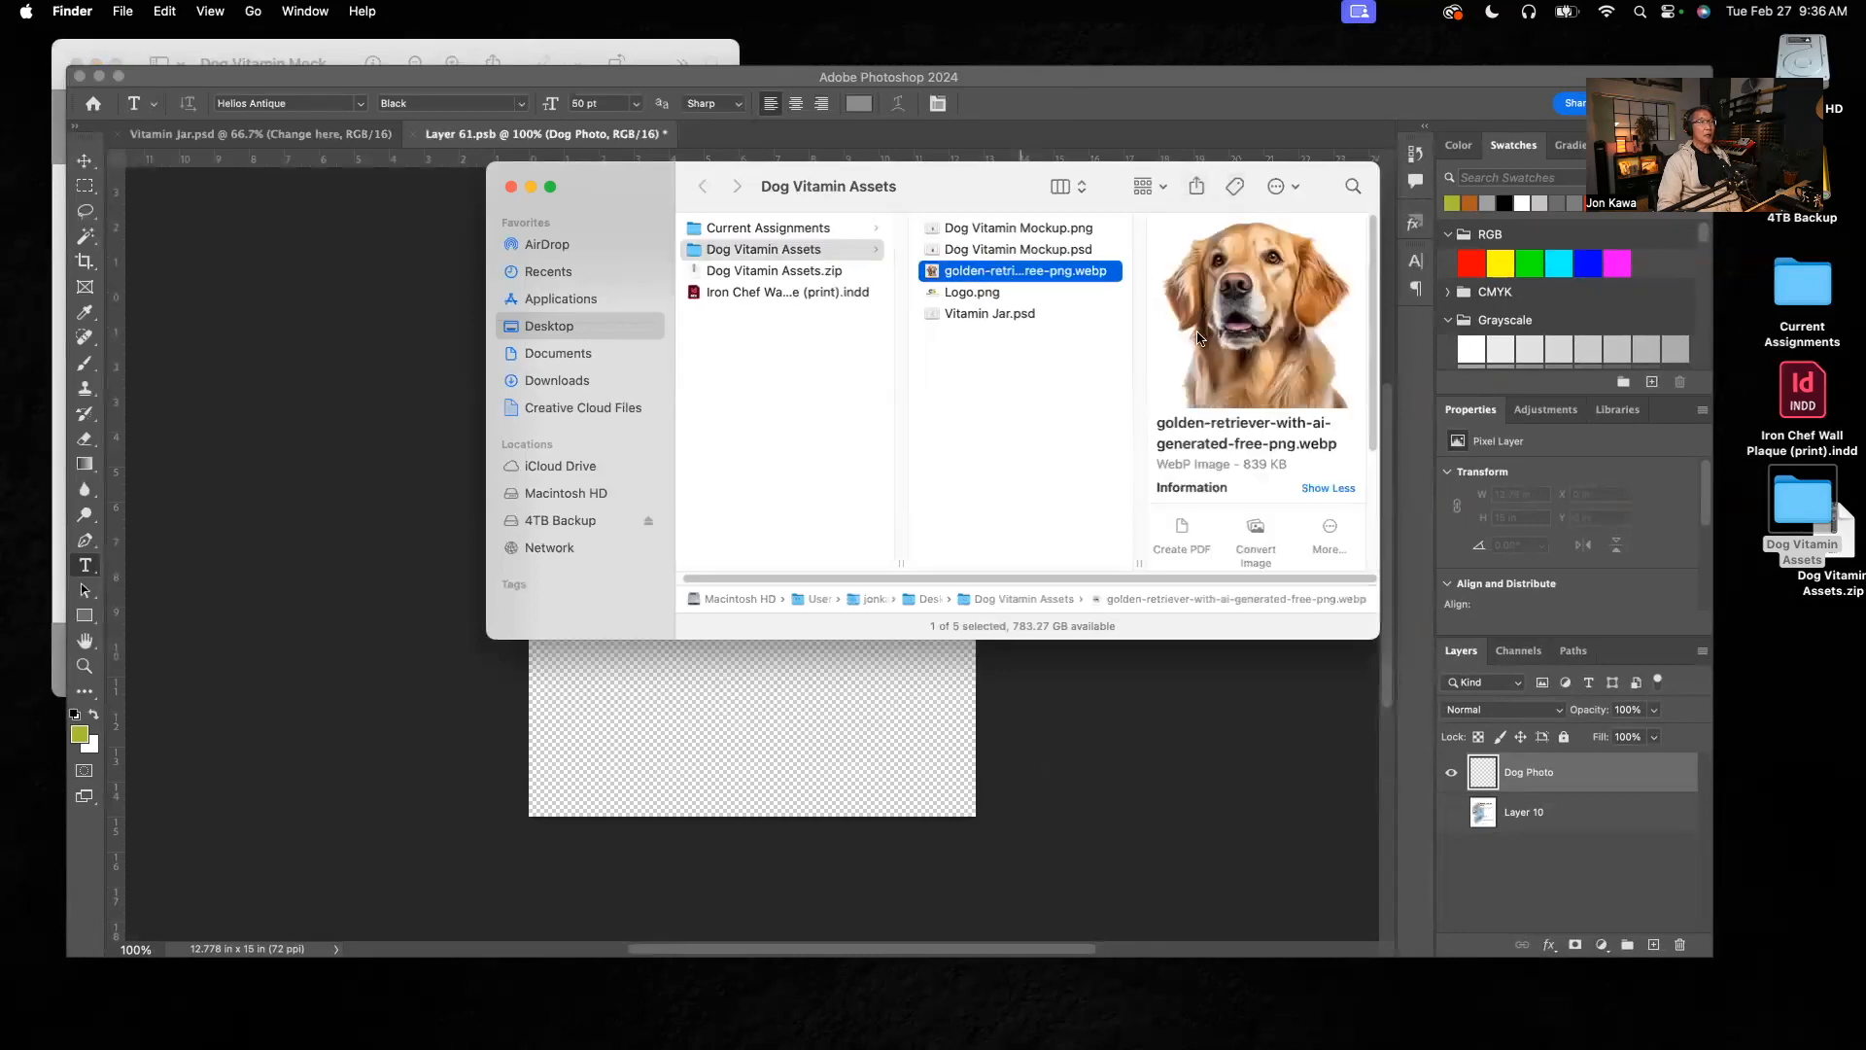
pyautogui.moveTo(647, 201); pyautogui.dragTo(1164, 307)
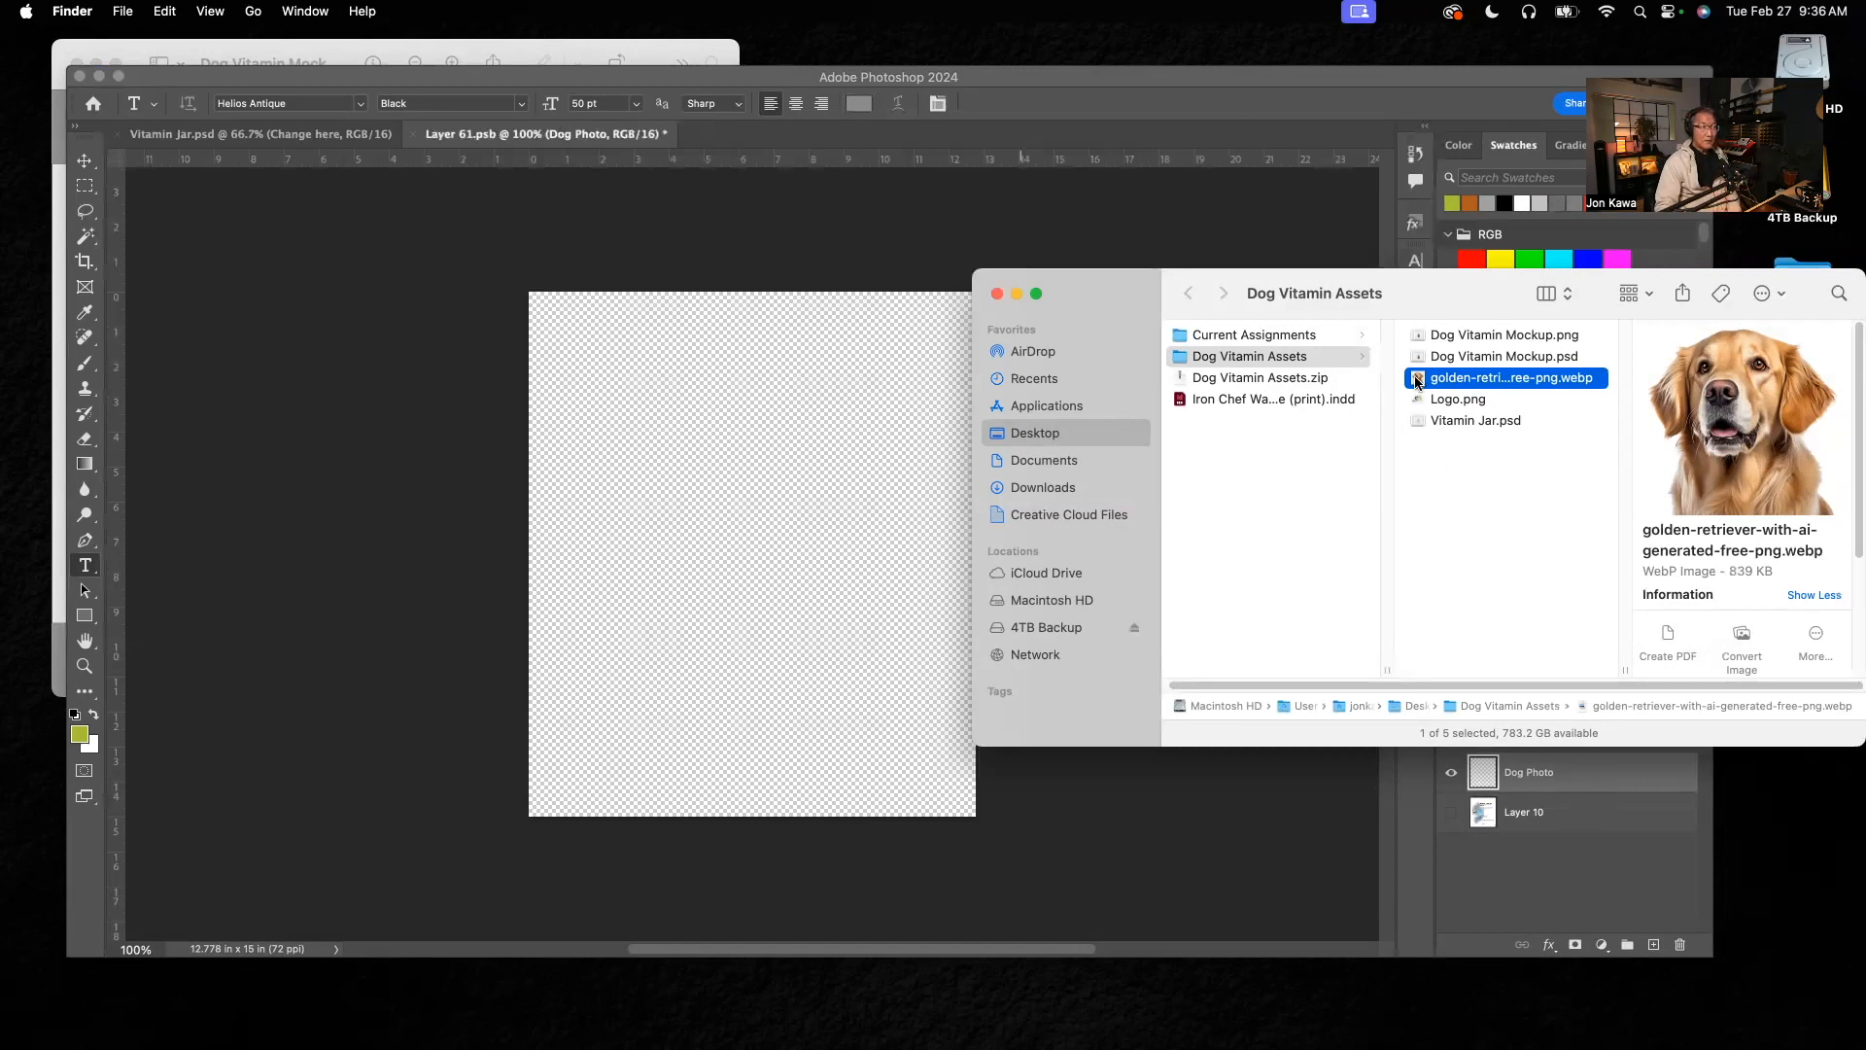
pyautogui.moveTo(1417, 381); pyautogui.dragTo(702, 475)
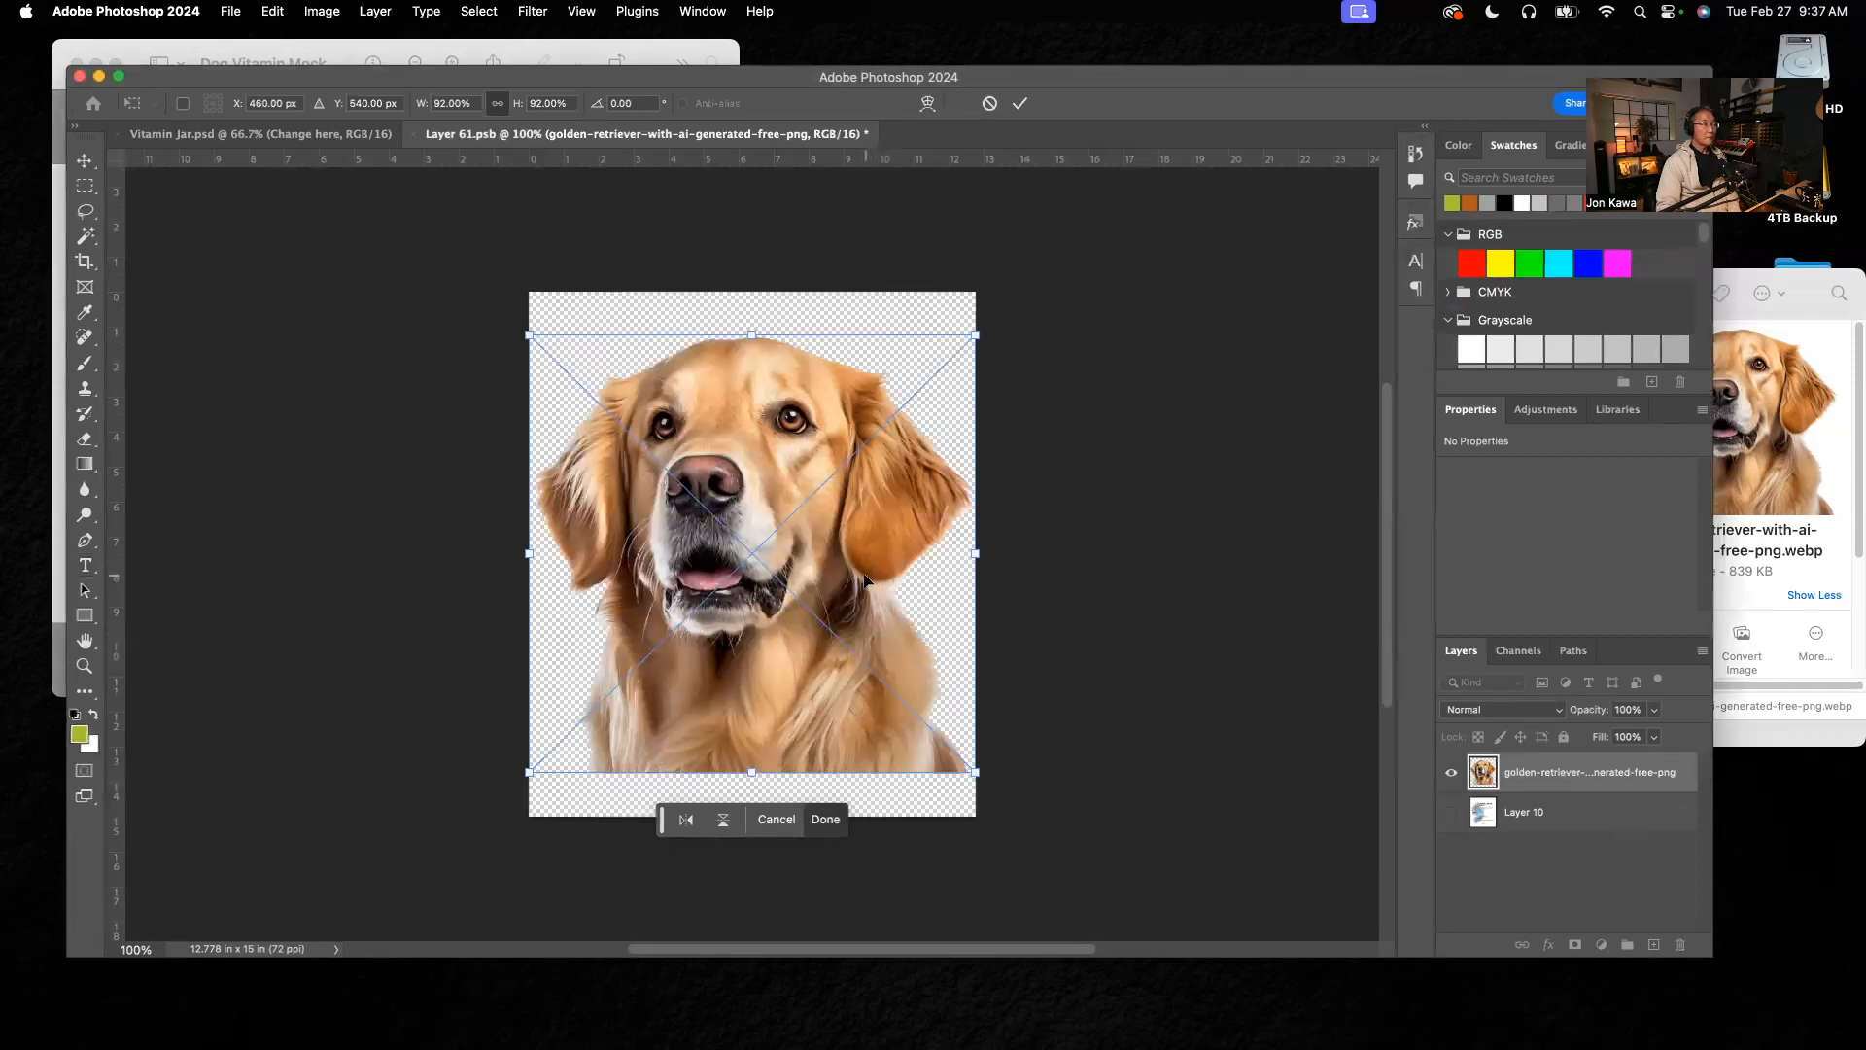
# Step: Move the placed dog photo toward the label's lower-right corner, to about X 673 px, Y 715 px, following the reference mockup
pyautogui.click(632, 55)
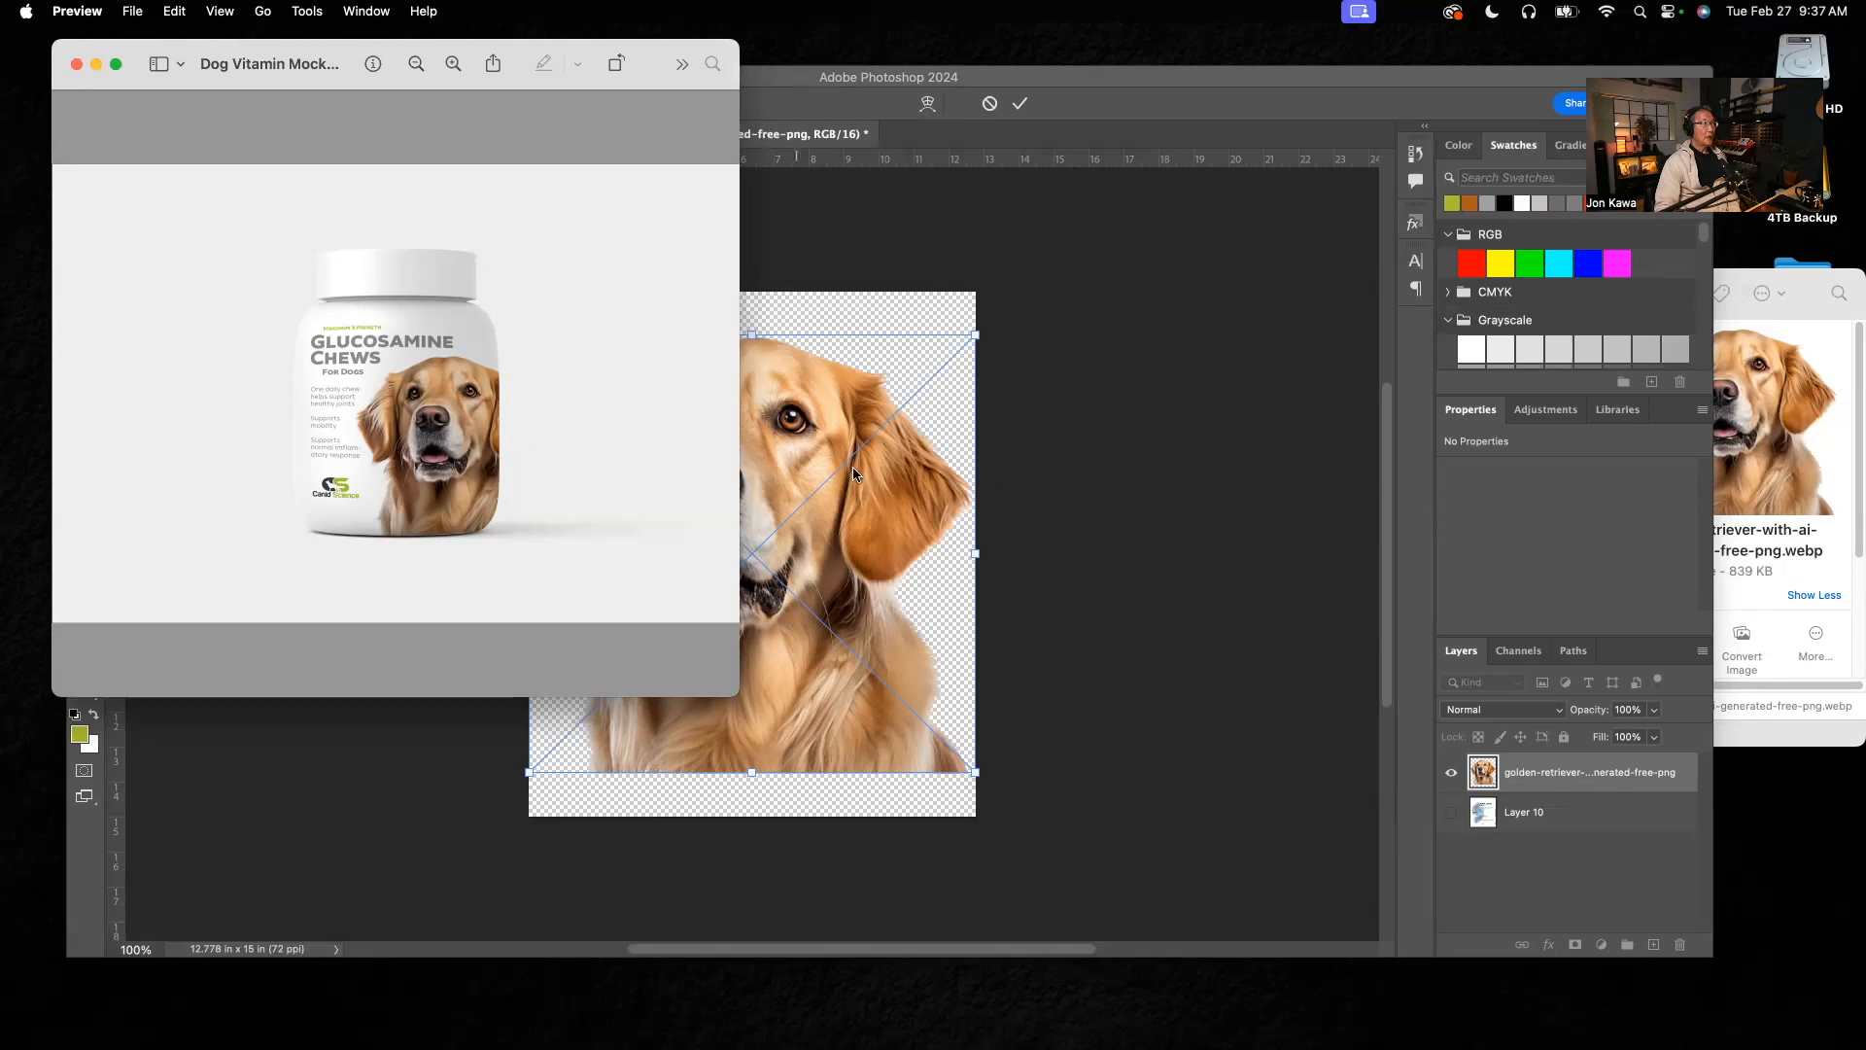
pyautogui.click(1037, 324)
pyautogui.moveTo(779, 476); pyautogui.dragTo(864, 543)
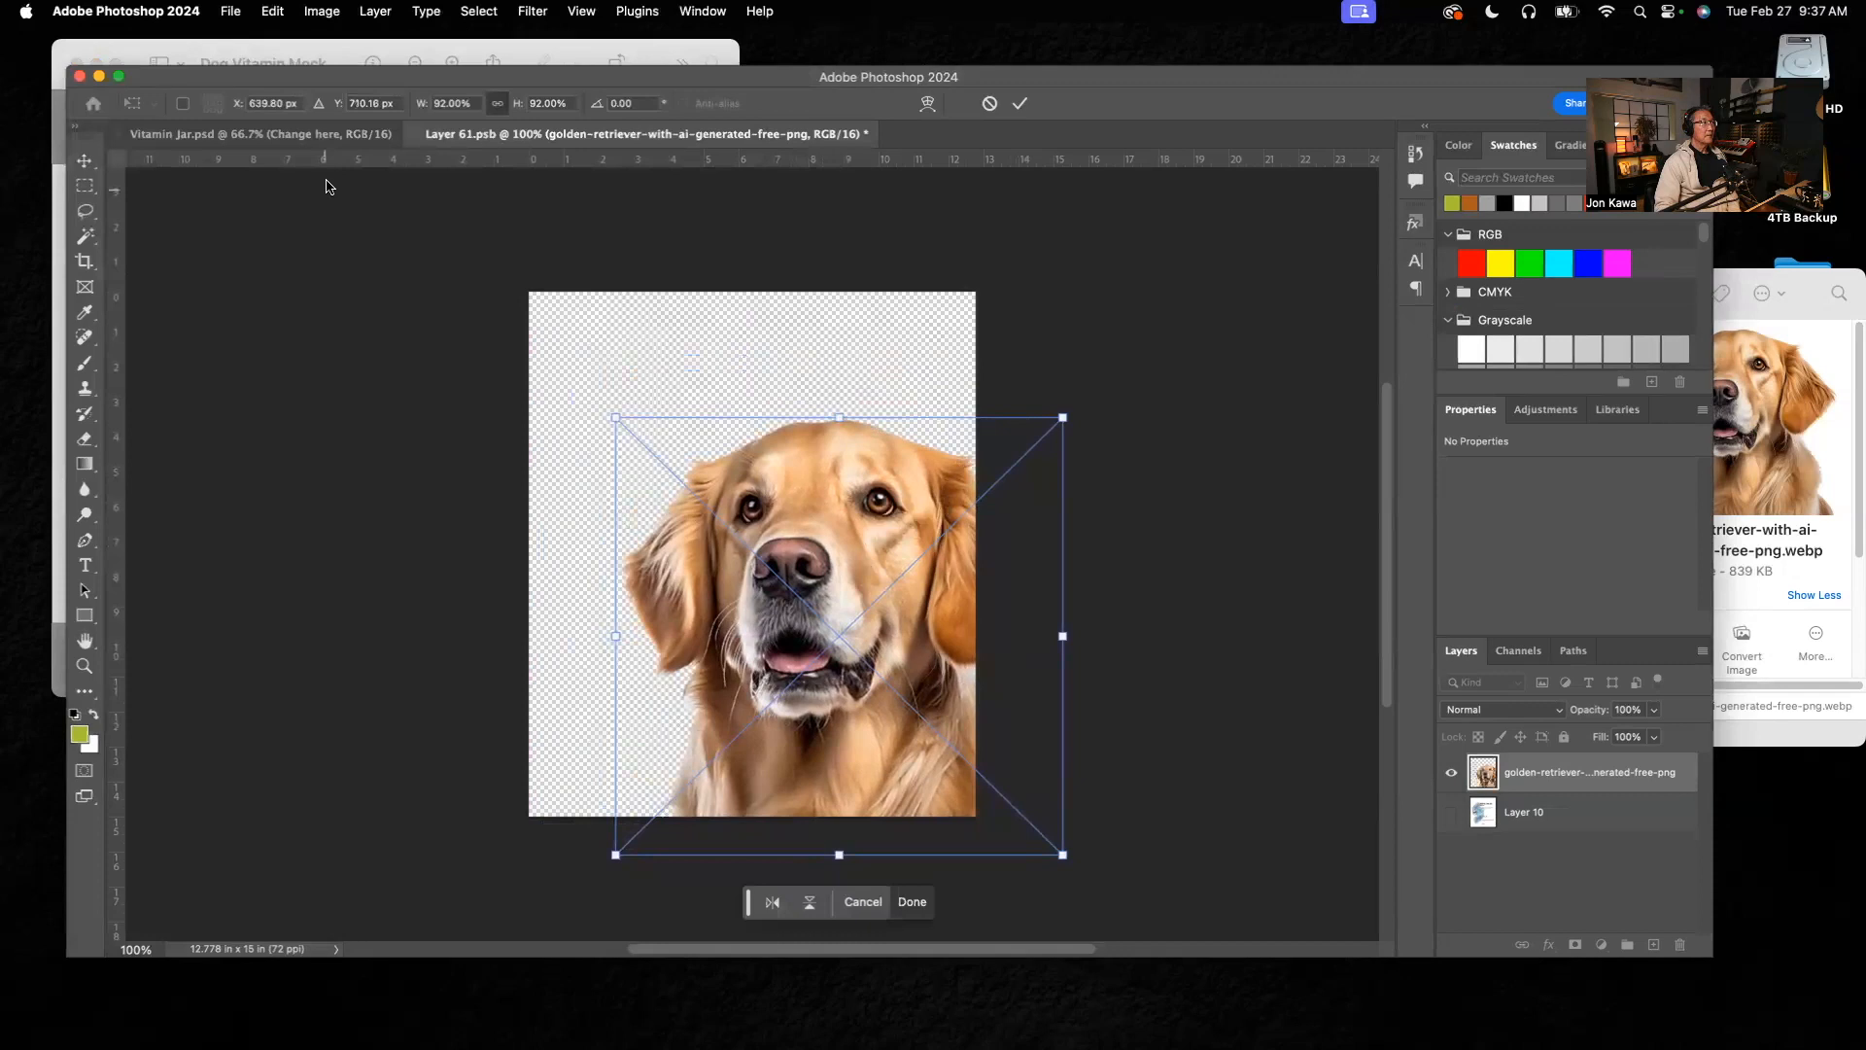
pyautogui.click(453, 53)
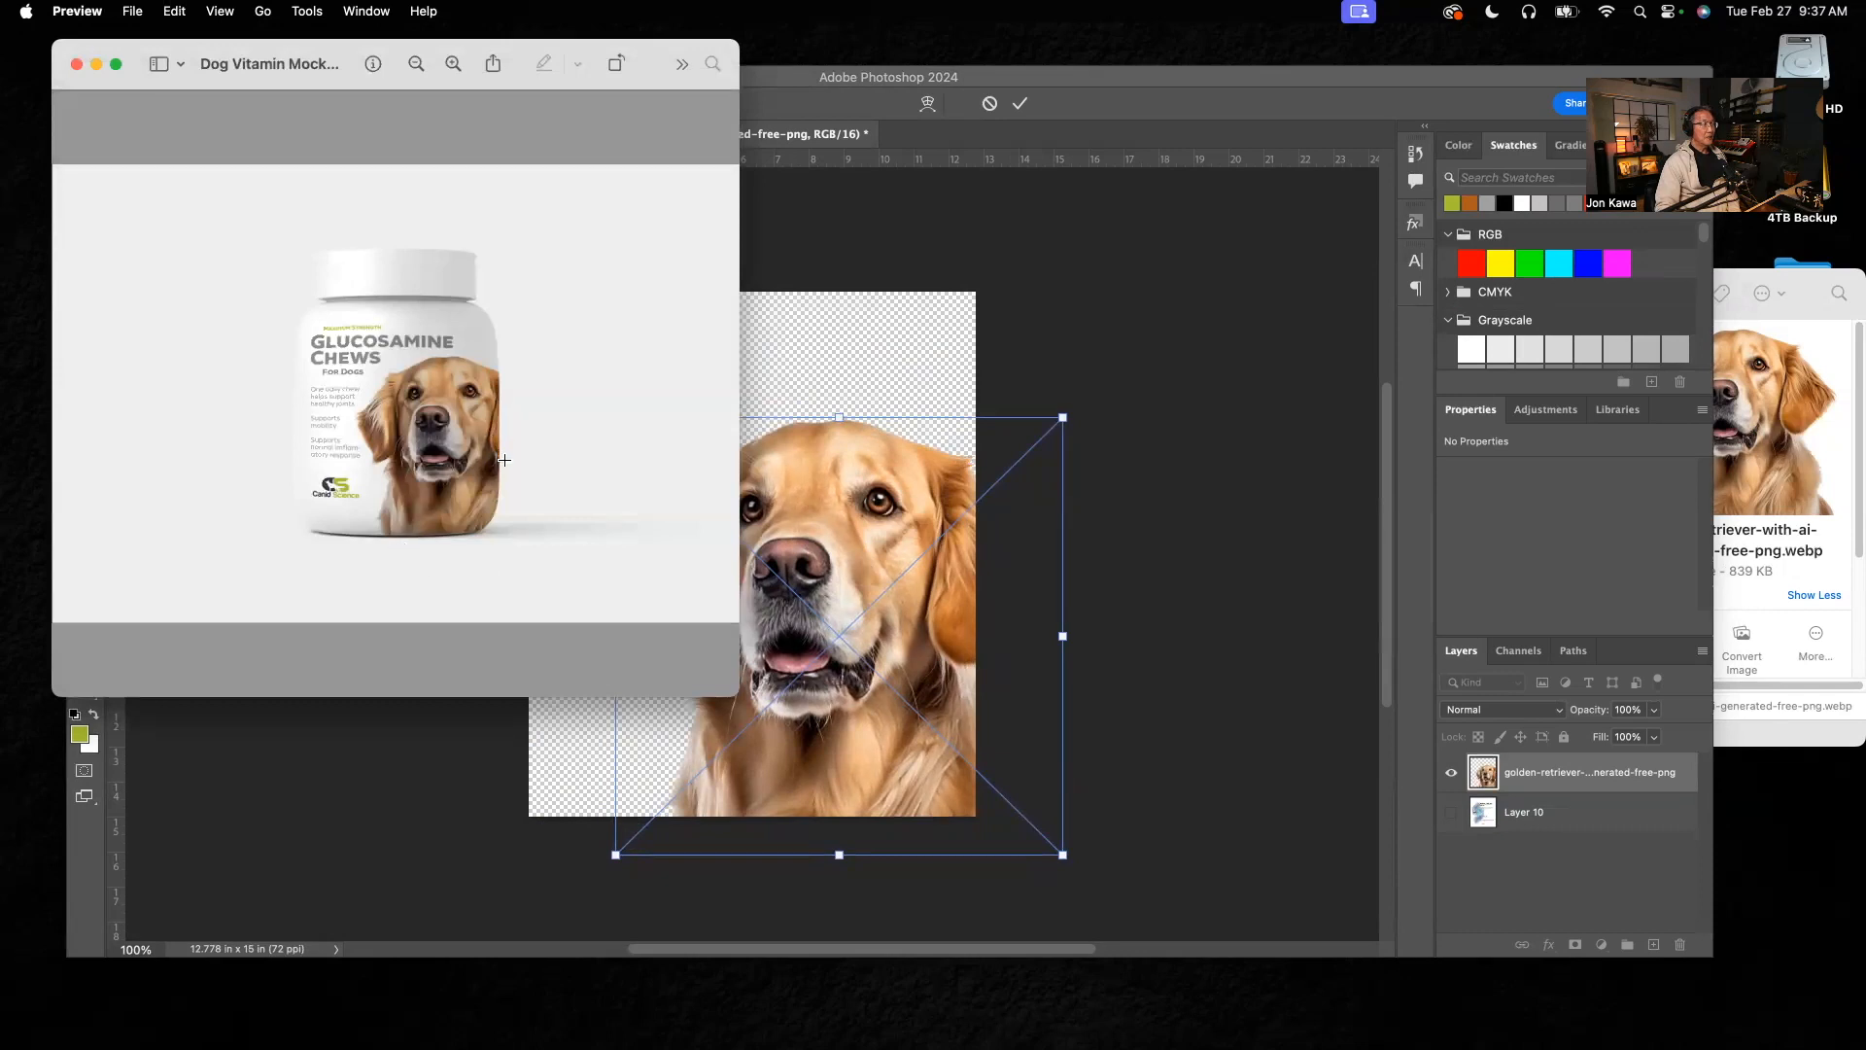
pyautogui.click(861, 509)
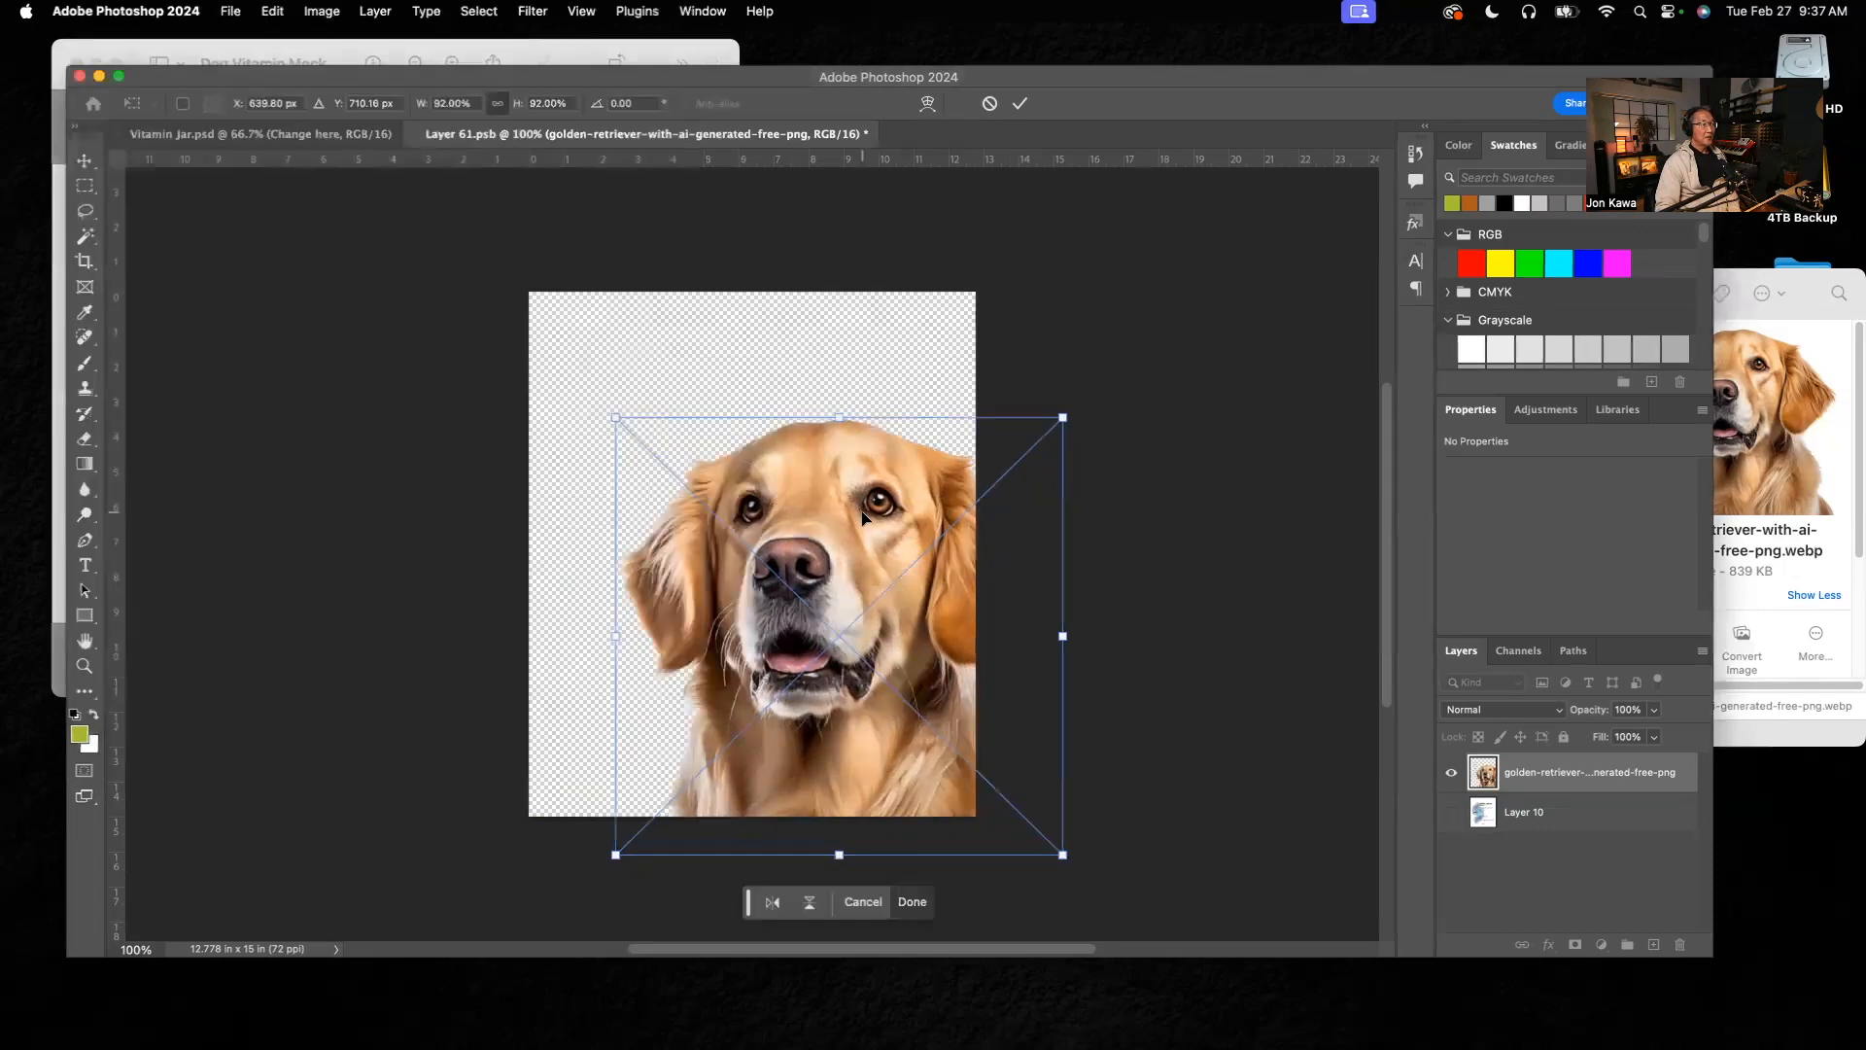
pyautogui.moveTo(849, 539); pyautogui.dragTo(862, 535)
# Step: Compare the dog photo with the reference mockup, nudge it slightly up and toward the label's right edge, and commit the placement
pyautogui.click(335, 55)
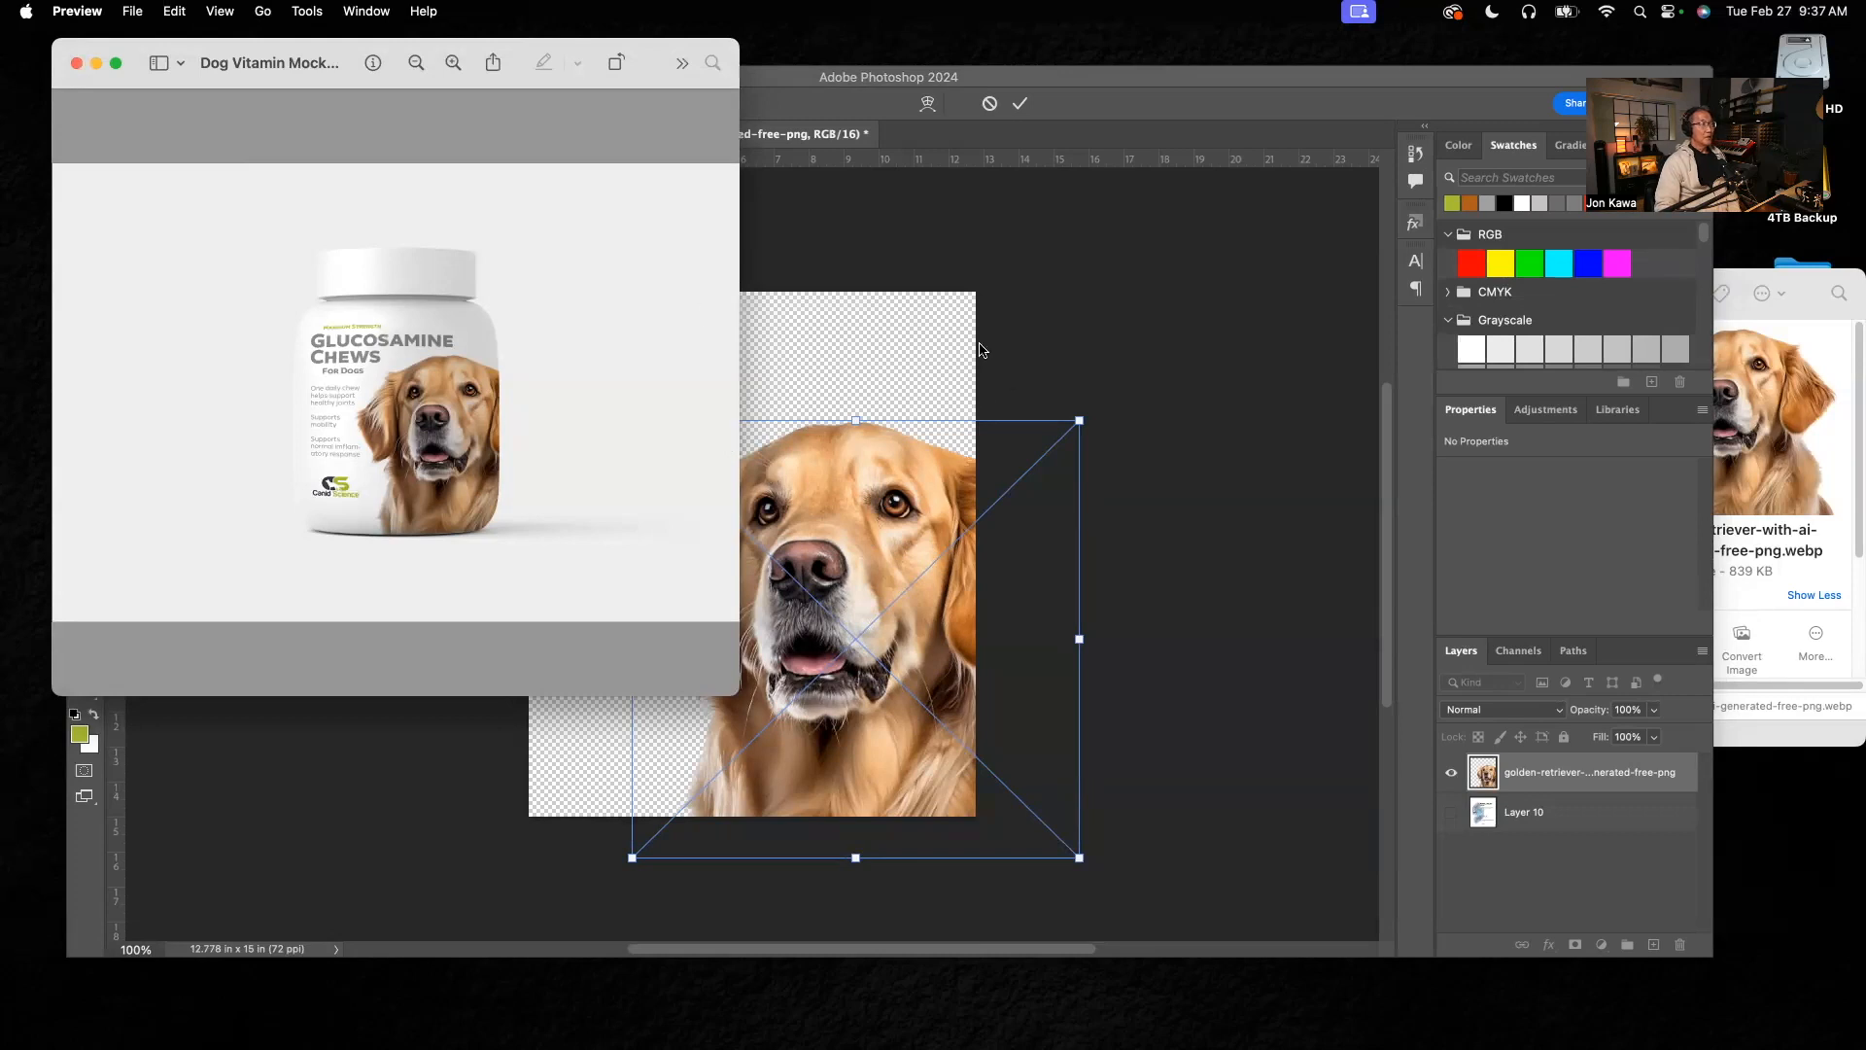
pyautogui.click(1036, 334)
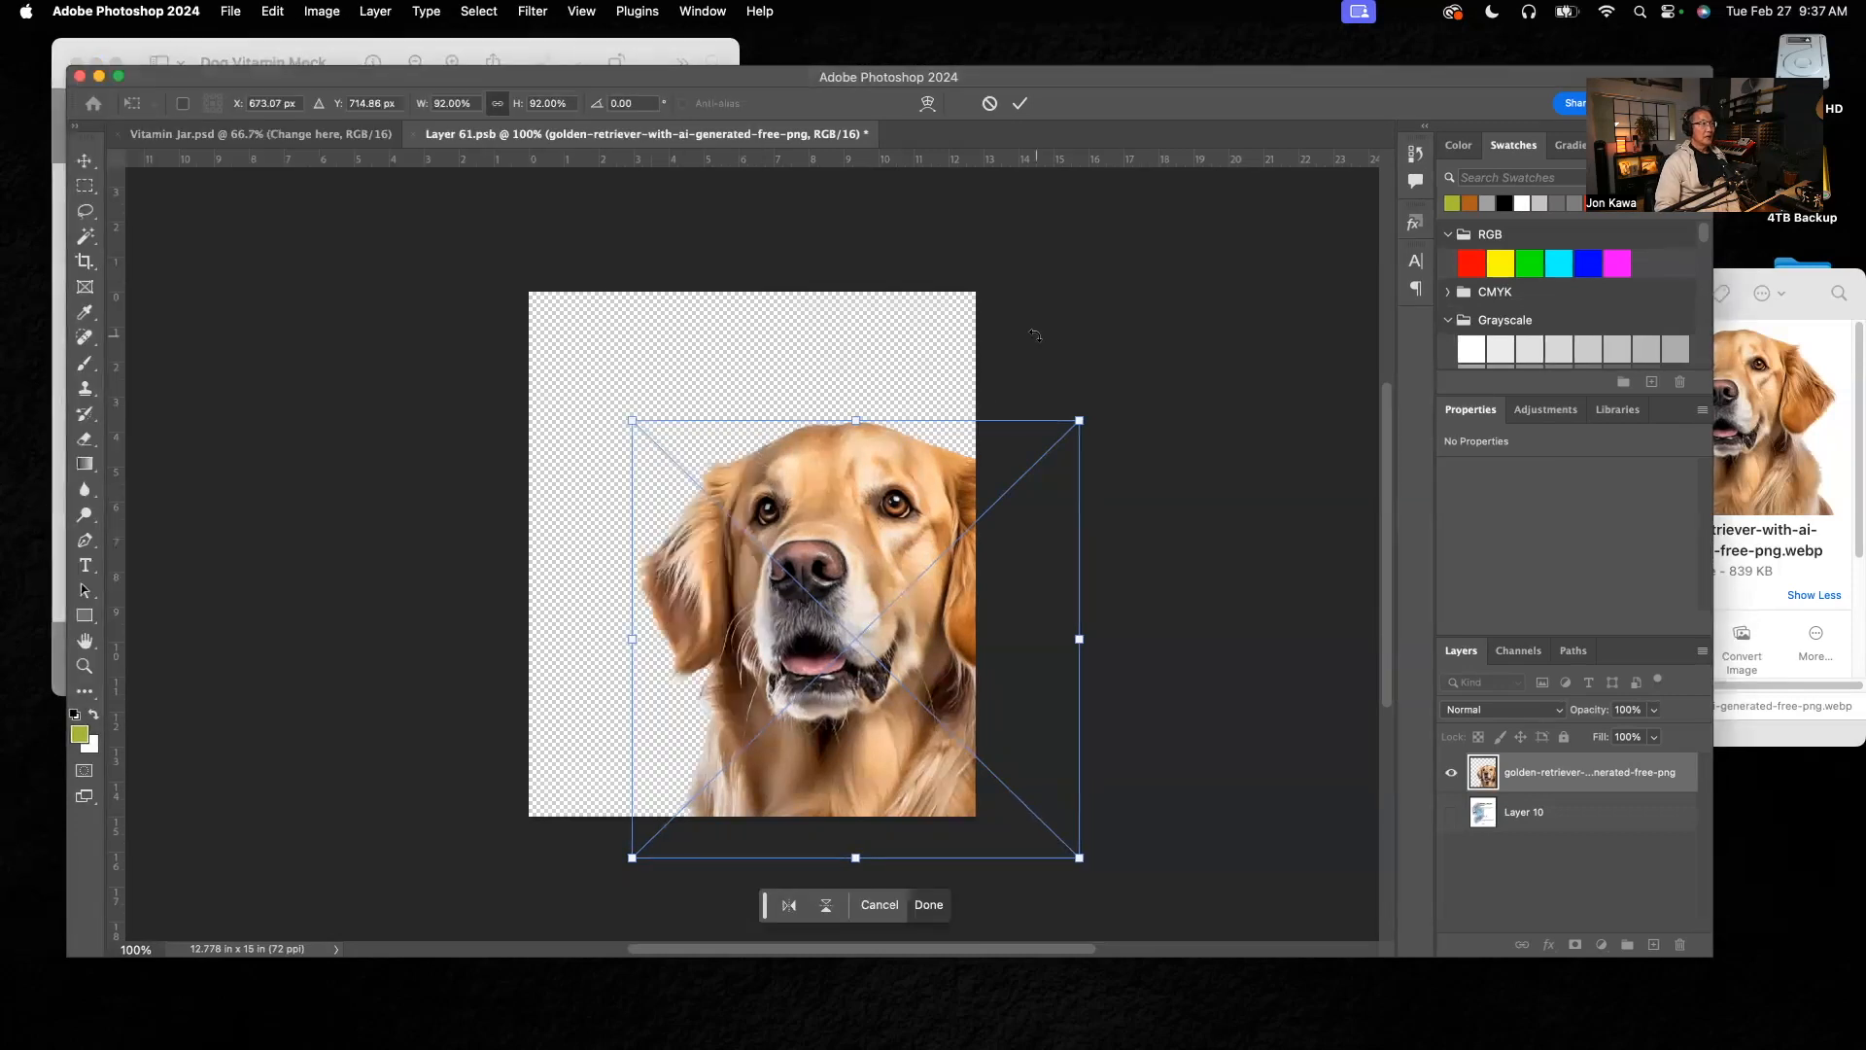
pyautogui.click(456, 55)
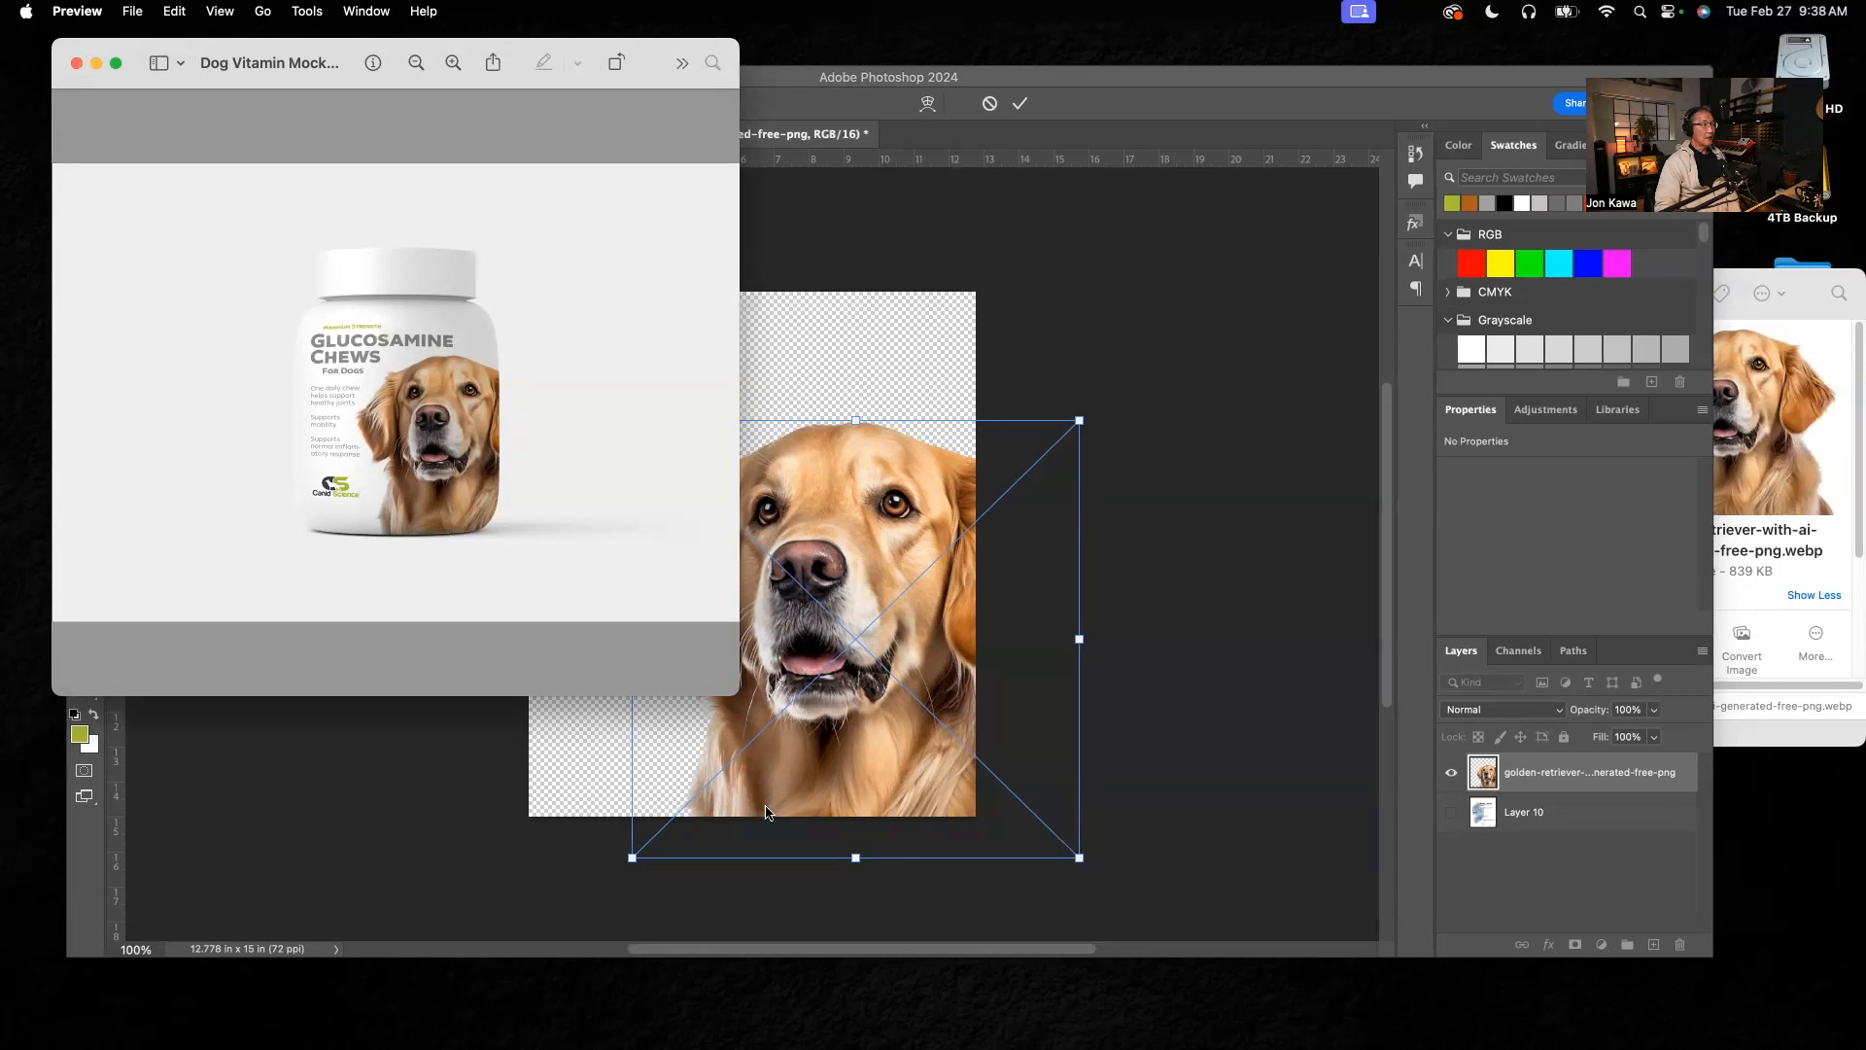
pyautogui.click(883, 746)
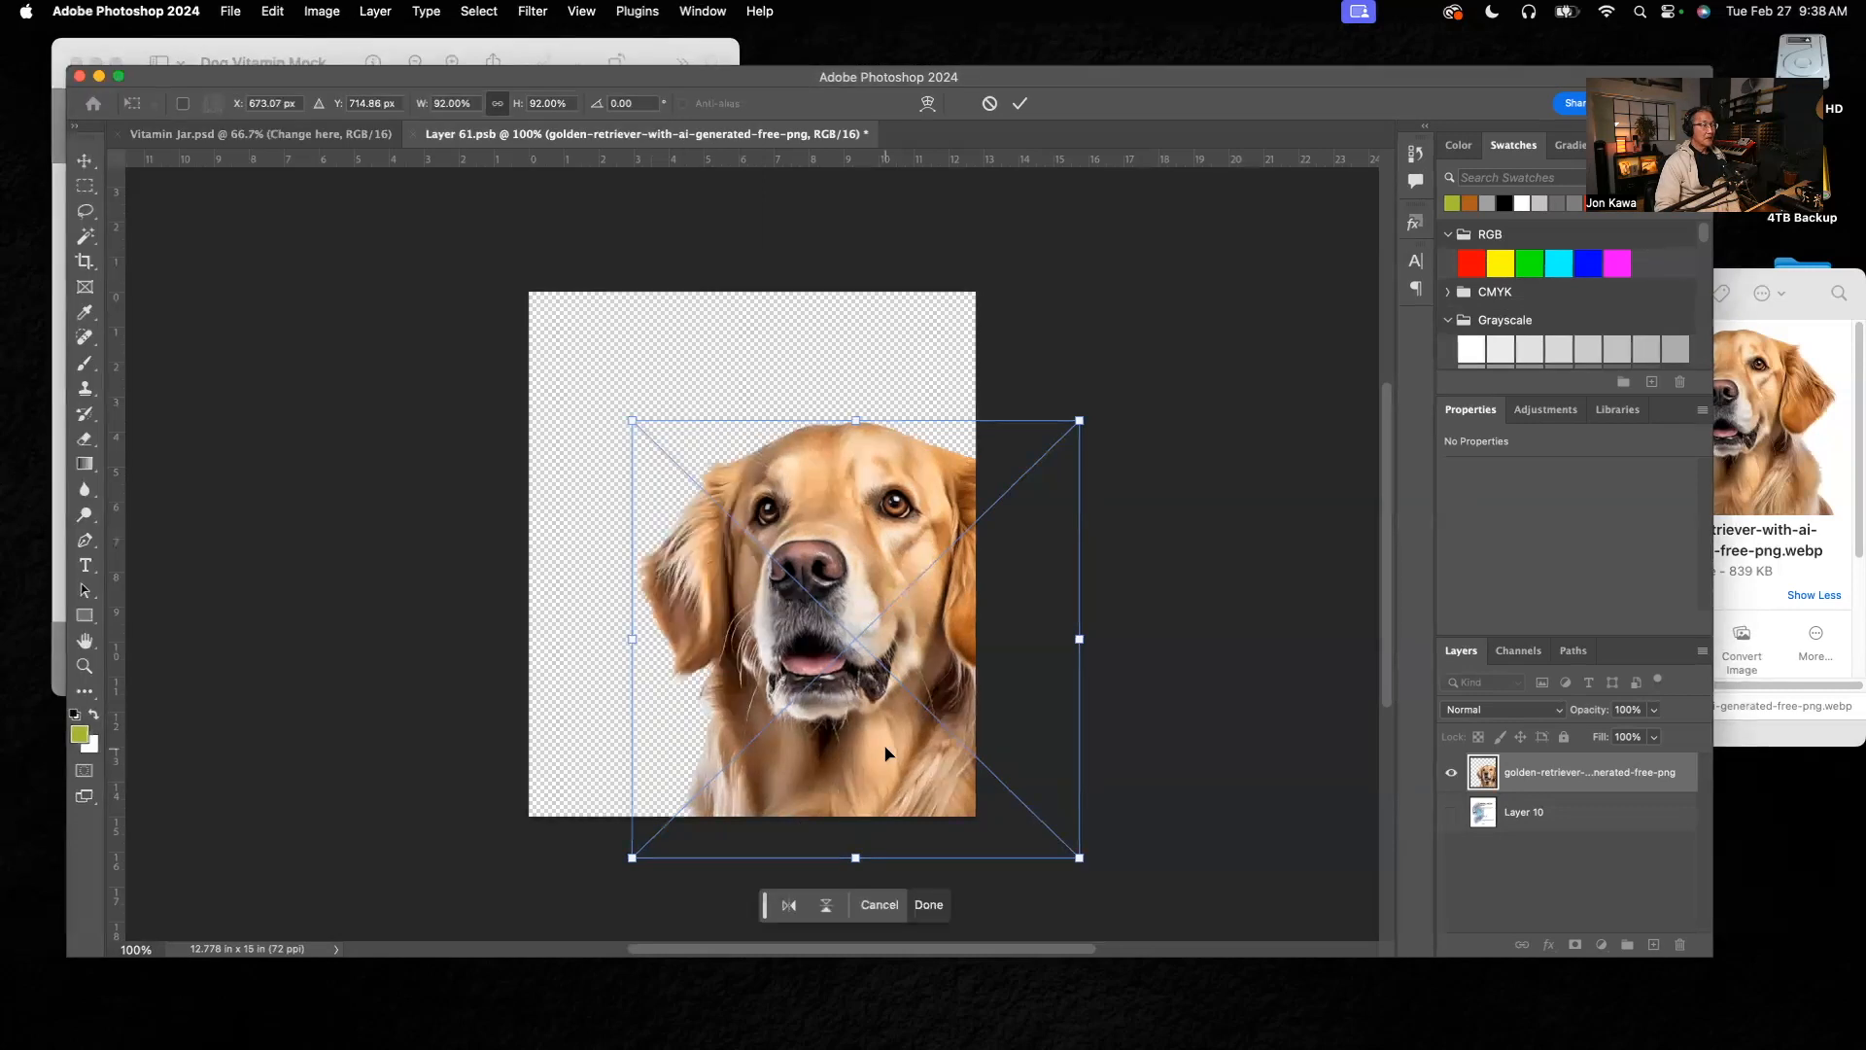
pyautogui.moveTo(885, 748); pyautogui.dragTo(892, 739)
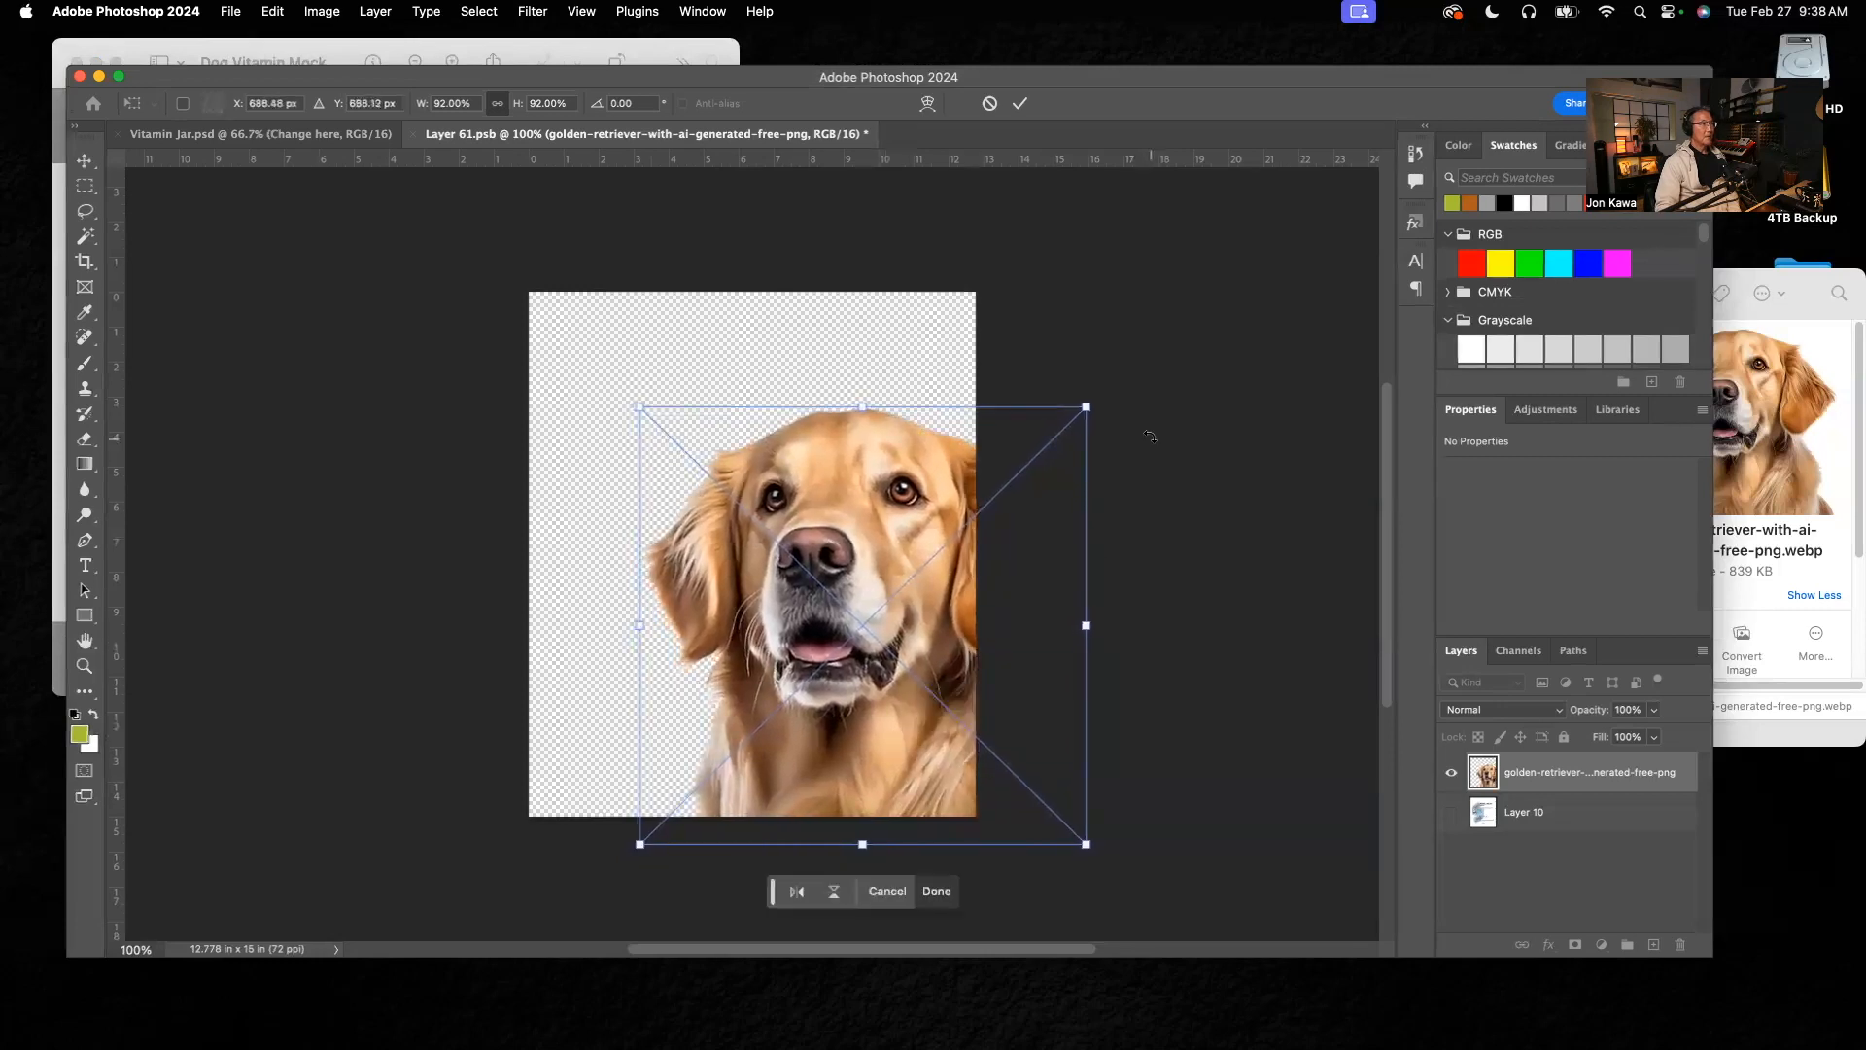
pyautogui.click(386, 50)
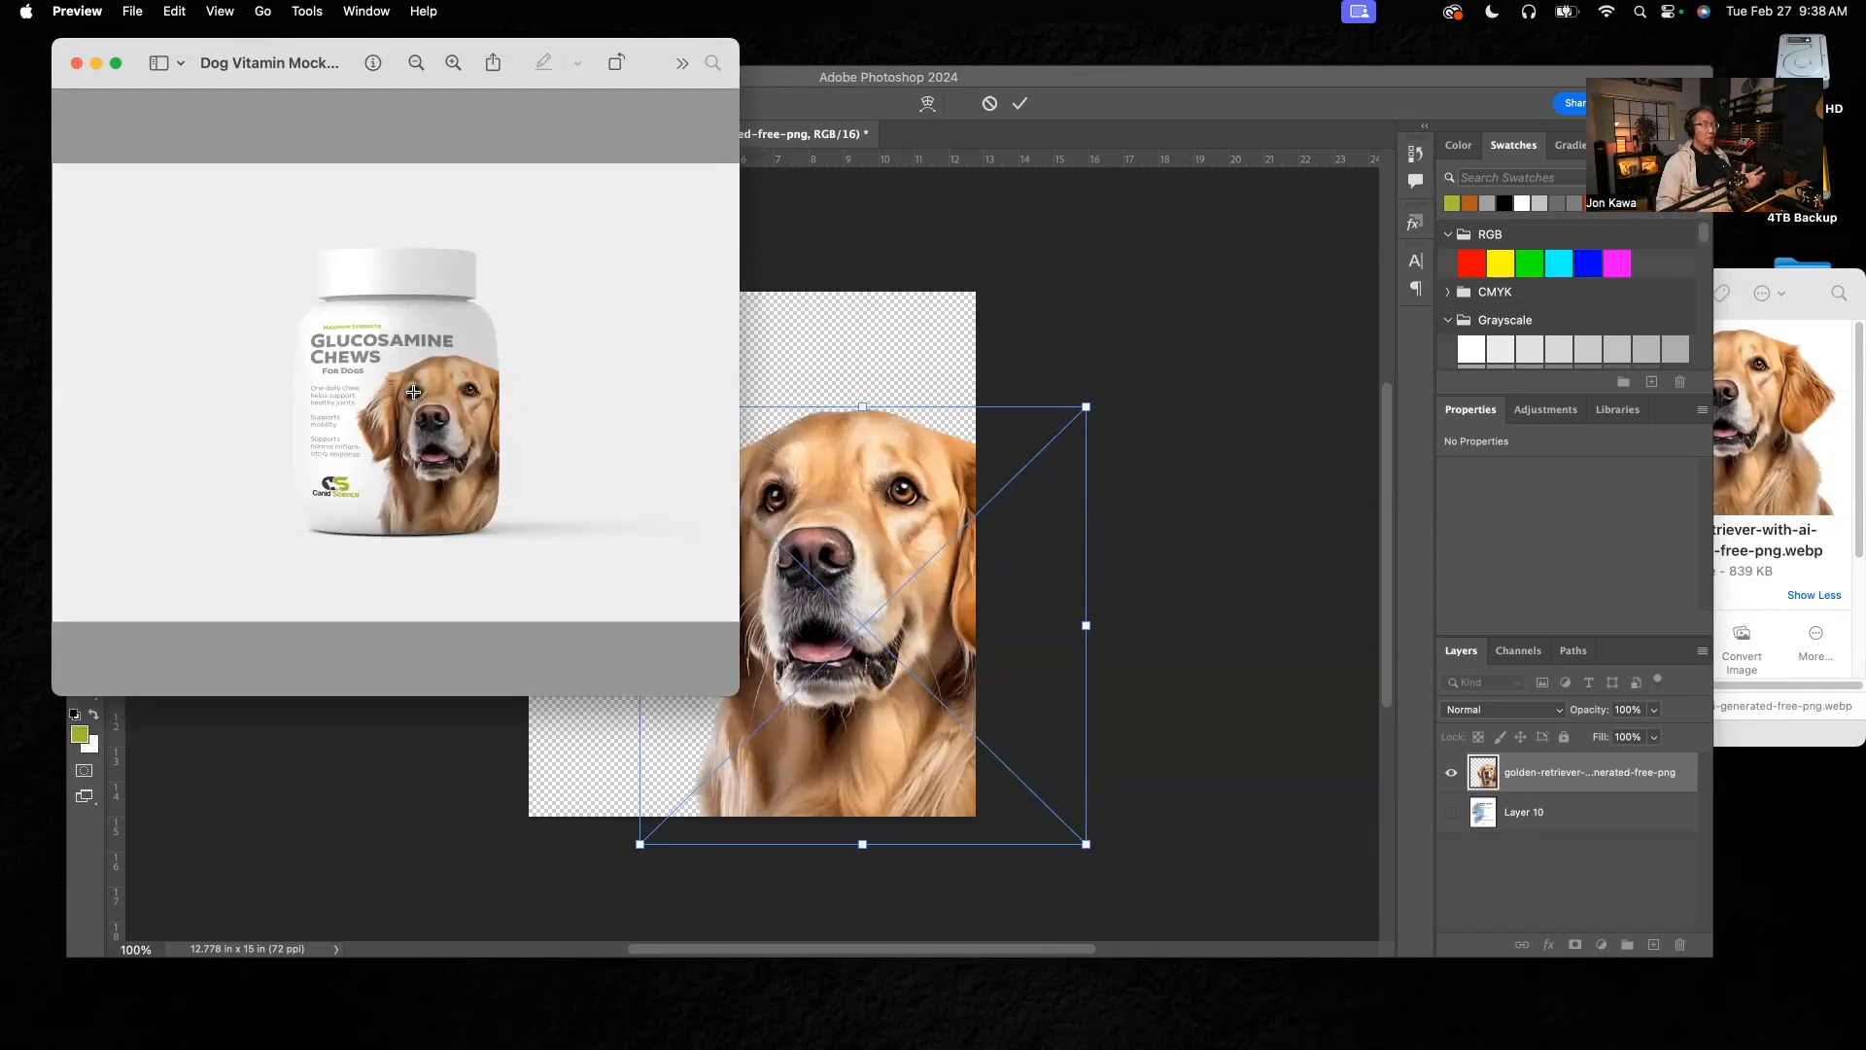
pyautogui.click(831, 261)
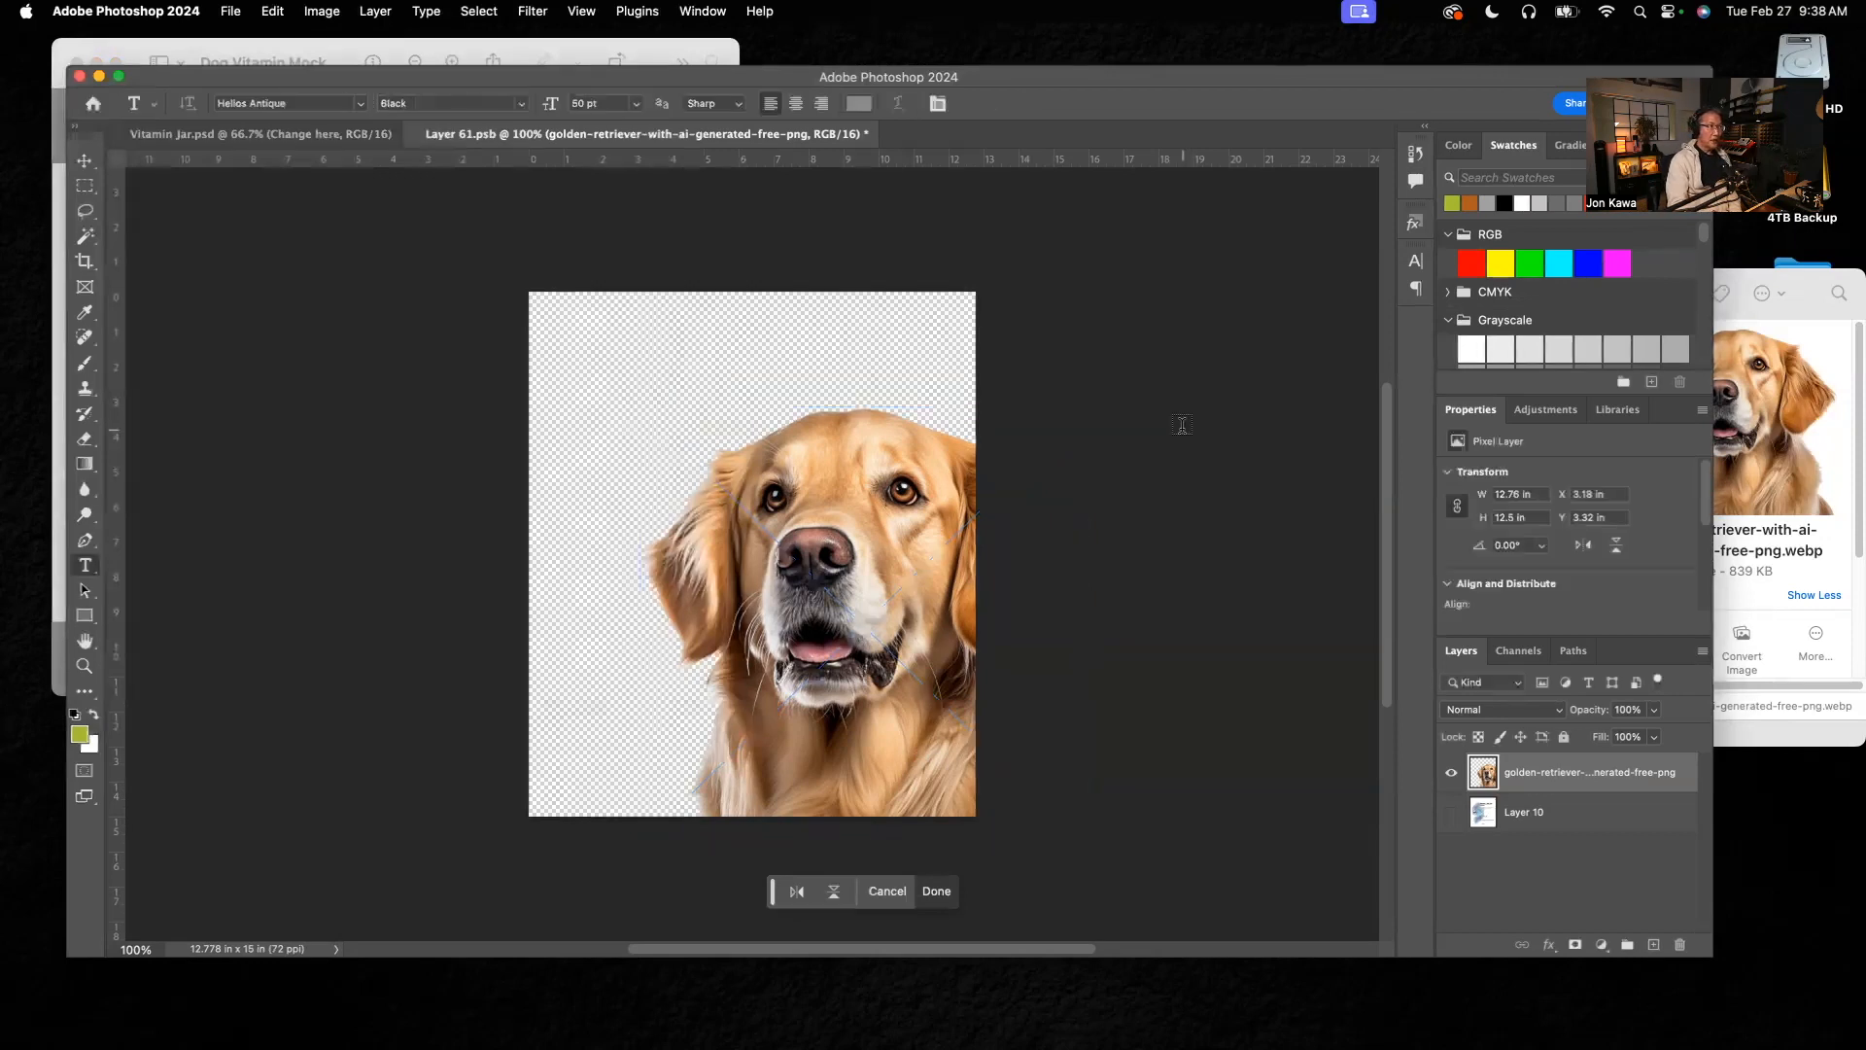
# Step: Check the reference mockup and start a point text line above the dog's head in Helios Antique Black
pyautogui.press('t')
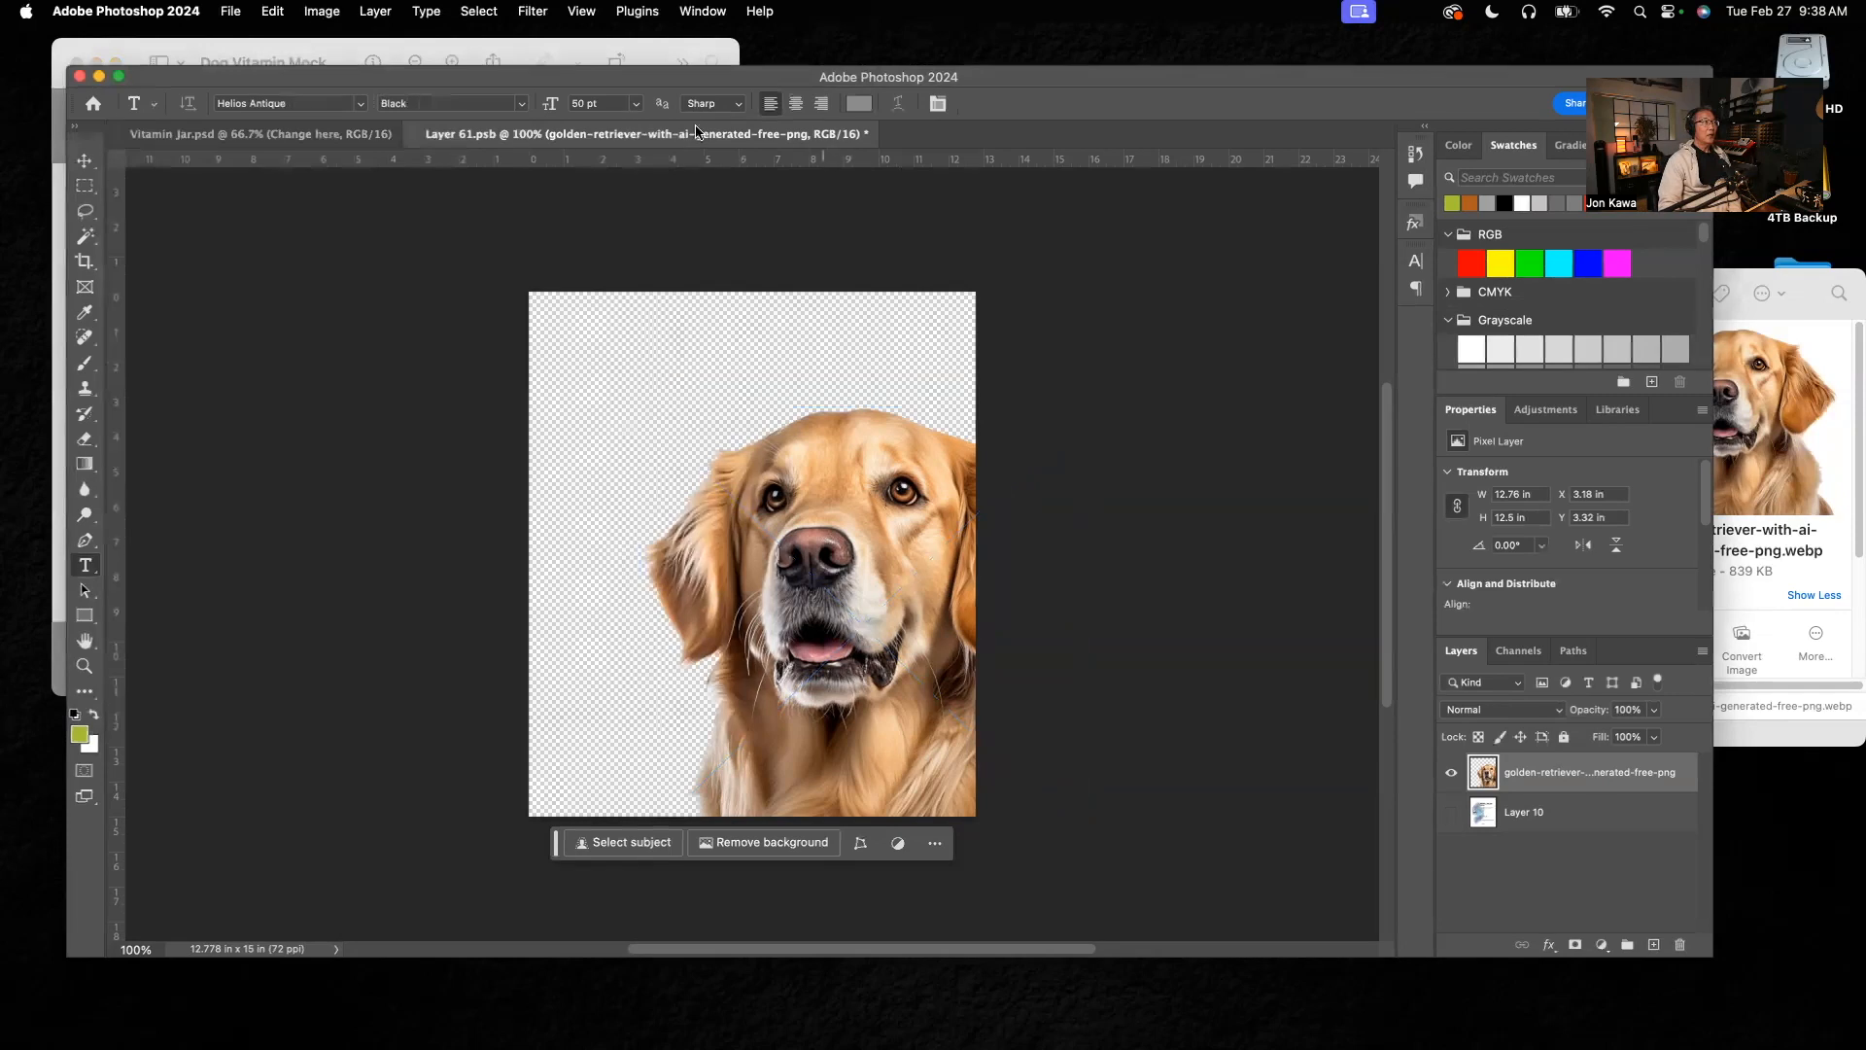
pyautogui.click(583, 52)
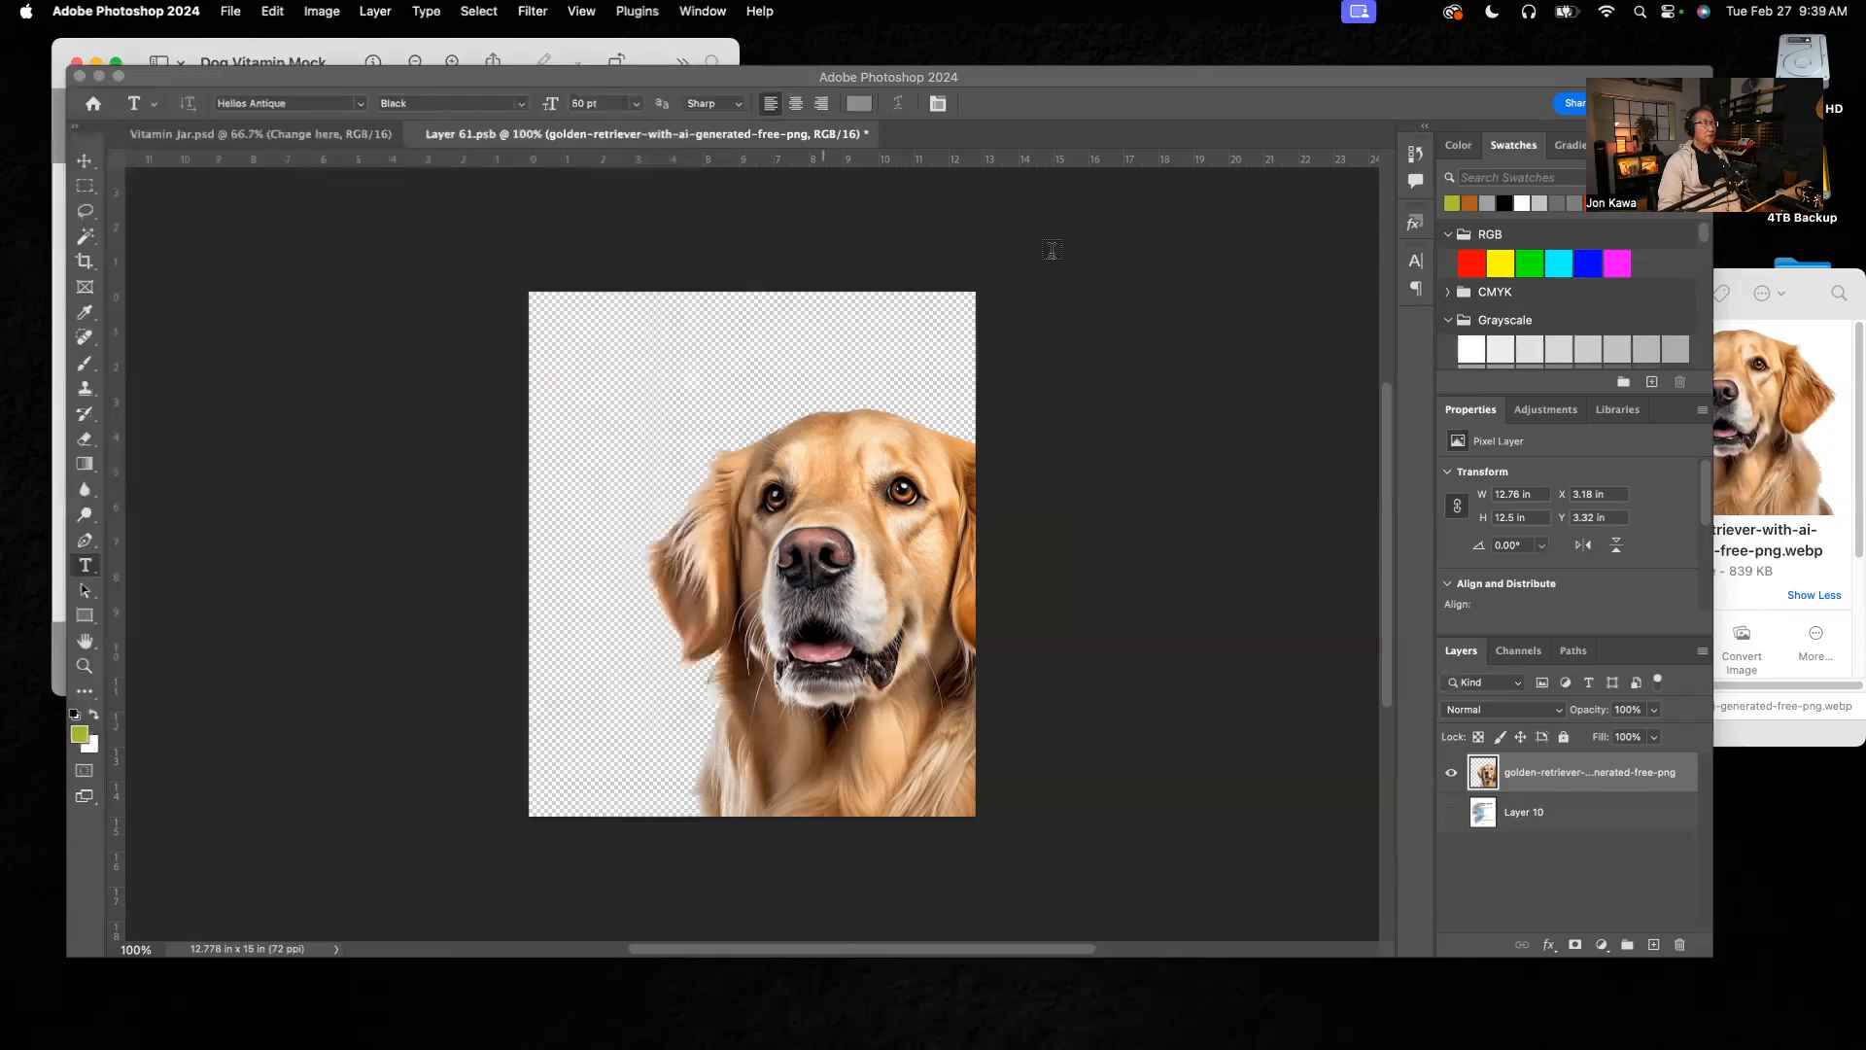
pyautogui.click(1054, 261)
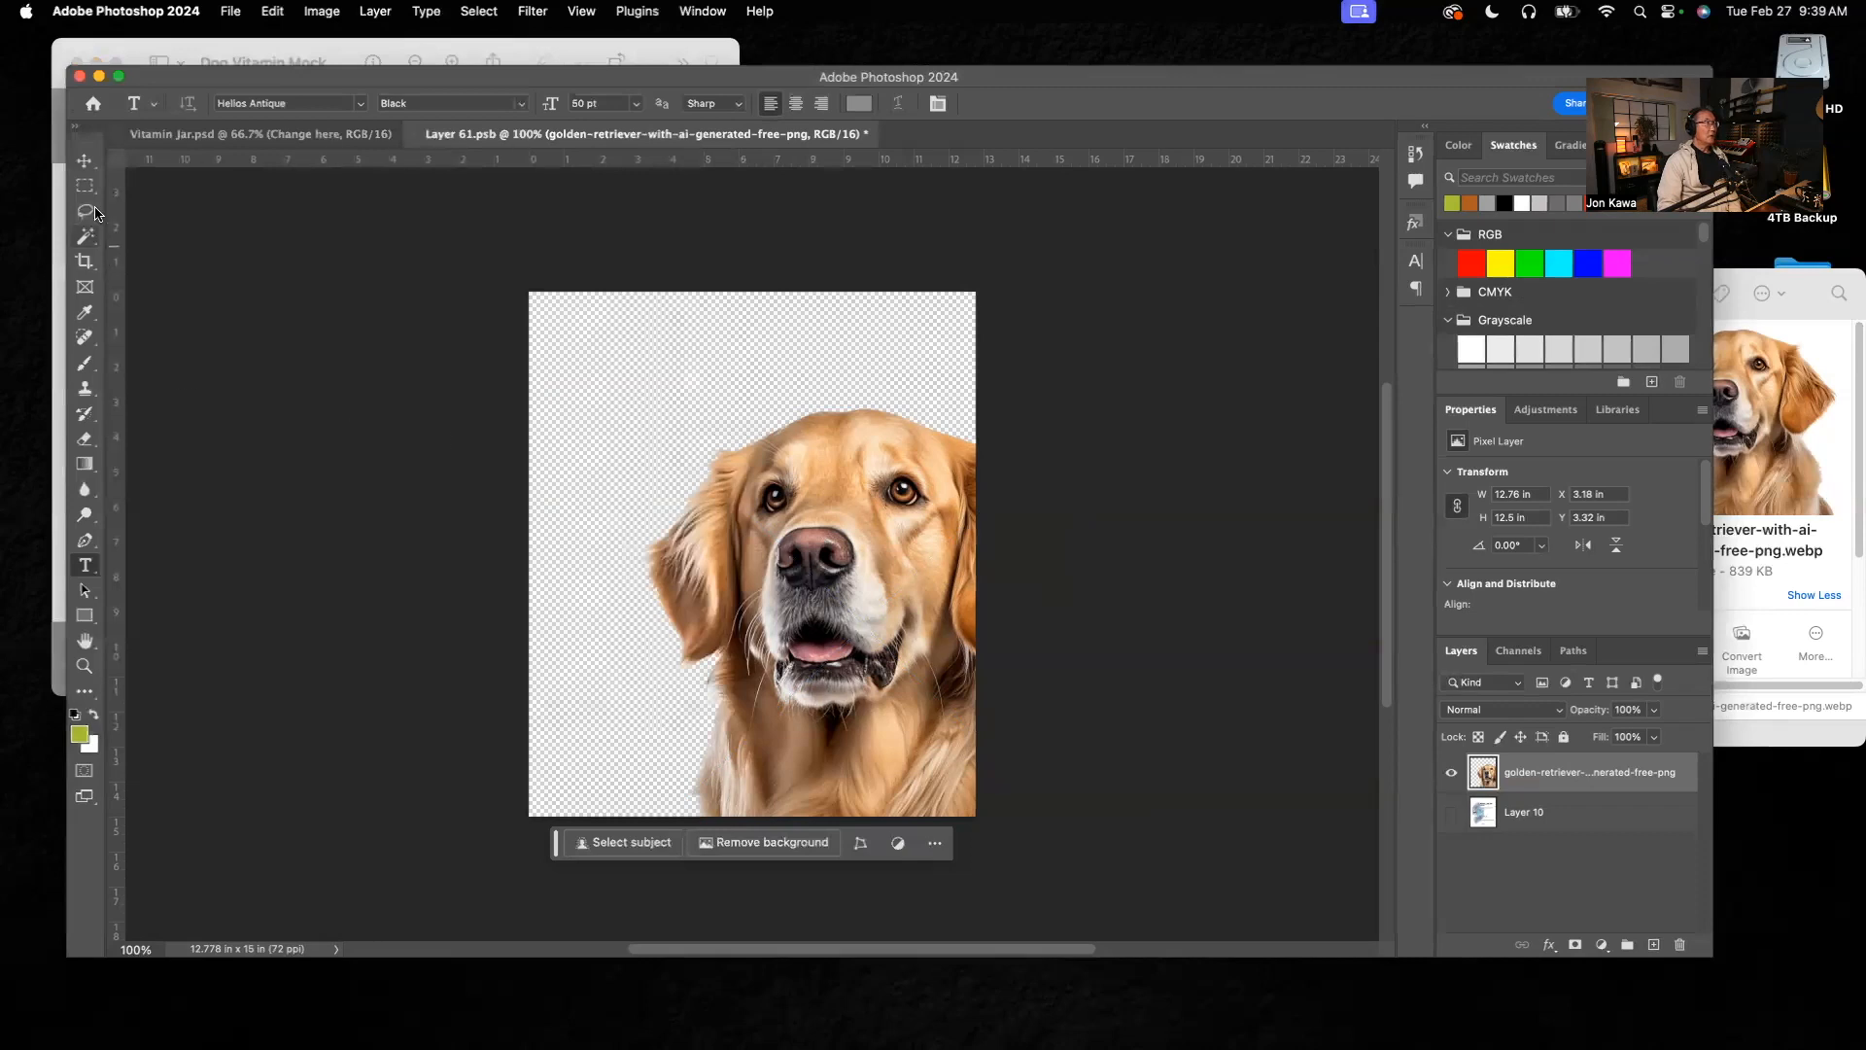
pyautogui.click(84, 160)
pyautogui.click(85, 566)
pyautogui.click(638, 347)
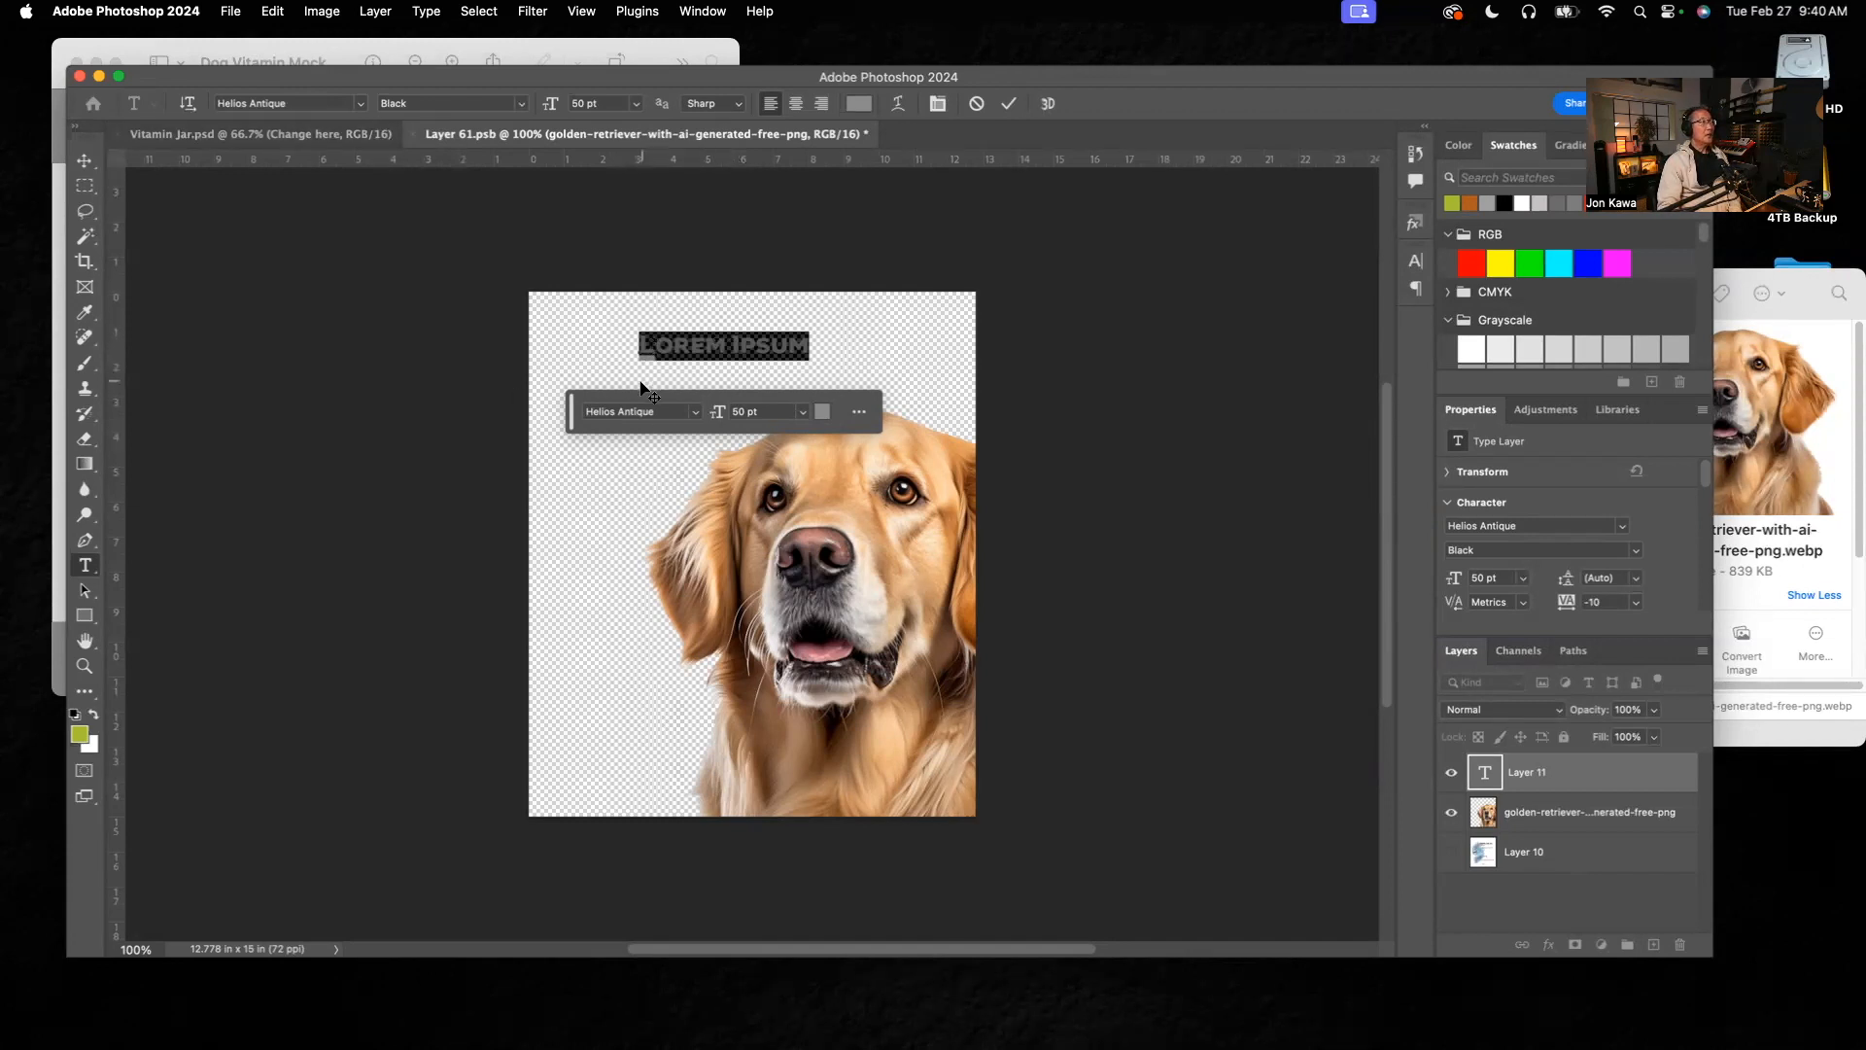
pyautogui.click(519, 104)
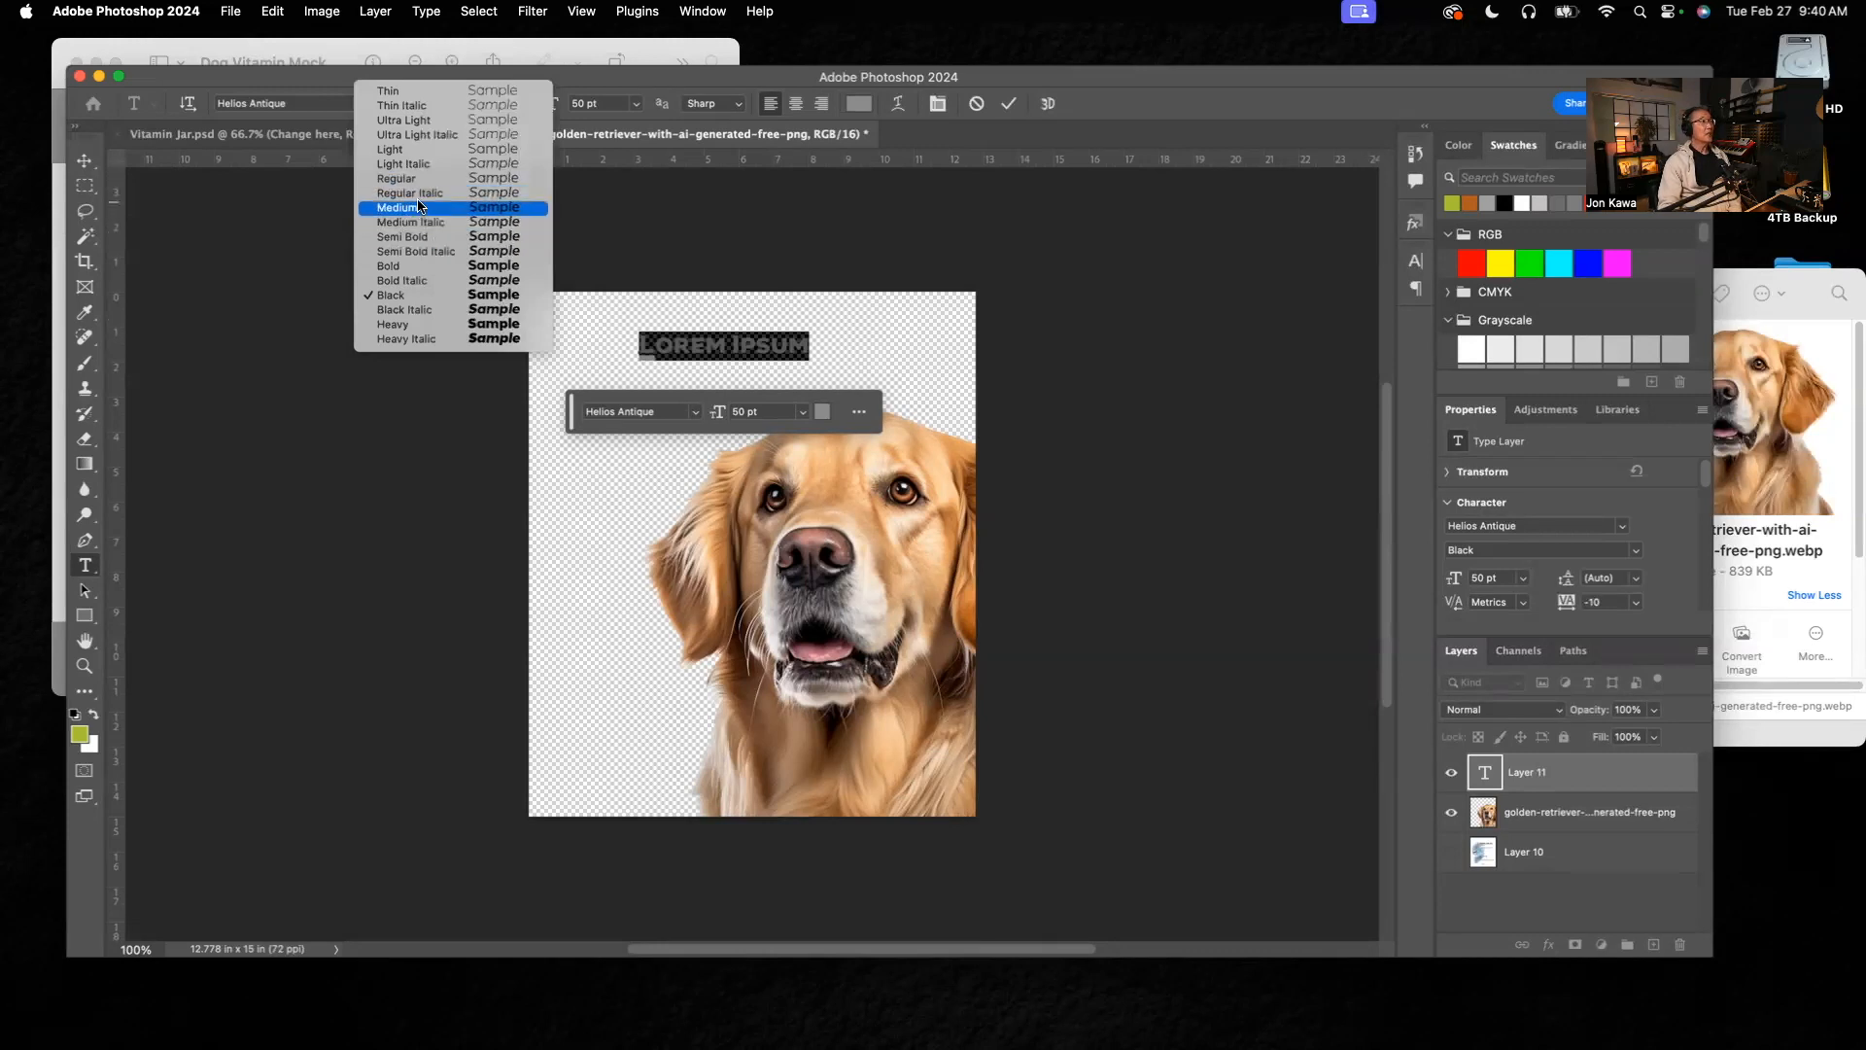
pyautogui.click(633, 207)
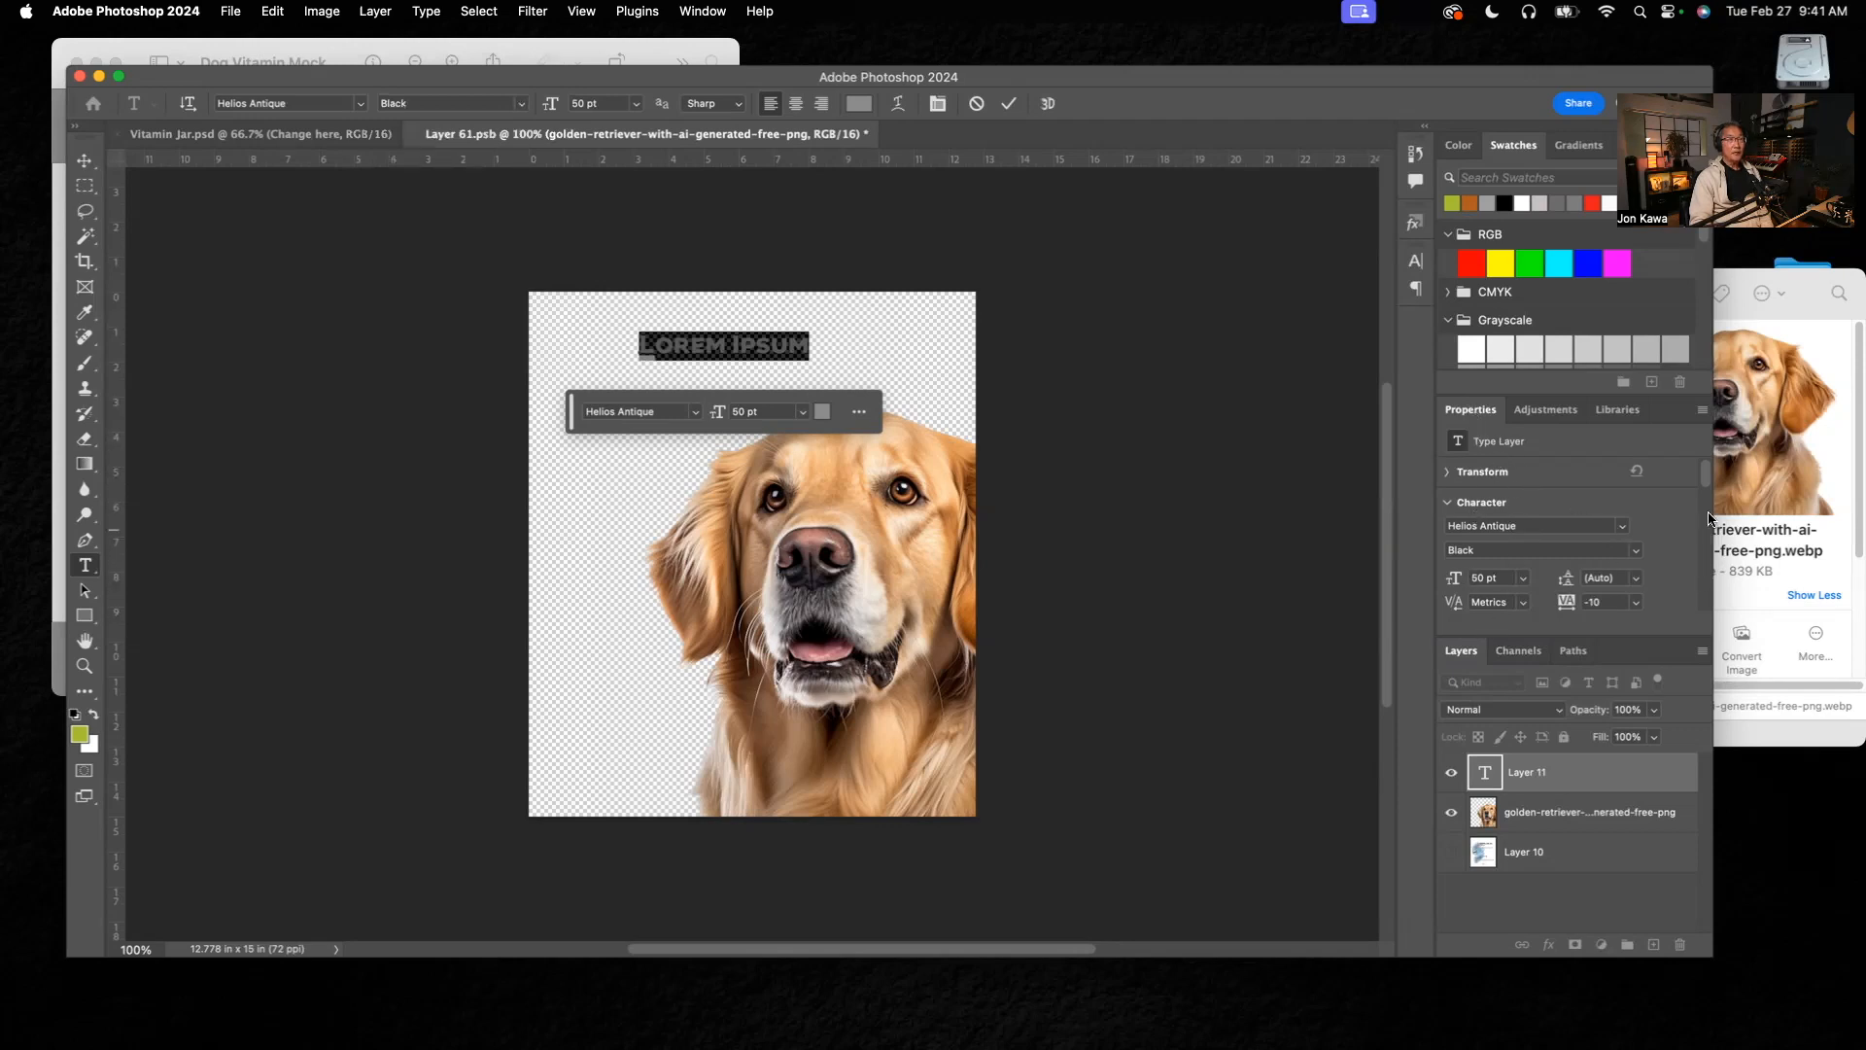
# Step: Set the placeholder heading's font size to 85 pt
pyautogui.scroll(-3, 1709, 530)
pyautogui.scroll(3, 1709, 530)
pyautogui.click(1483, 580)
pyautogui.write('85')
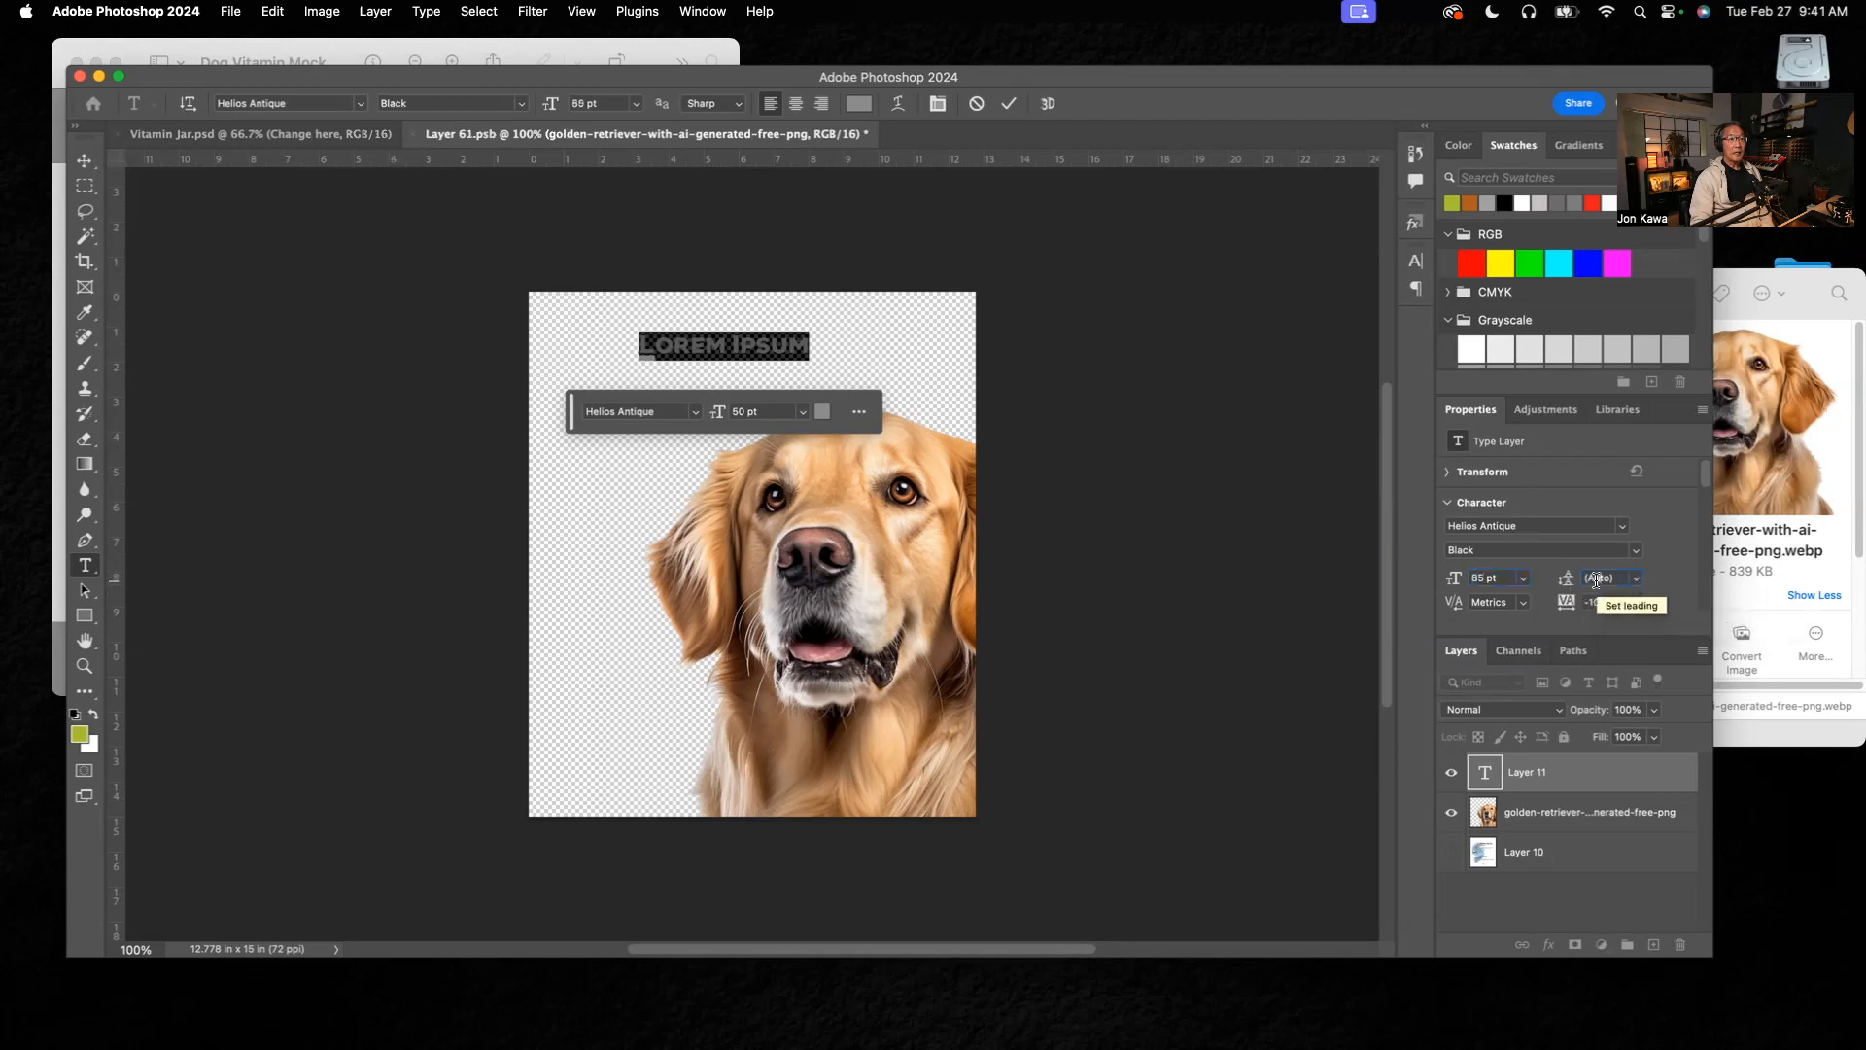
# Step: Try to set the placeholder heading's leading to 74 pt
pyautogui.click(1595, 581)
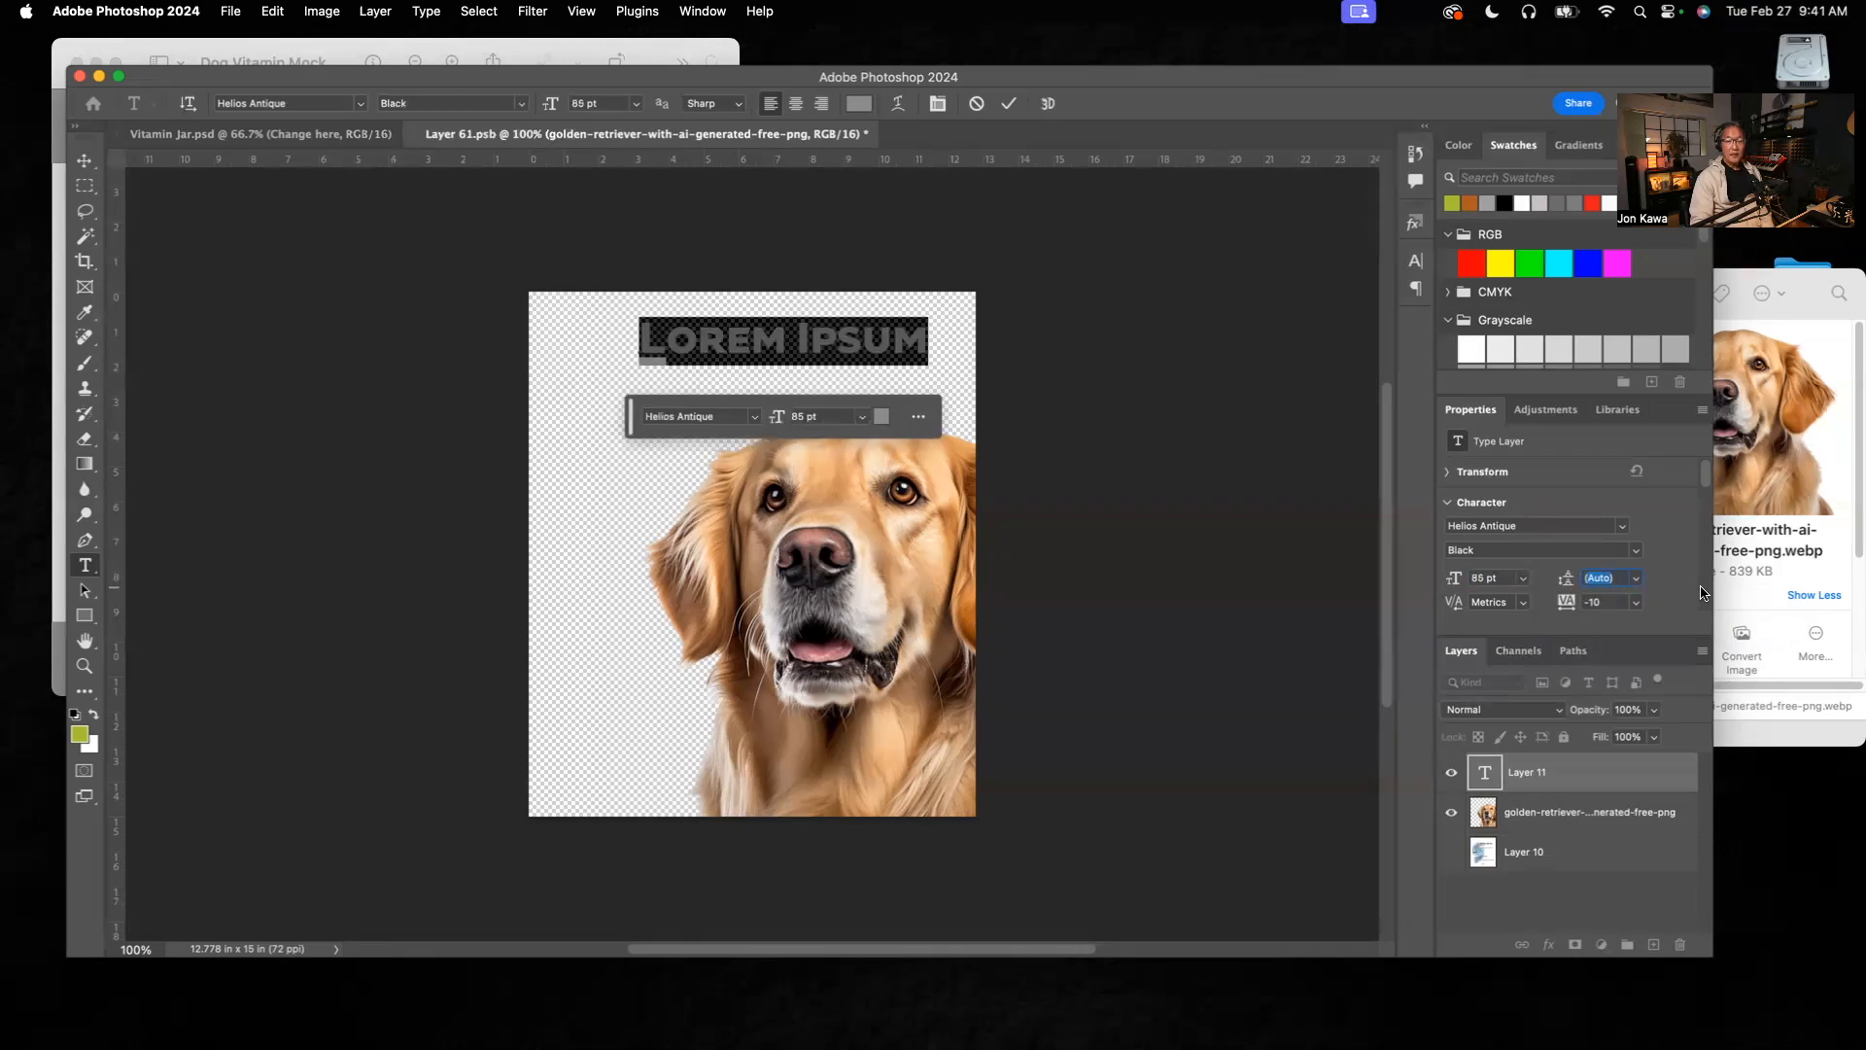
pyautogui.write('74')
pyautogui.press('BackSpace')
pyautogui.press('BackSpace')
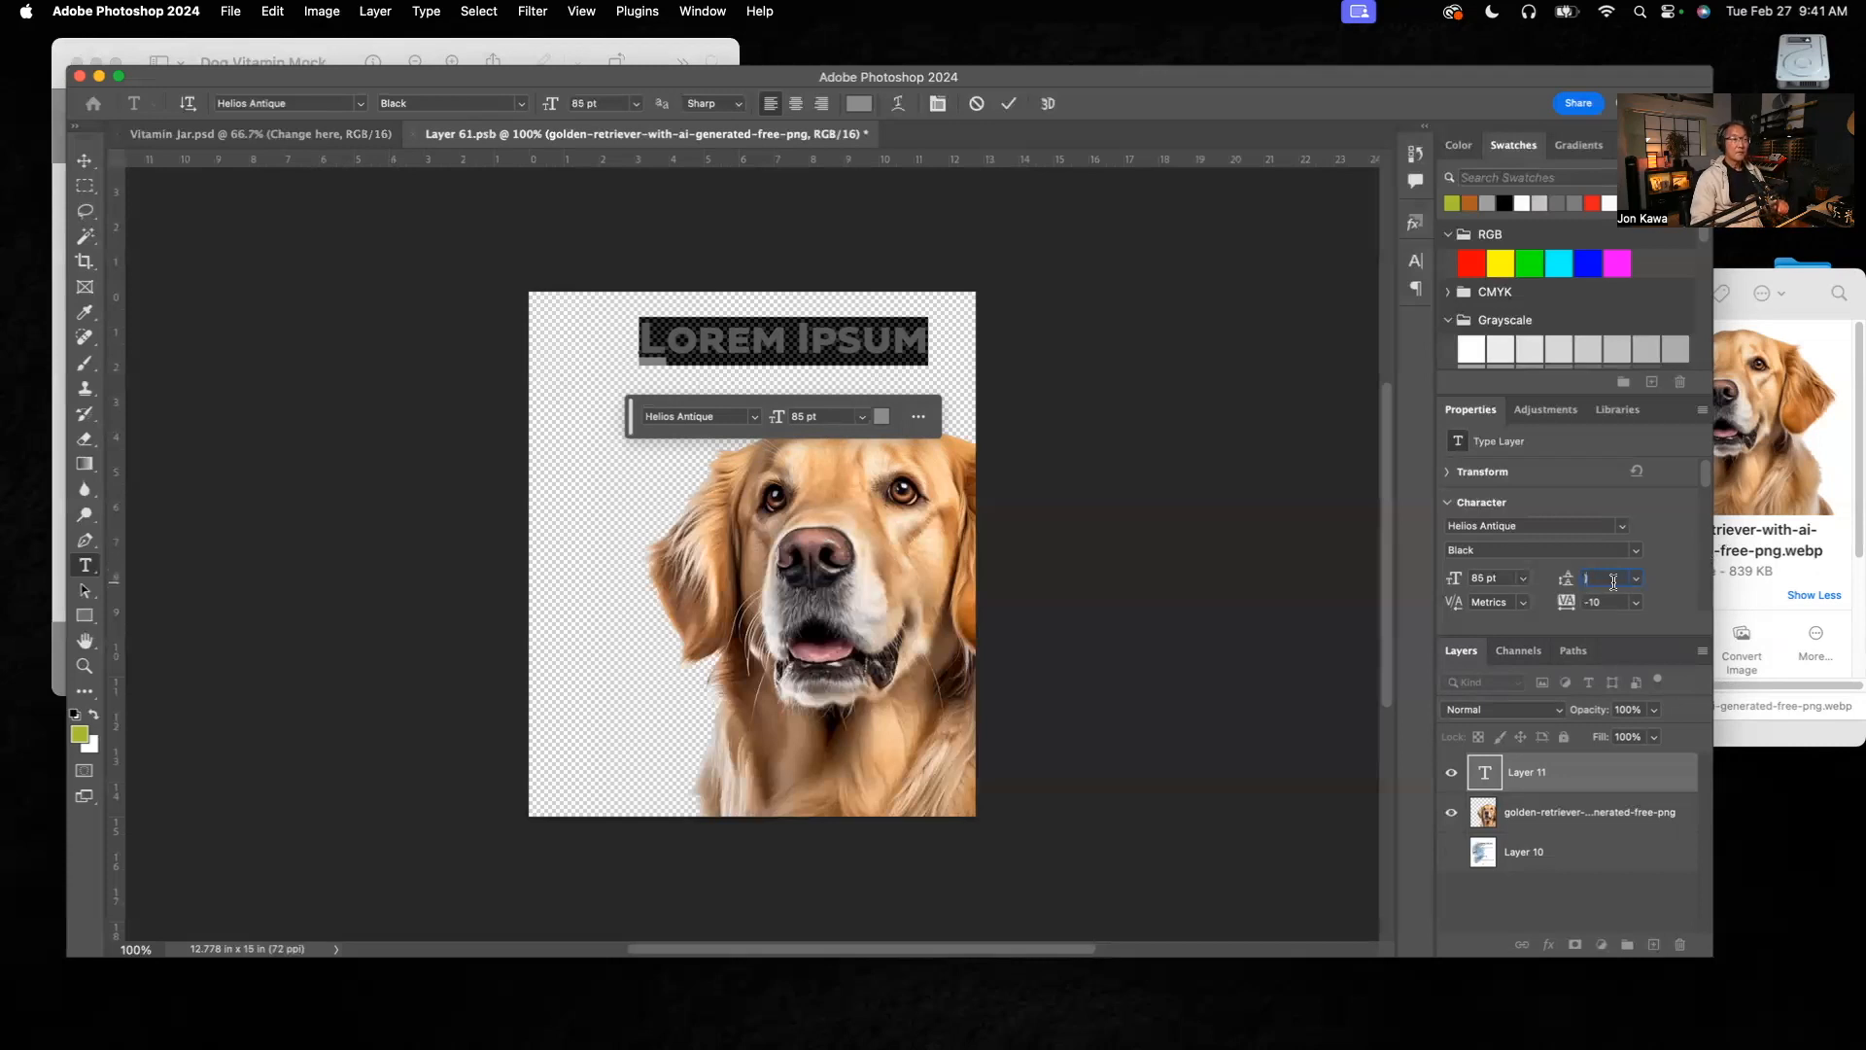
pyautogui.write('74')
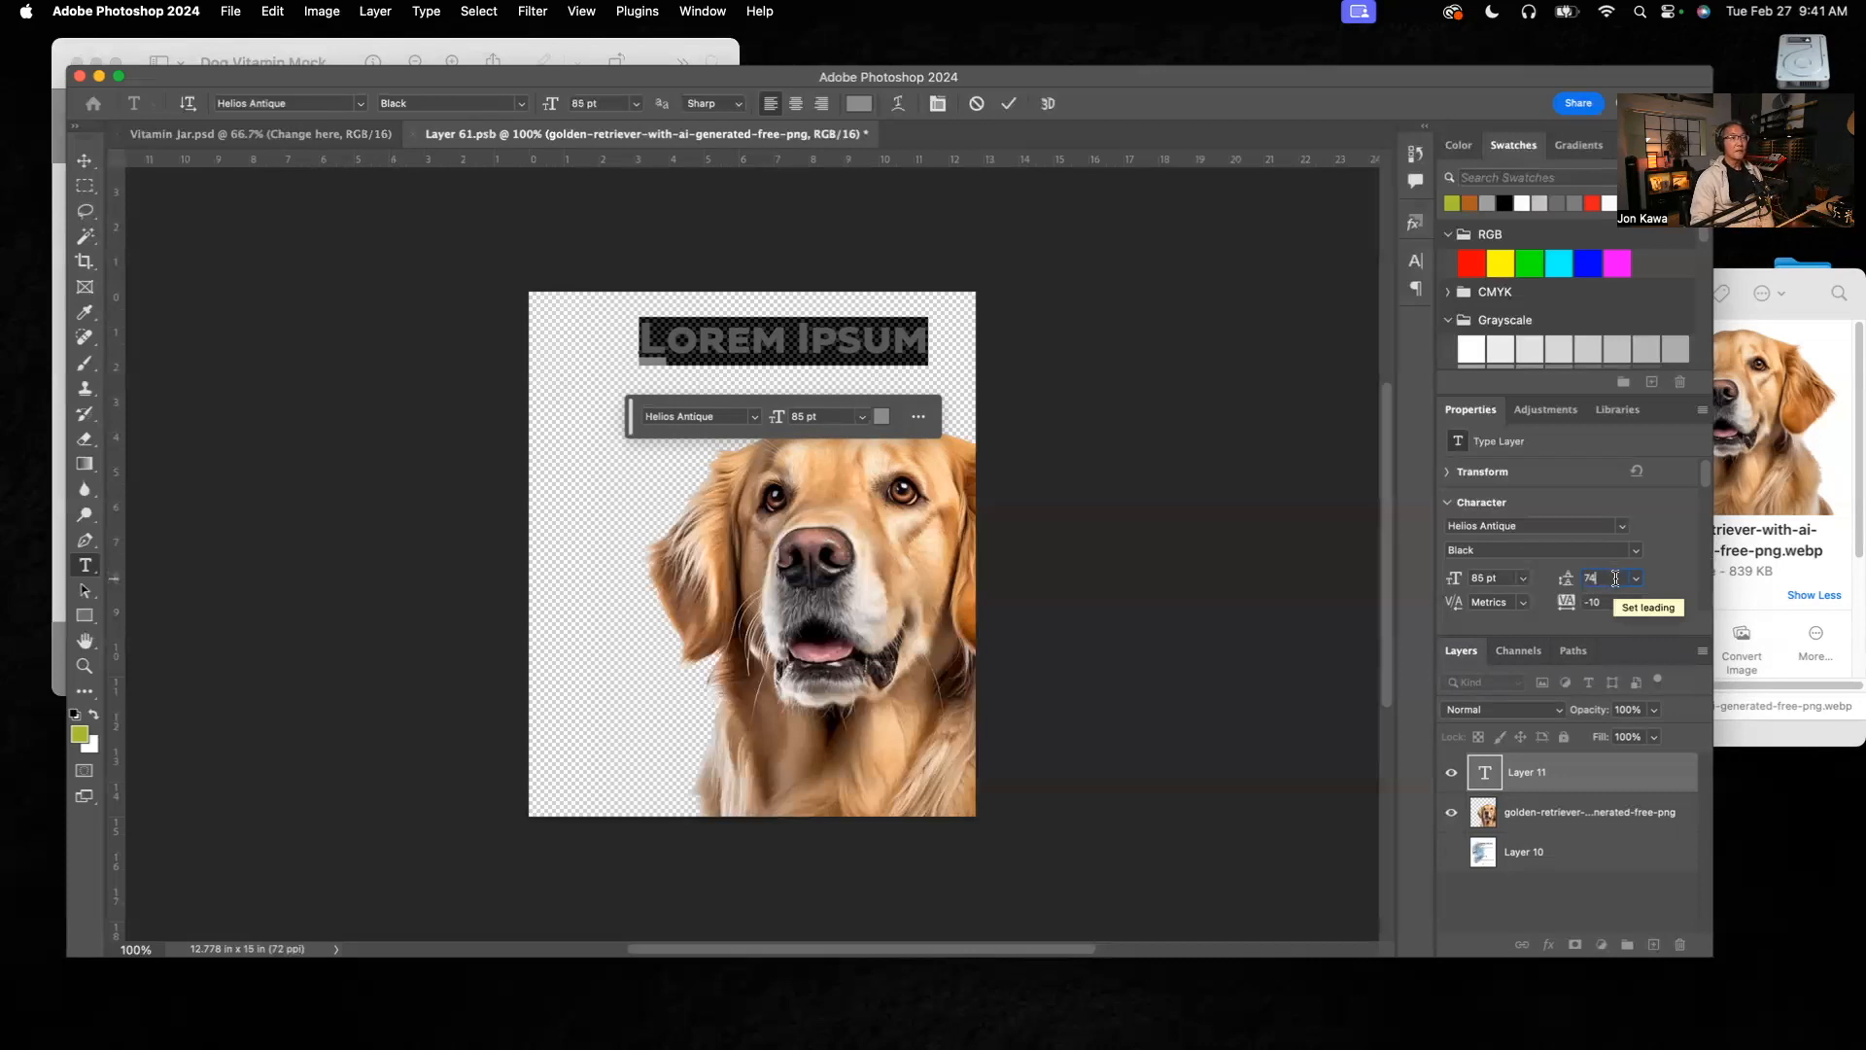
pyautogui.click(909, 338)
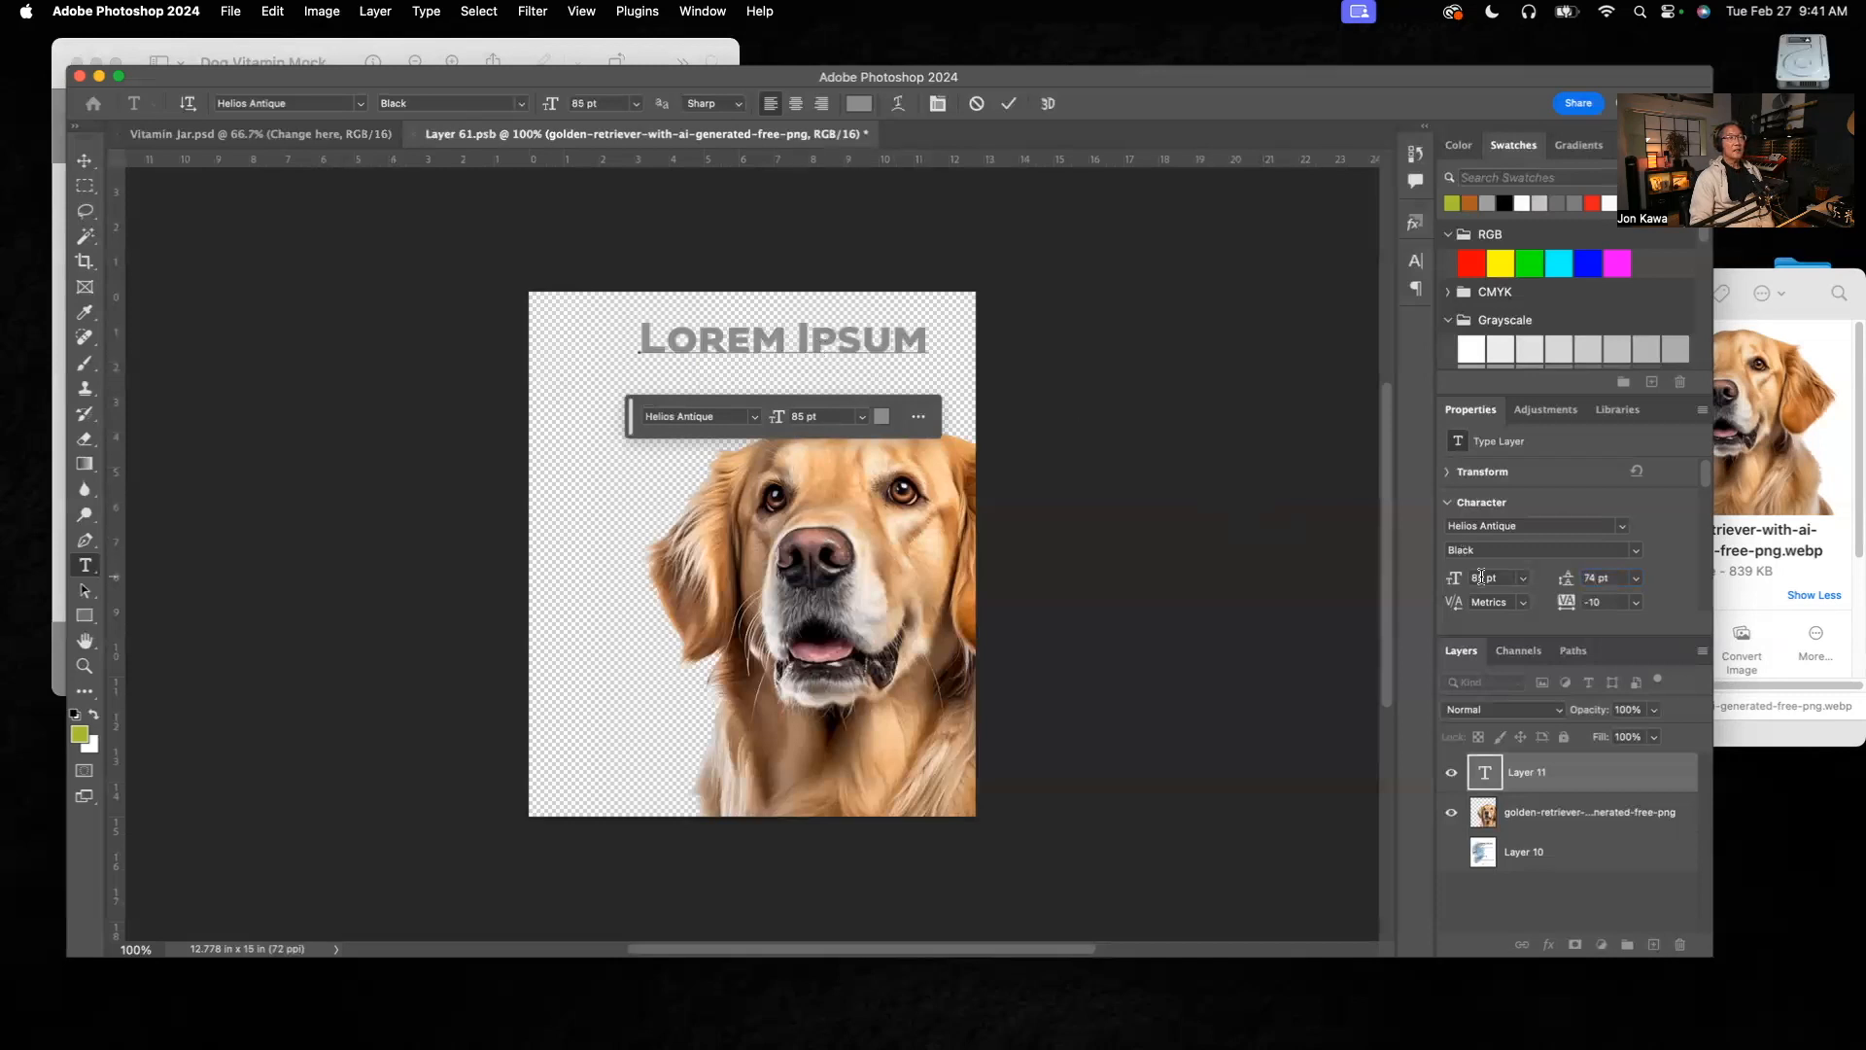
# Step: Replace the placeholder heading text with "Glucosamine Chews" on two lines
pyautogui.moveTo(929, 340); pyautogui.dragTo(623, 330)
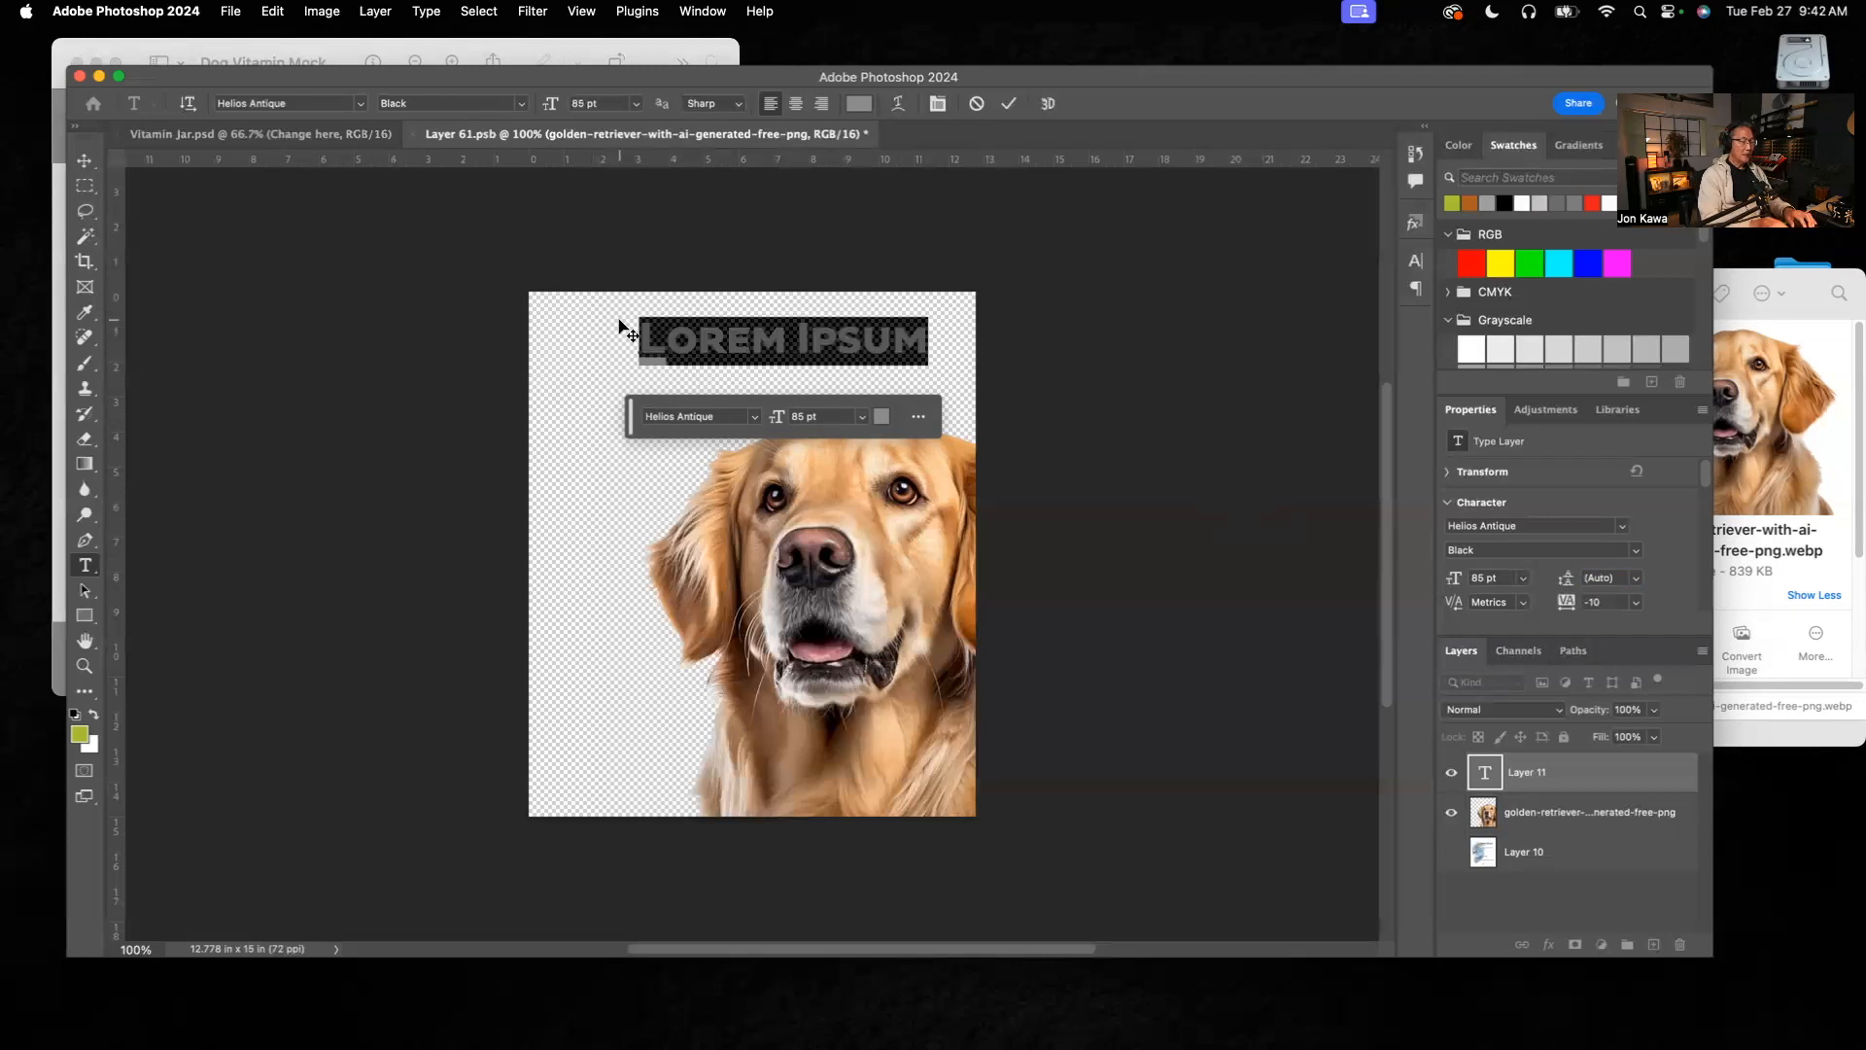
pyautogui.write('Glu')
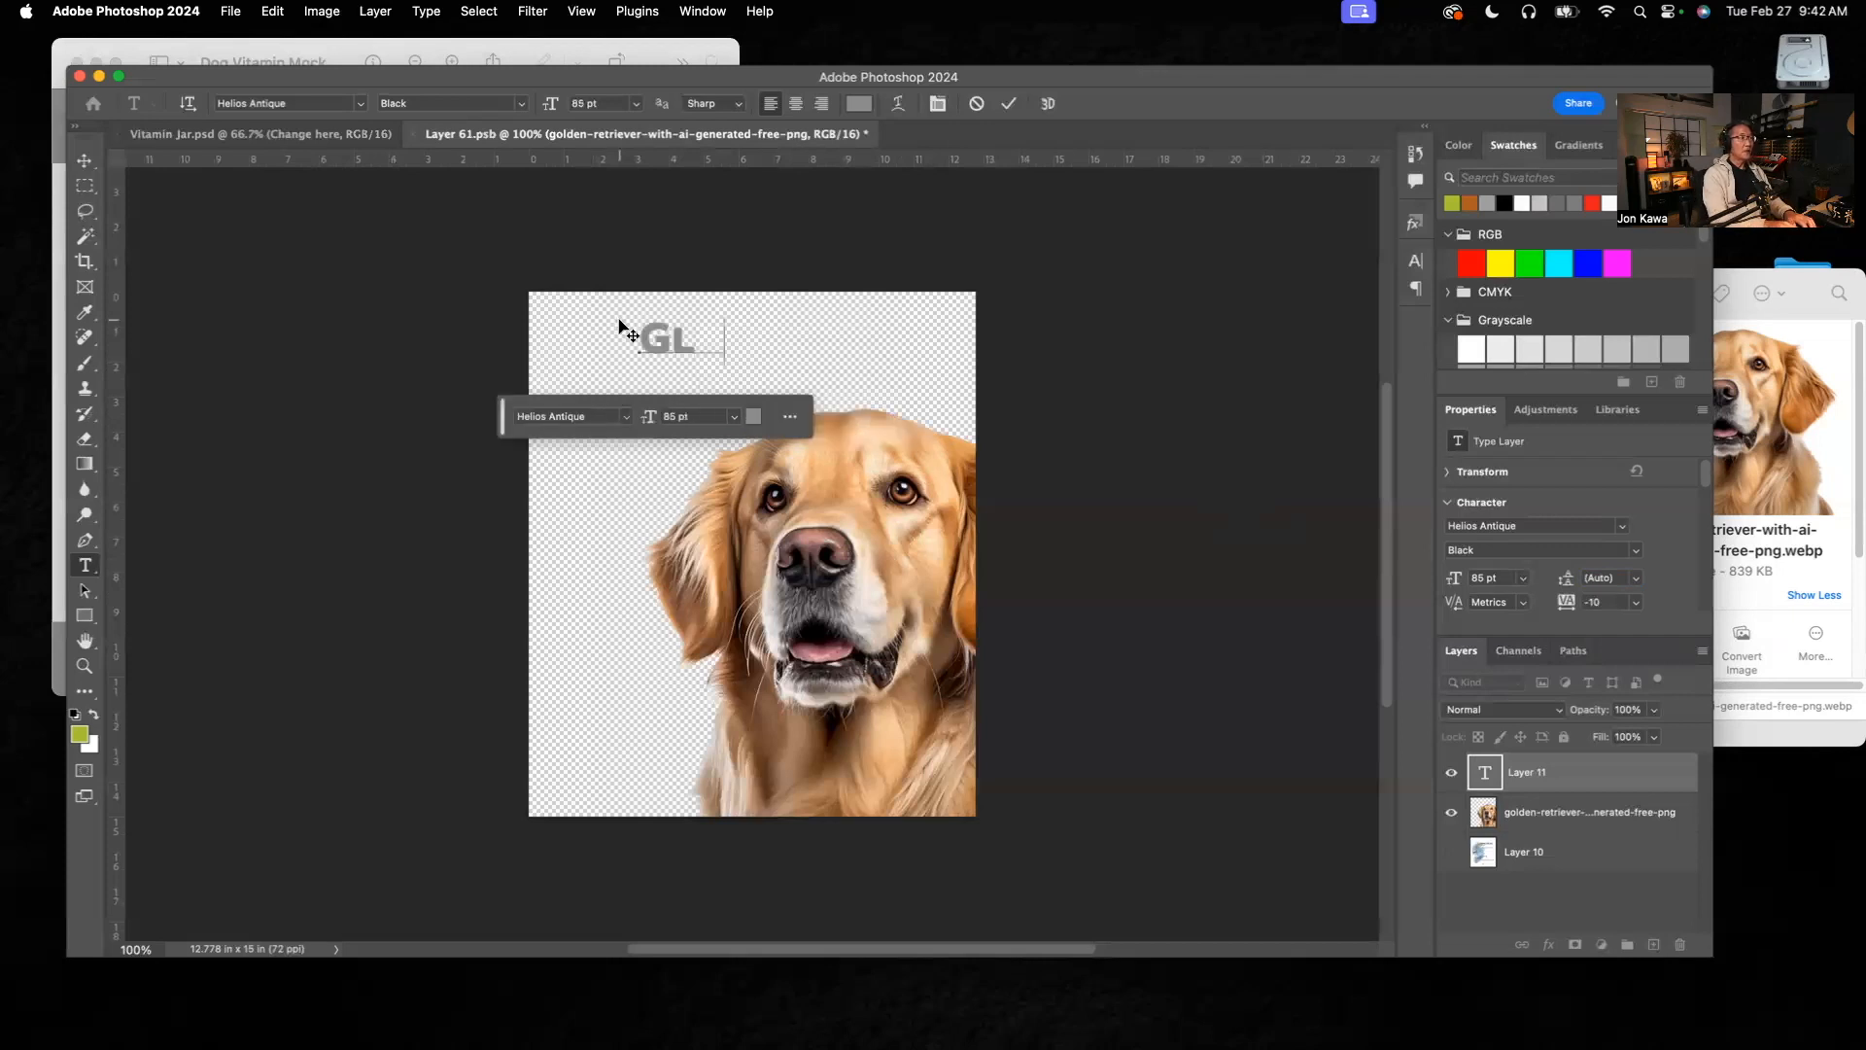
pyautogui.write('cosamin')
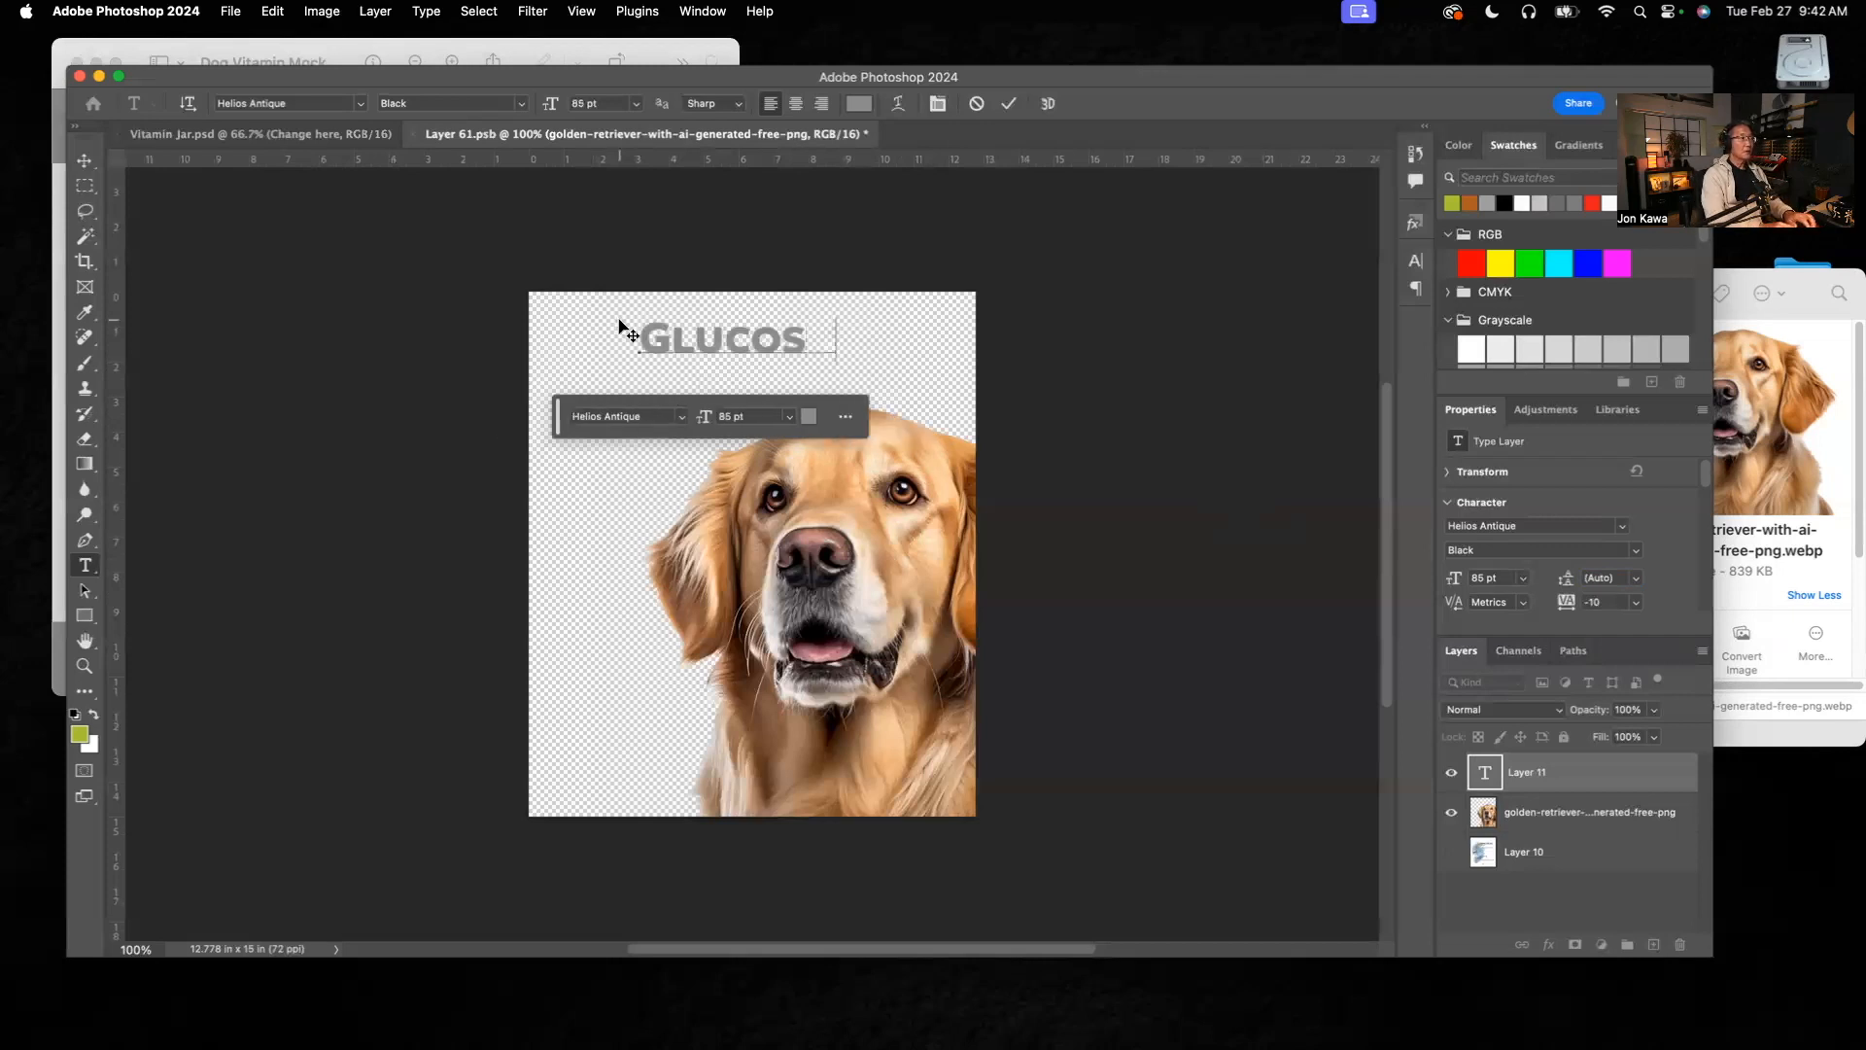
pyautogui.write('e')
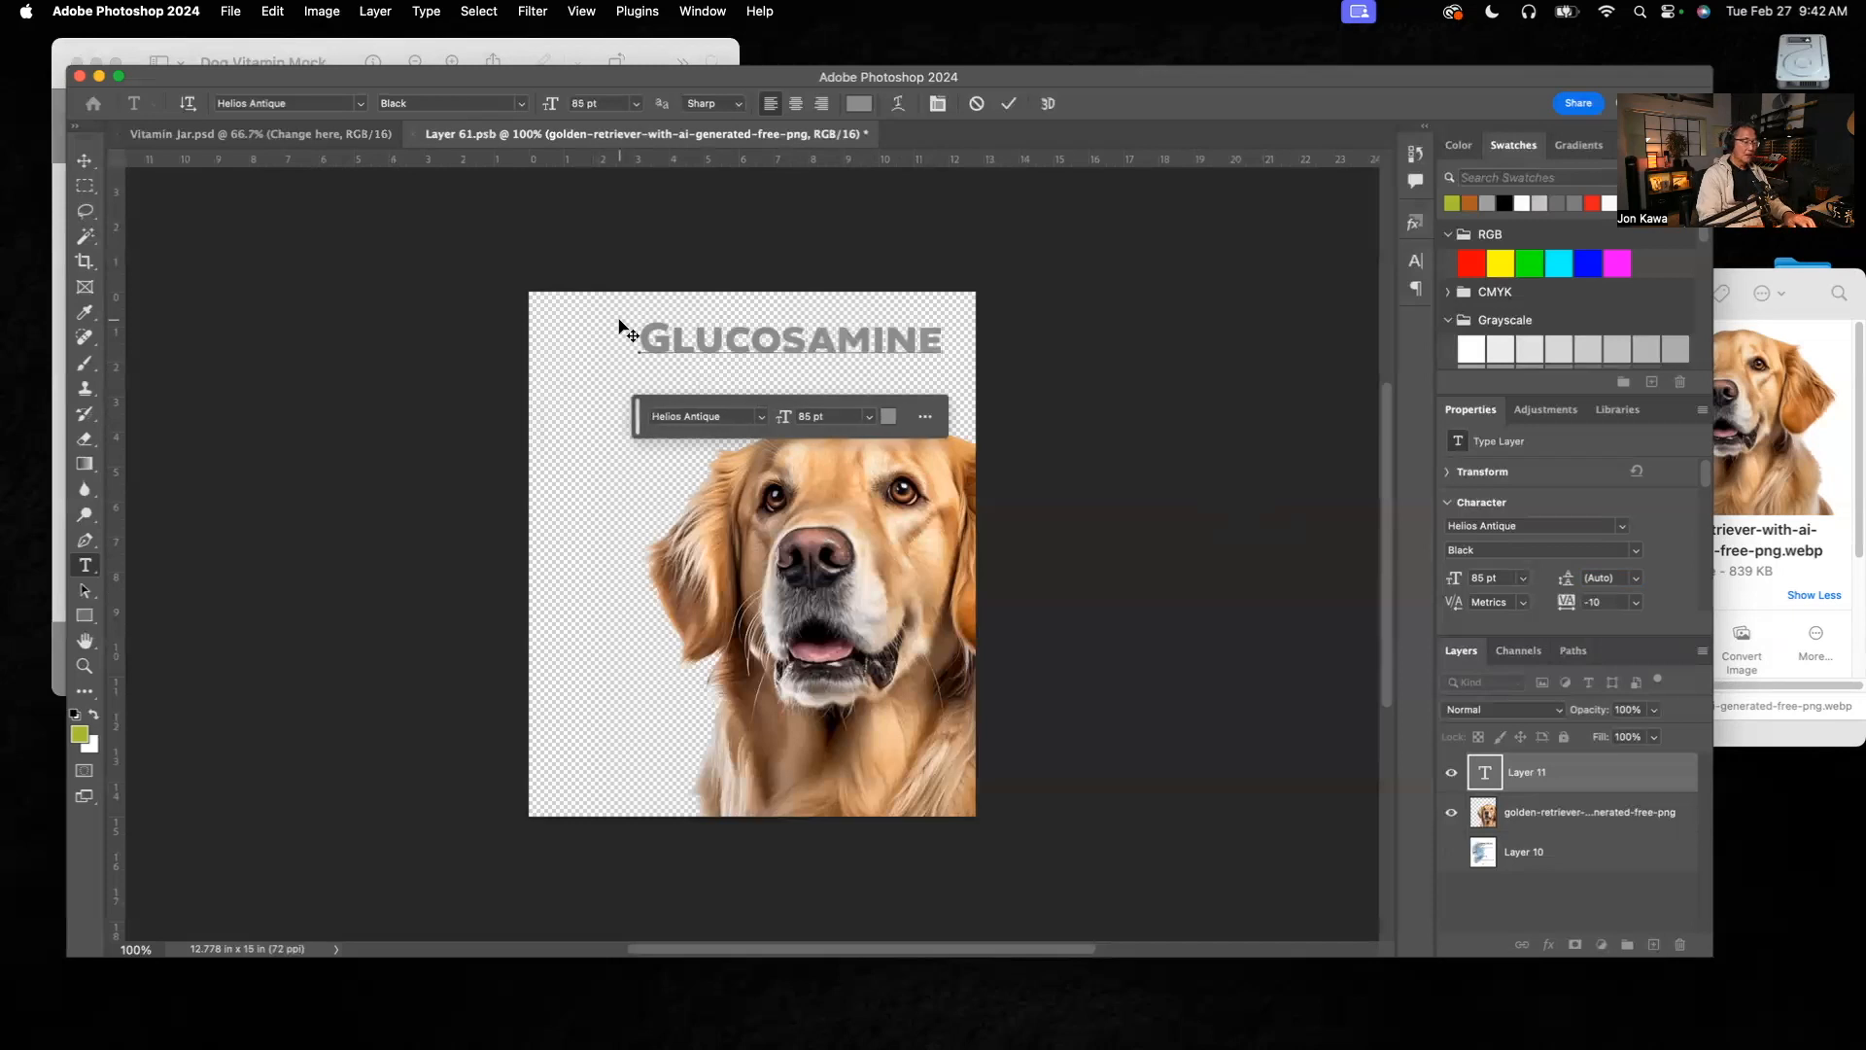
pyautogui.press('Return')
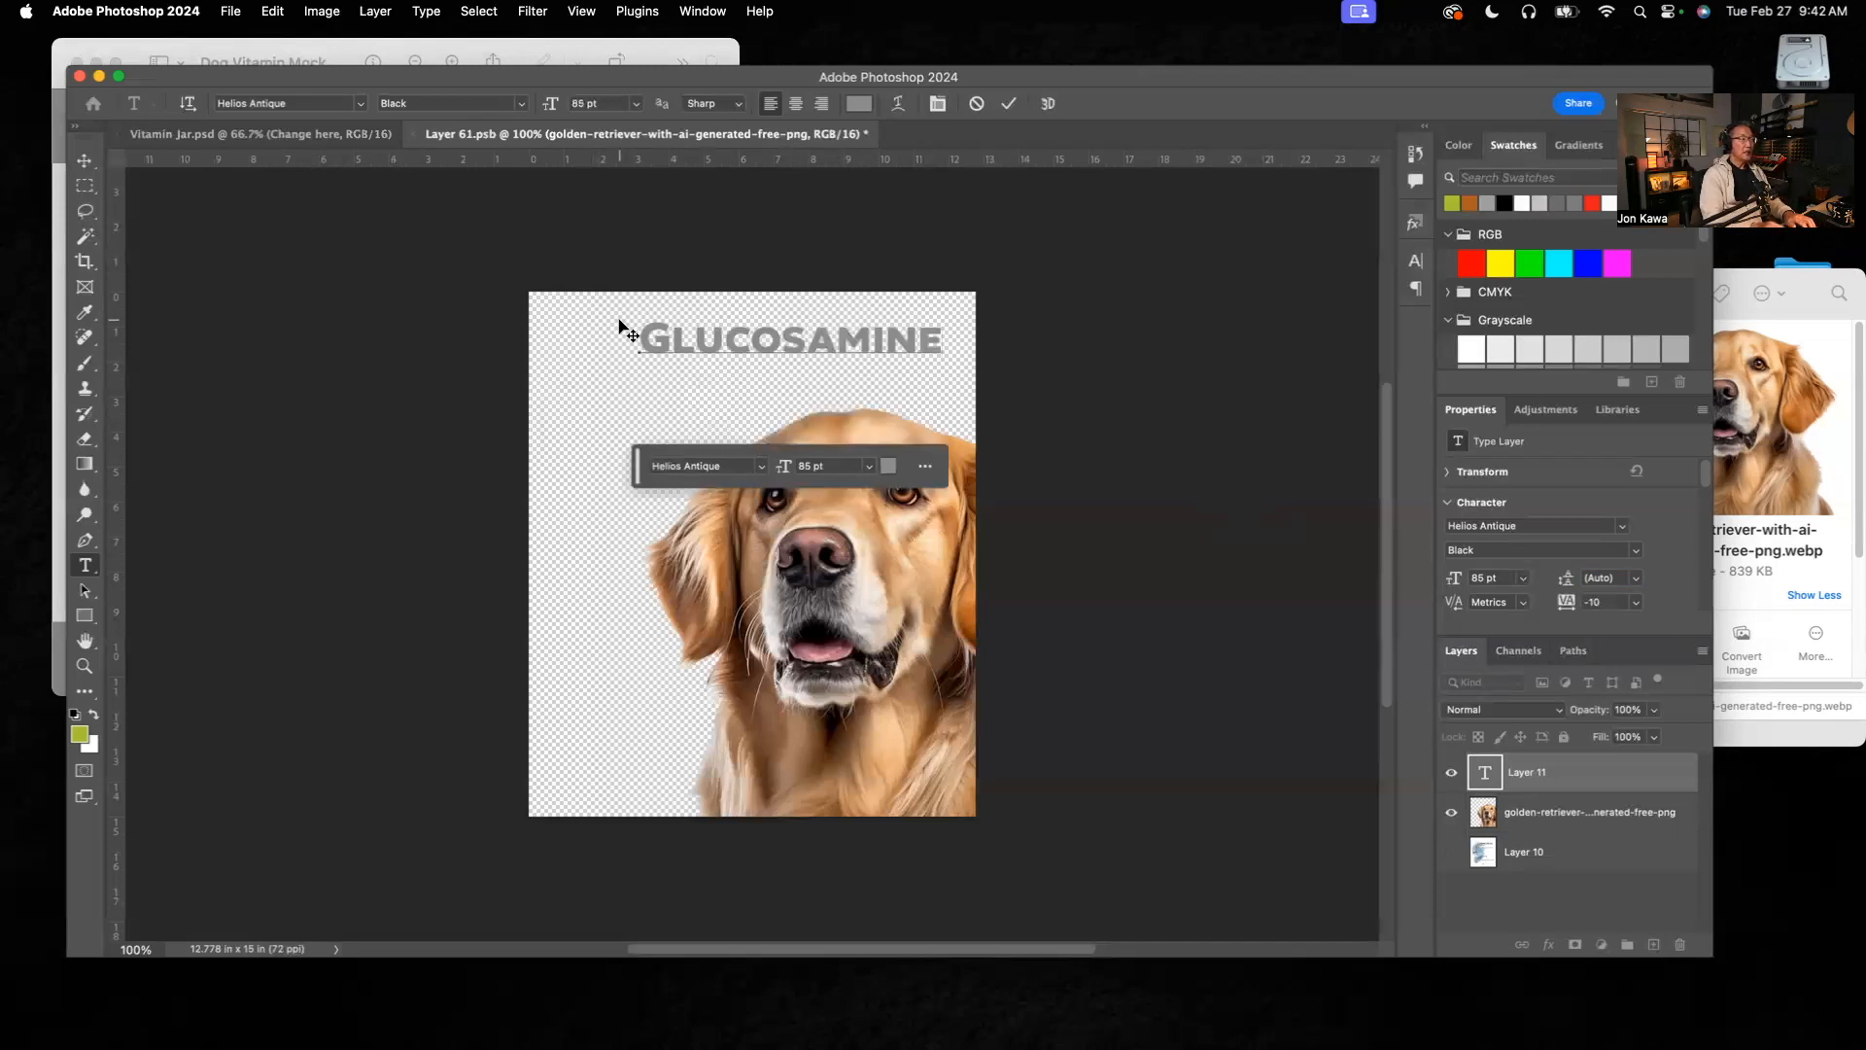
pyautogui.write('Chews')
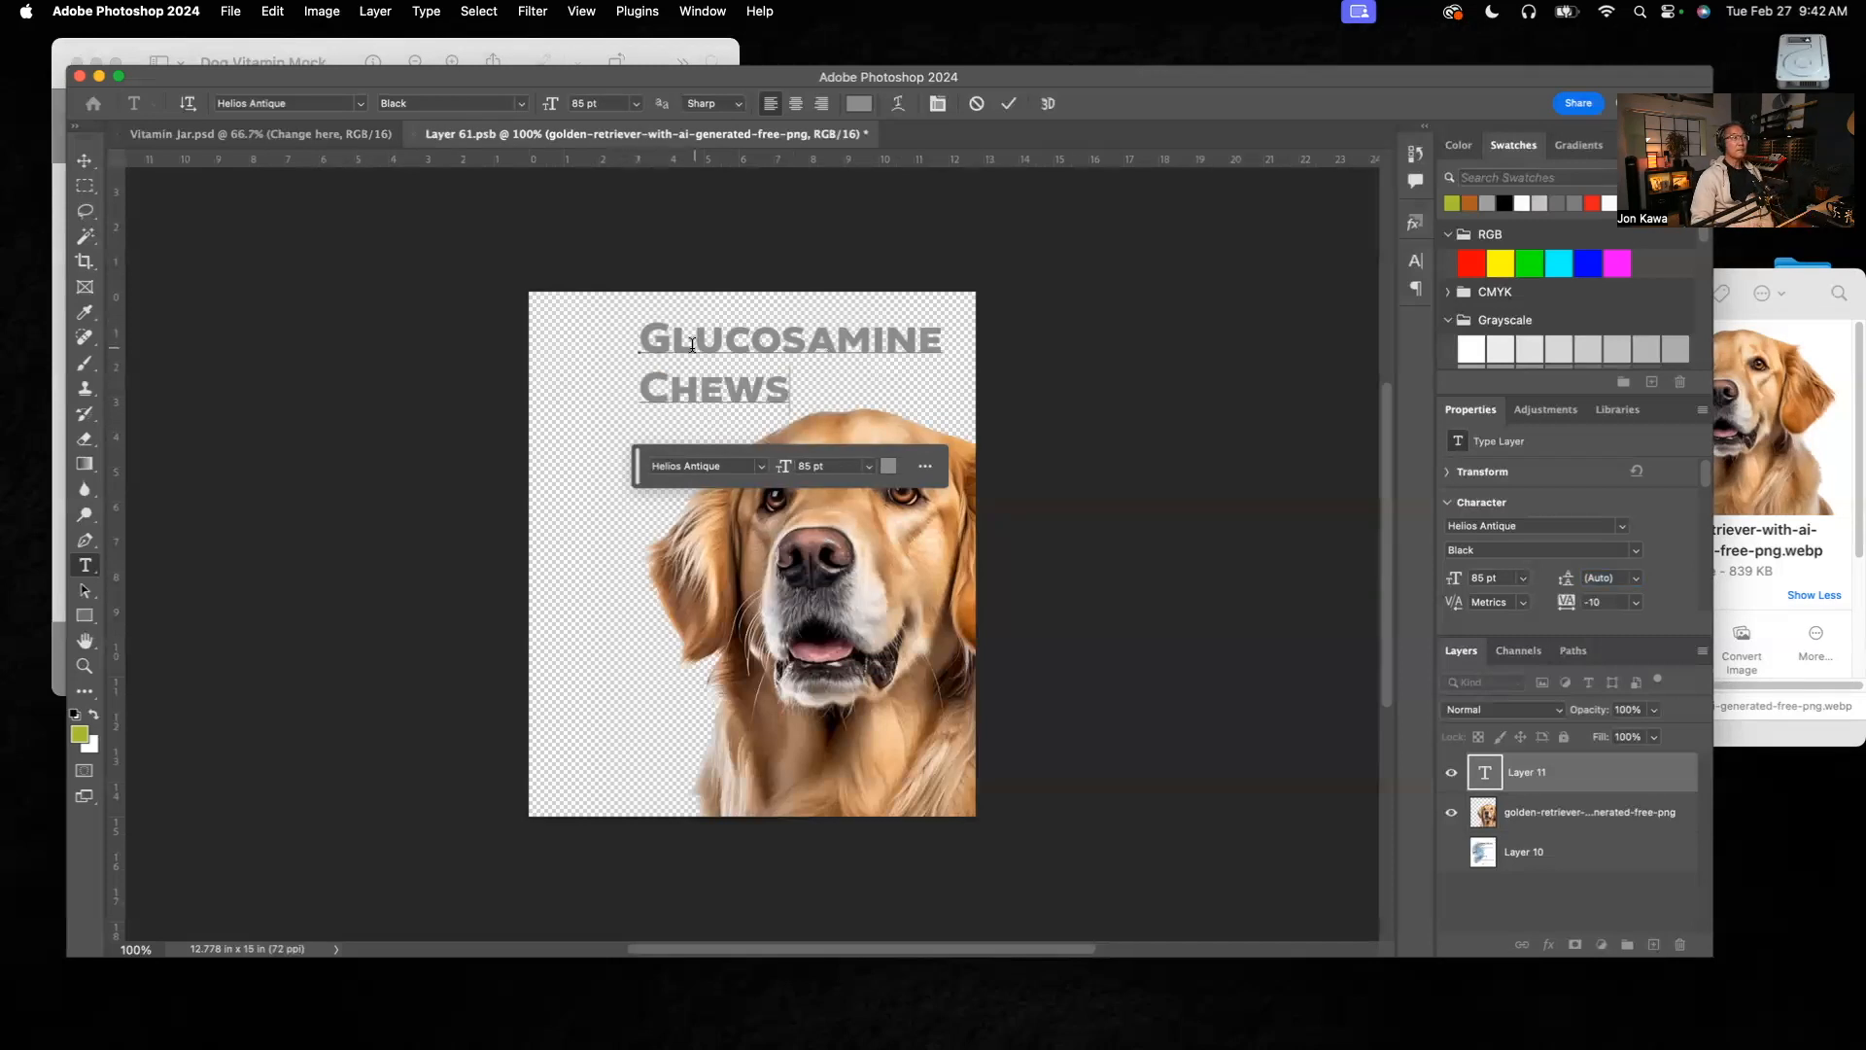
# Step: Set the leading of the "Glucosamine Chews" heading to 74 pt
pyautogui.press('super+a')
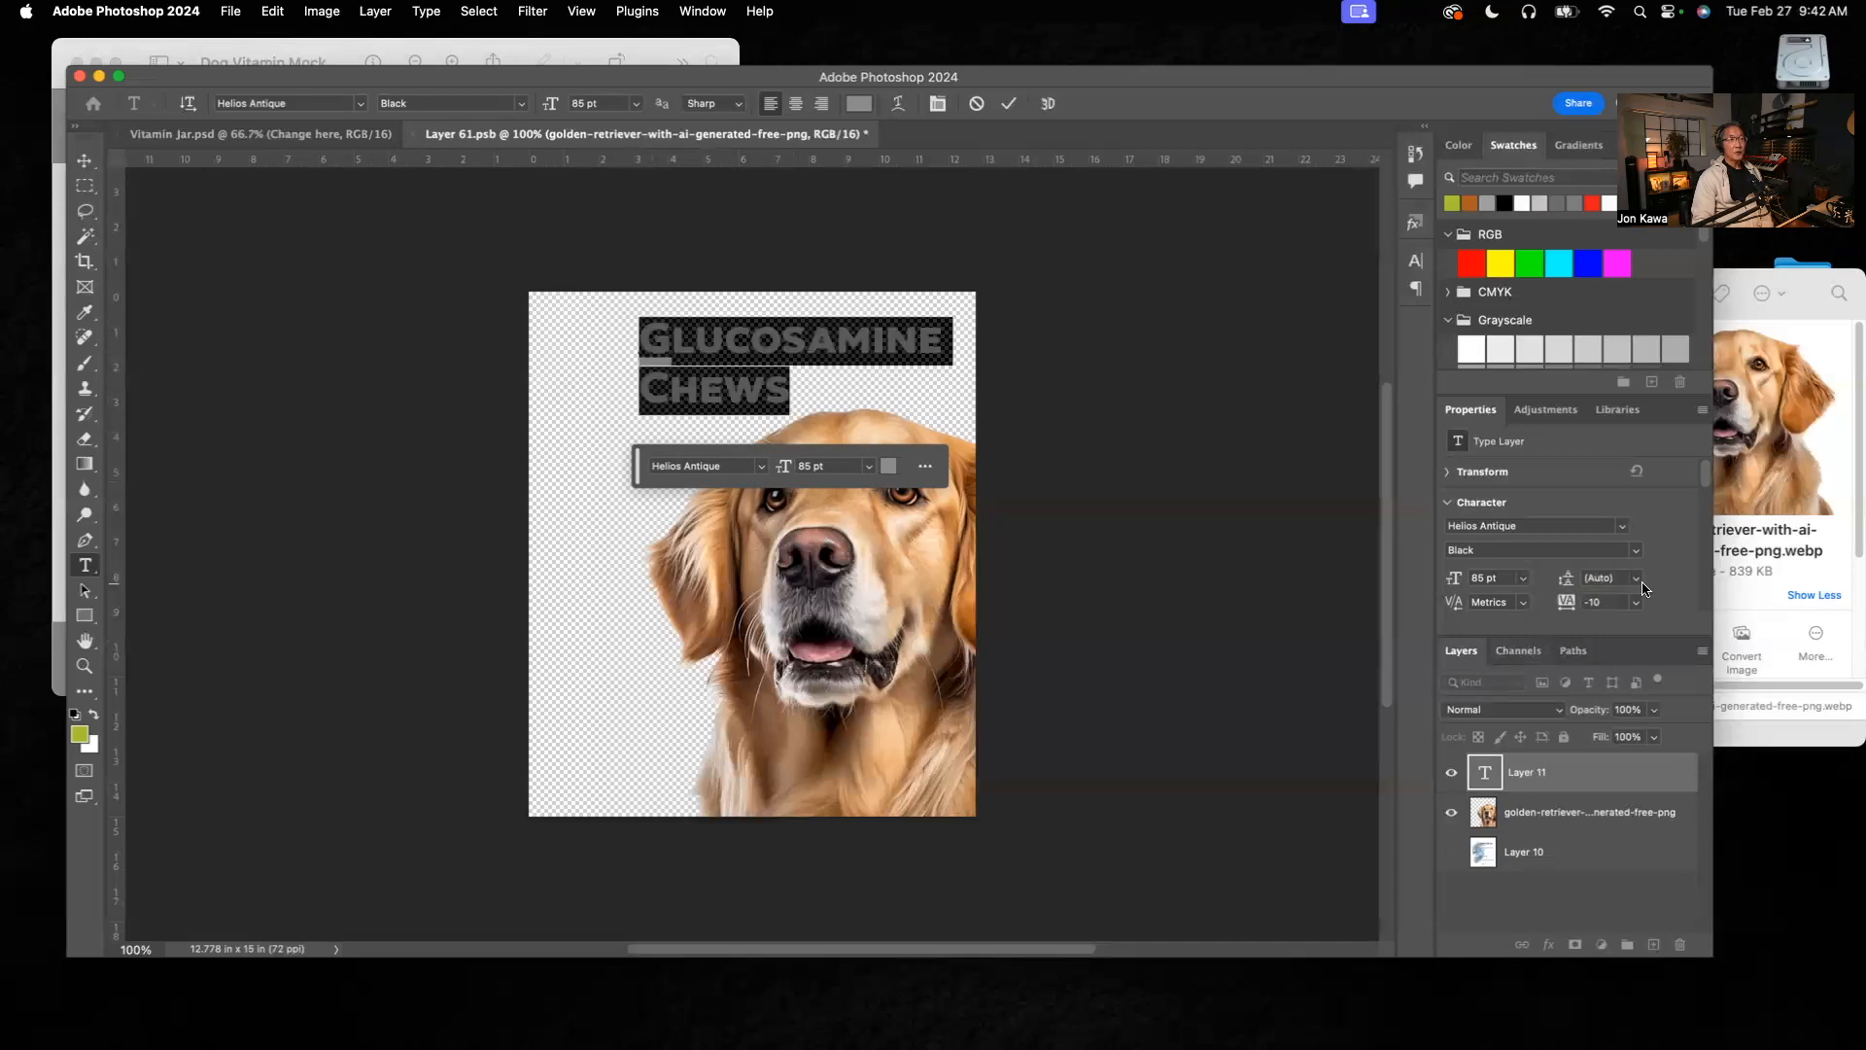
pyautogui.click(1611, 580)
pyautogui.write('74')
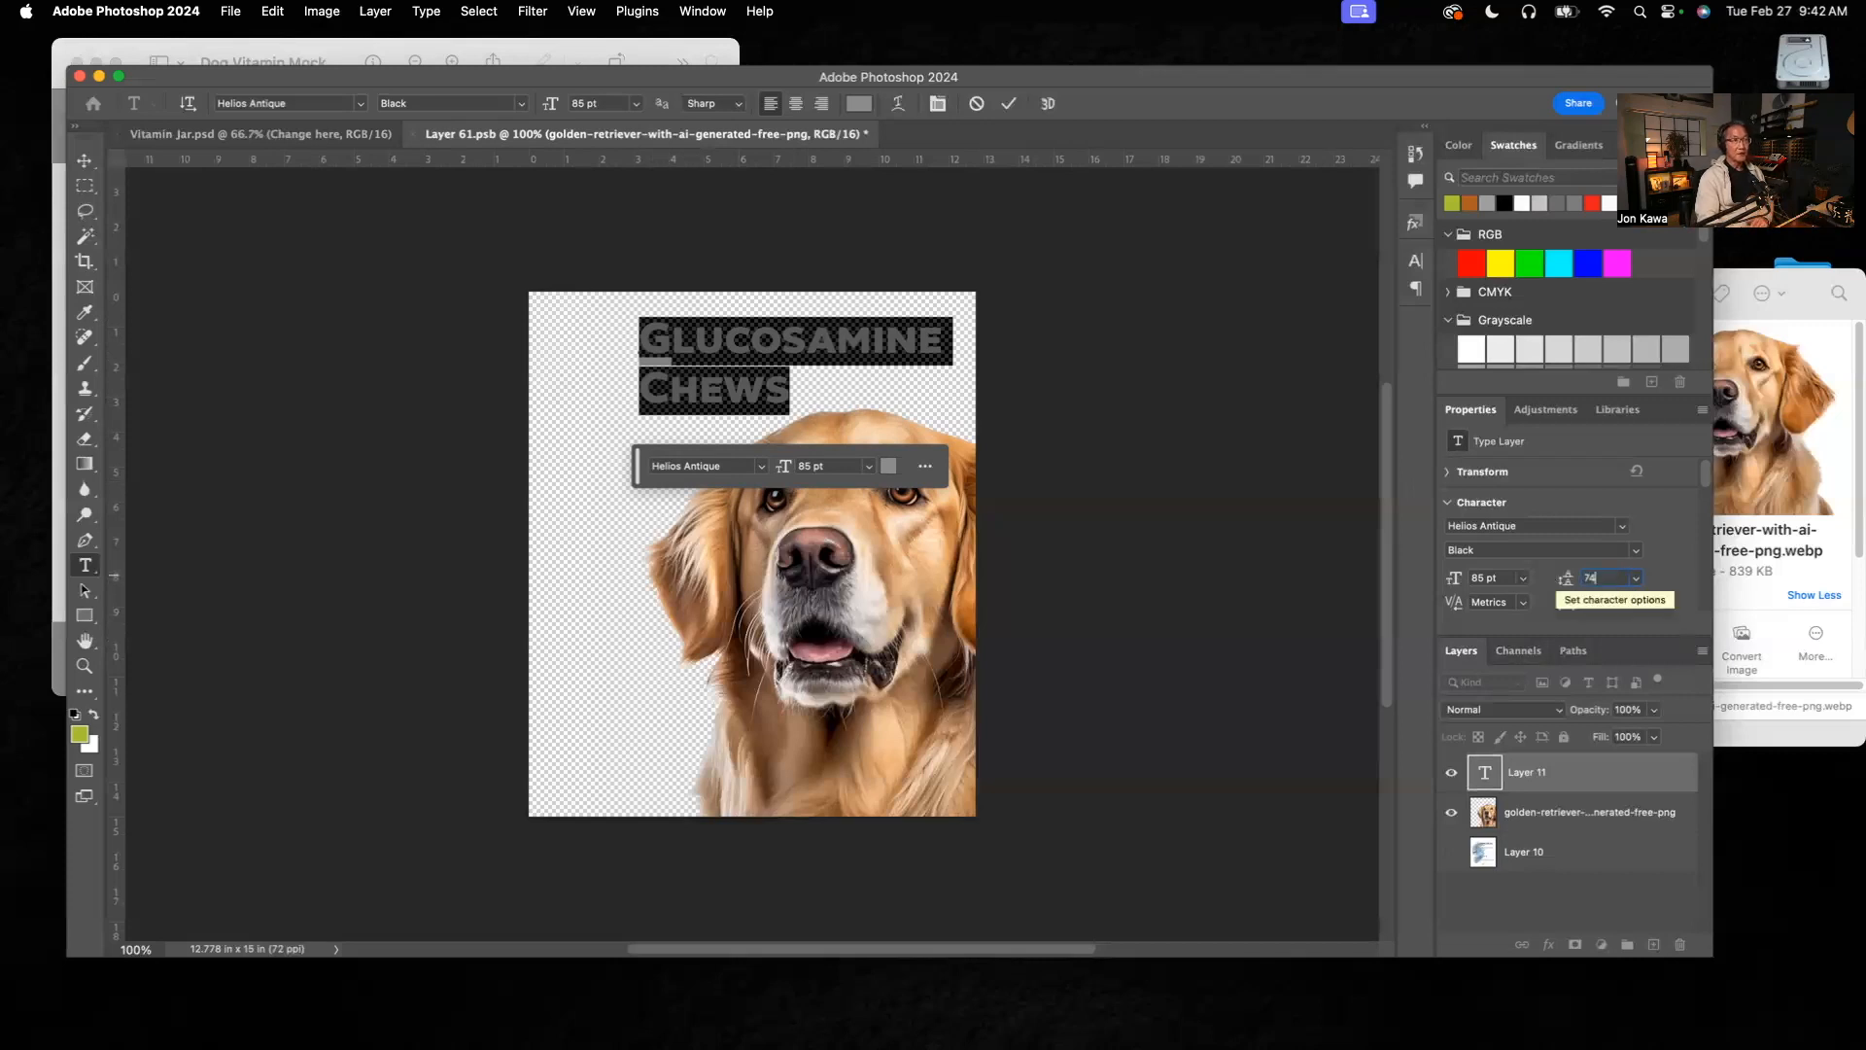
pyautogui.press('Return')
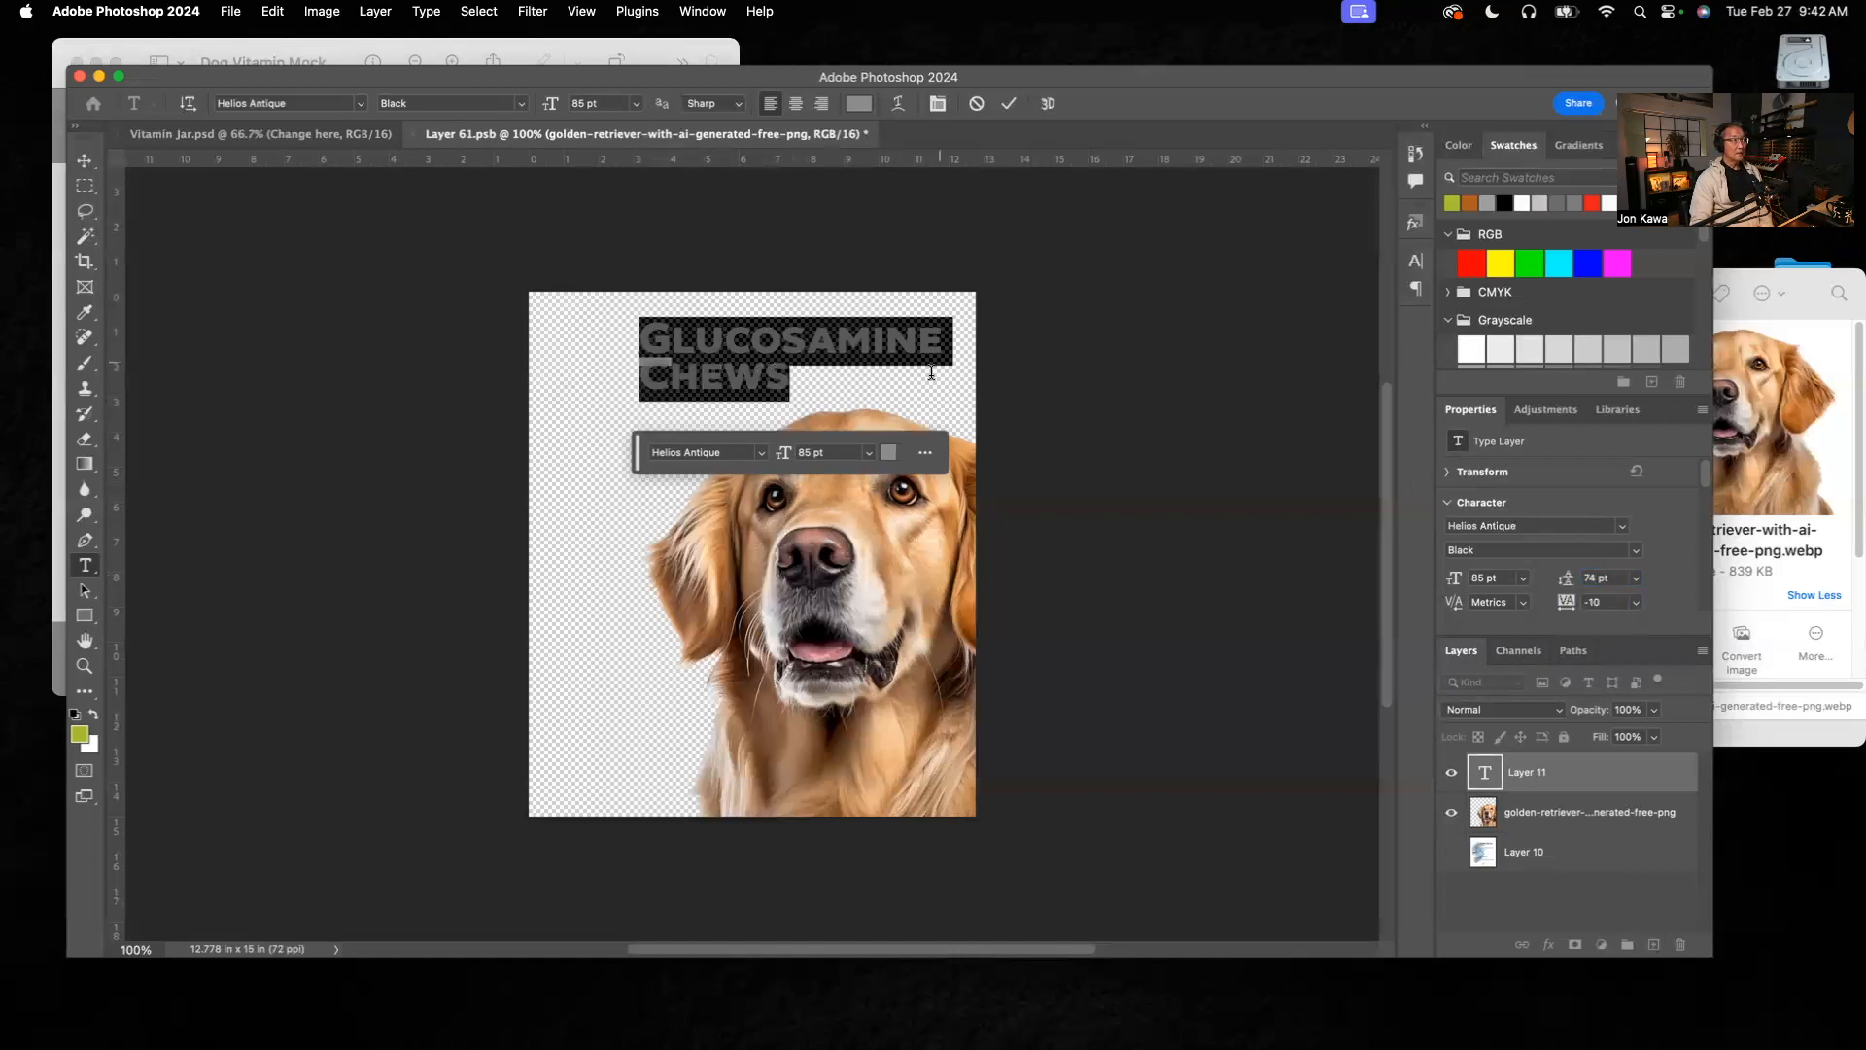
pyautogui.click(786, 374)
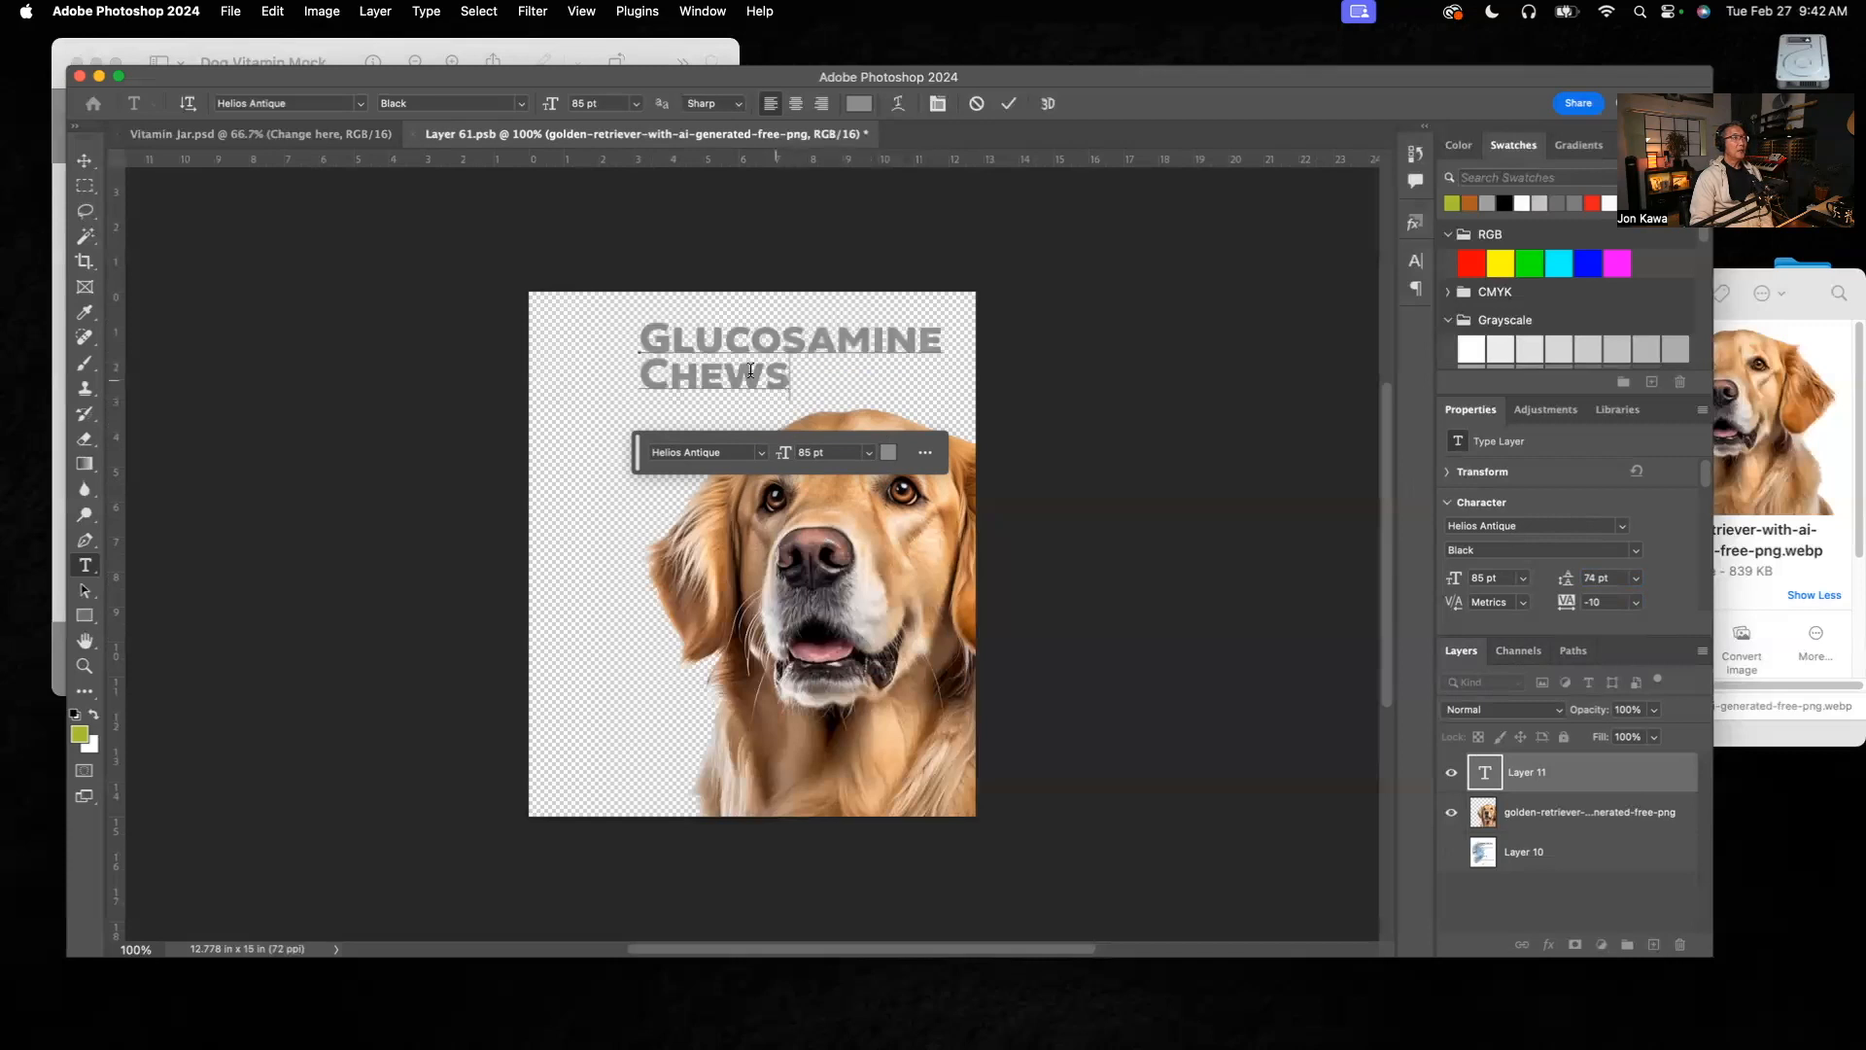
pyautogui.moveTo(790, 374); pyautogui.dragTo(628, 338)
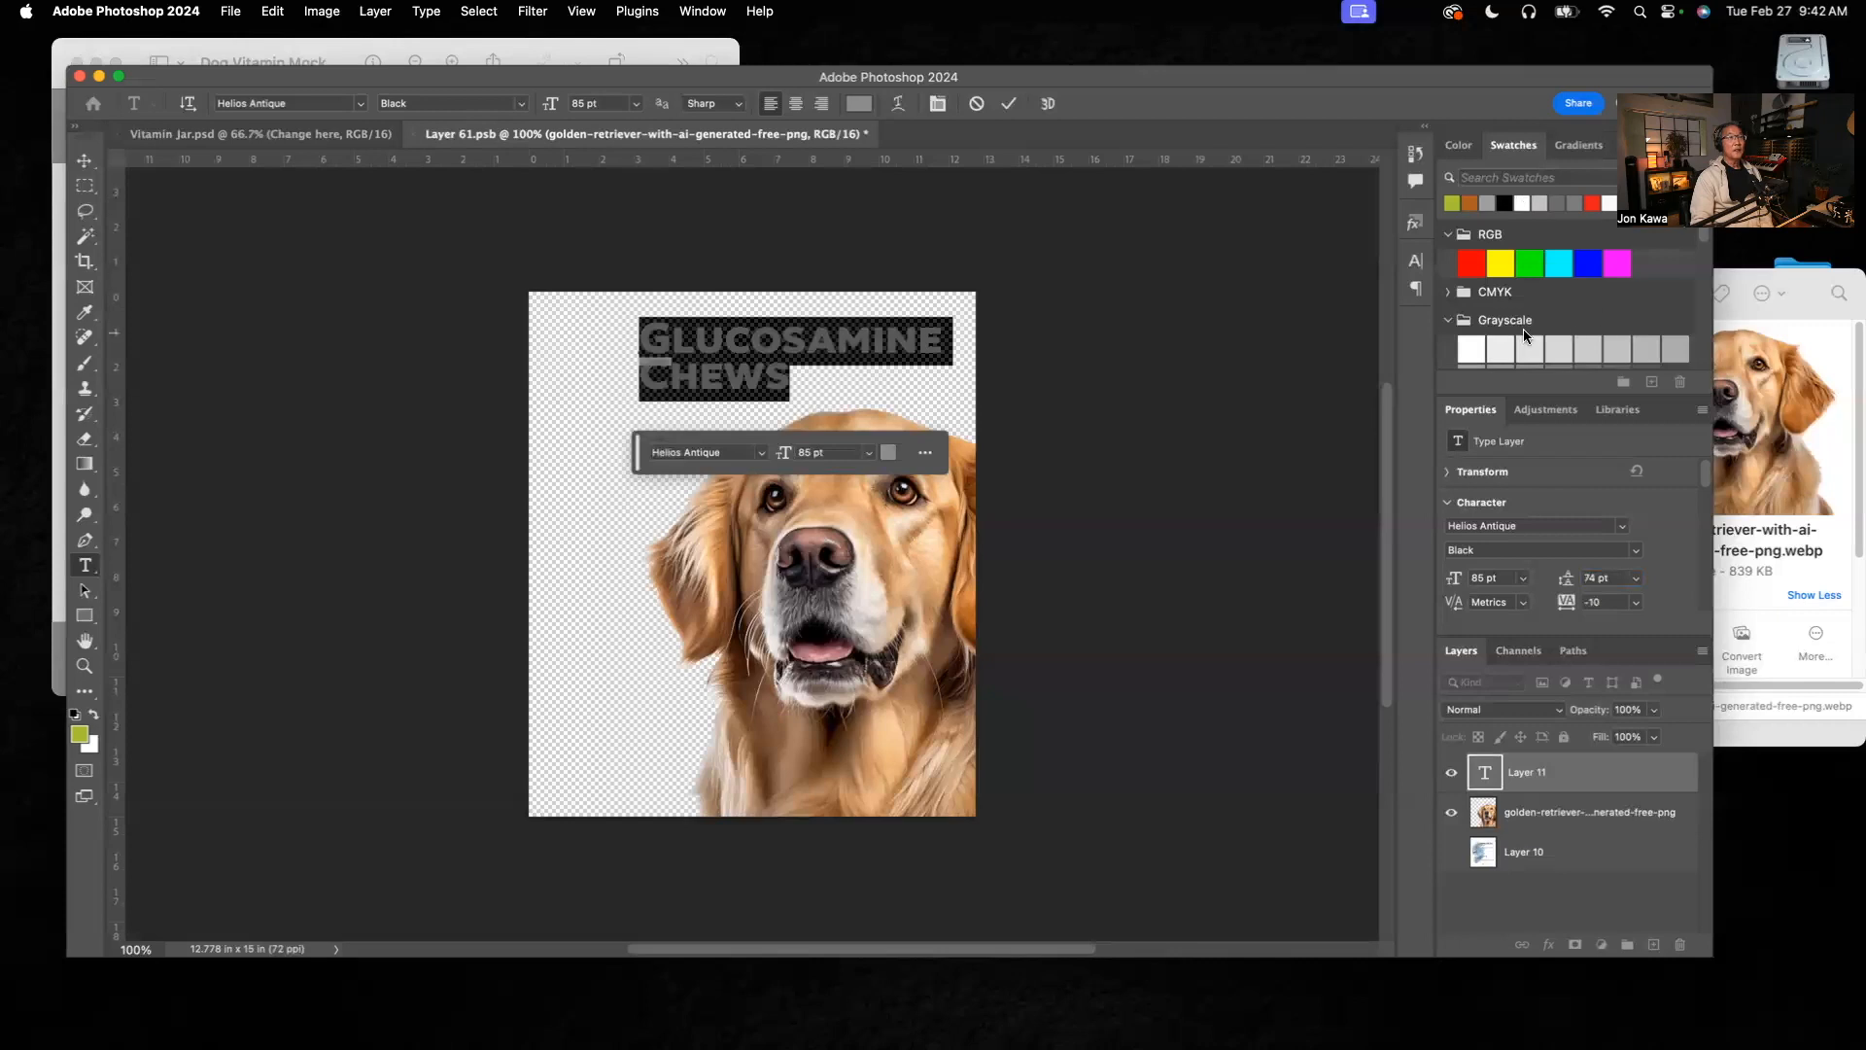
pyautogui.click(1448, 321)
pyautogui.click(1447, 321)
pyautogui.moveTo(1704, 239); pyautogui.dragTo(1701, 246)
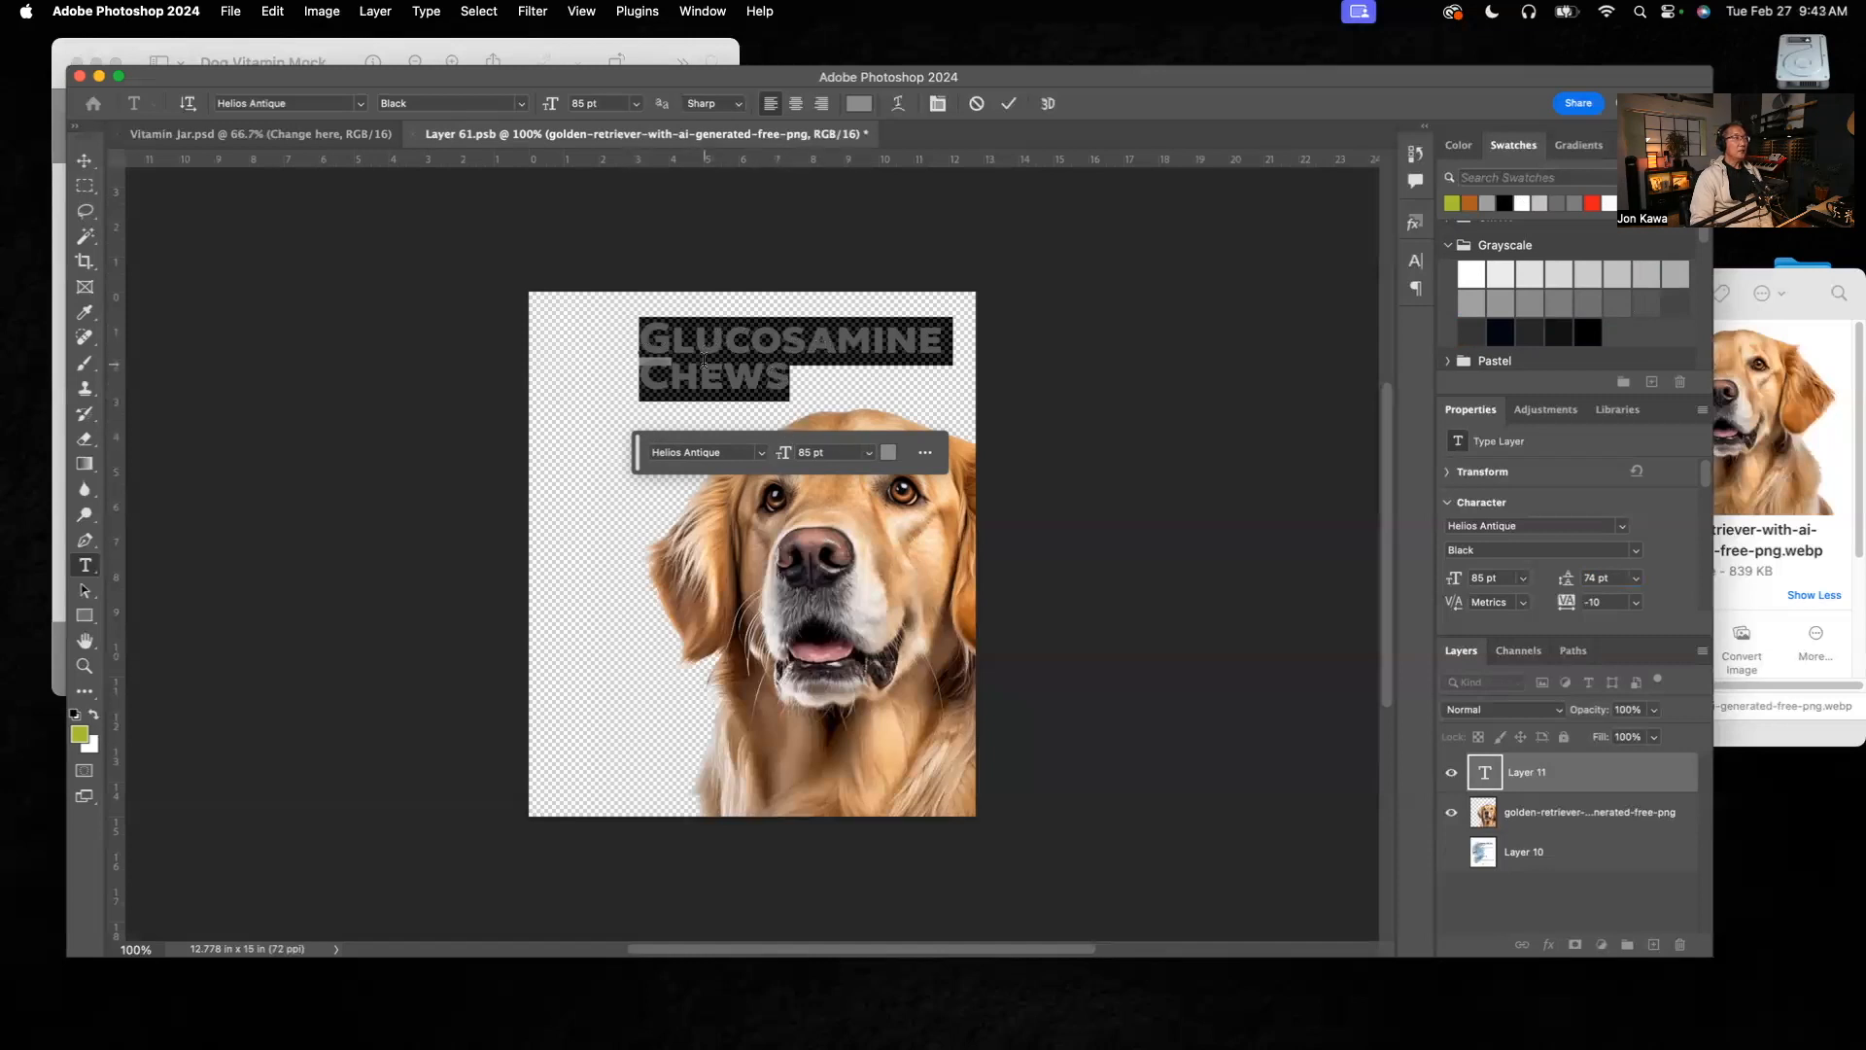
pyautogui.click(85, 165)
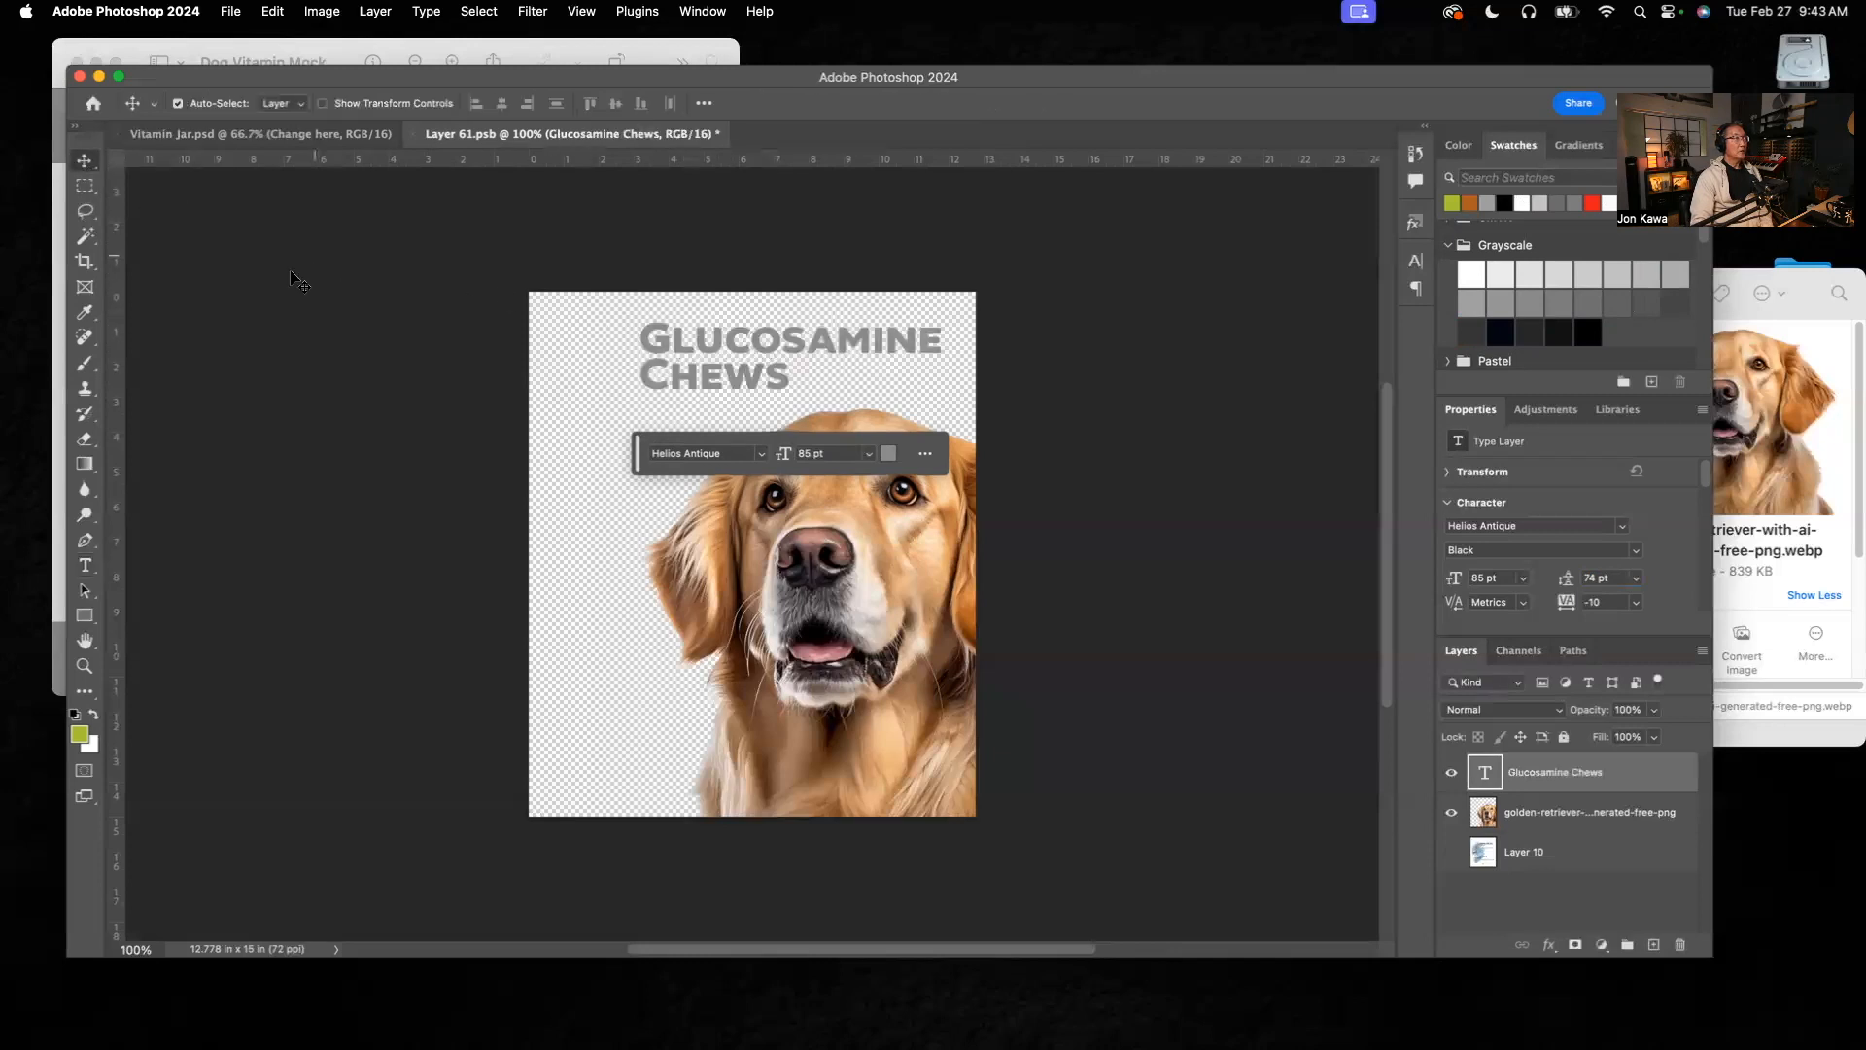
pyautogui.click(87, 566)
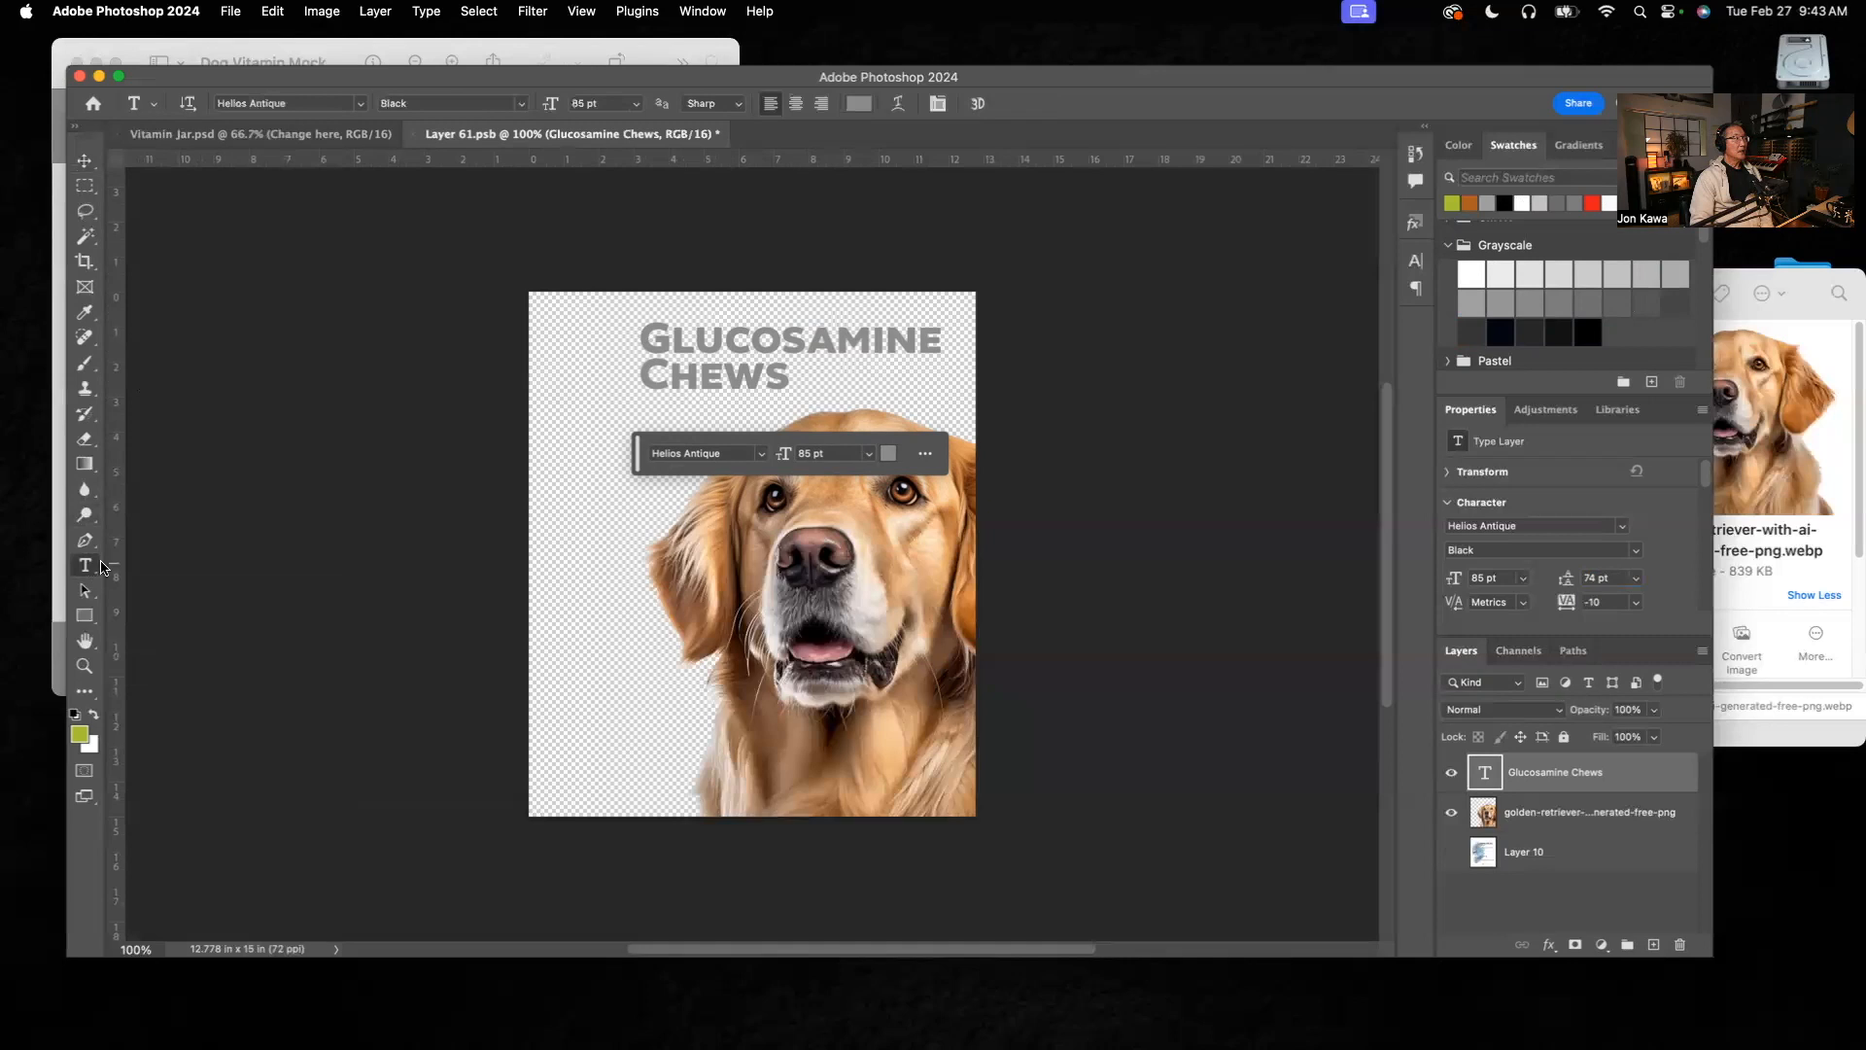
pyautogui.moveTo(786, 372); pyautogui.dragTo(617, 319)
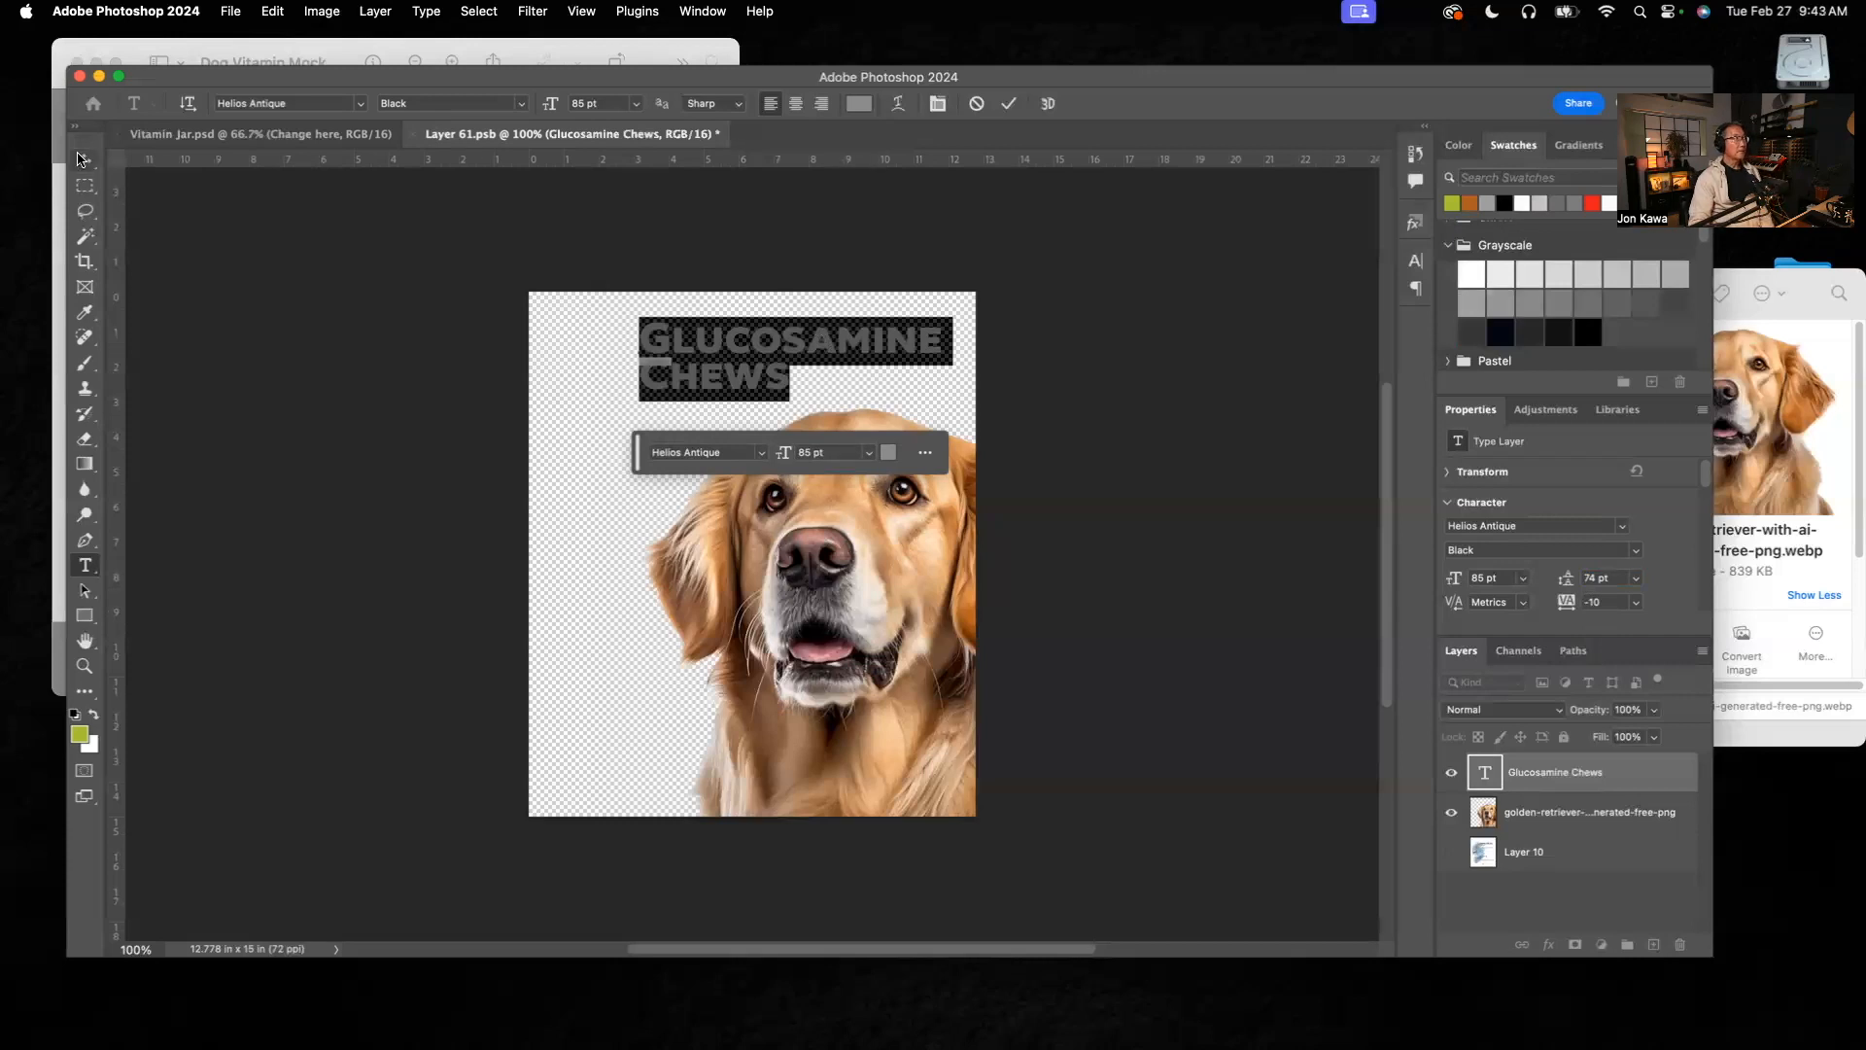
# Step: Move the "Glucosamine Chews" heading down toward the label's left edge, above the dog's head, matching its placement in the reference mockup
pyautogui.click(84, 161)
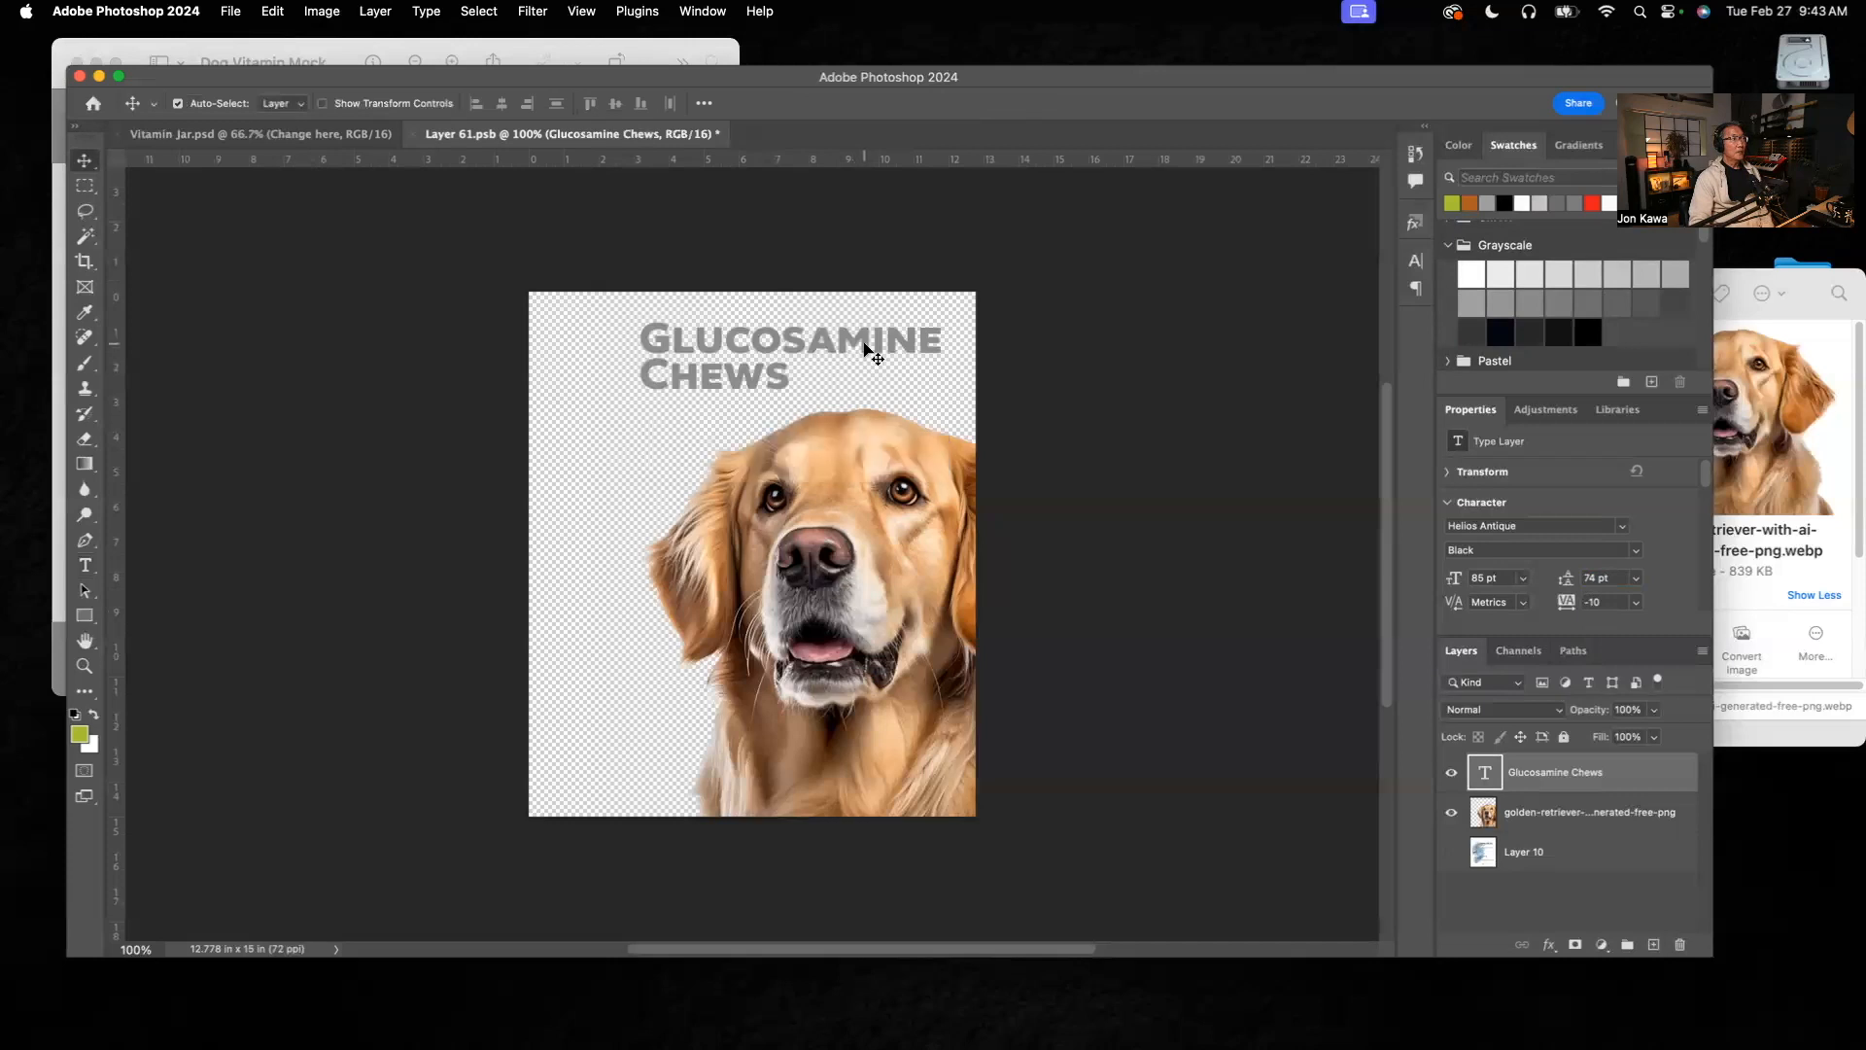
pyautogui.moveTo(859, 346); pyautogui.dragTo(778, 383)
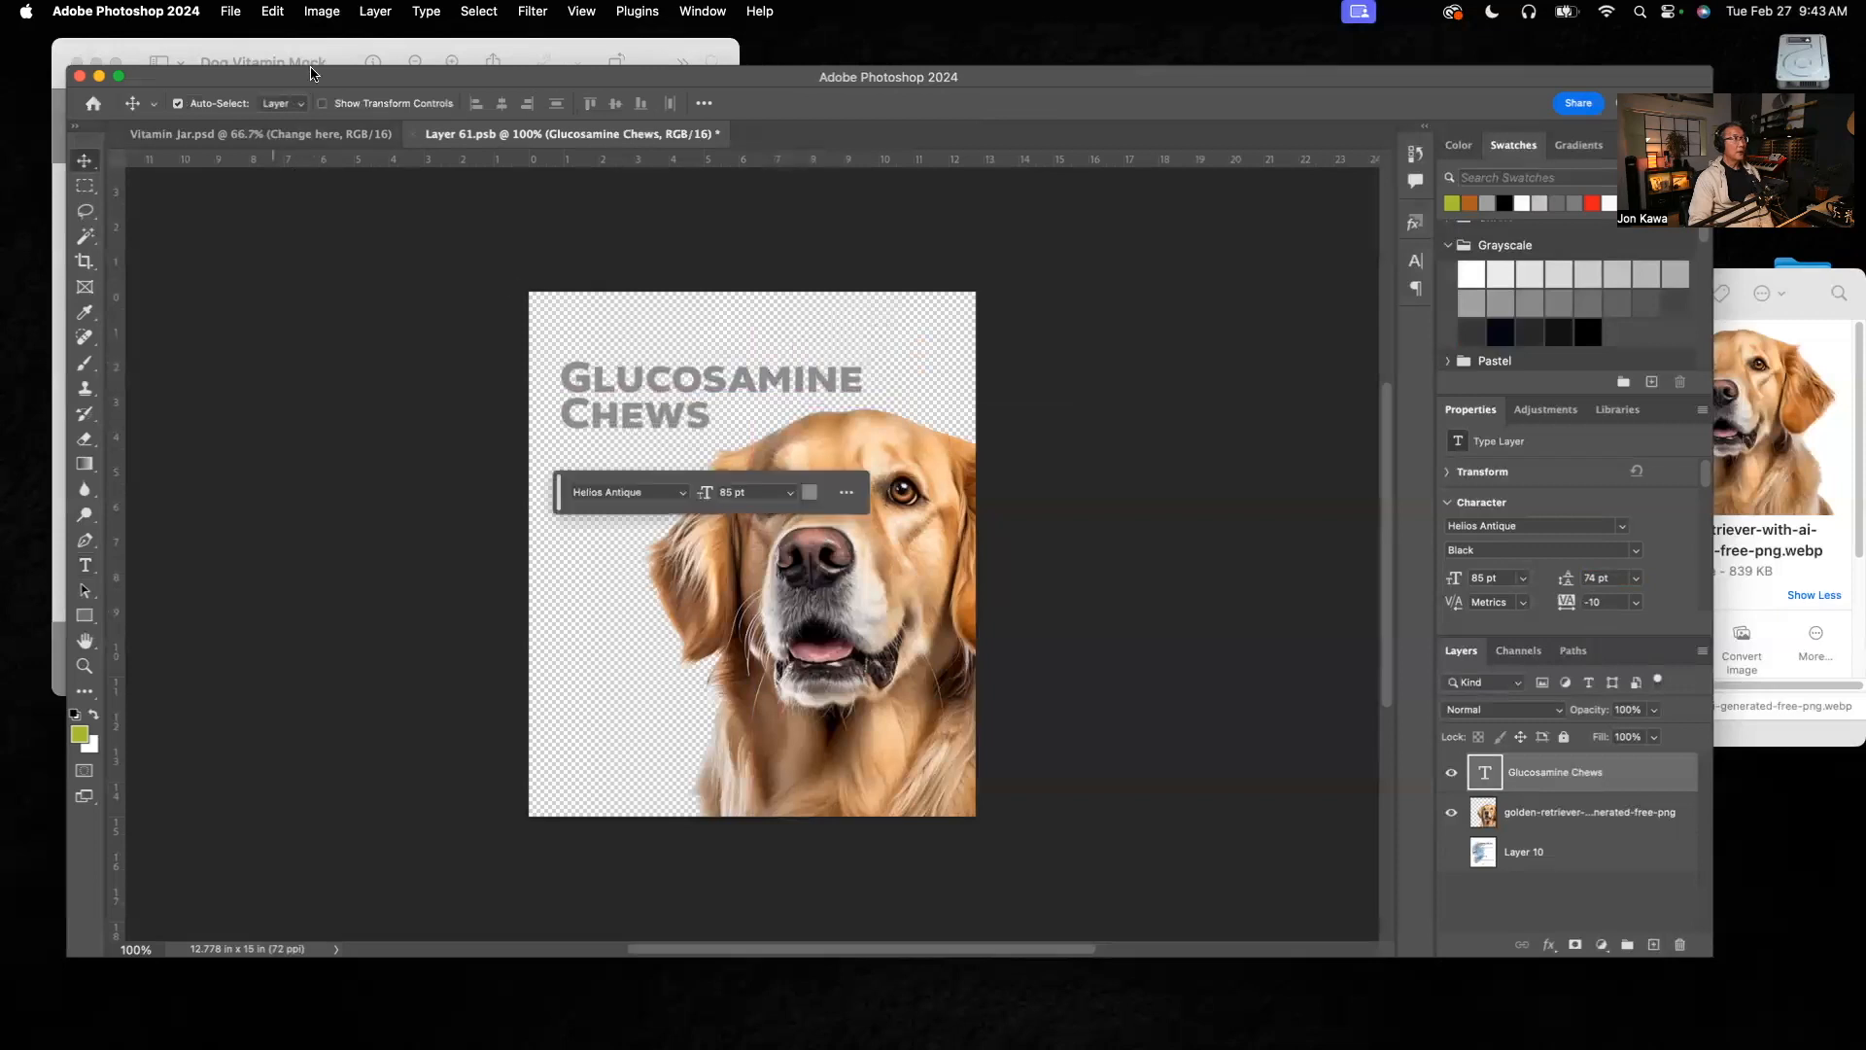
pyautogui.click(331, 51)
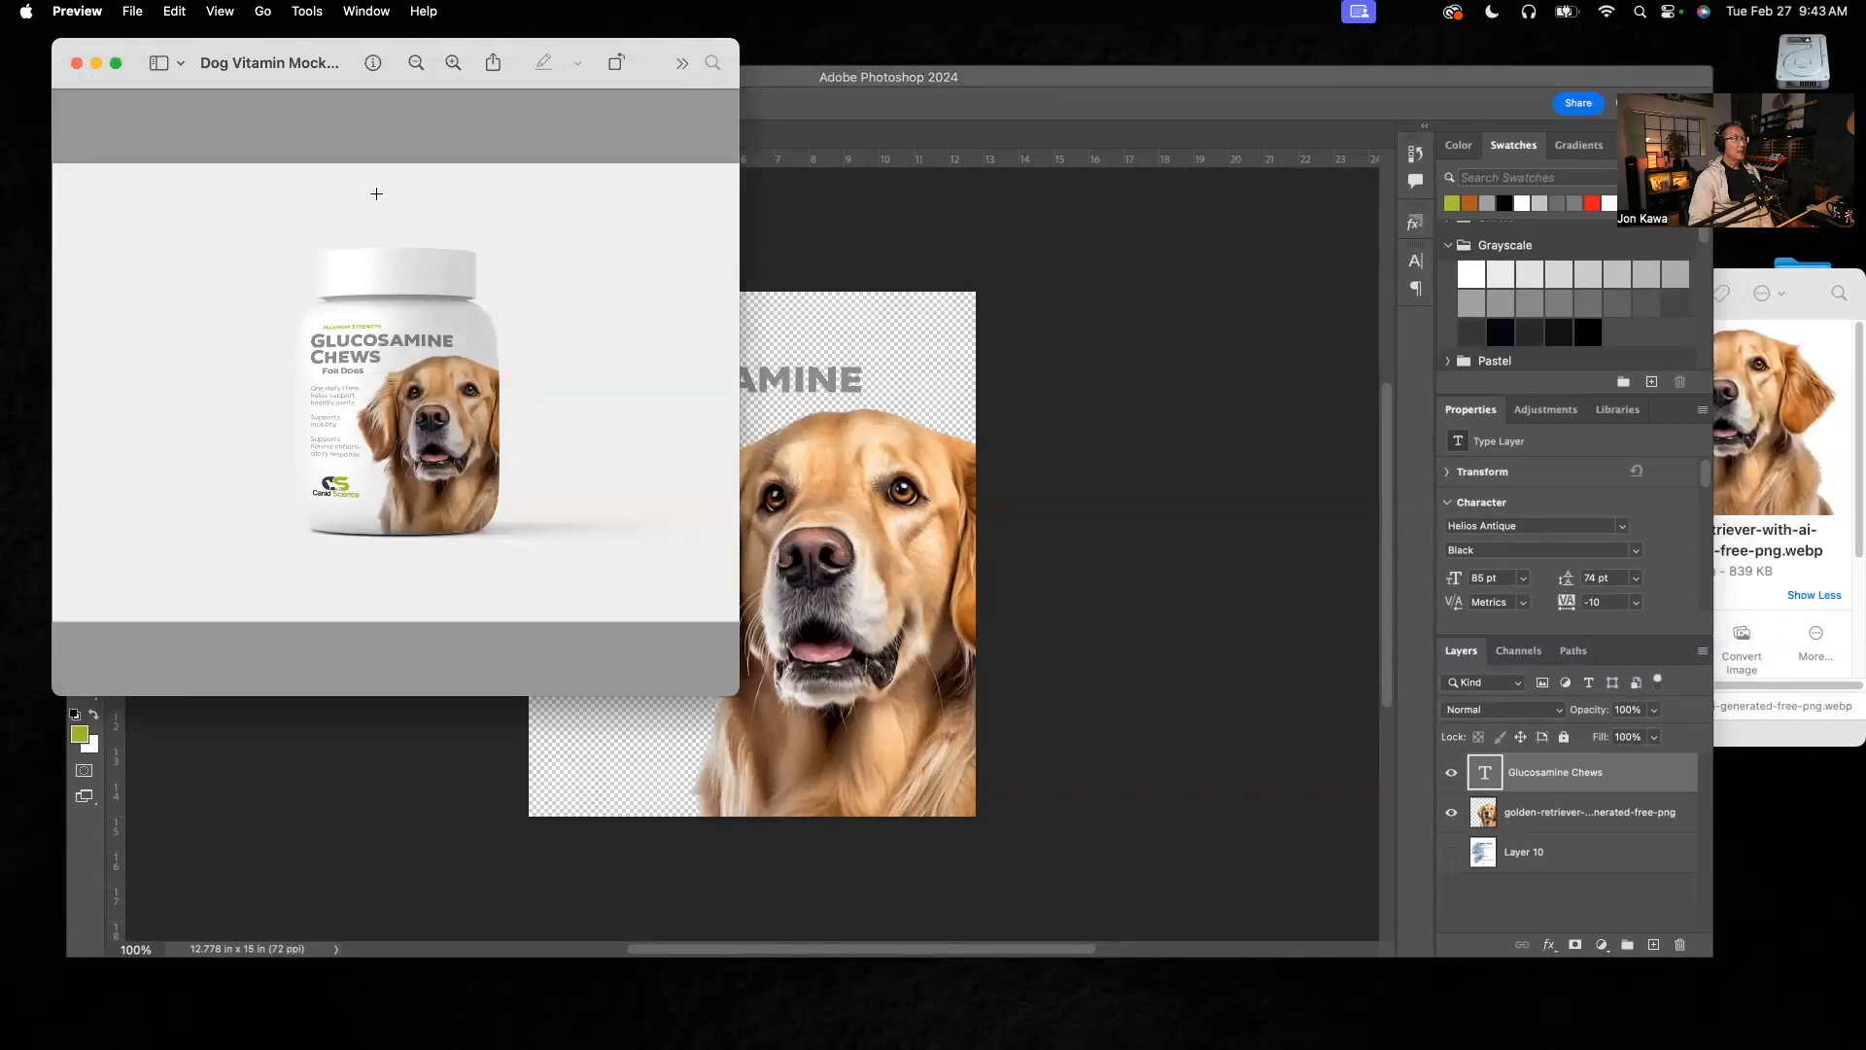
pyautogui.click(841, 236)
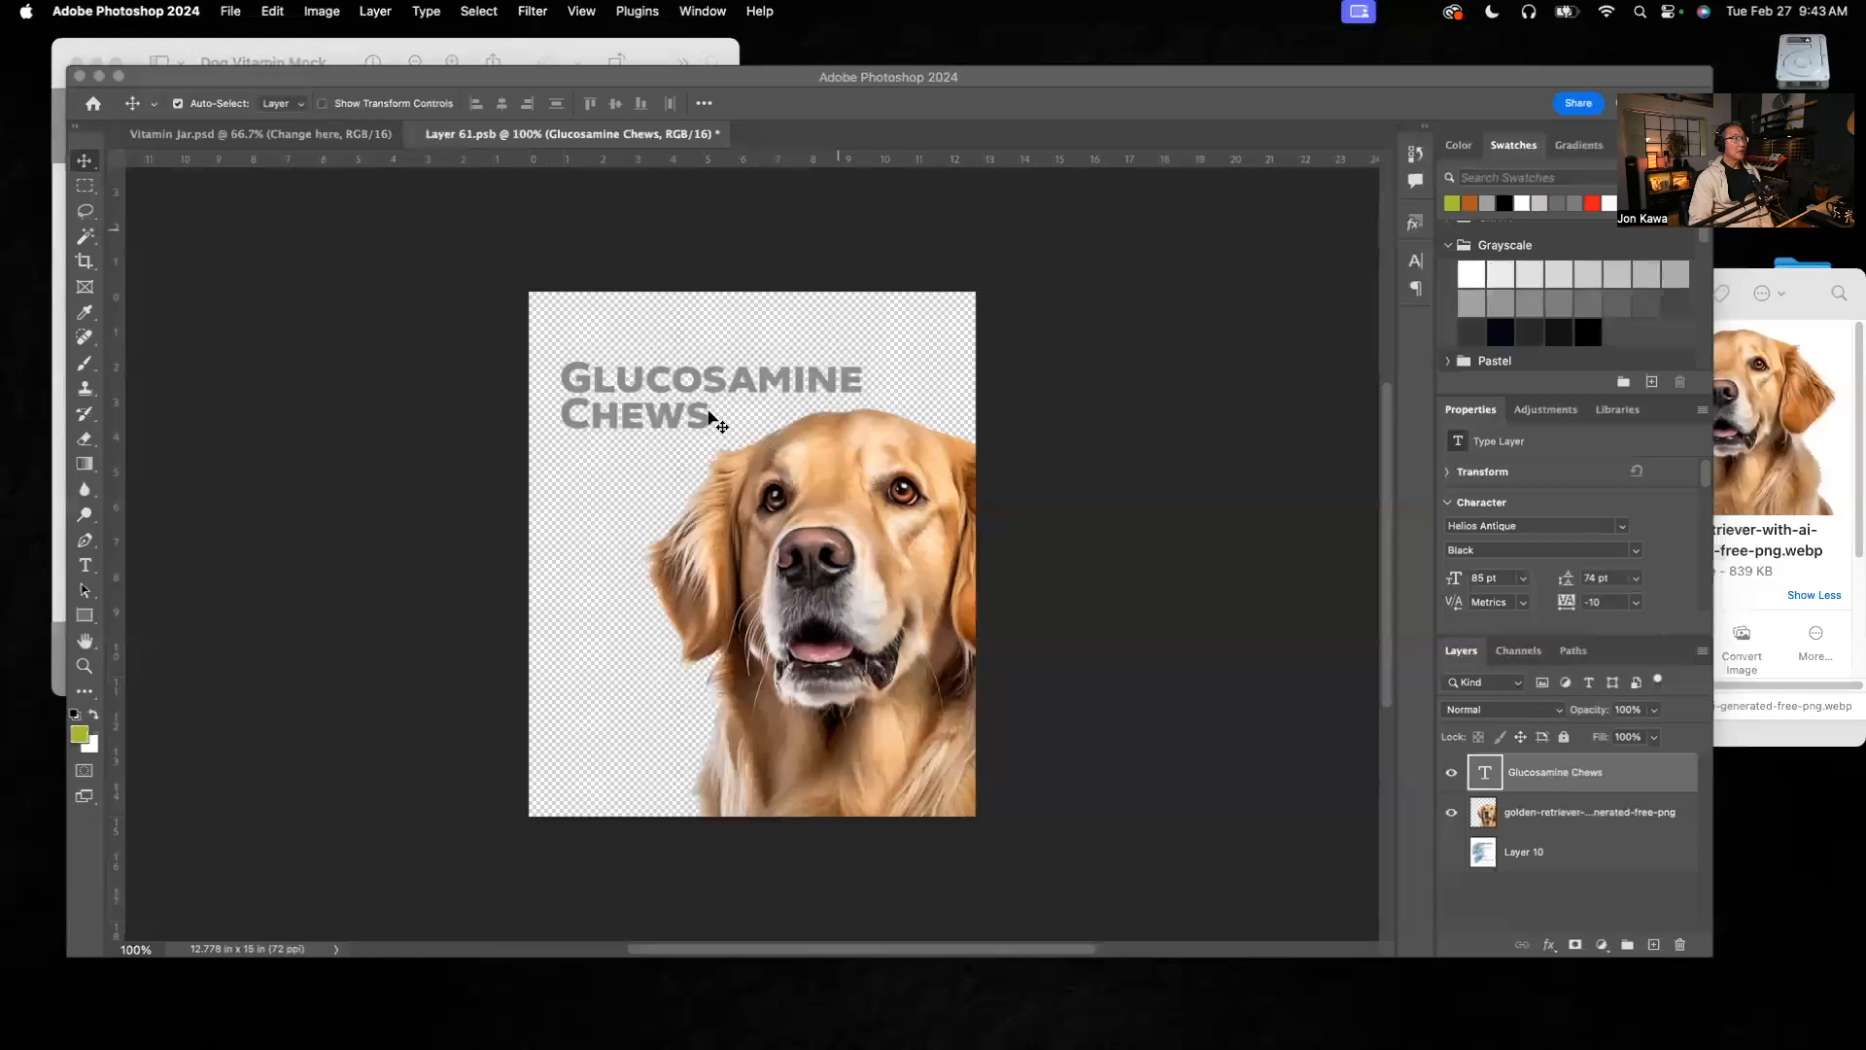
pyautogui.moveTo(694, 387); pyautogui.dragTo(703, 387)
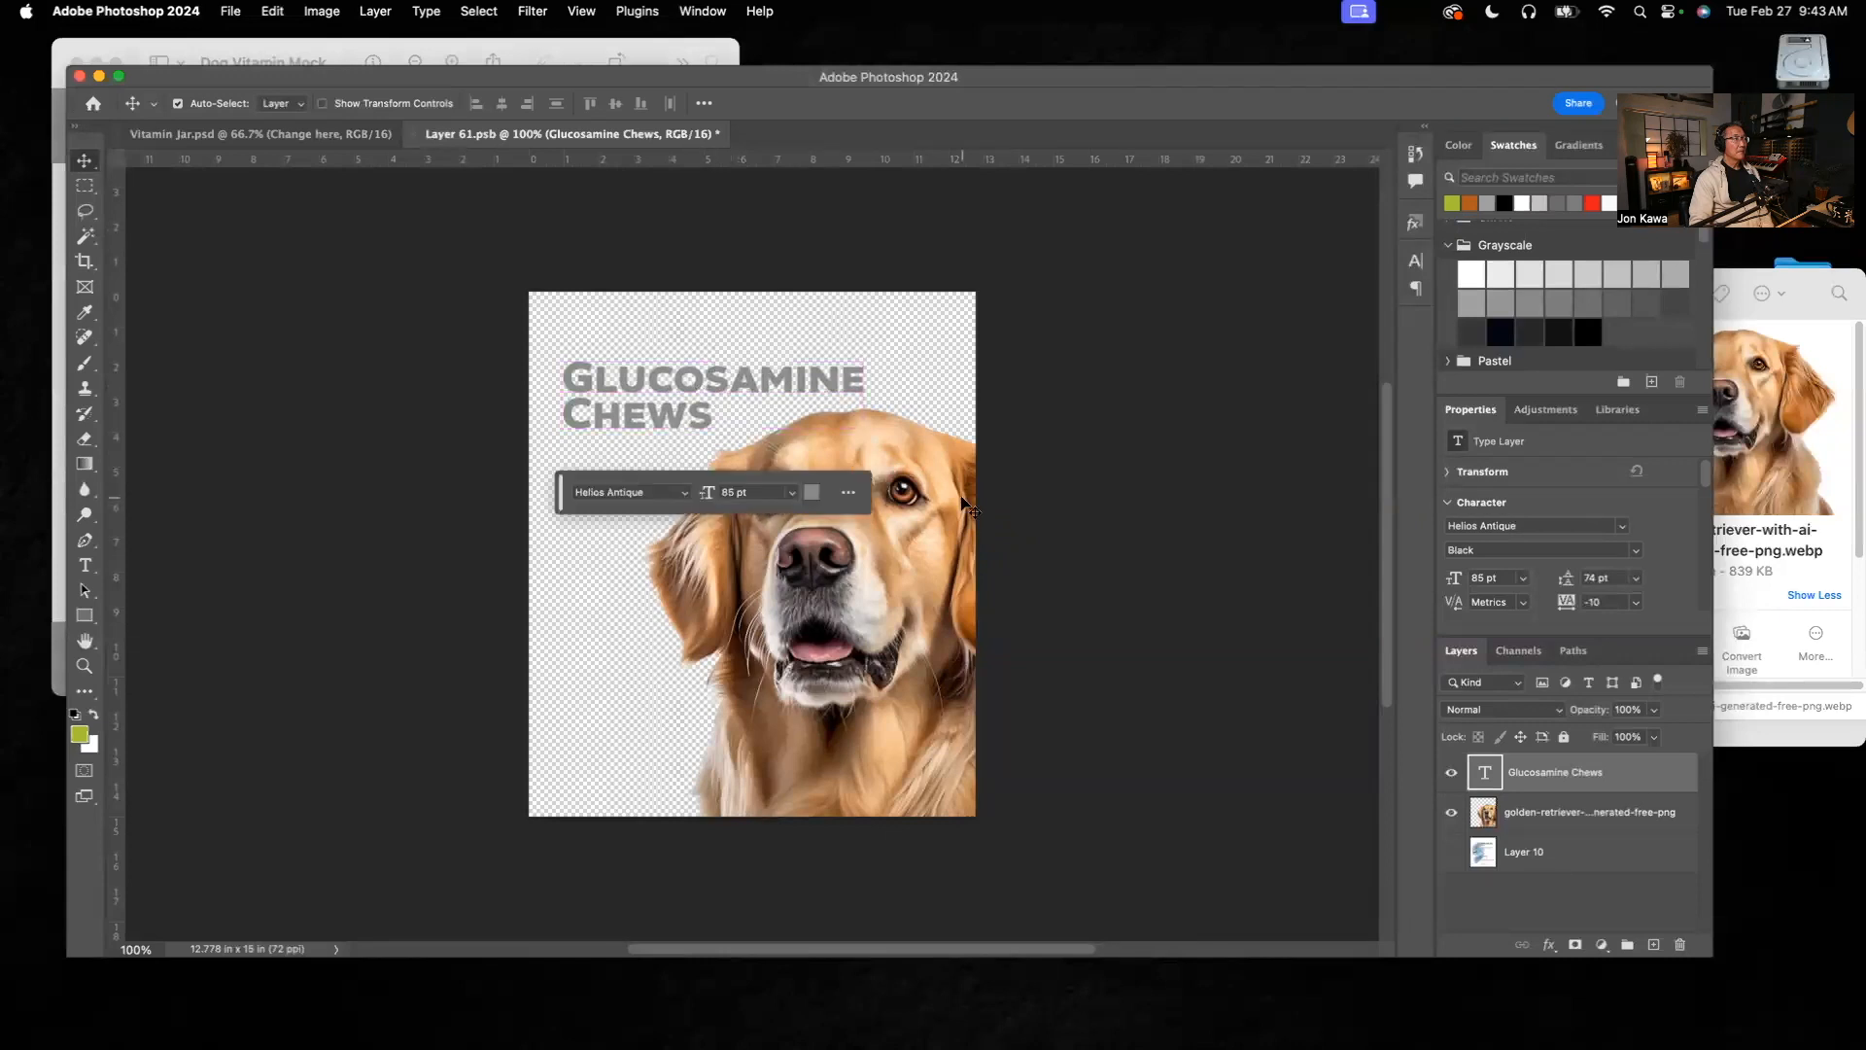
pyautogui.click(1084, 480)
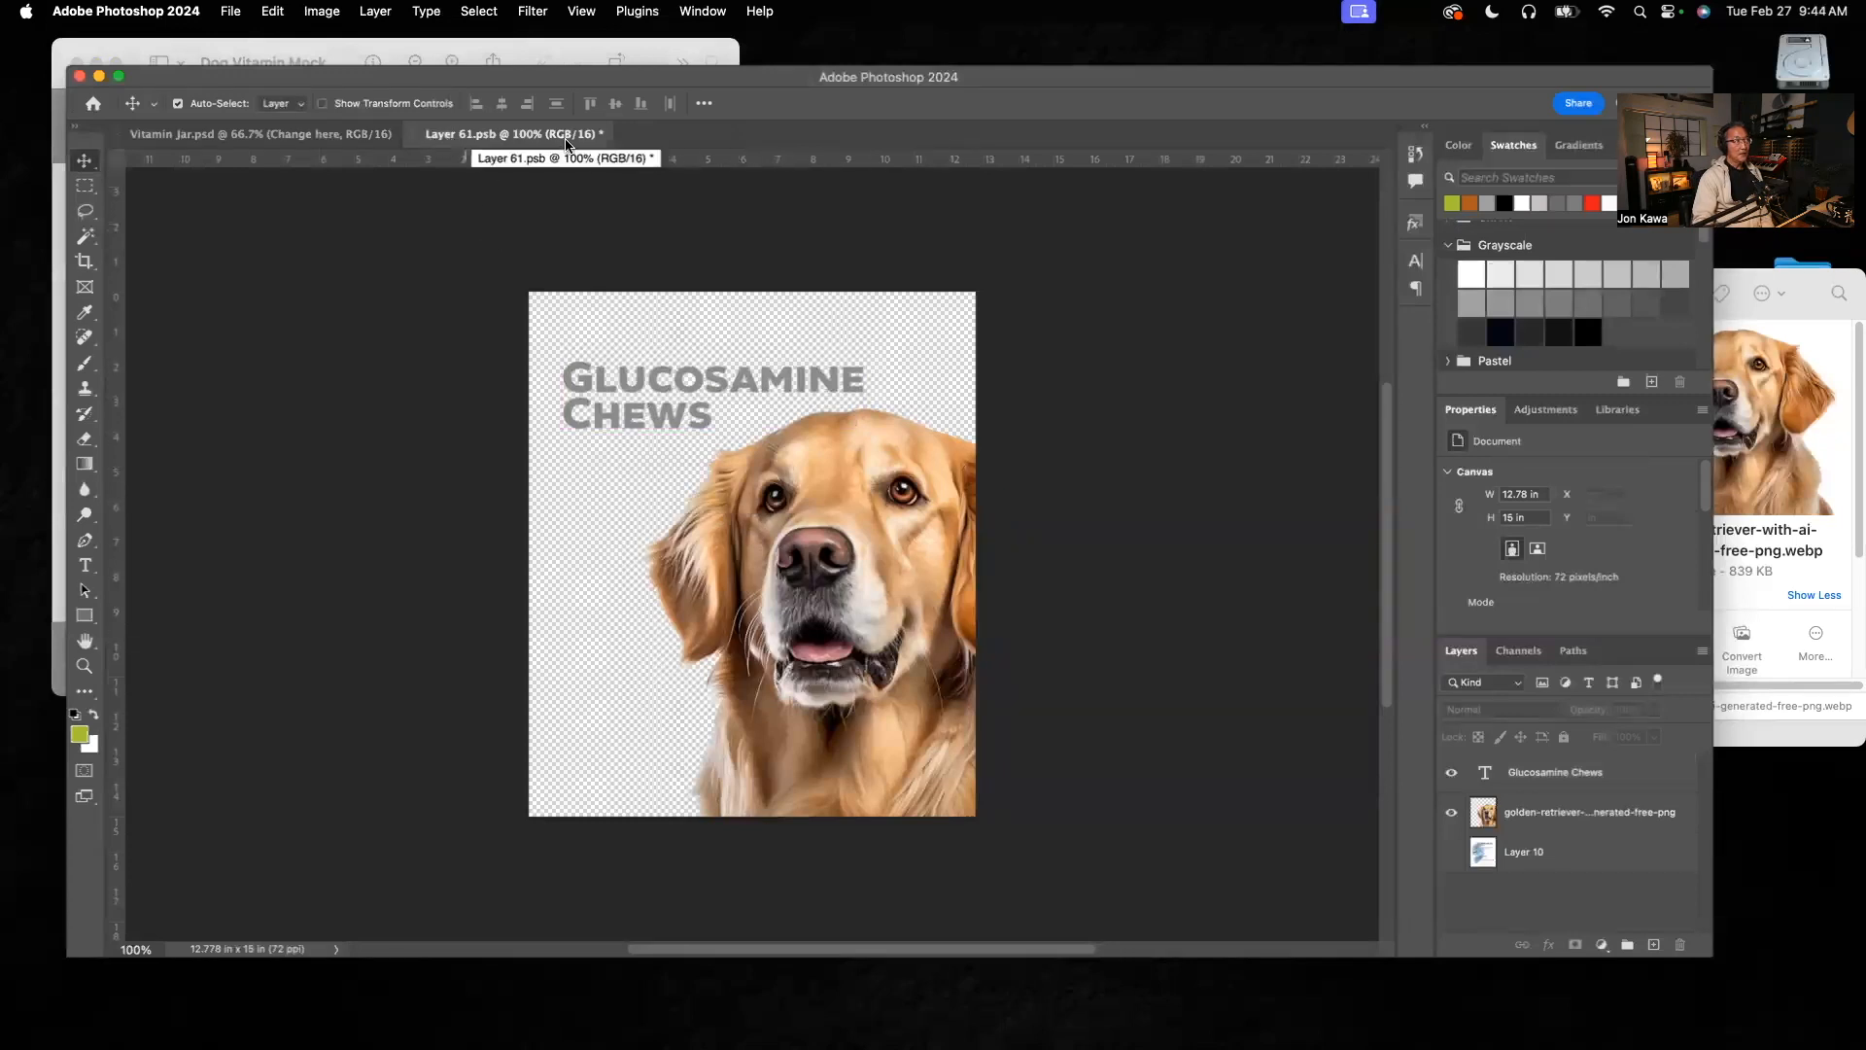
# Step: Look at the label in Vitamin Jar.psd and compare the new design with the original artwork on Layer 10
pyautogui.click(285, 138)
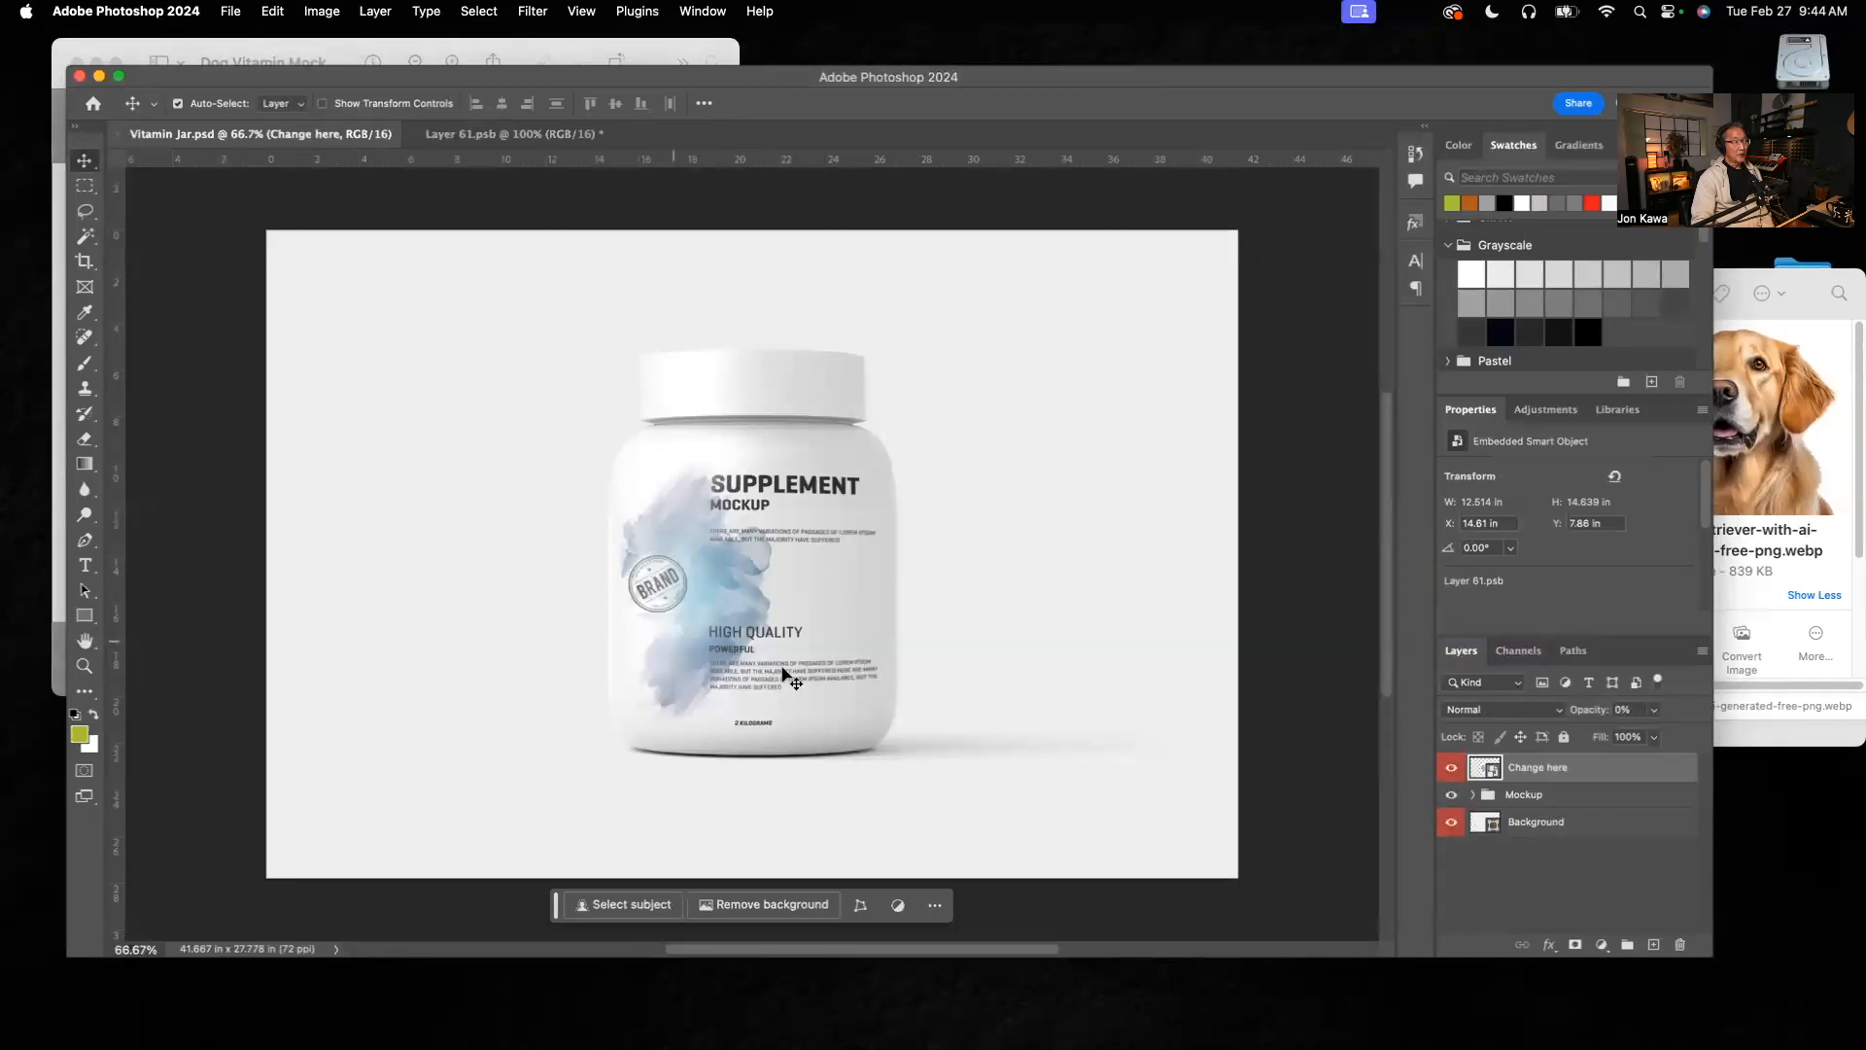
pyautogui.click(471, 137)
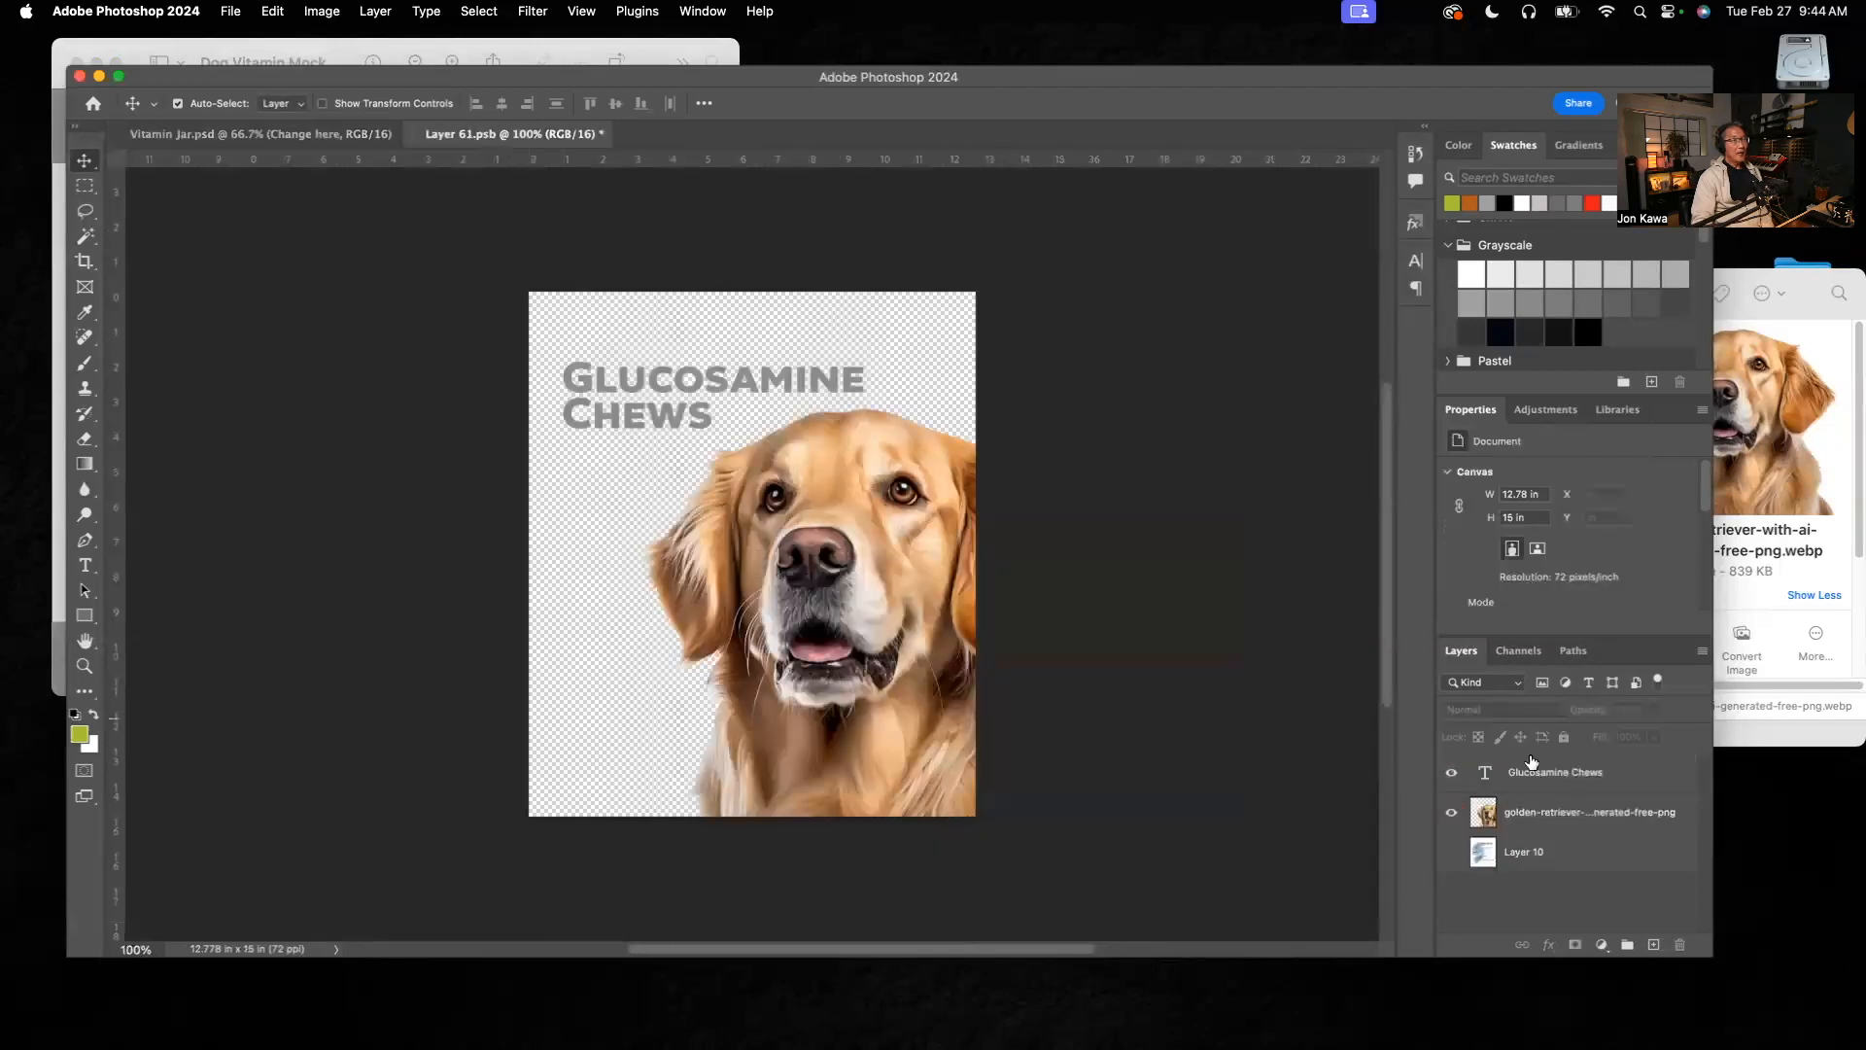
pyautogui.click(1454, 854)
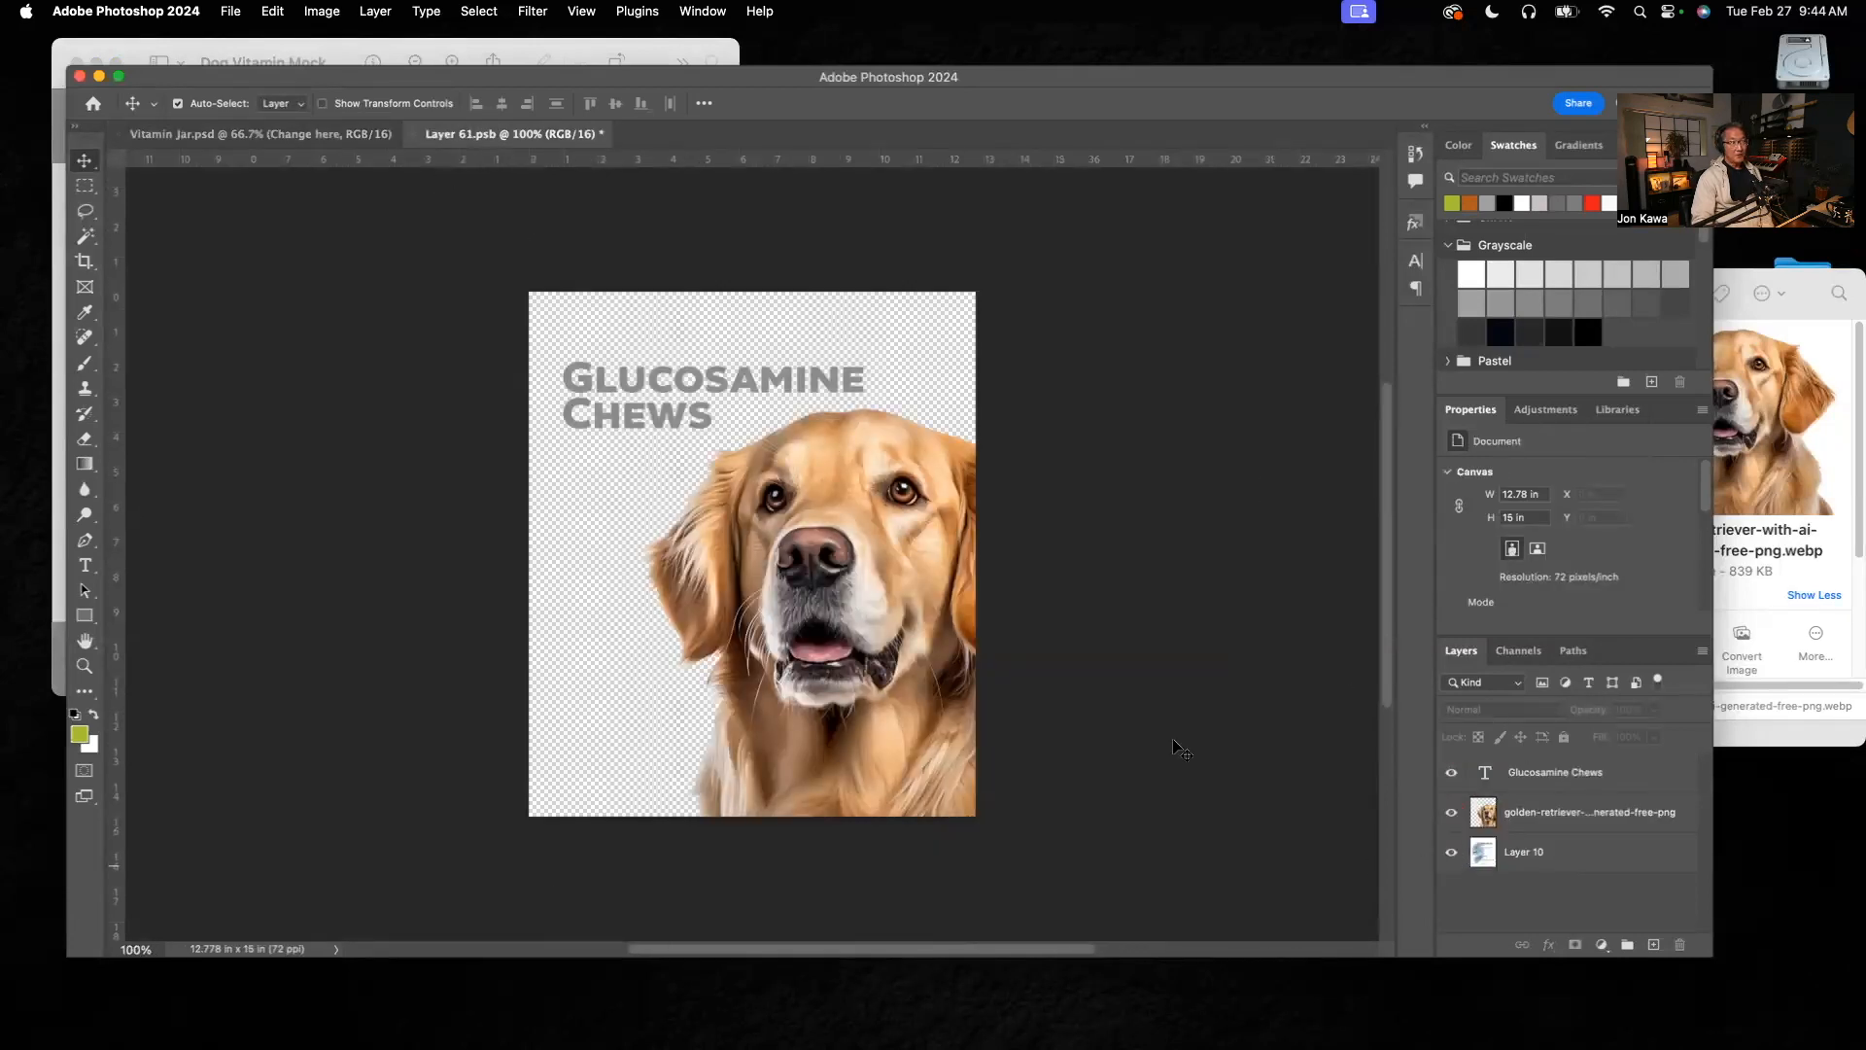
pyautogui.click(1452, 857)
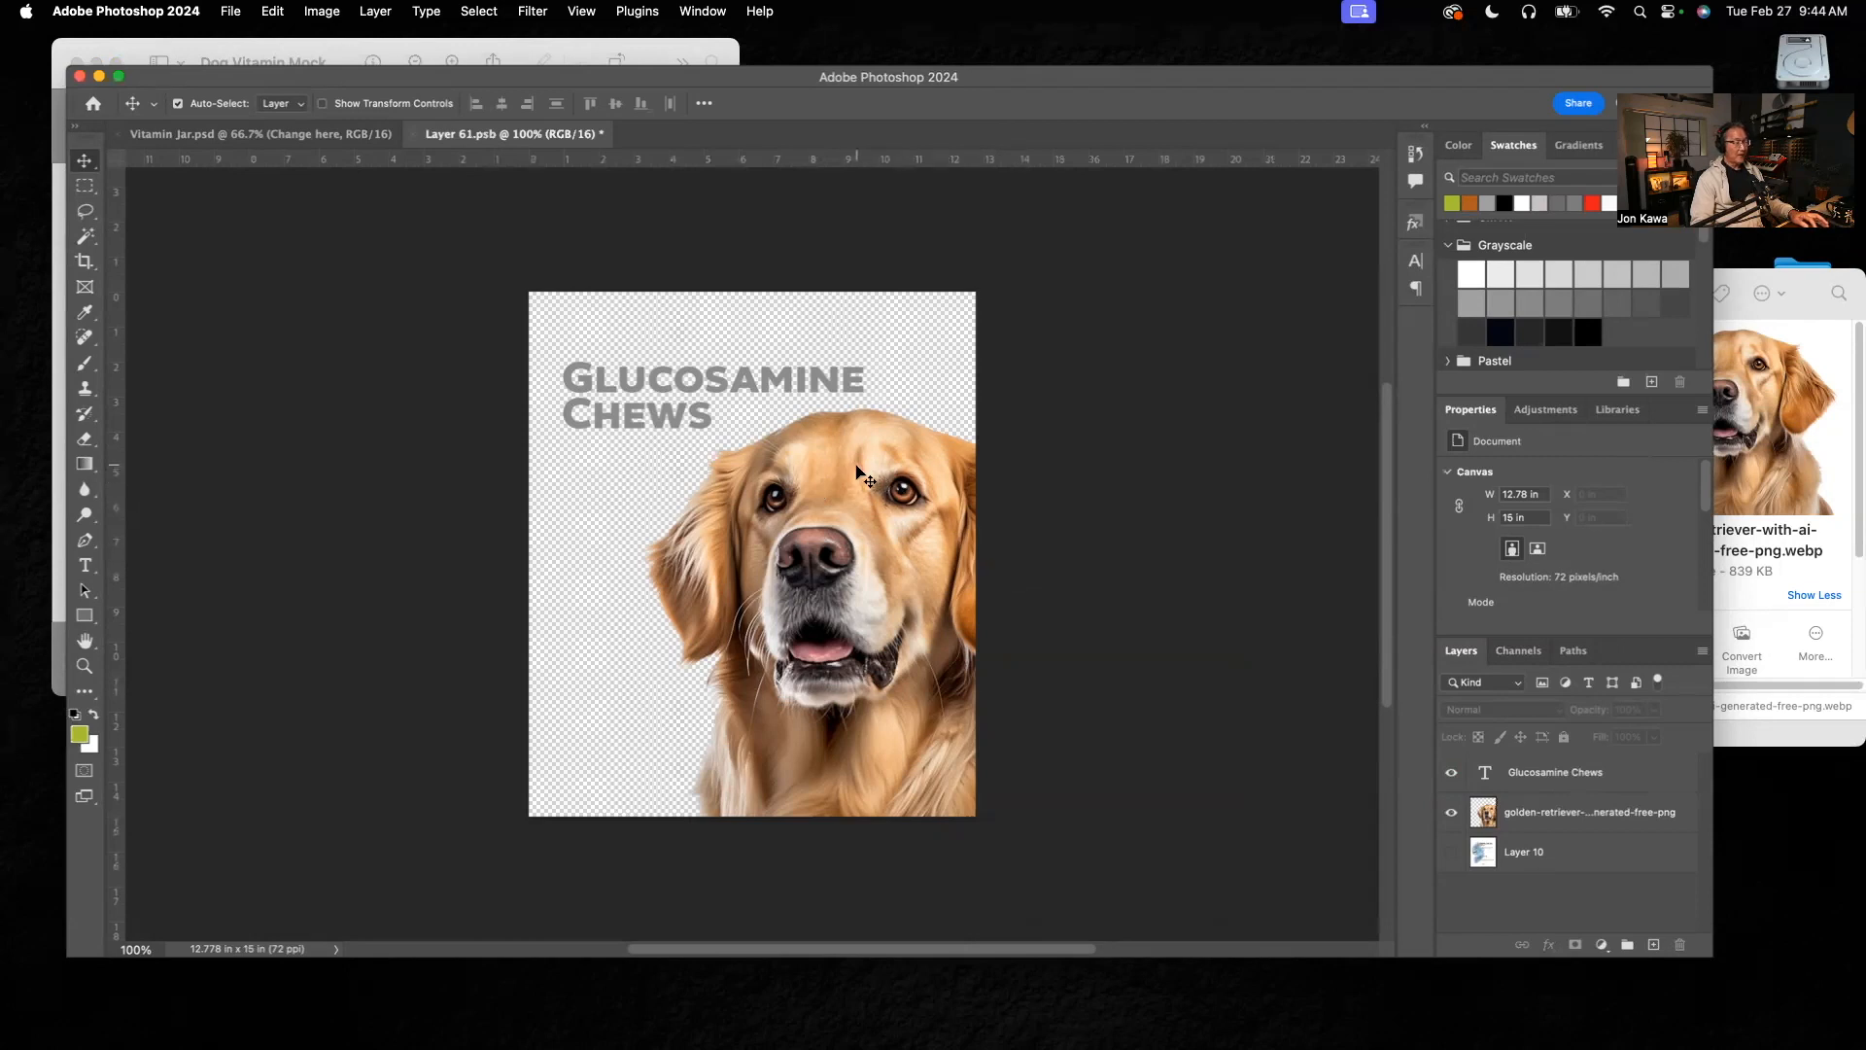
# Step: Save the label's smart object contents, check the jar in Vitamin Jar.psd, and return to Layer 61.psb
pyautogui.press('super')
pyautogui.press('super+s')
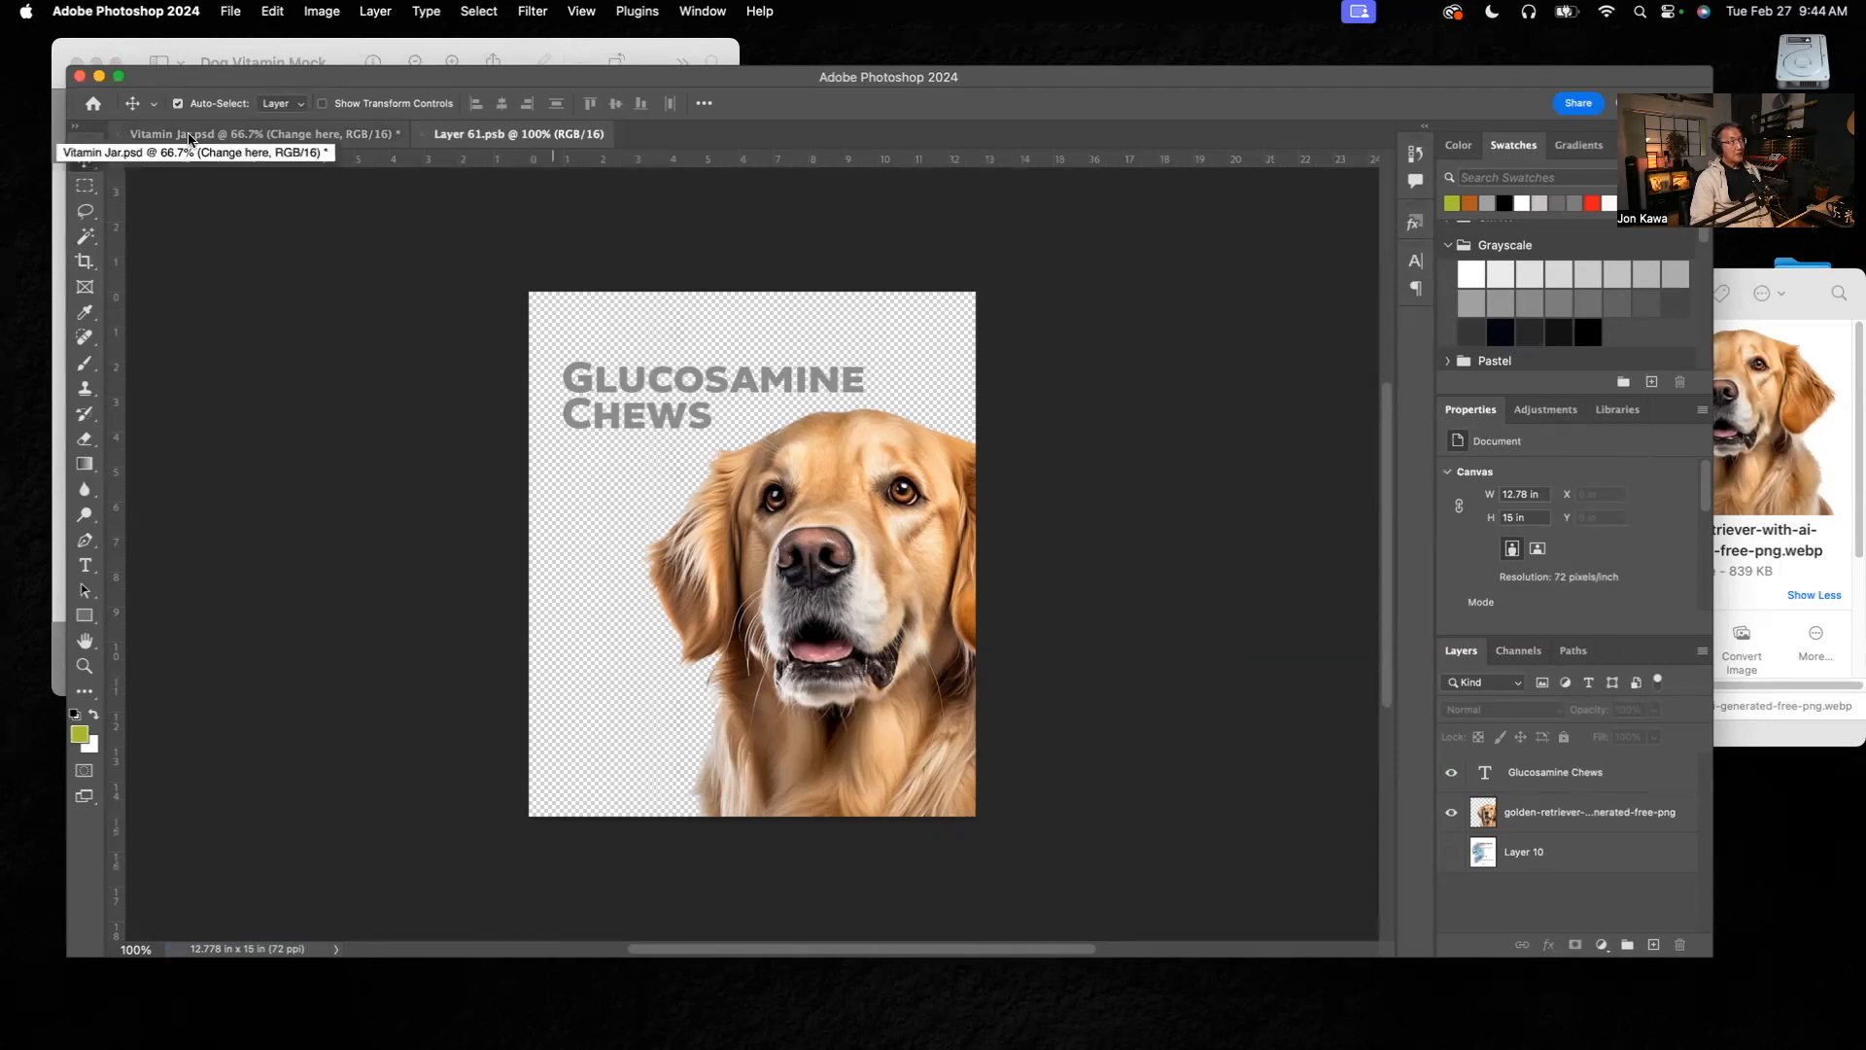
pyautogui.click(314, 139)
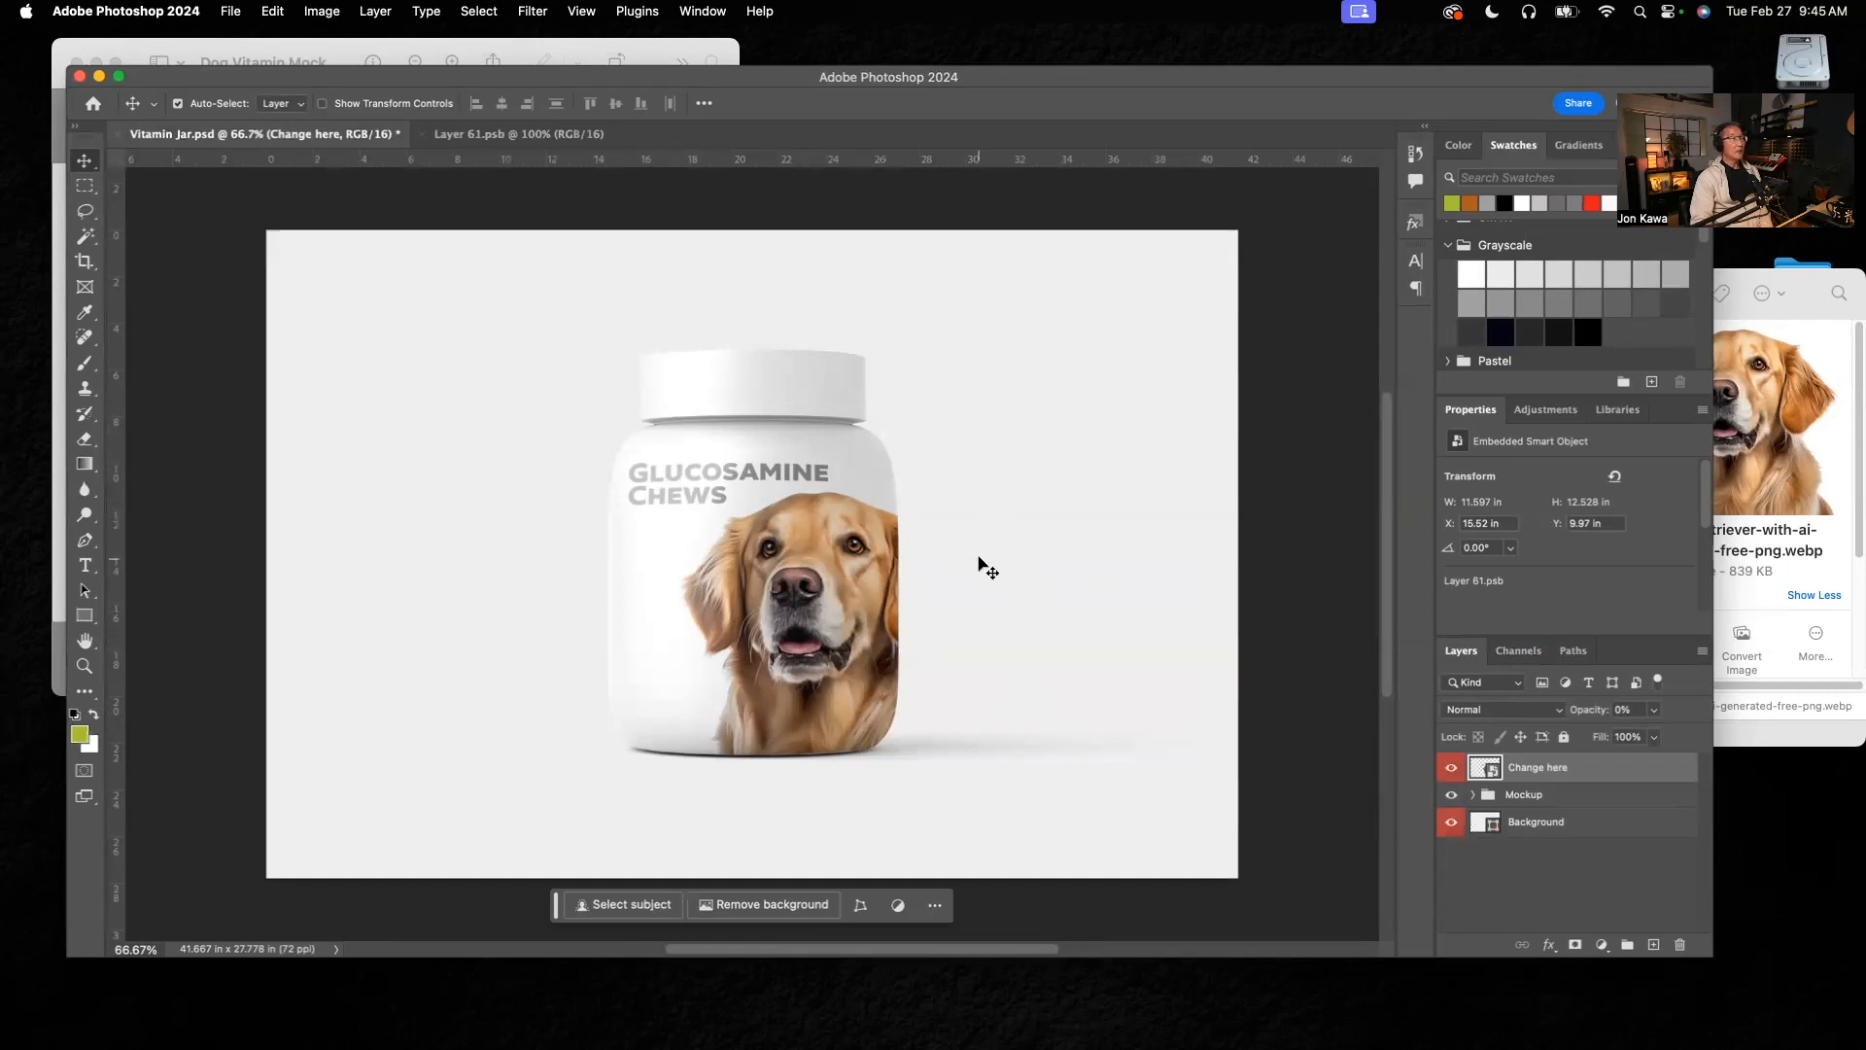
pyautogui.click(476, 136)
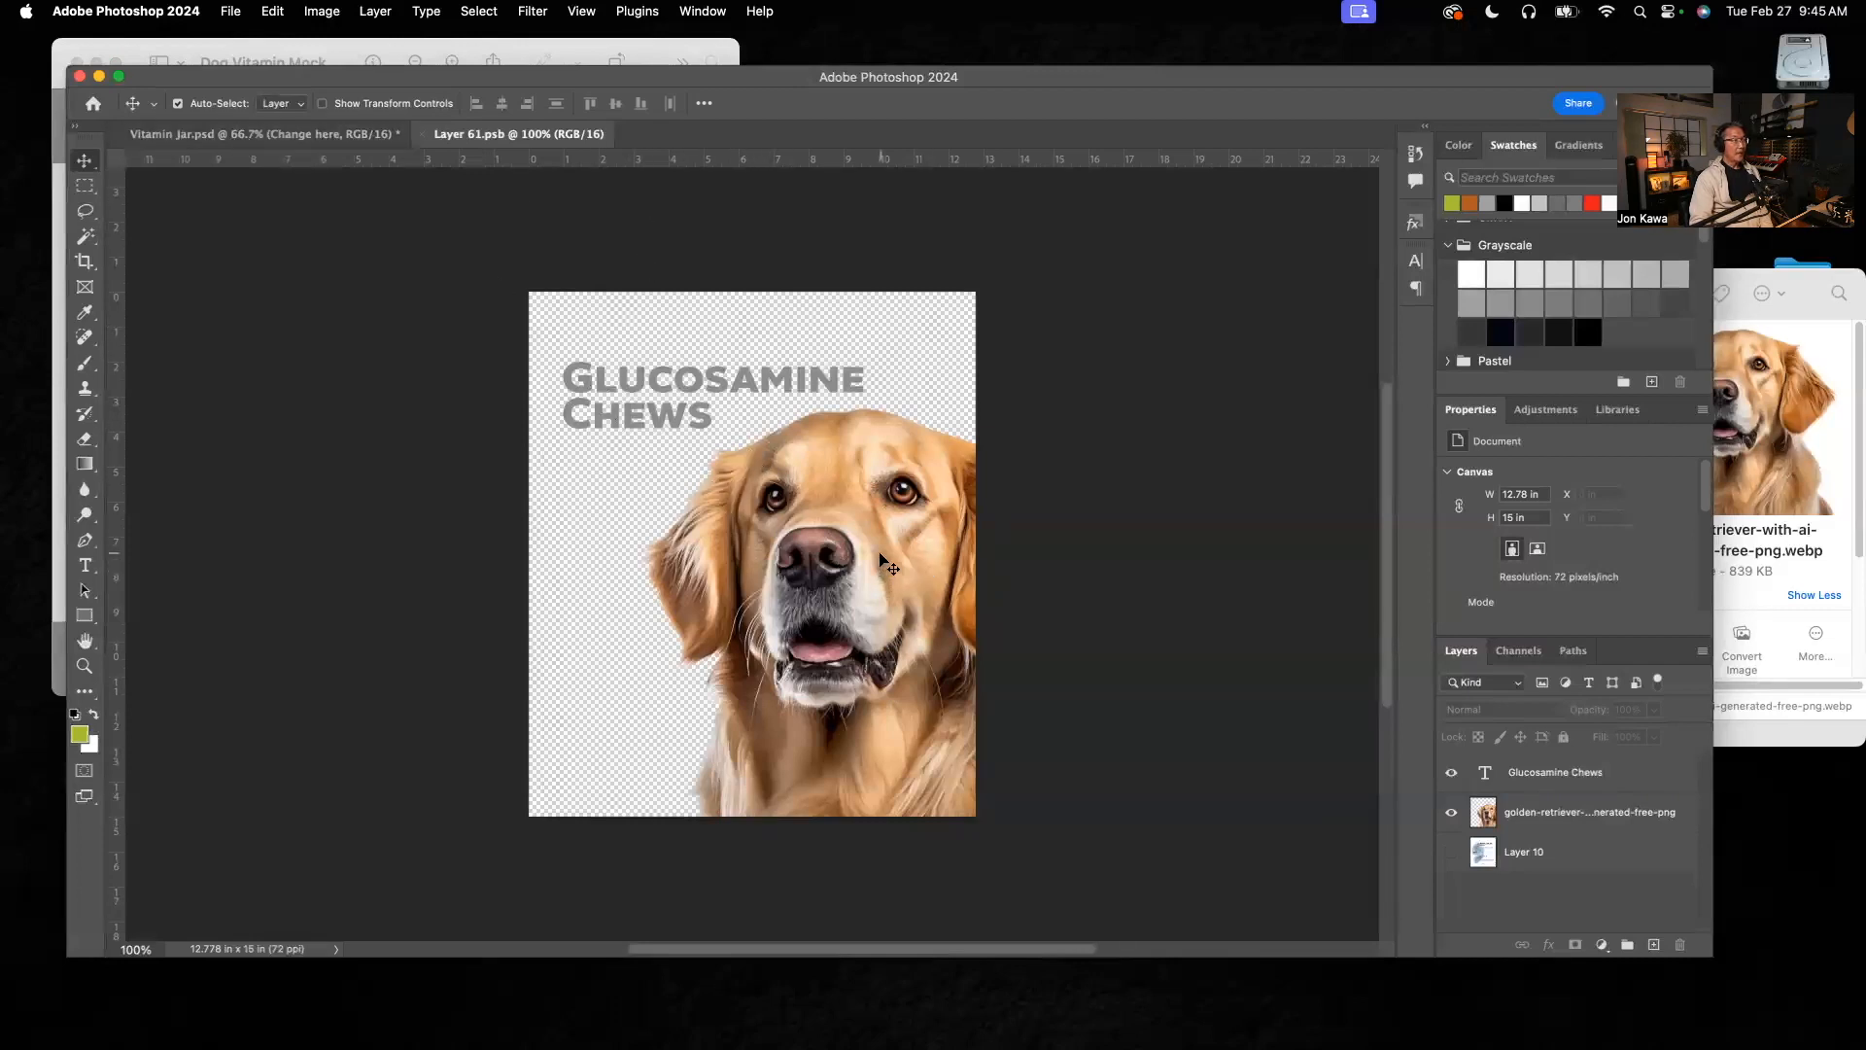
# Step: Check the reference mockup and duplicate the "Glucosamine Chews" heading directly below the original
pyautogui.click(576, 48)
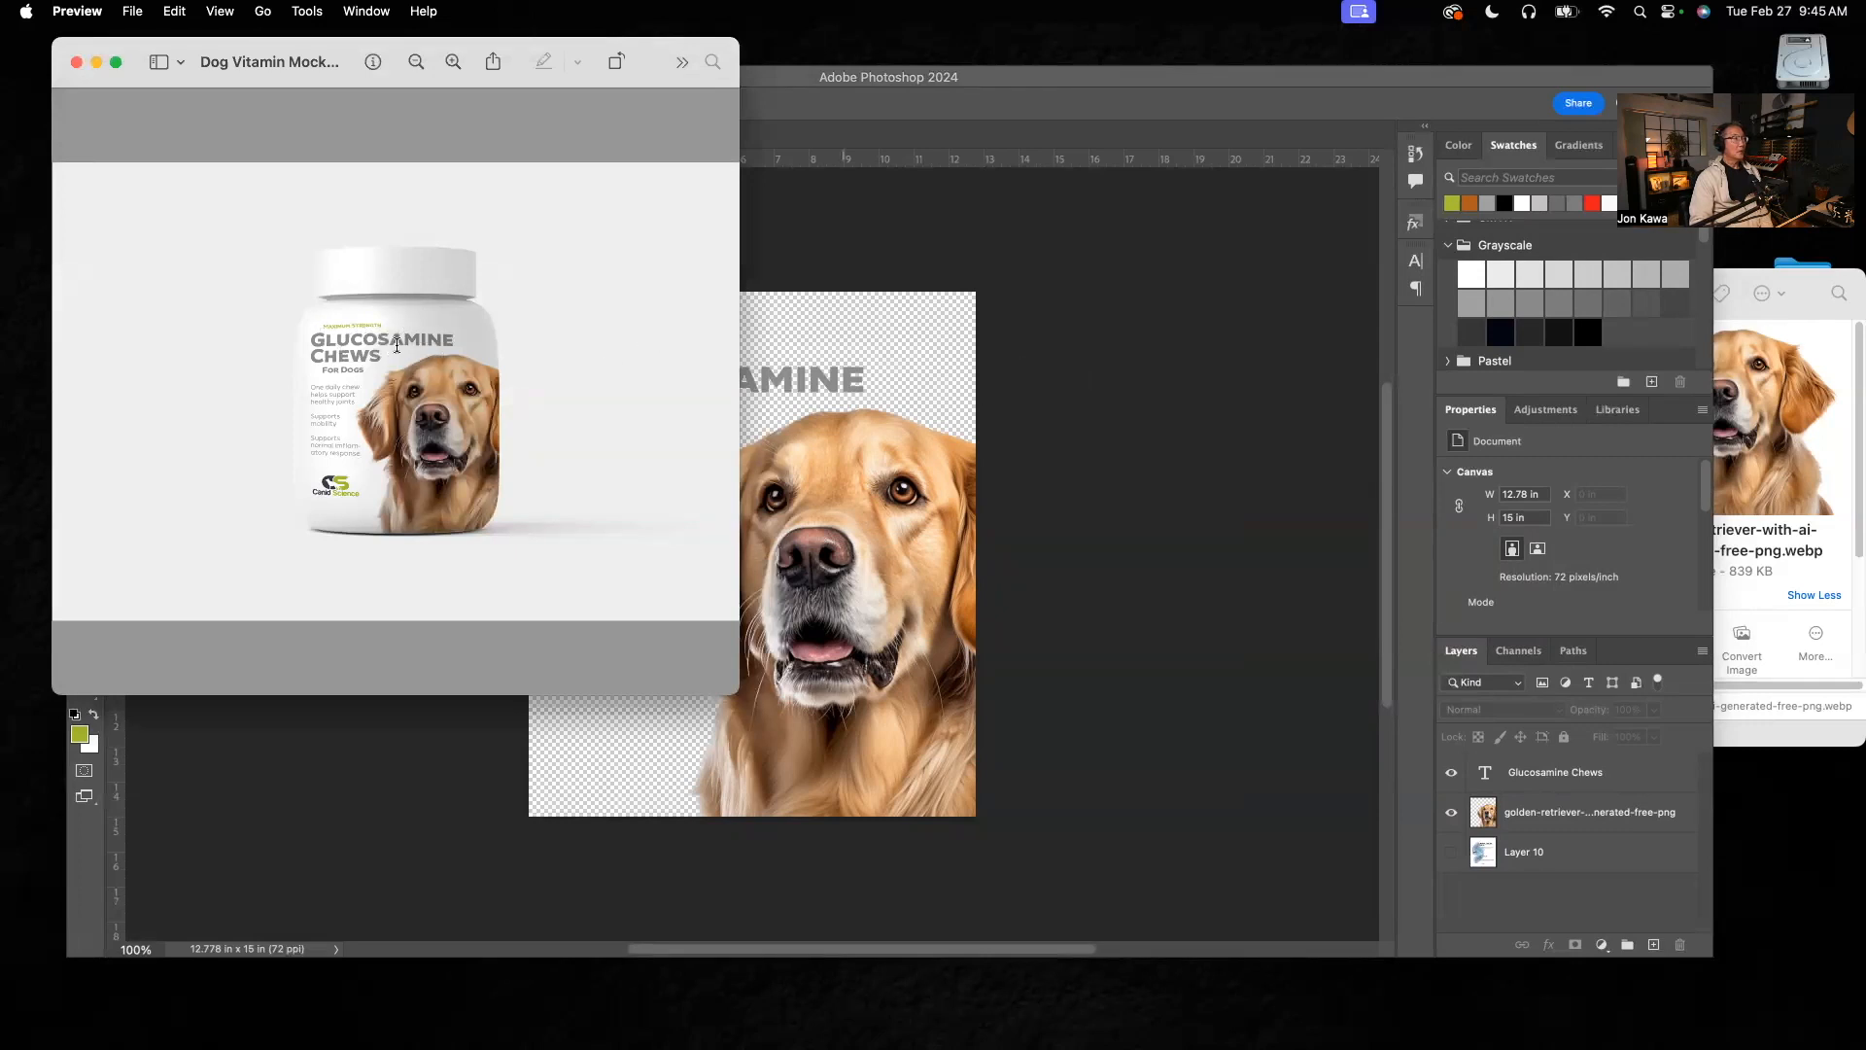
pyautogui.click(999, 311)
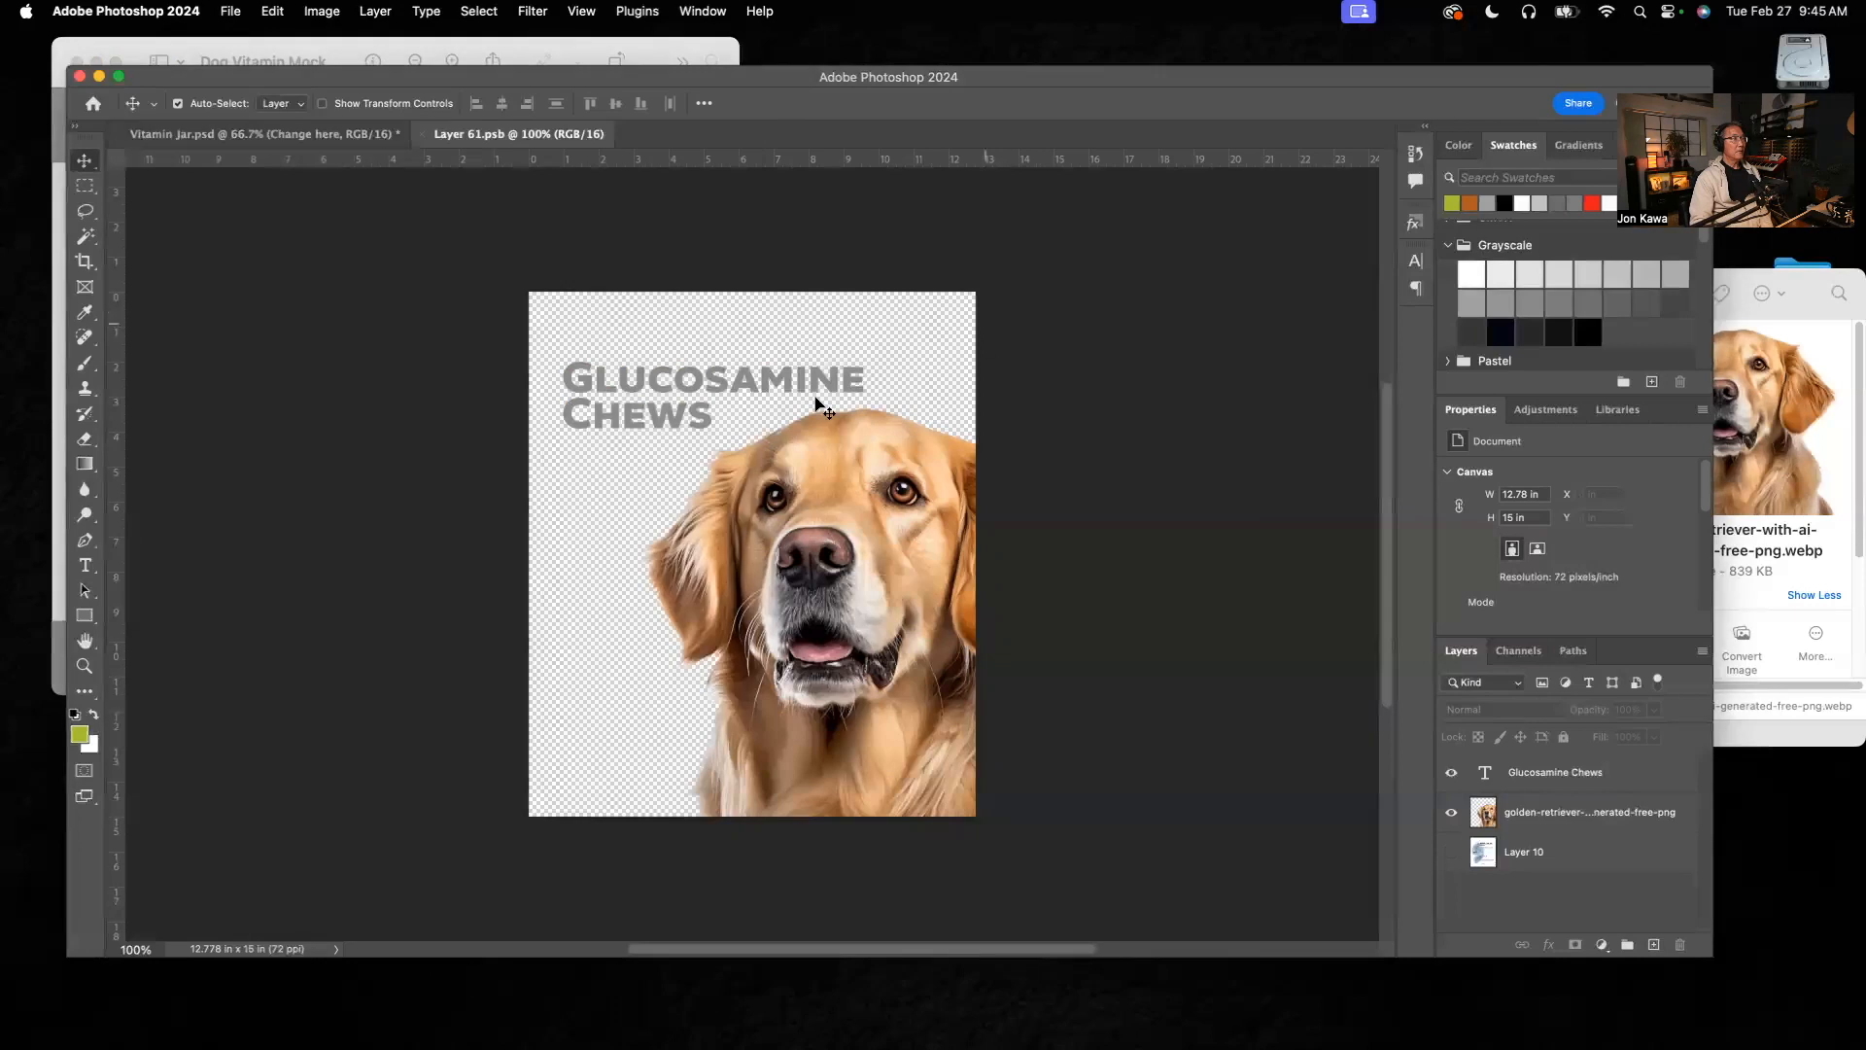
pyautogui.click(653, 387)
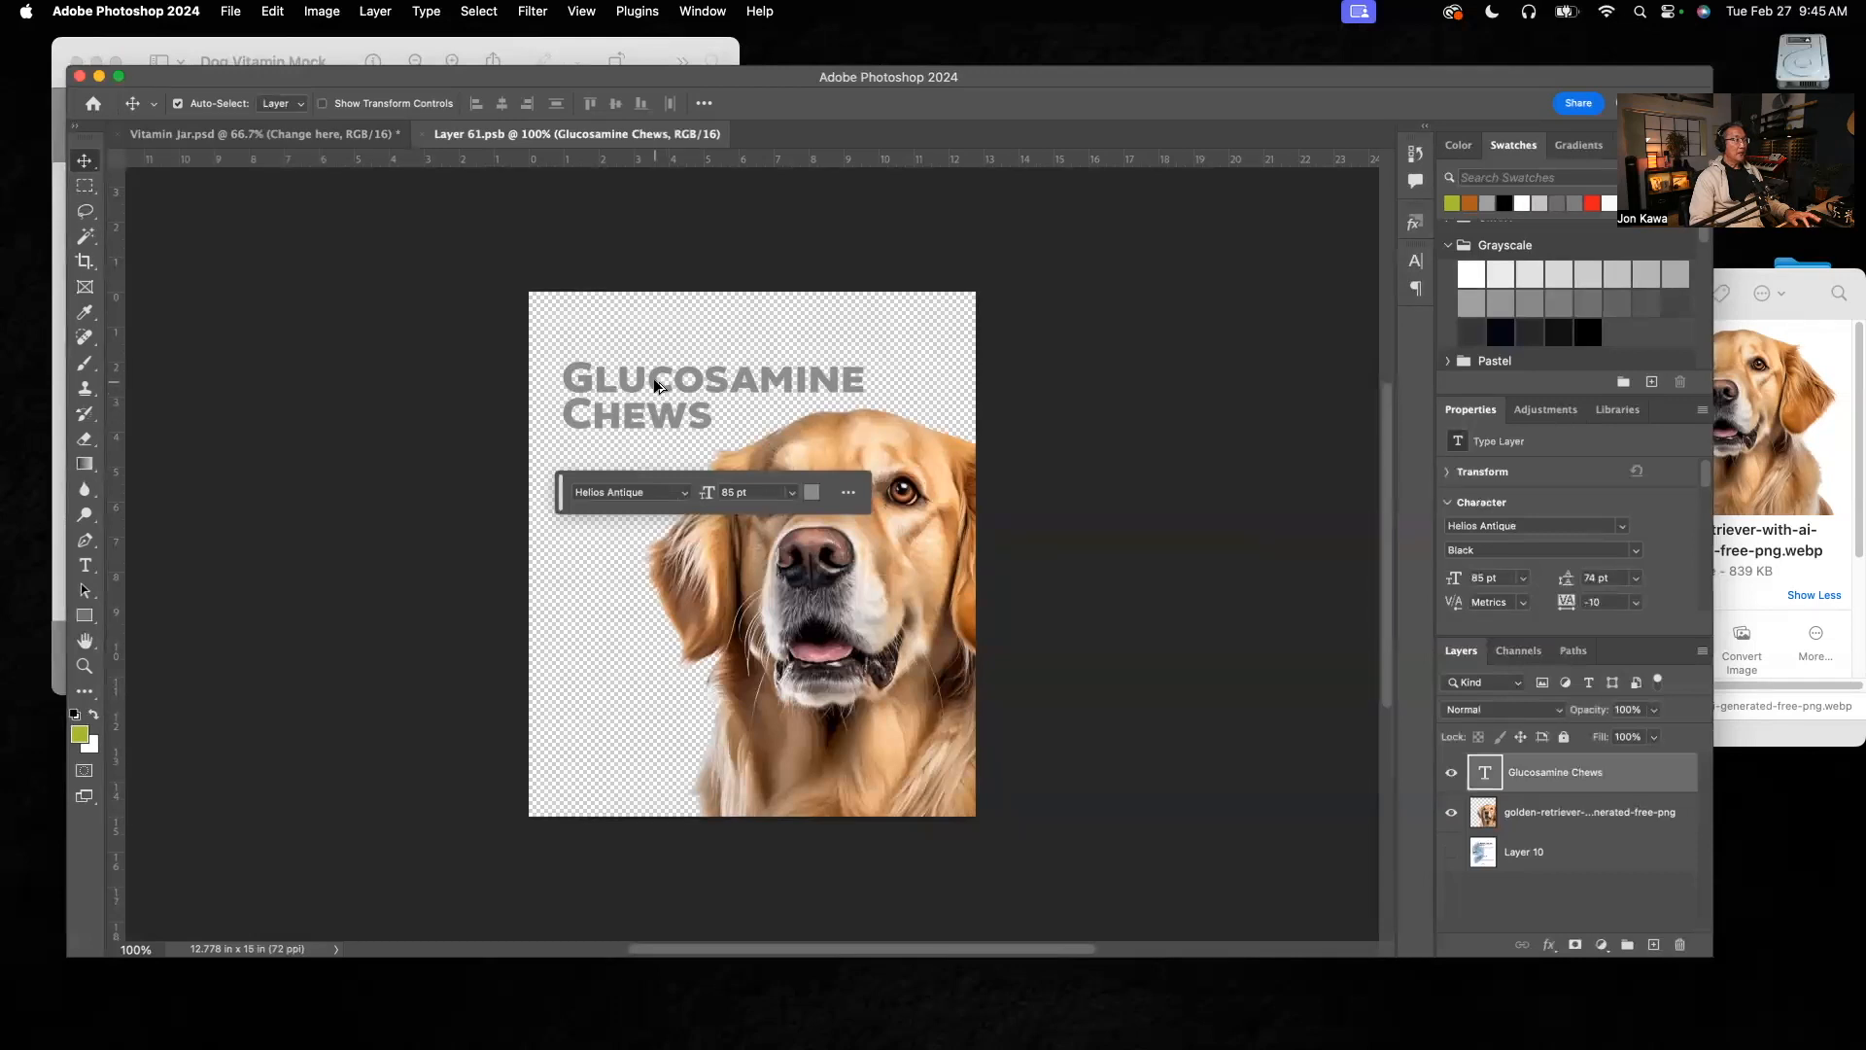
pyautogui.moveTo(654, 377); pyautogui.dragTo(651, 475)
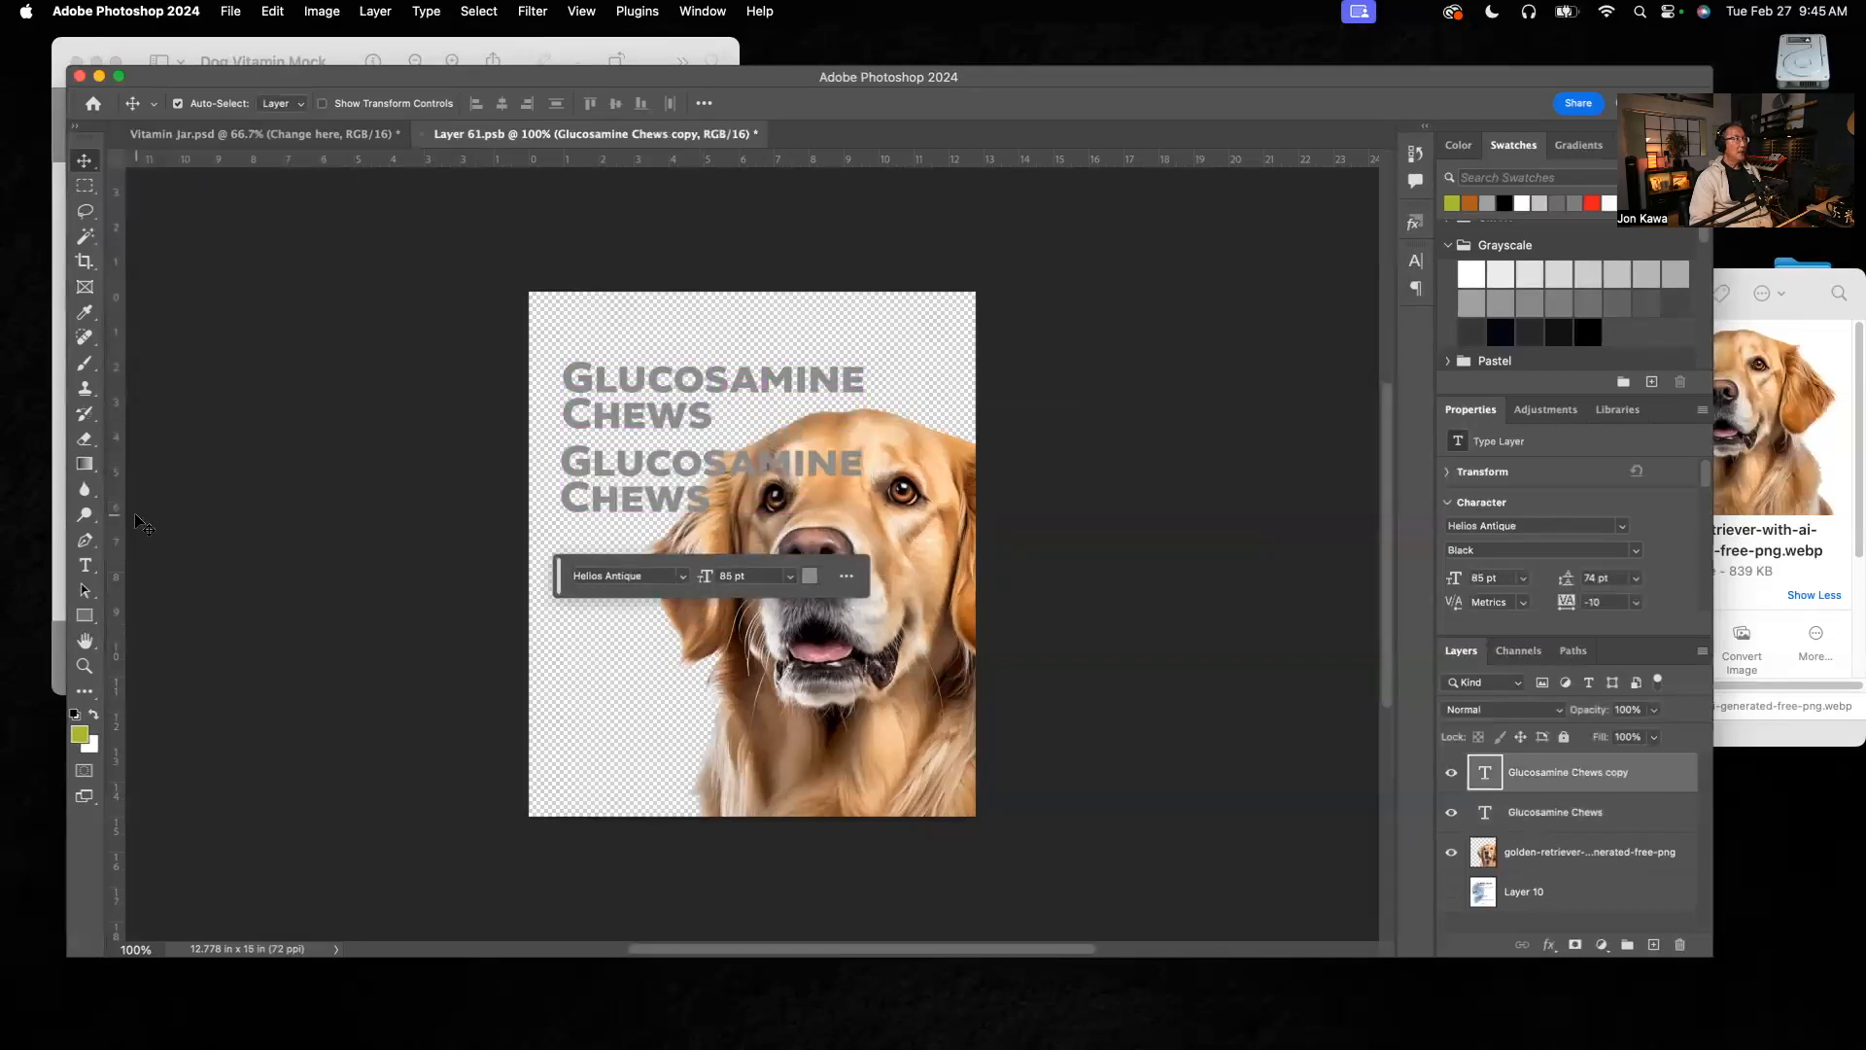
# Step: Replace the text of the duplicated heading with "For Dogs"
pyautogui.click(85, 565)
pyautogui.moveTo(704, 499); pyautogui.dragTo(533, 476)
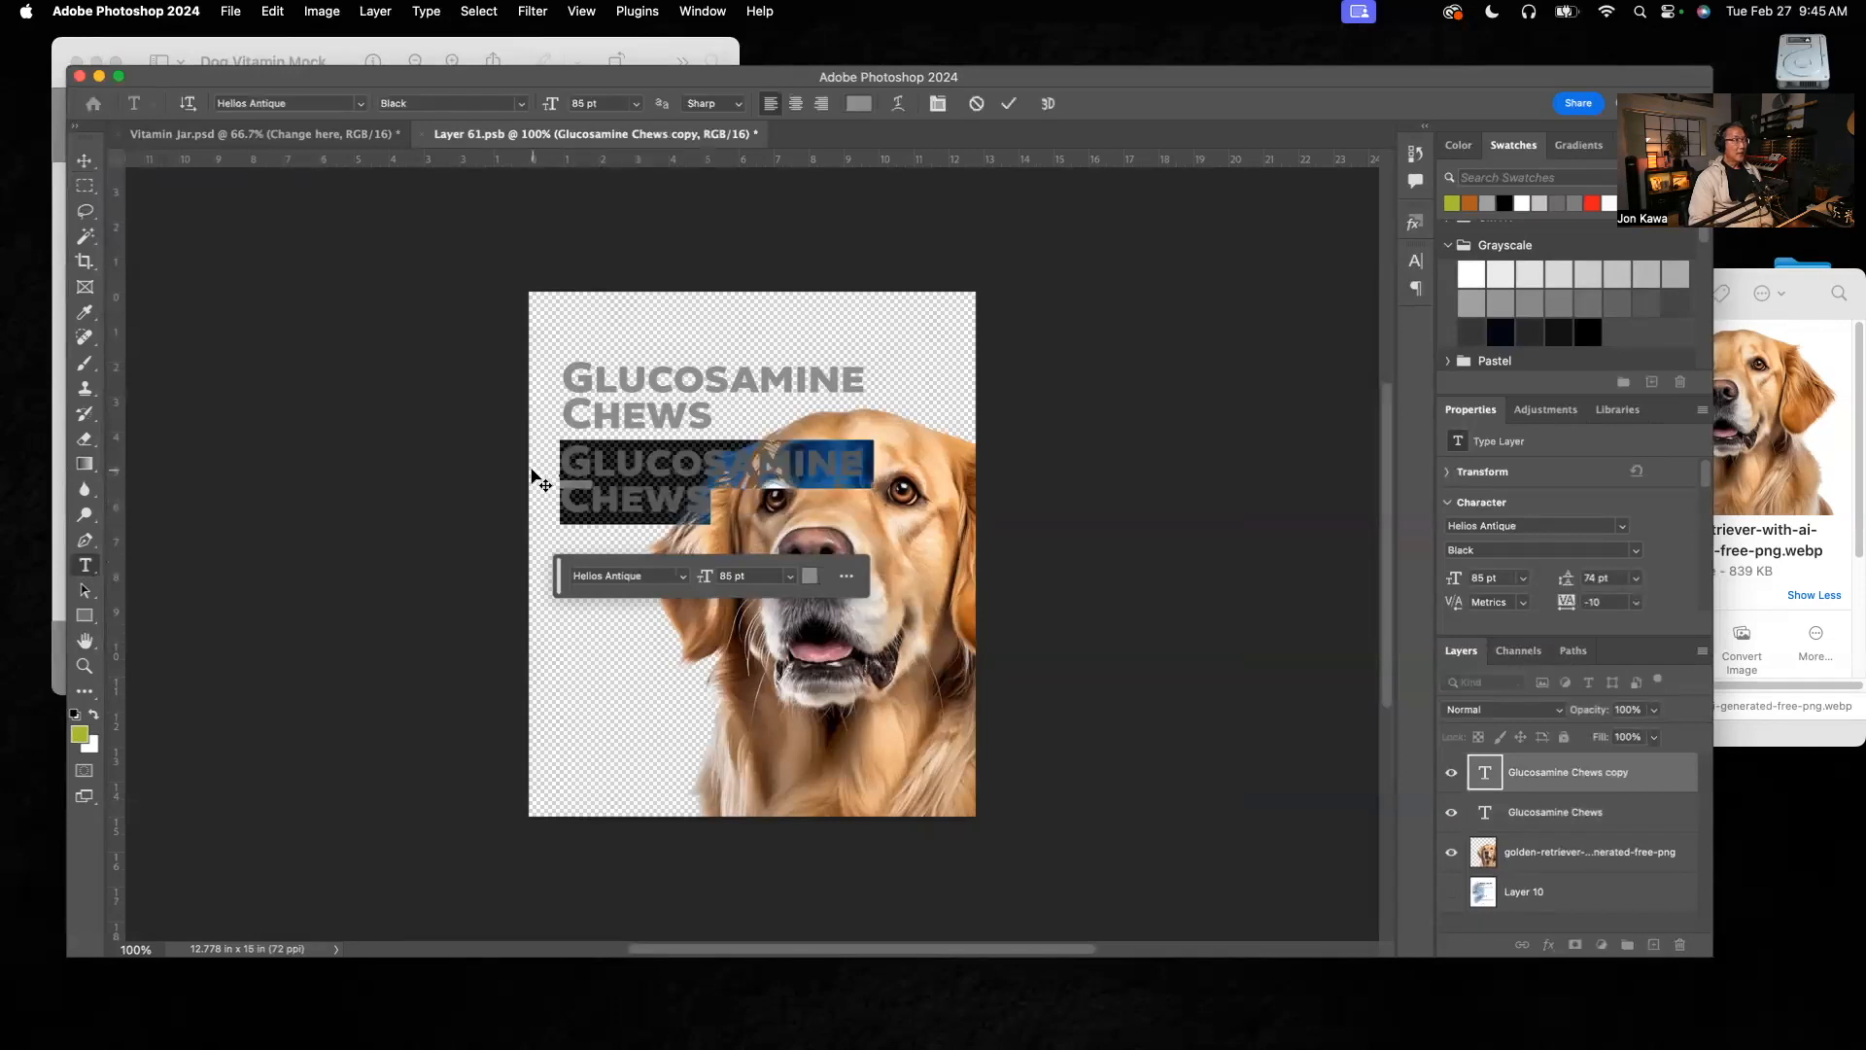
pyautogui.write('For Dog')
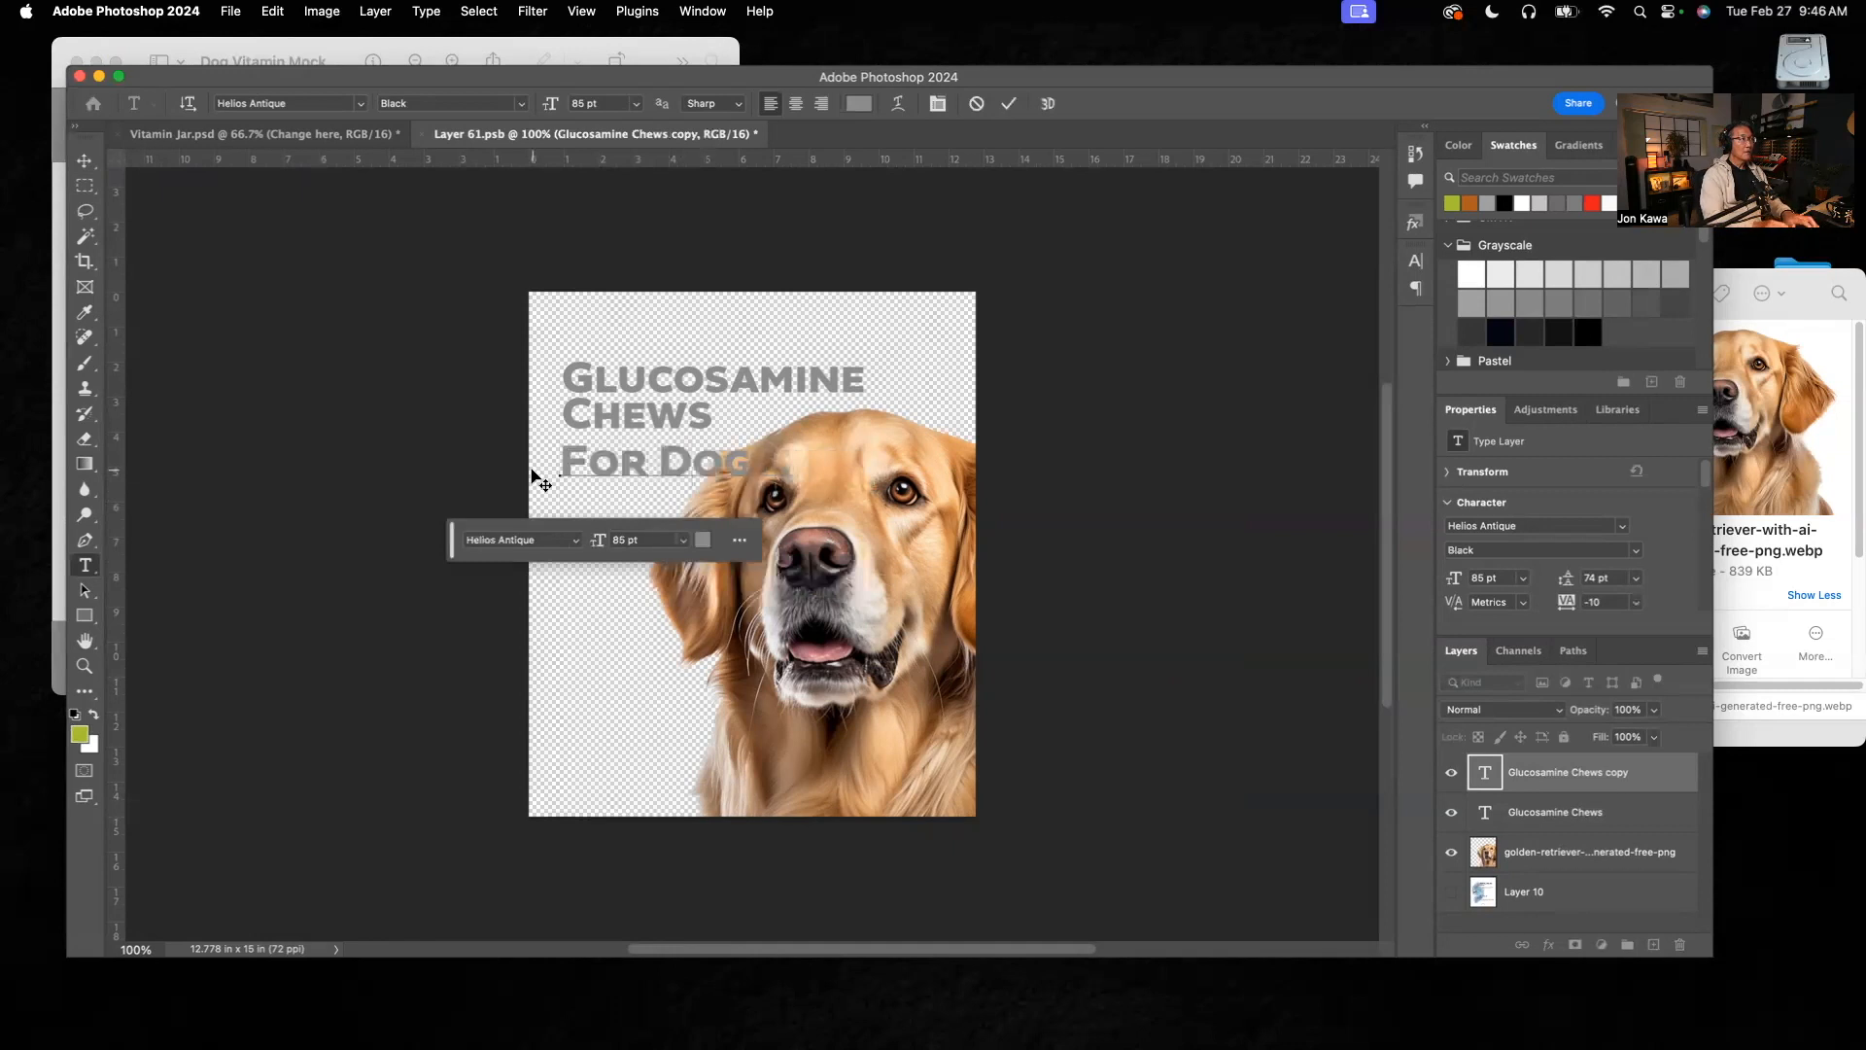
pyautogui.write('s')
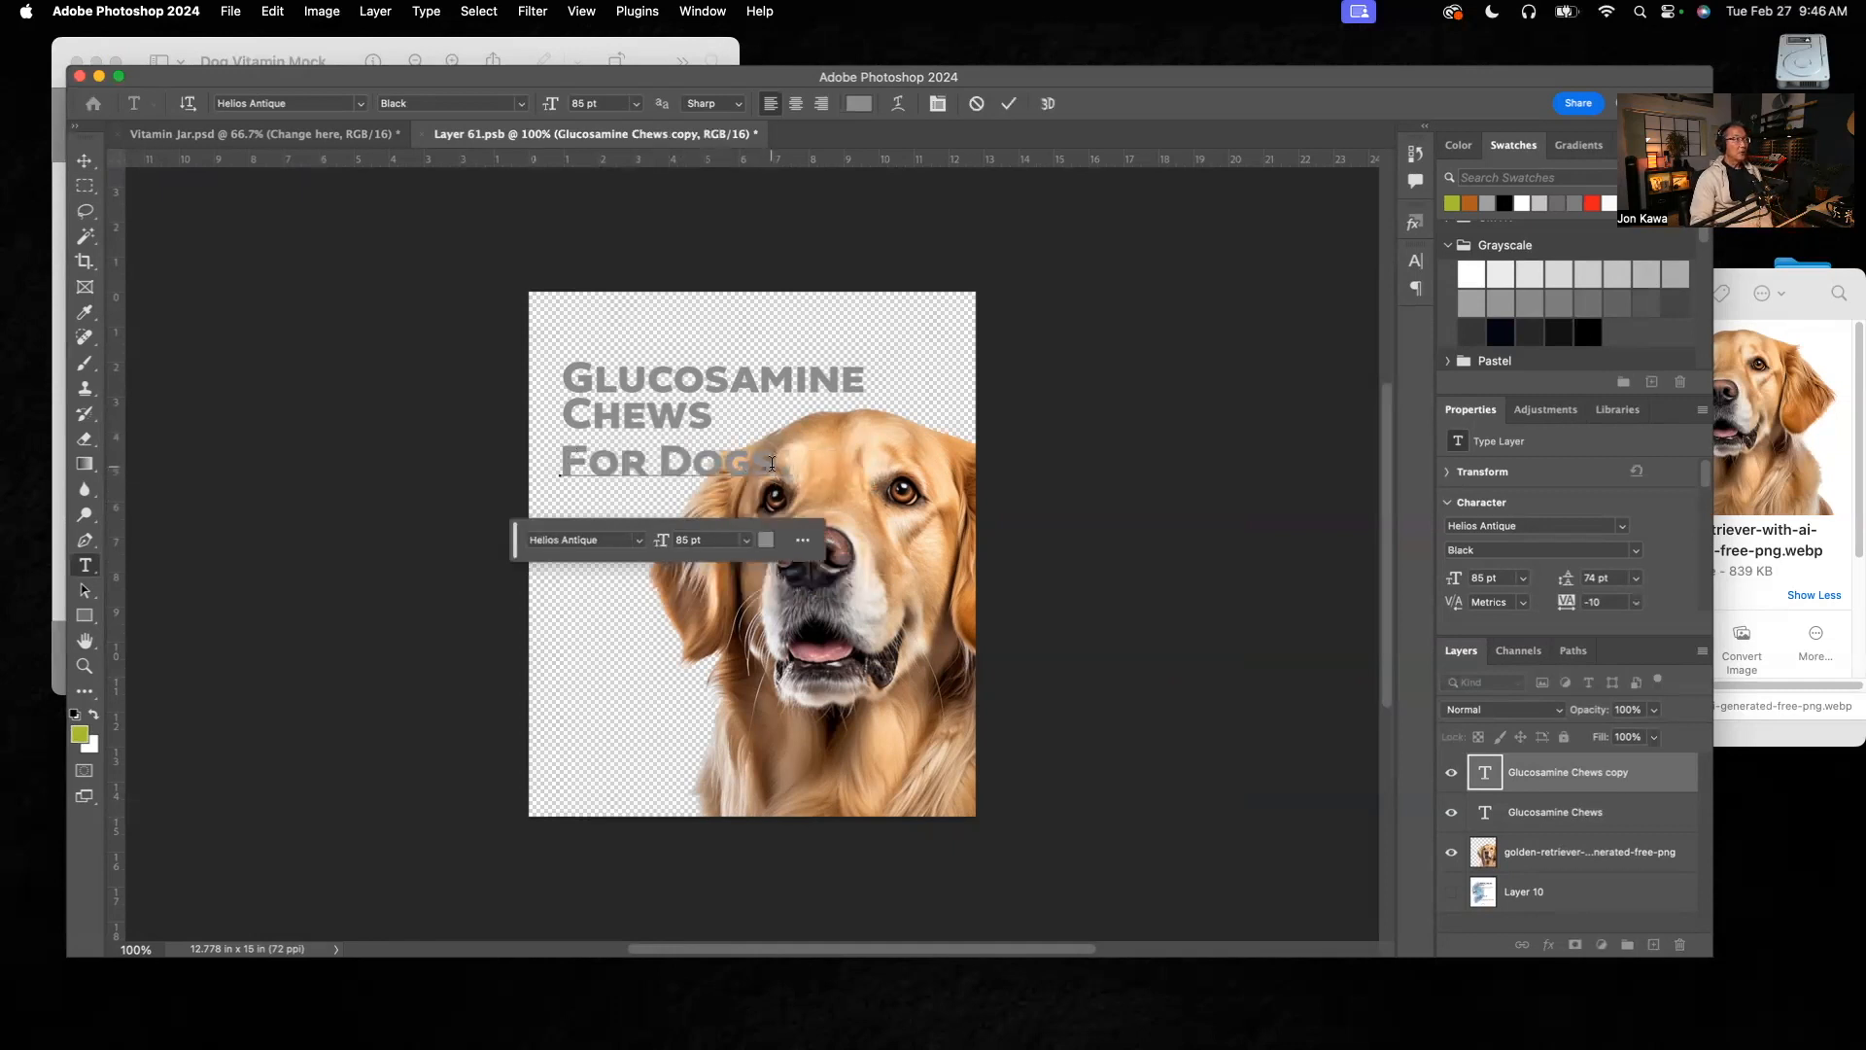
# Step: Set the font size of the "For Dogs" text to 34 pt
pyautogui.moveTo(774, 462); pyautogui.dragTo(546, 472)
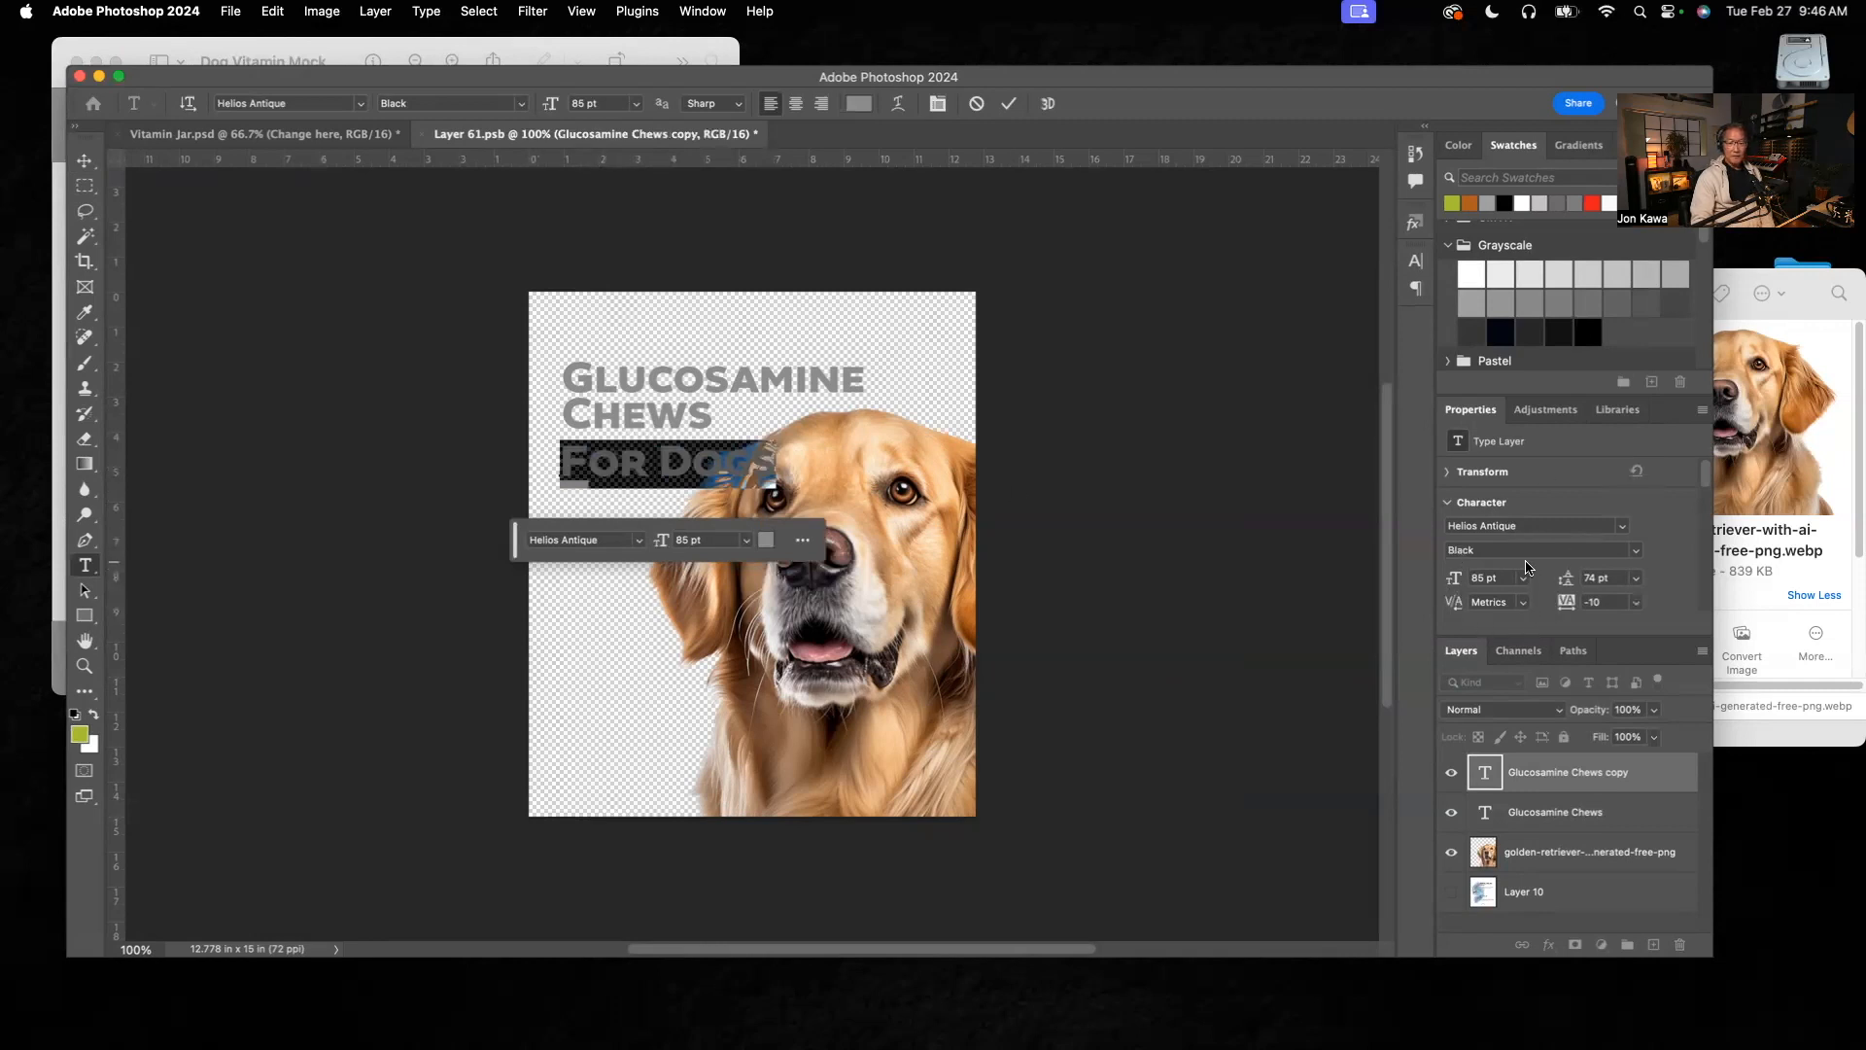
pyautogui.click(1483, 577)
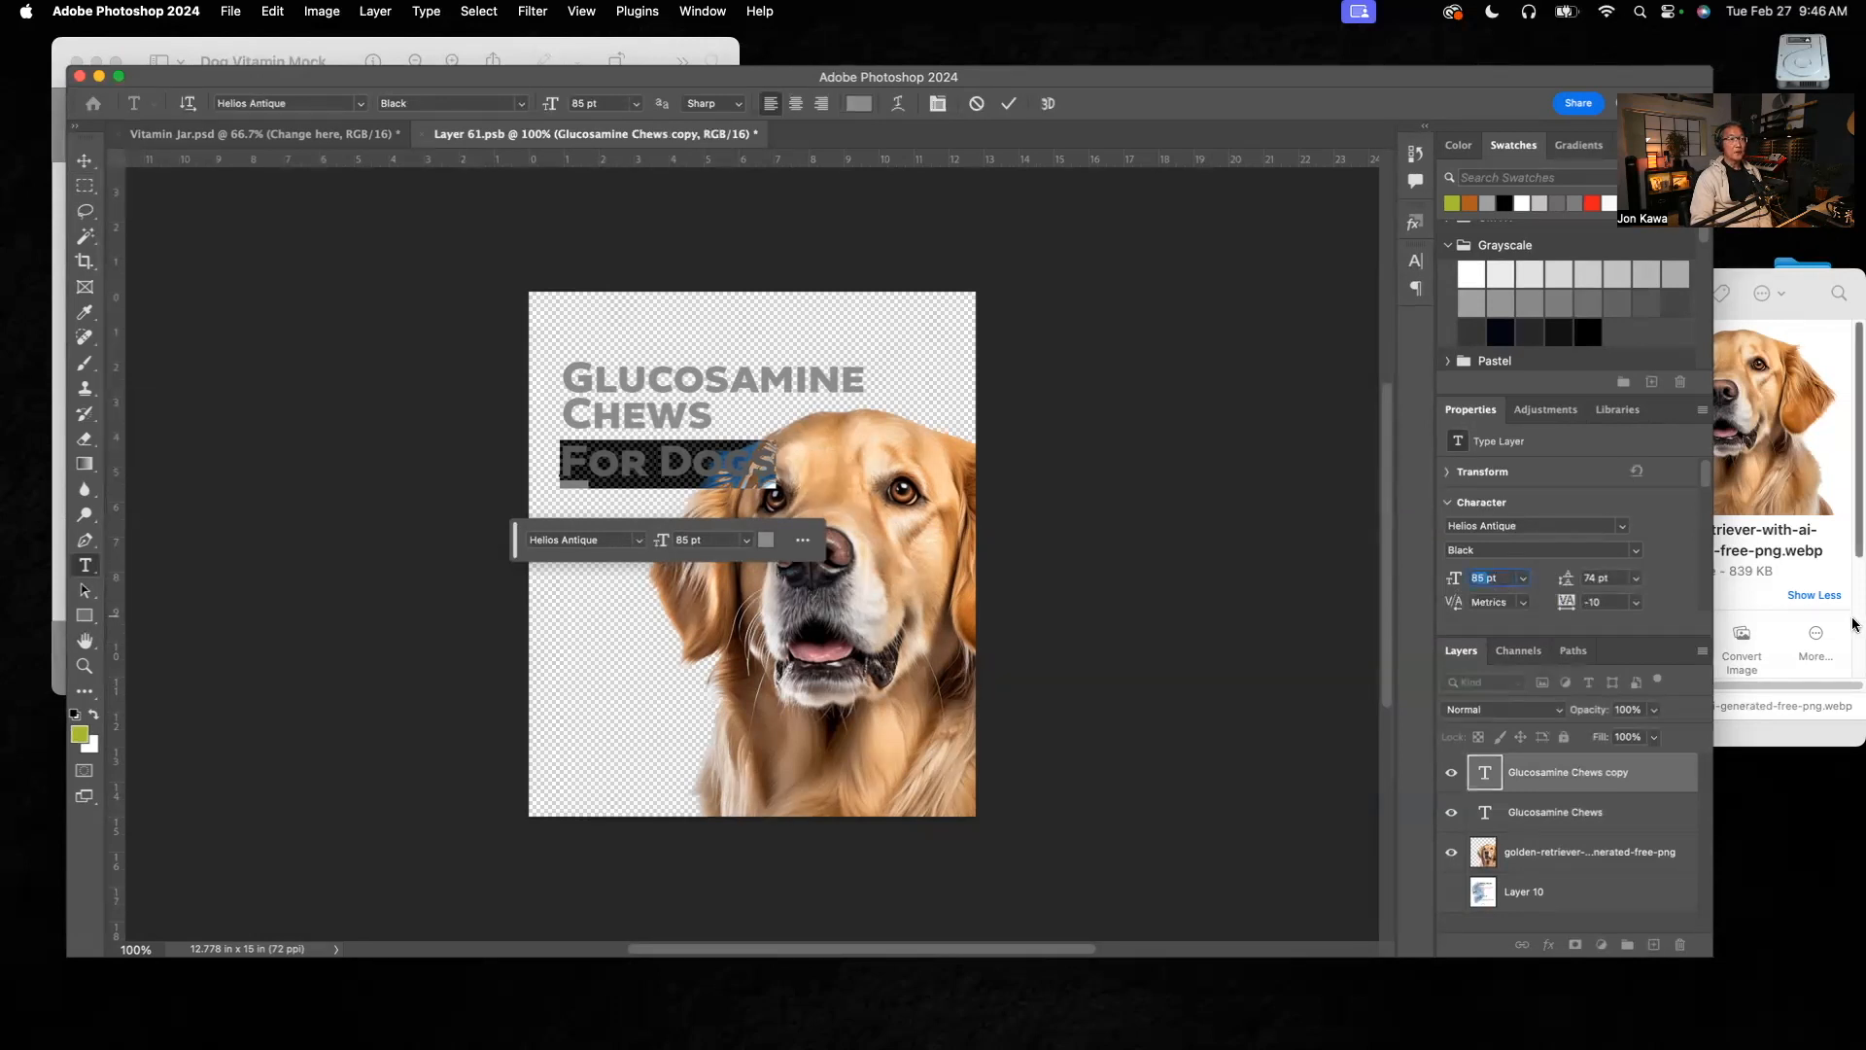
pyautogui.write('34')
pyautogui.press('Return')
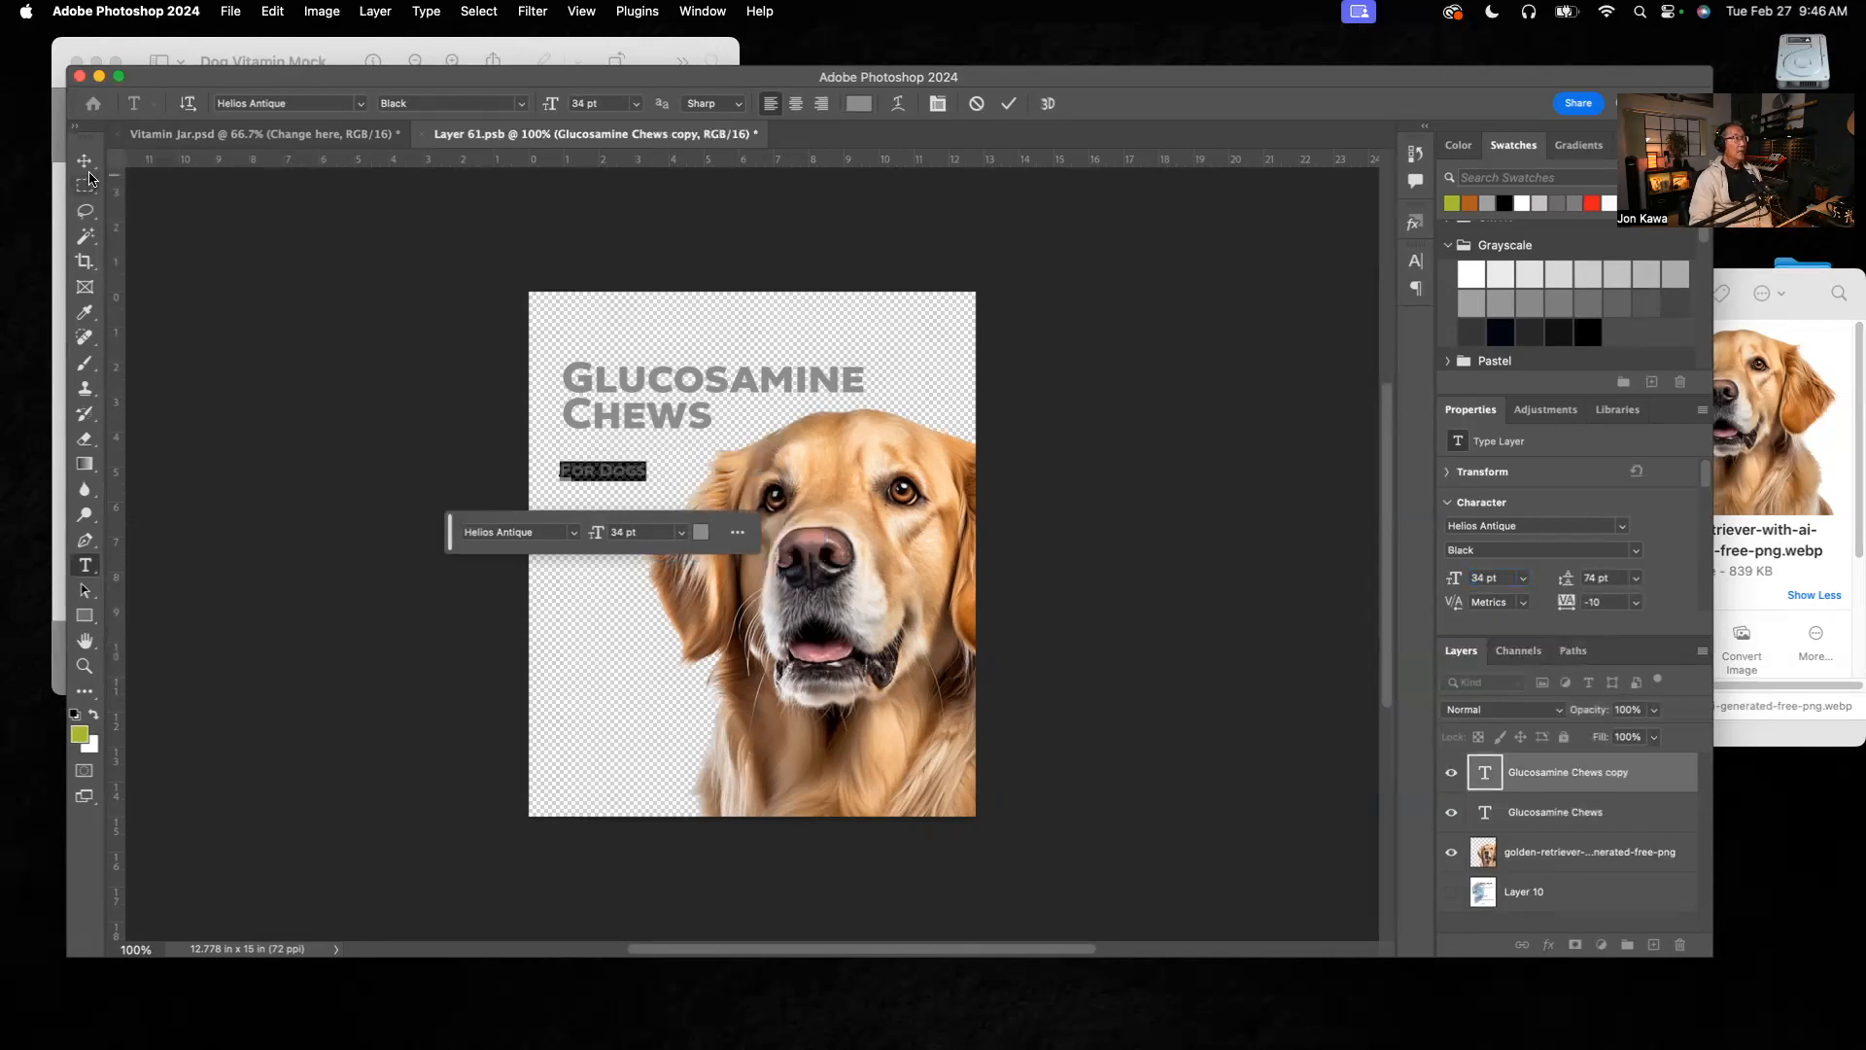
# Step: Move the "For Dogs" text up and right to sit beneath "Chews", and compare its placement with the reference mockup
pyautogui.click(85, 163)
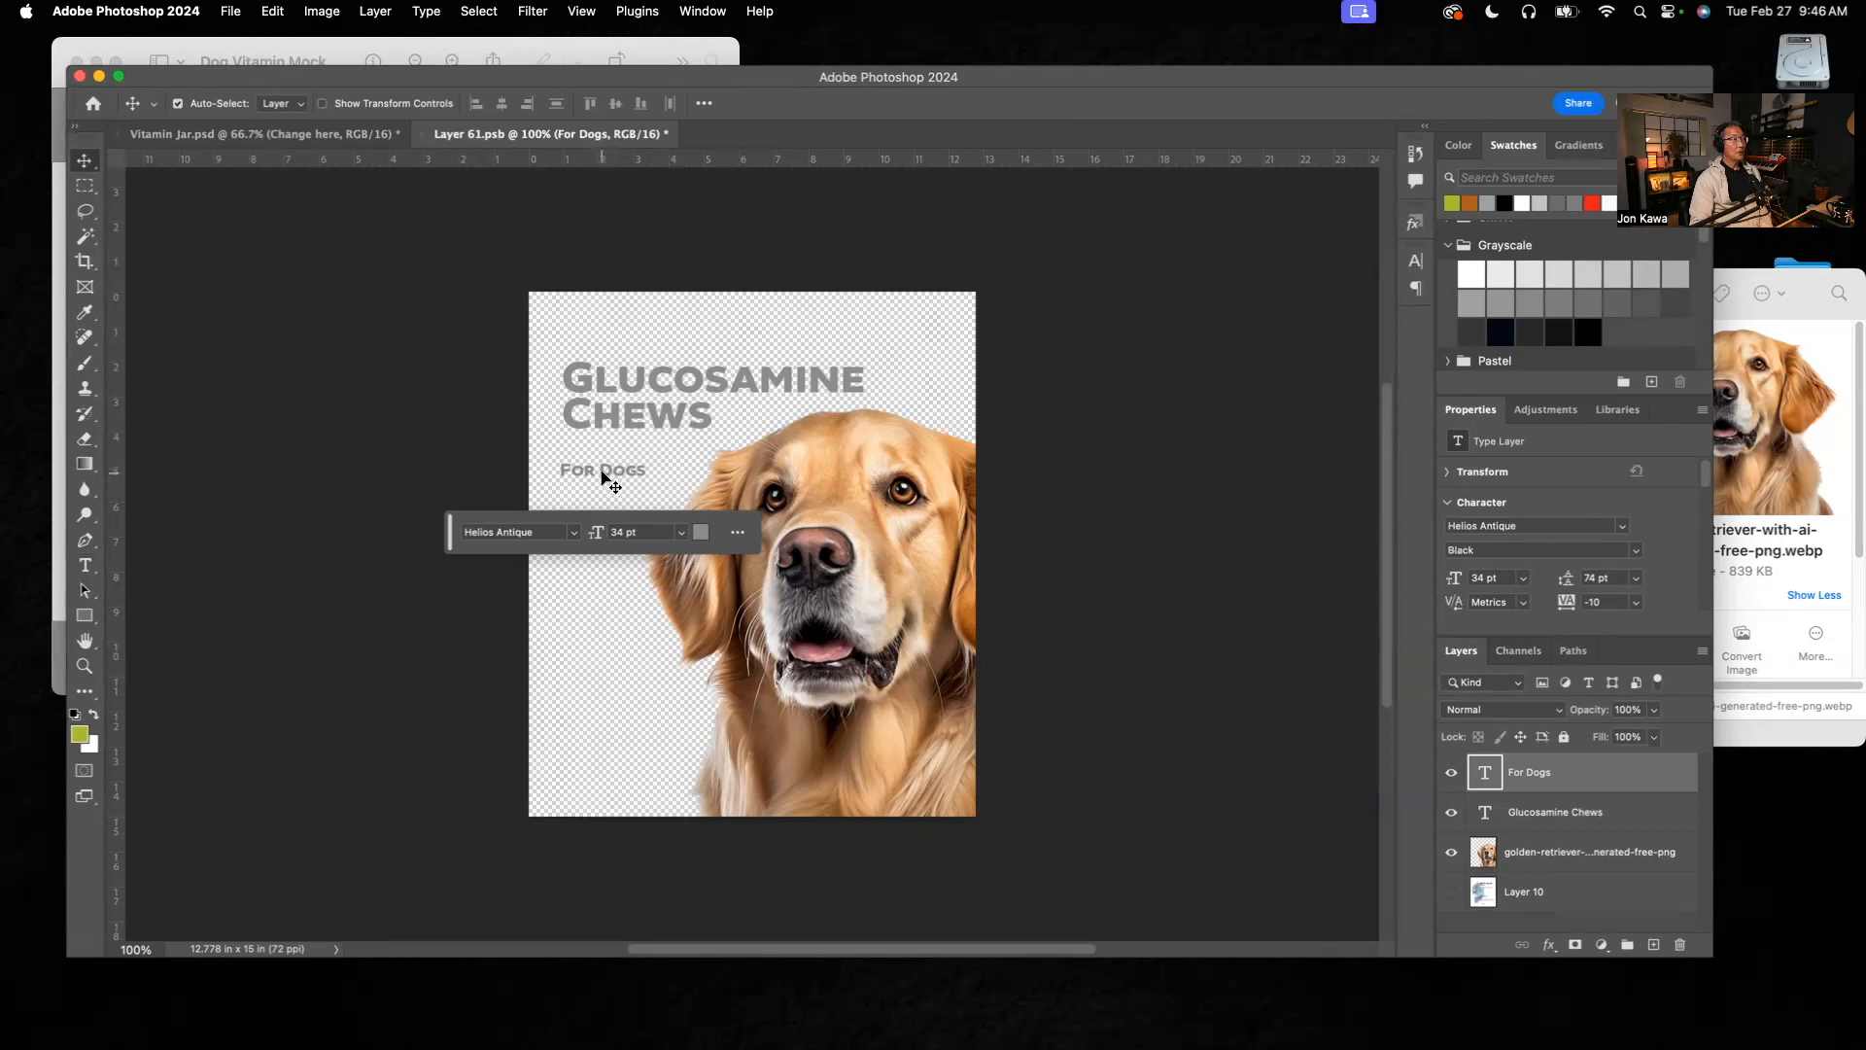
pyautogui.moveTo(602, 472); pyautogui.dragTo(639, 451)
pyautogui.click(608, 45)
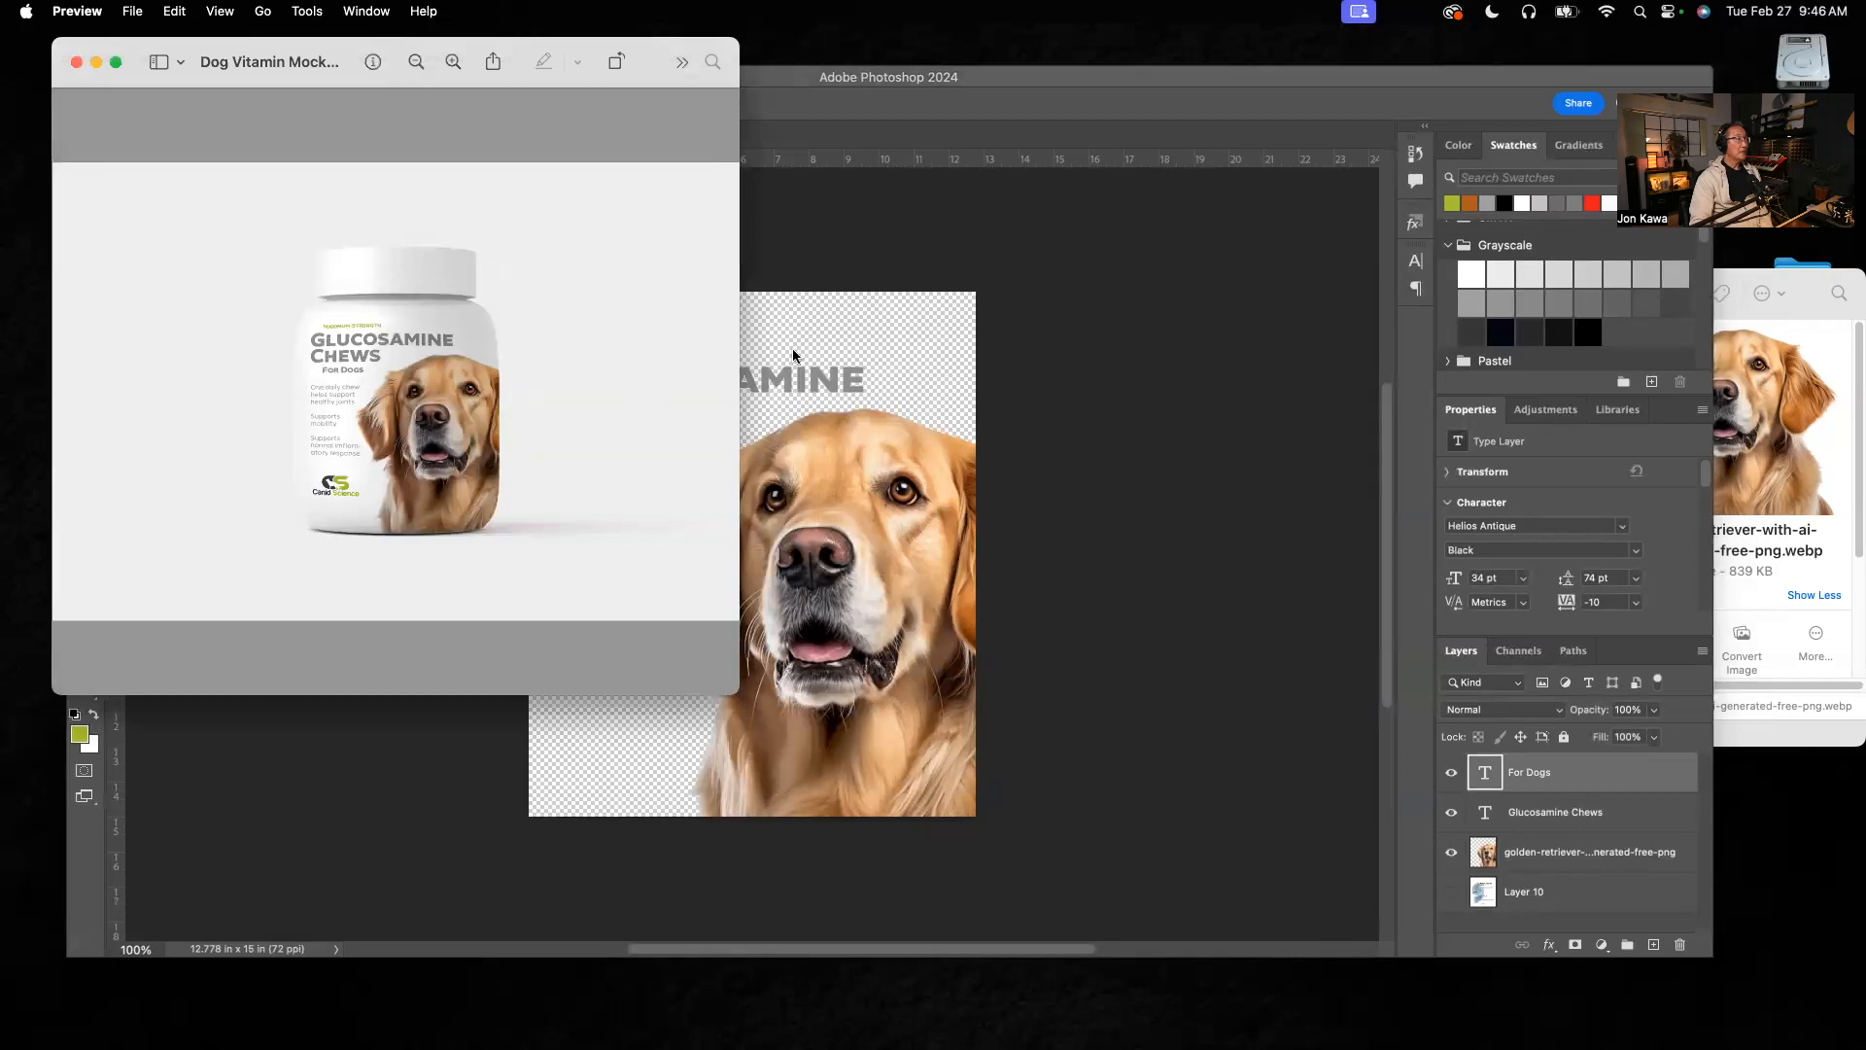
pyautogui.click(838, 342)
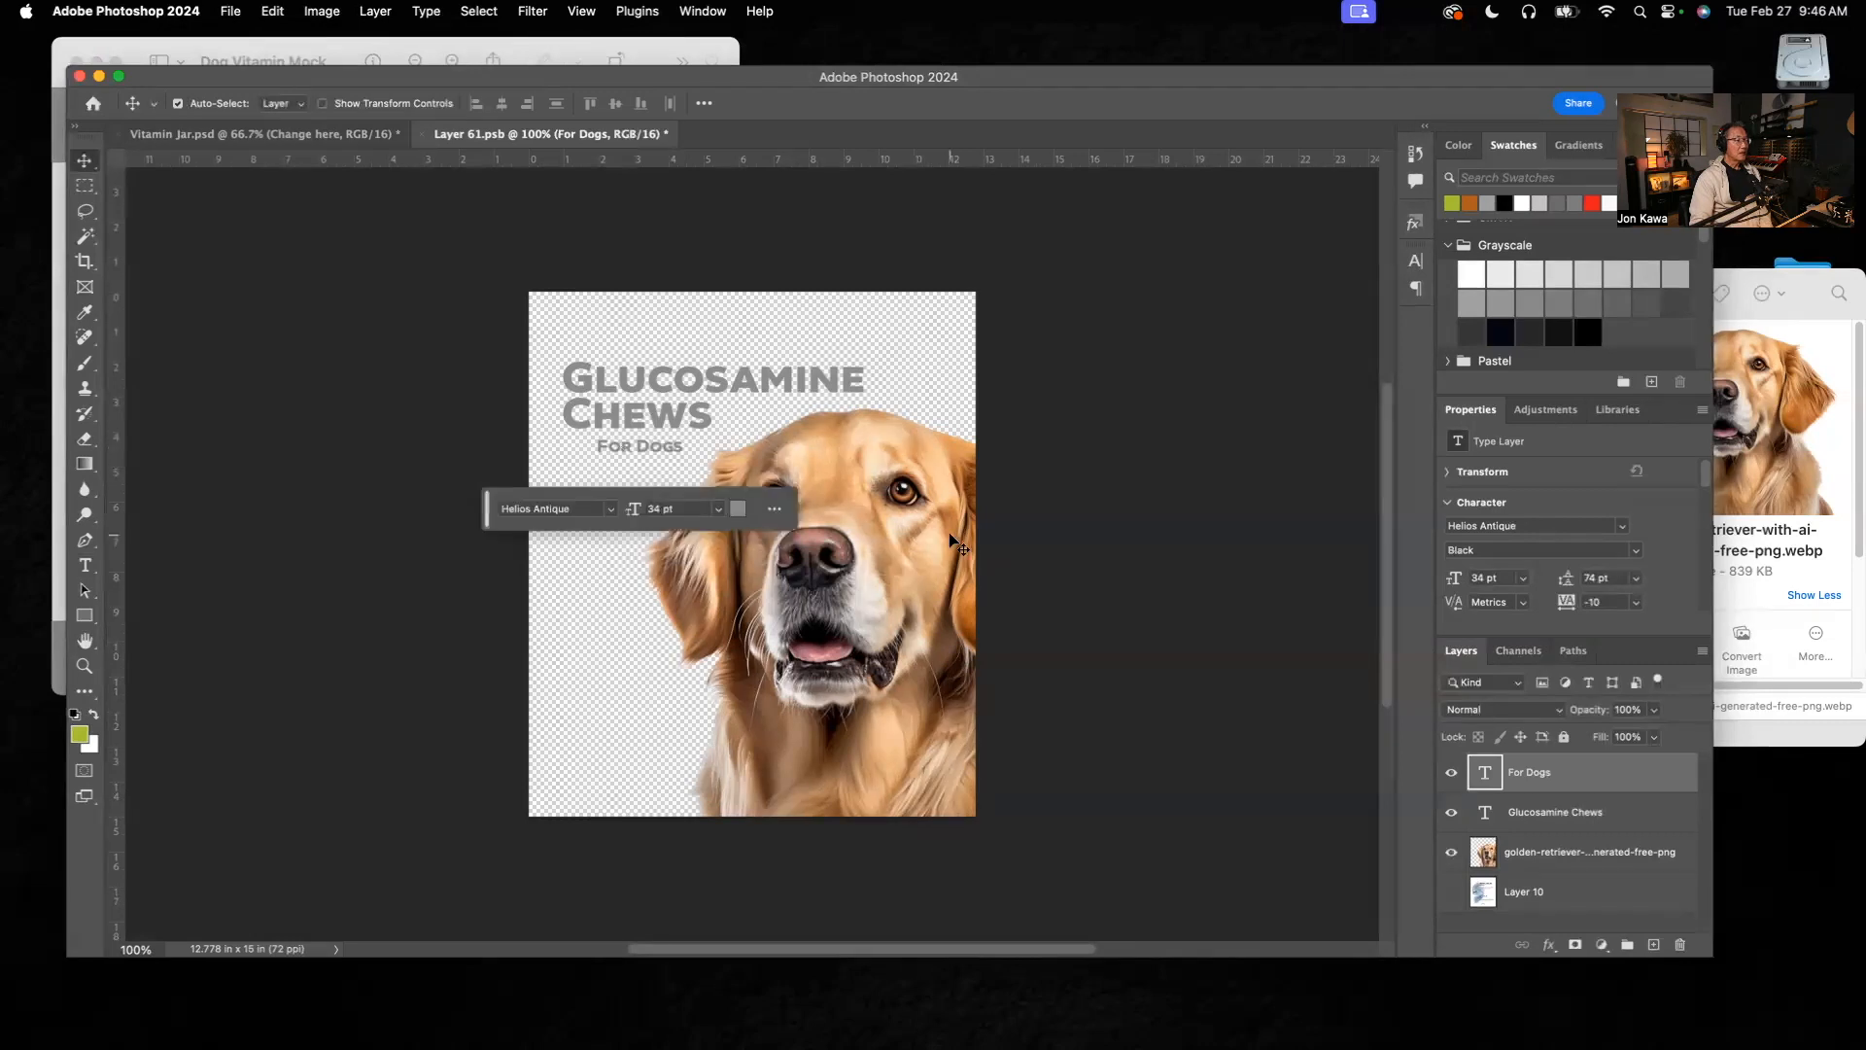
# Step: Nudge the "For Dogs" text slightly left beneath "Chews"
pyautogui.press('Left')
pyautogui.press('Left')
pyautogui.press('Left')
pyautogui.press('Left')
pyautogui.press('Left')
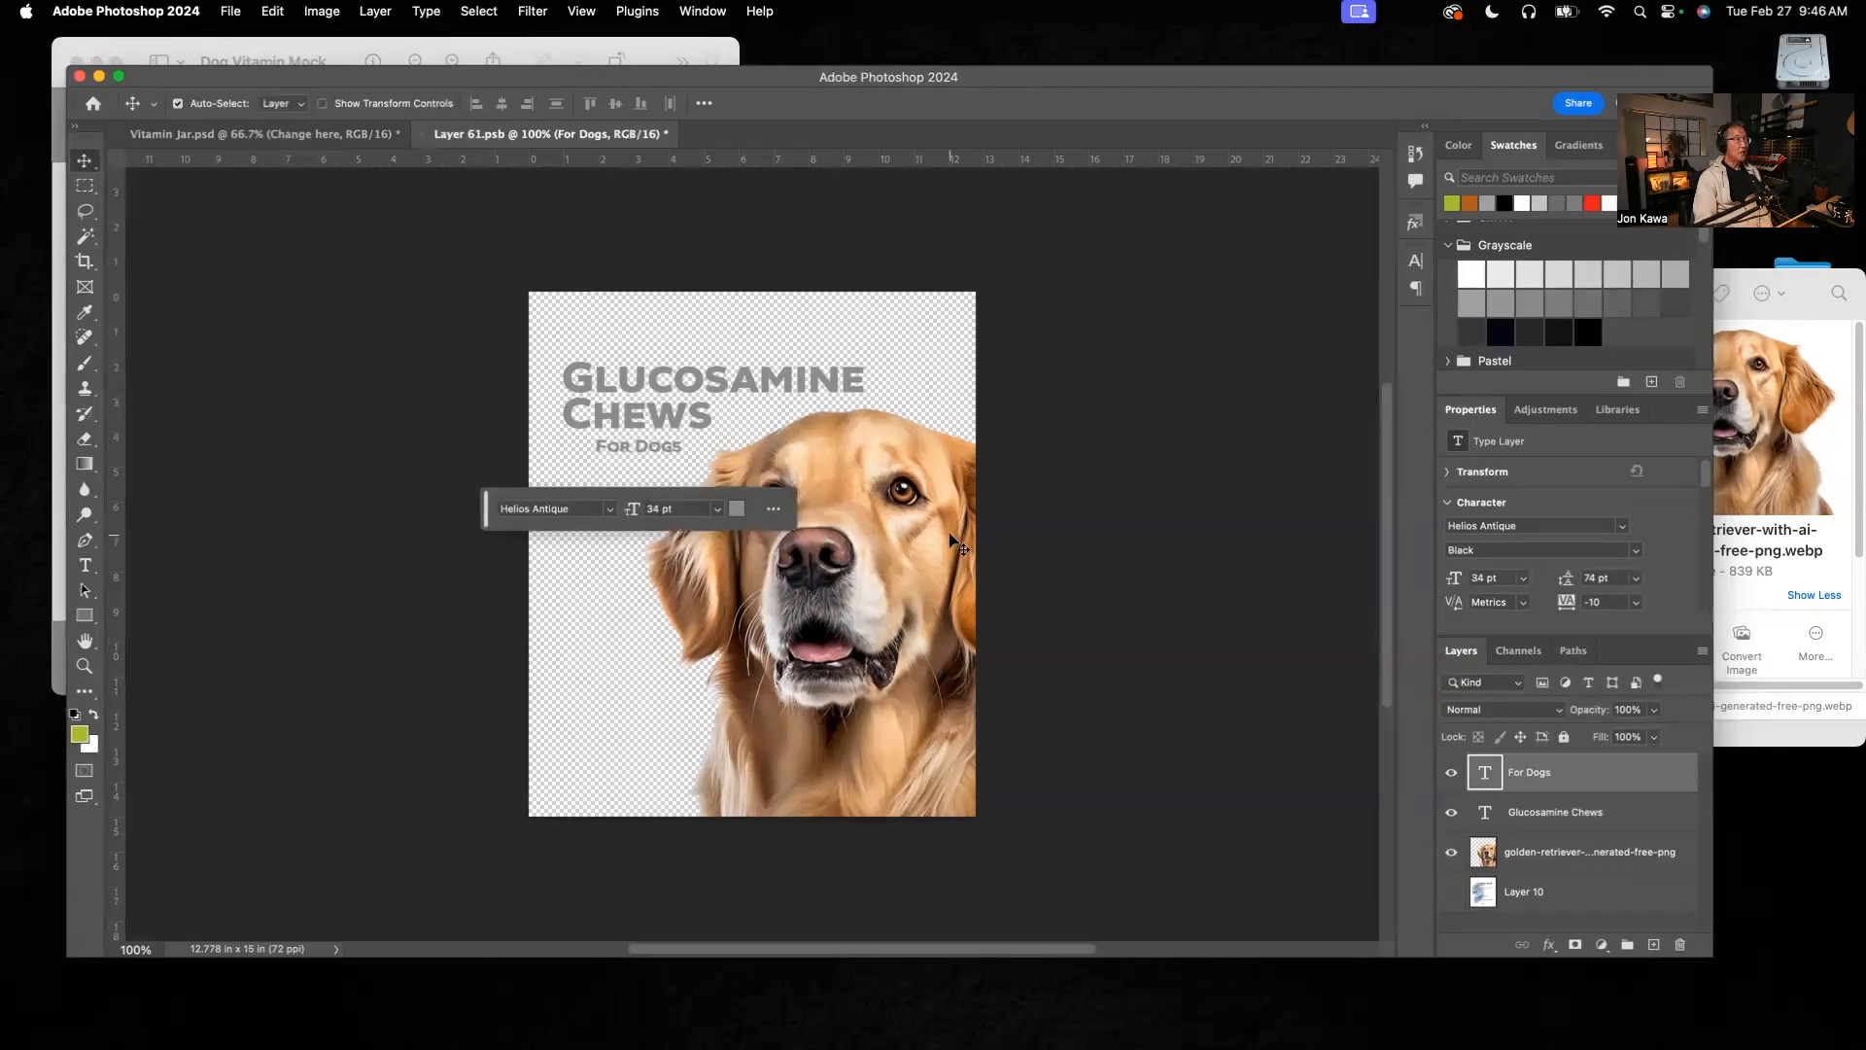
pyautogui.press('Left')
pyautogui.press('Left')
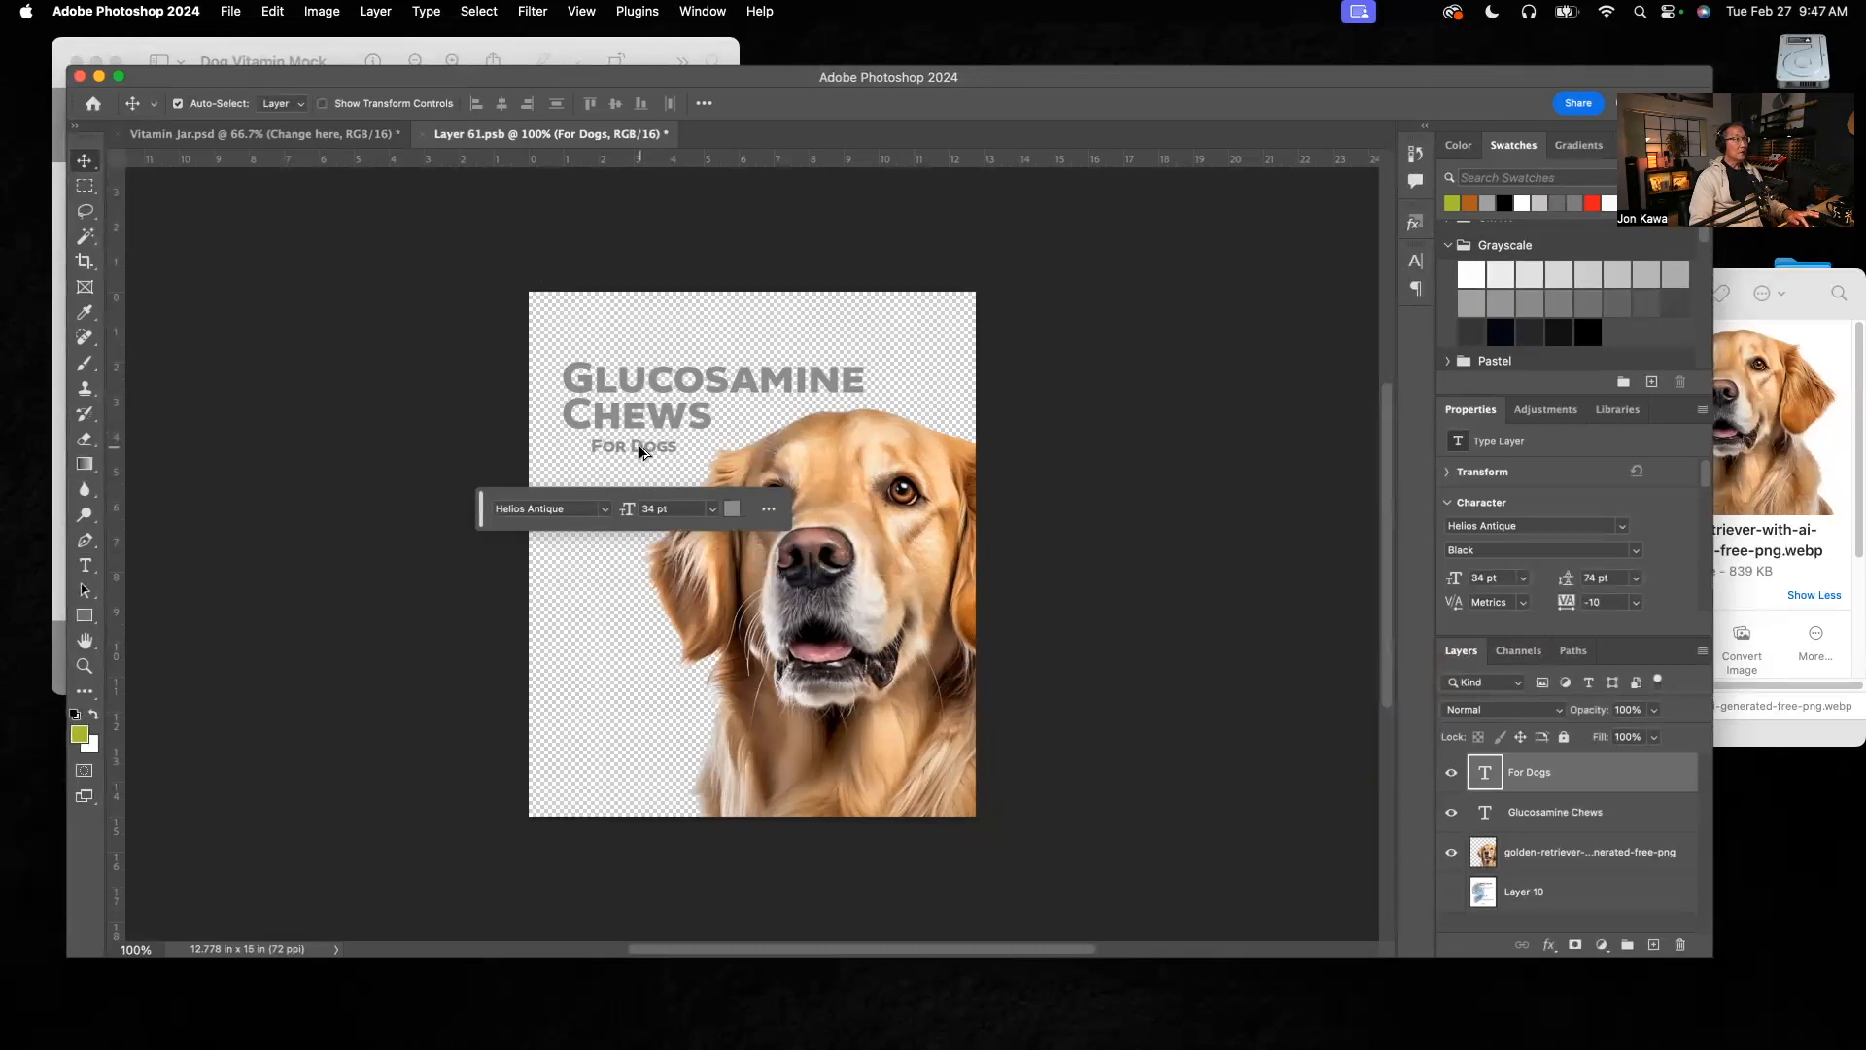
# Step: Duplicate the "For Dogs" text above the "Glucosamine Chews" heading and replace the copy's text with "Maximum Strength"
pyautogui.moveTo(638, 445); pyautogui.dragTo(638, 352)
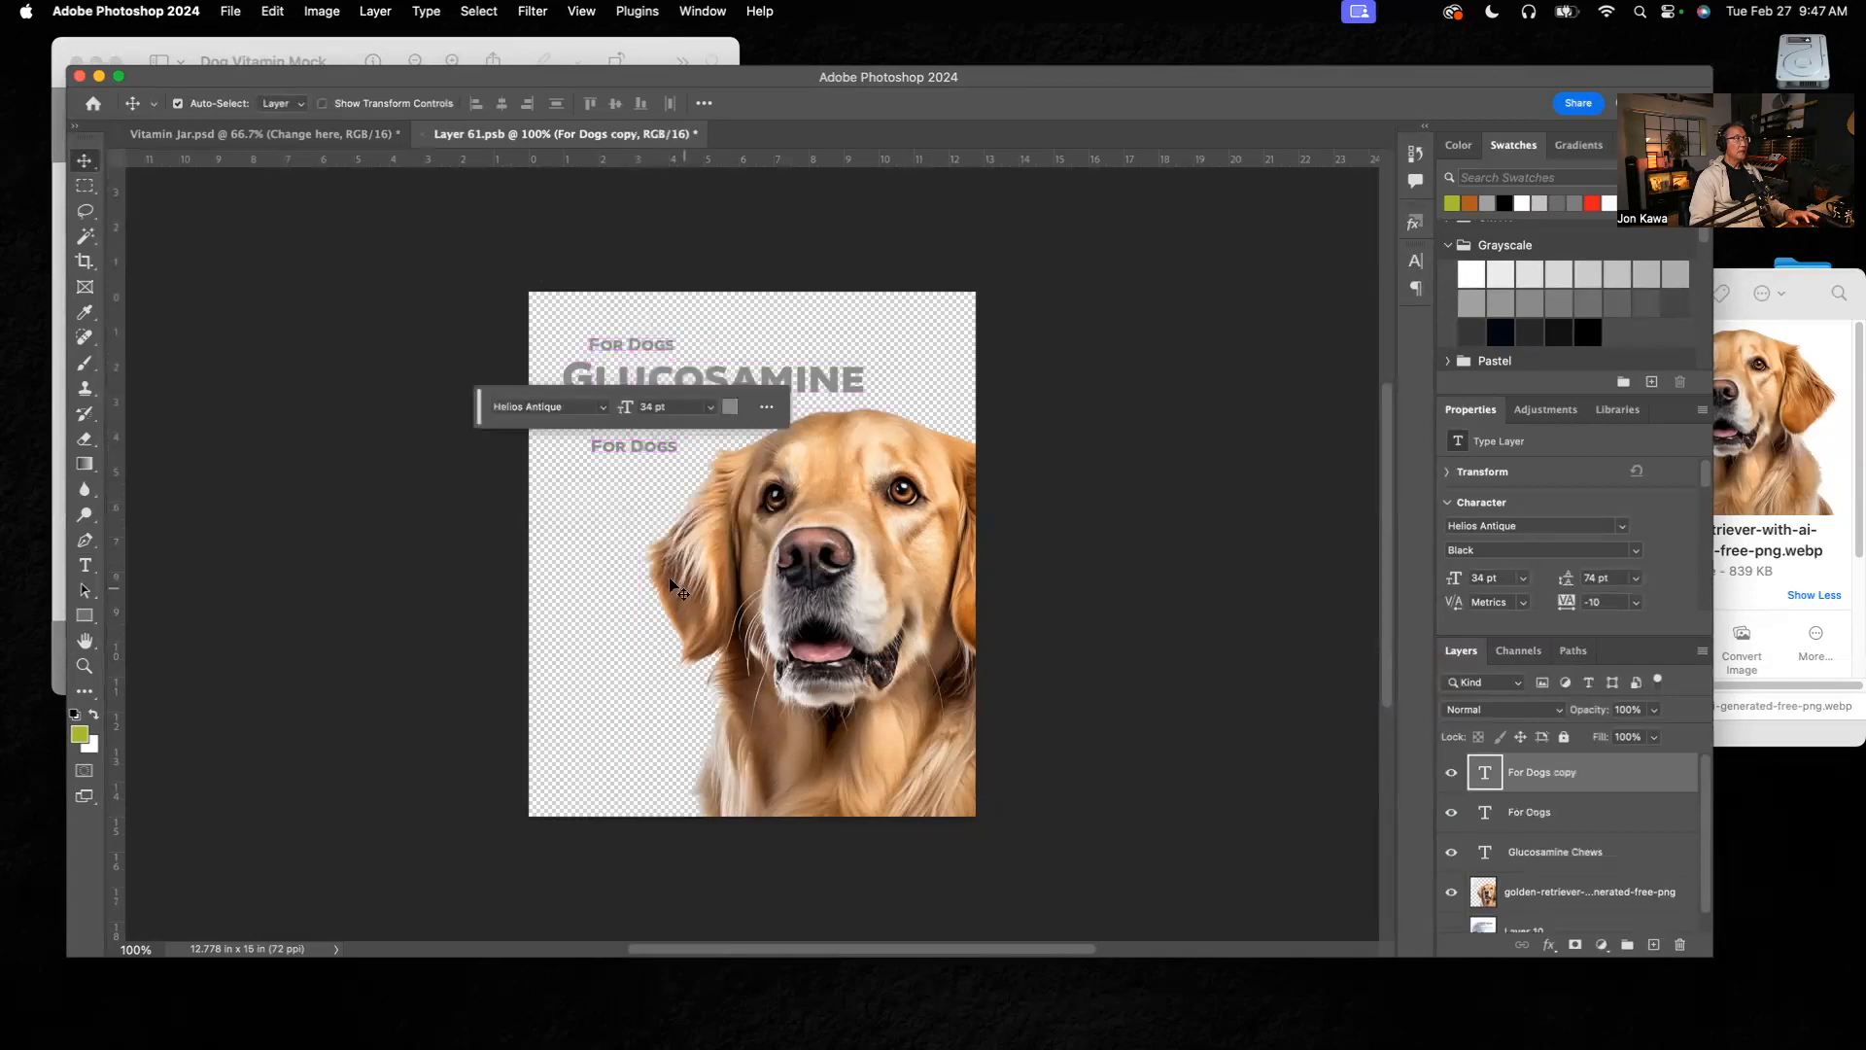
pyautogui.click(85, 565)
pyautogui.tripleClick(656, 342)
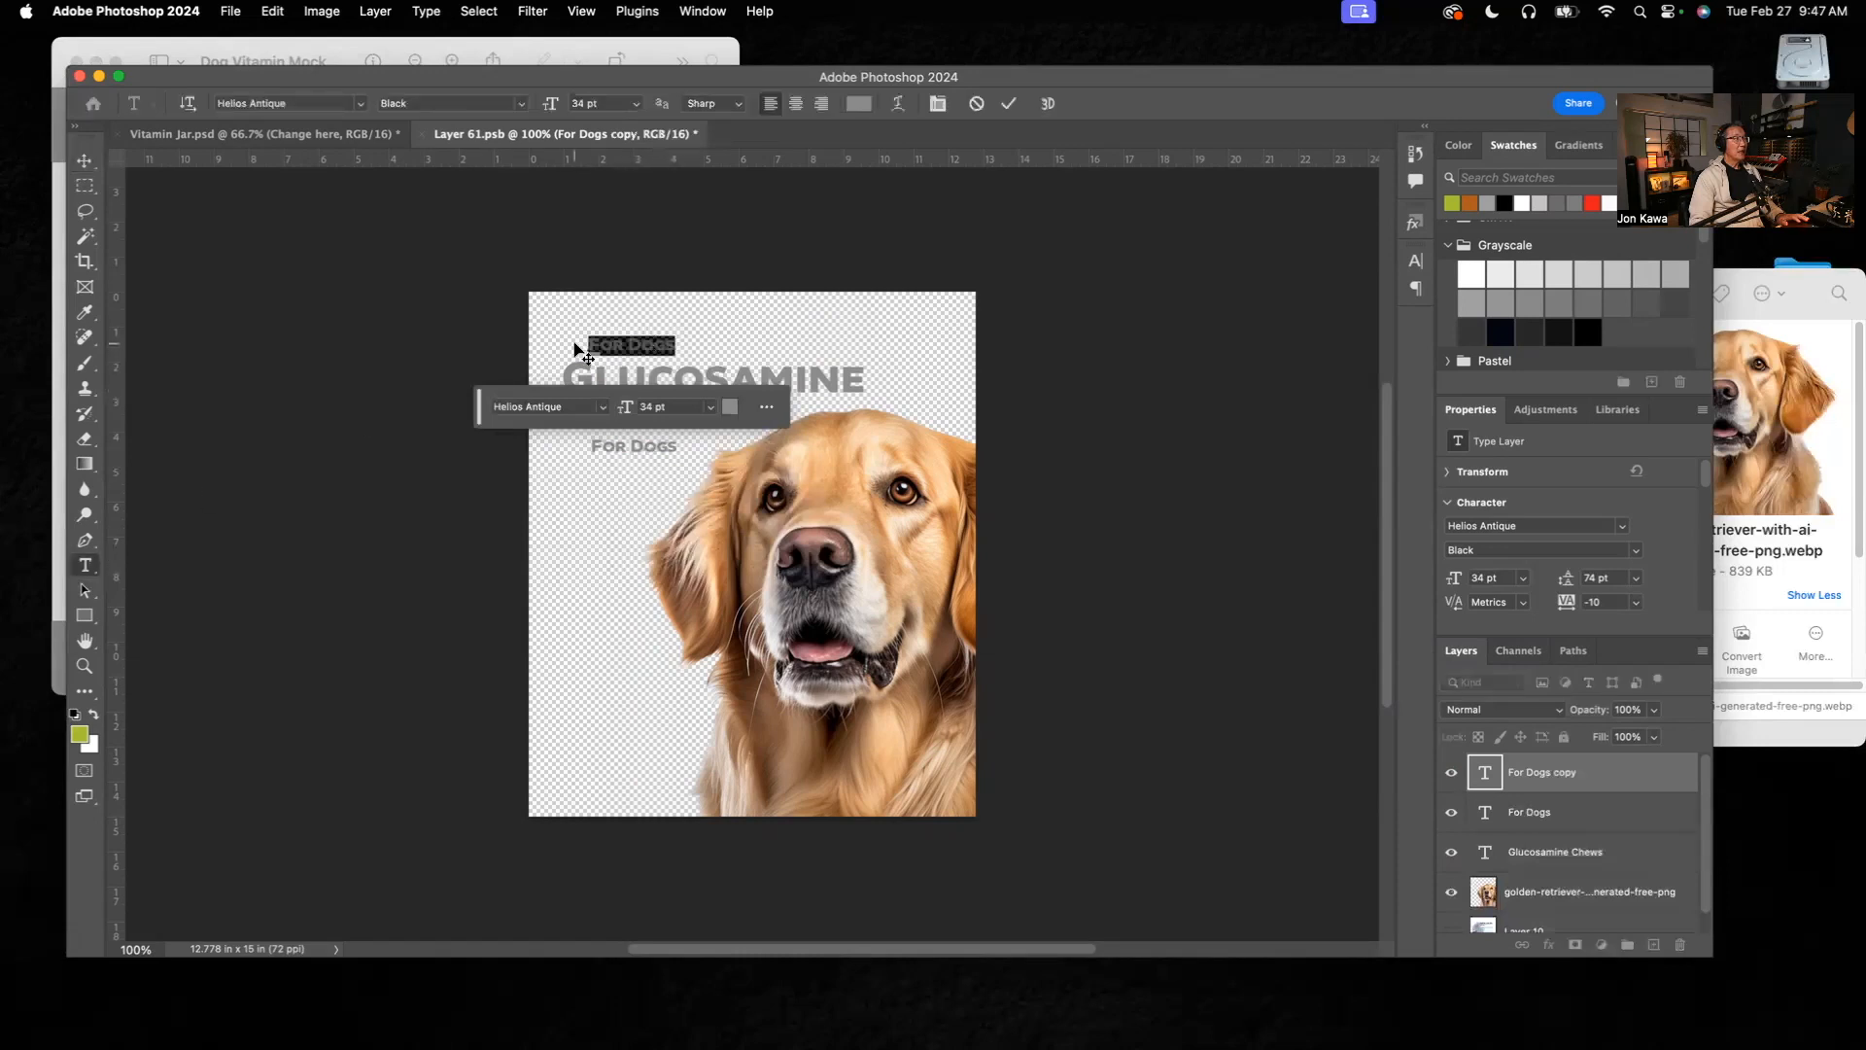
pyautogui.press('BackSpace')
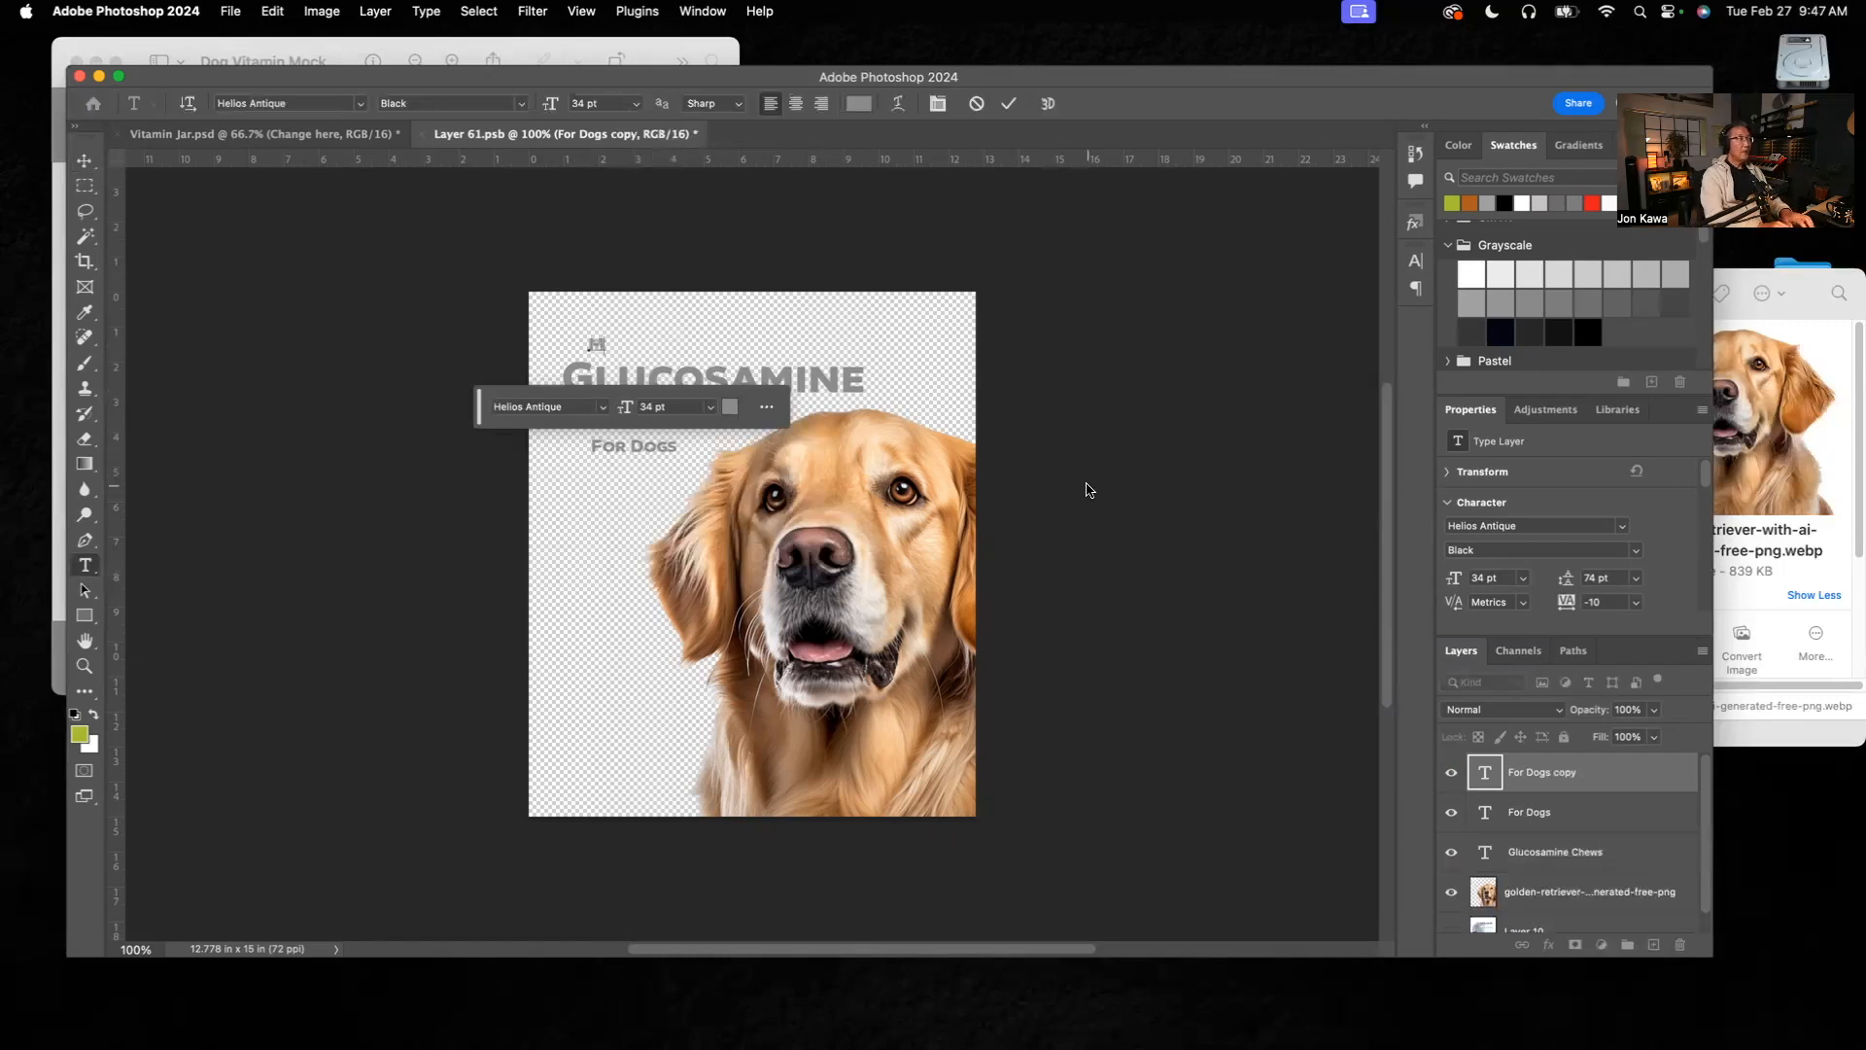
pyautogui.write('Maximu')
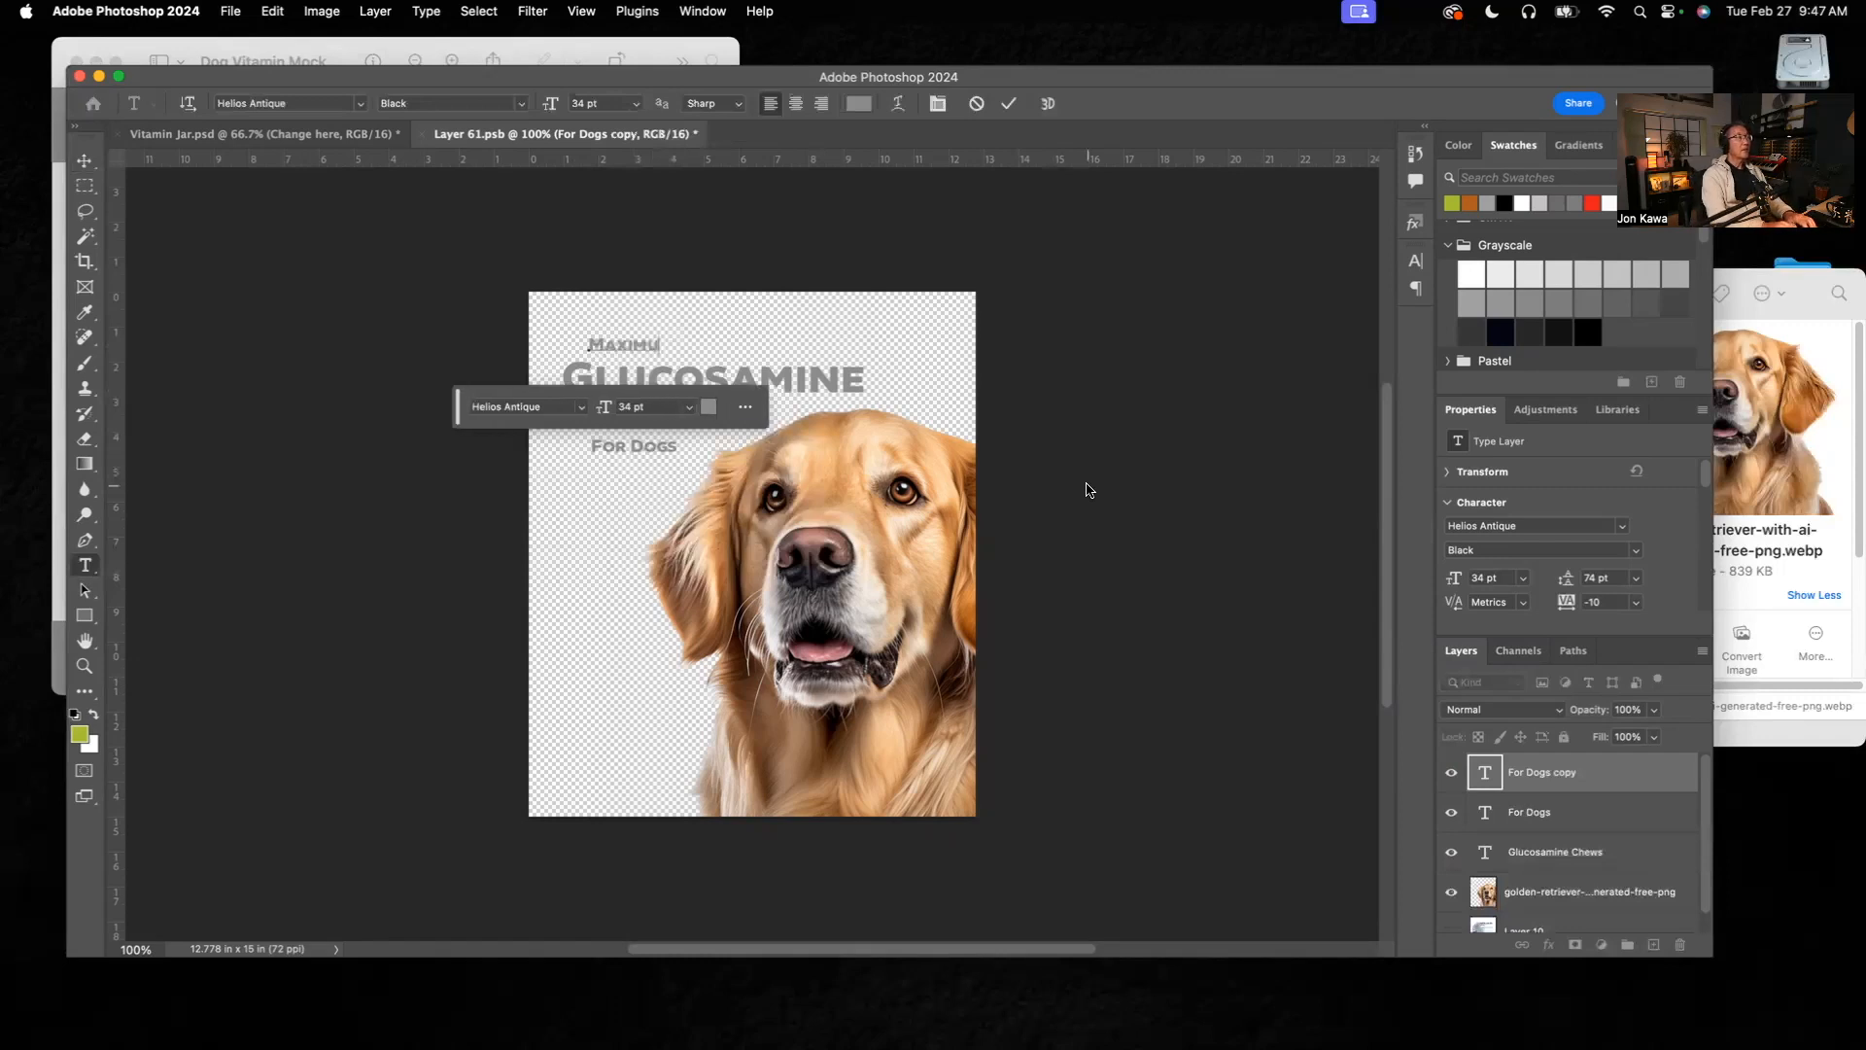
pyautogui.write('m Str')
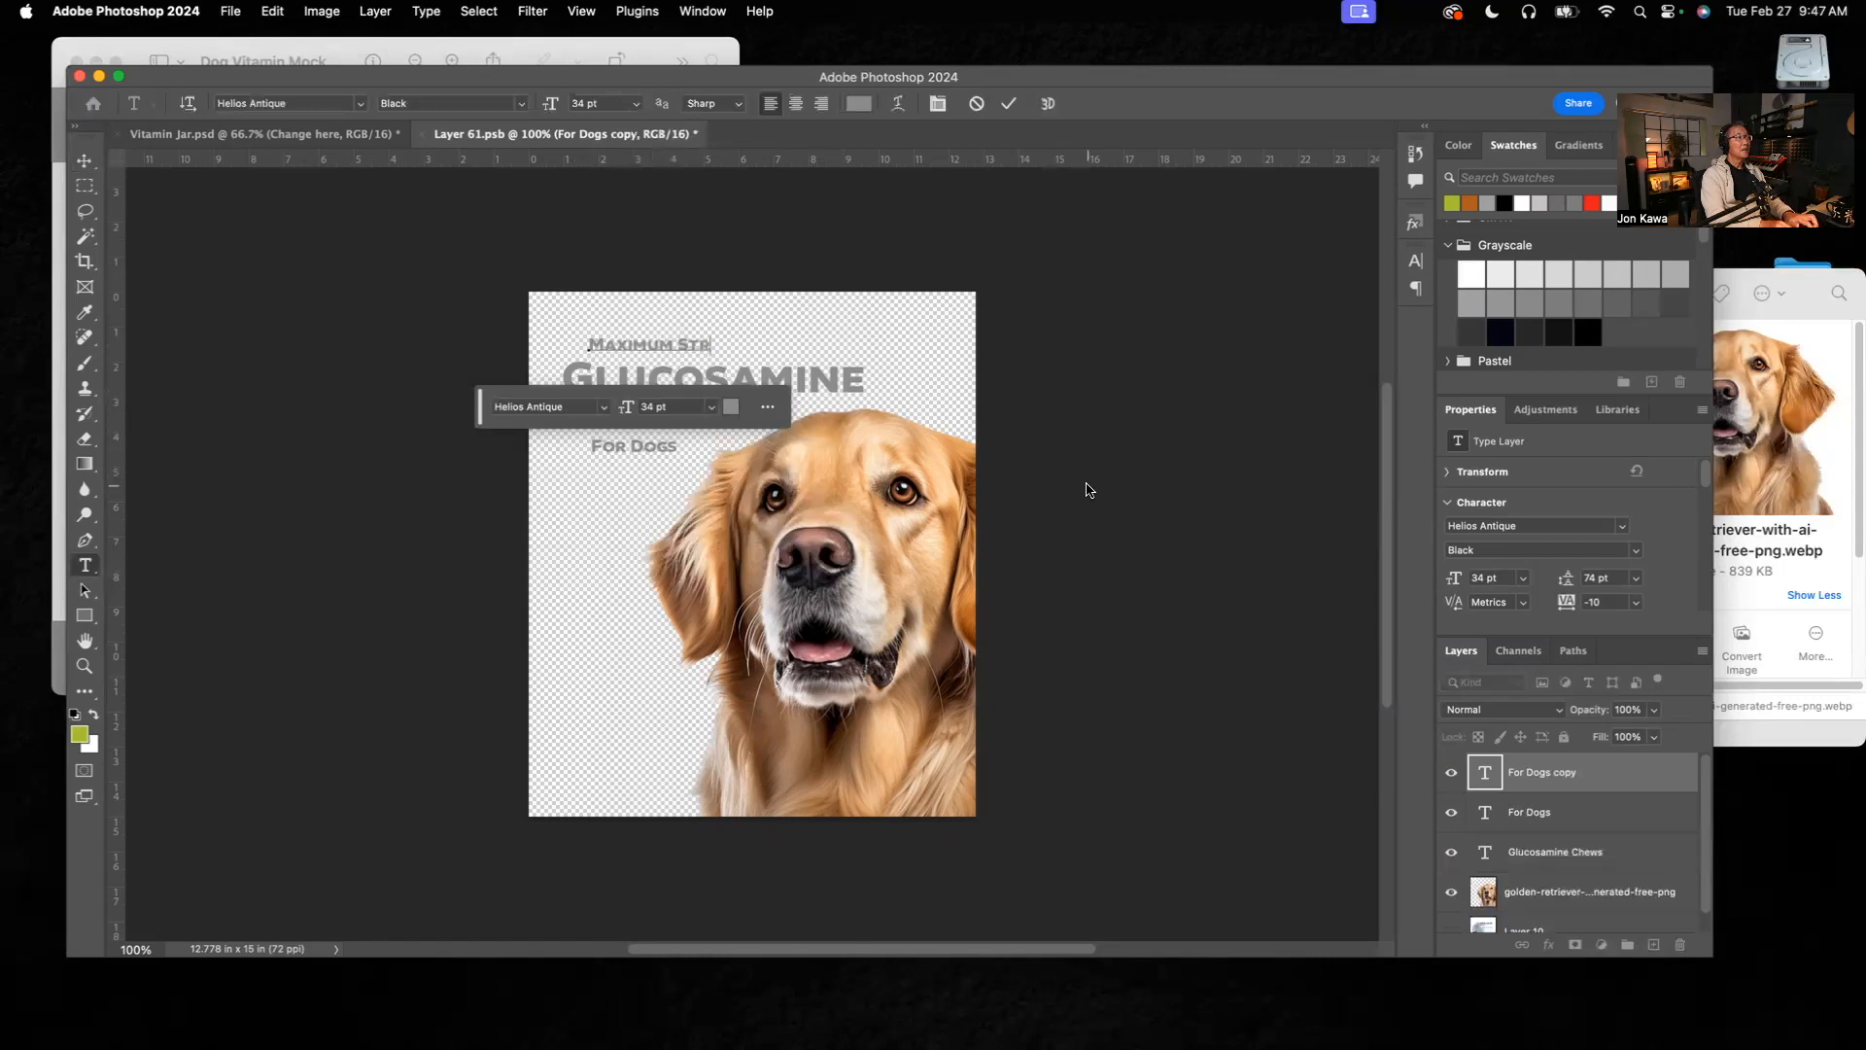
pyautogui.write('ength')
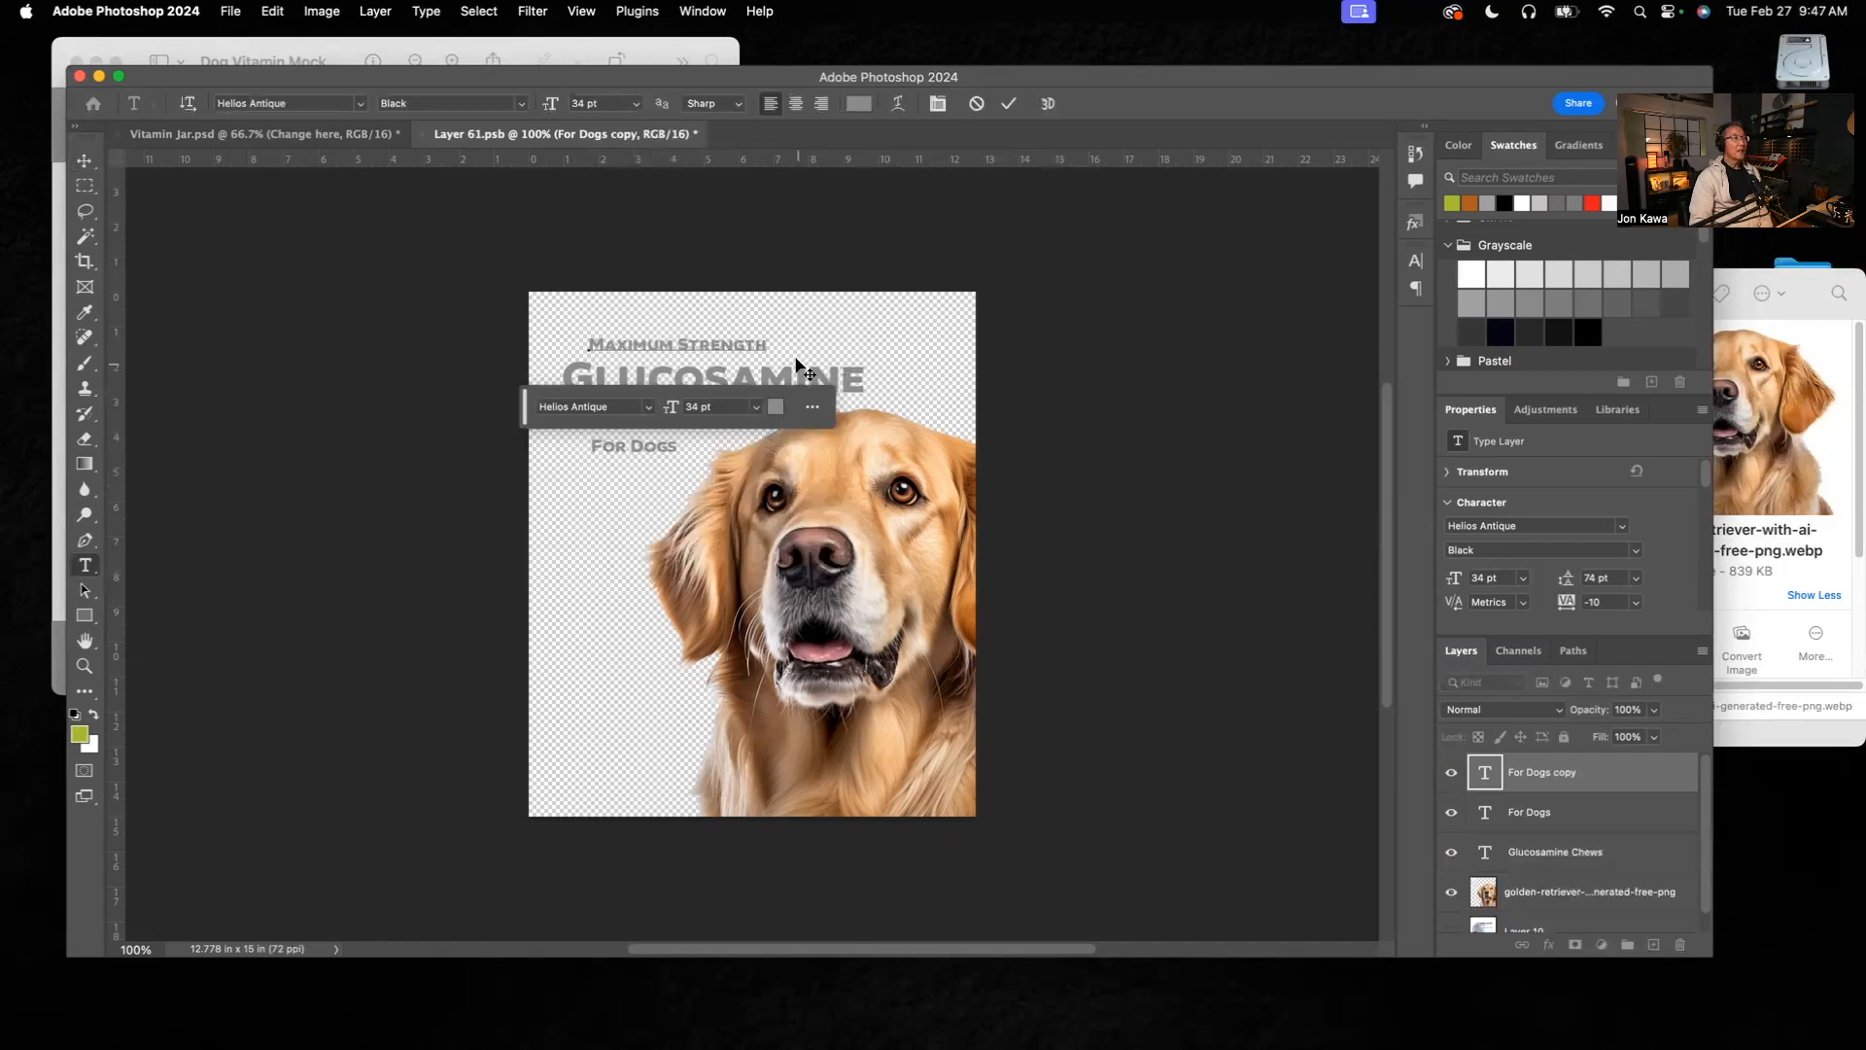
# Step: Set the "Maximum Strength" font size to 24 pt and move the floating text bar off the artwork
pyautogui.moveTo(768, 345); pyautogui.dragTo(582, 348)
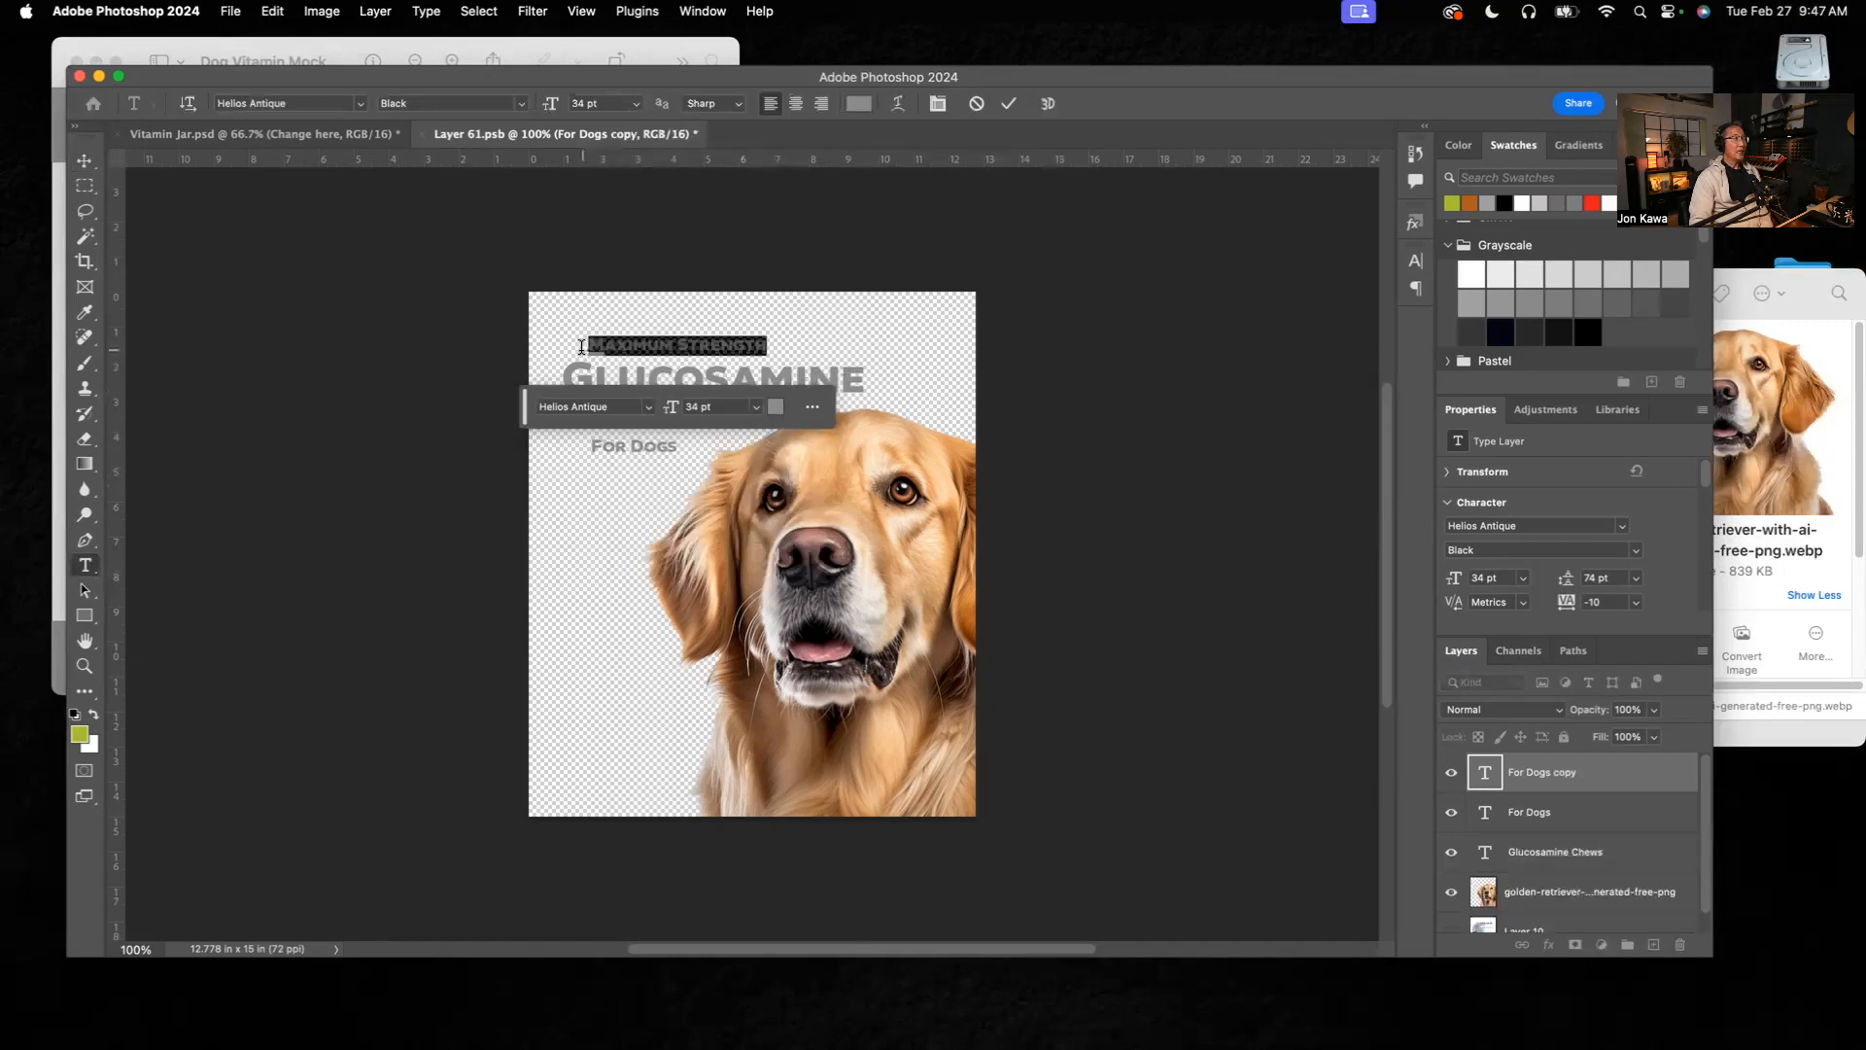
pyautogui.click(1482, 581)
pyautogui.write('24')
pyautogui.press('Return')
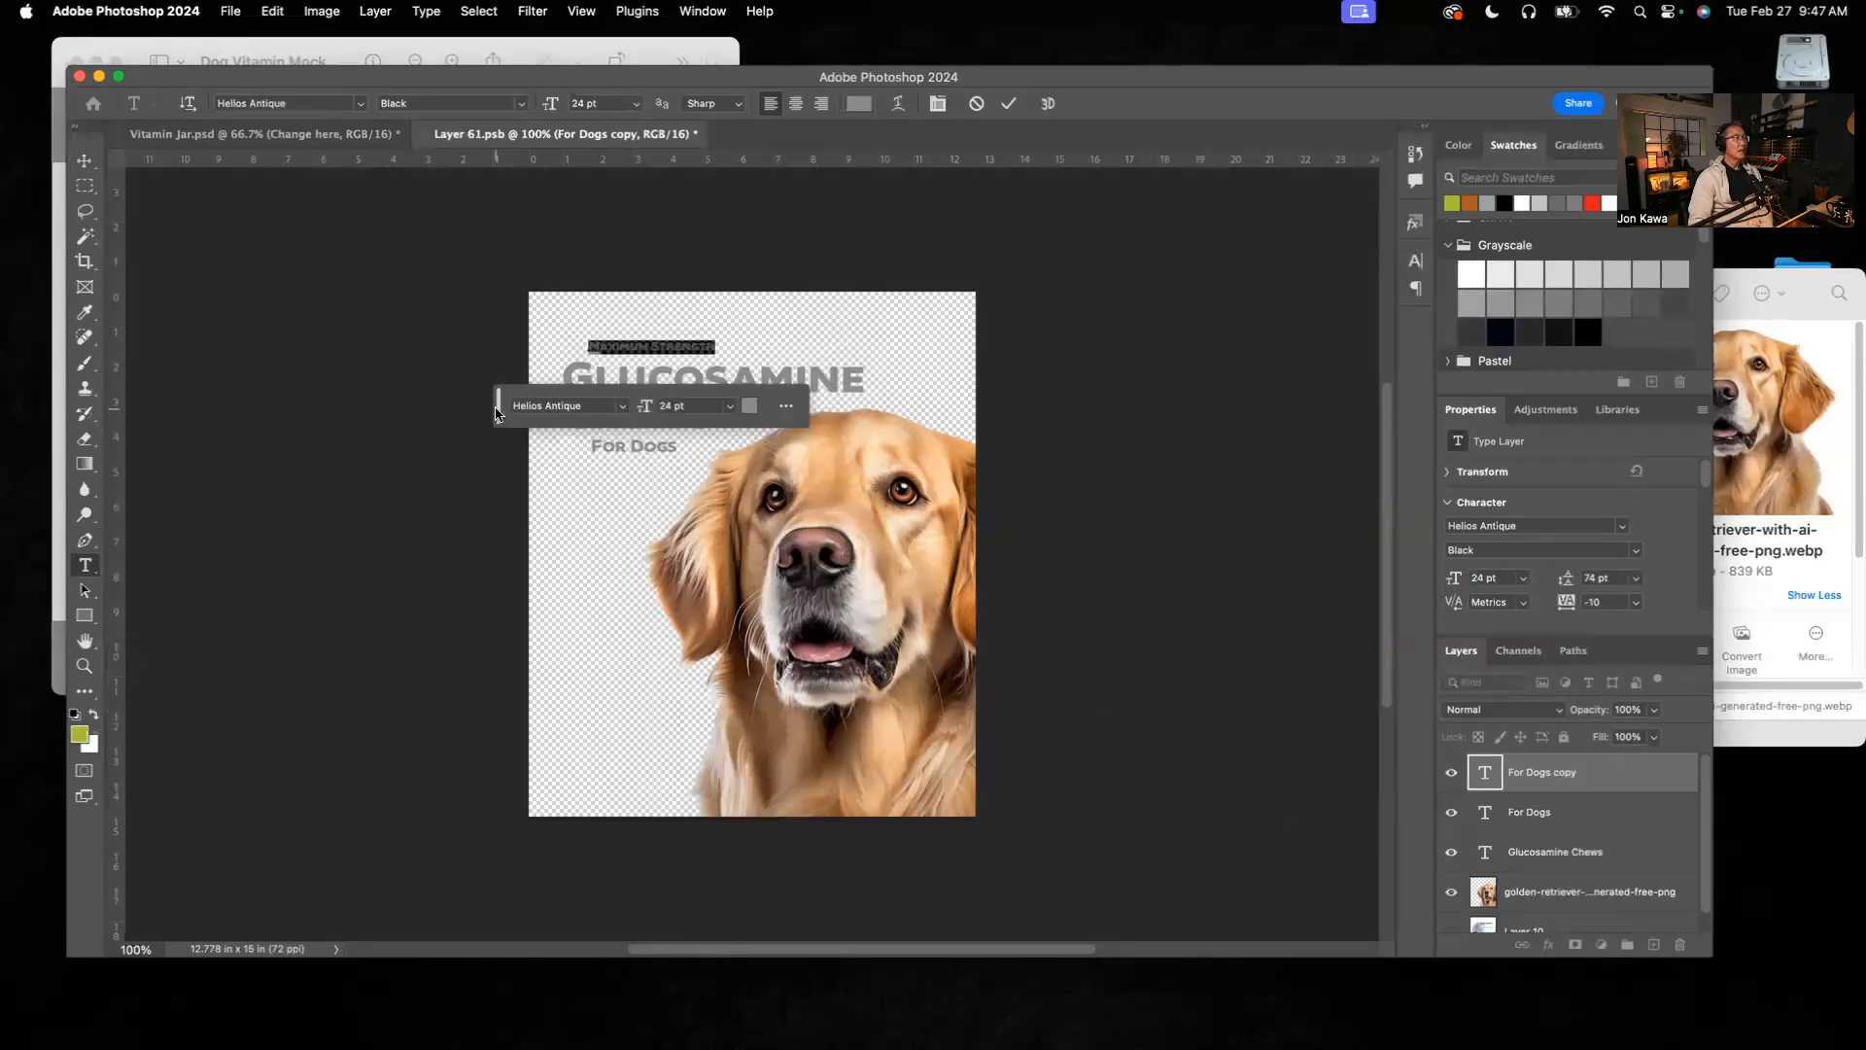
pyautogui.moveTo(499, 423); pyautogui.dragTo(172, 868)
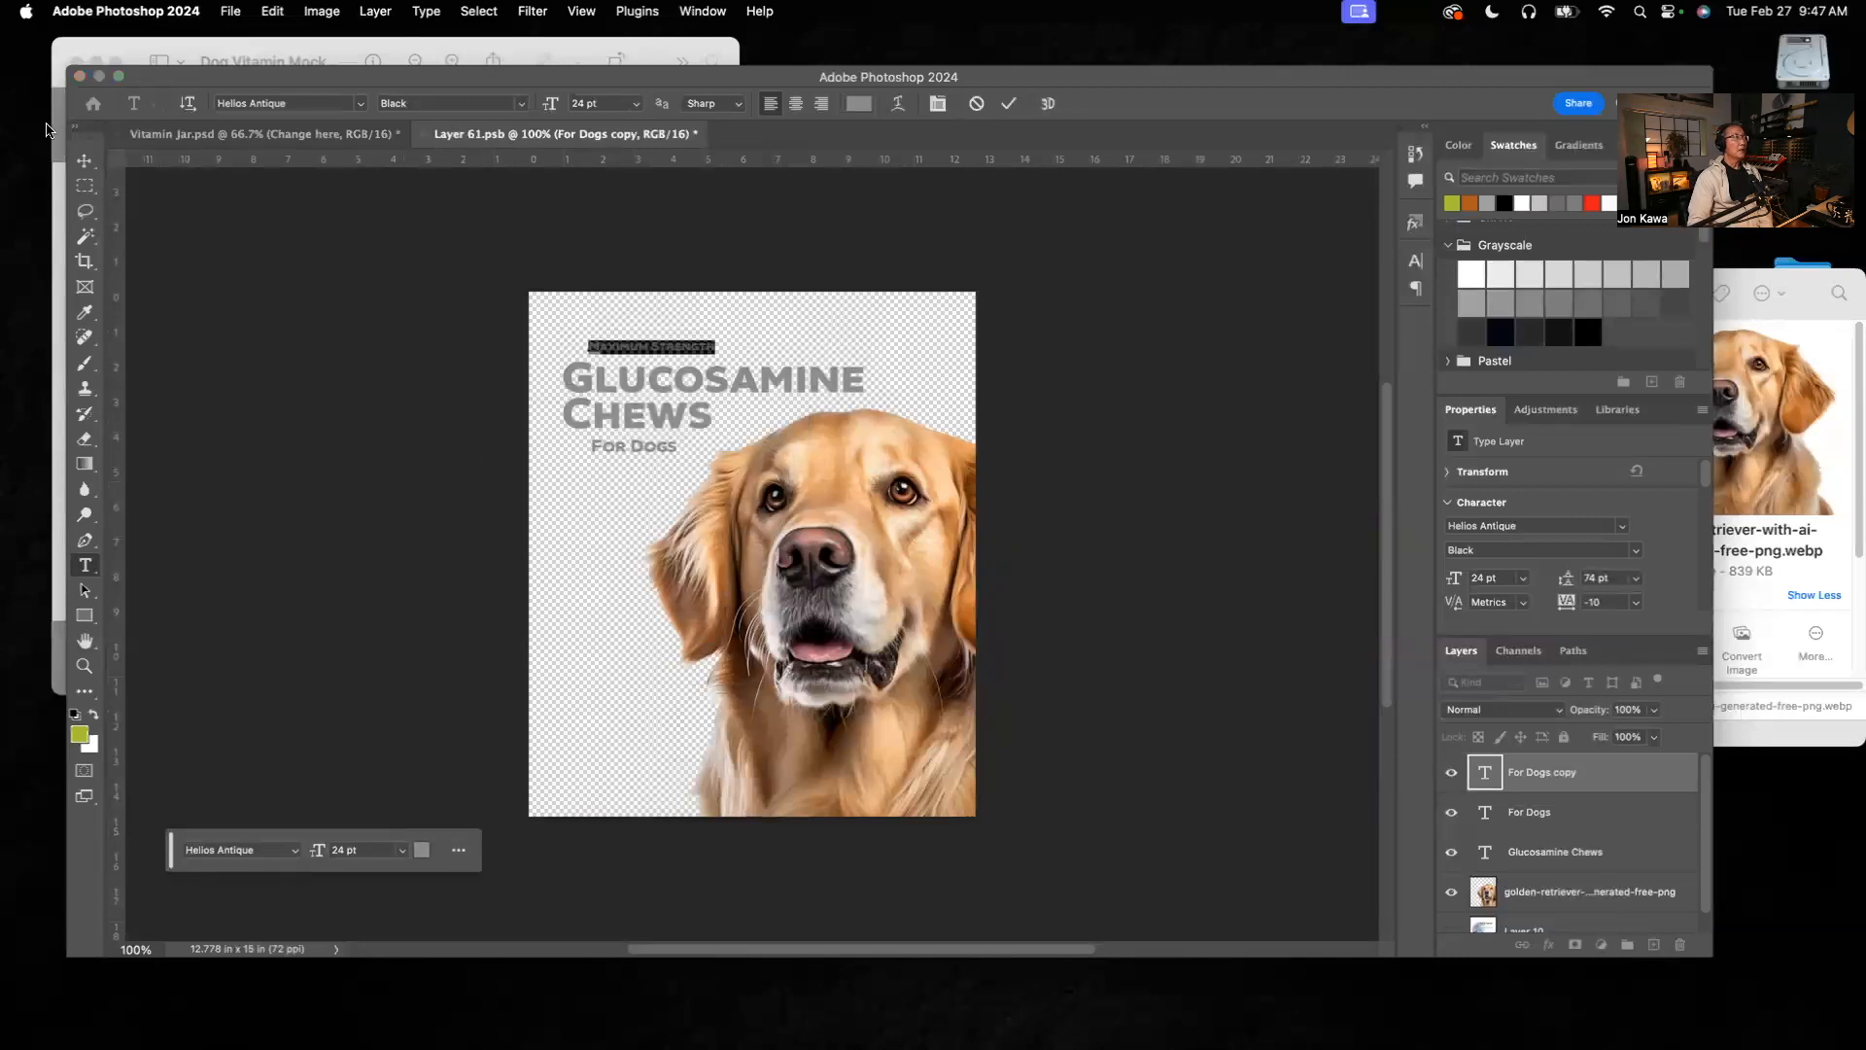
# Step: Shift the "Maximum Strength" text slightly to line up its left edge with "For Dogs", and deselect it
pyautogui.click(86, 161)
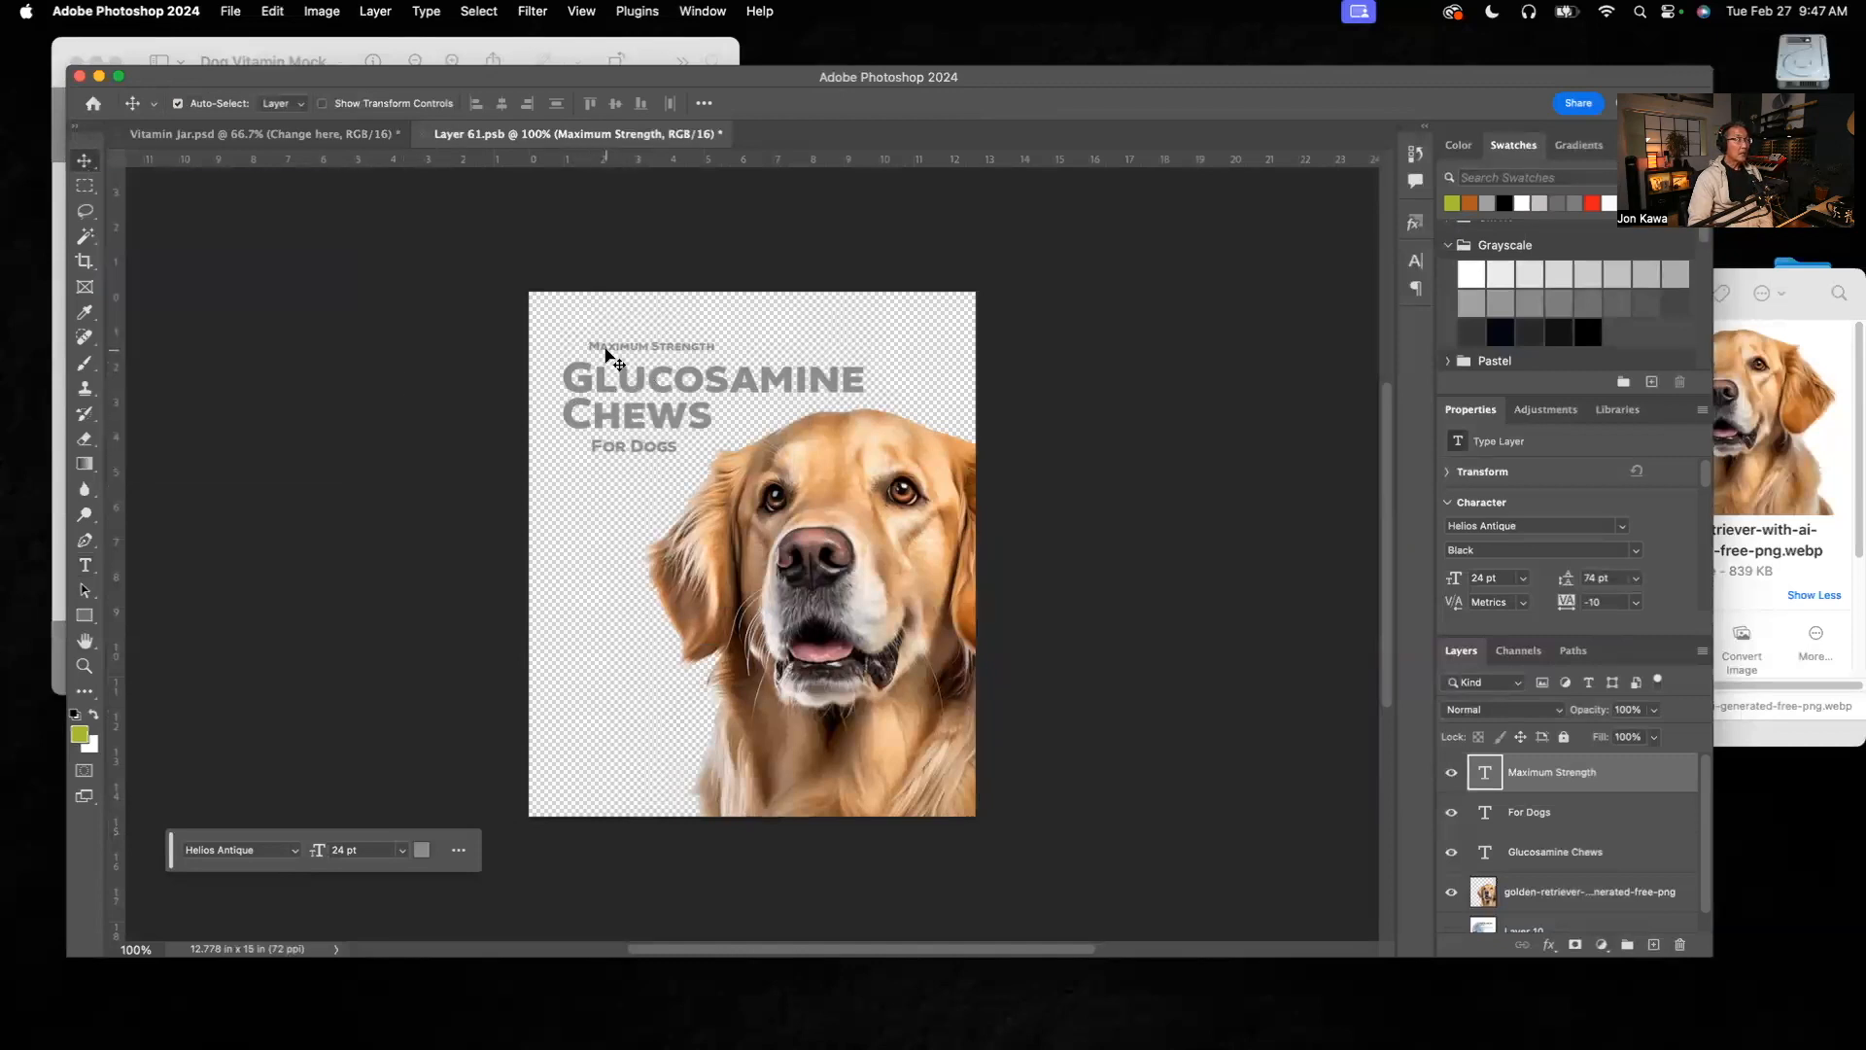
pyautogui.moveTo(606, 356); pyautogui.dragTo(615, 347)
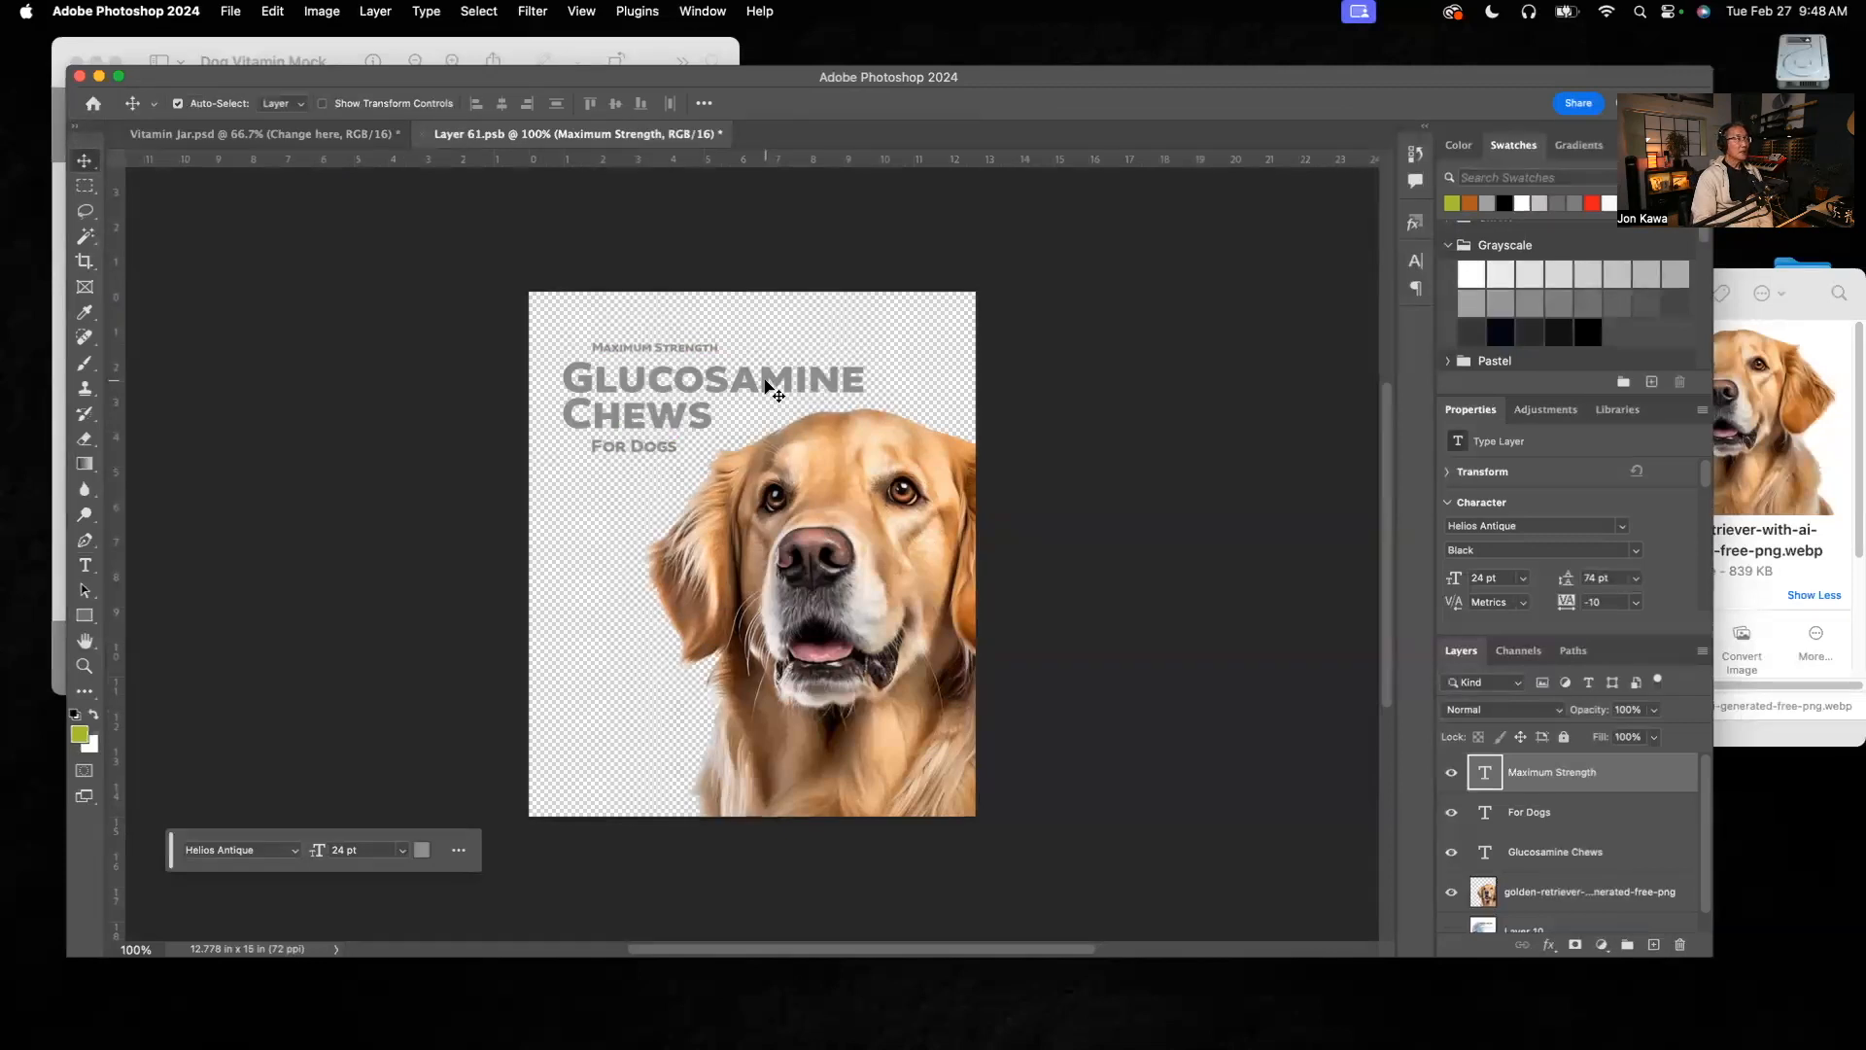
pyautogui.click(373, 351)
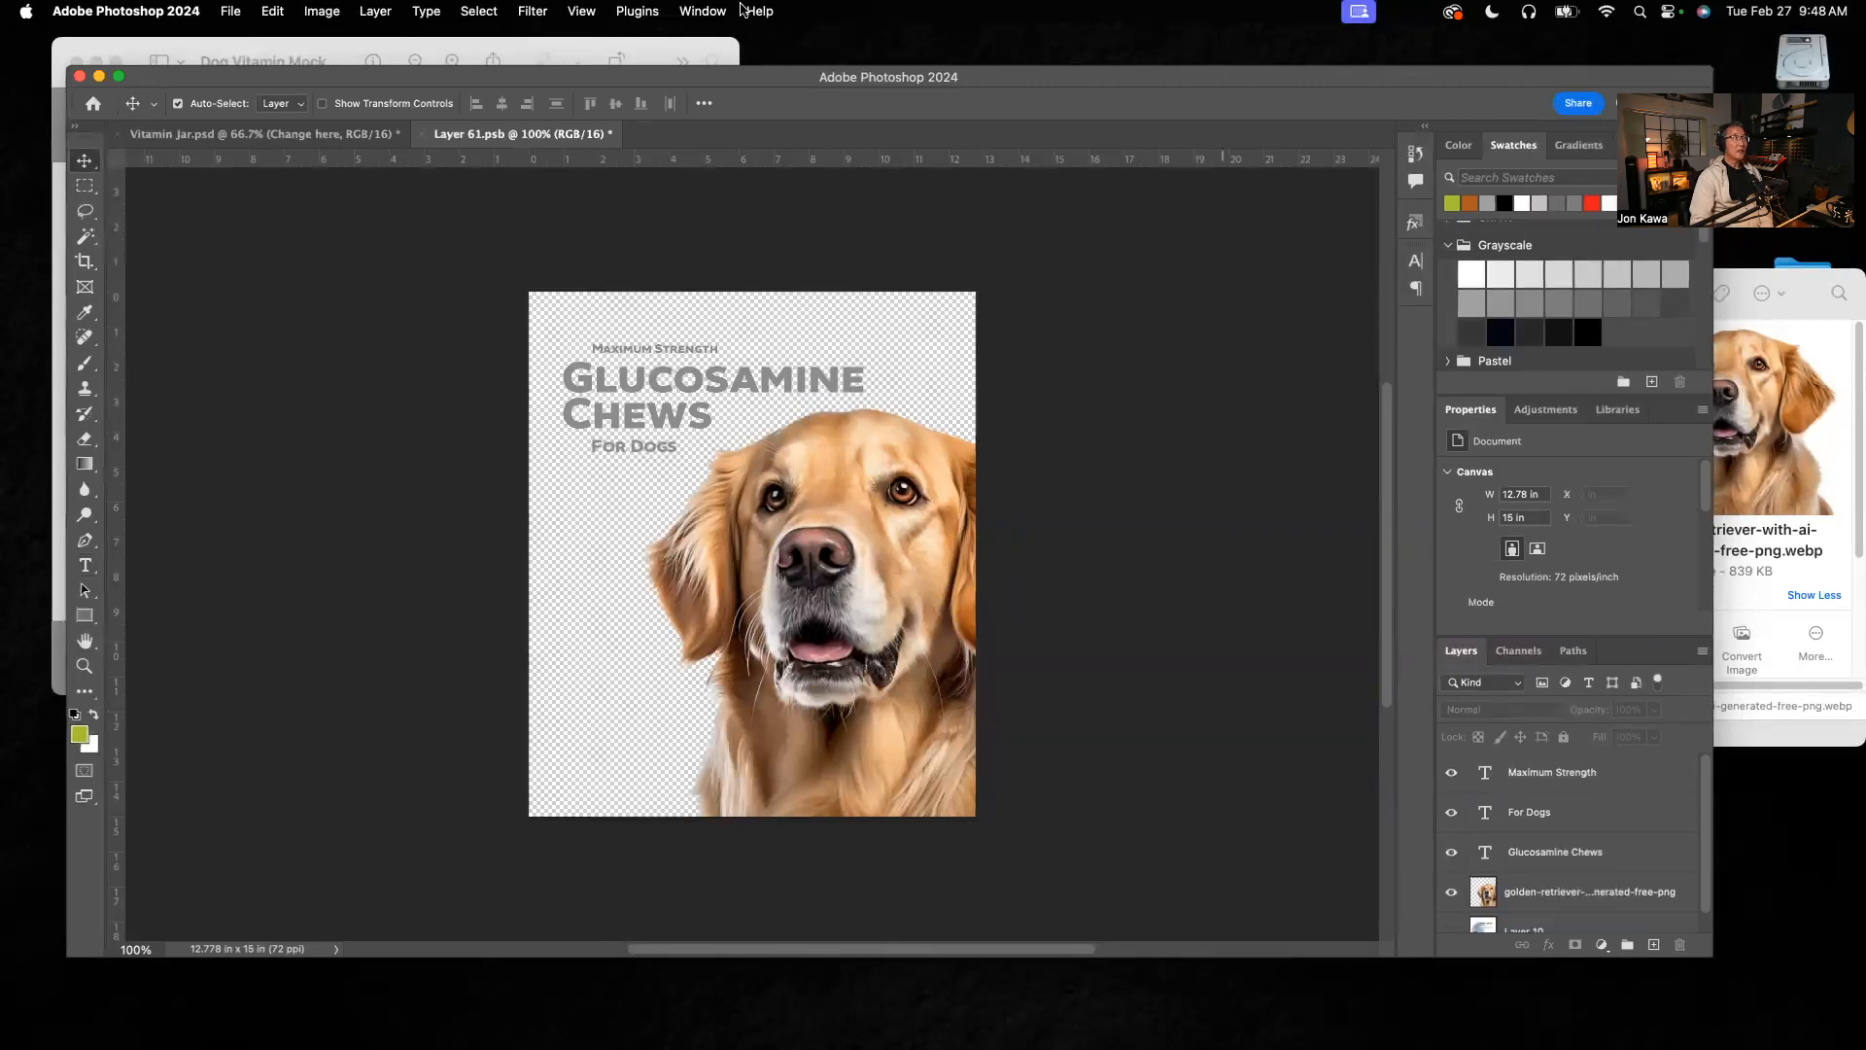
# Step: Check the supporting text in the enlarged reference mockup and duplicate "Maximum Strength" below "For Dogs", aligned with the heading's left edge
pyautogui.click(439, 39)
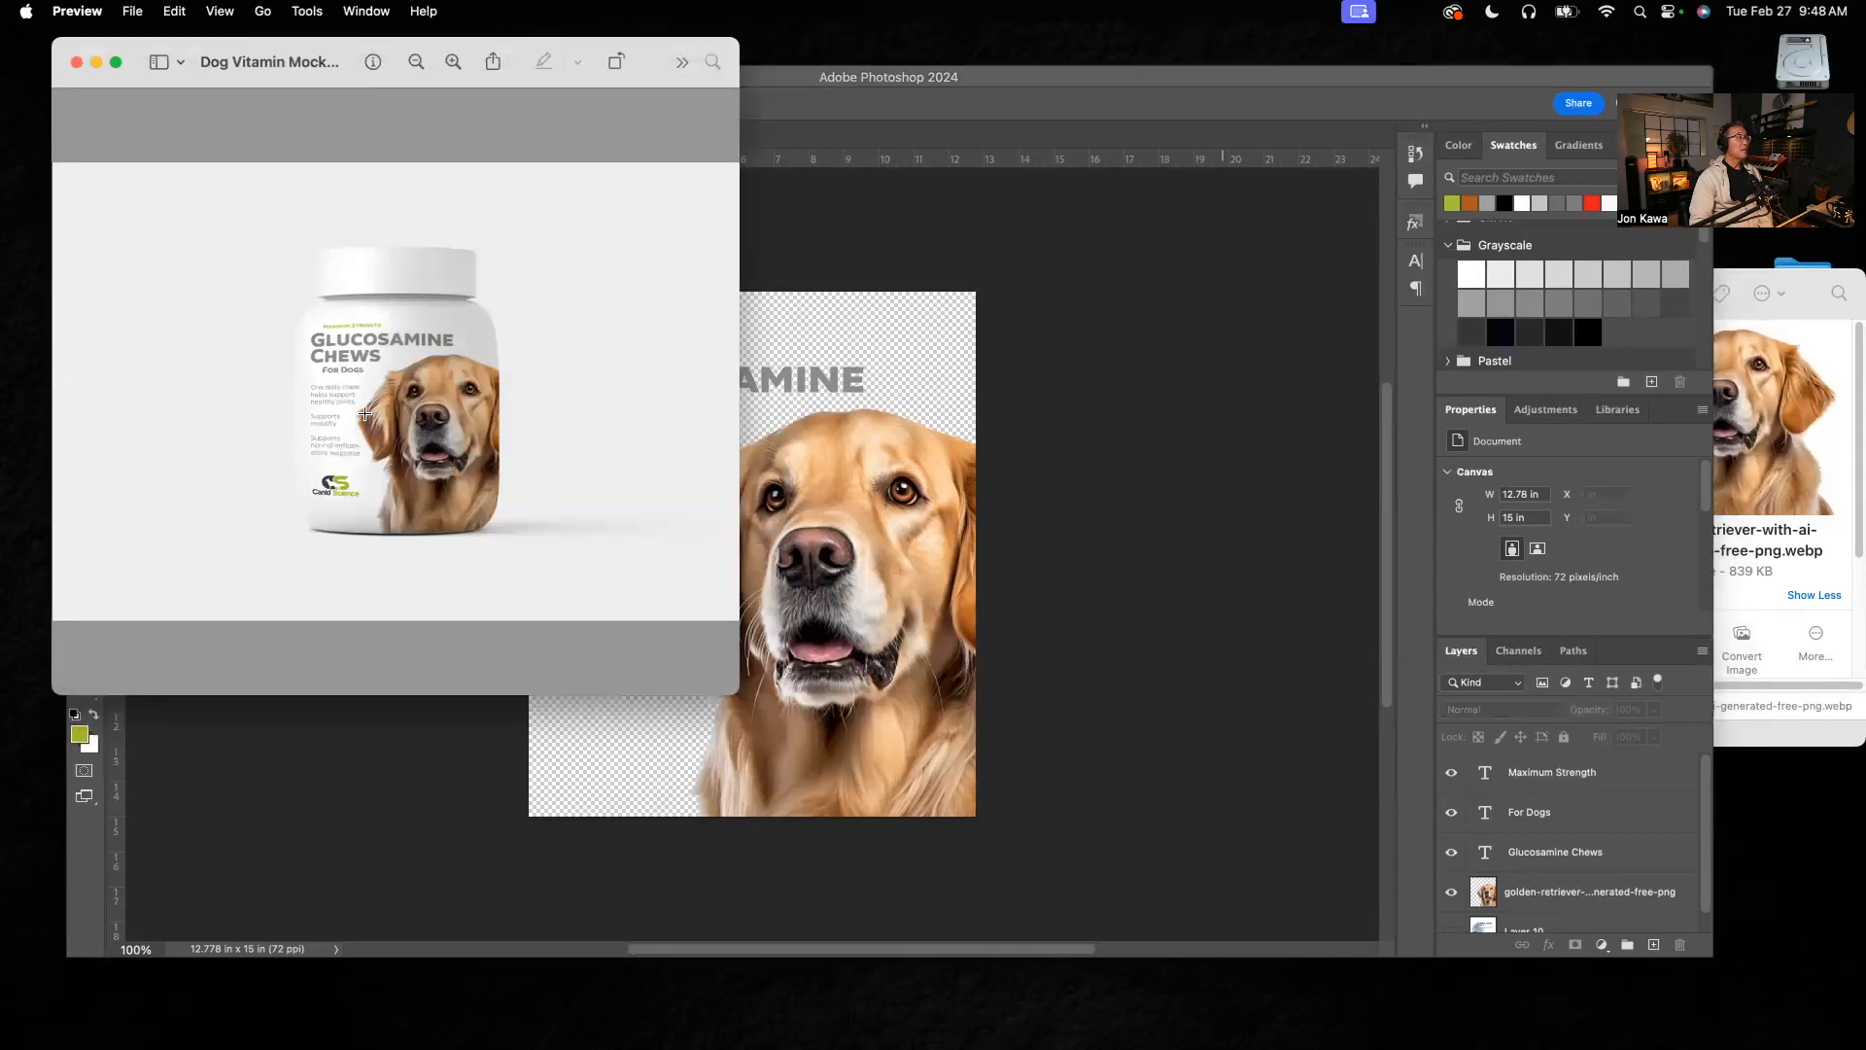
pyautogui.click(452, 62)
pyautogui.click(452, 62)
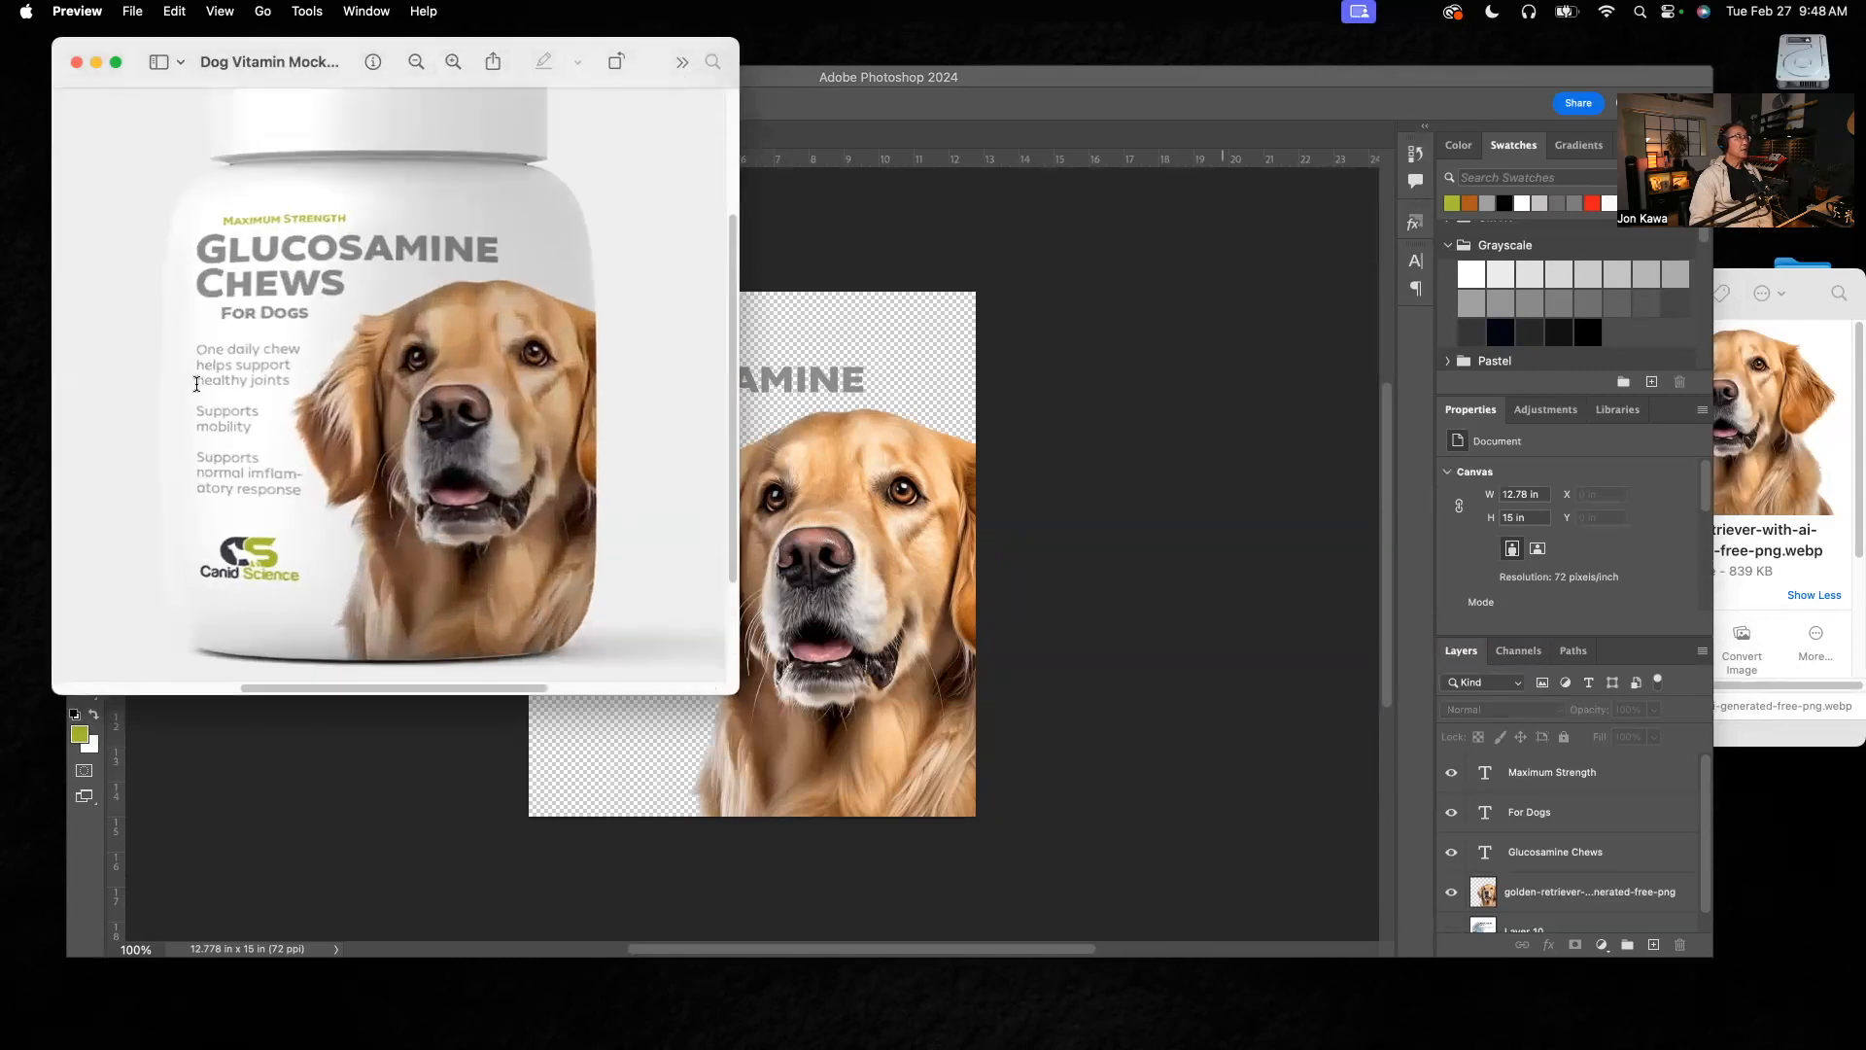
pyautogui.click(807, 335)
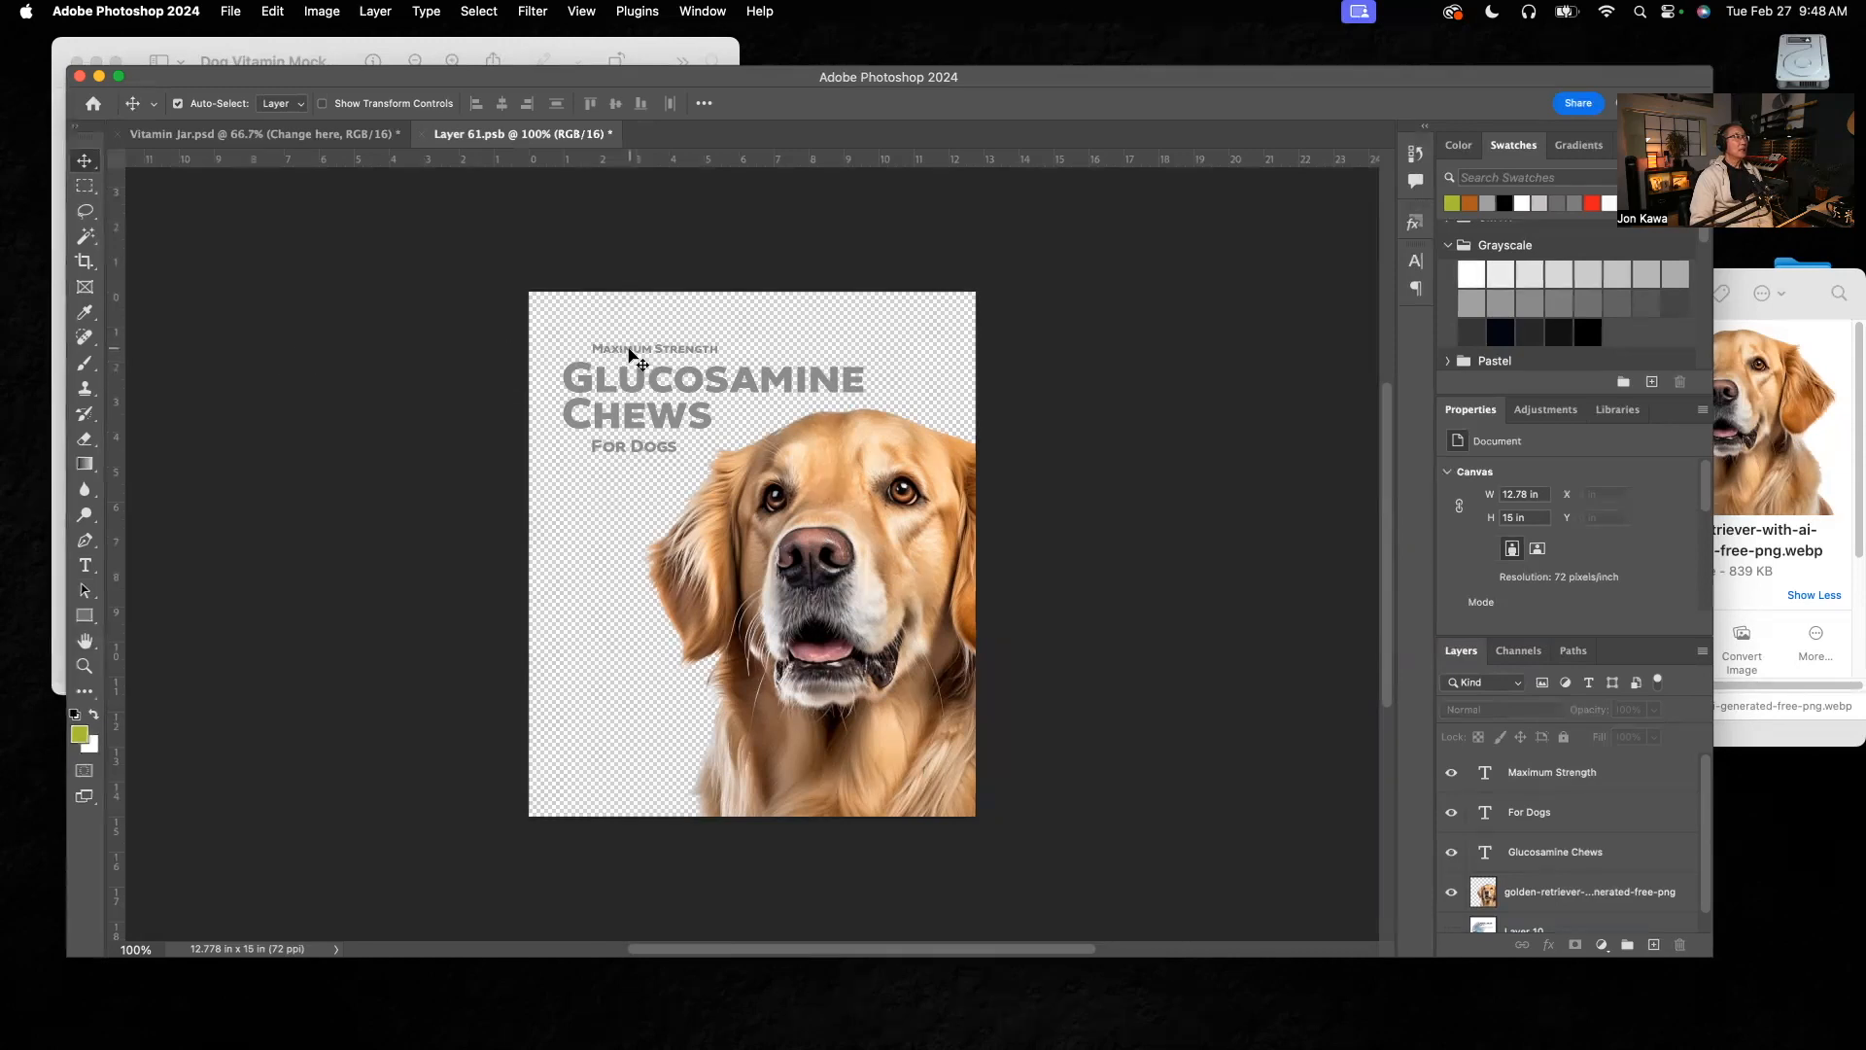
pyautogui.click(631, 352)
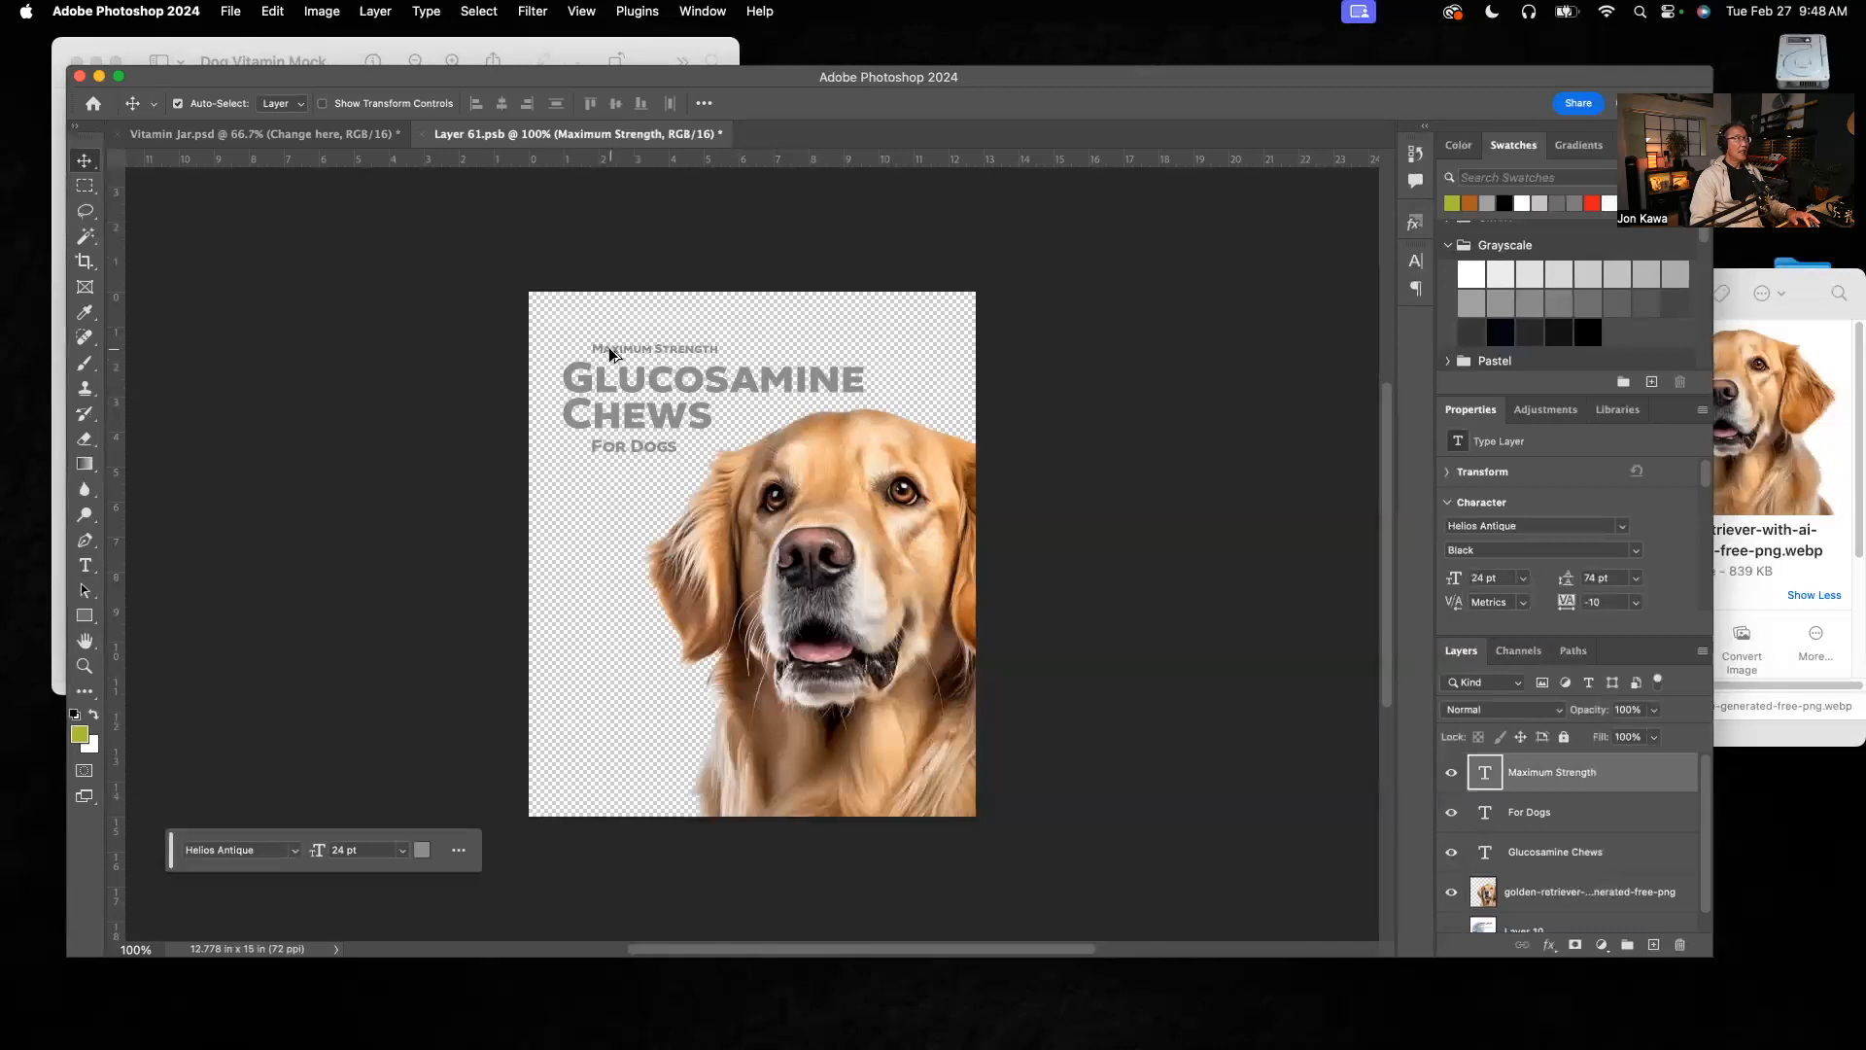
pyautogui.moveTo(611, 355); pyautogui.dragTo(587, 488)
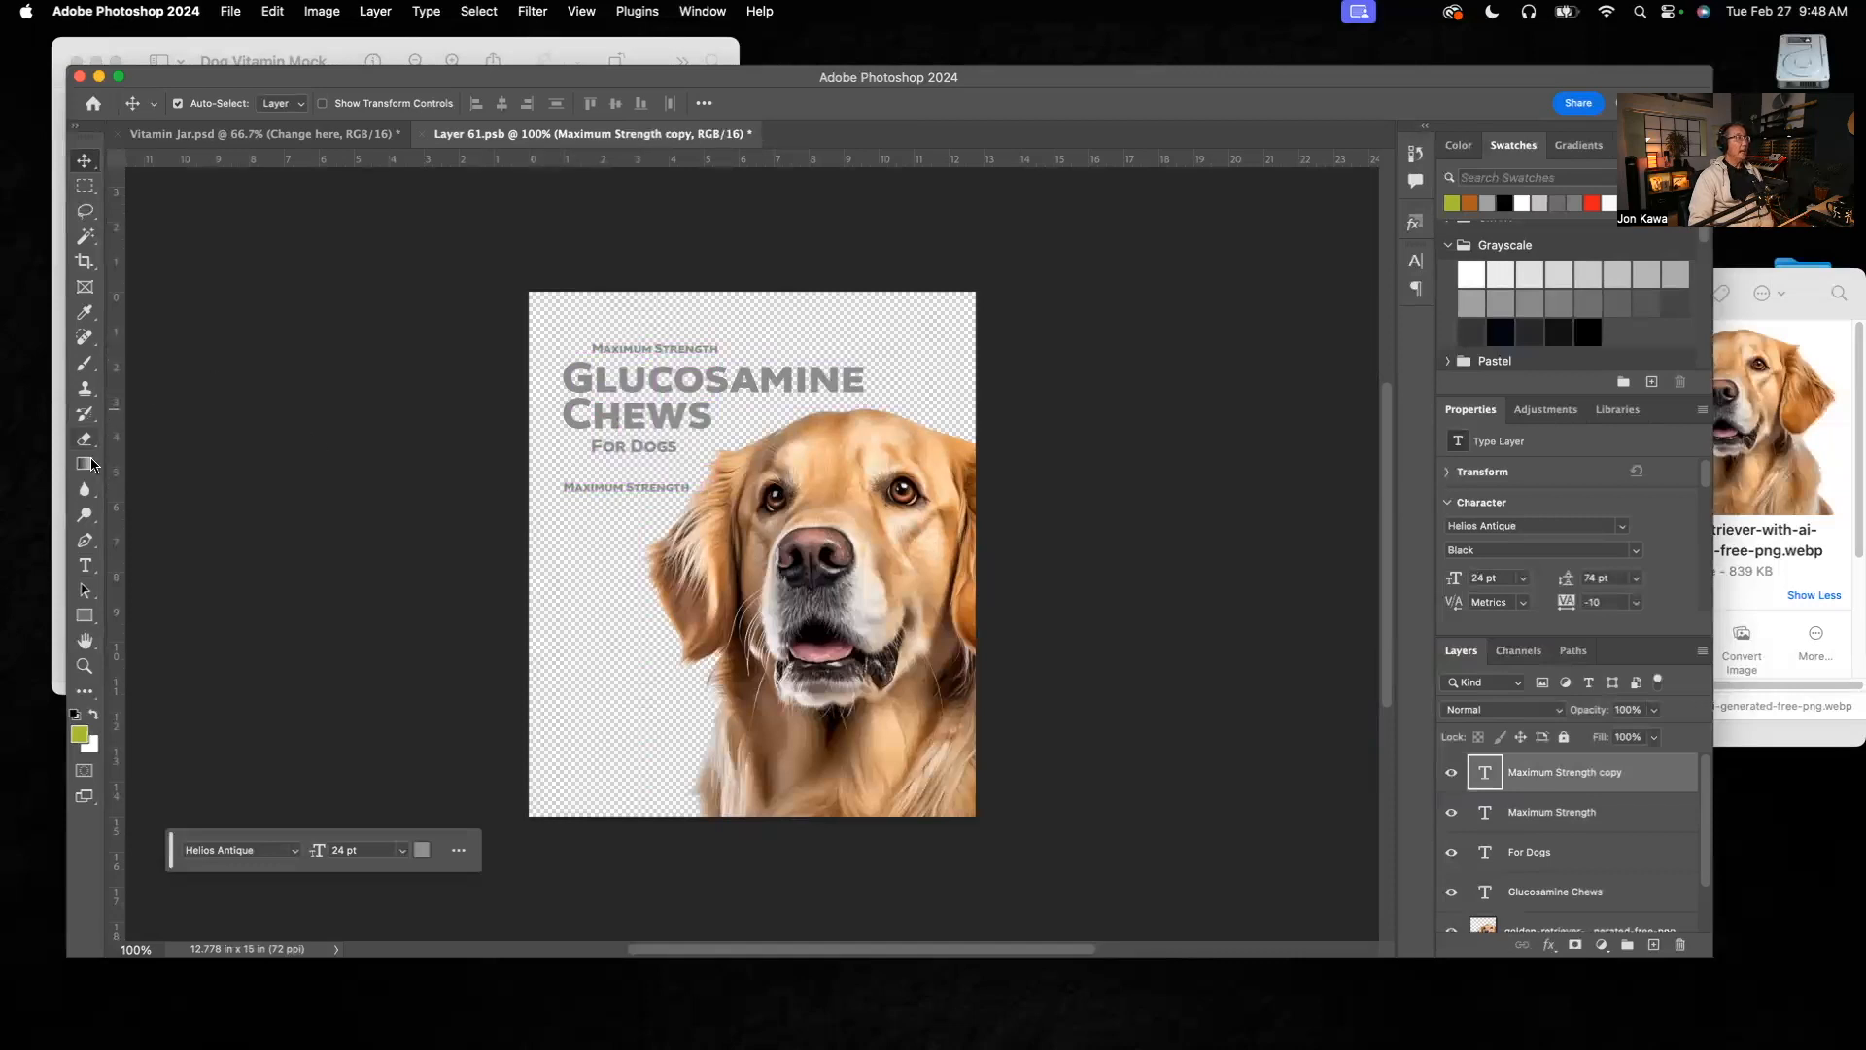
pyautogui.click(86, 568)
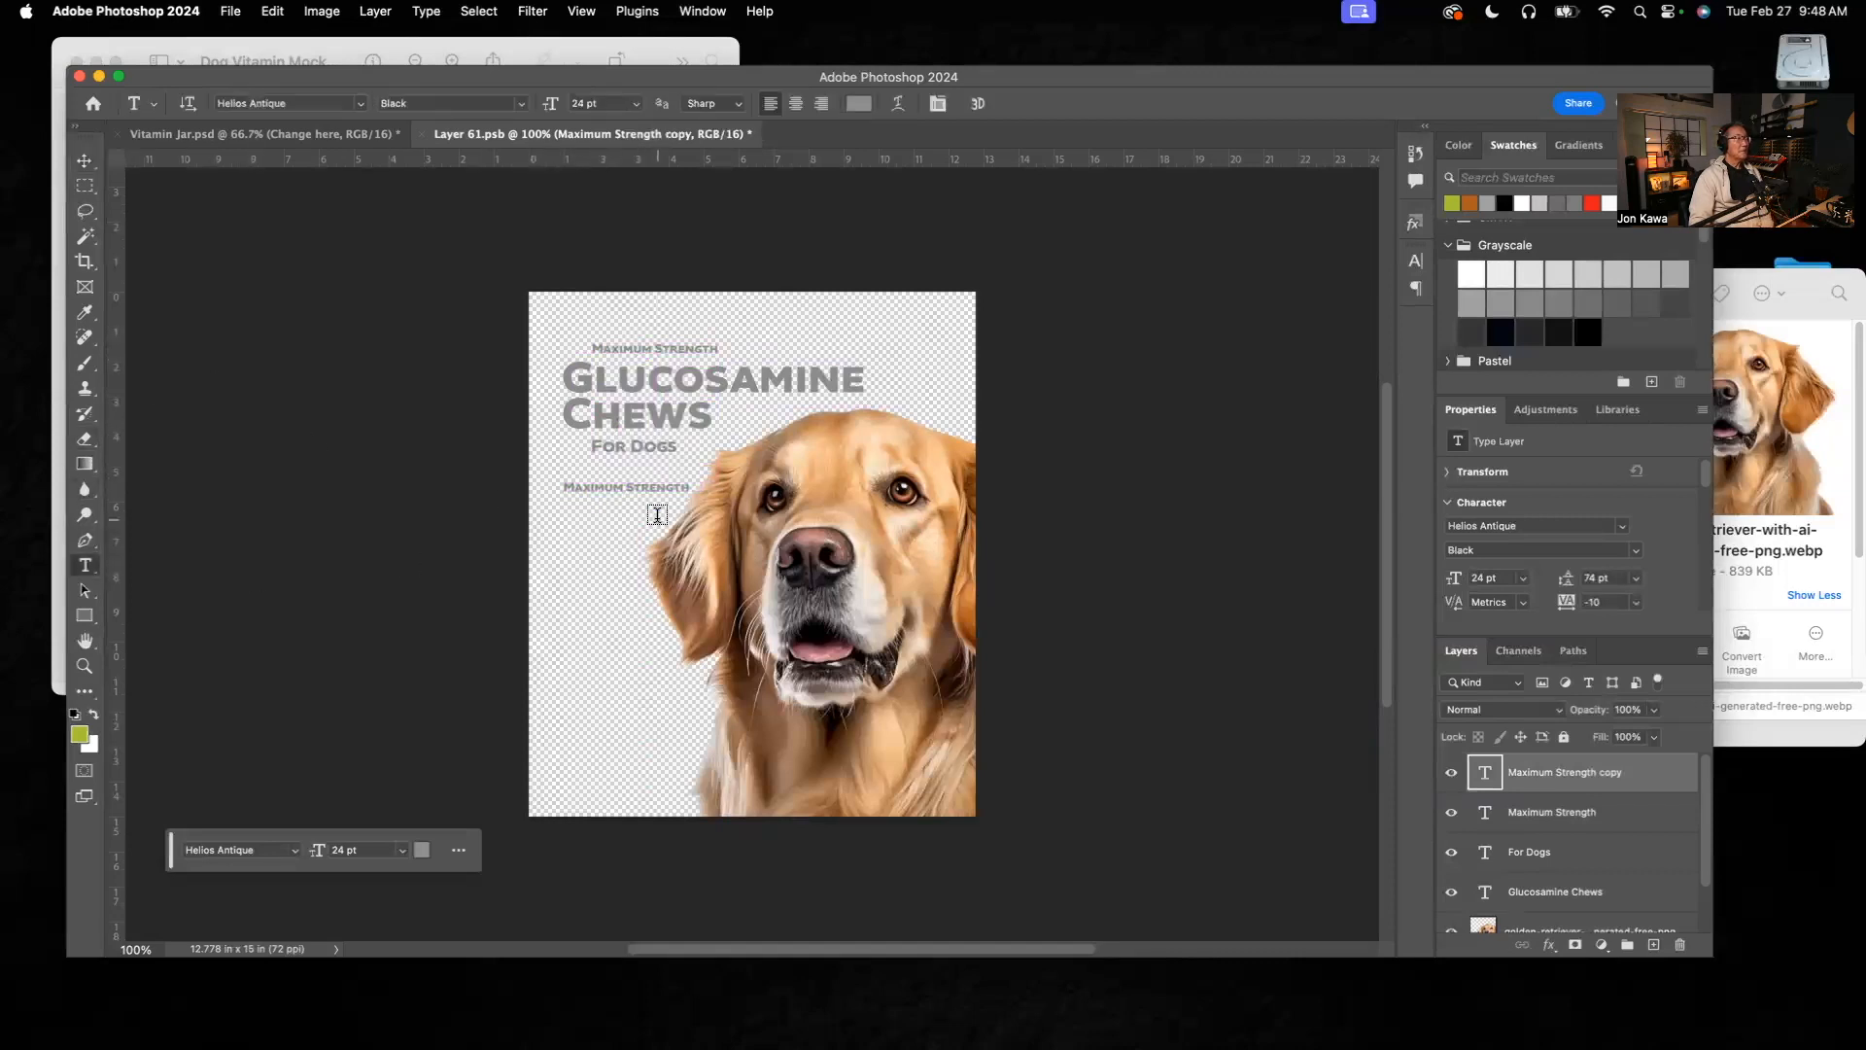
pyautogui.click(688, 486)
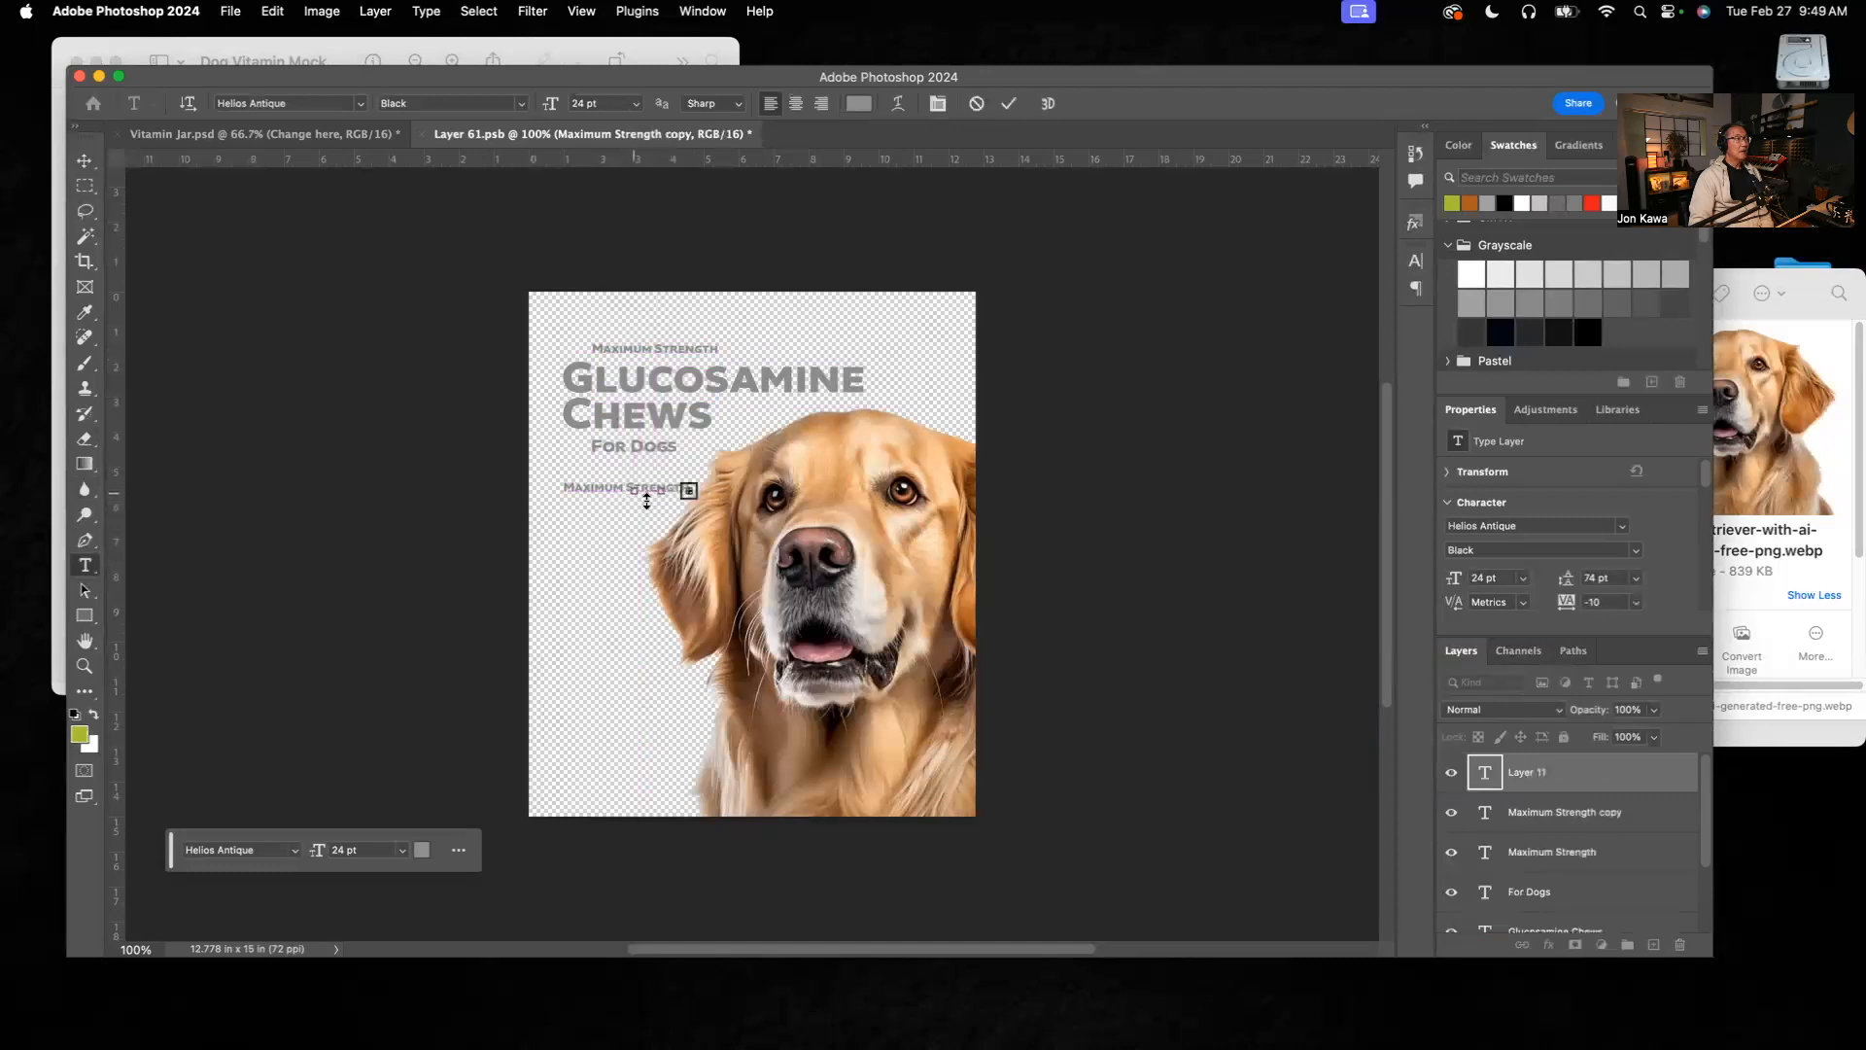
pyautogui.click(1599, 782)
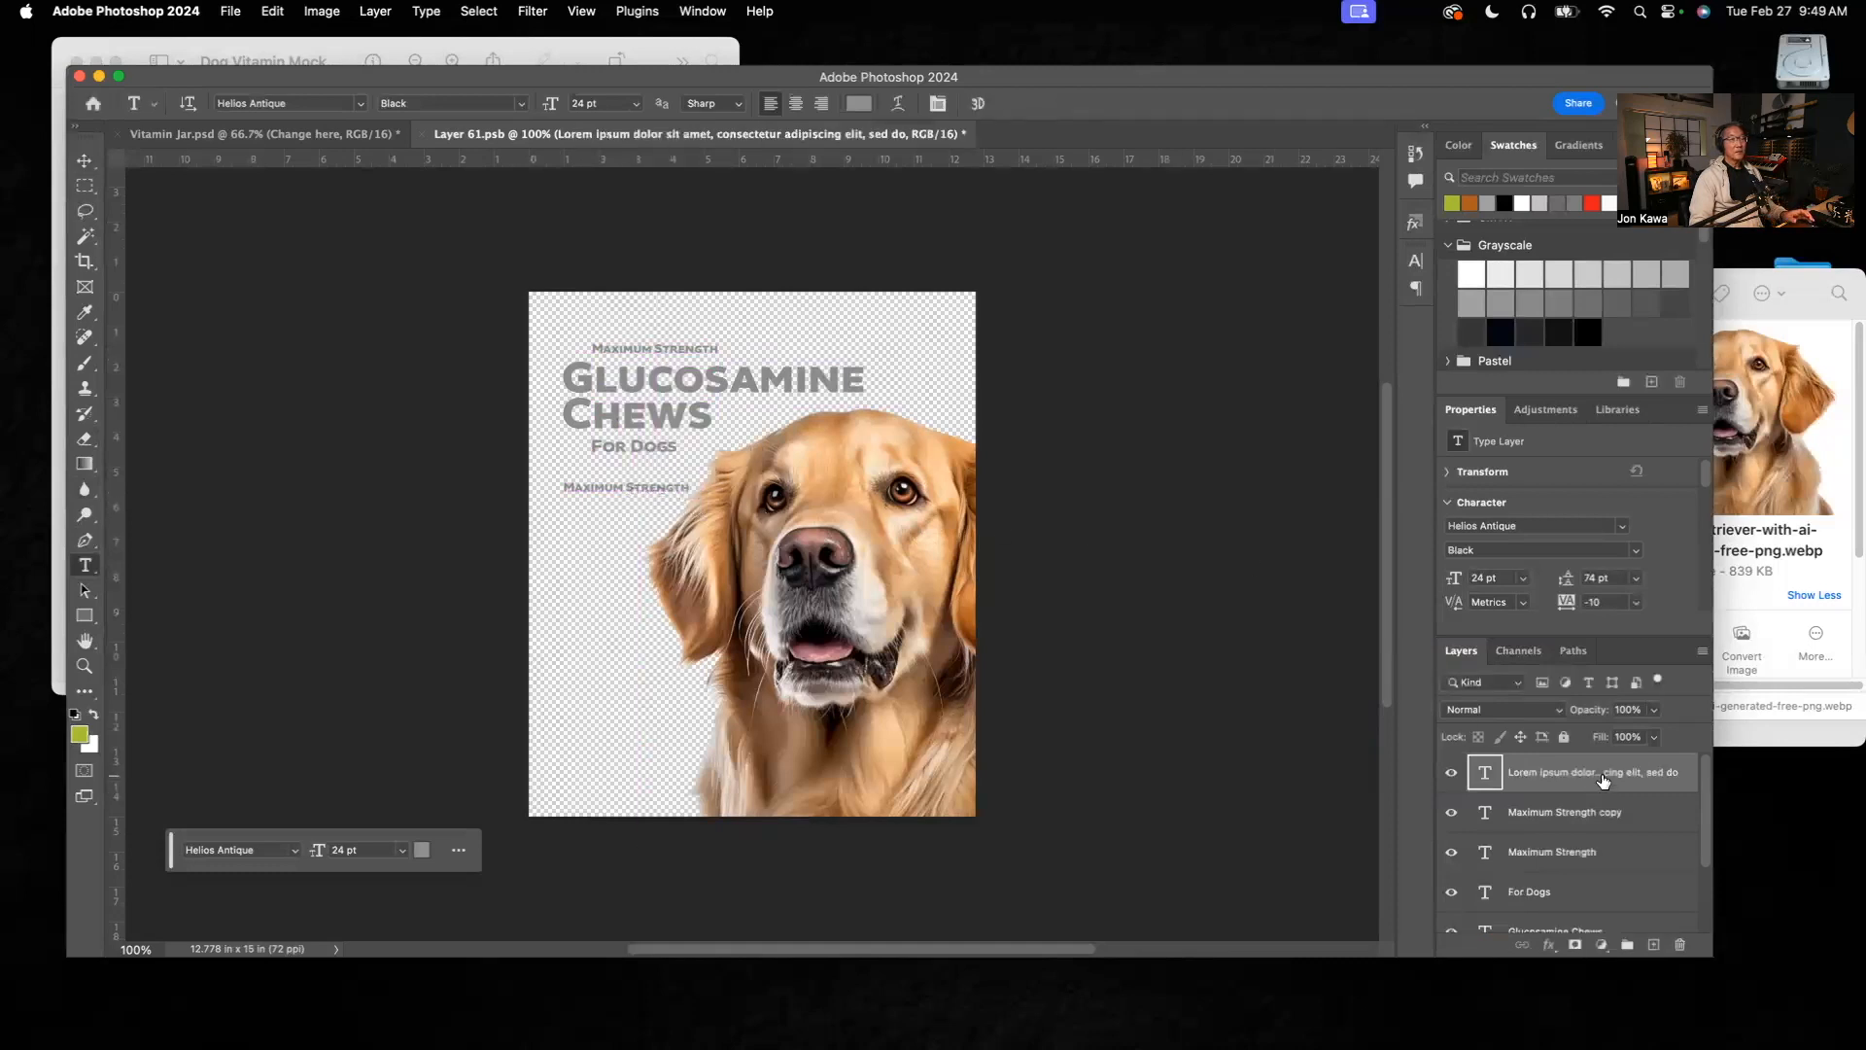
pyautogui.click(1679, 946)
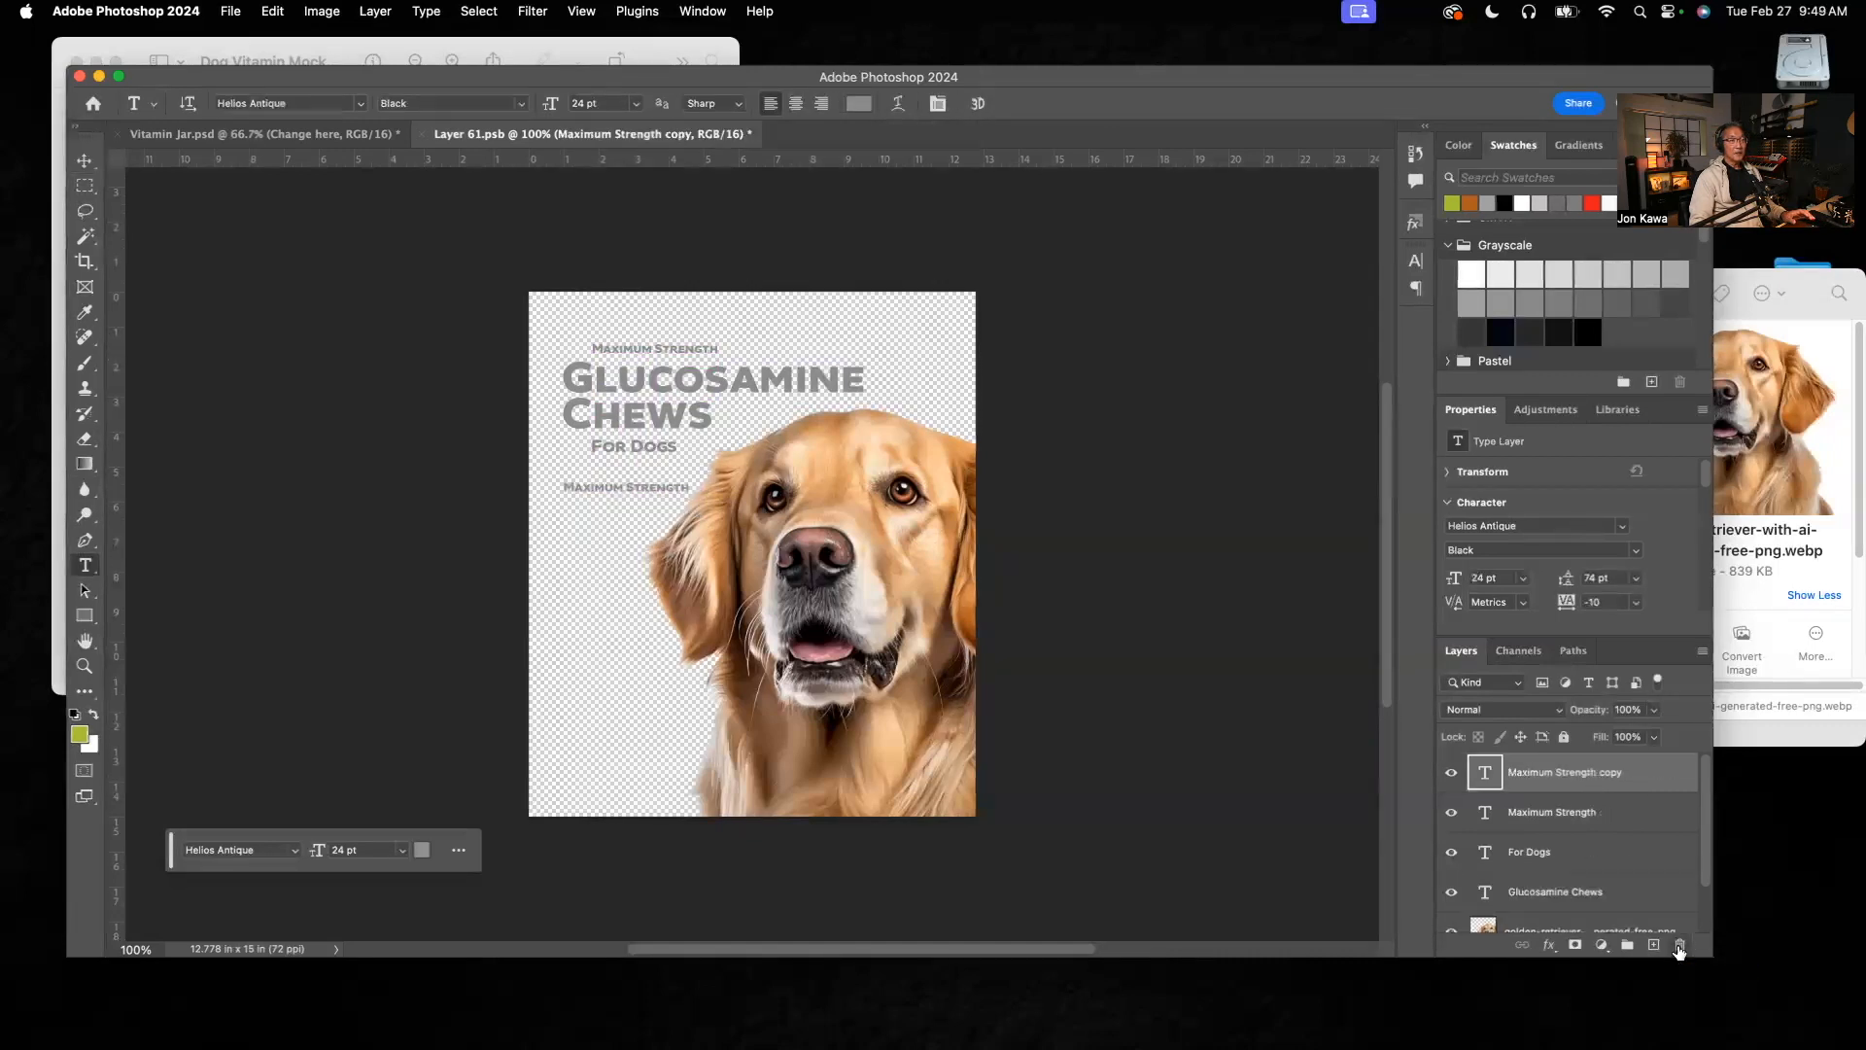
# Step: Try a 28 pt font size on the lower "Maximum Strength" copy and set its leading to Auto
pyautogui.tripleClick(659, 486)
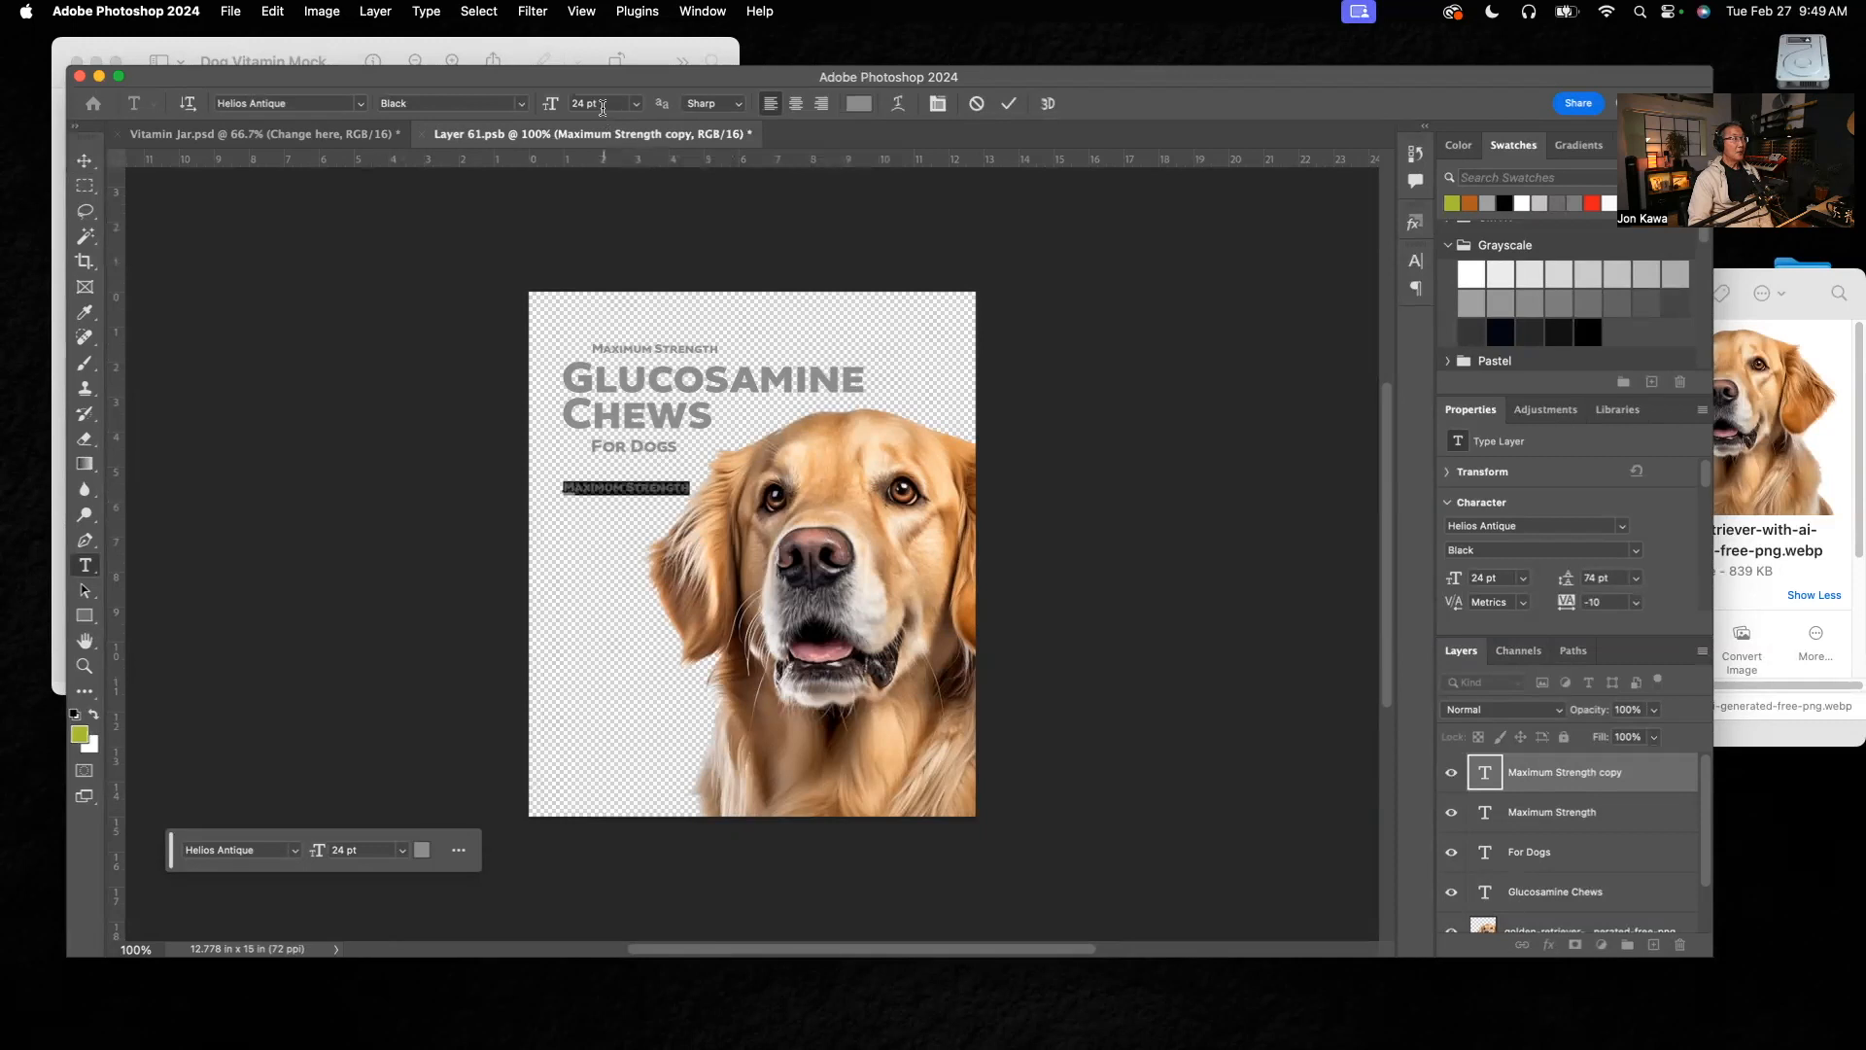
pyautogui.click(1524, 582)
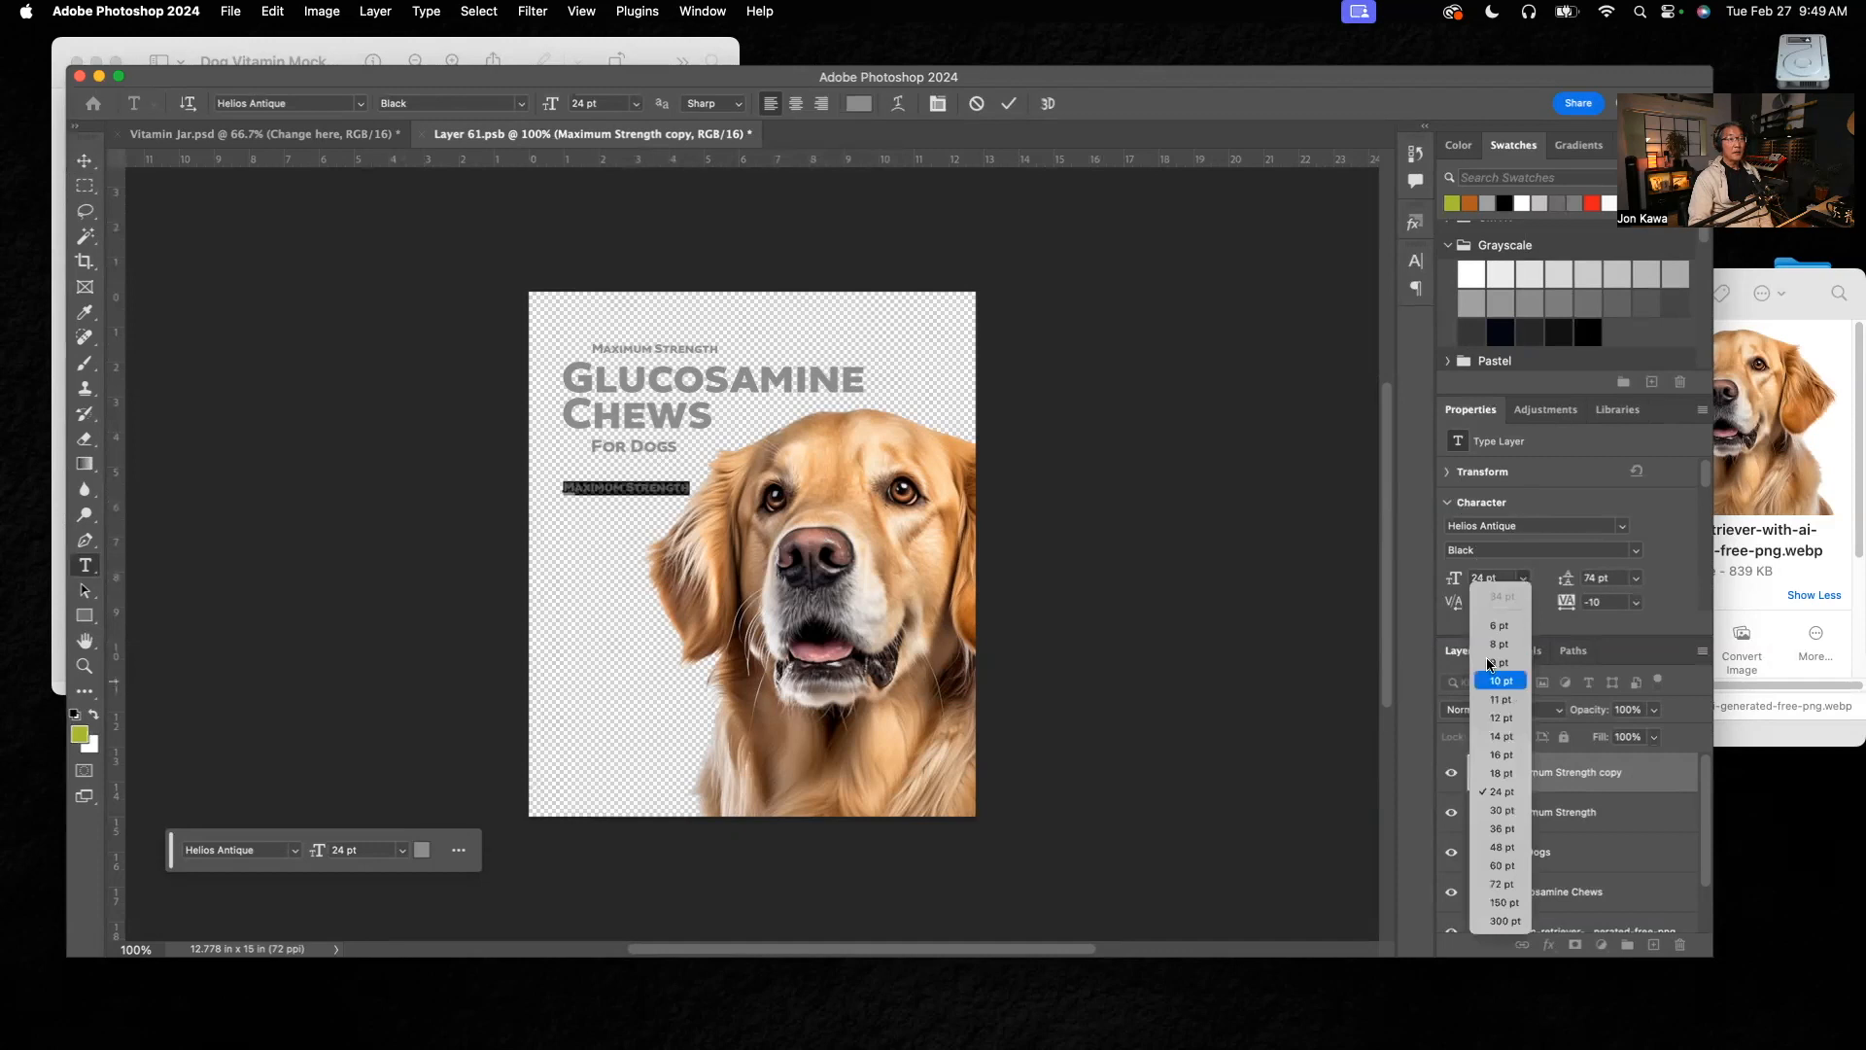
pyautogui.click(1342, 603)
pyautogui.click(1482, 577)
pyautogui.write('28')
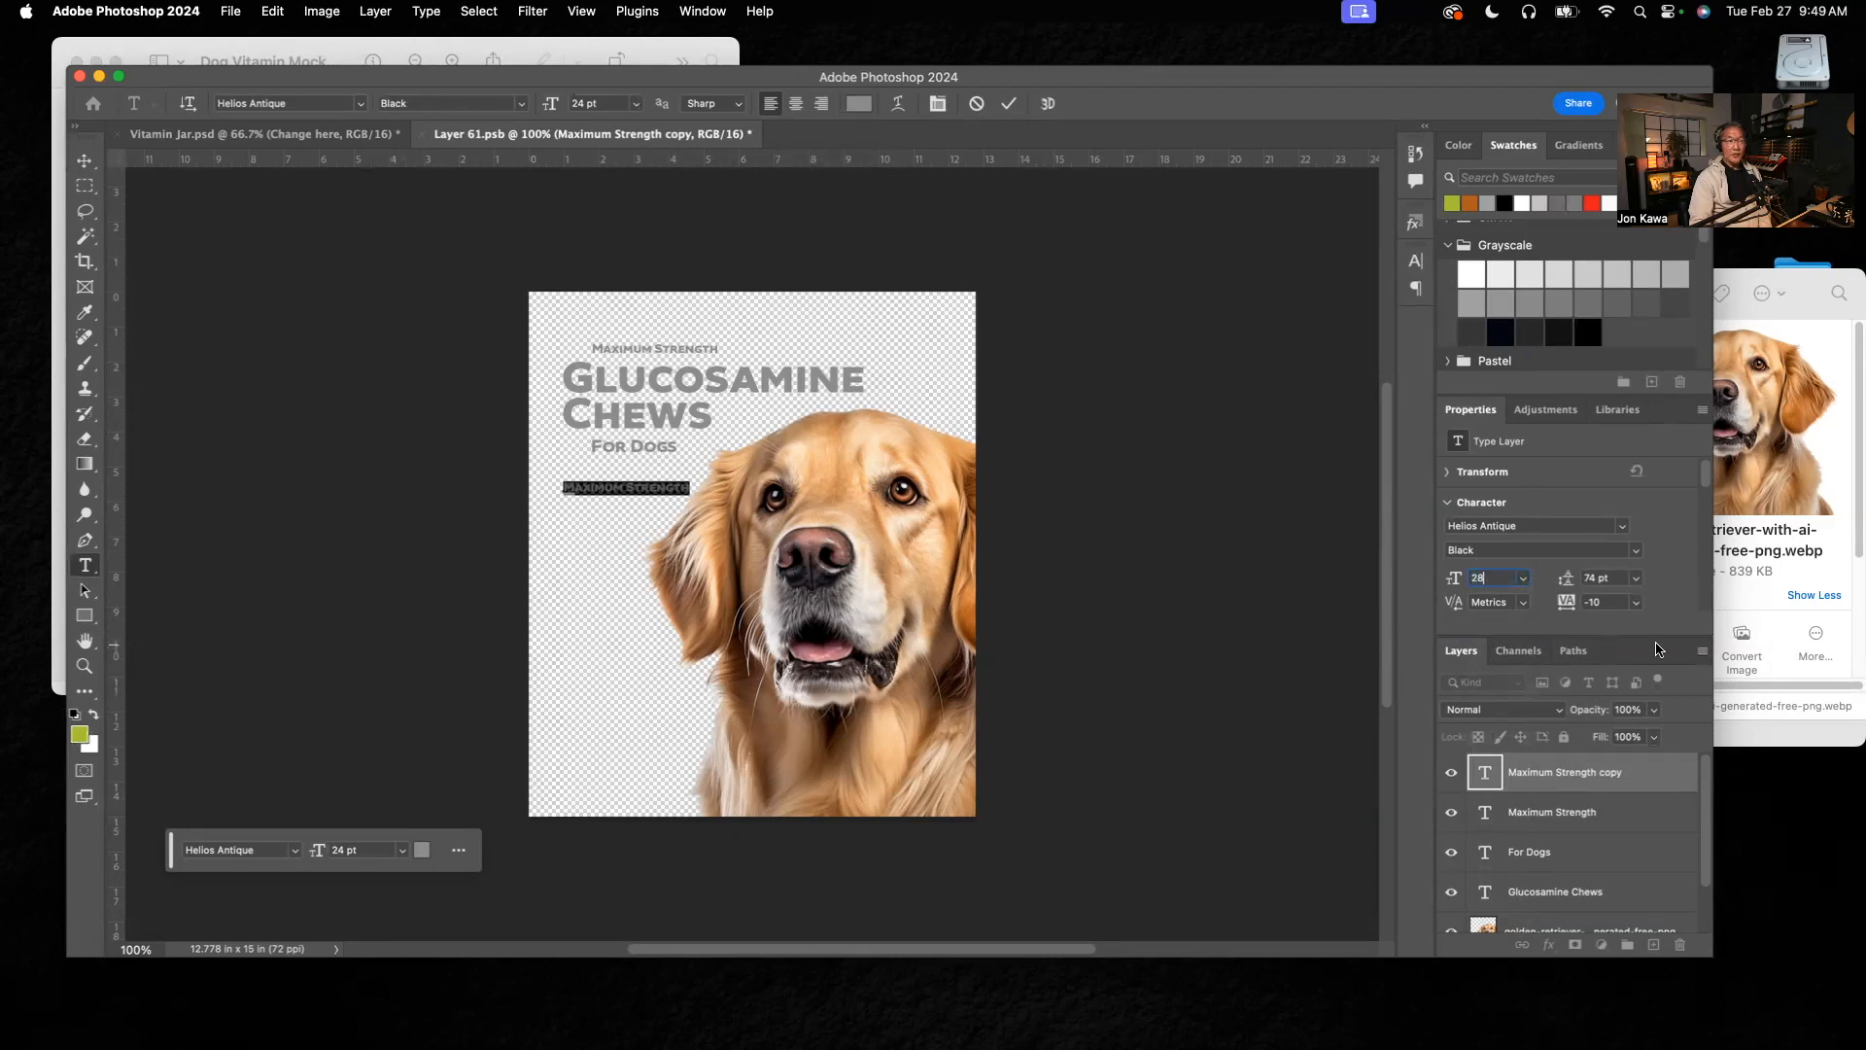
pyautogui.click(1638, 579)
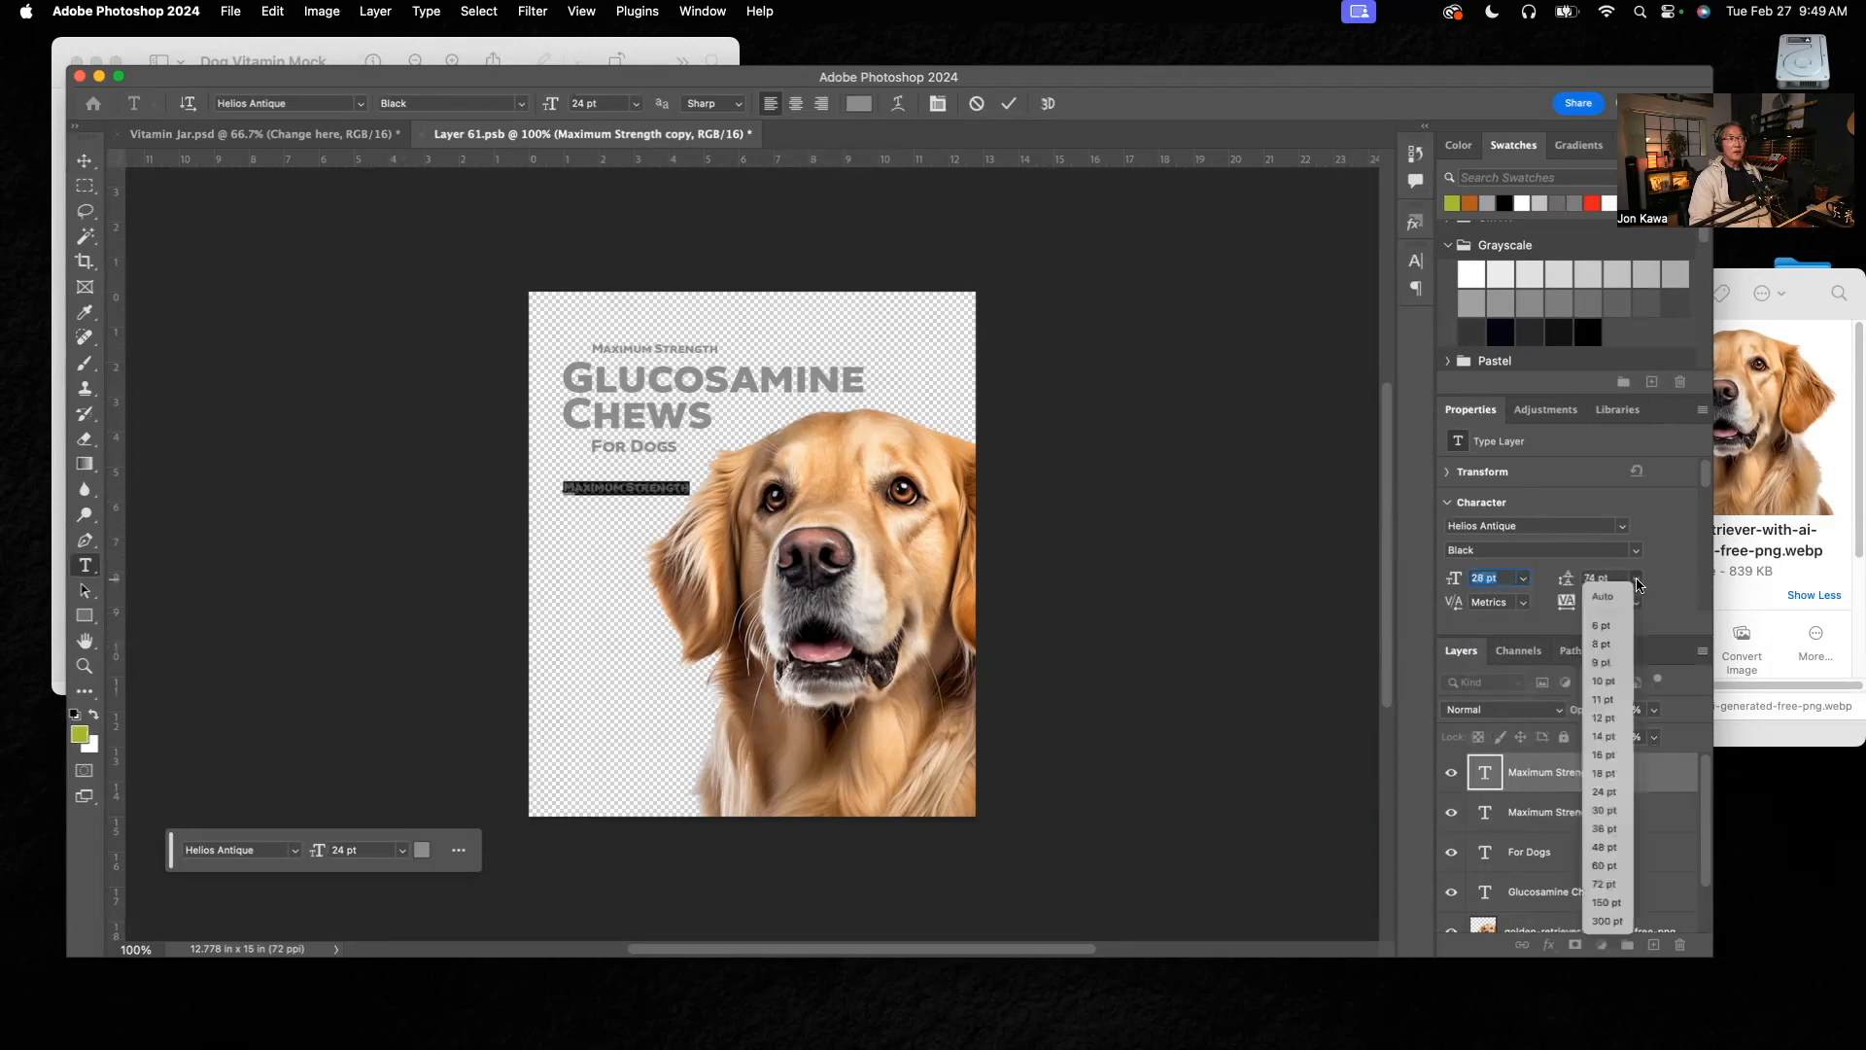
pyautogui.click(1603, 599)
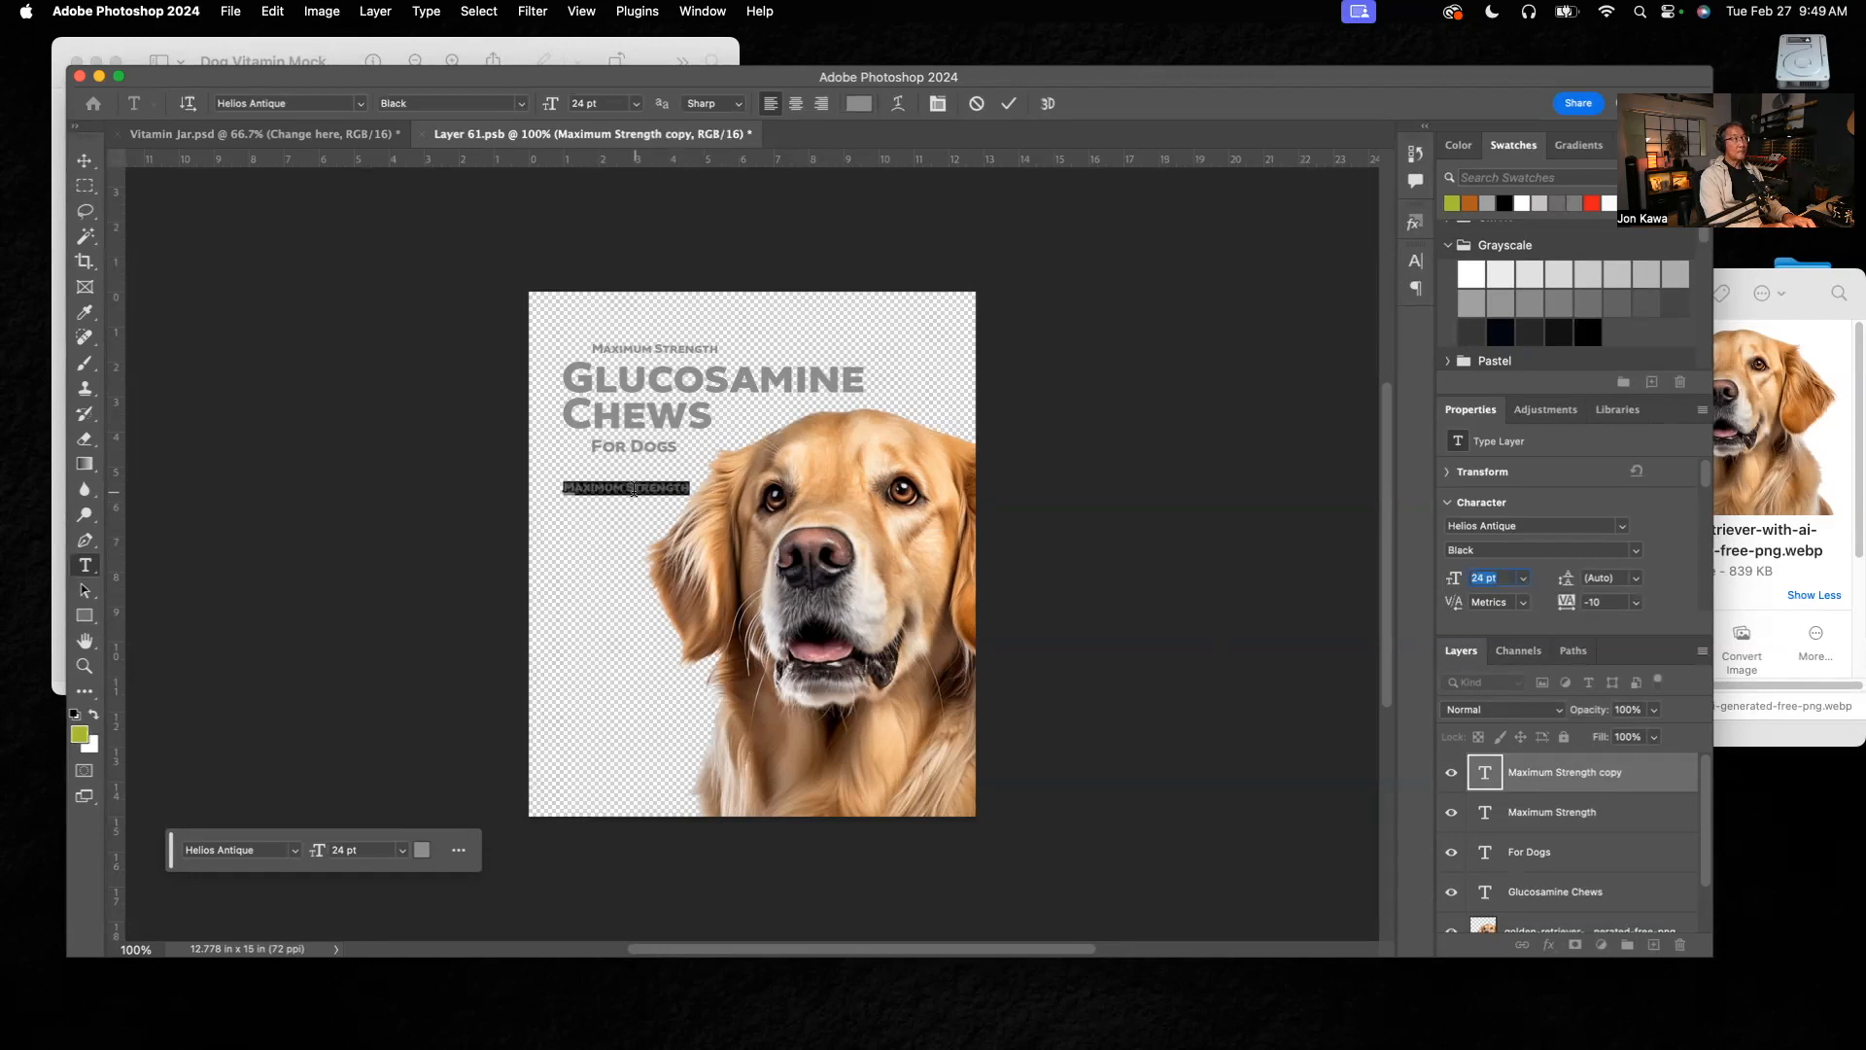
# Step: Check the supporting copy in the reference mockup and replace the lower "Maximum Strength" text with "One"
pyautogui.click(385, 43)
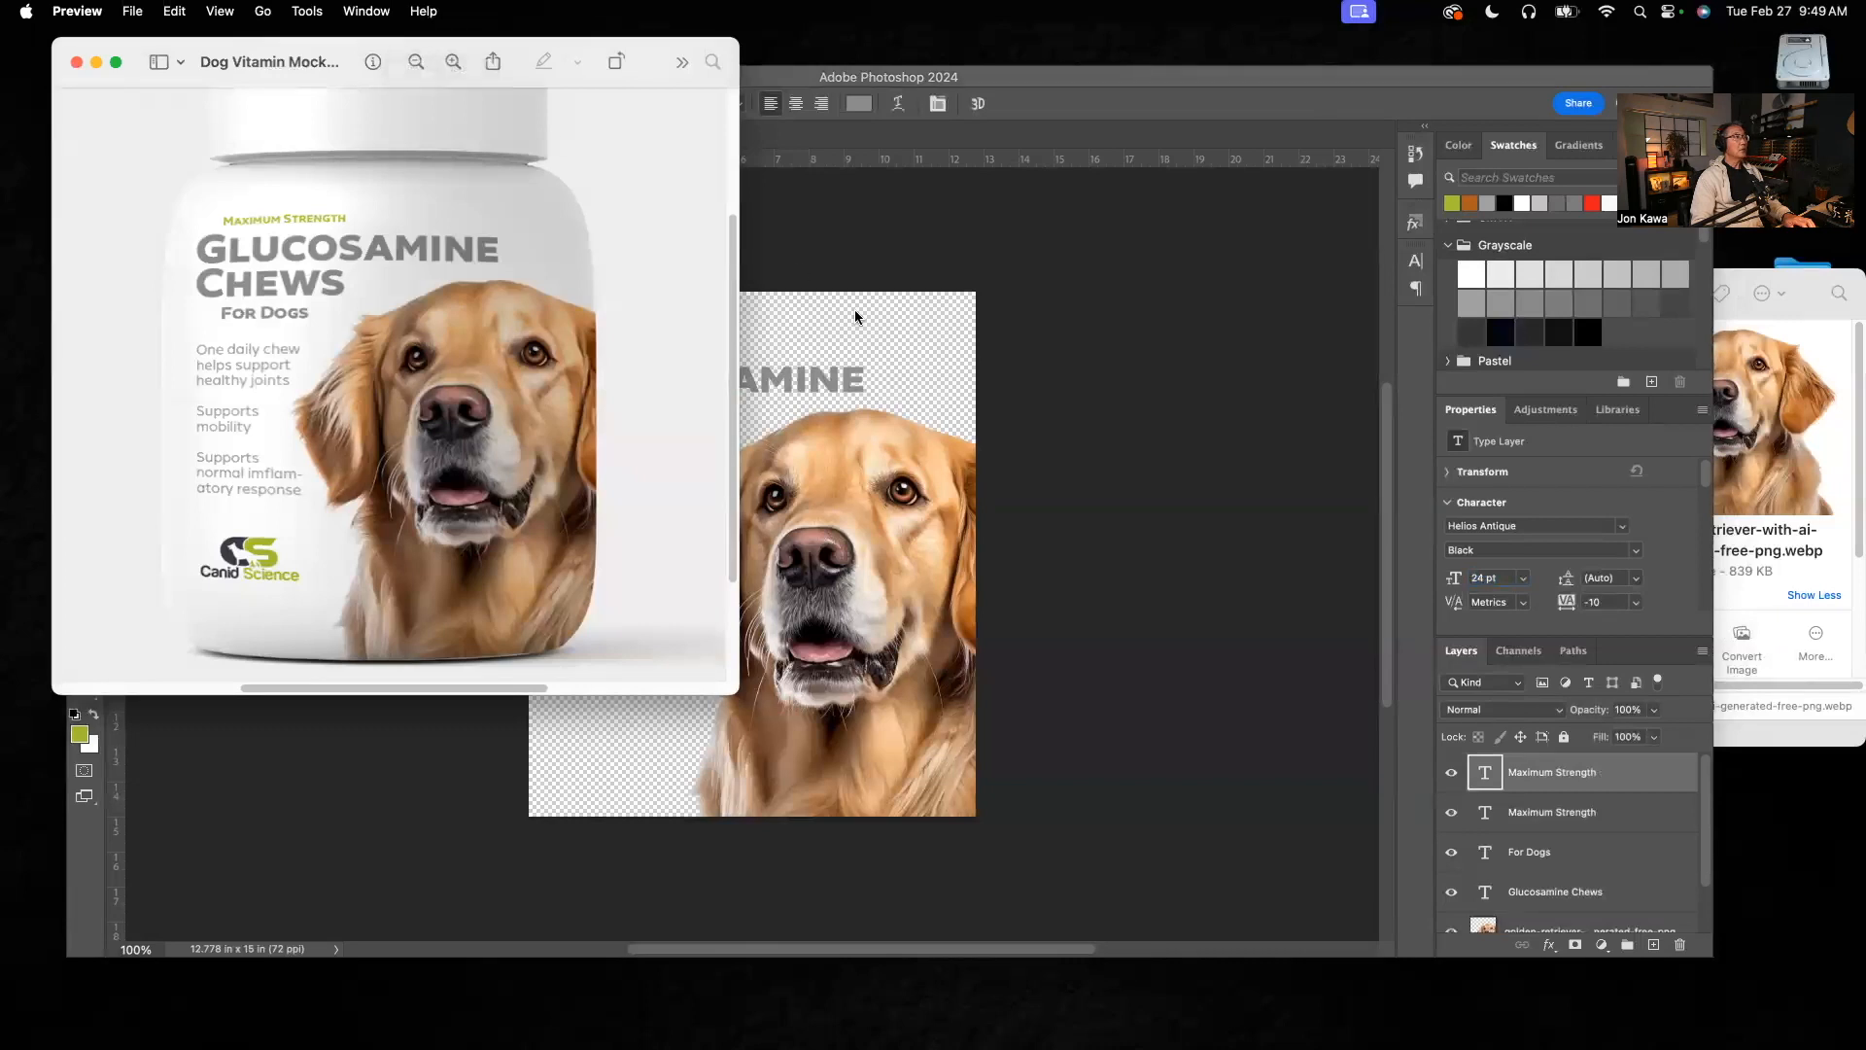
pyautogui.click(838, 329)
pyautogui.tripleClick(659, 486)
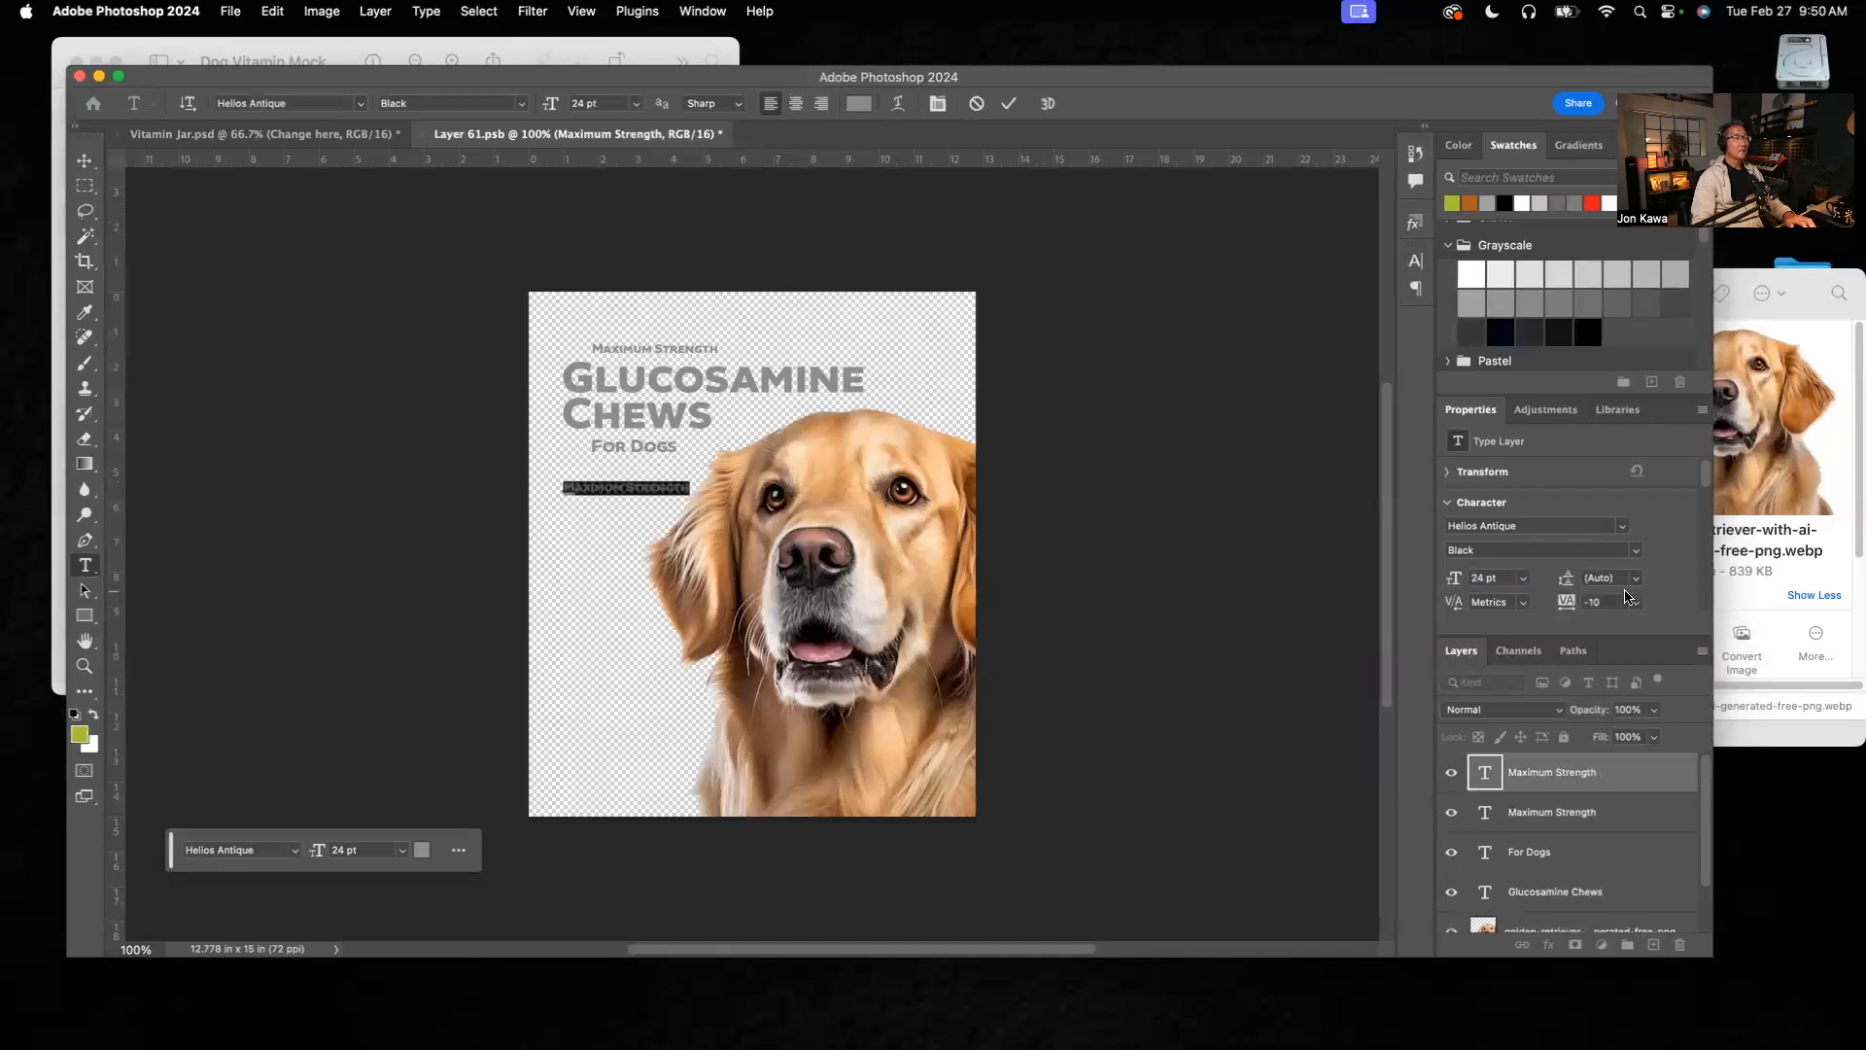
pyautogui.press('BackSpace')
pyautogui.write('One')
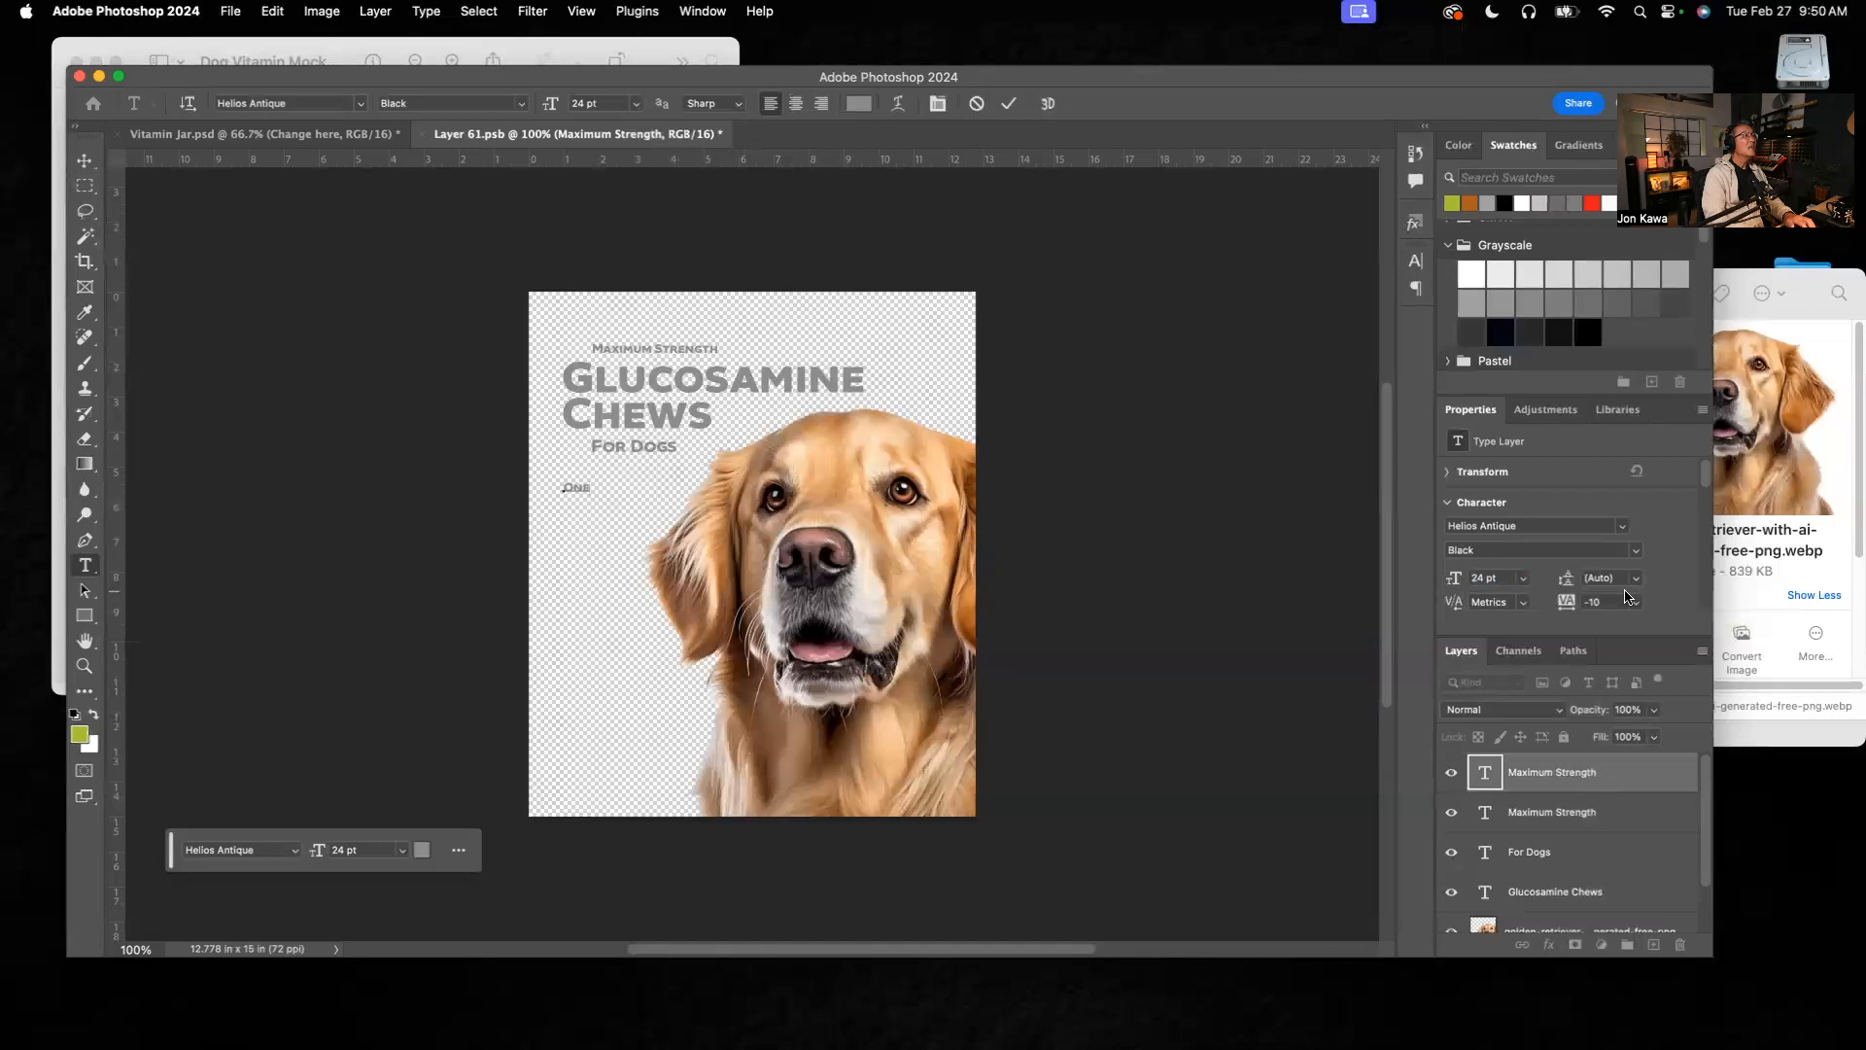
pyautogui.click(85, 161)
# Step: Turn off Small Caps for the "One" text below "For Dogs"
pyautogui.moveTo(599, 501); pyautogui.dragTo(654, 522)
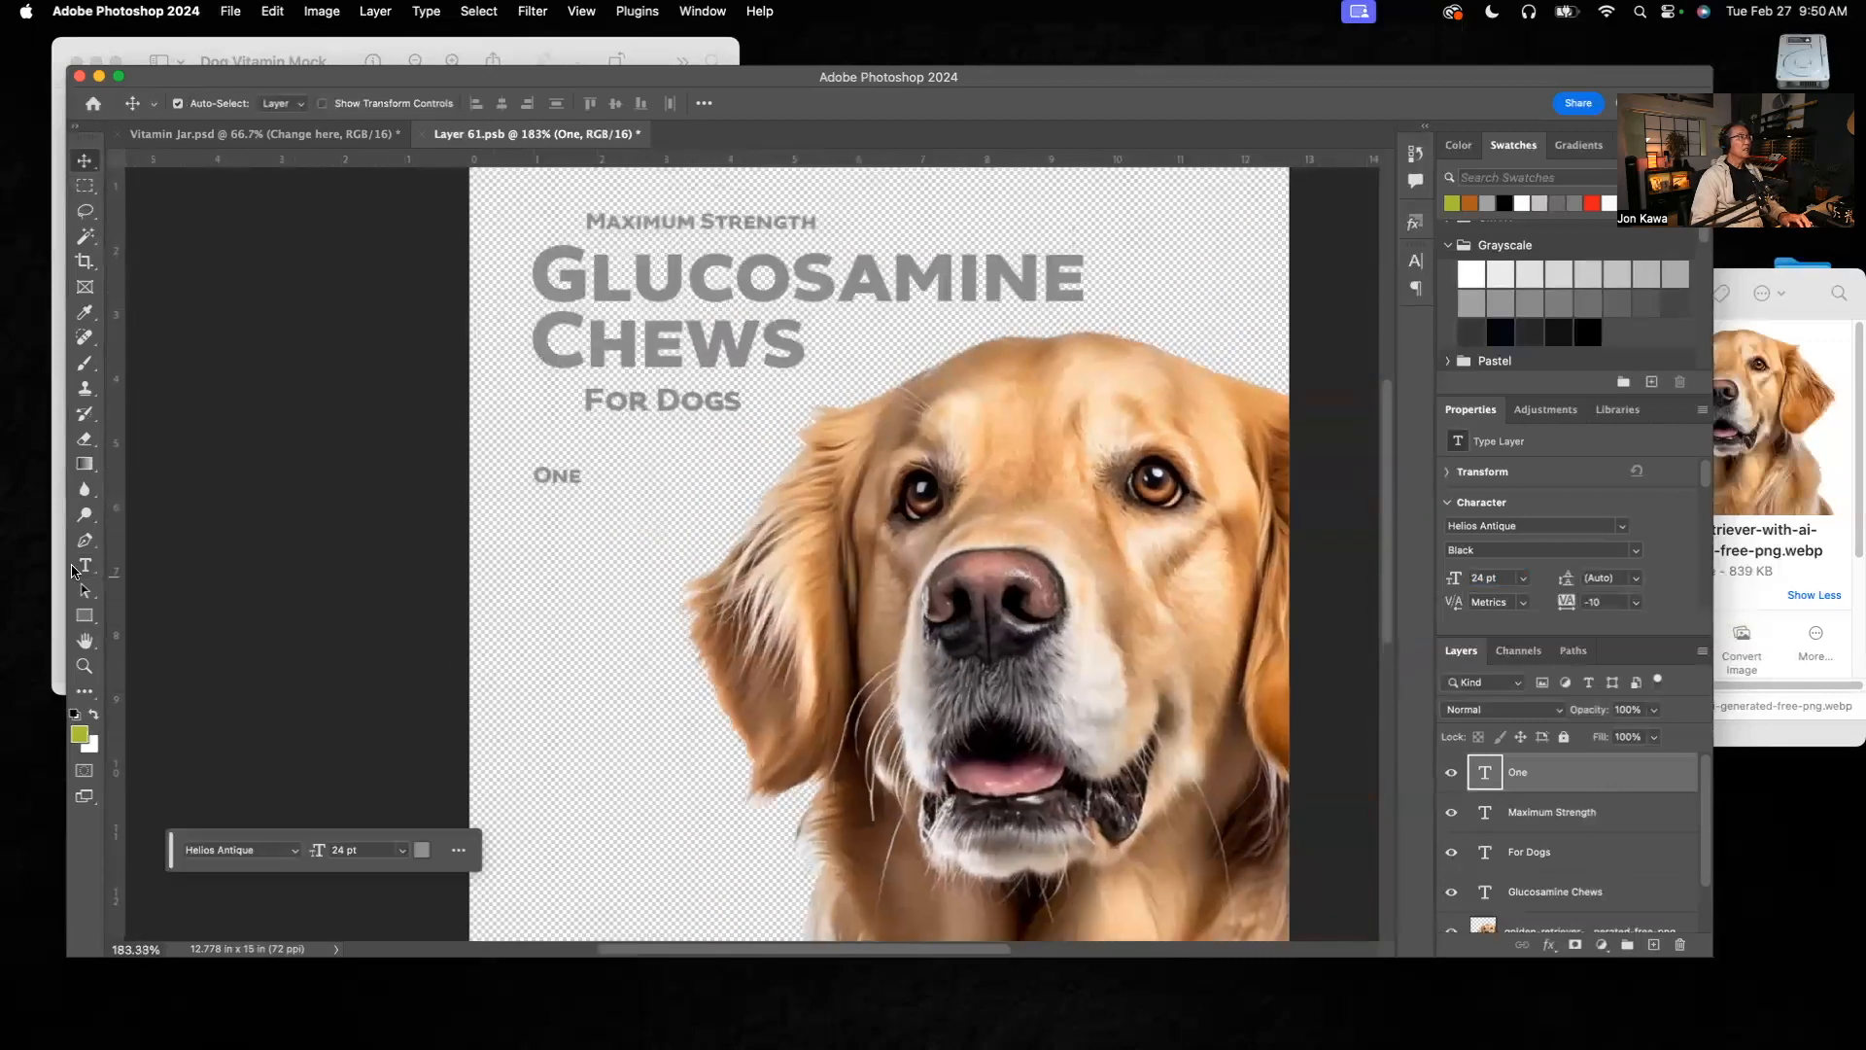
pyautogui.click(78, 568)
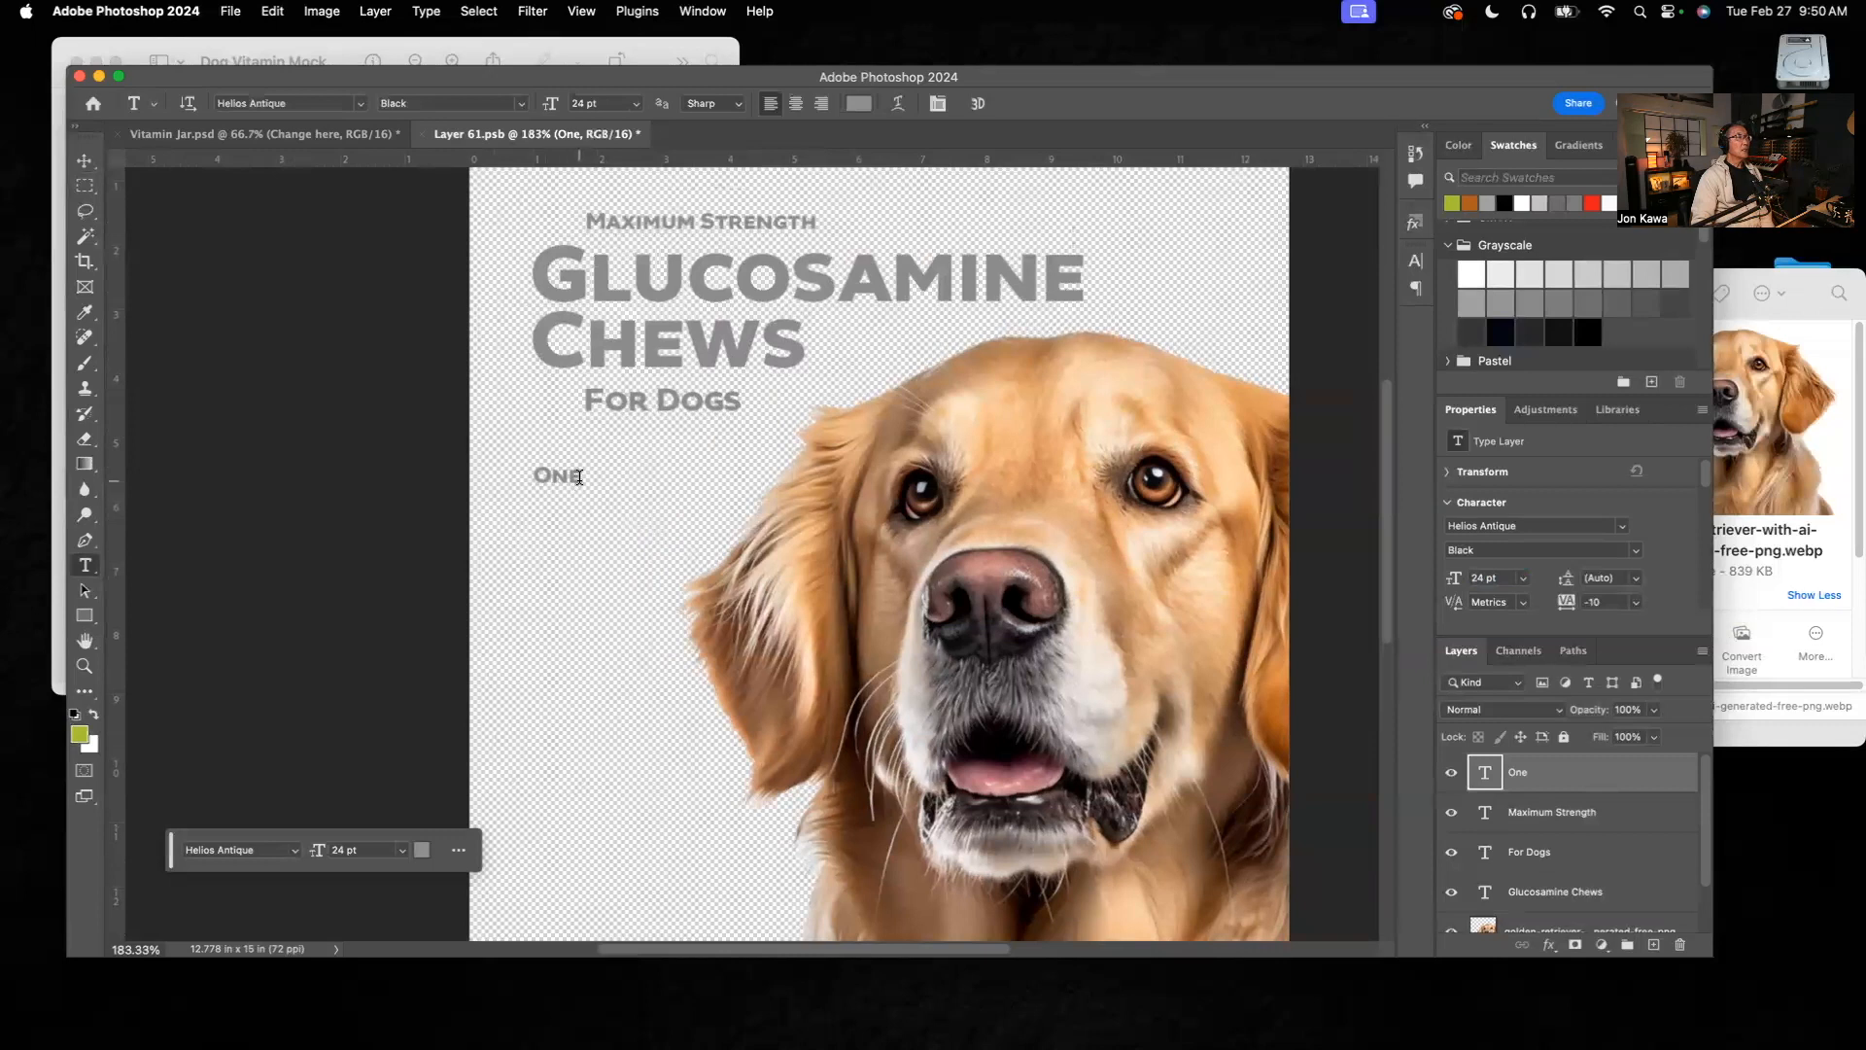
pyautogui.moveTo(579, 477); pyautogui.dragTo(531, 477)
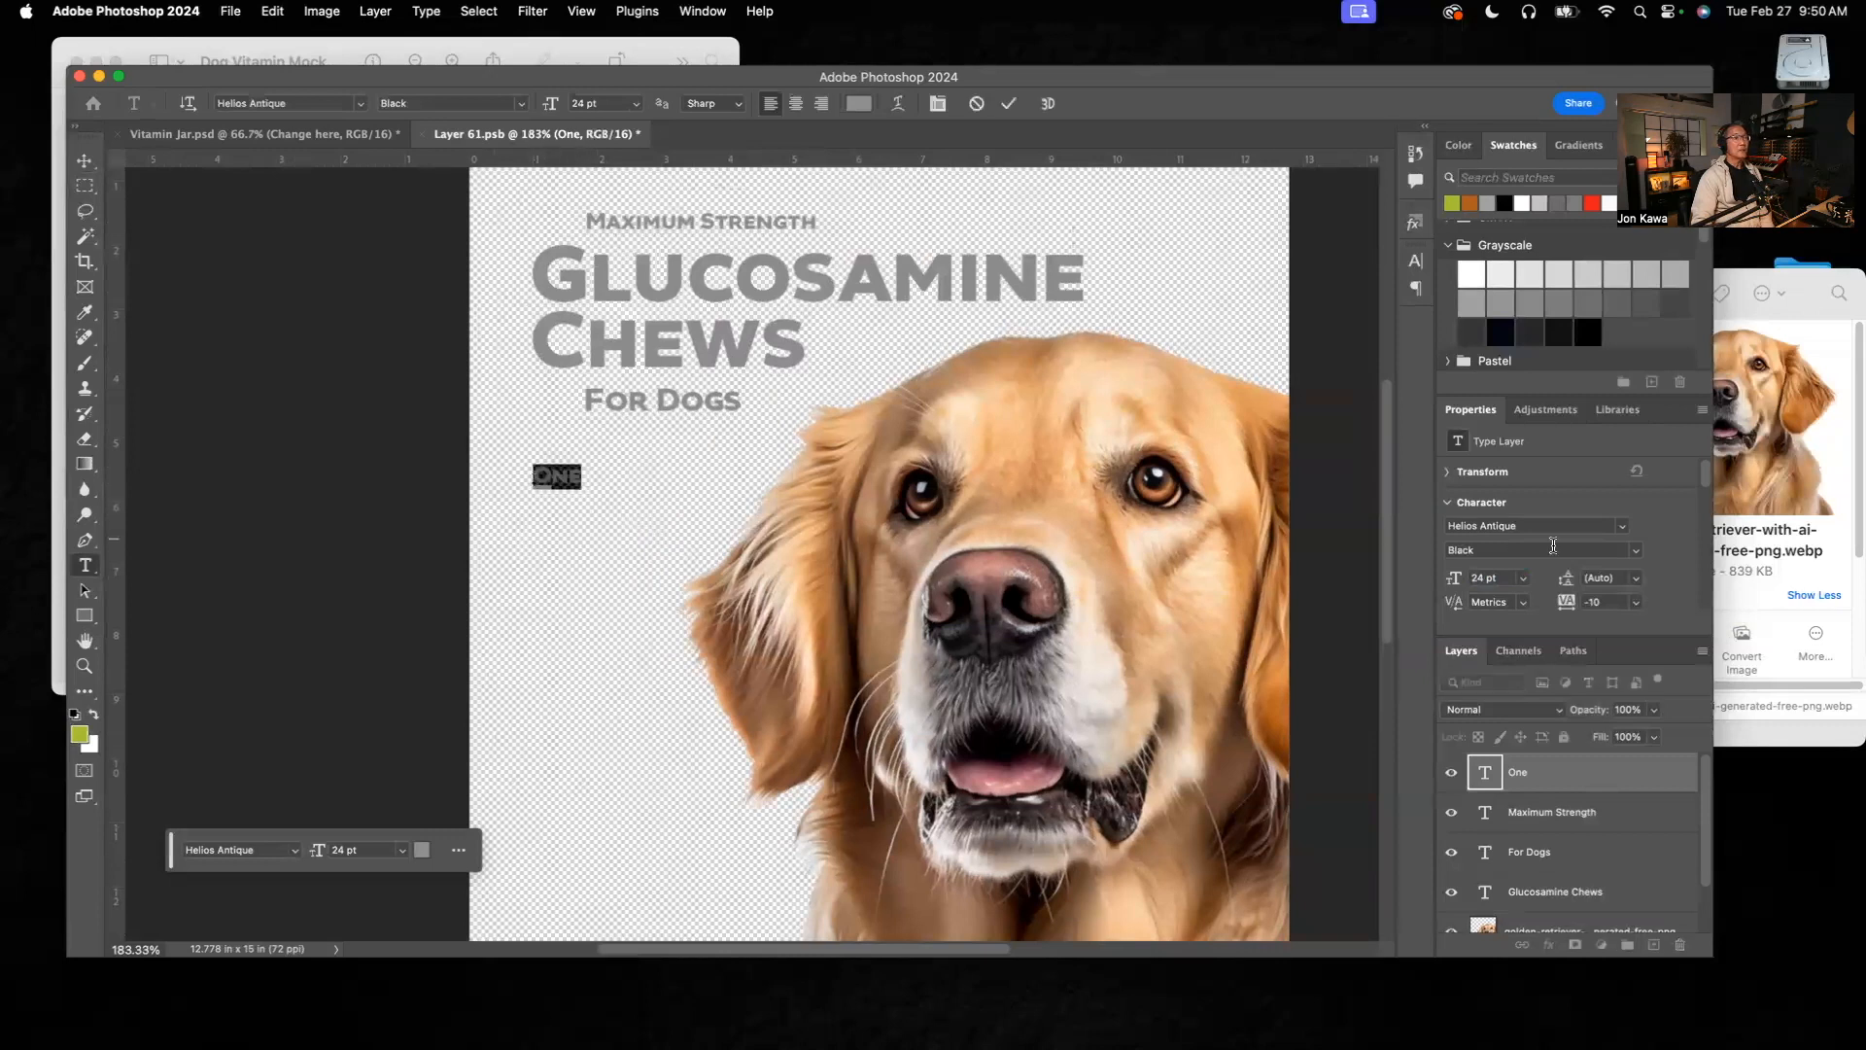
pyautogui.moveTo(1708, 470); pyautogui.dragTo(1708, 520)
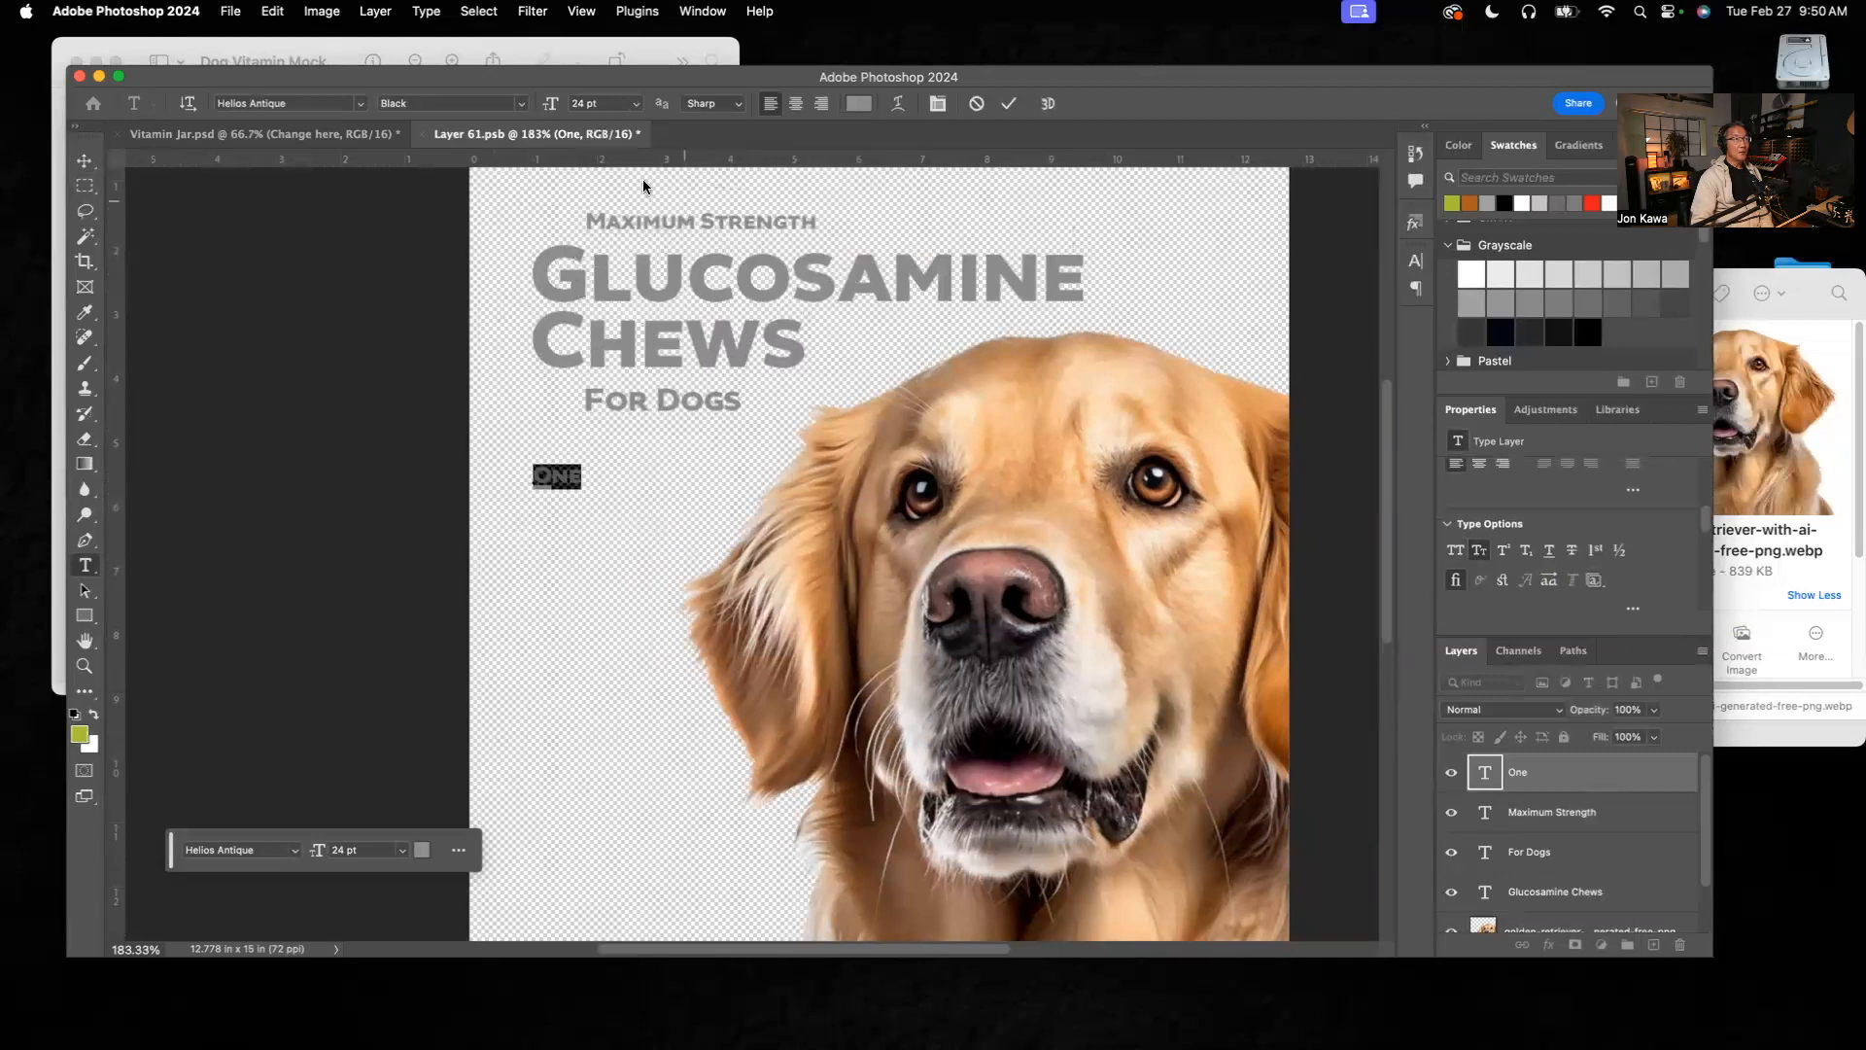
pyautogui.click(1478, 552)
pyautogui.click(1481, 550)
# Step: Change the font style of the "One" text to Helios Antique Medium
pyautogui.click(579, 480)
pyautogui.moveTo(579, 477); pyautogui.dragTo(536, 475)
pyautogui.scroll(1, 1708, 521)
pyautogui.moveTo(1705, 499); pyautogui.dragTo(1703, 486)
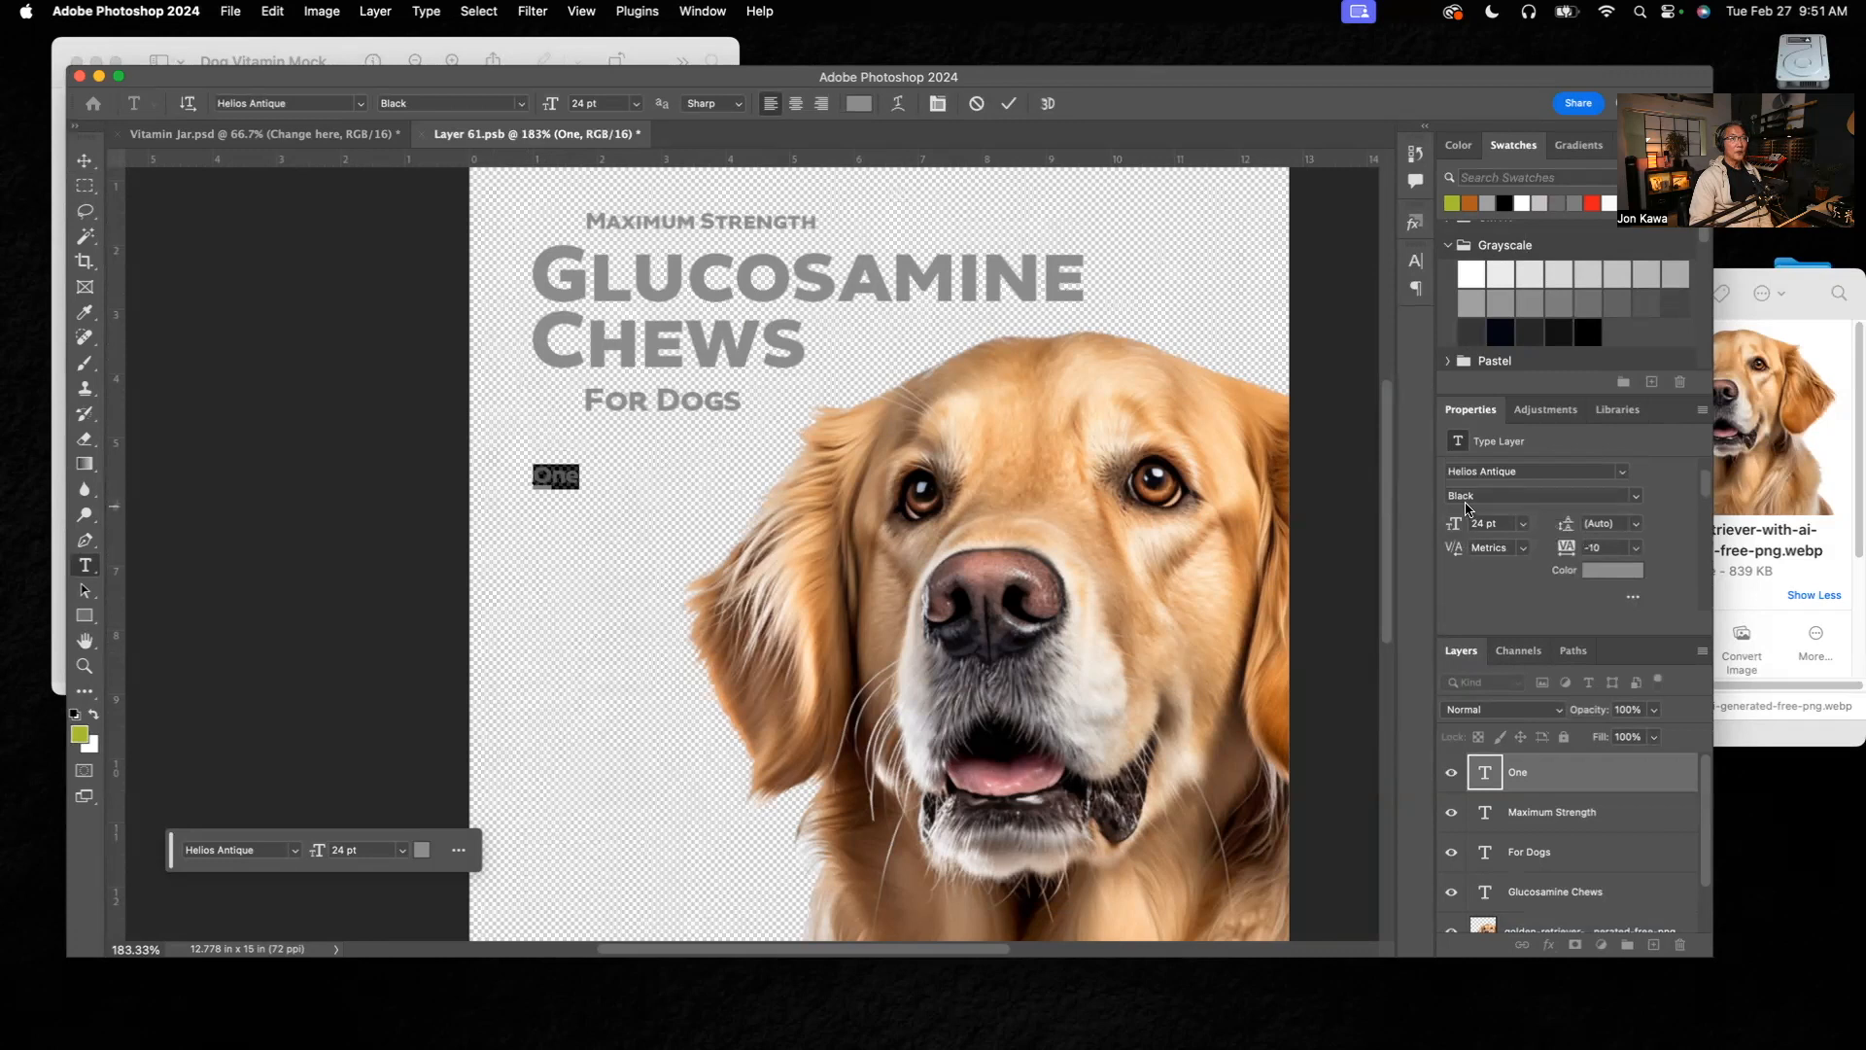
pyautogui.click(1639, 499)
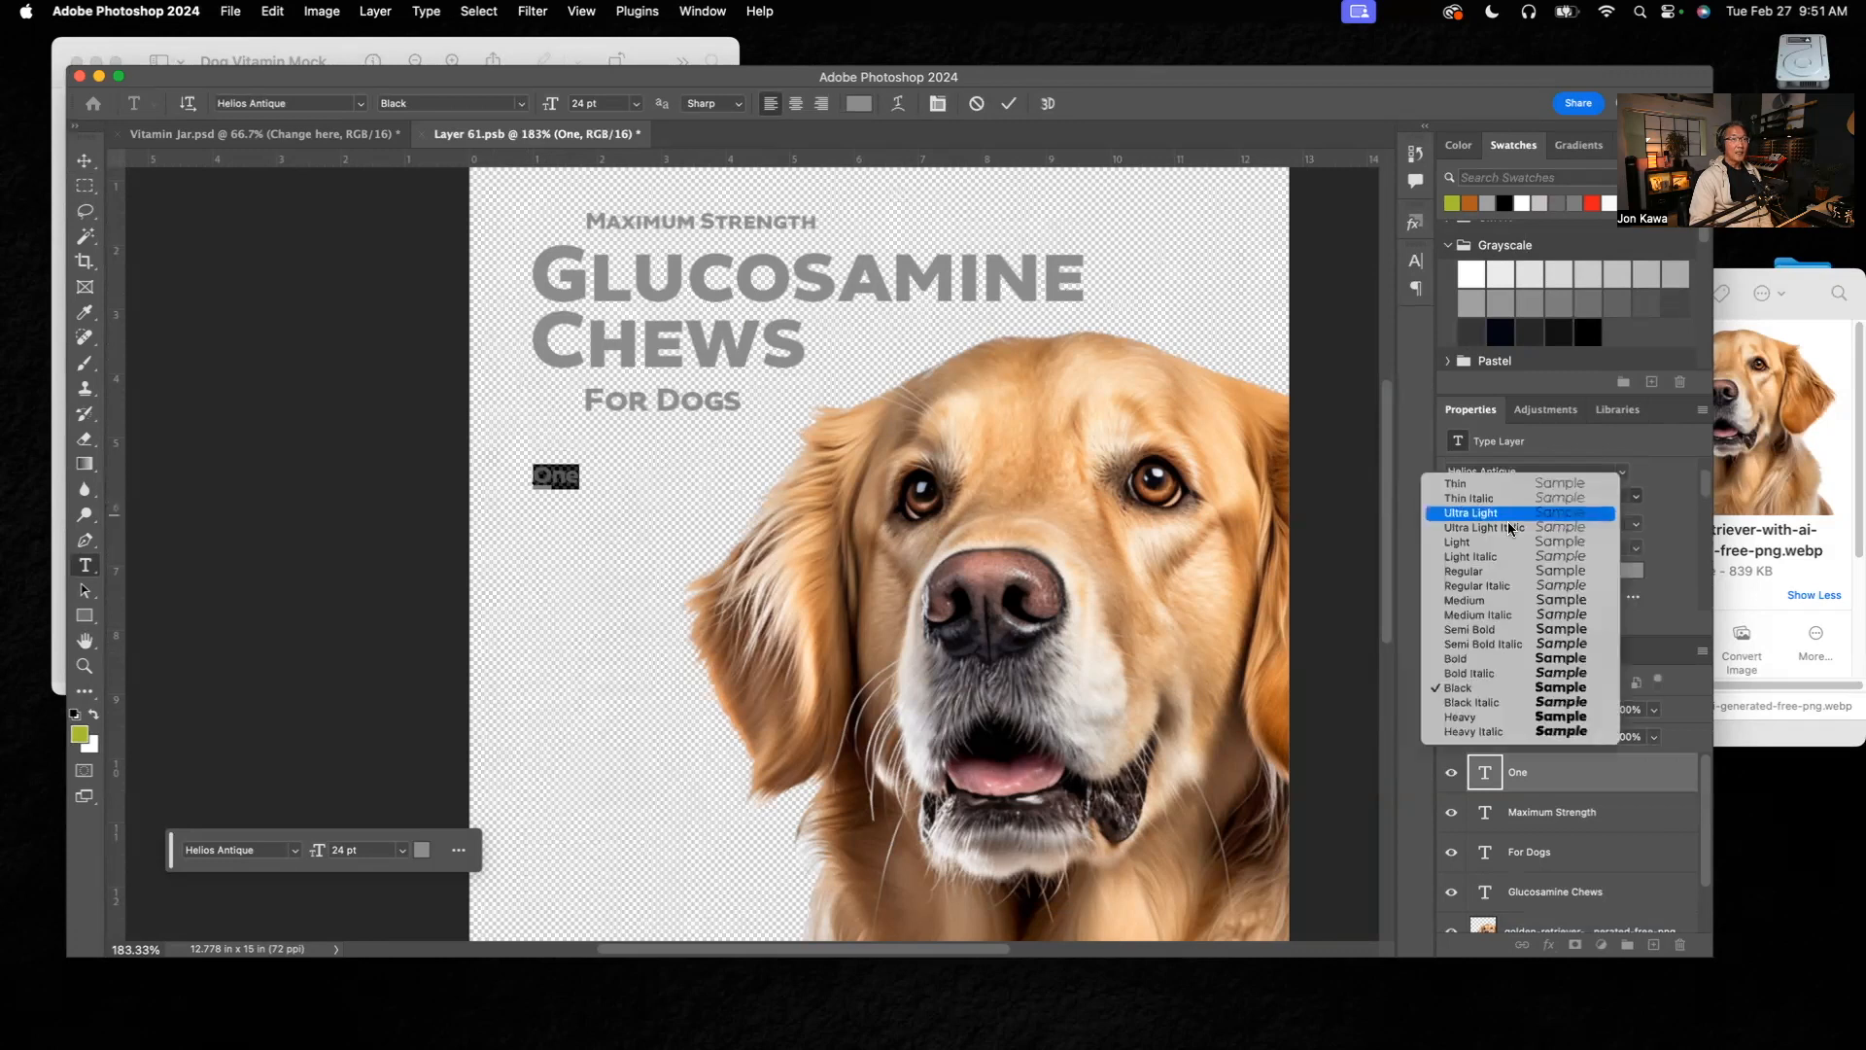
pyautogui.click(1489, 601)
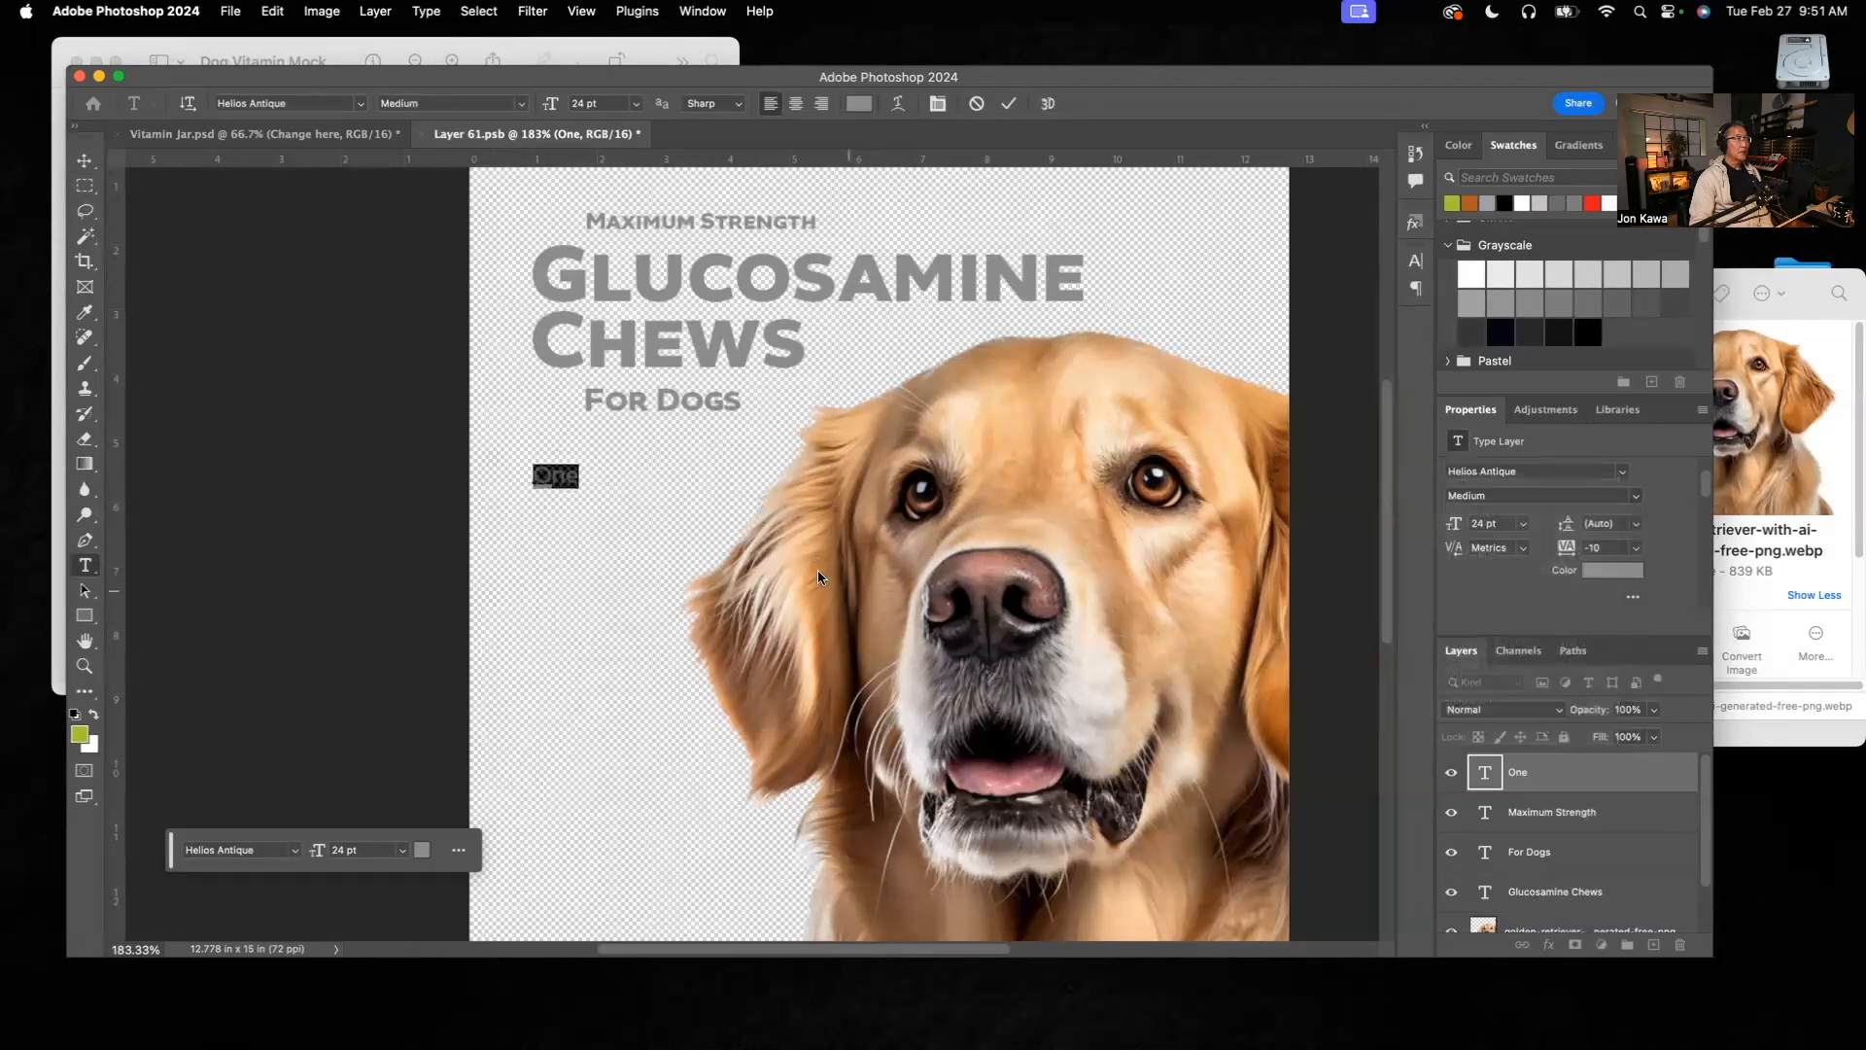
pyautogui.press('Left')
# Step: Check the supporting copy in the reference mockup and extend "One" to read "One daily chew" with "helps support" on a second line
pyautogui.click(669, 53)
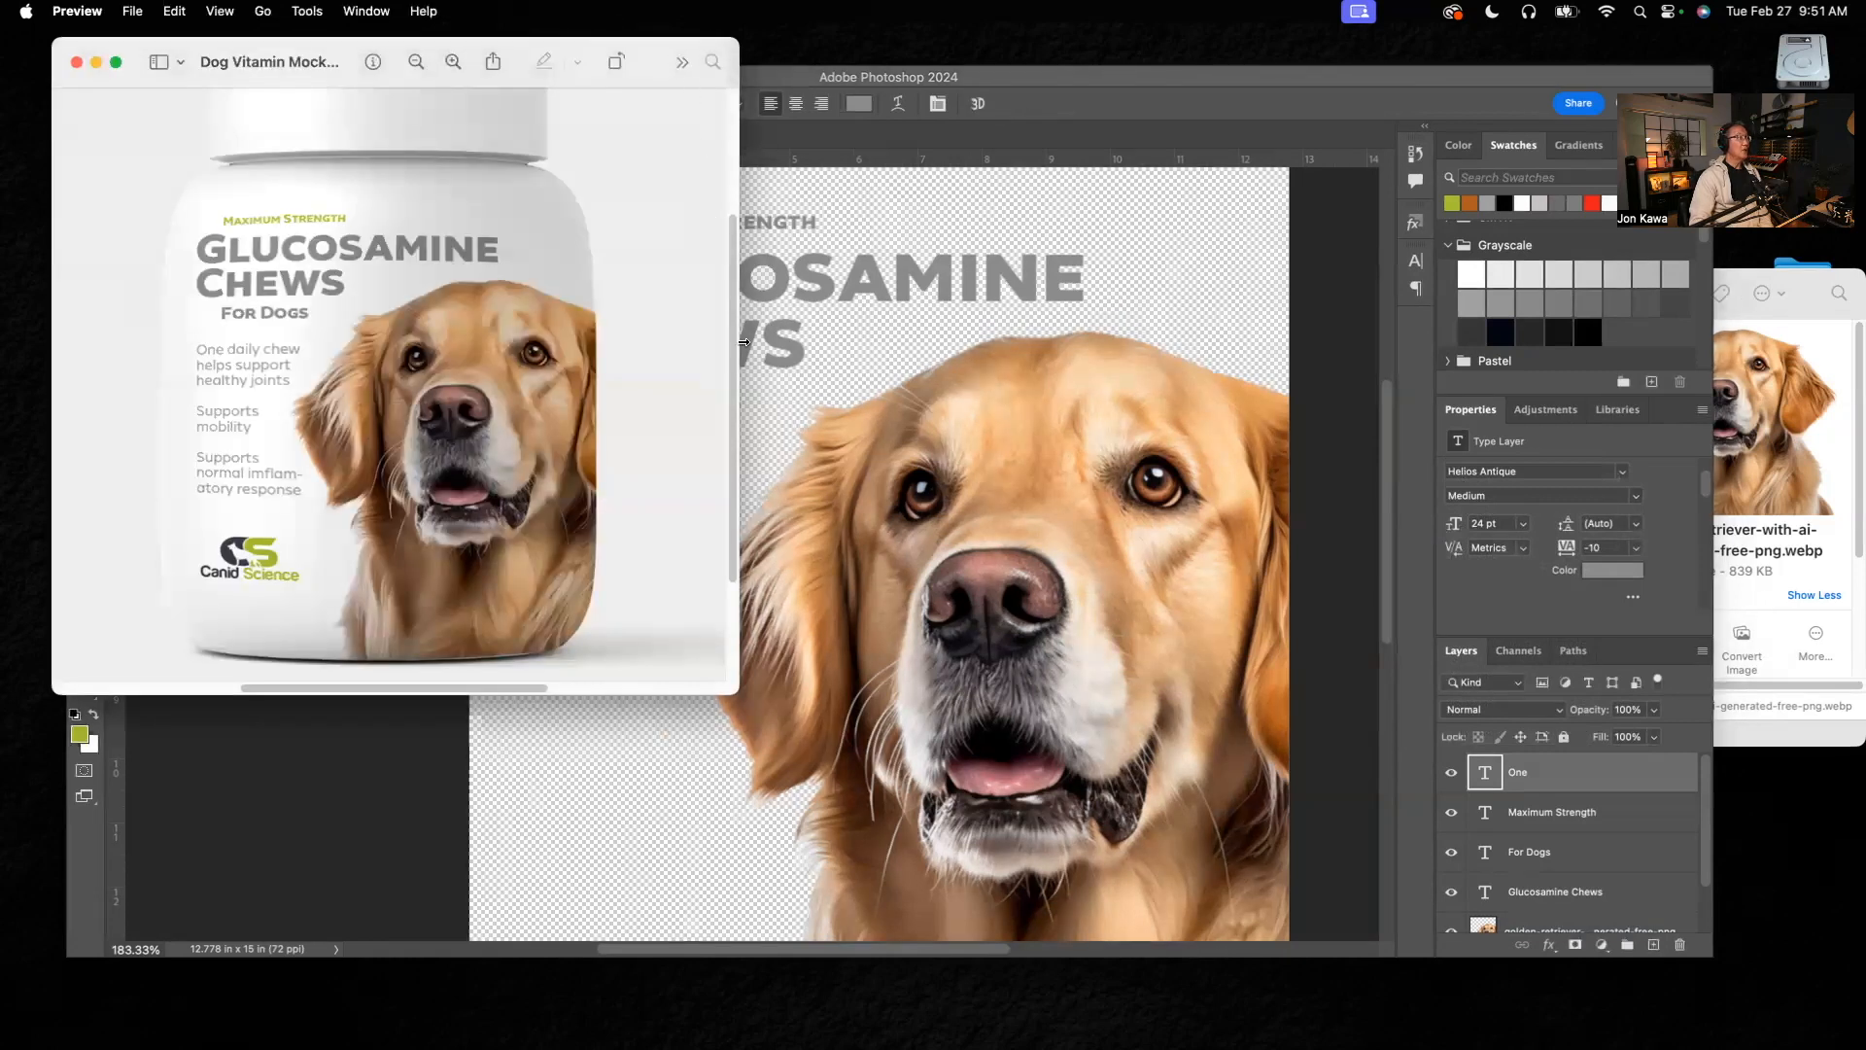
pyautogui.click(756, 414)
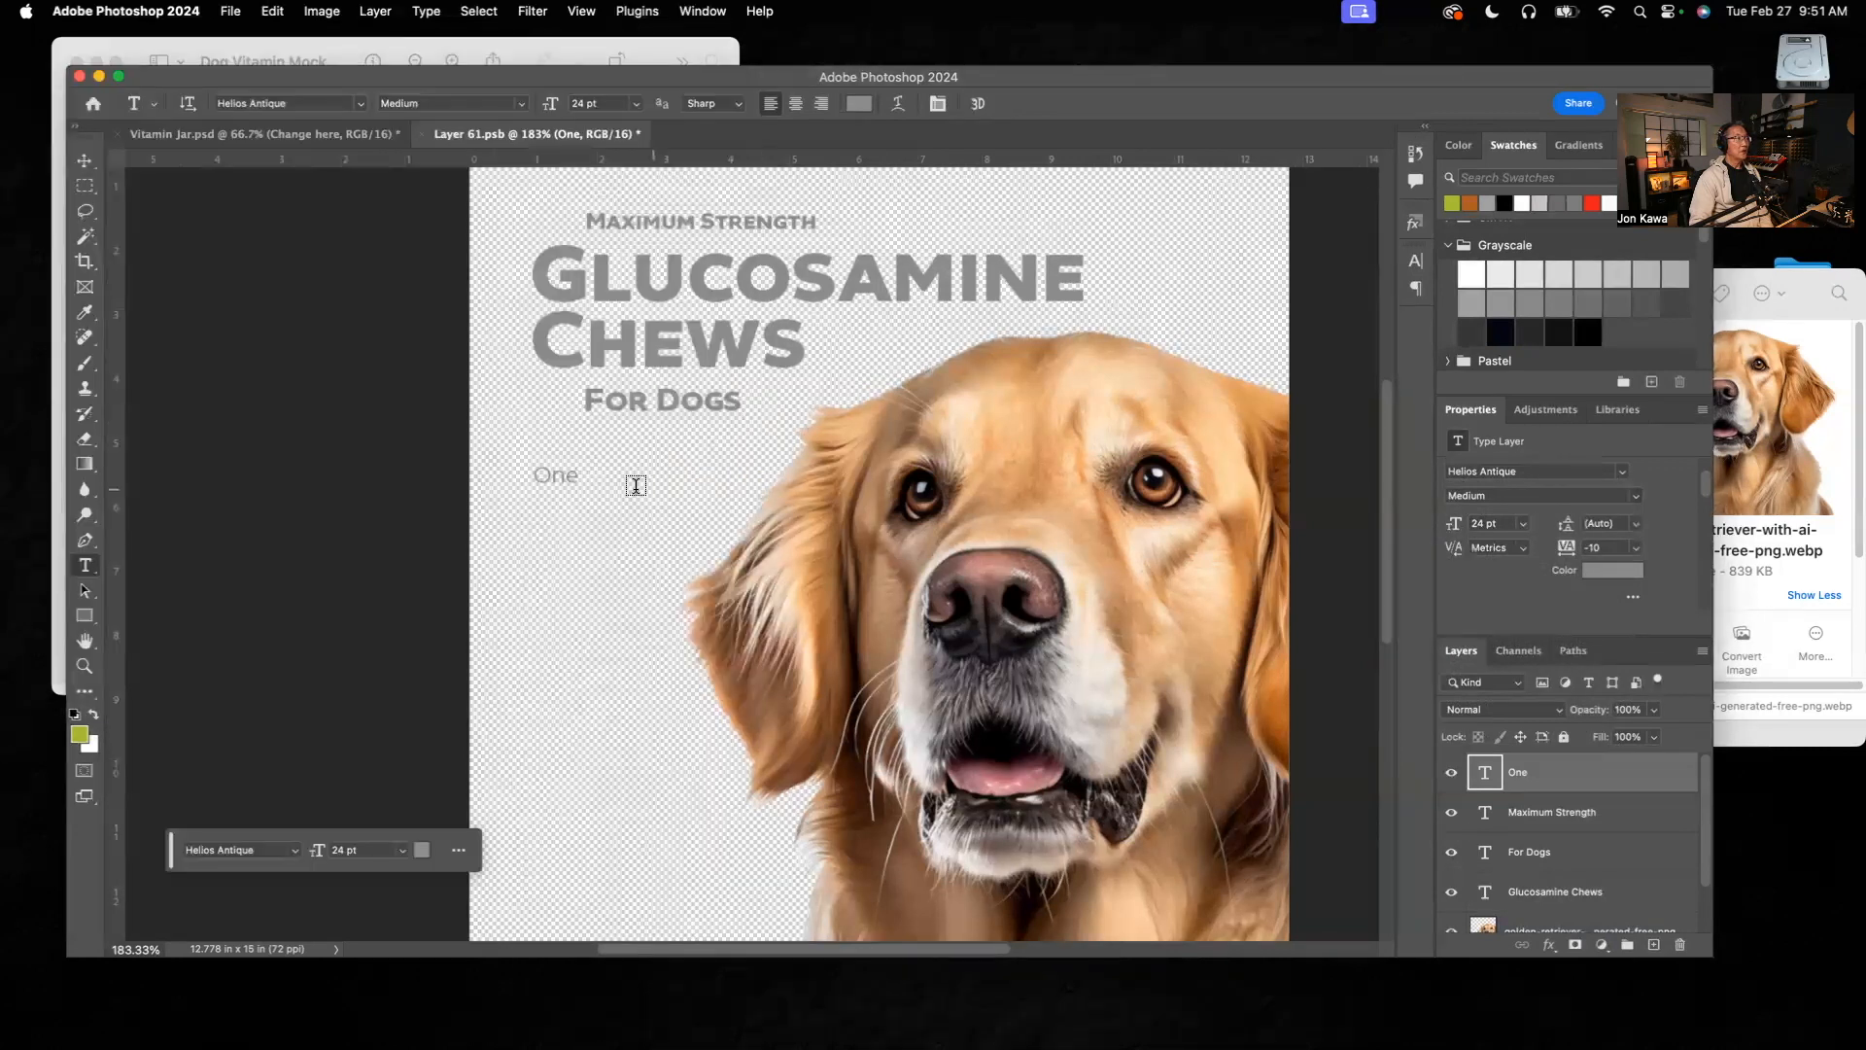
pyautogui.click(586, 479)
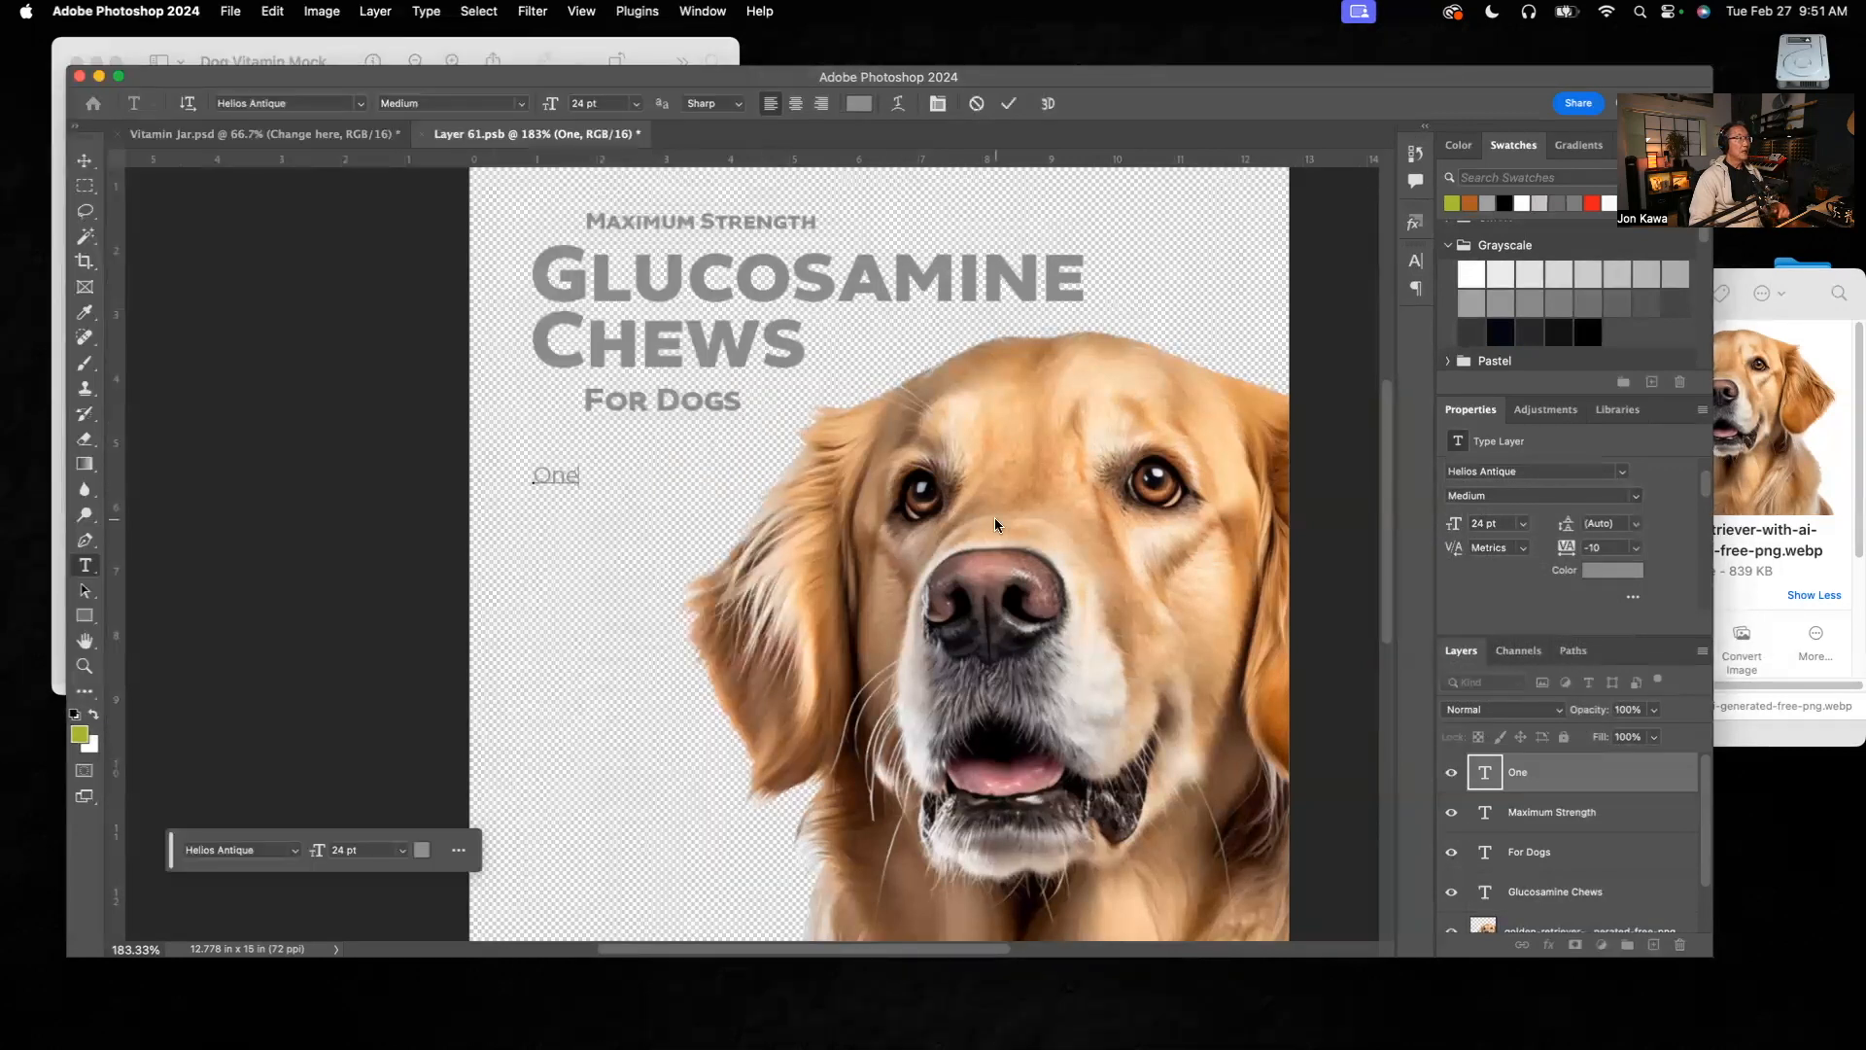
pyautogui.write('daily chew ')
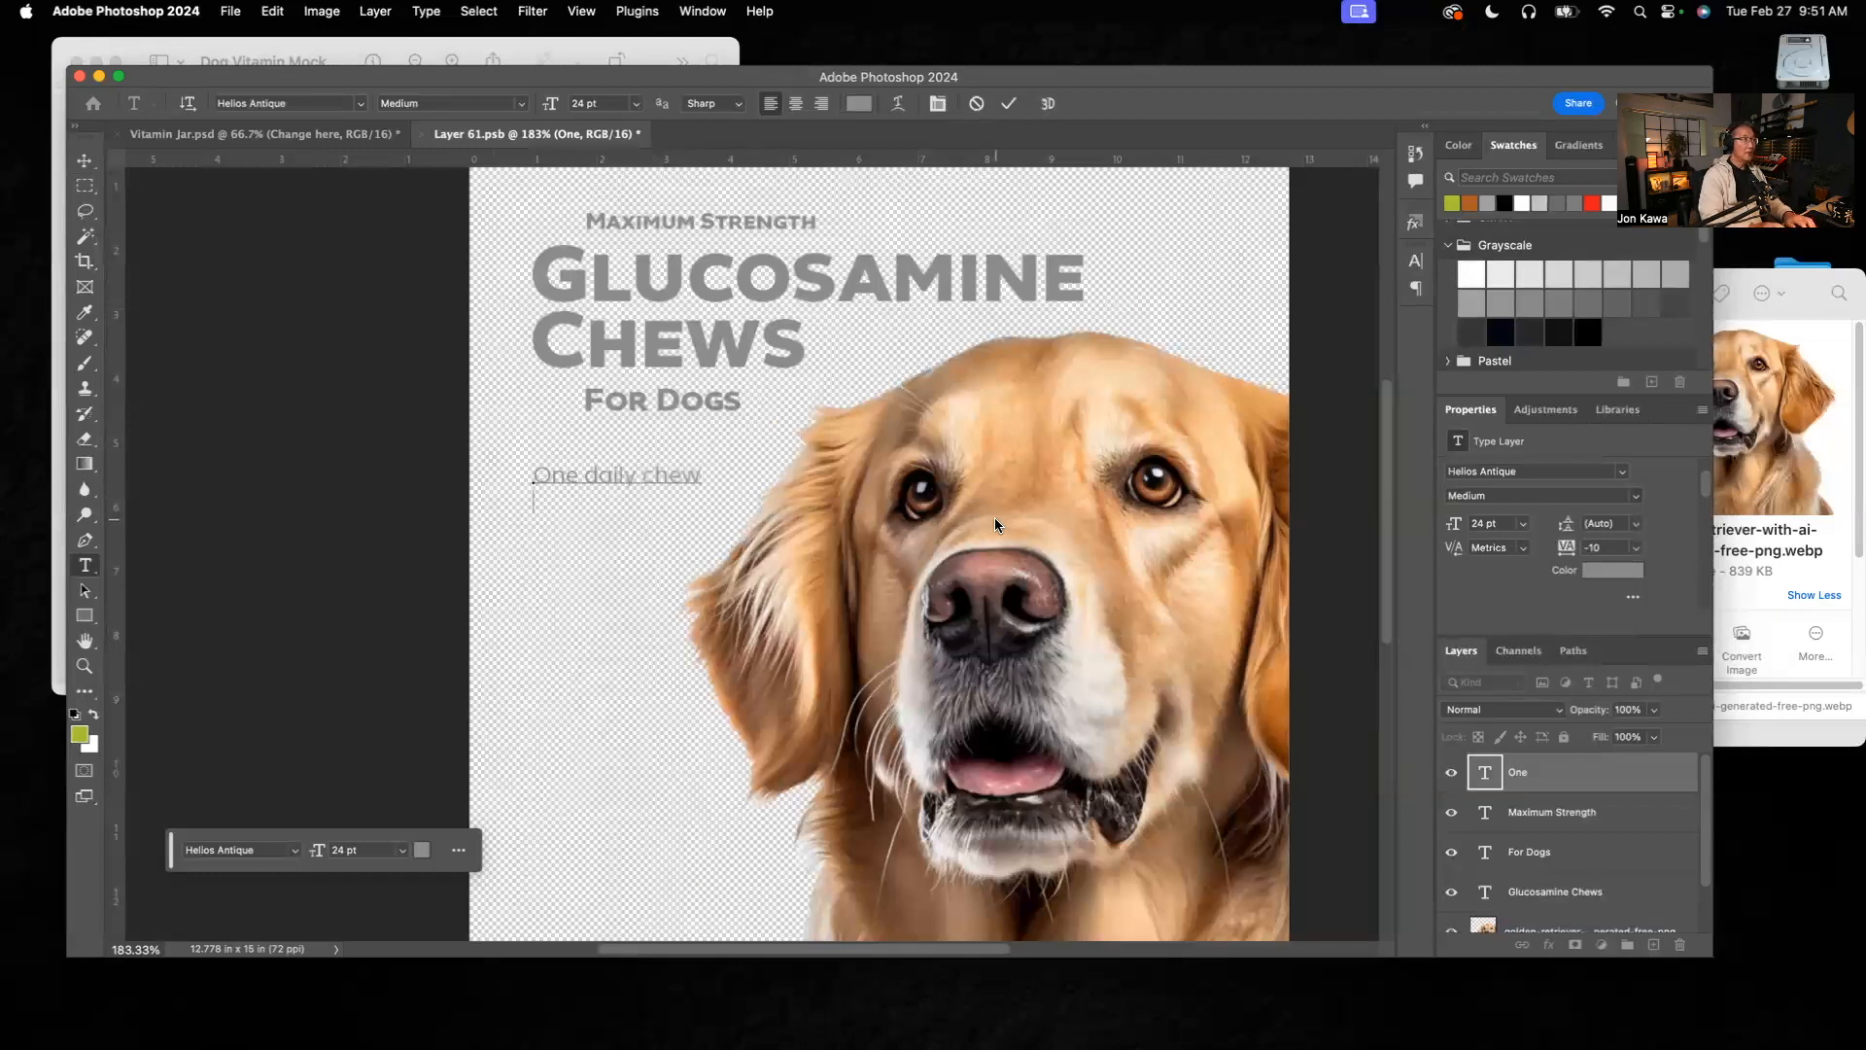
pyautogui.write('helps support')
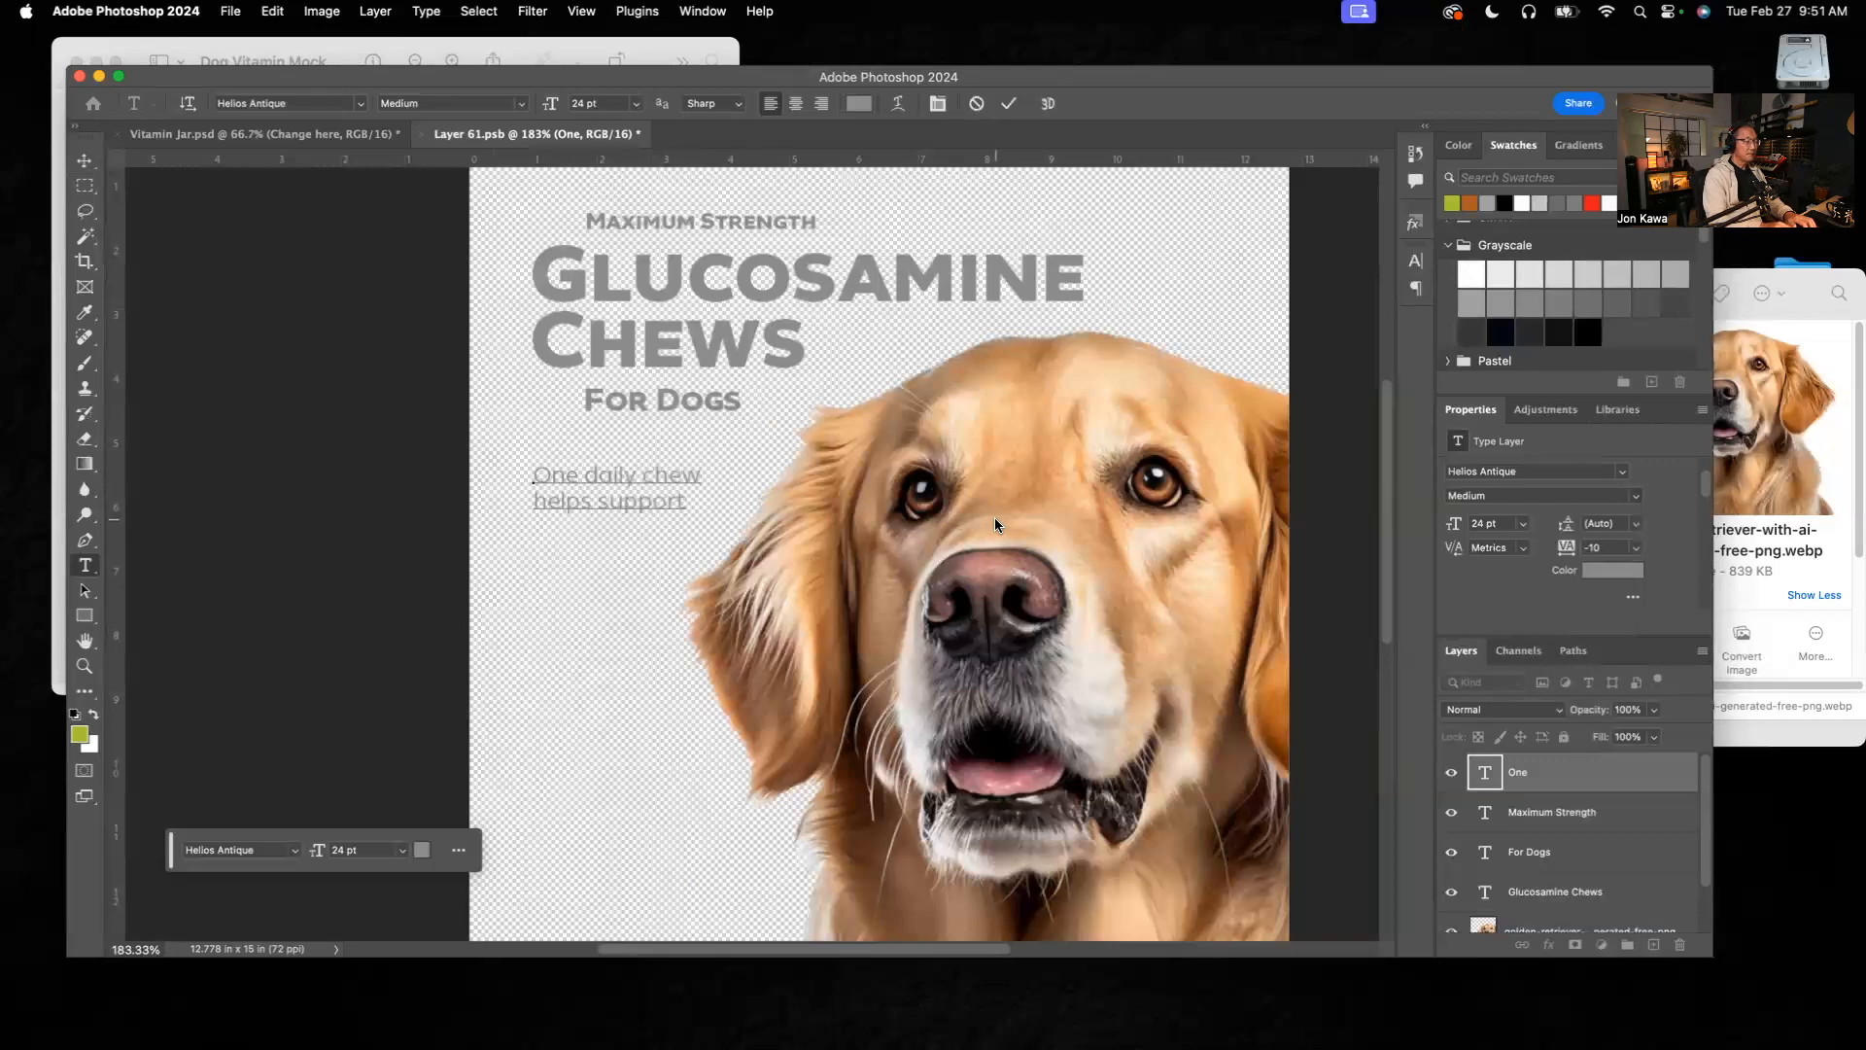
pyautogui.click(696, 52)
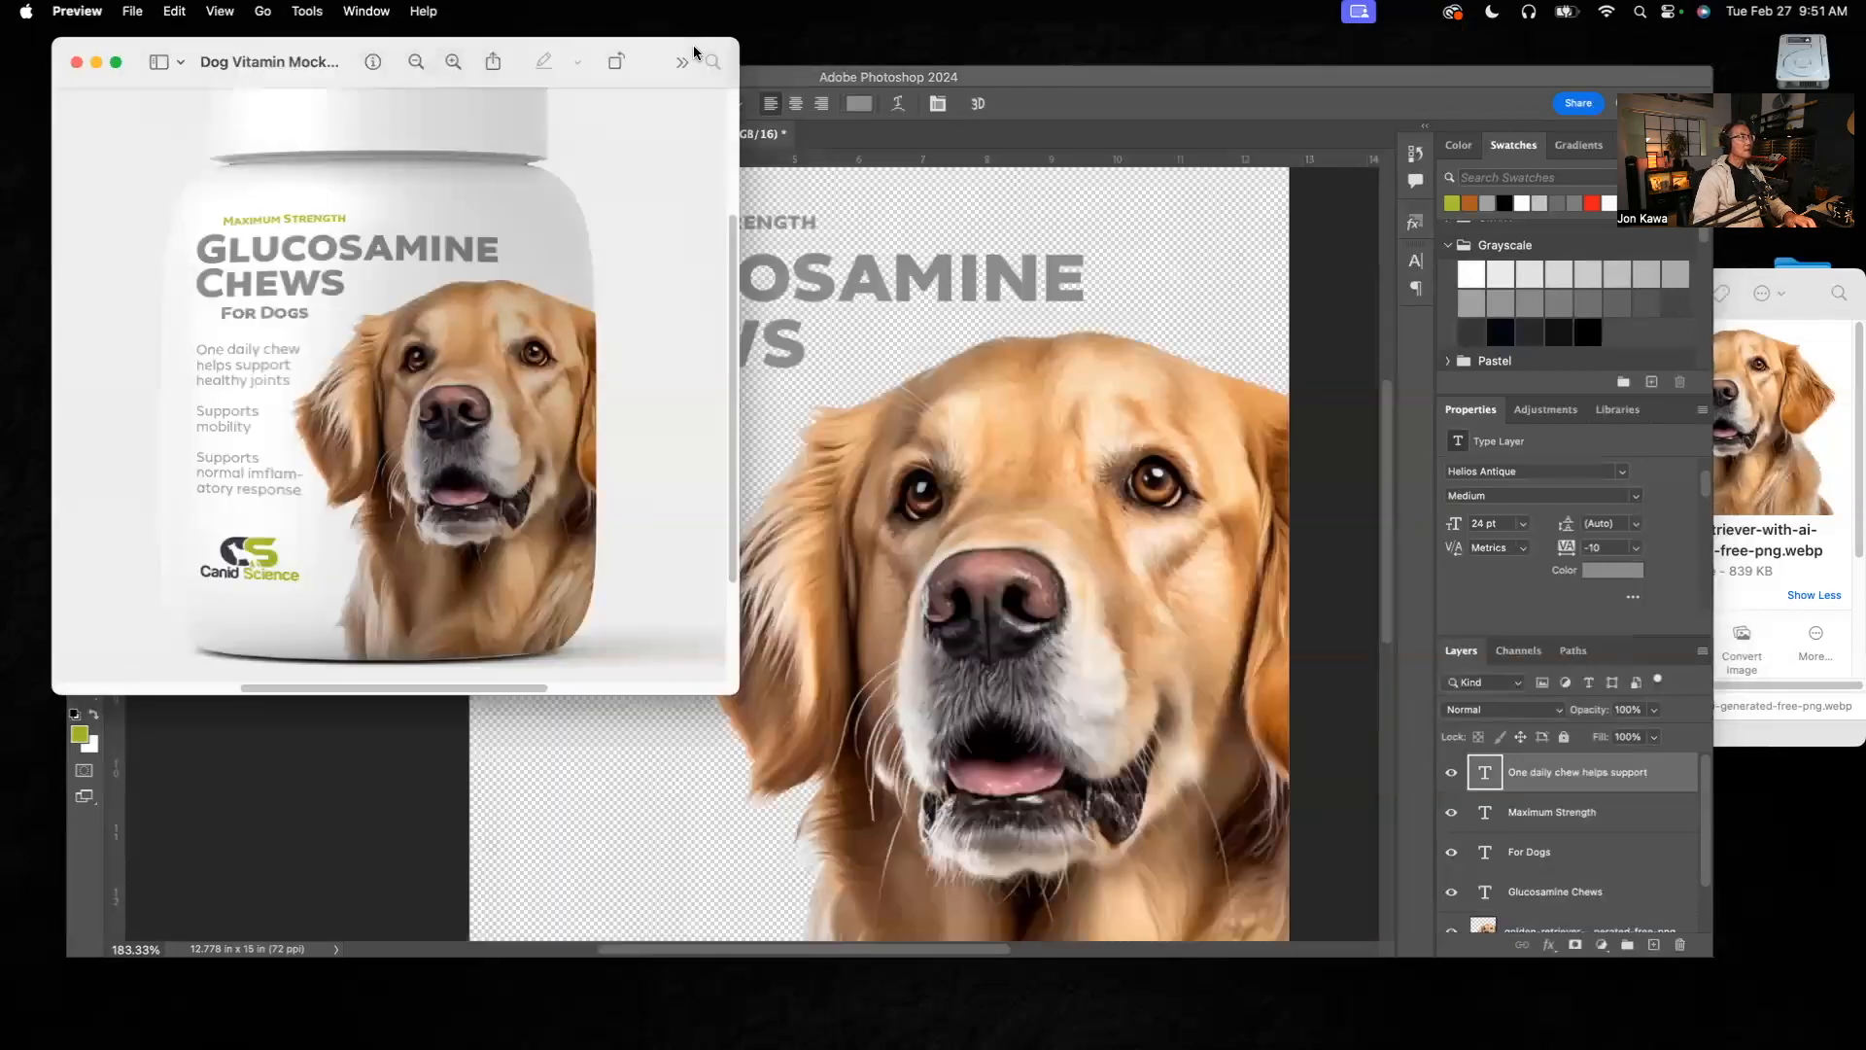
pyautogui.click(760, 408)
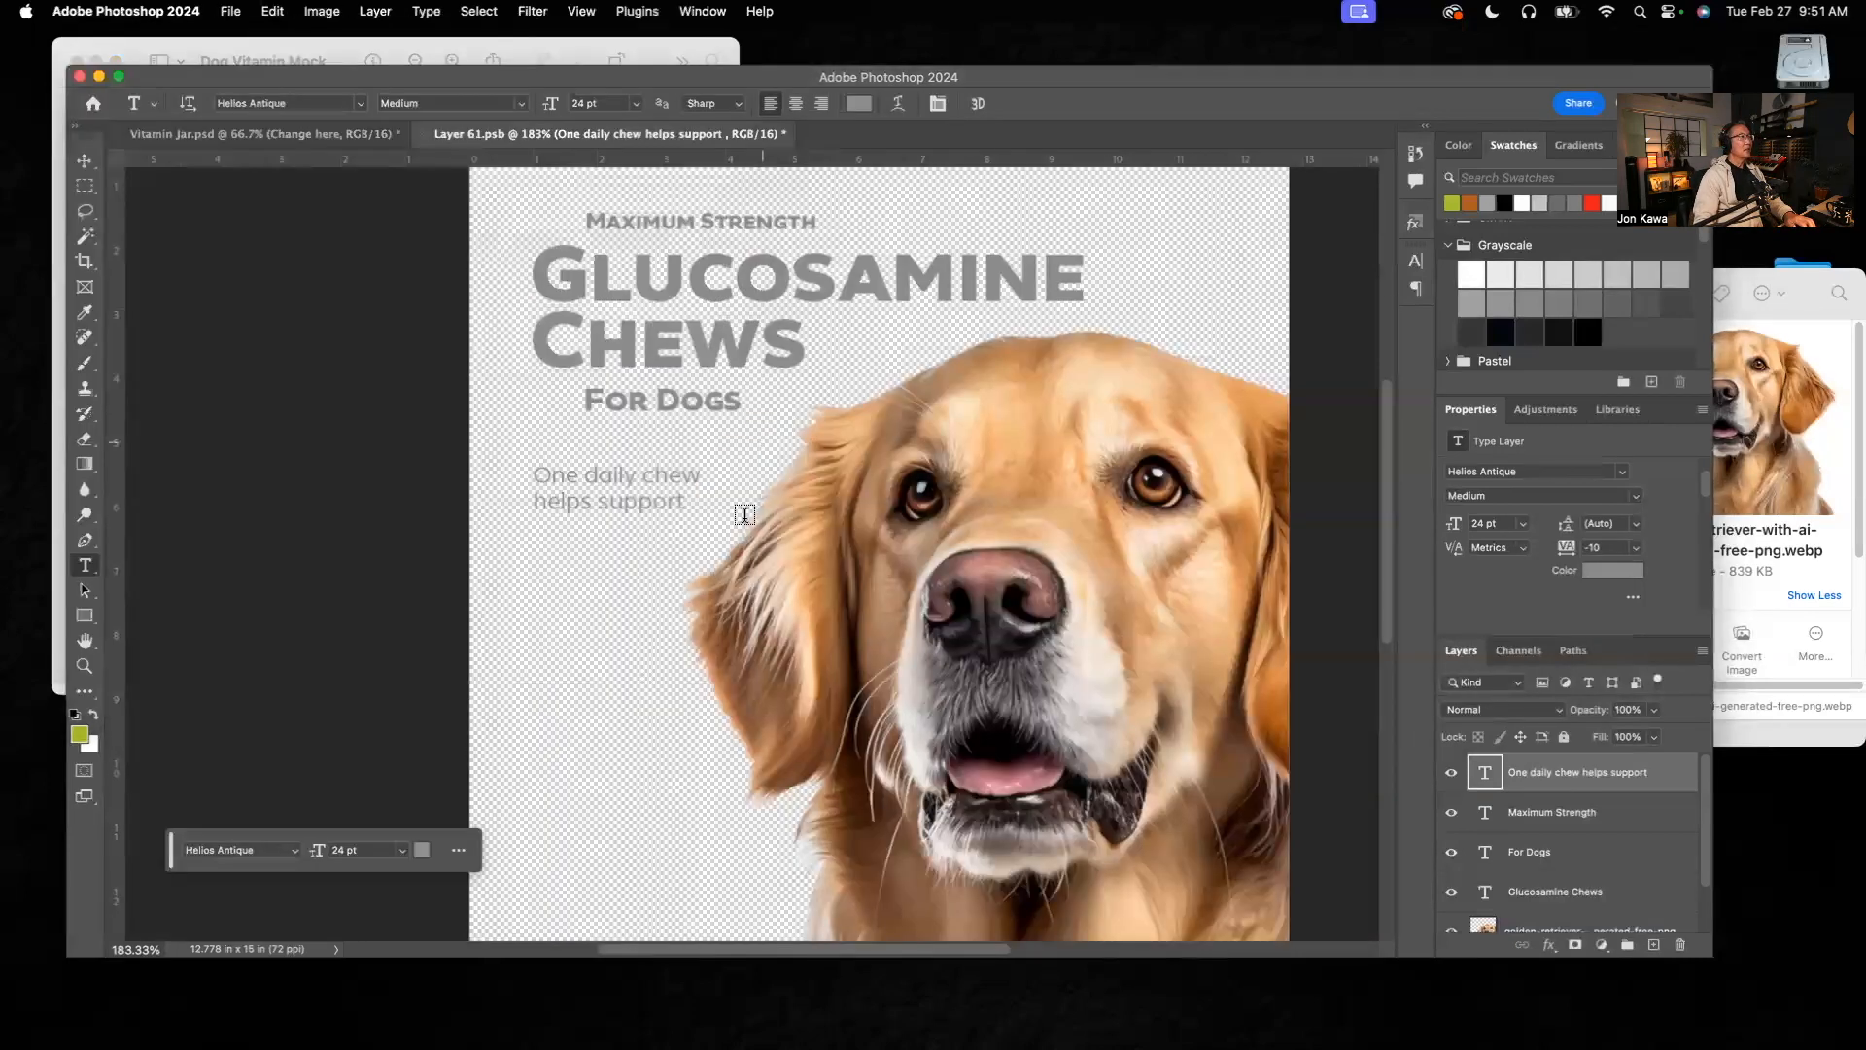
pyautogui.click(600, 530)
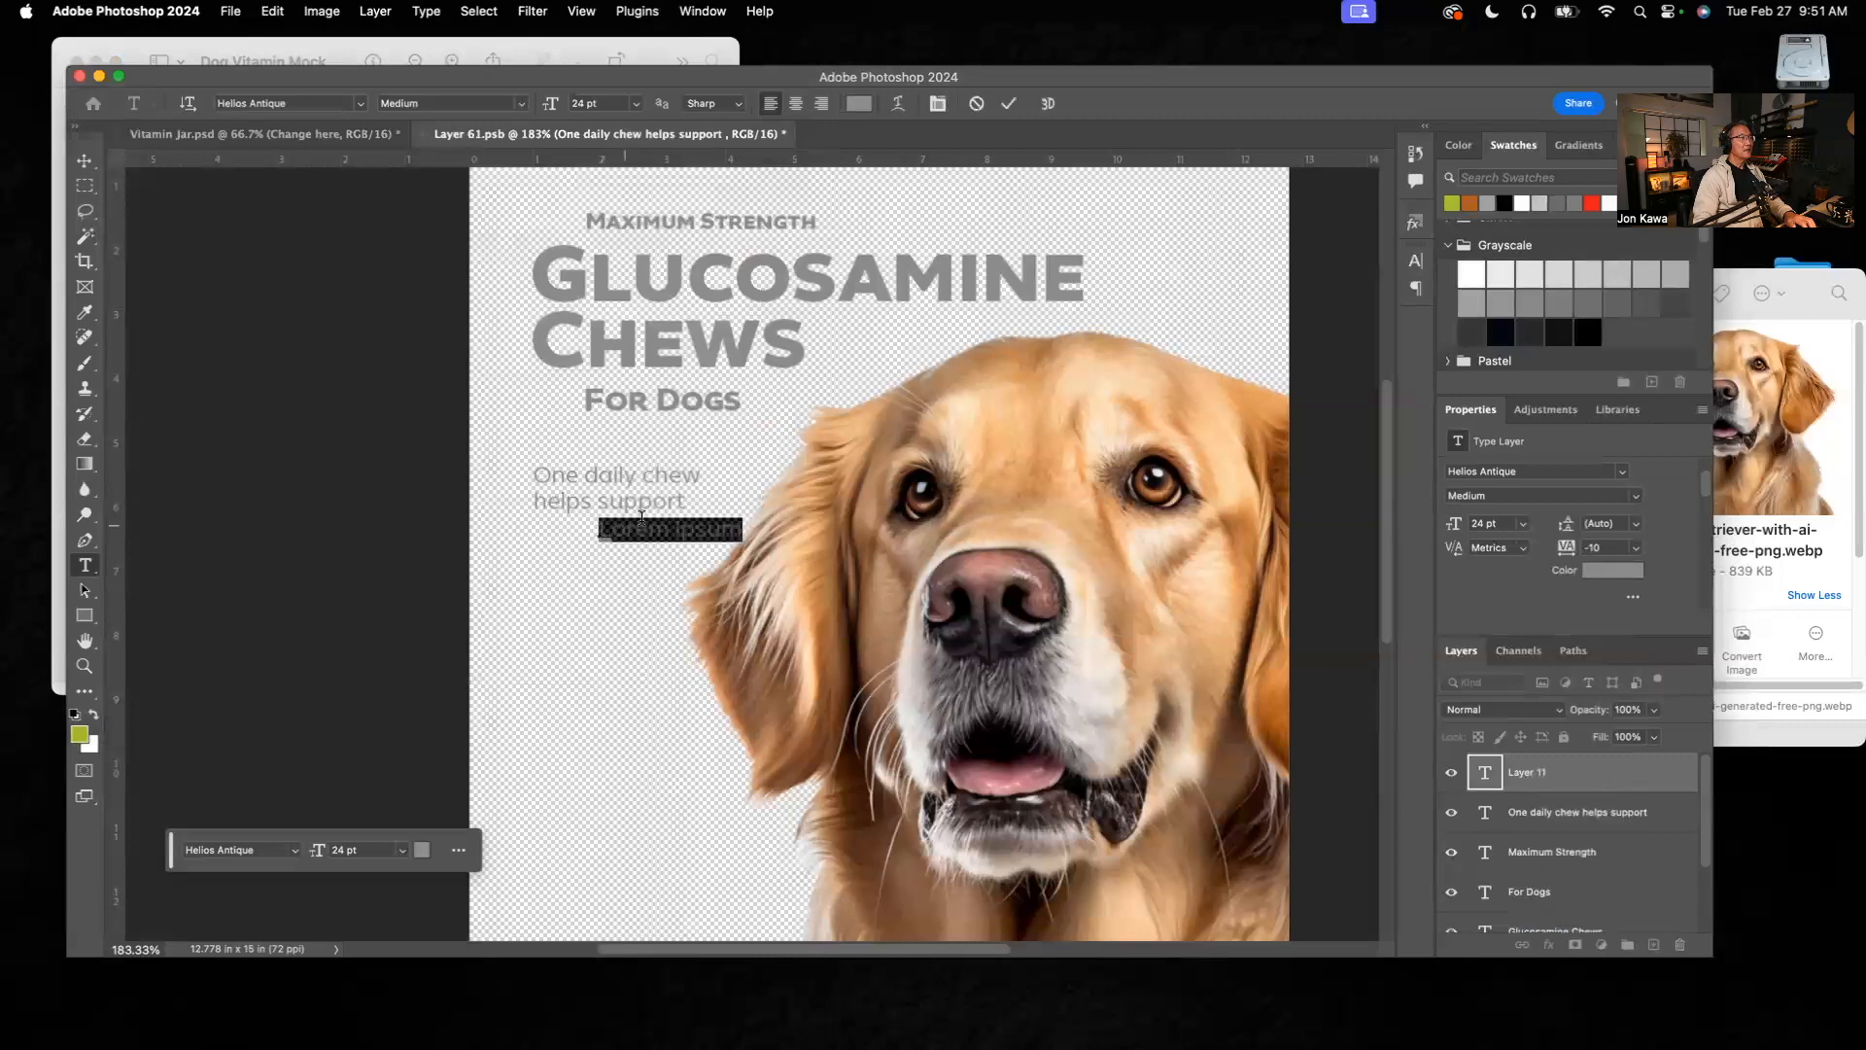
pyautogui.click(1564, 775)
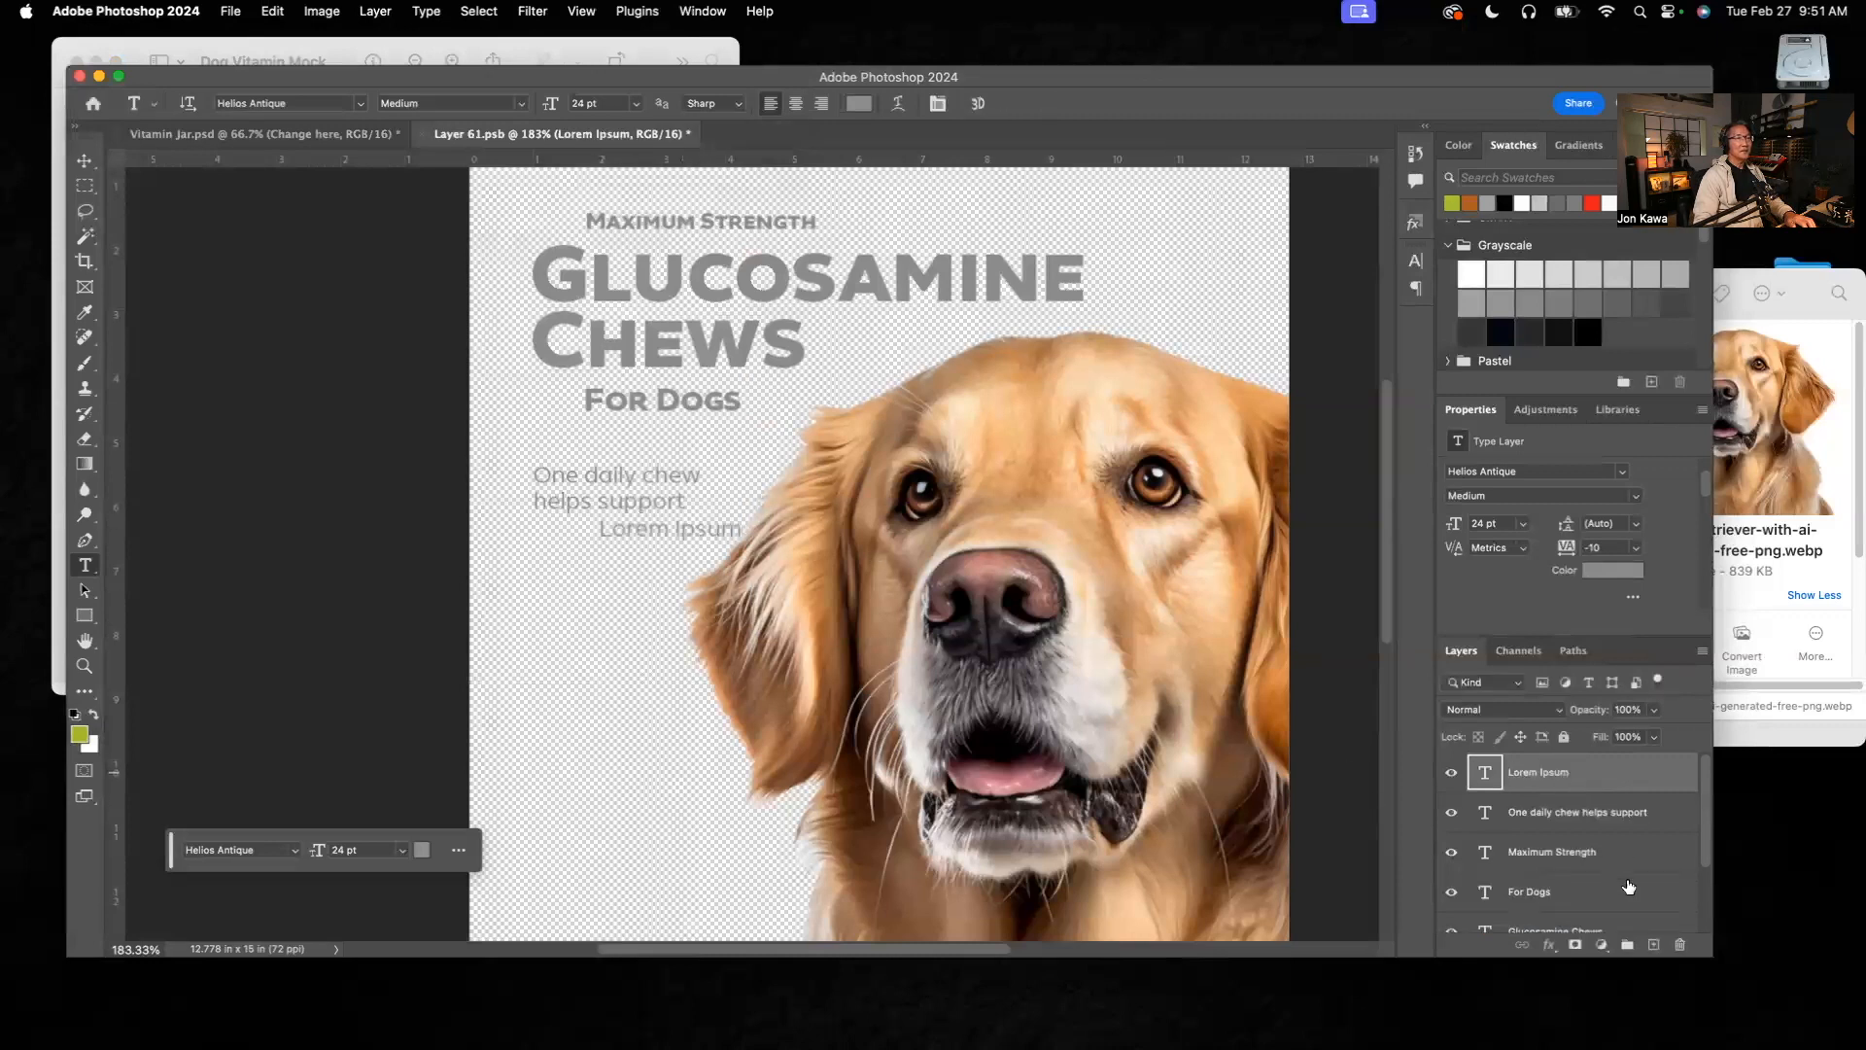
pyautogui.click(1683, 948)
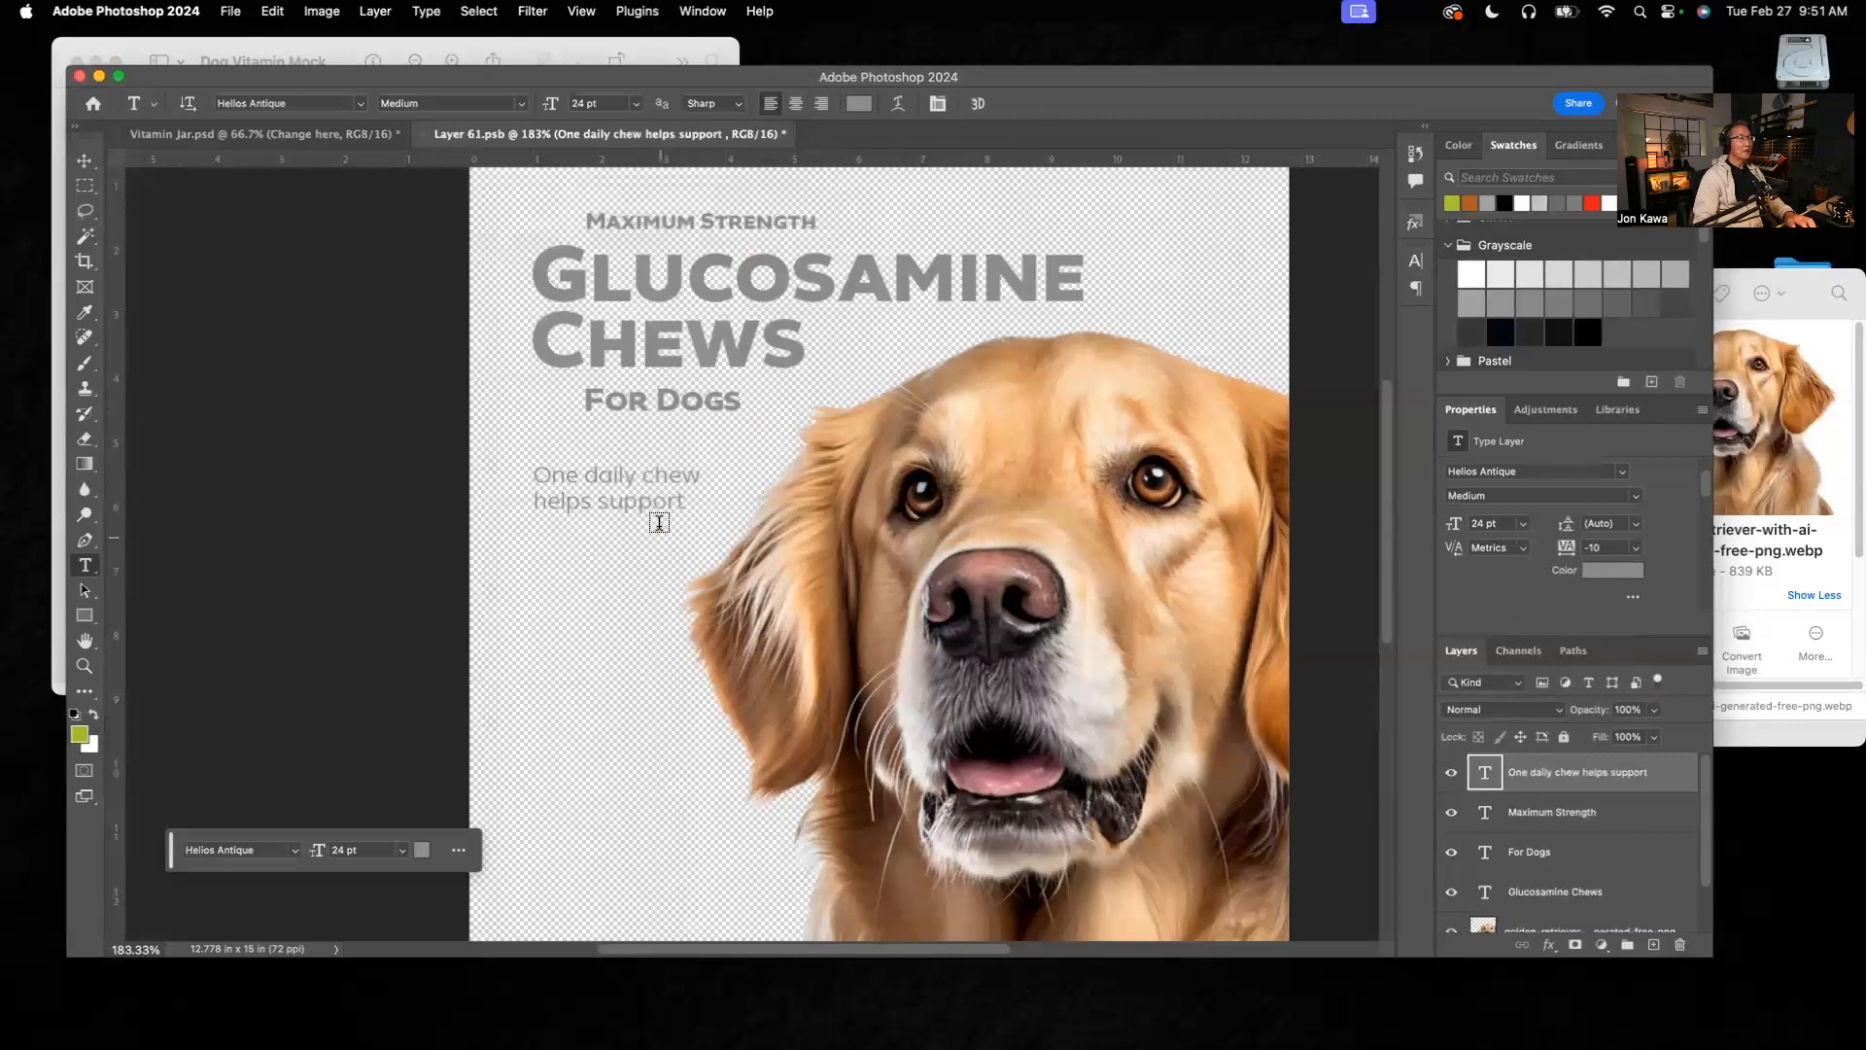
# Step: Add "healthy joints" as a third line below "helps support" in the supporting text
pyautogui.click(682, 500)
pyautogui.press('Return')
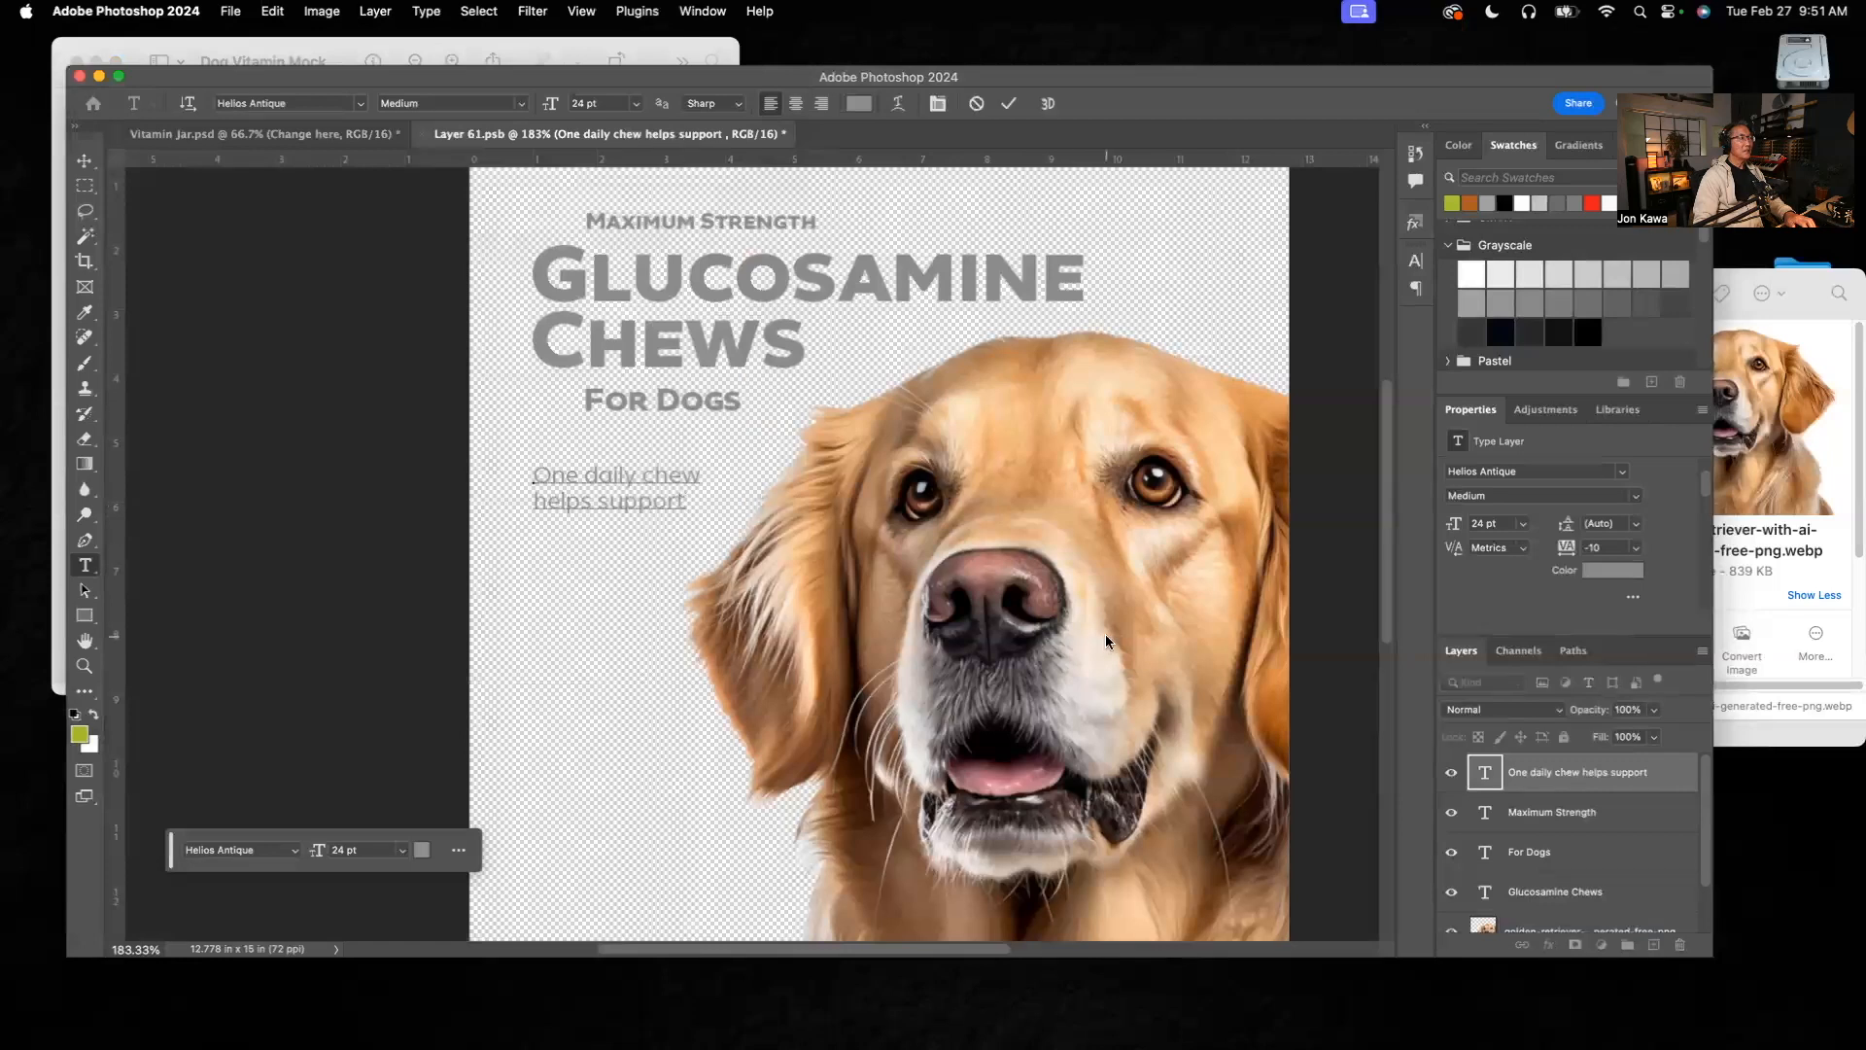
pyautogui.write('hea')
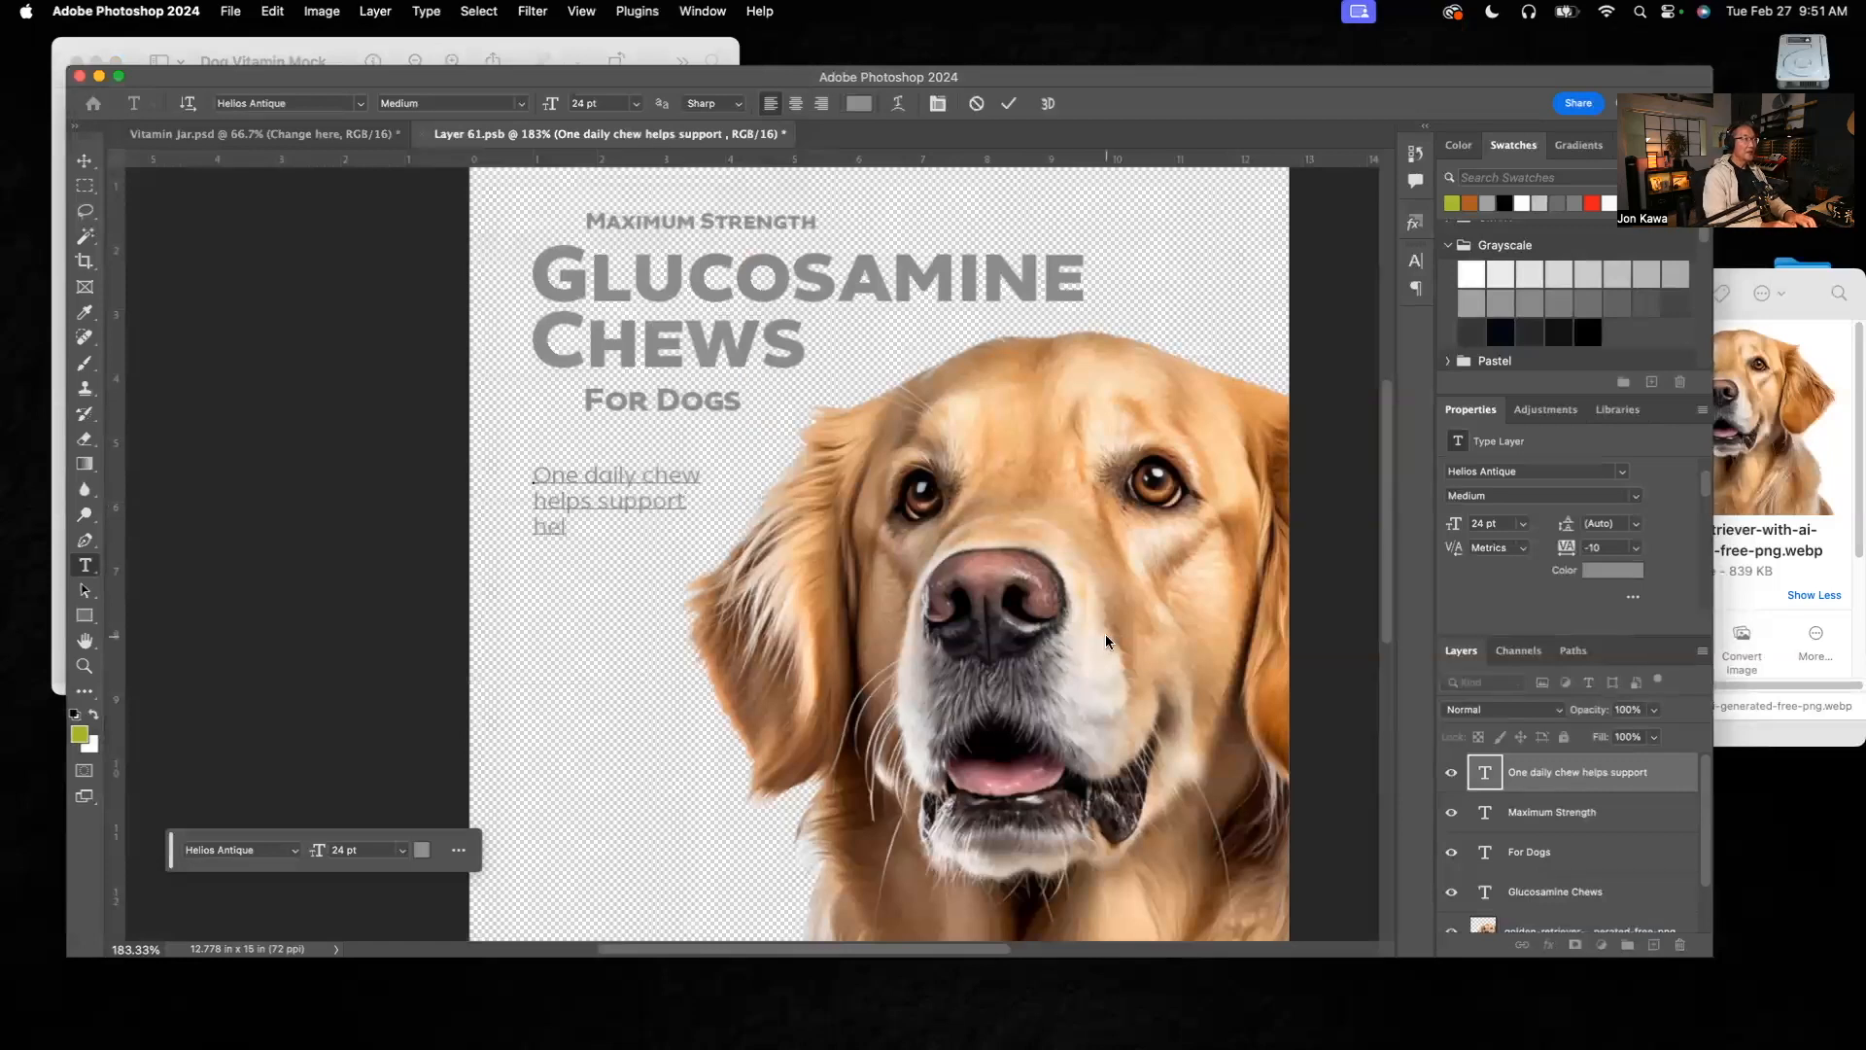
pyautogui.write('lthy joints')
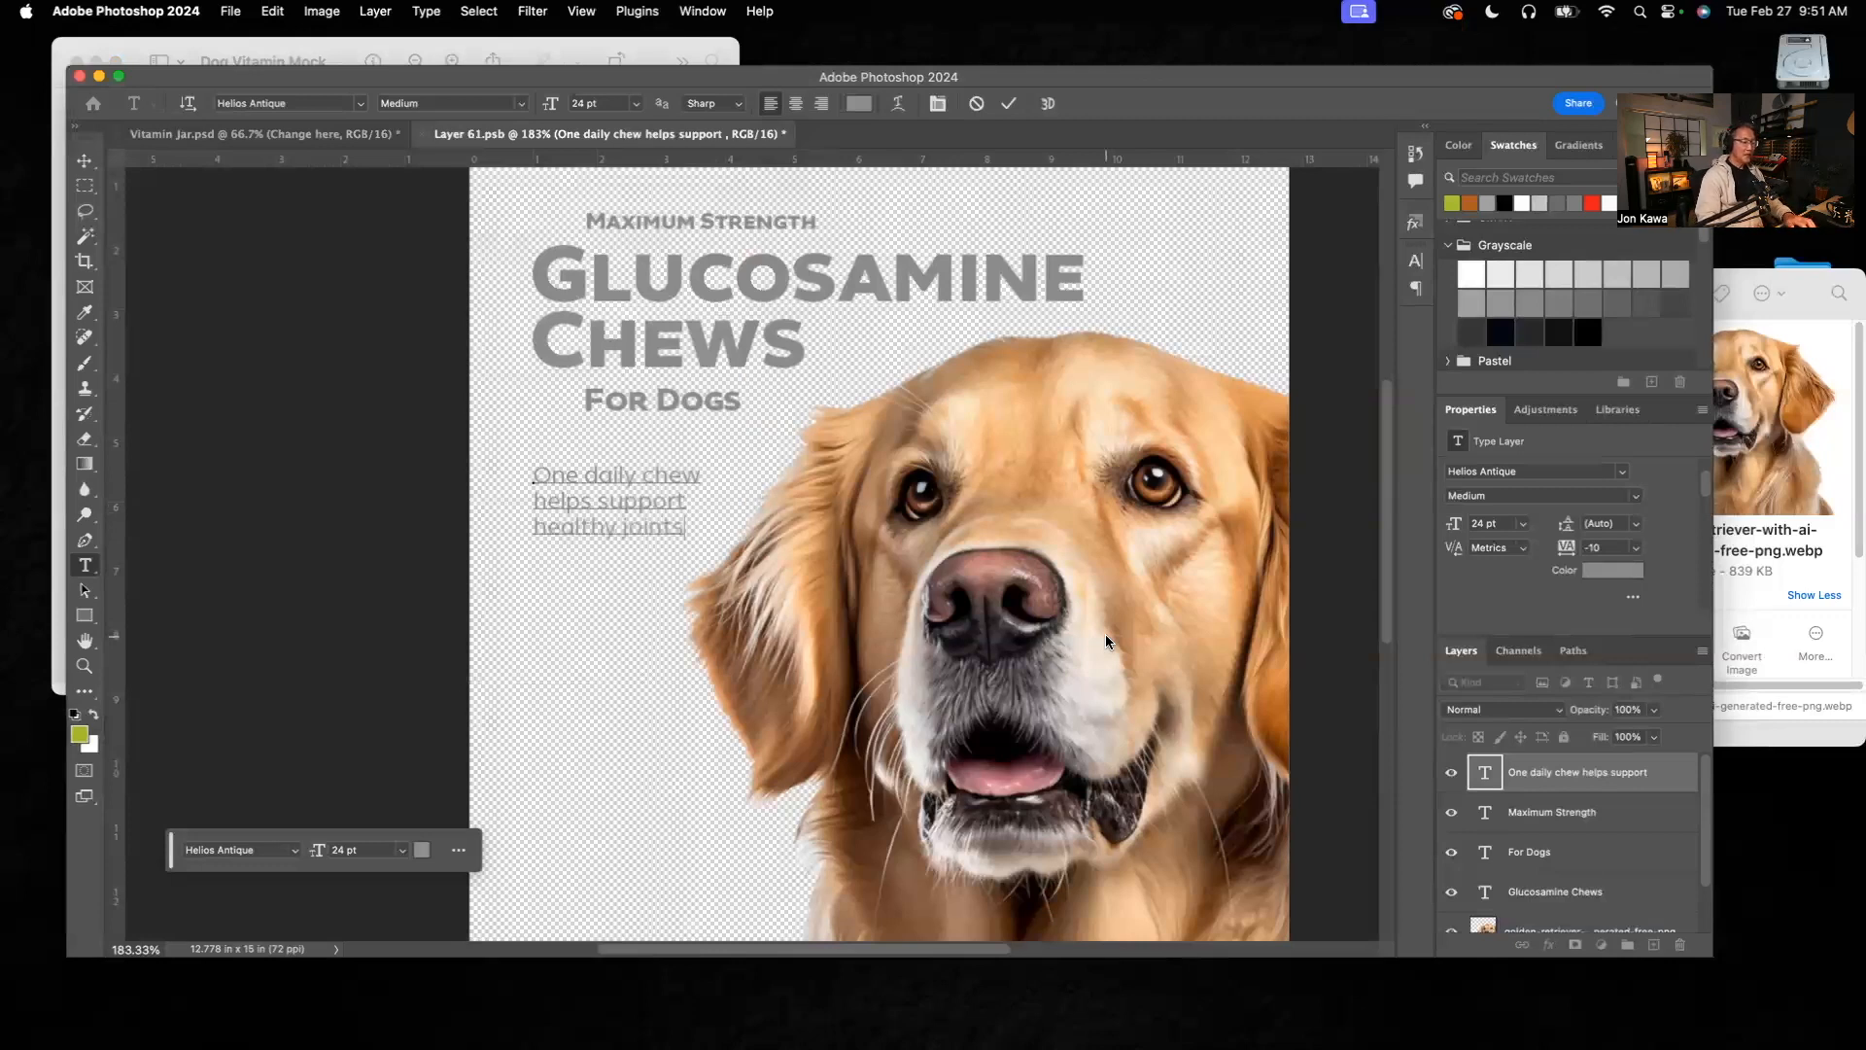
pyautogui.press('Return')
pyautogui.click(417, 42)
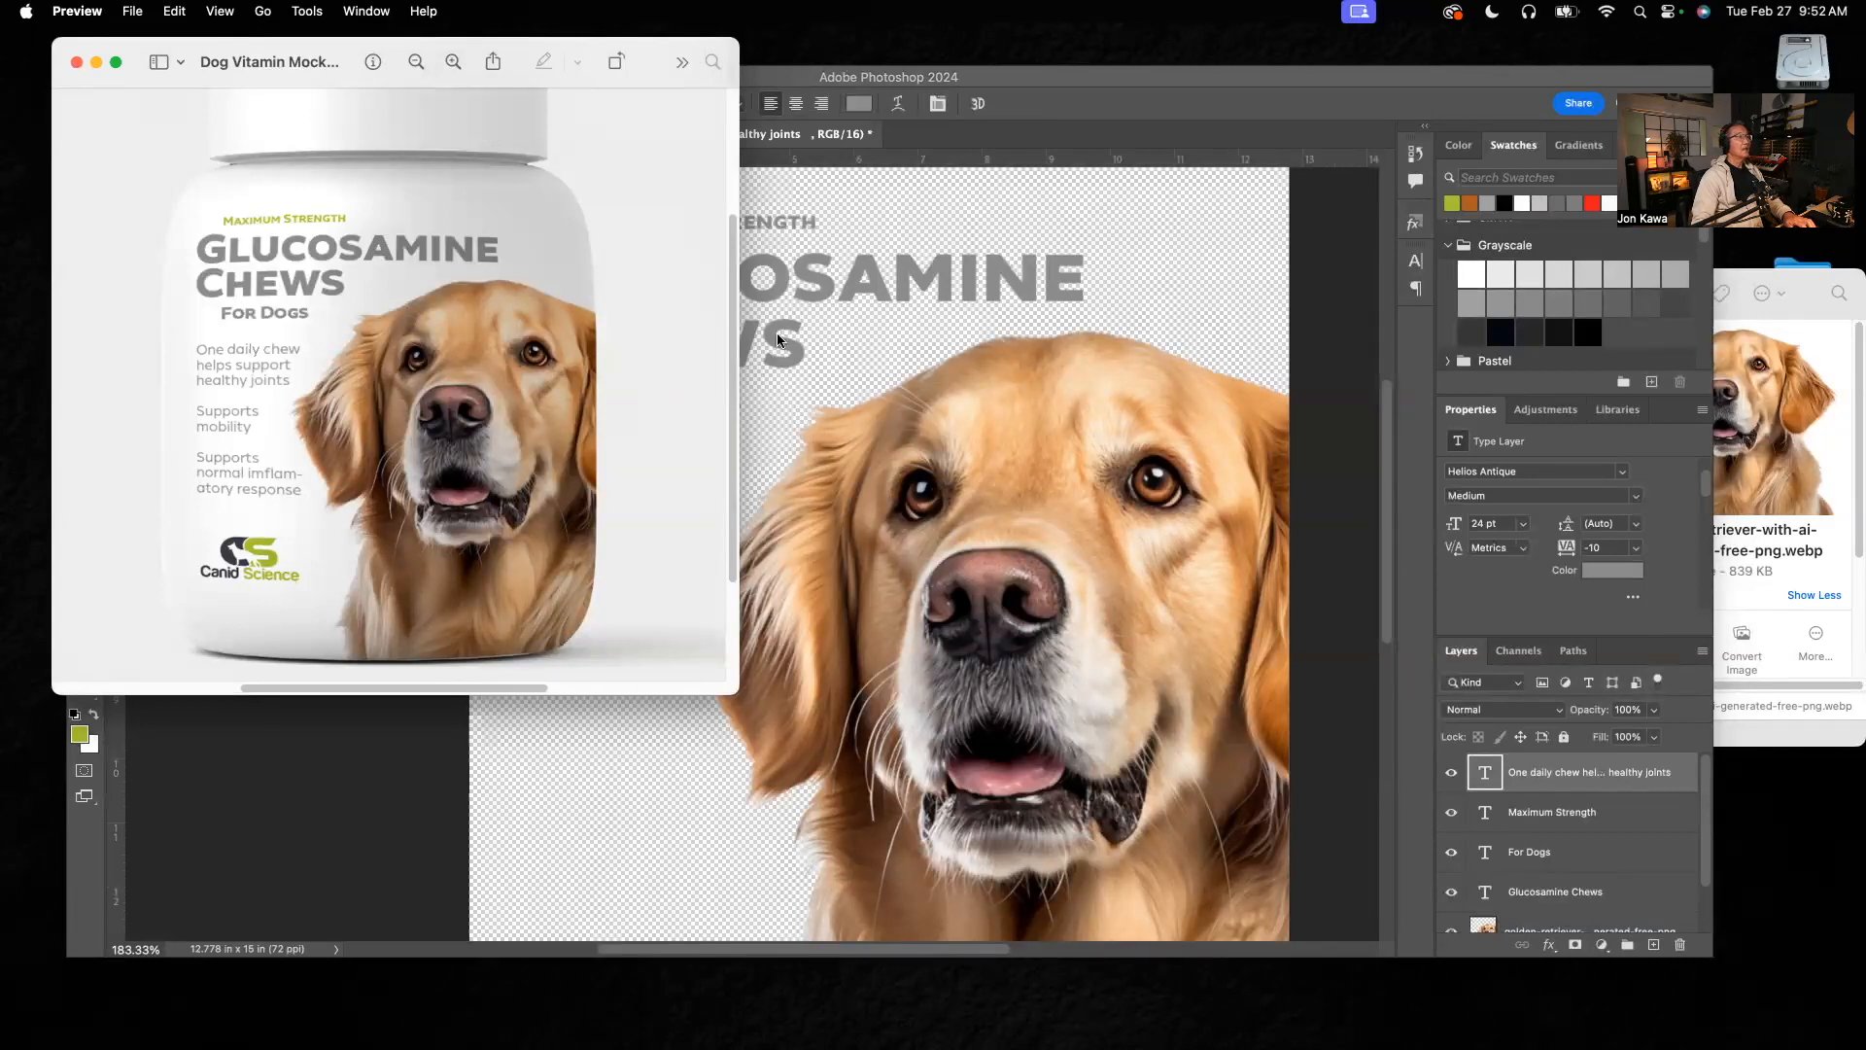
pyautogui.click(789, 406)
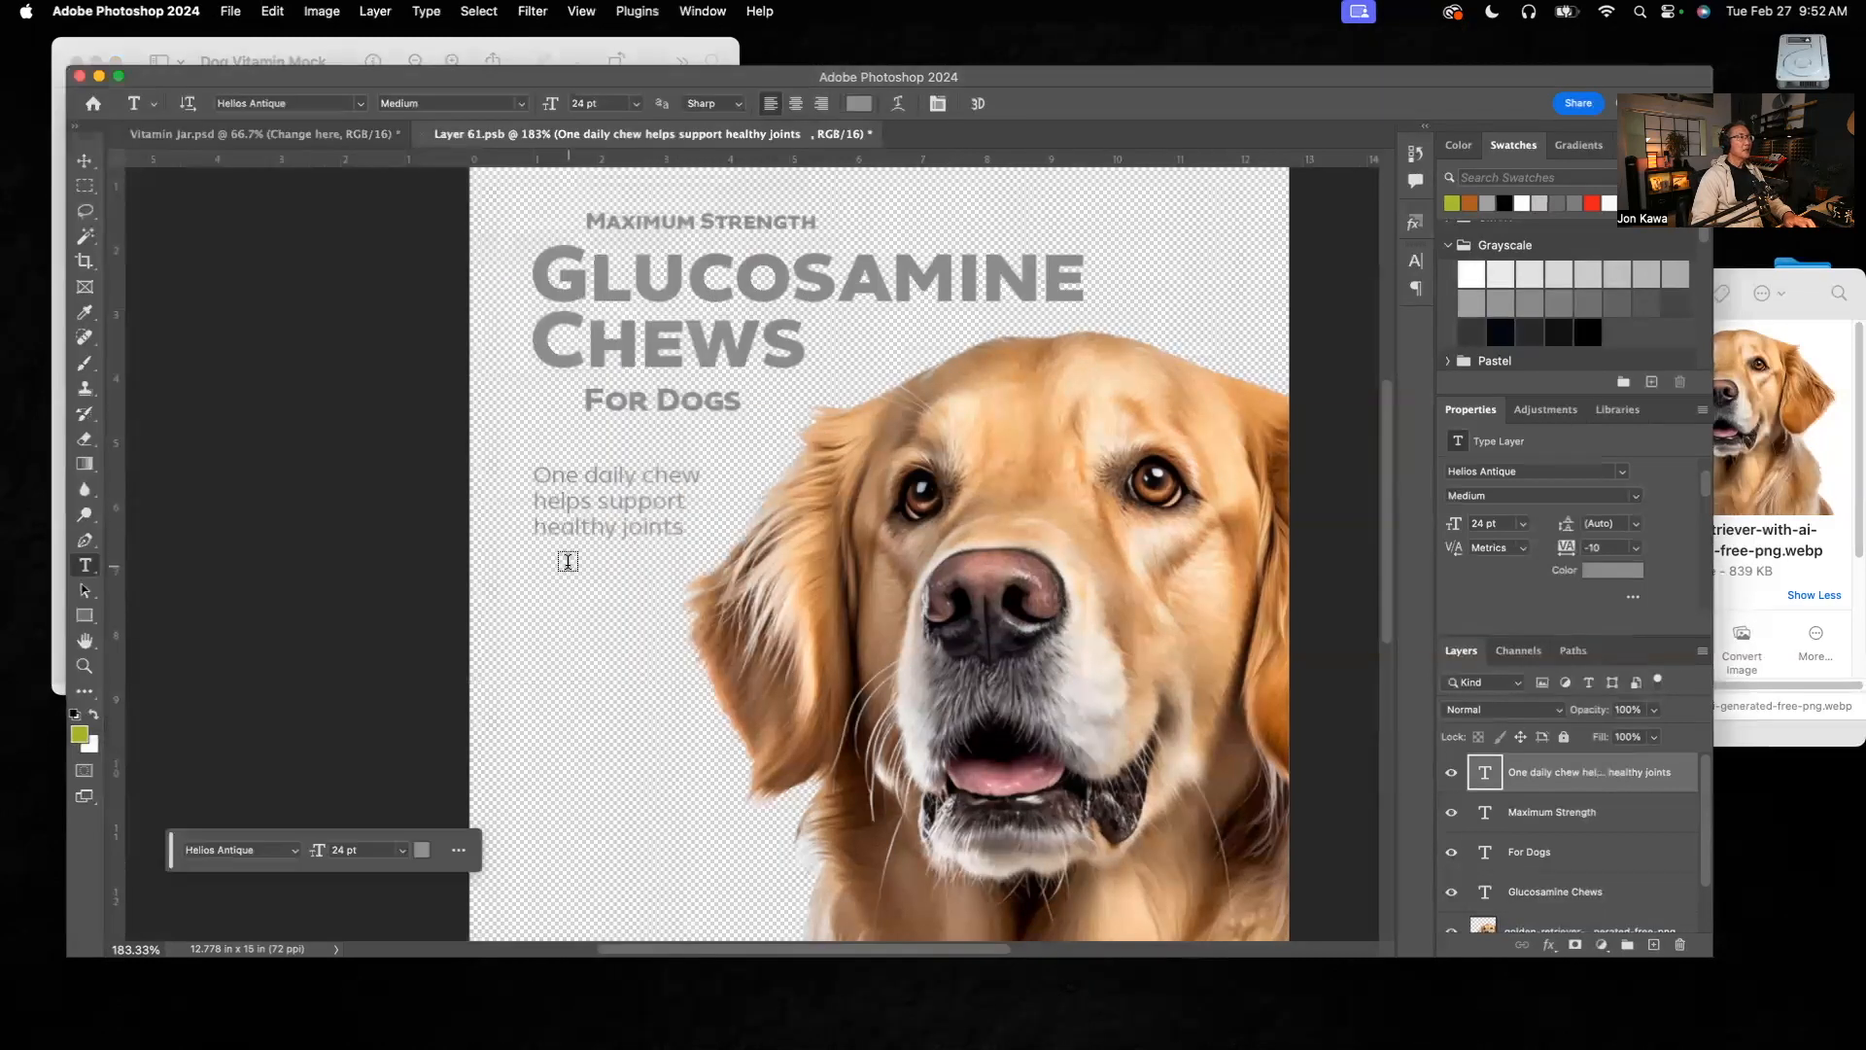
pyautogui.click(537, 559)
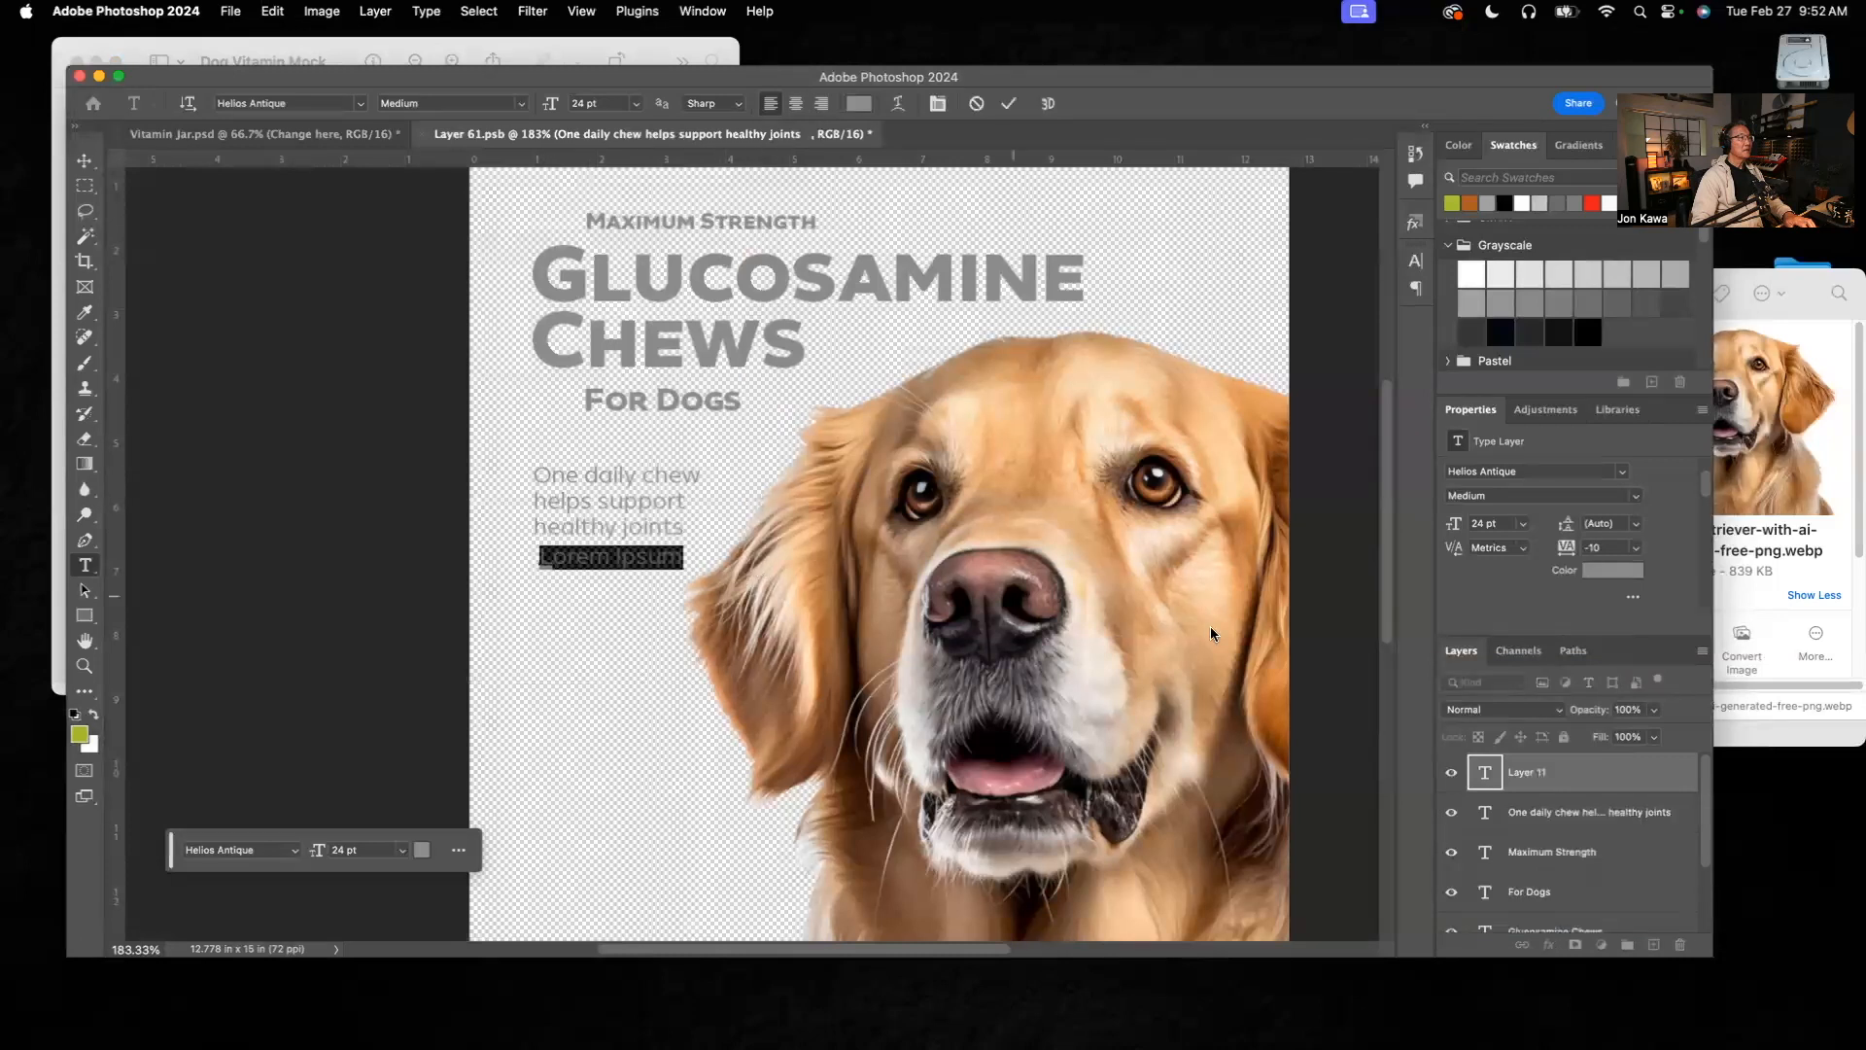
pyautogui.click(1624, 774)
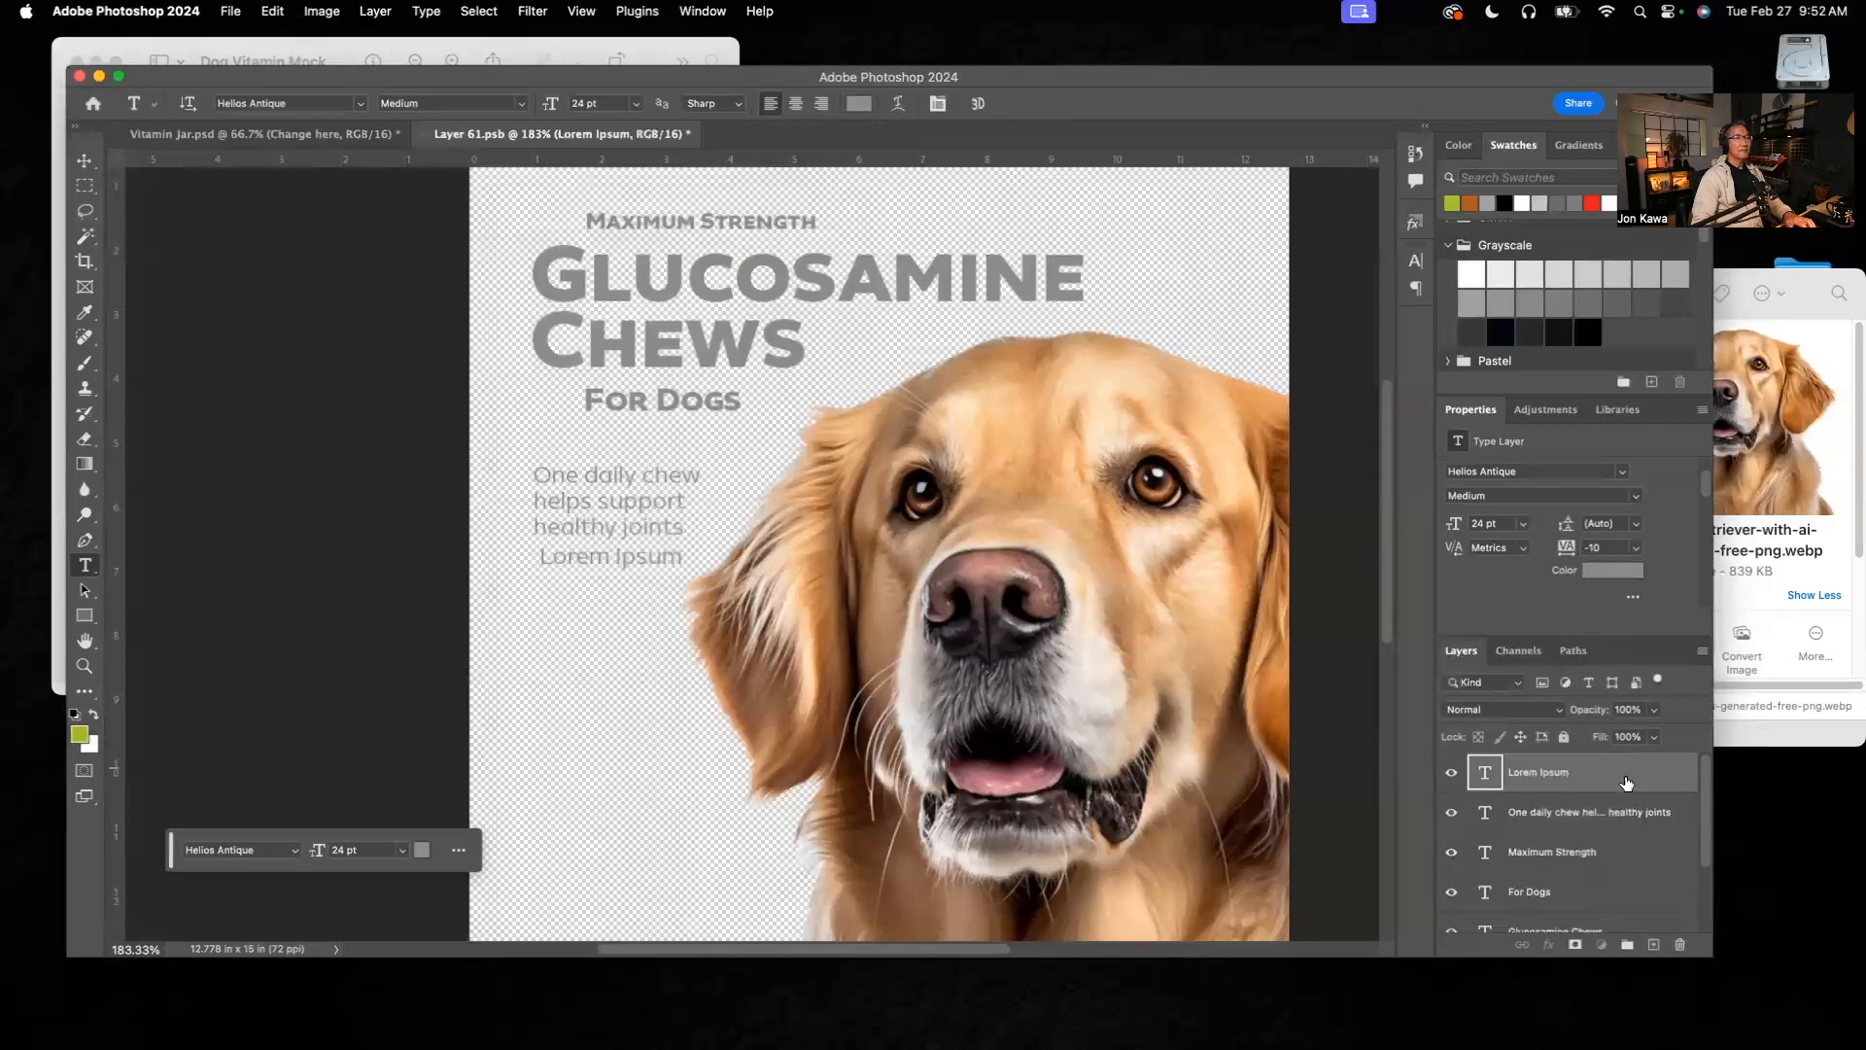
pyautogui.click(1679, 948)
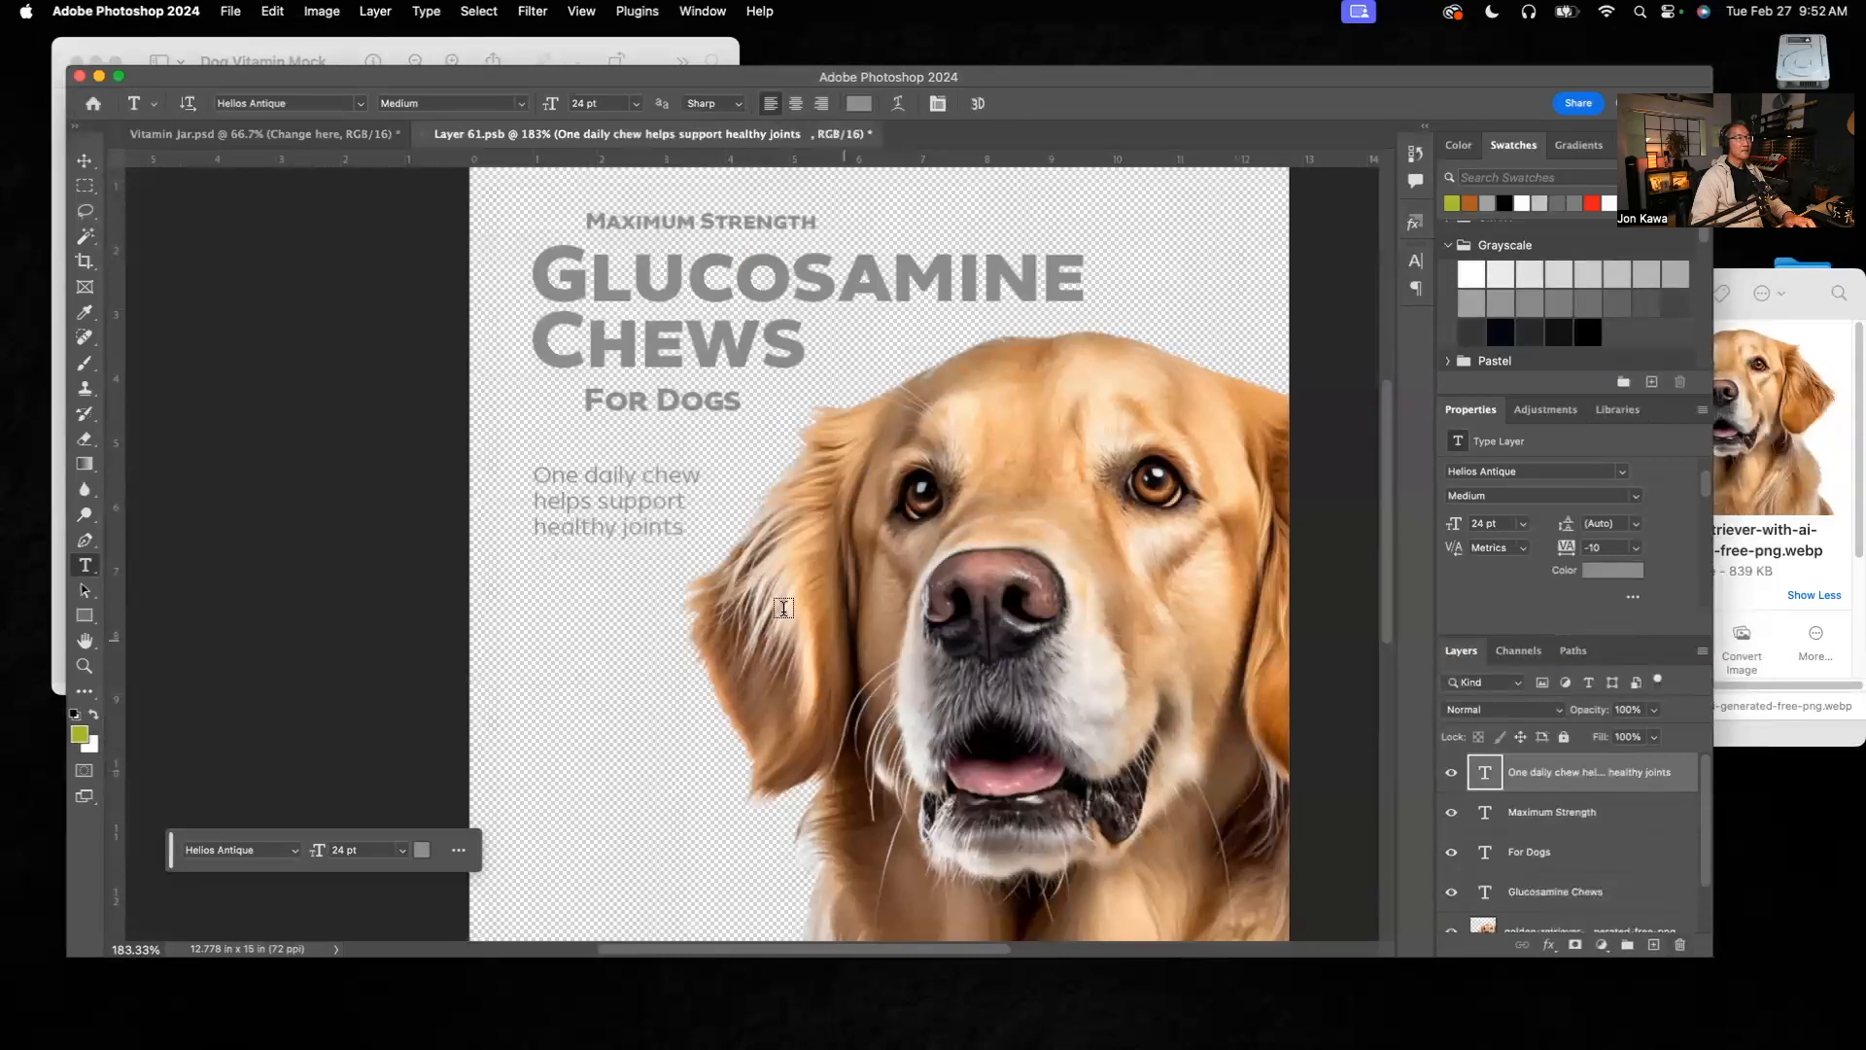
# Step: Leave a blank line after "healthy joints" and add the two-line paragraph "Helps support mobility"
pyautogui.click(681, 528)
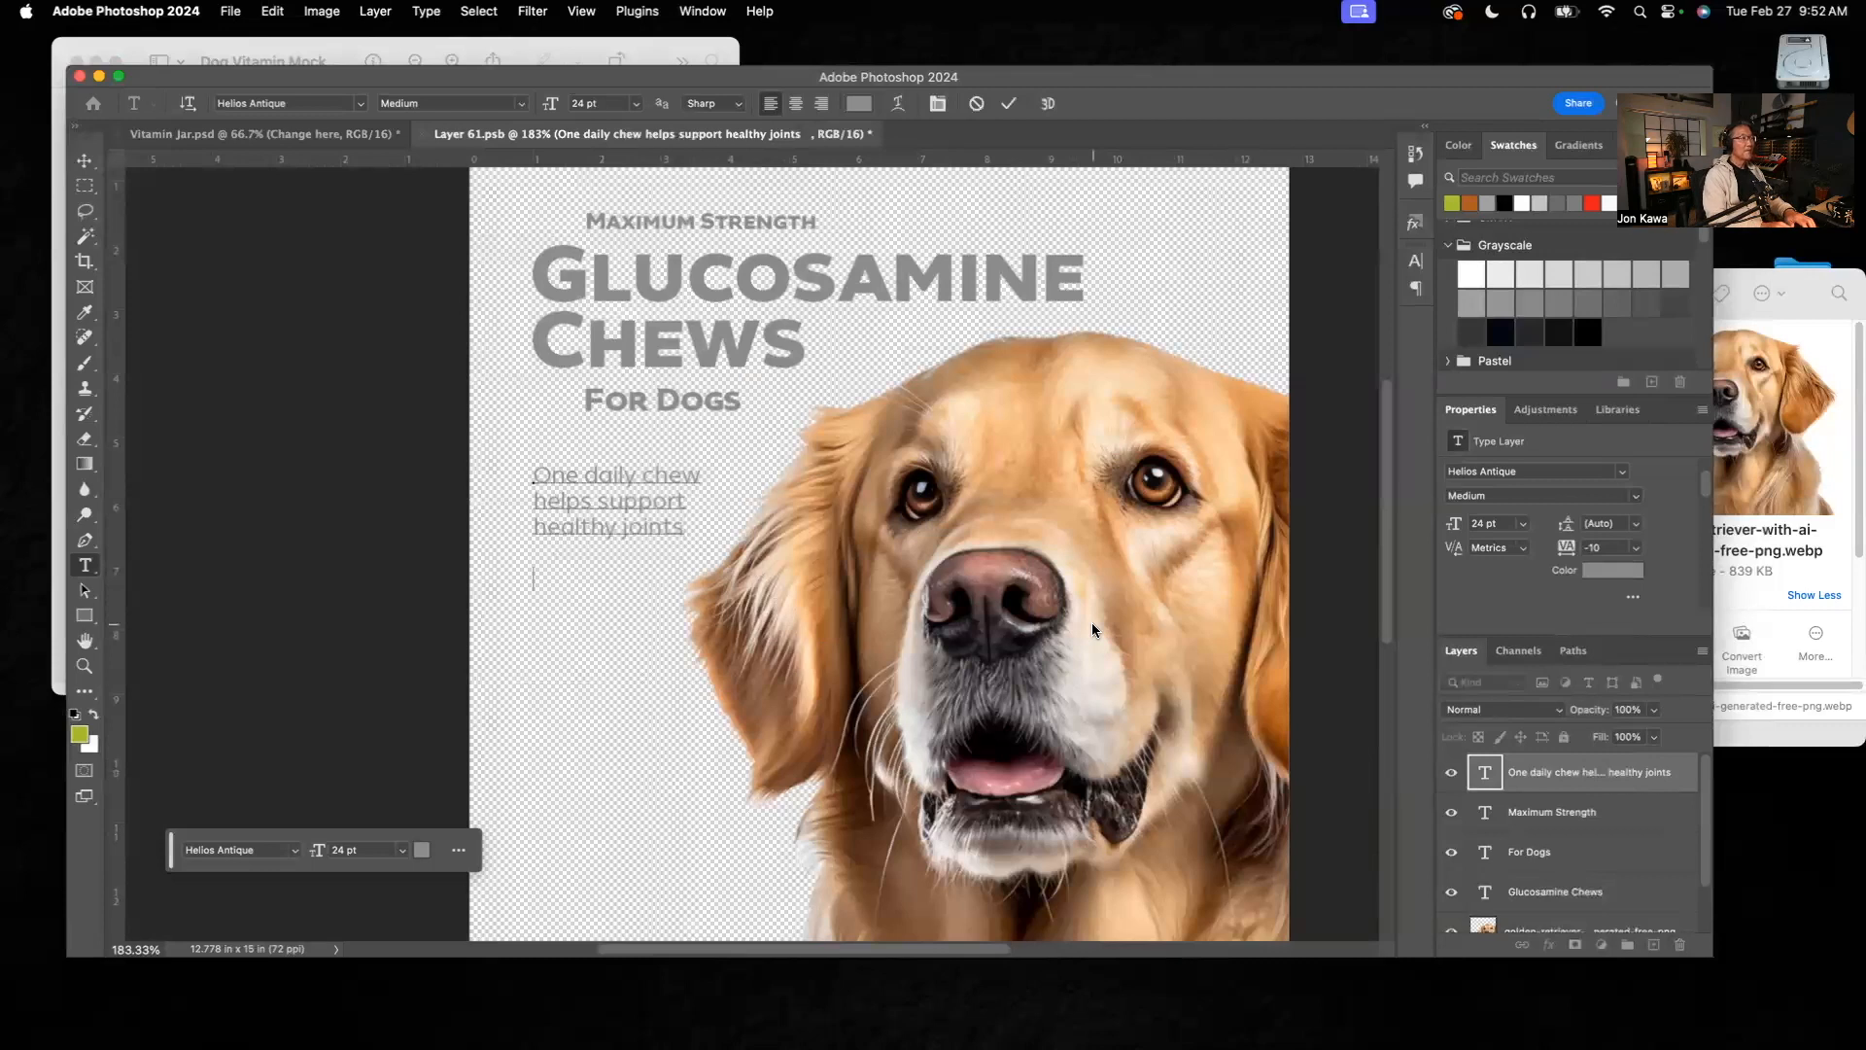
pyautogui.write('H')
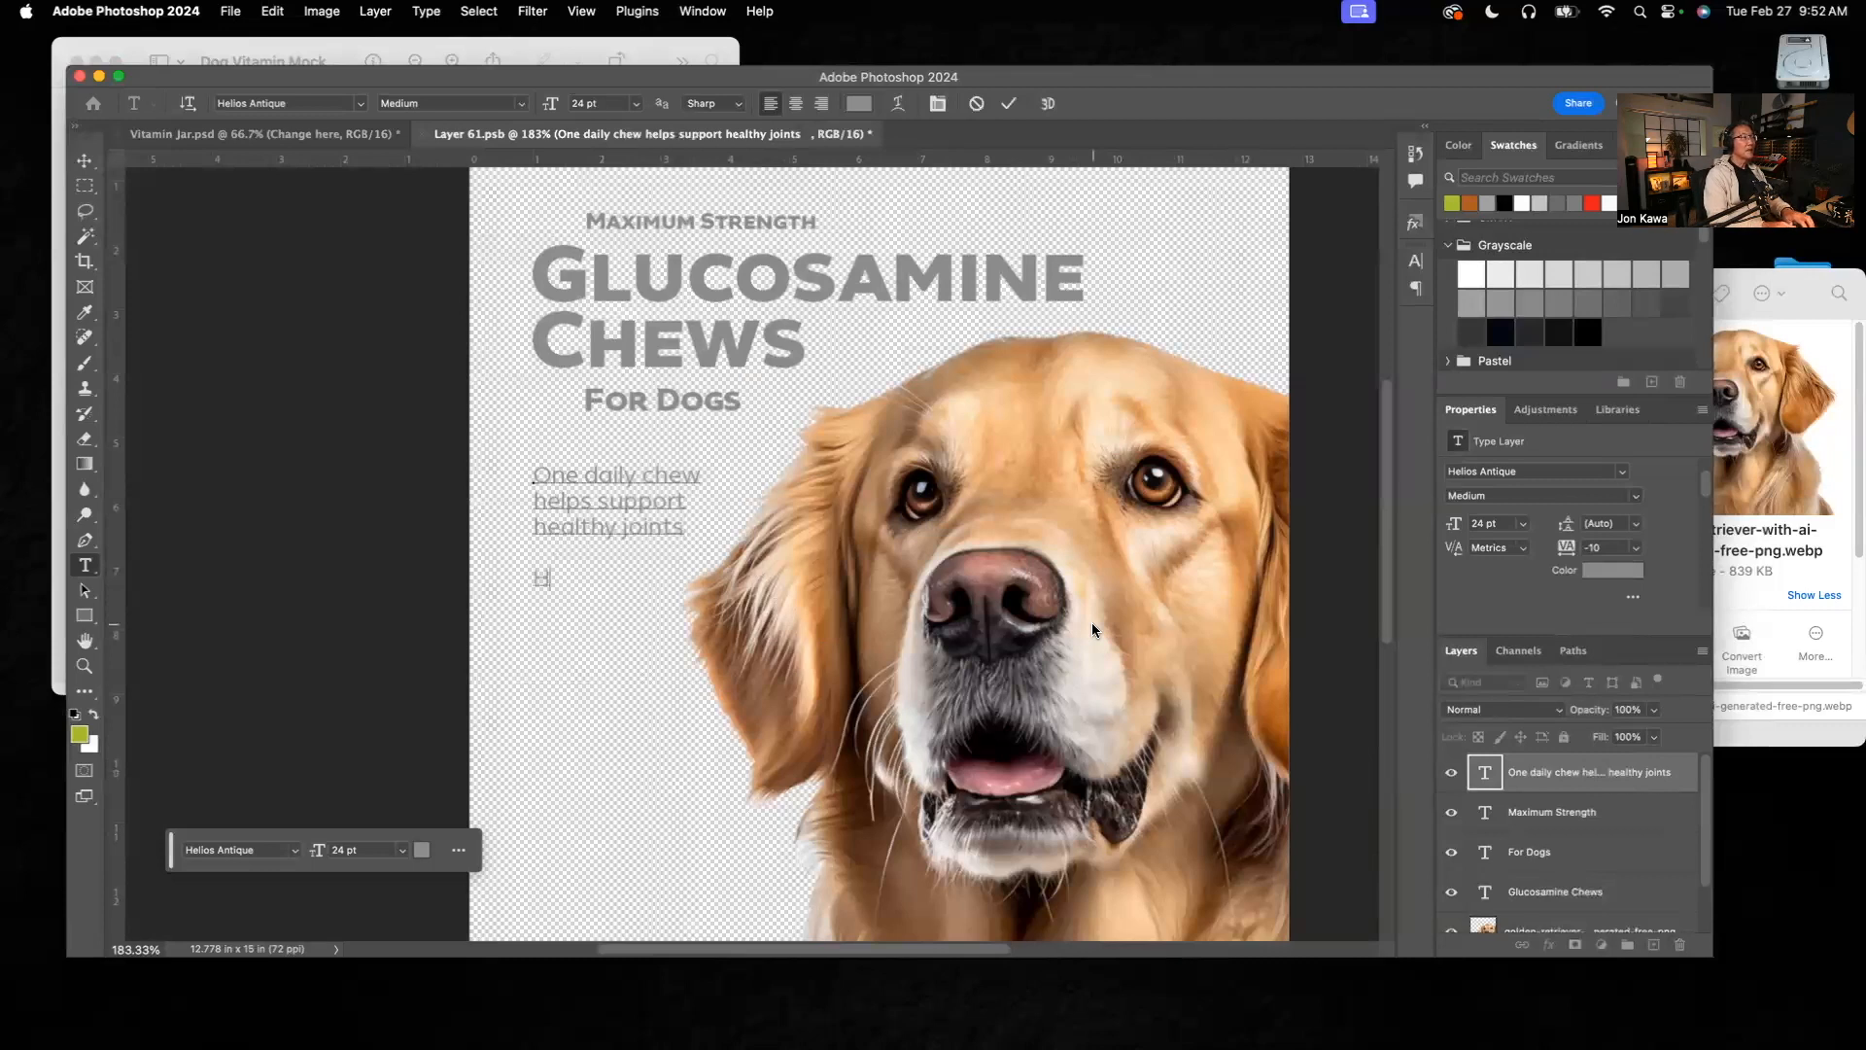
pyautogui.write('elps support')
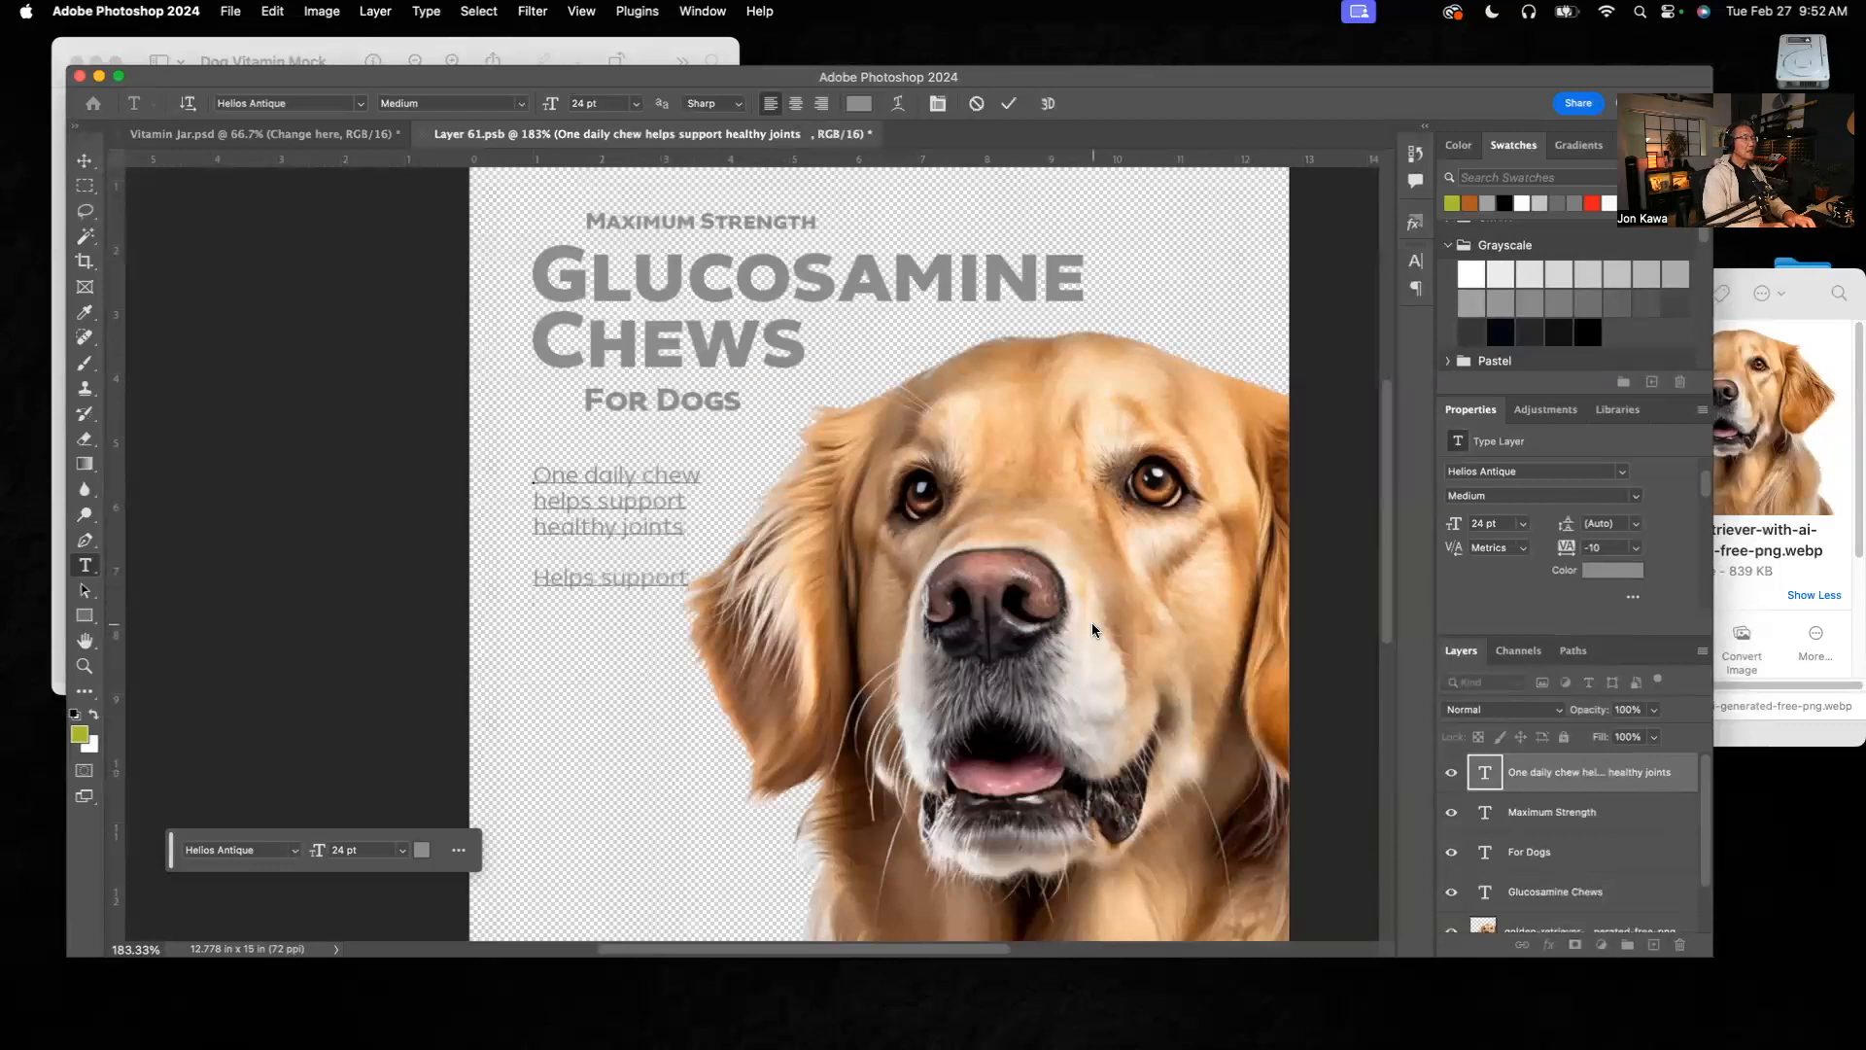
pyautogui.write(' mobility')
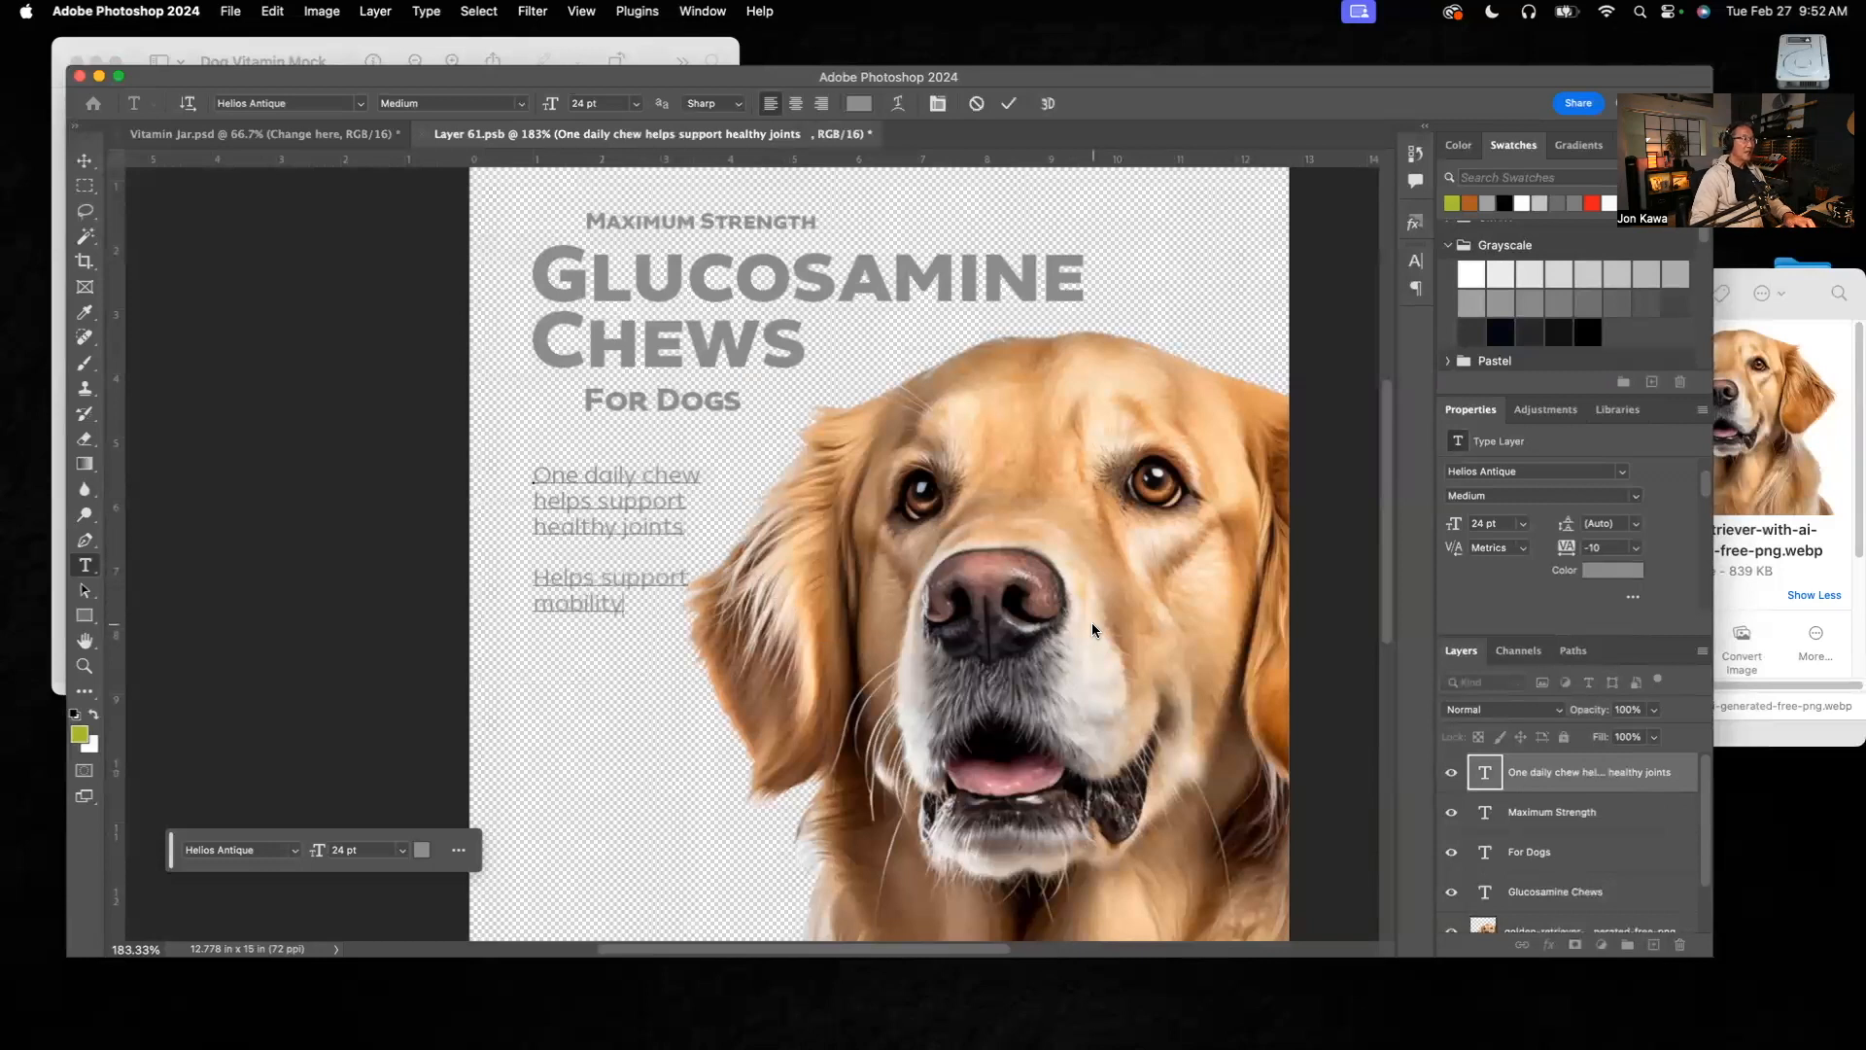
# Step: Check the reference copy and add a third paragraph, "Supports / normal inflam- / atory response", after a blank line below "mobility"
pyautogui.click(623, 43)
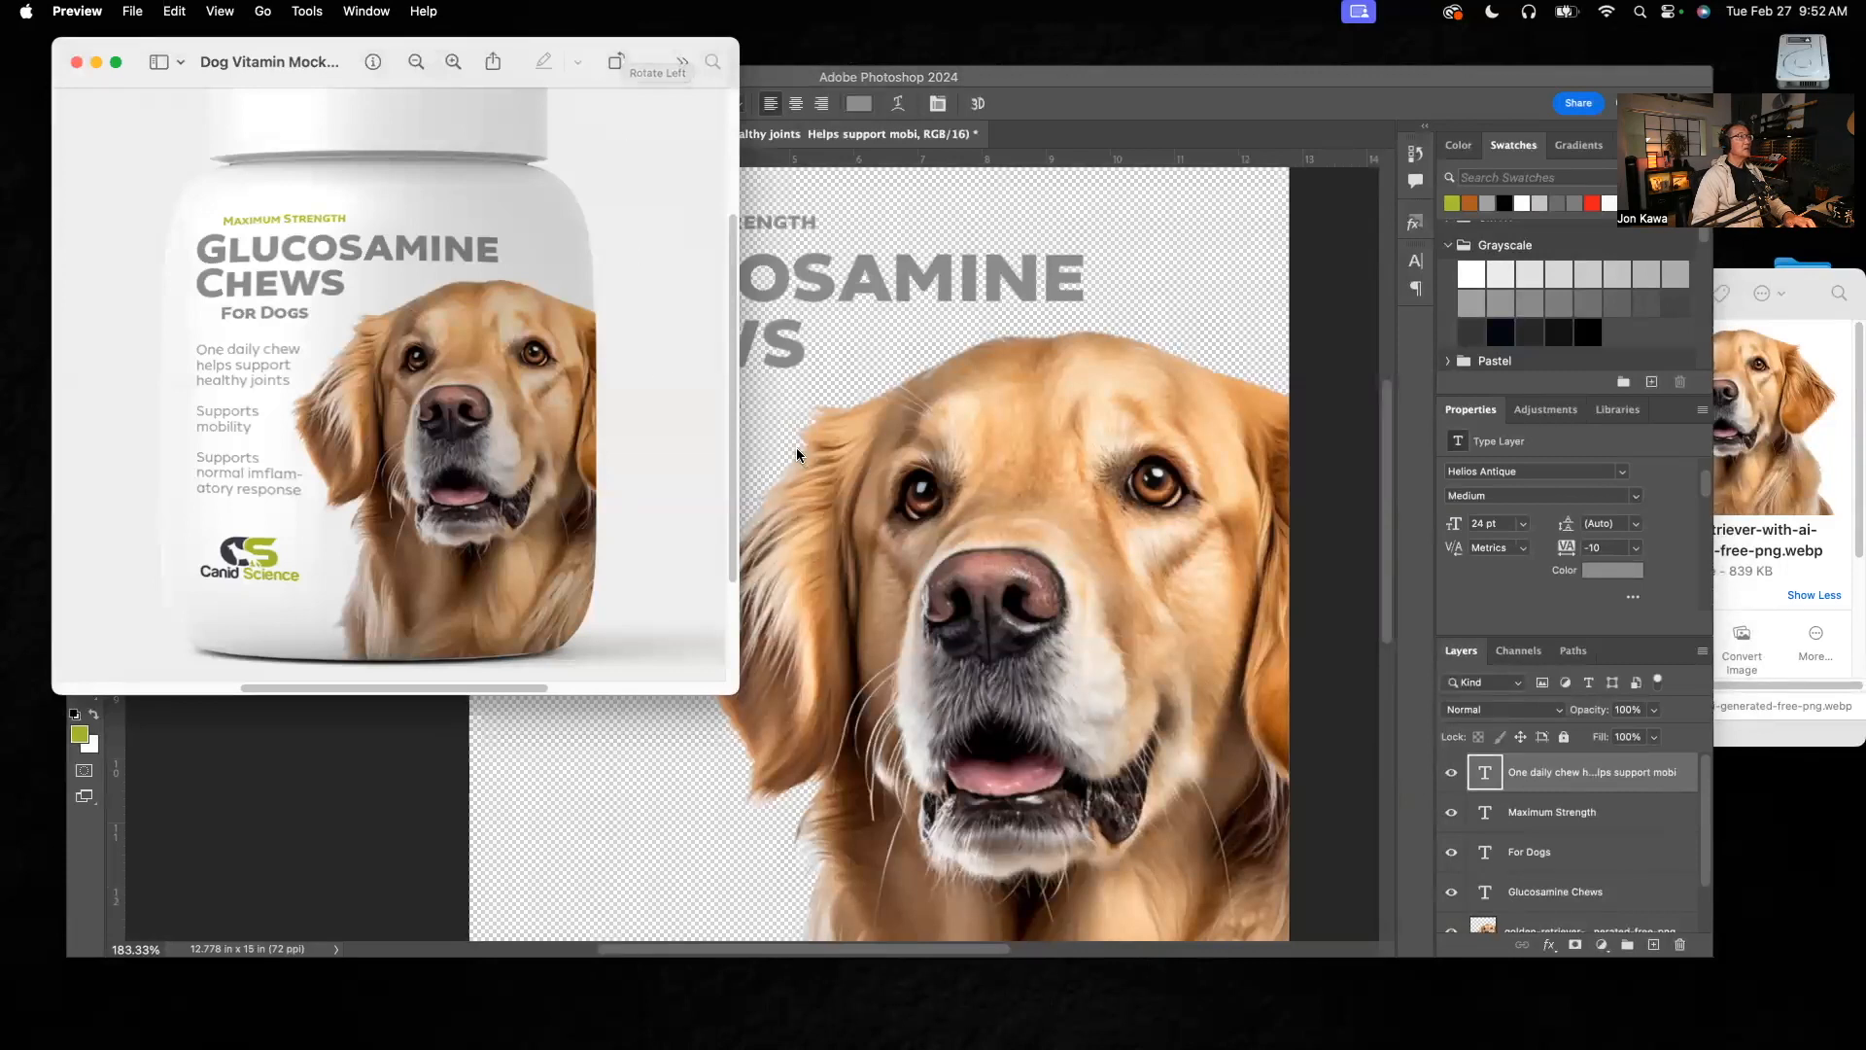
pyautogui.click(758, 422)
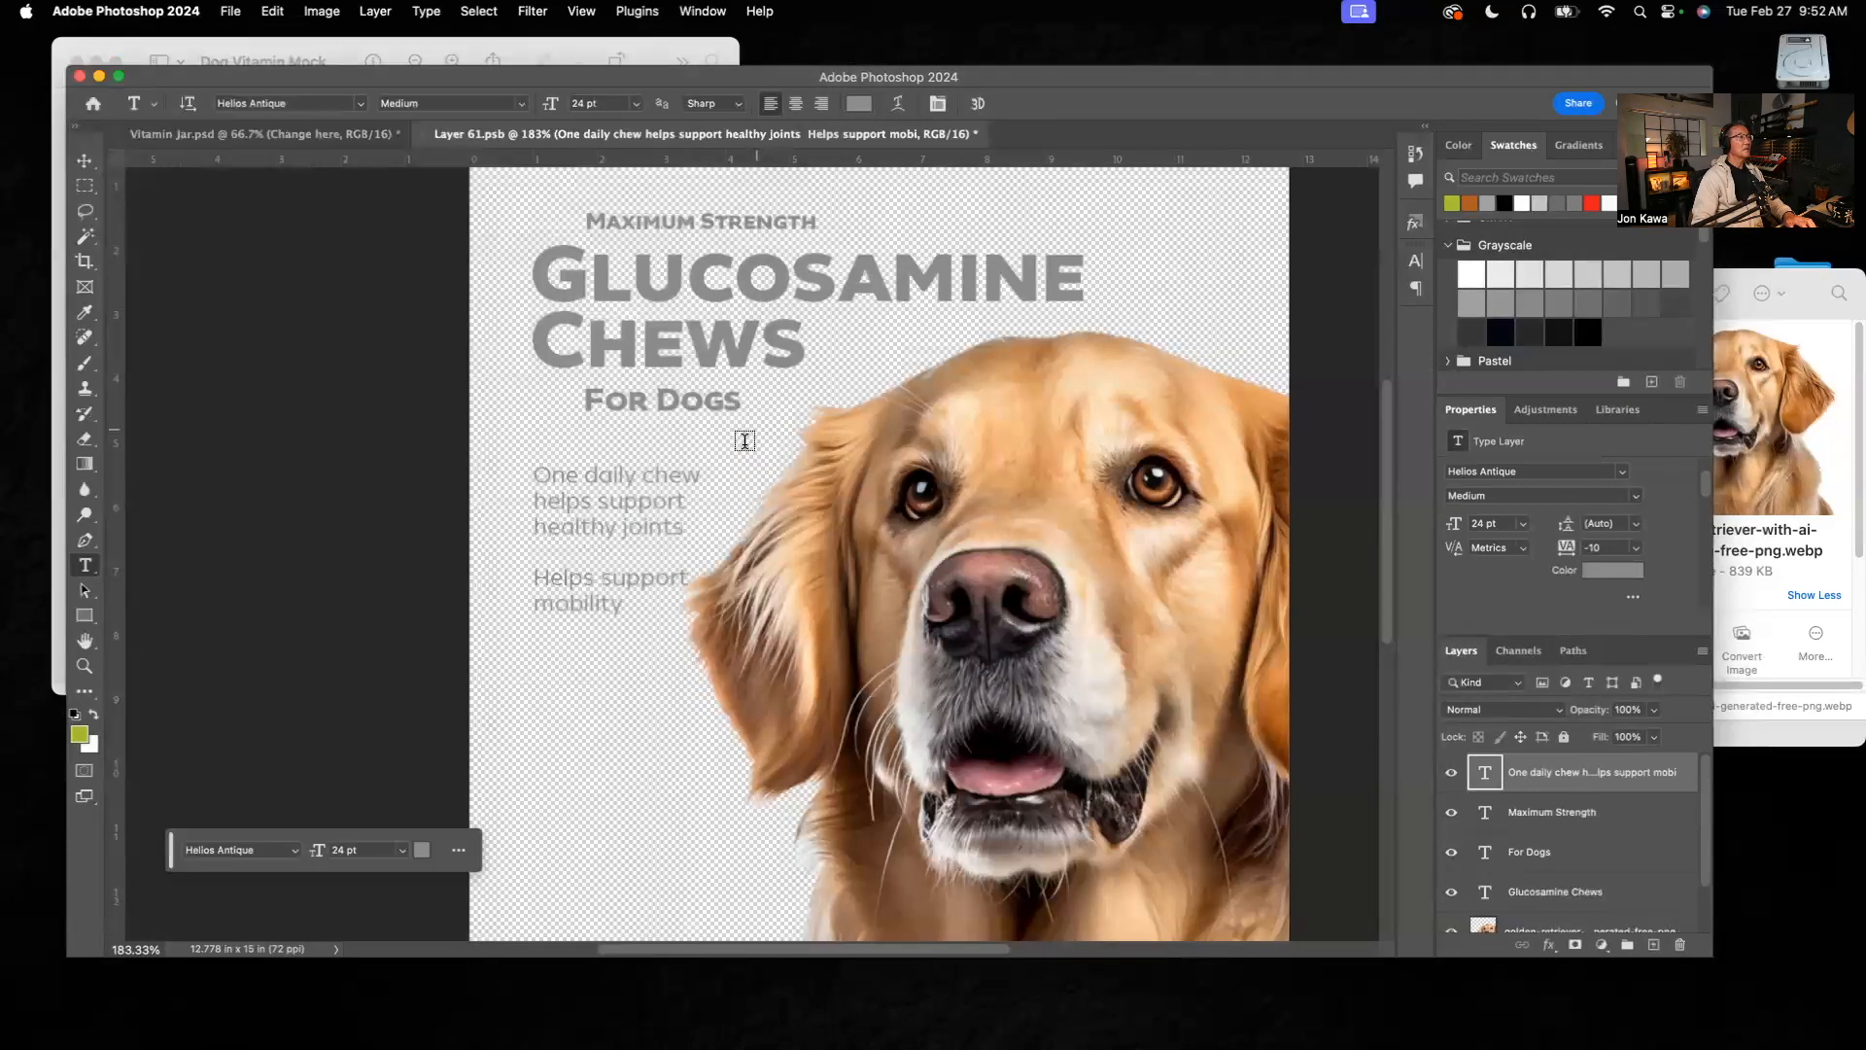
pyautogui.click(608, 604)
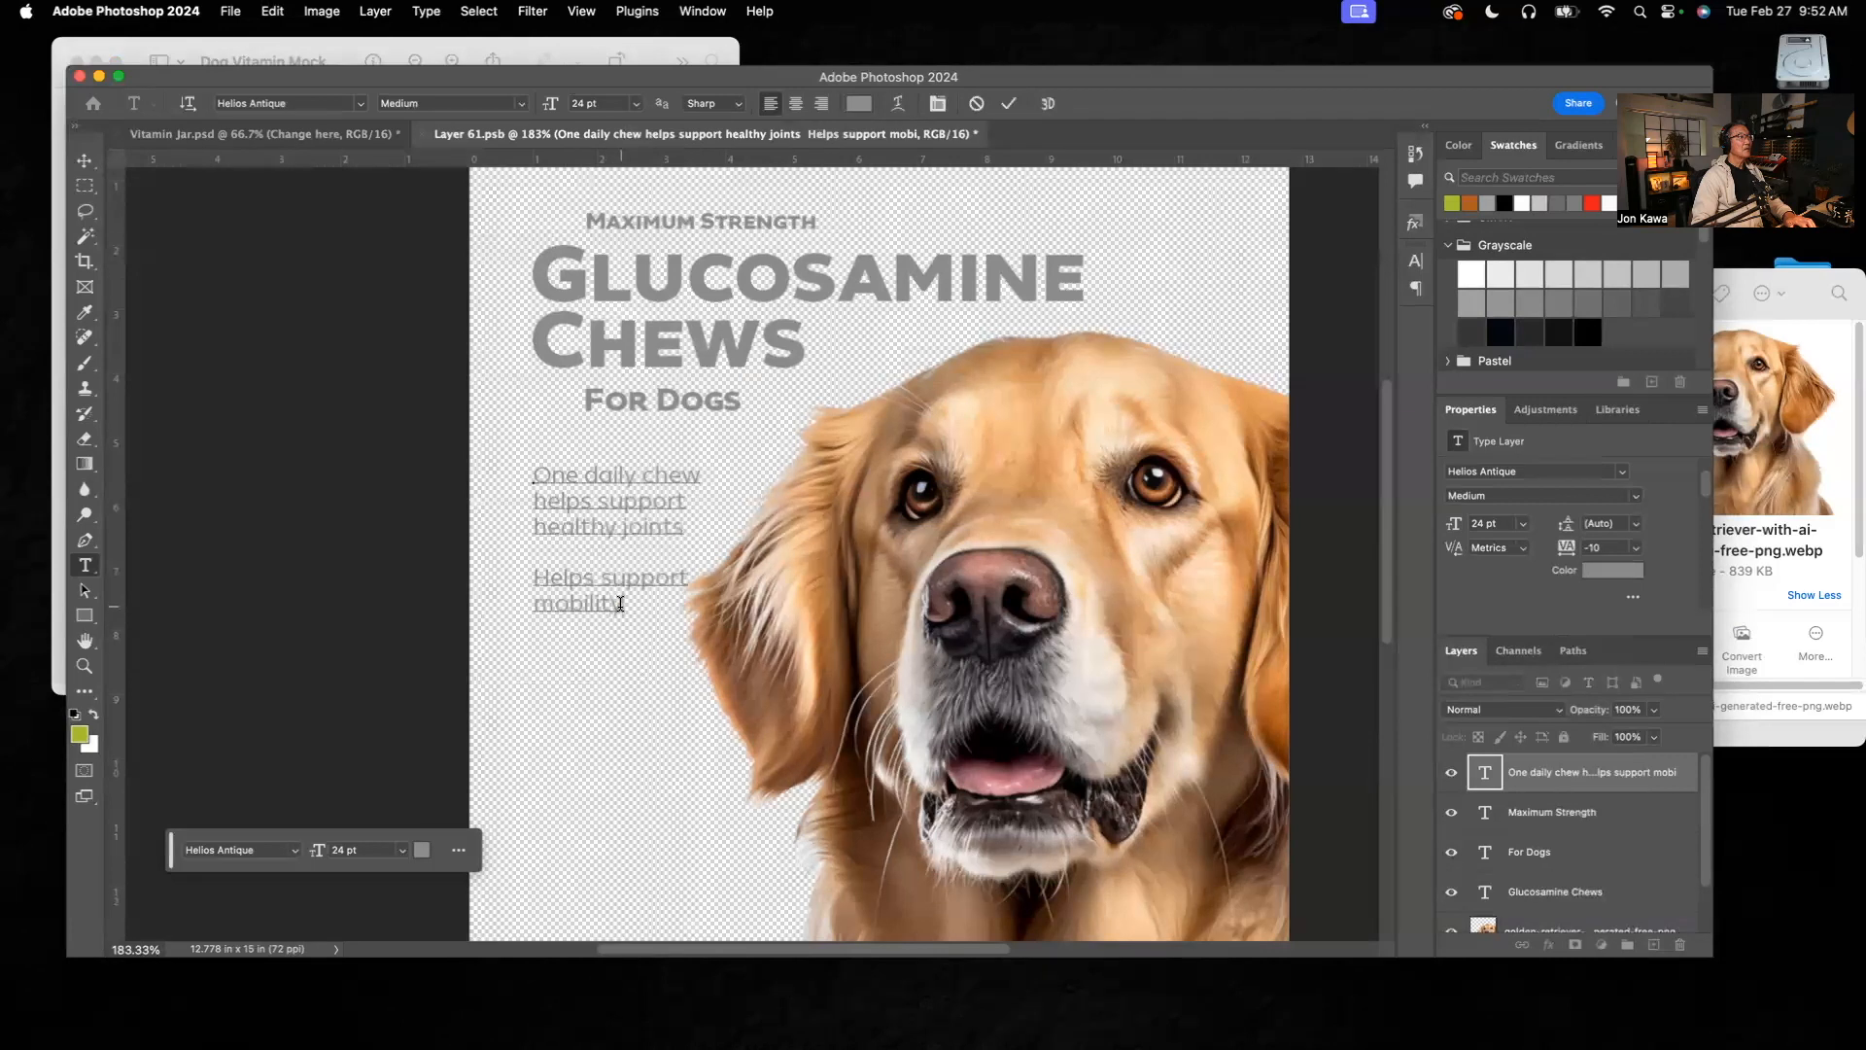
pyautogui.press('Return')
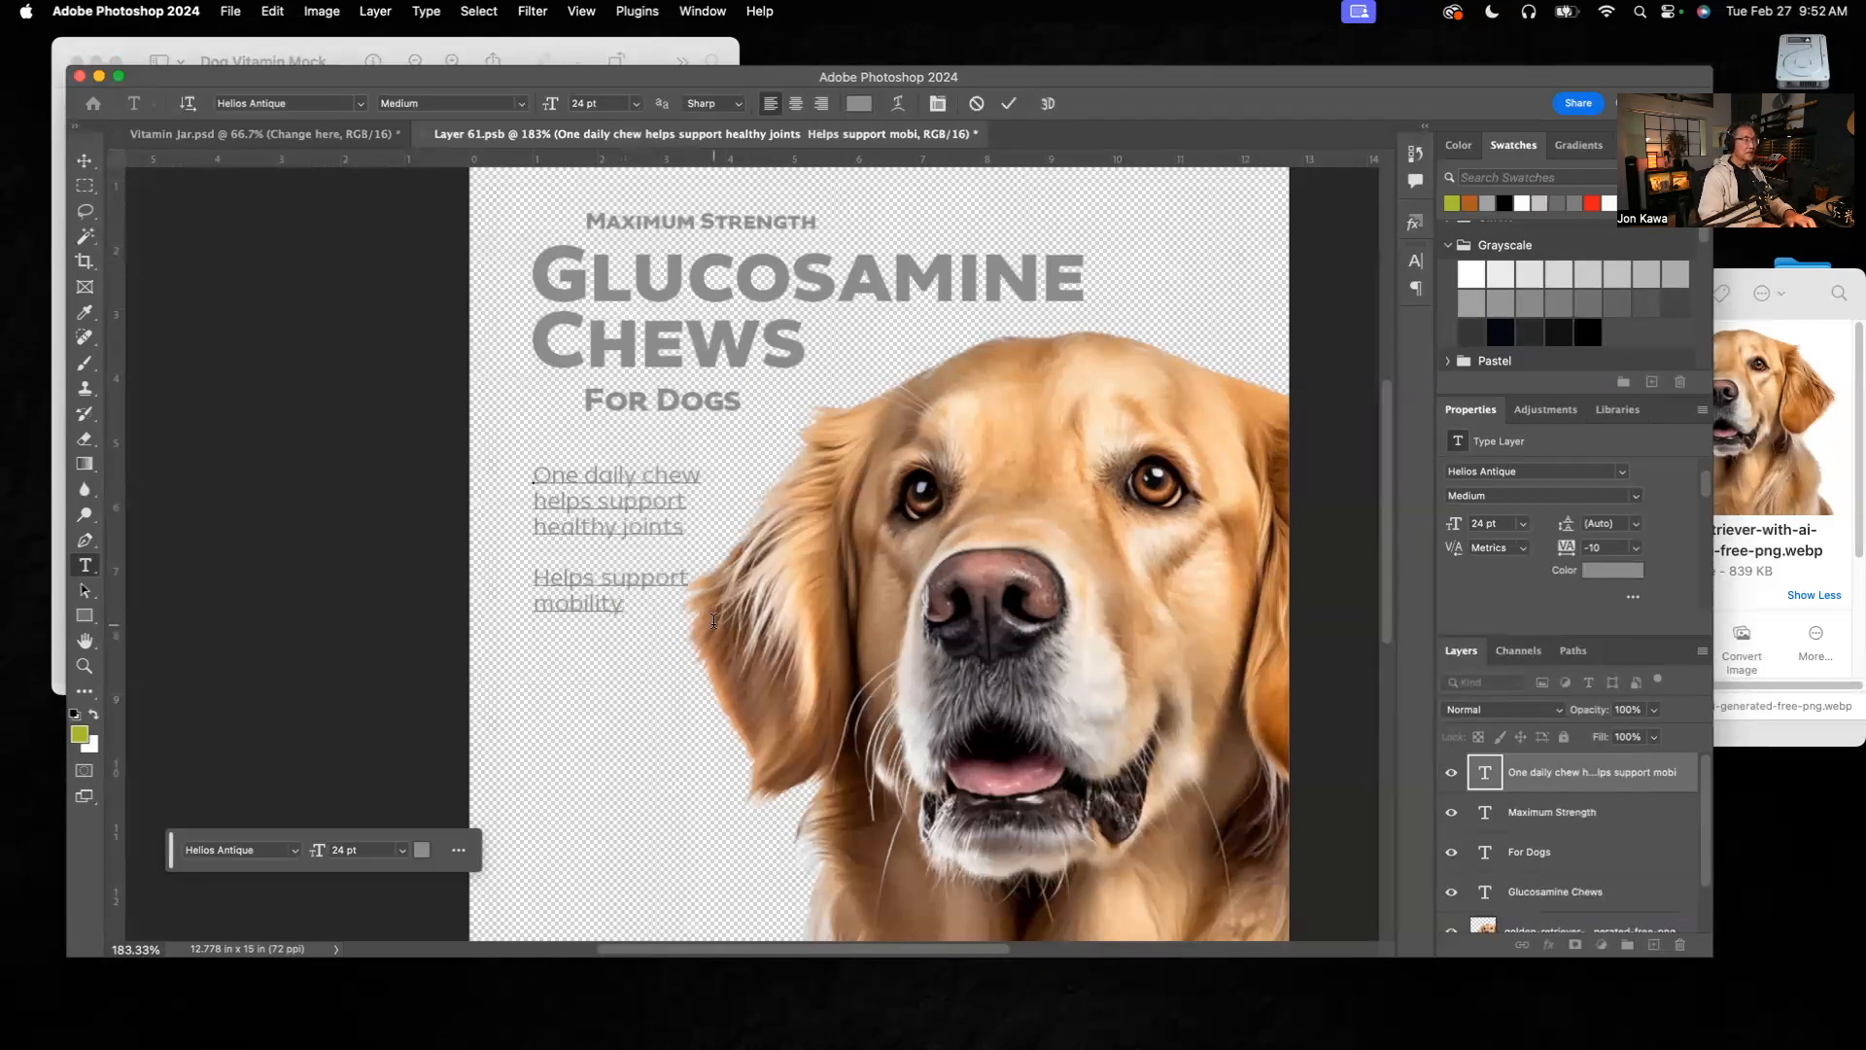
pyautogui.write('Supports')
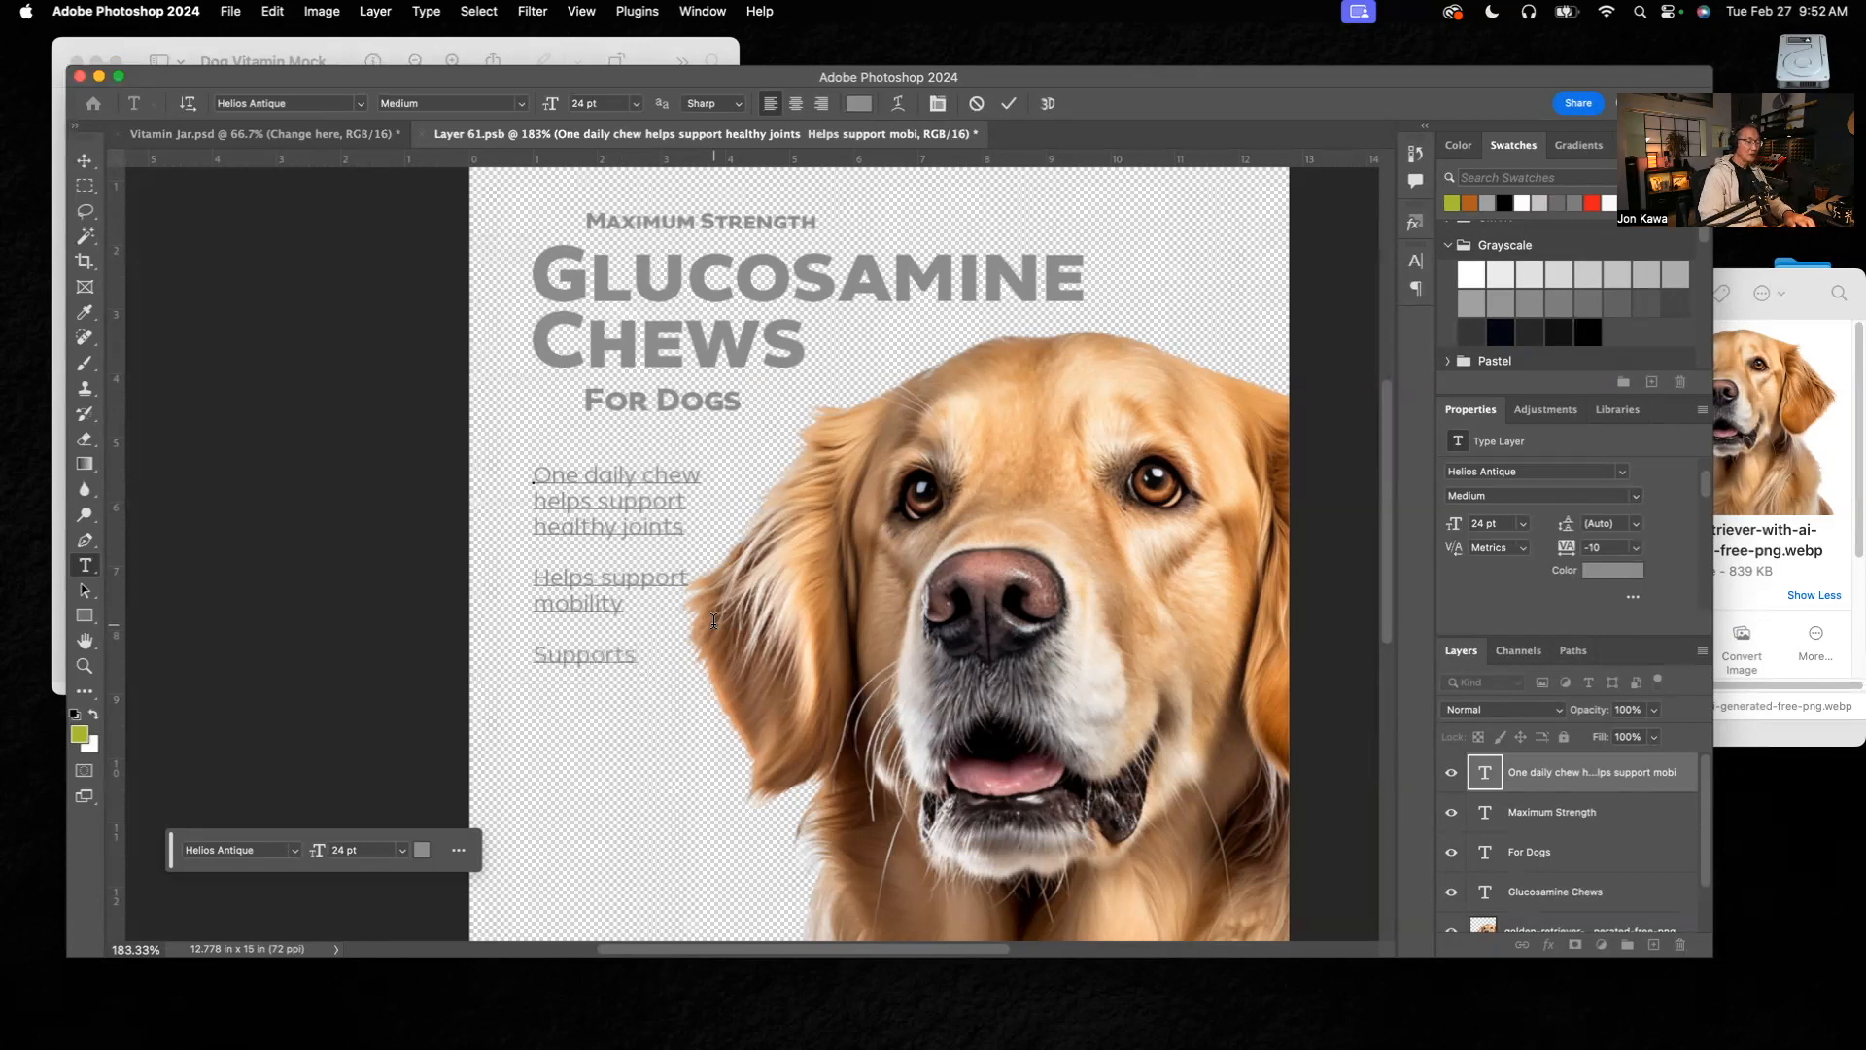
pyautogui.write(' normal')
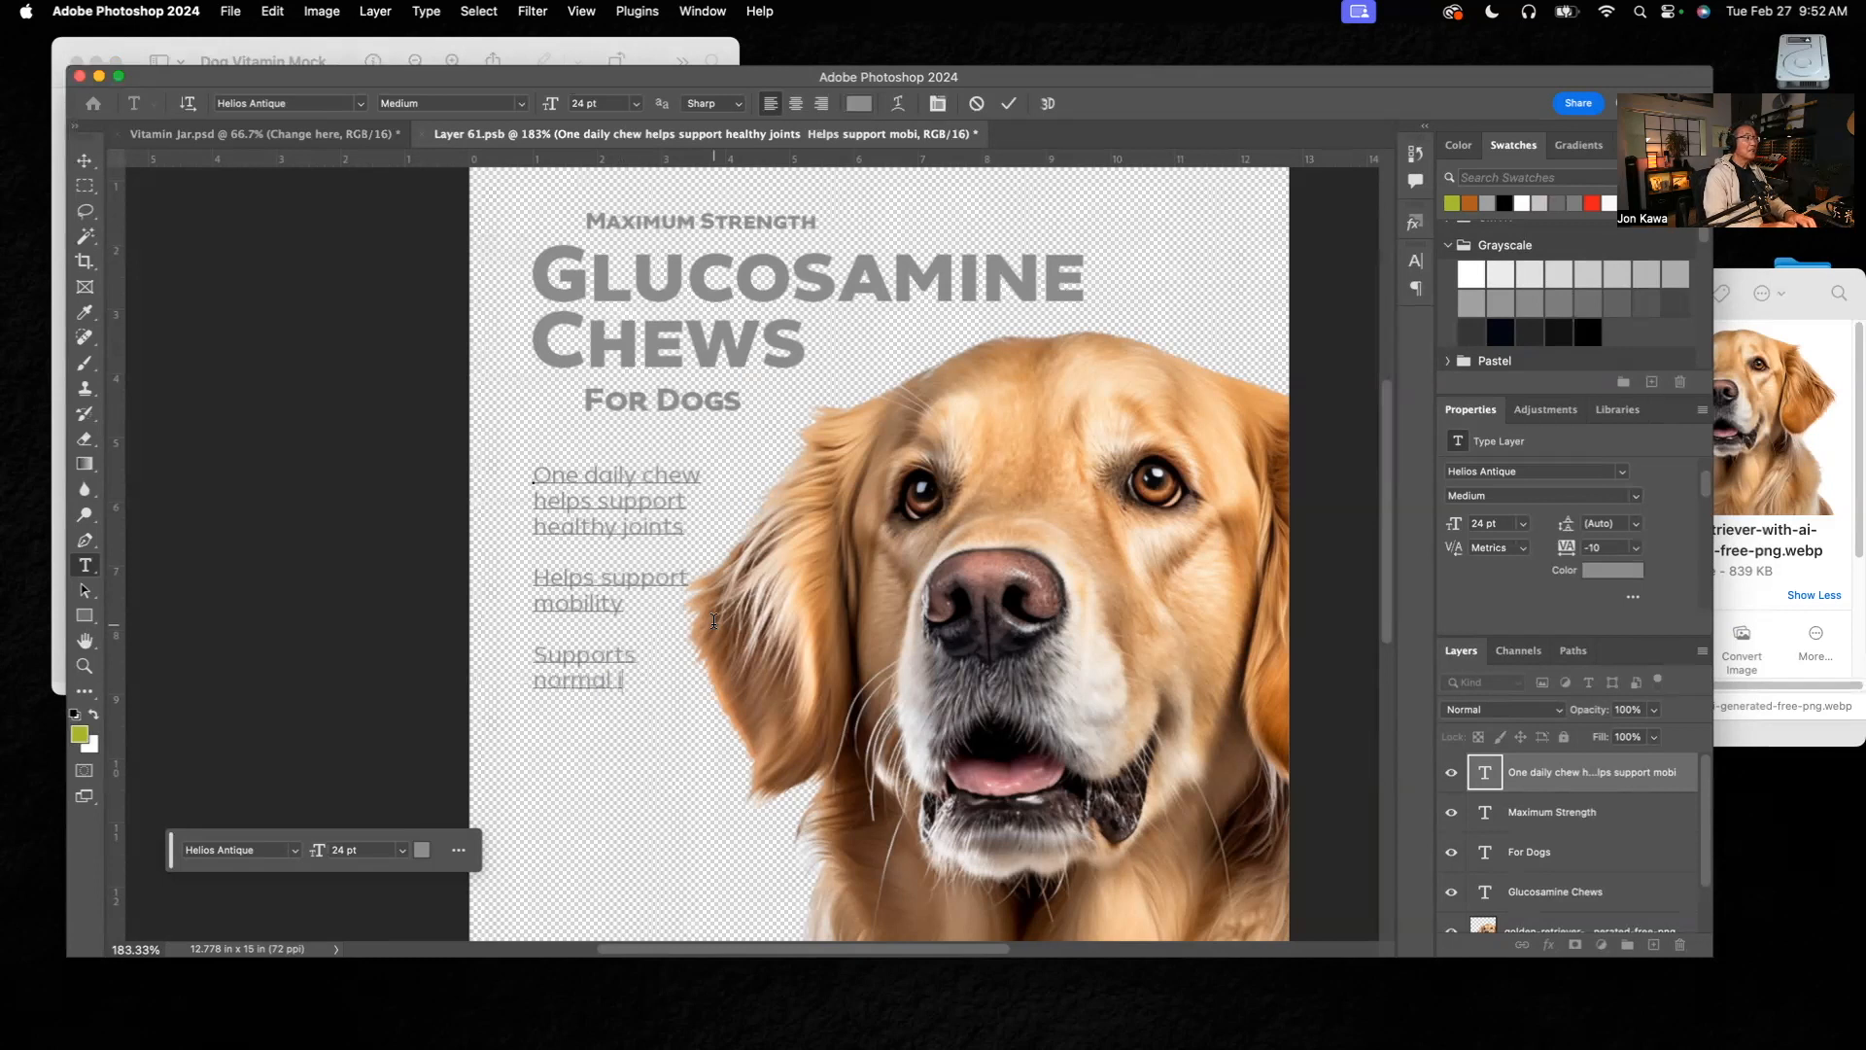
pyautogui.write(' inflam-')
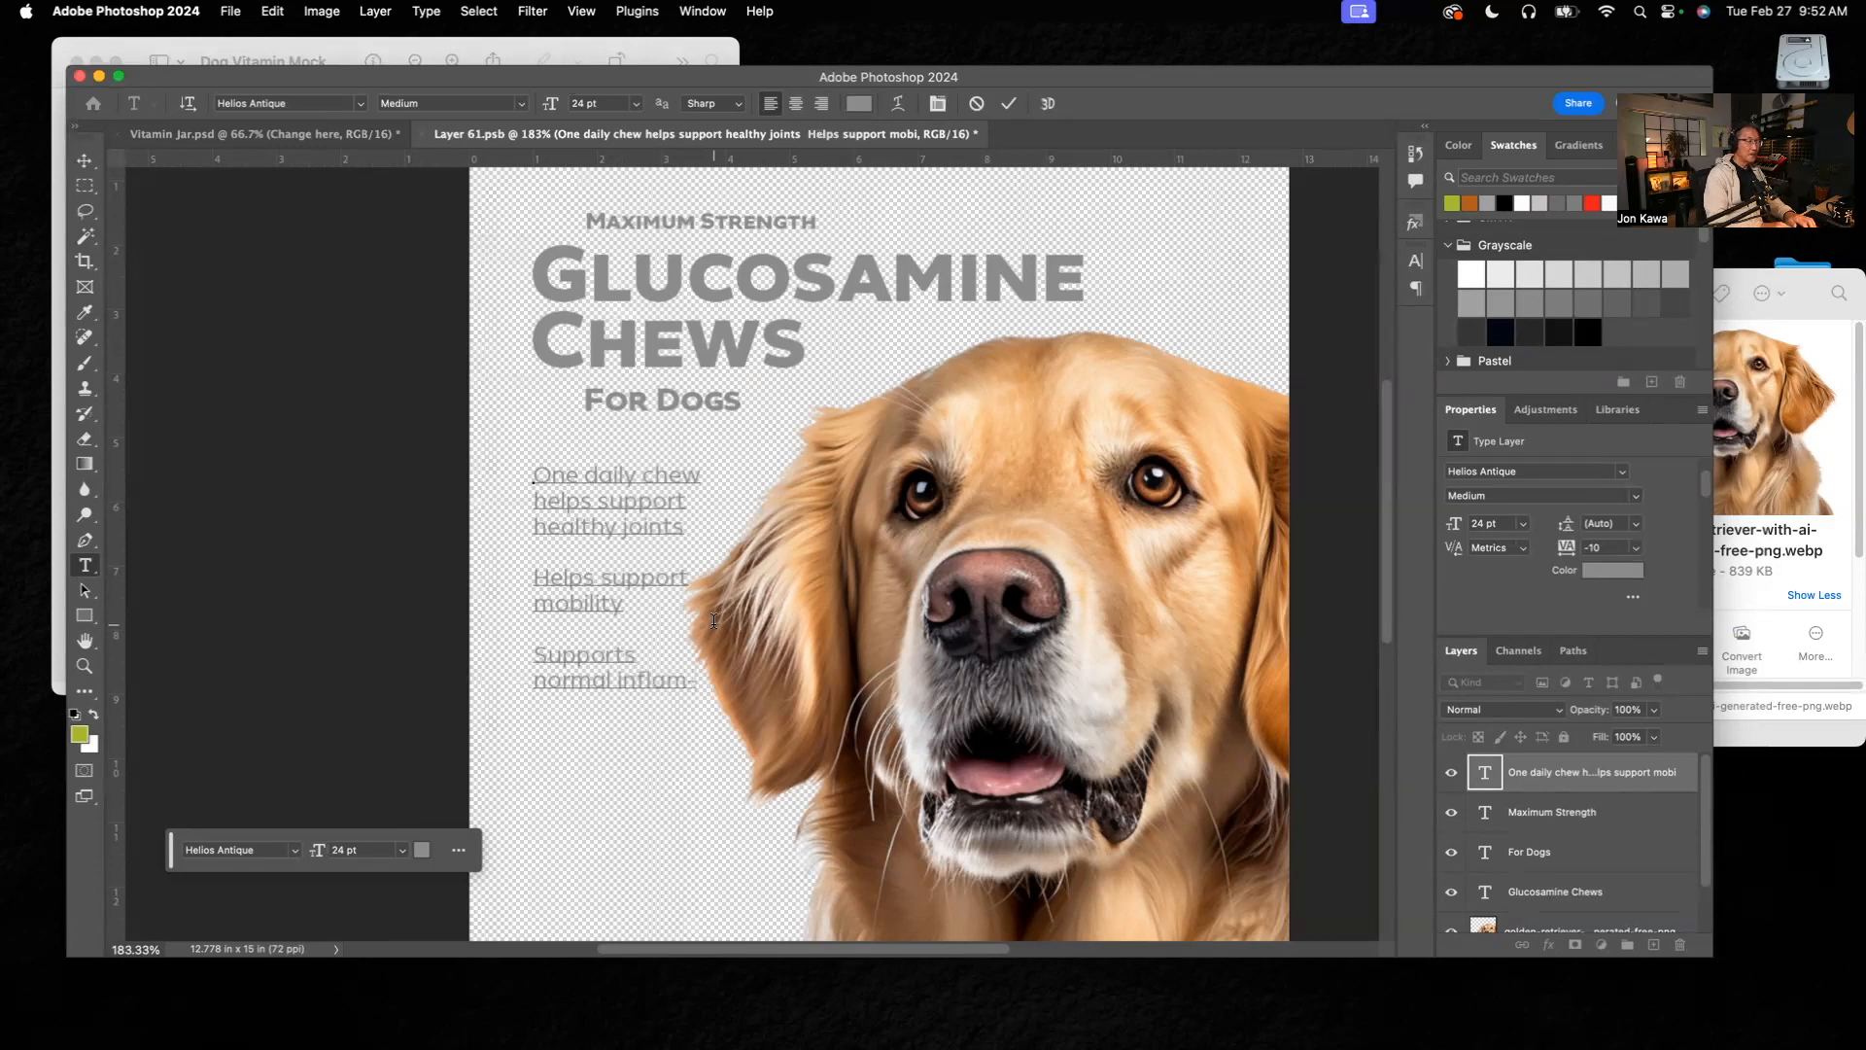
pyautogui.write('atory response')
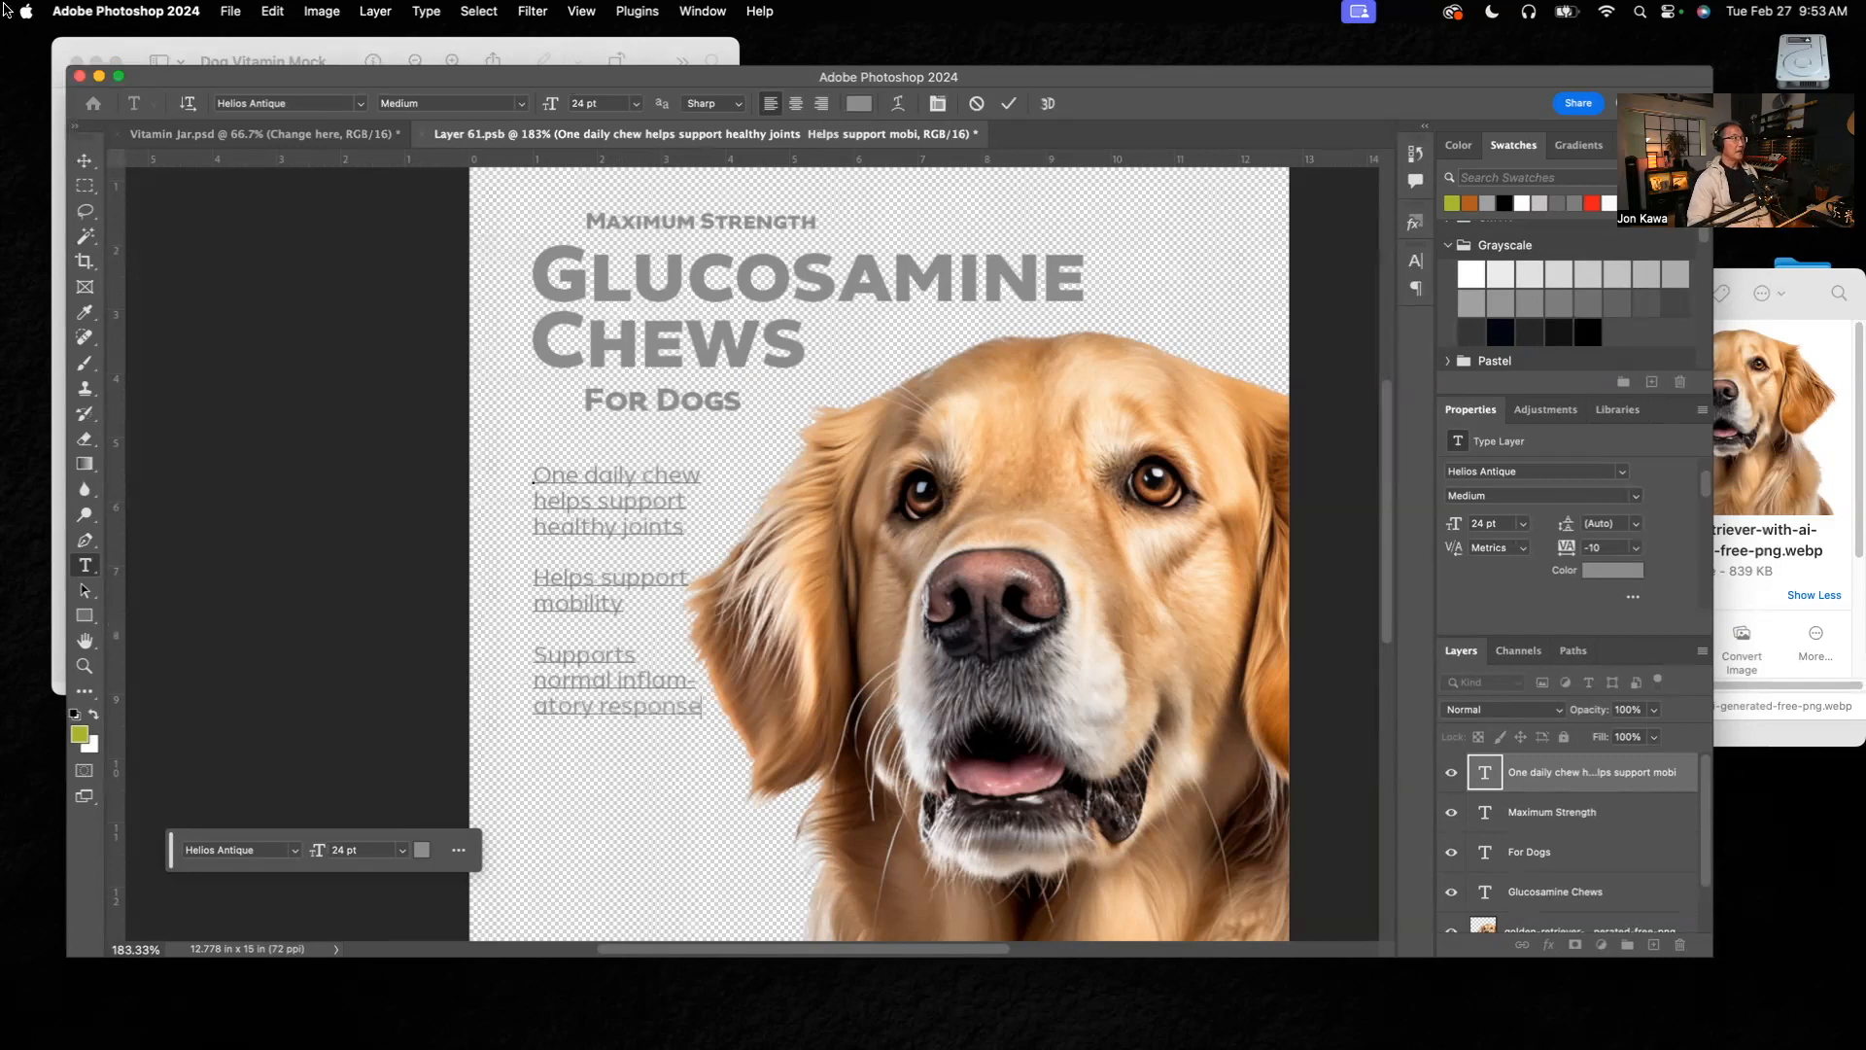
pyautogui.click(81, 161)
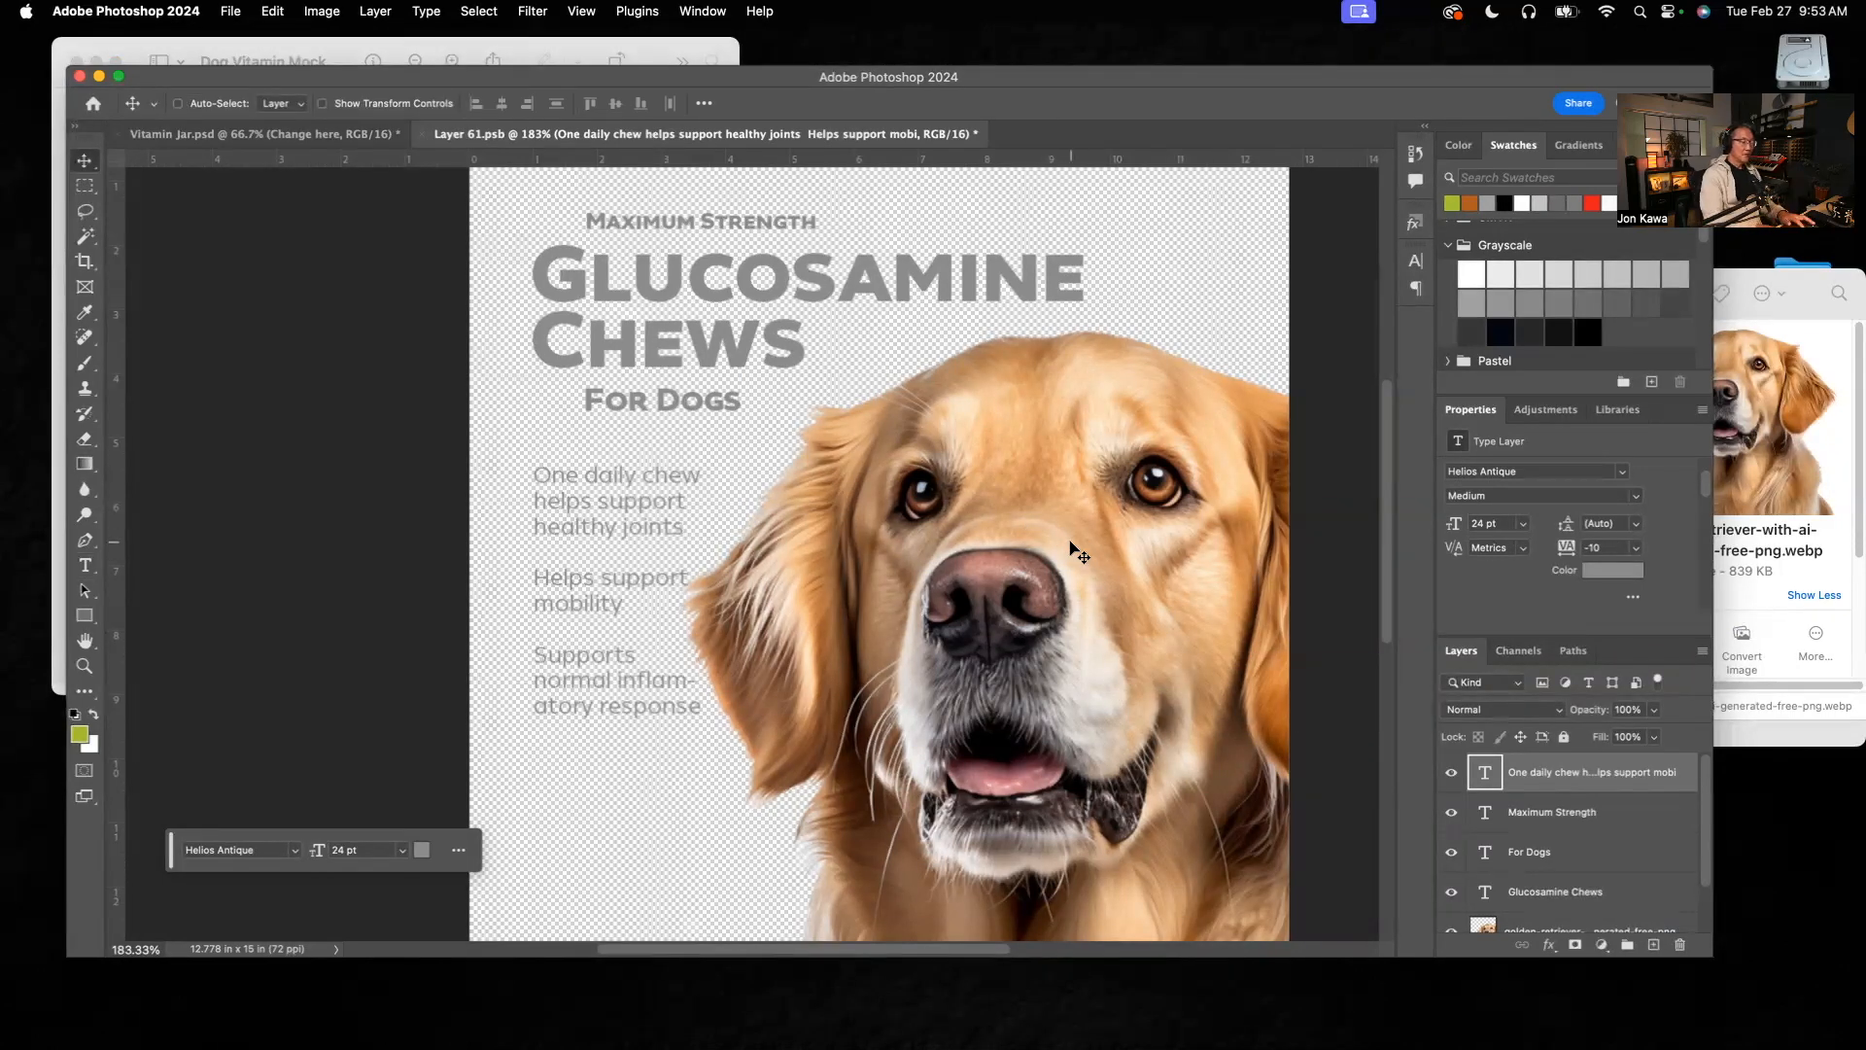
# Step: Move the golden retriever photo slightly right, away from the supporting text, to an X position of about 3.35 in
pyautogui.scroll(-3, 1021, 486)
pyautogui.click(927, 532)
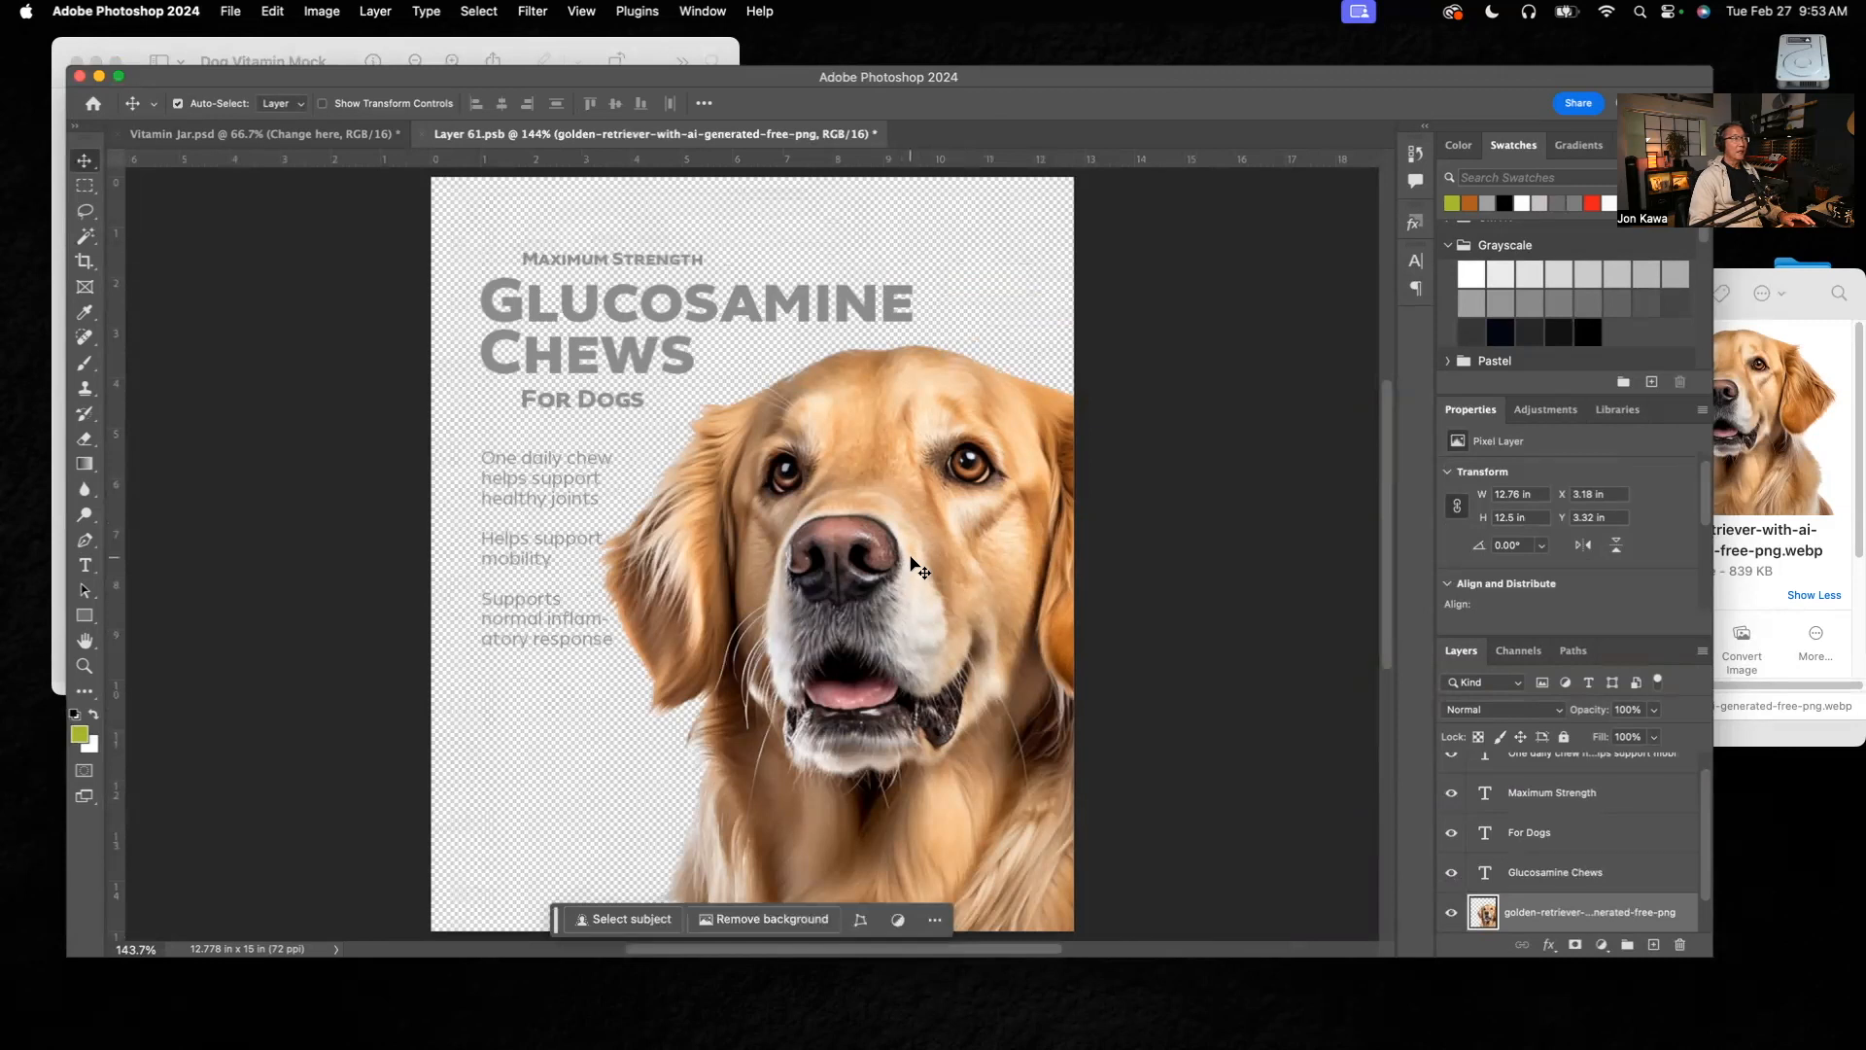
pyautogui.moveTo(910, 557); pyautogui.dragTo(918, 559)
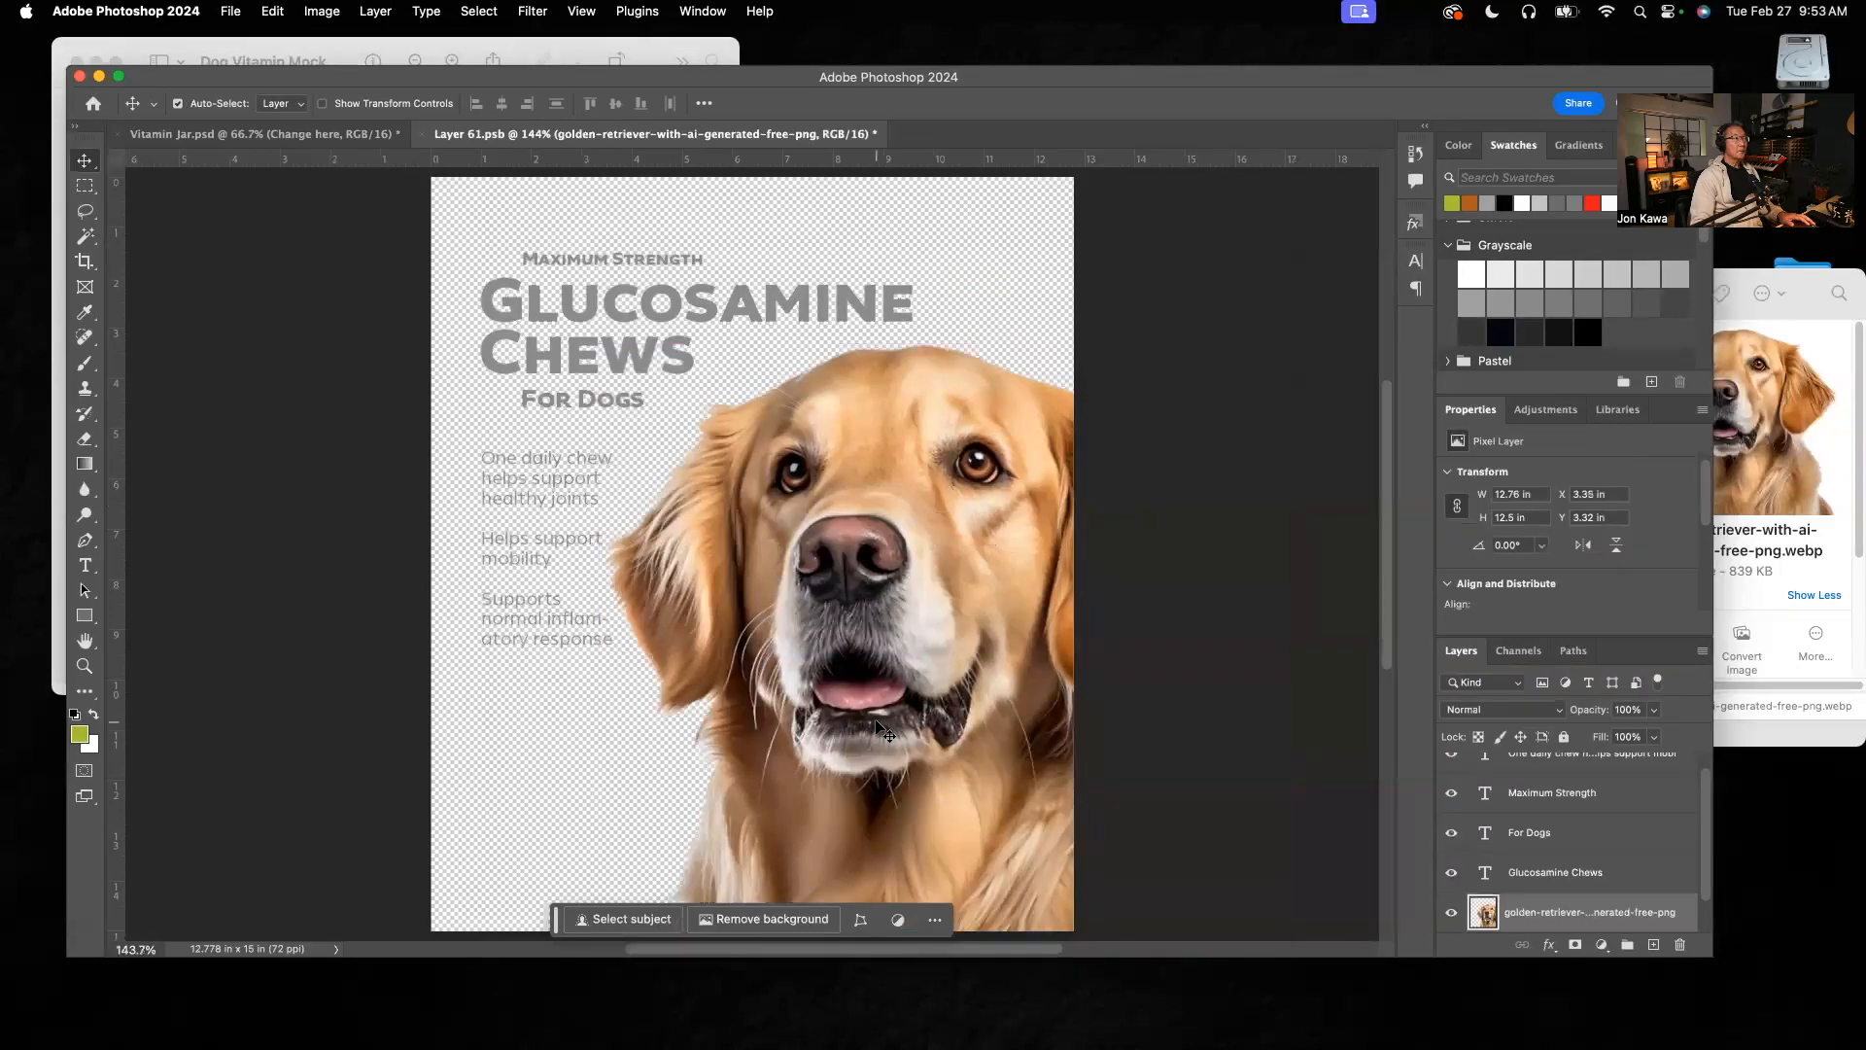
# Step: Place Logo.png from the Dog Vitamin Assets folder into the label, above the supporting text layer
pyautogui.click(1797, 280)
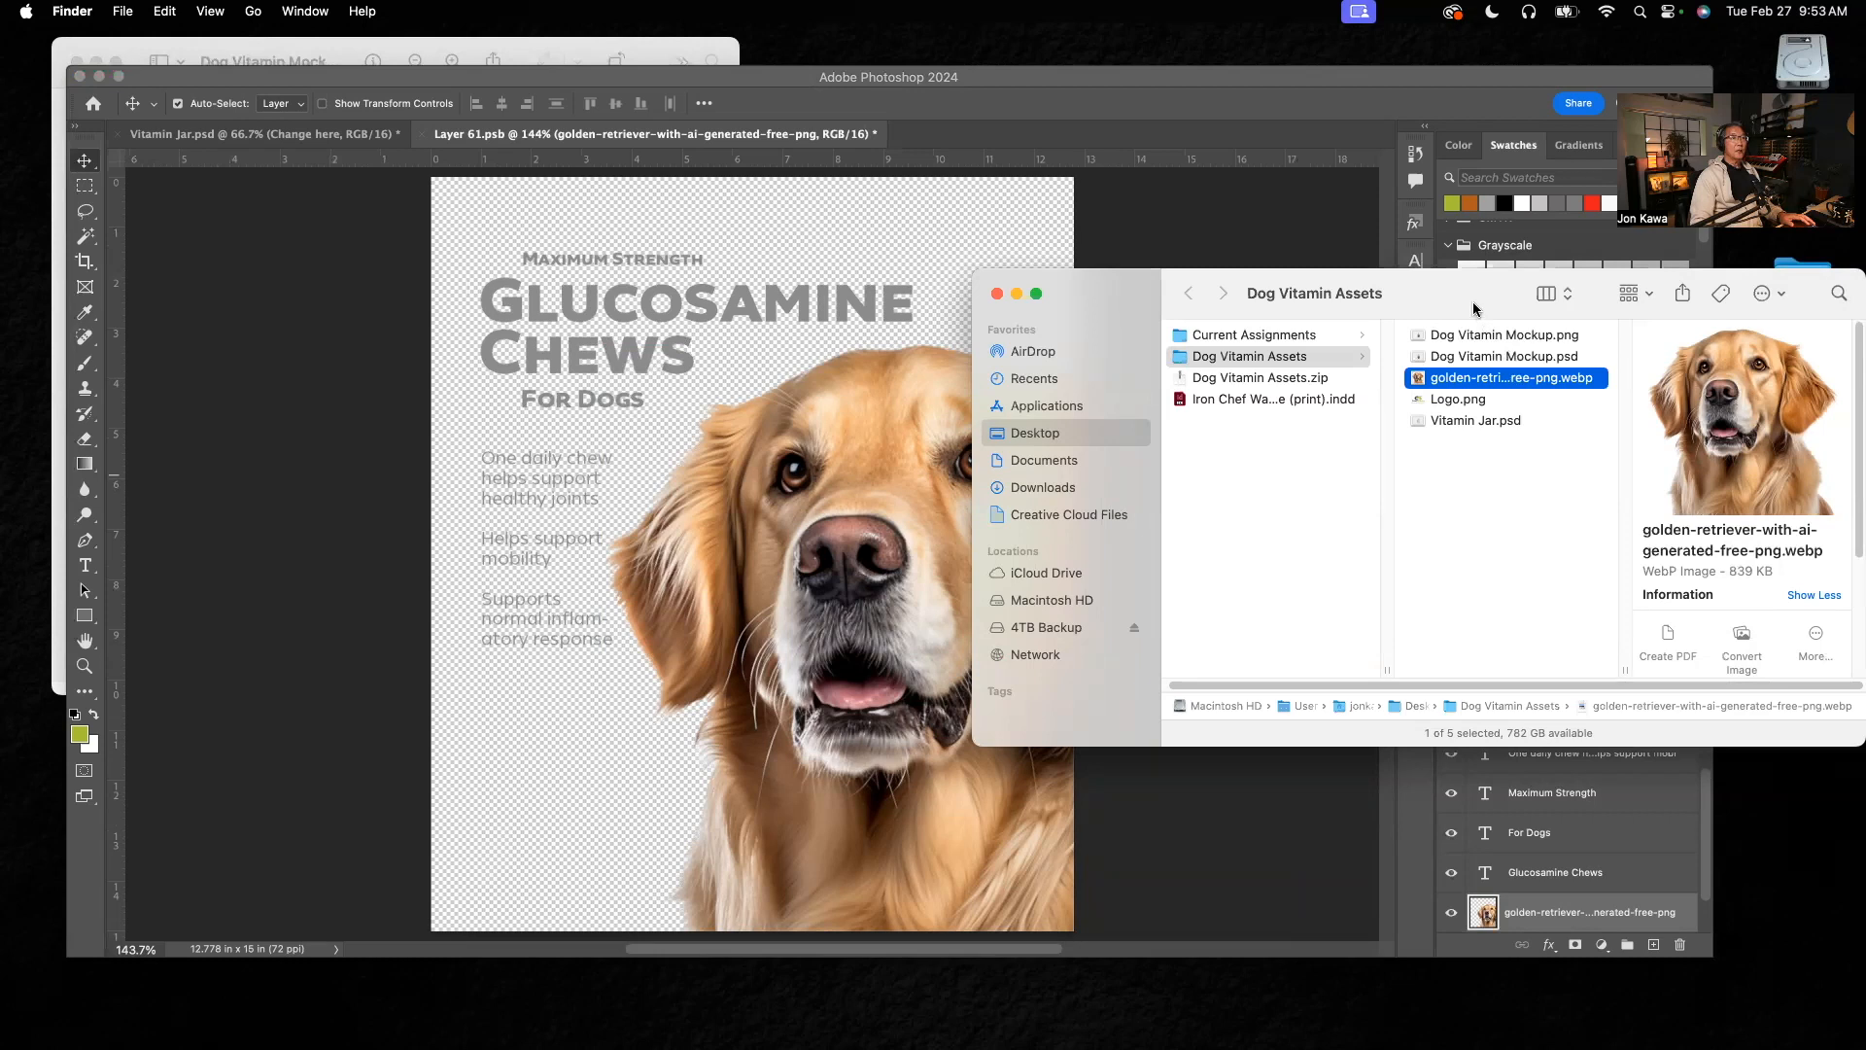
pyautogui.moveTo(1476, 309); pyautogui.dragTo(1473, 163)
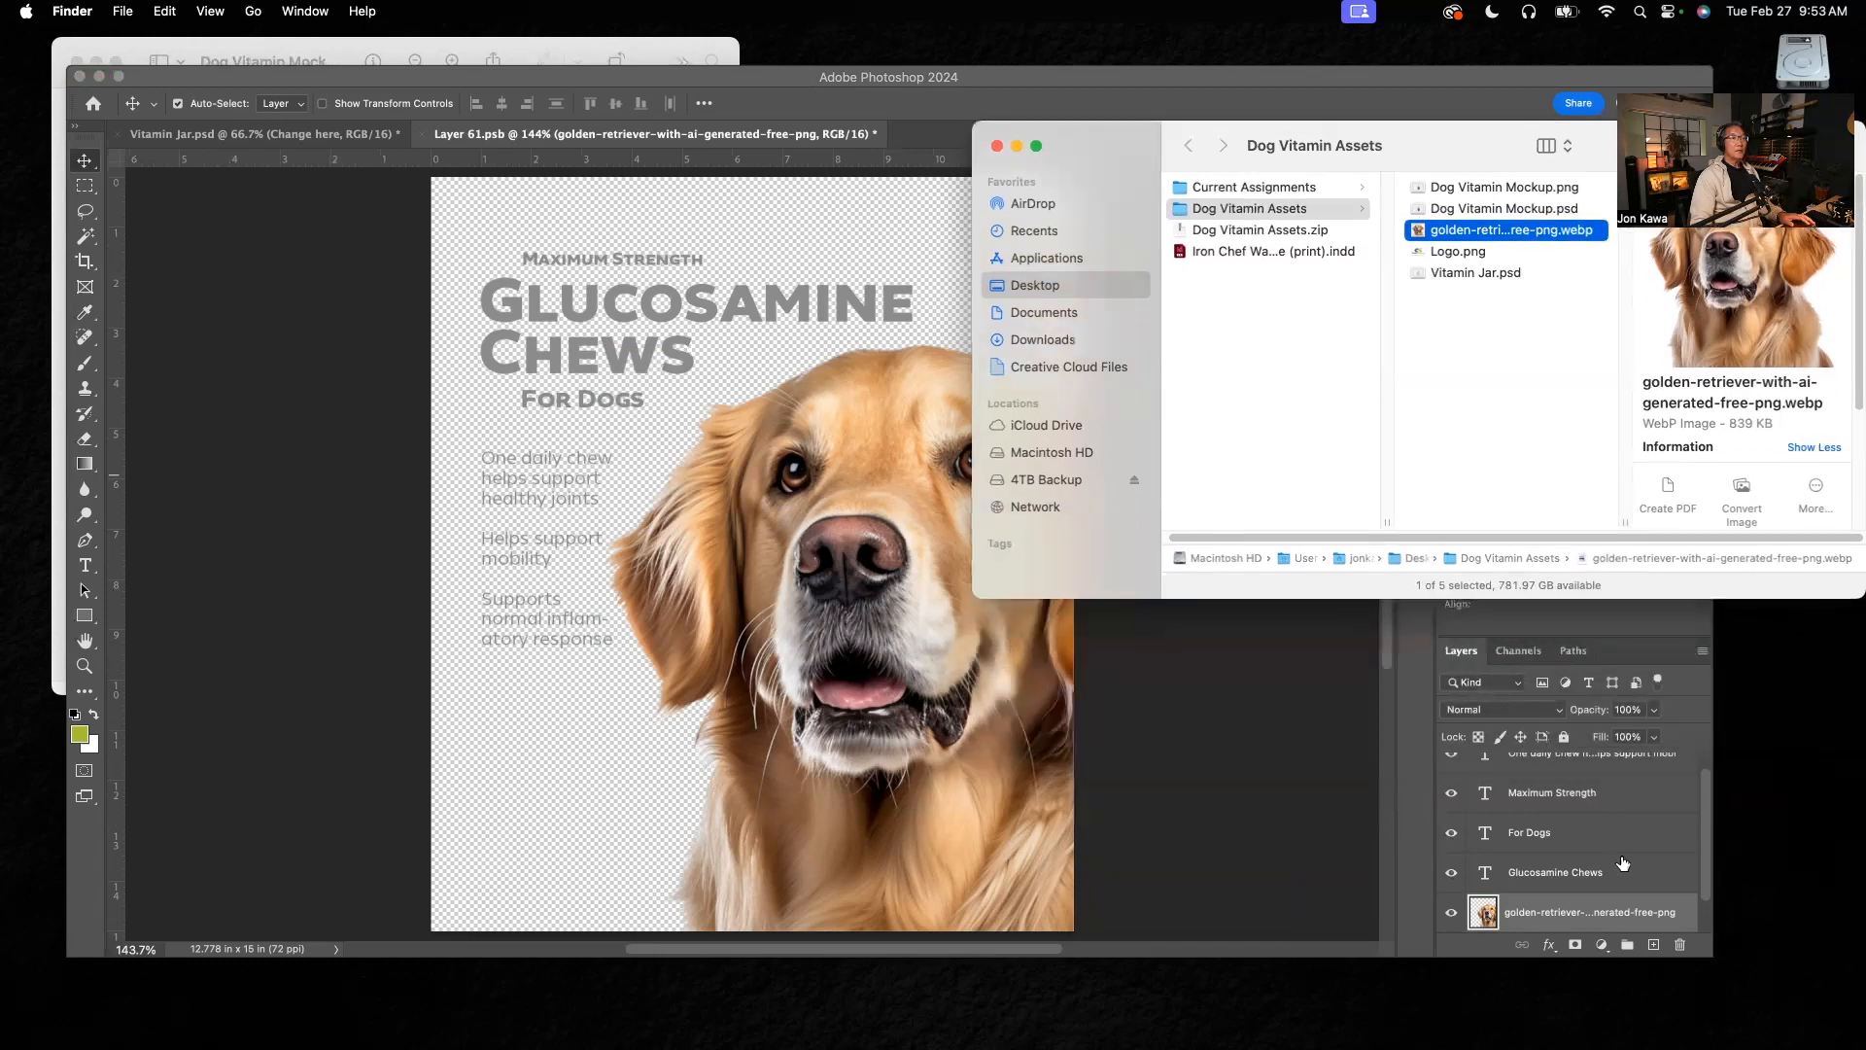
pyautogui.moveTo(1706, 846); pyautogui.dragTo(1701, 815)
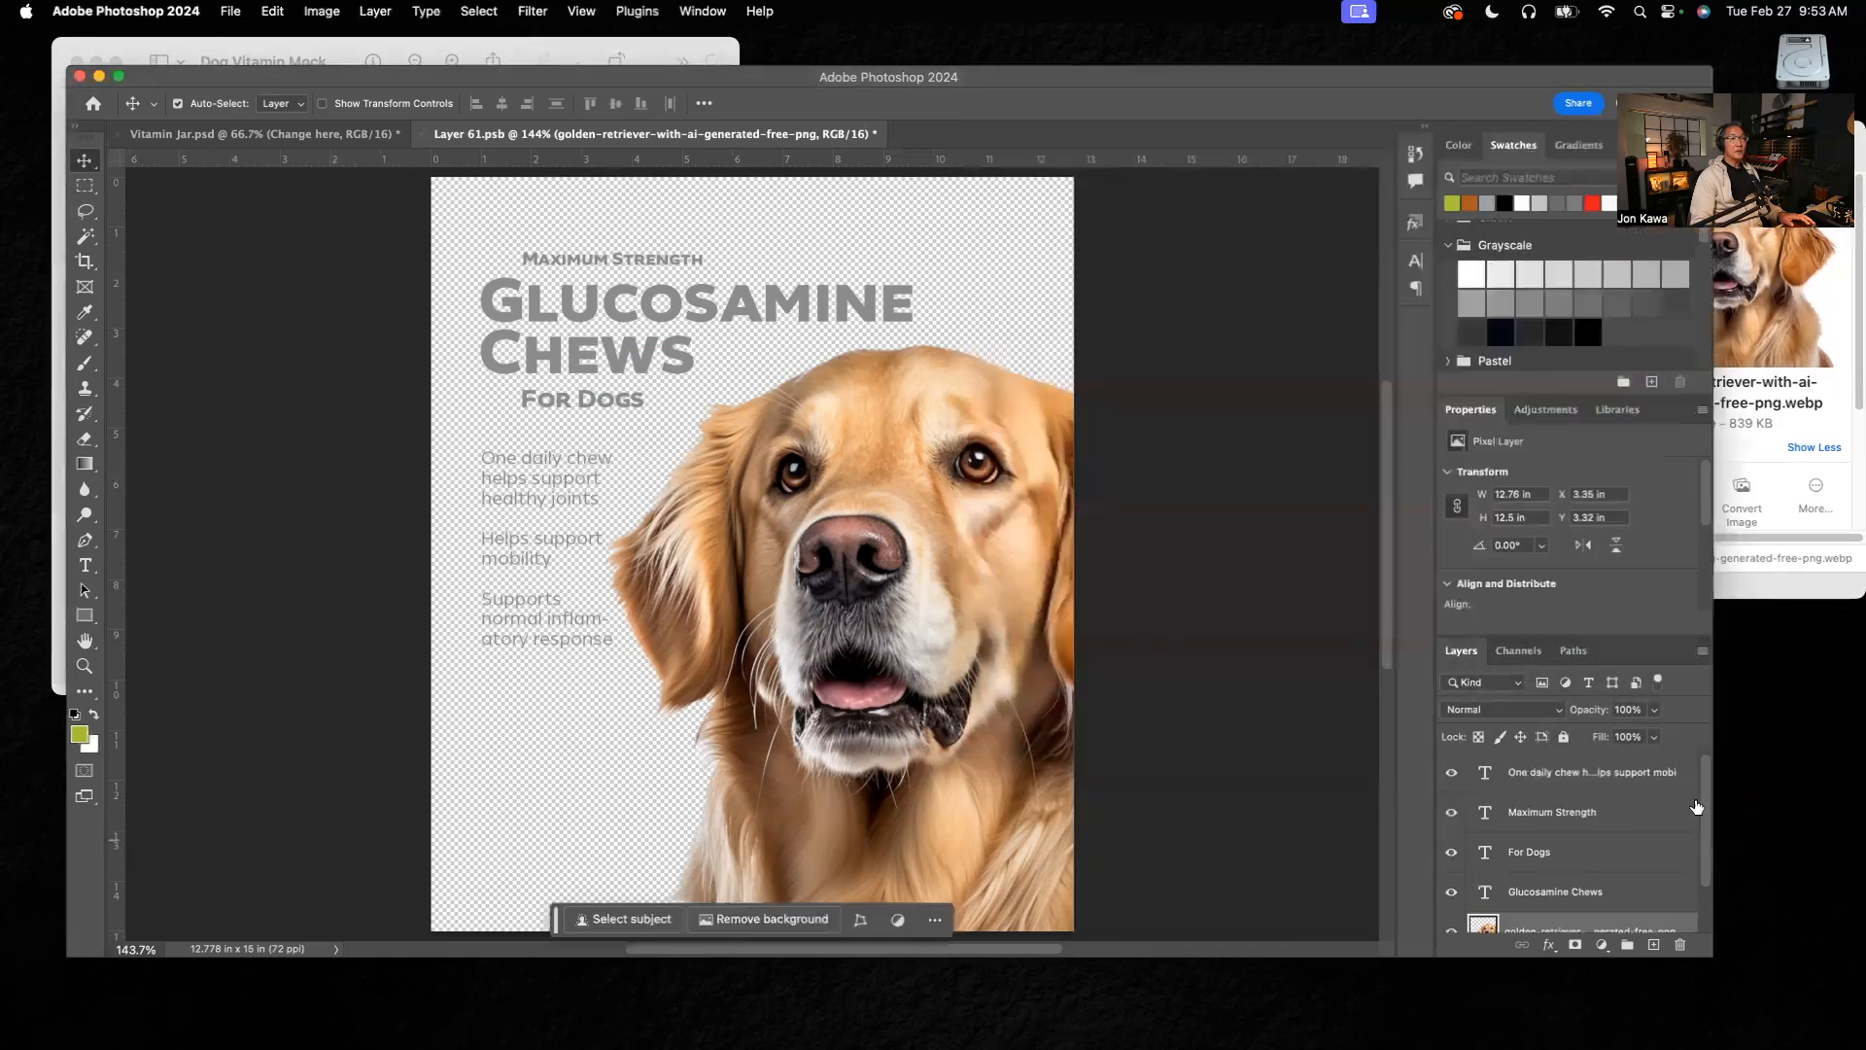
pyautogui.click(1548, 779)
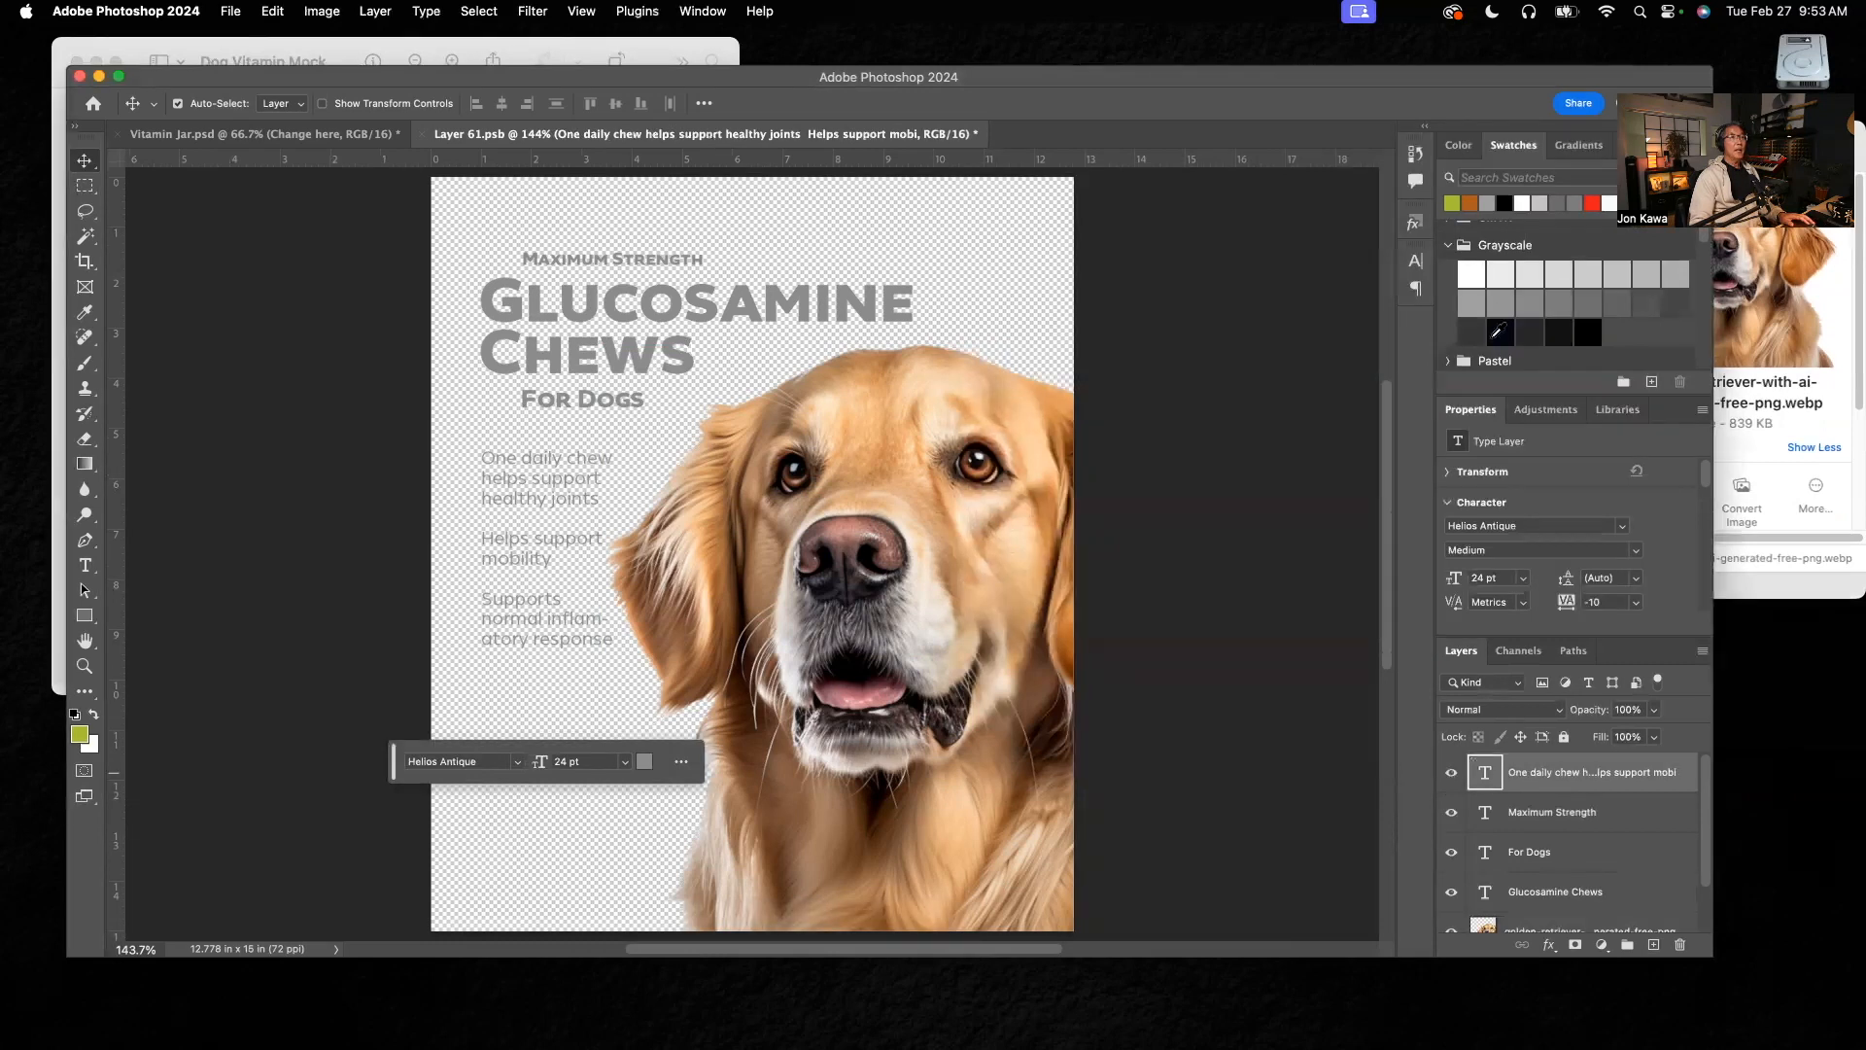
pyautogui.click(1754, 459)
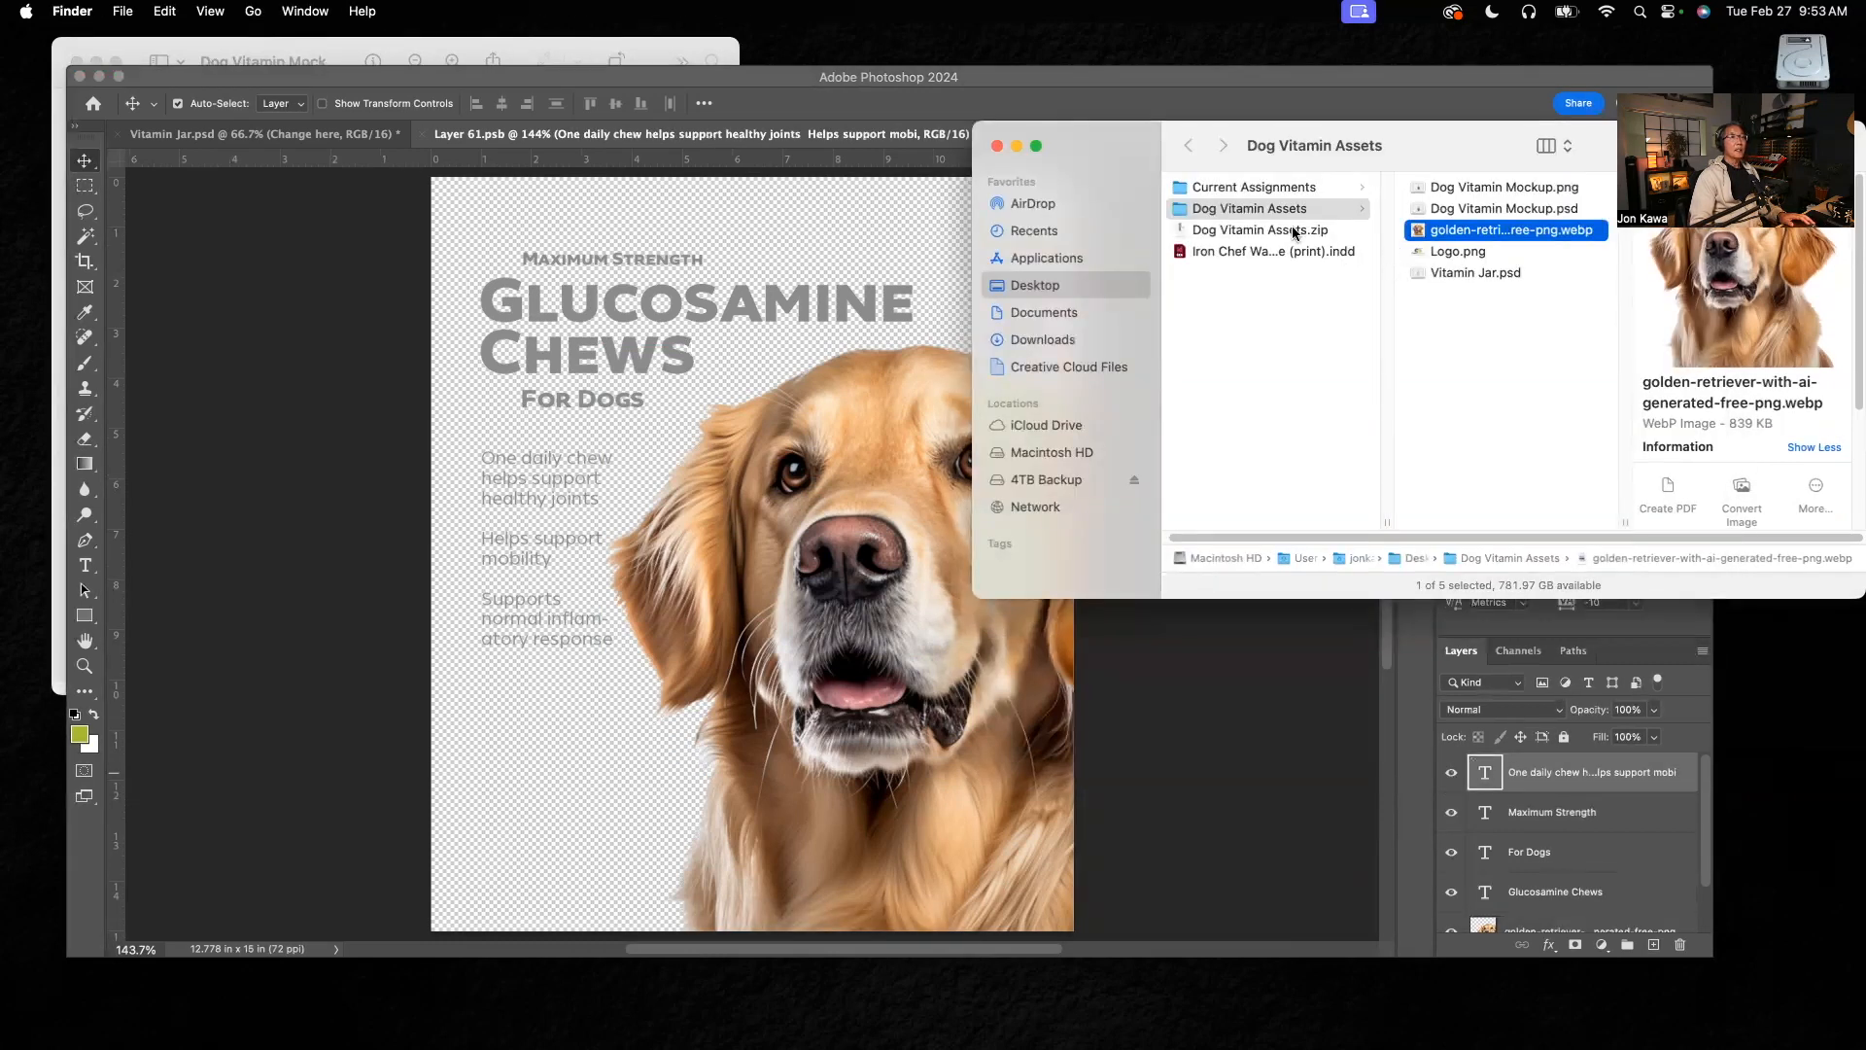
pyautogui.click(1419, 254)
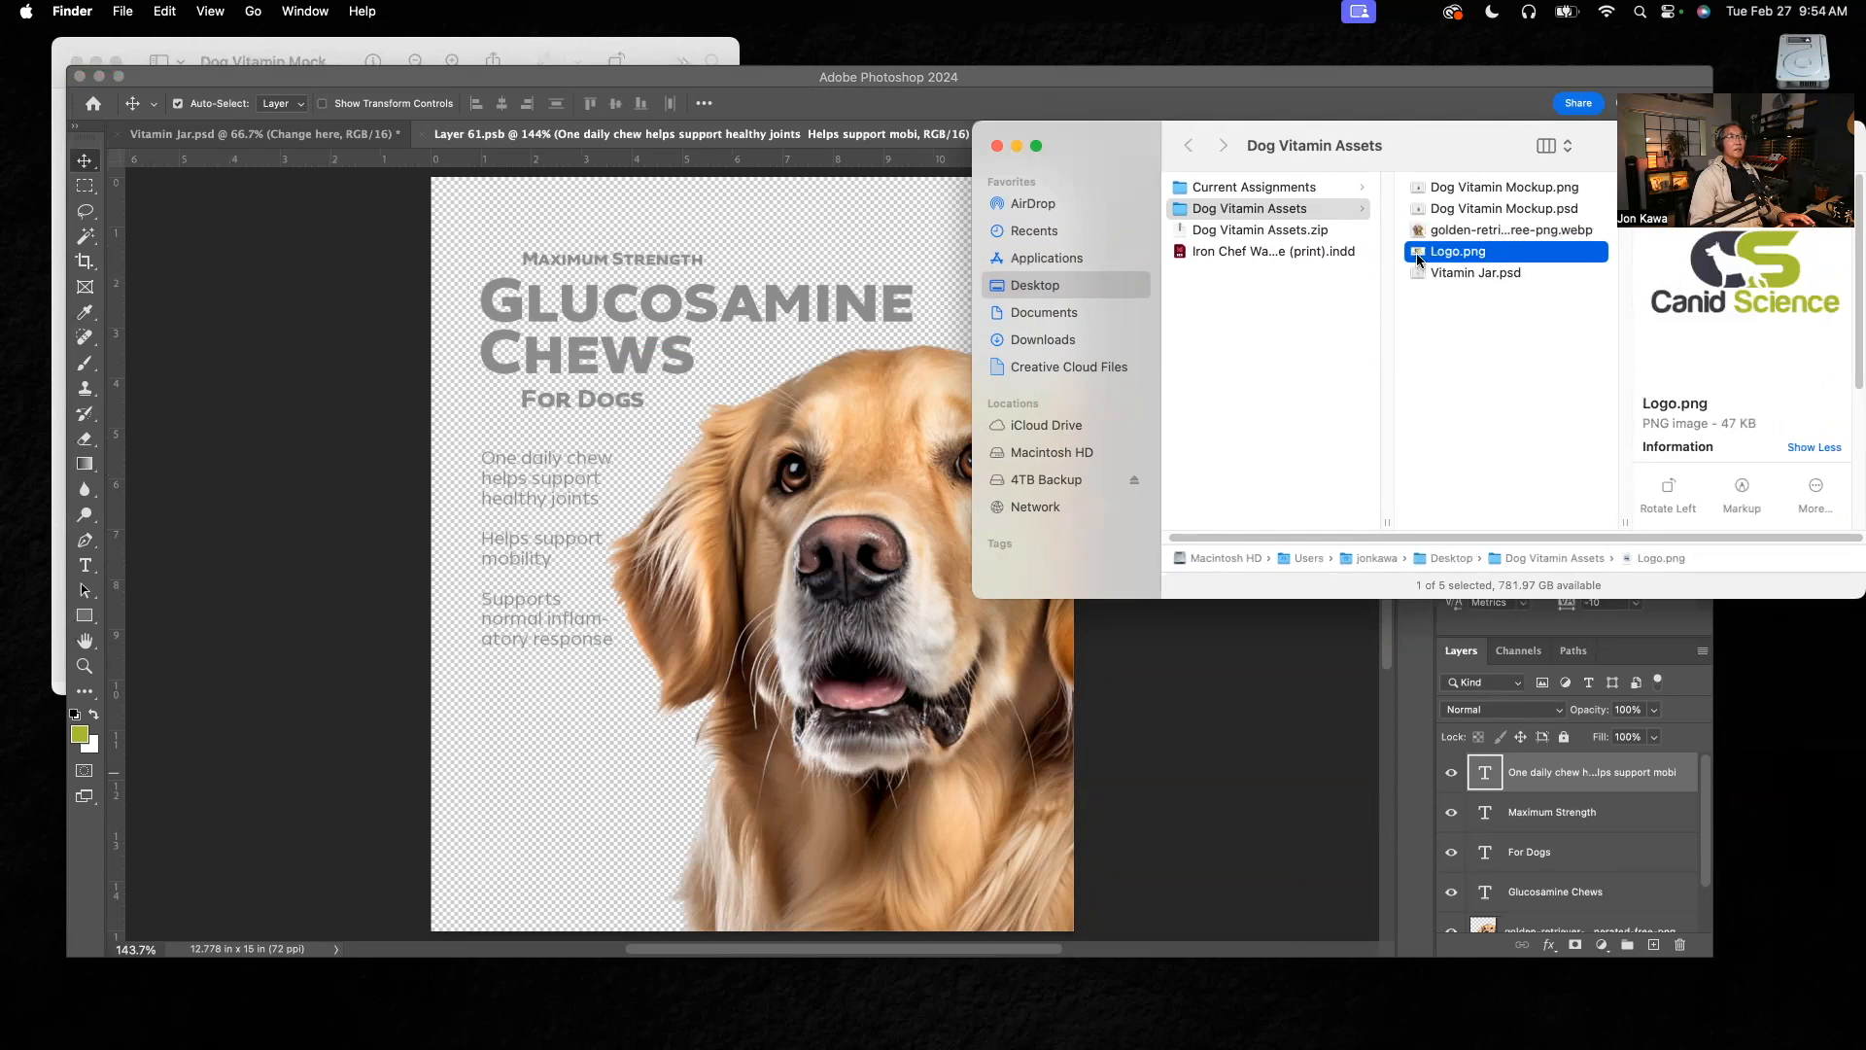
pyautogui.moveTo(1419, 255); pyautogui.dragTo(505, 748)
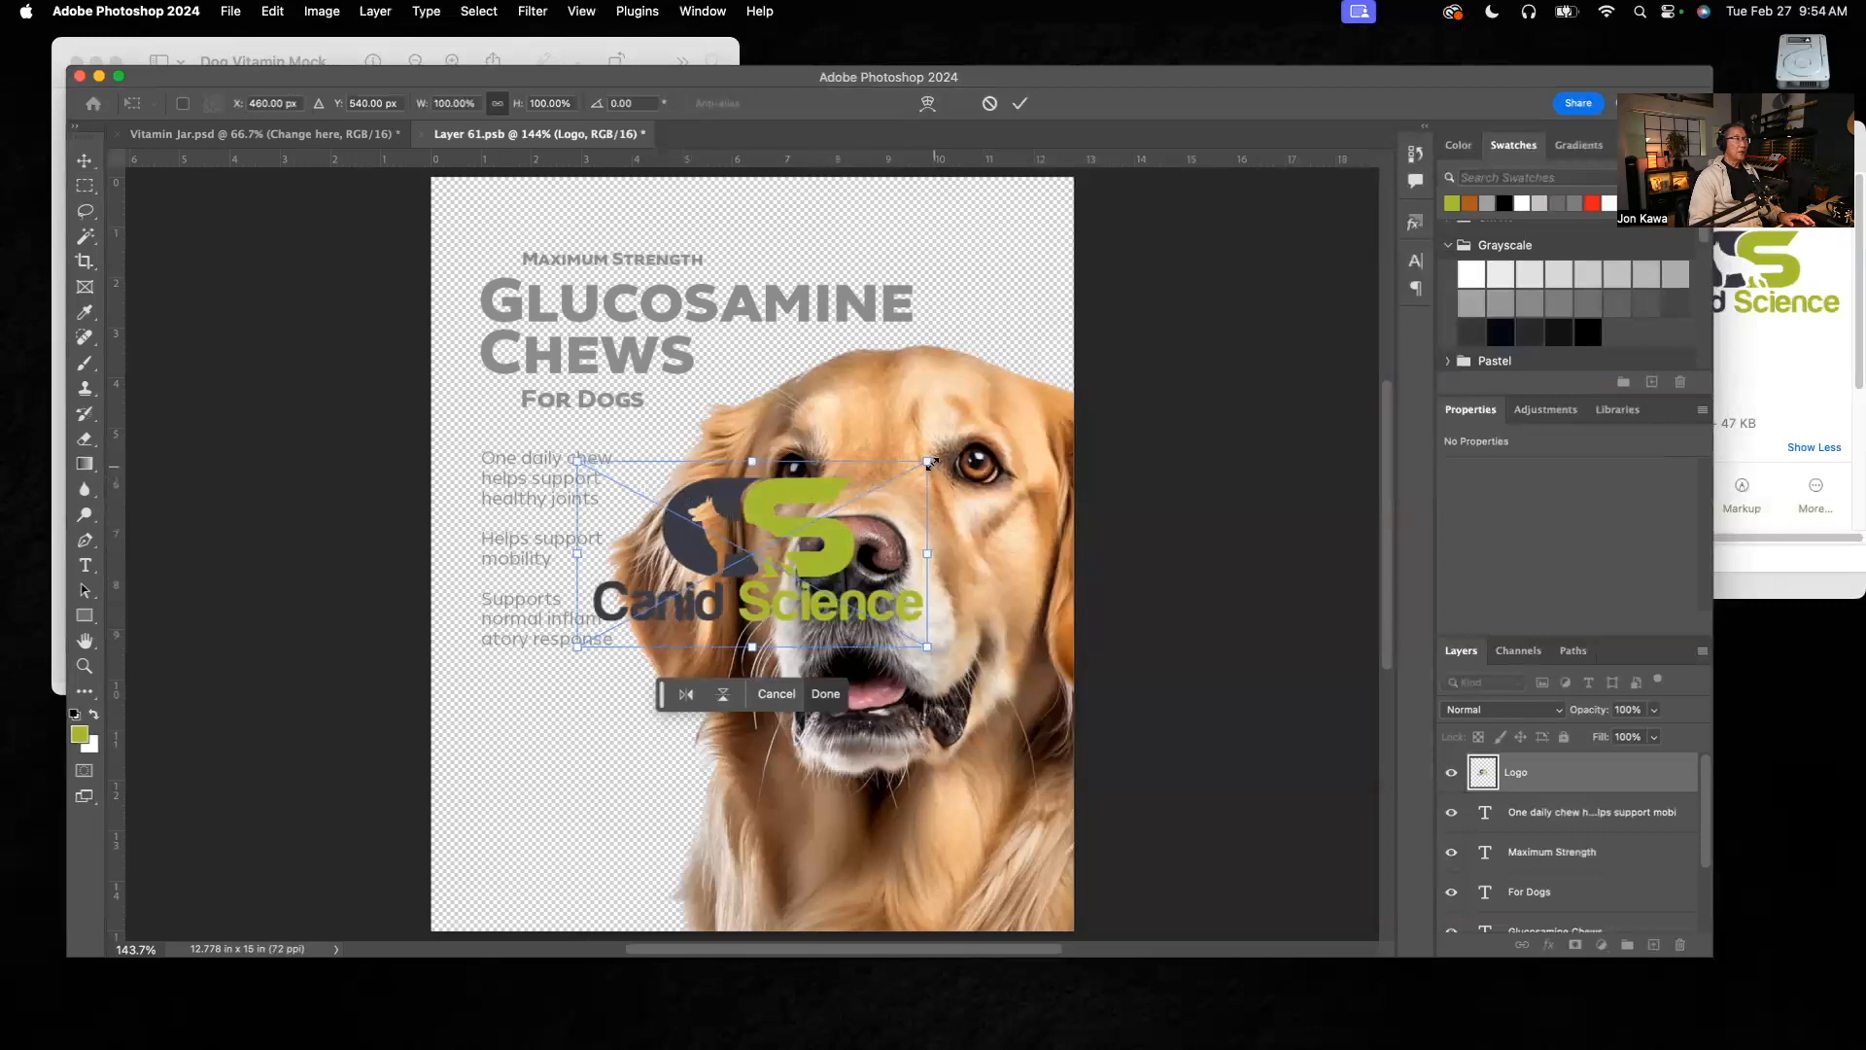
# Step: Scale the logo to about 38% and position it below the supporting text, aligned with its left edge, using the reference mockup as guide
pyautogui.moveTo(928, 460); pyautogui.dragTo(572, 723)
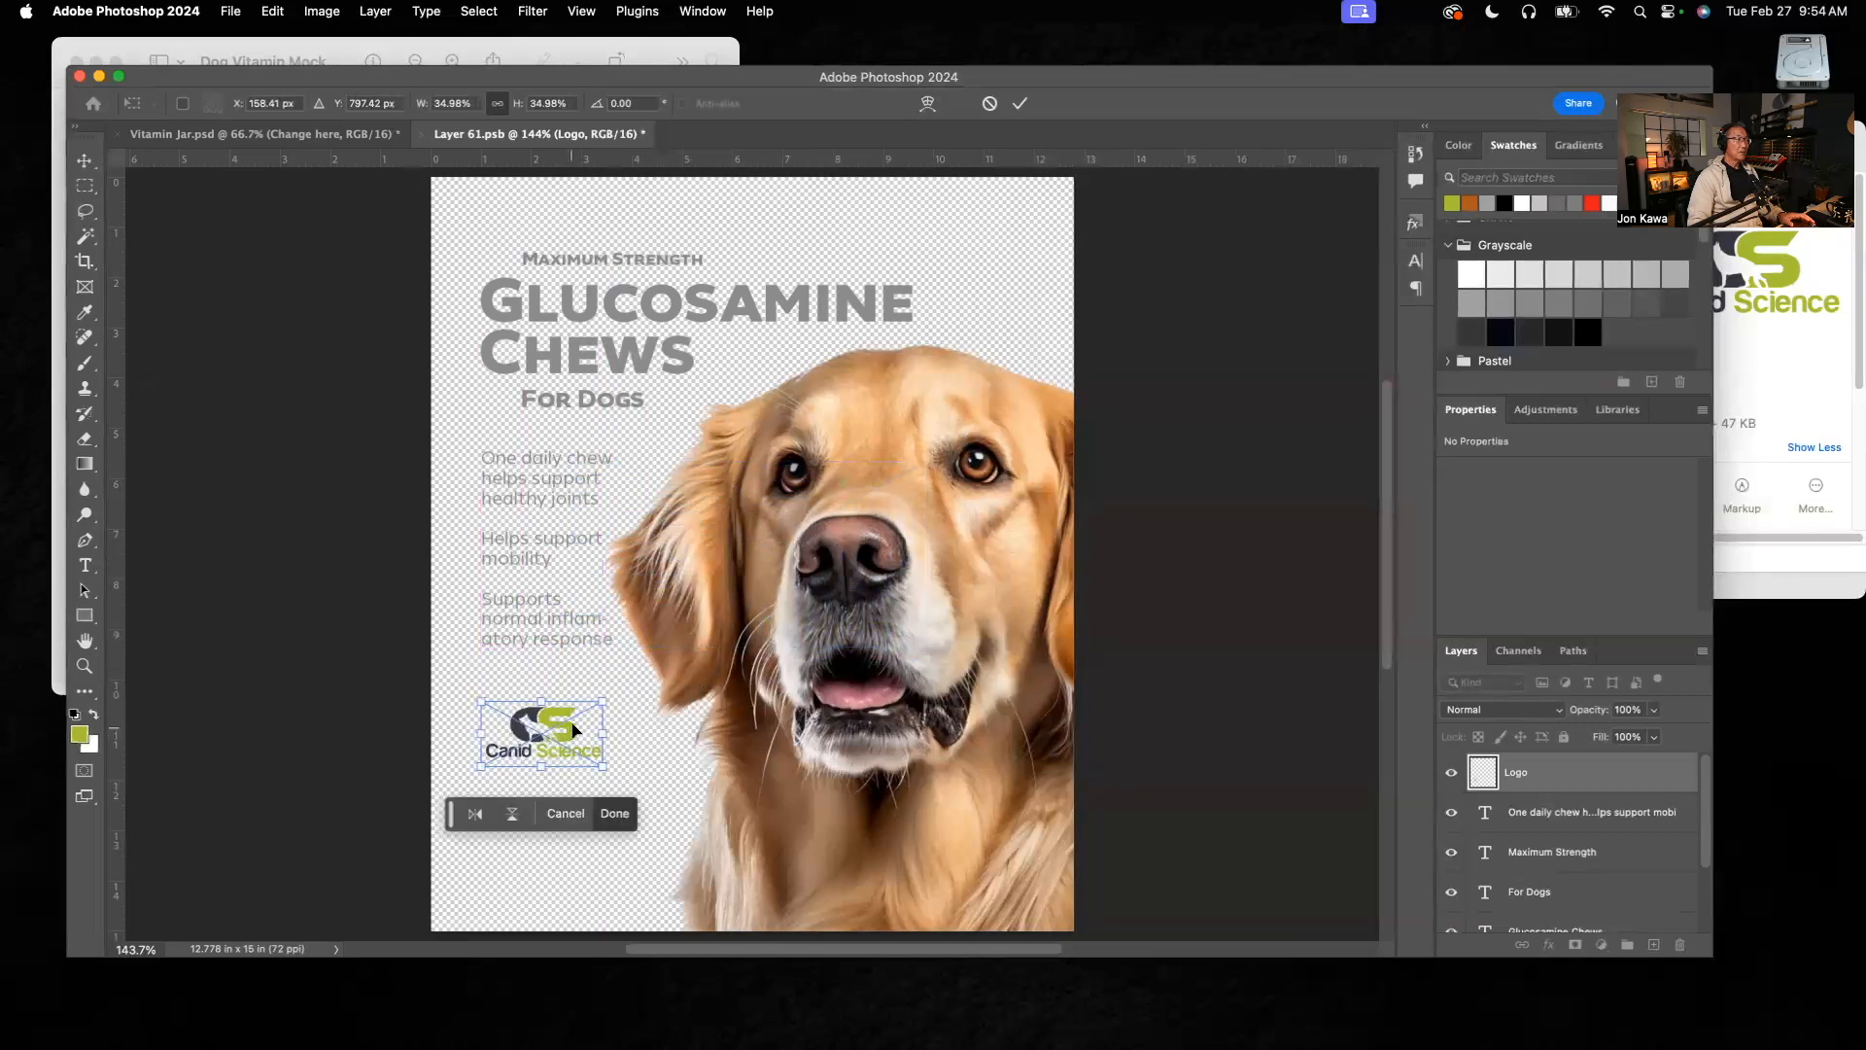
pyautogui.click(556, 46)
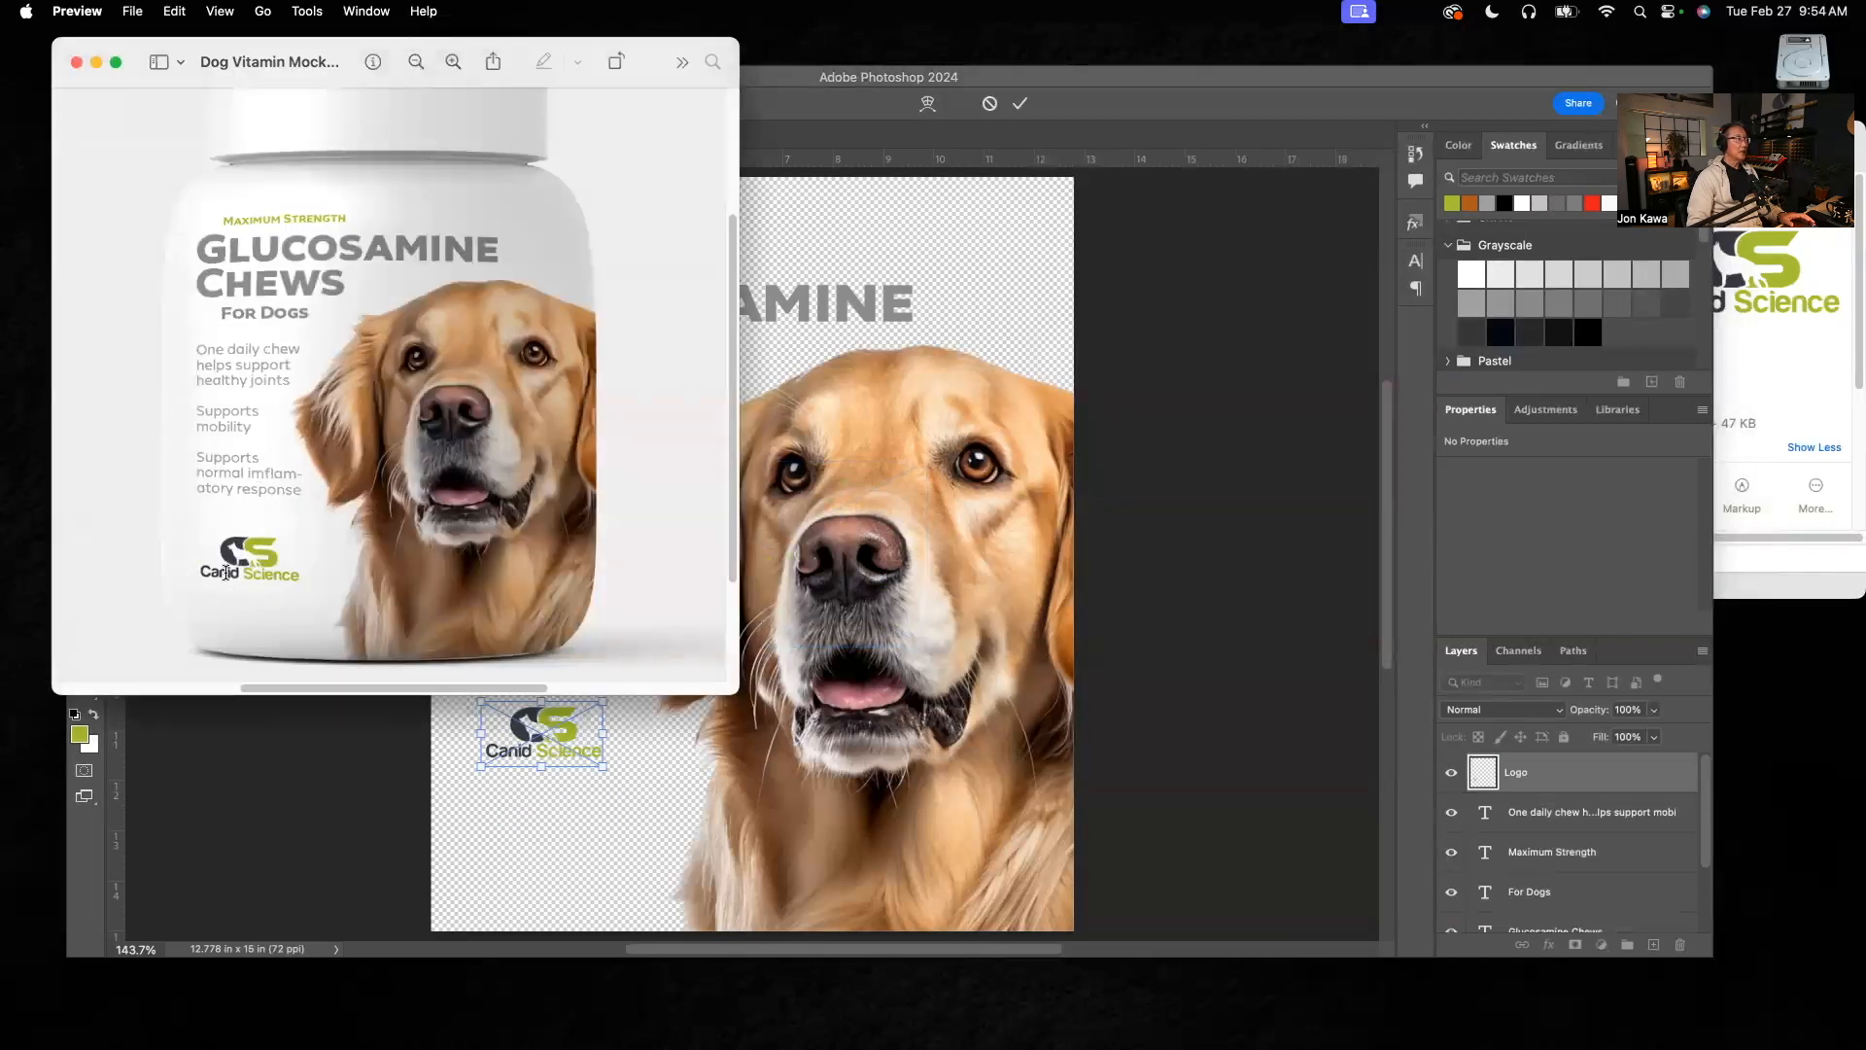
pyautogui.click(586, 821)
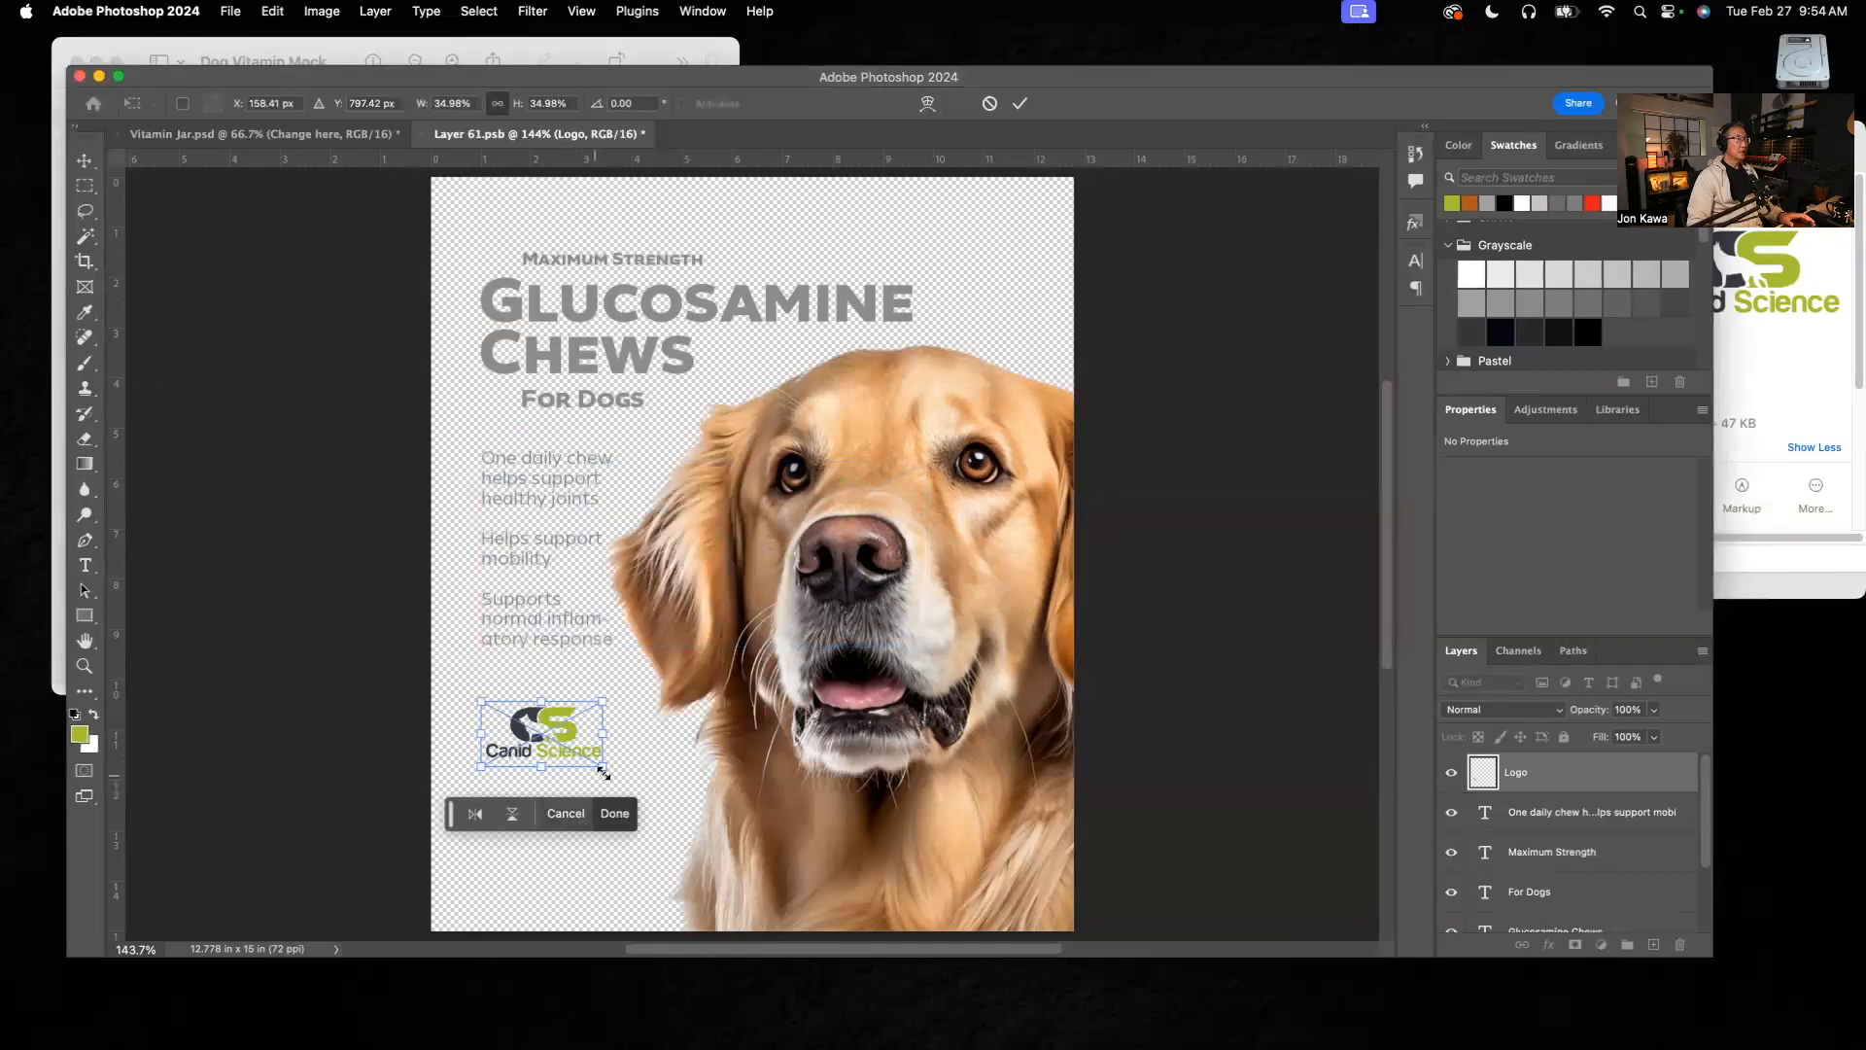
pyautogui.moveTo(604, 768); pyautogui.dragTo(614, 774)
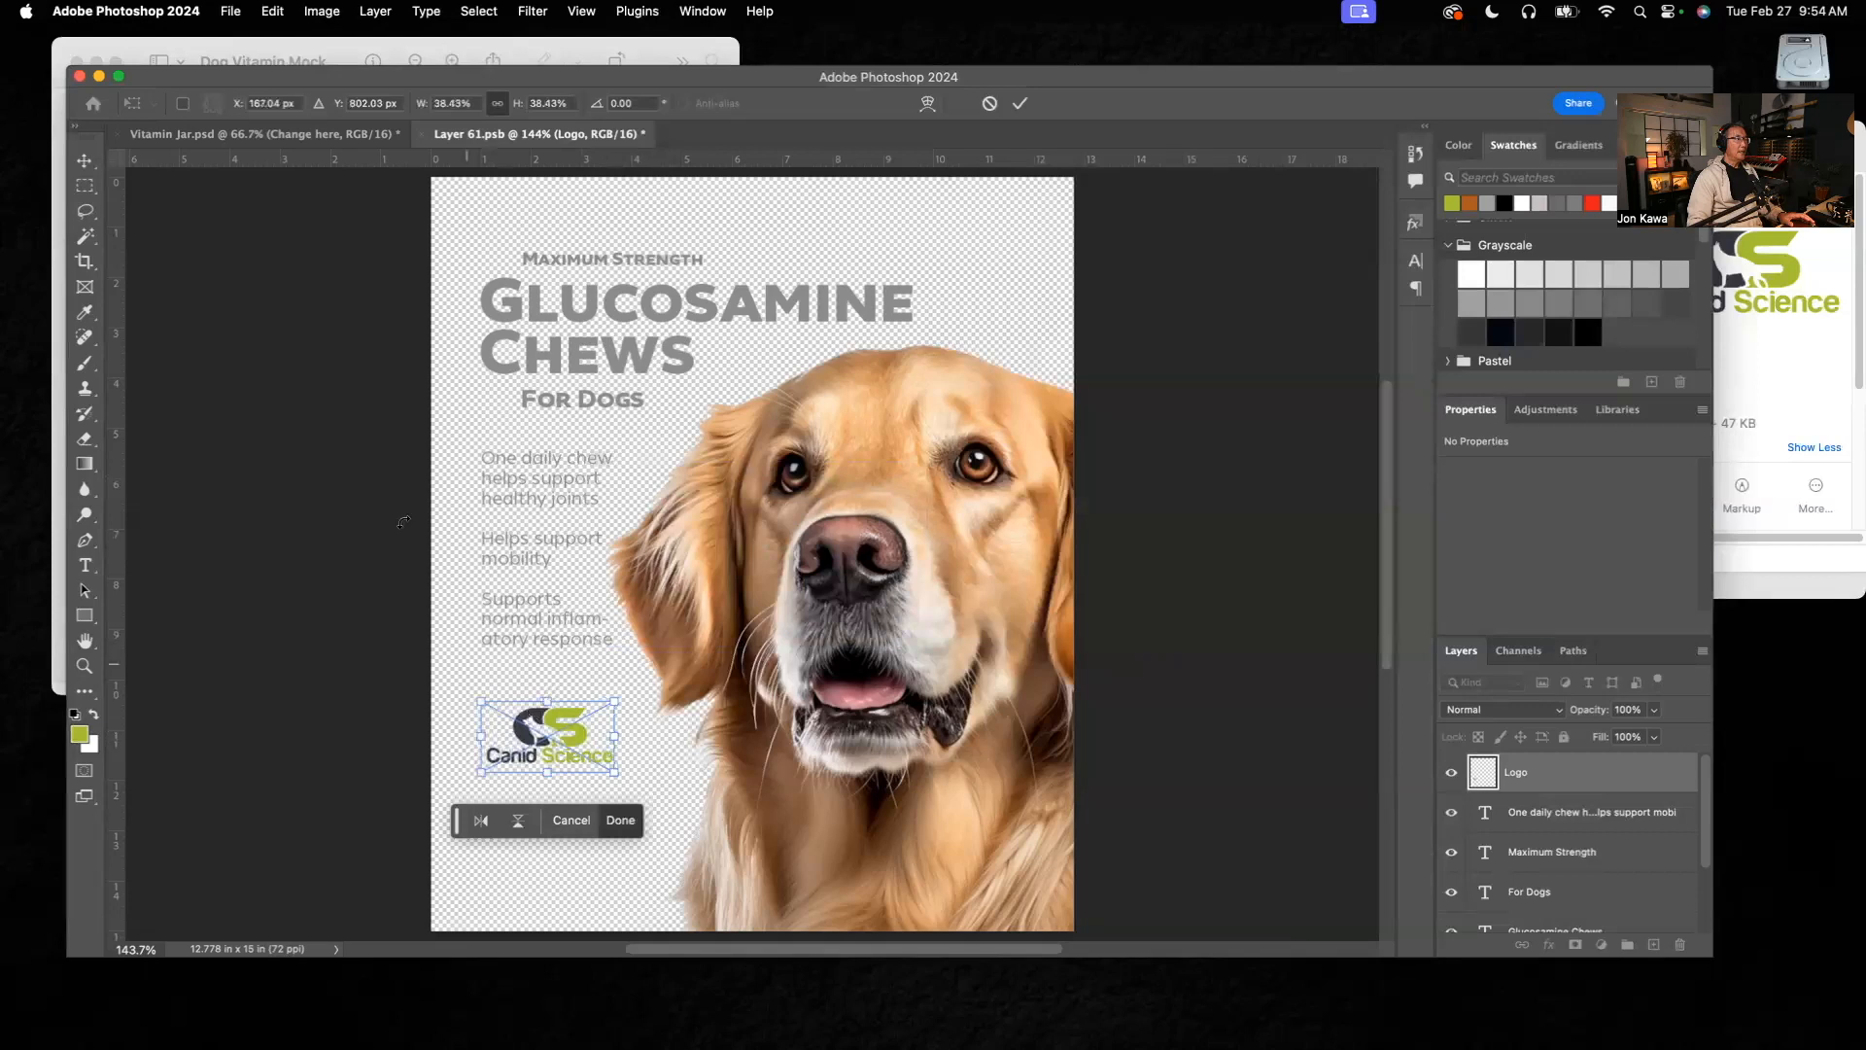
pyautogui.click(83, 164)
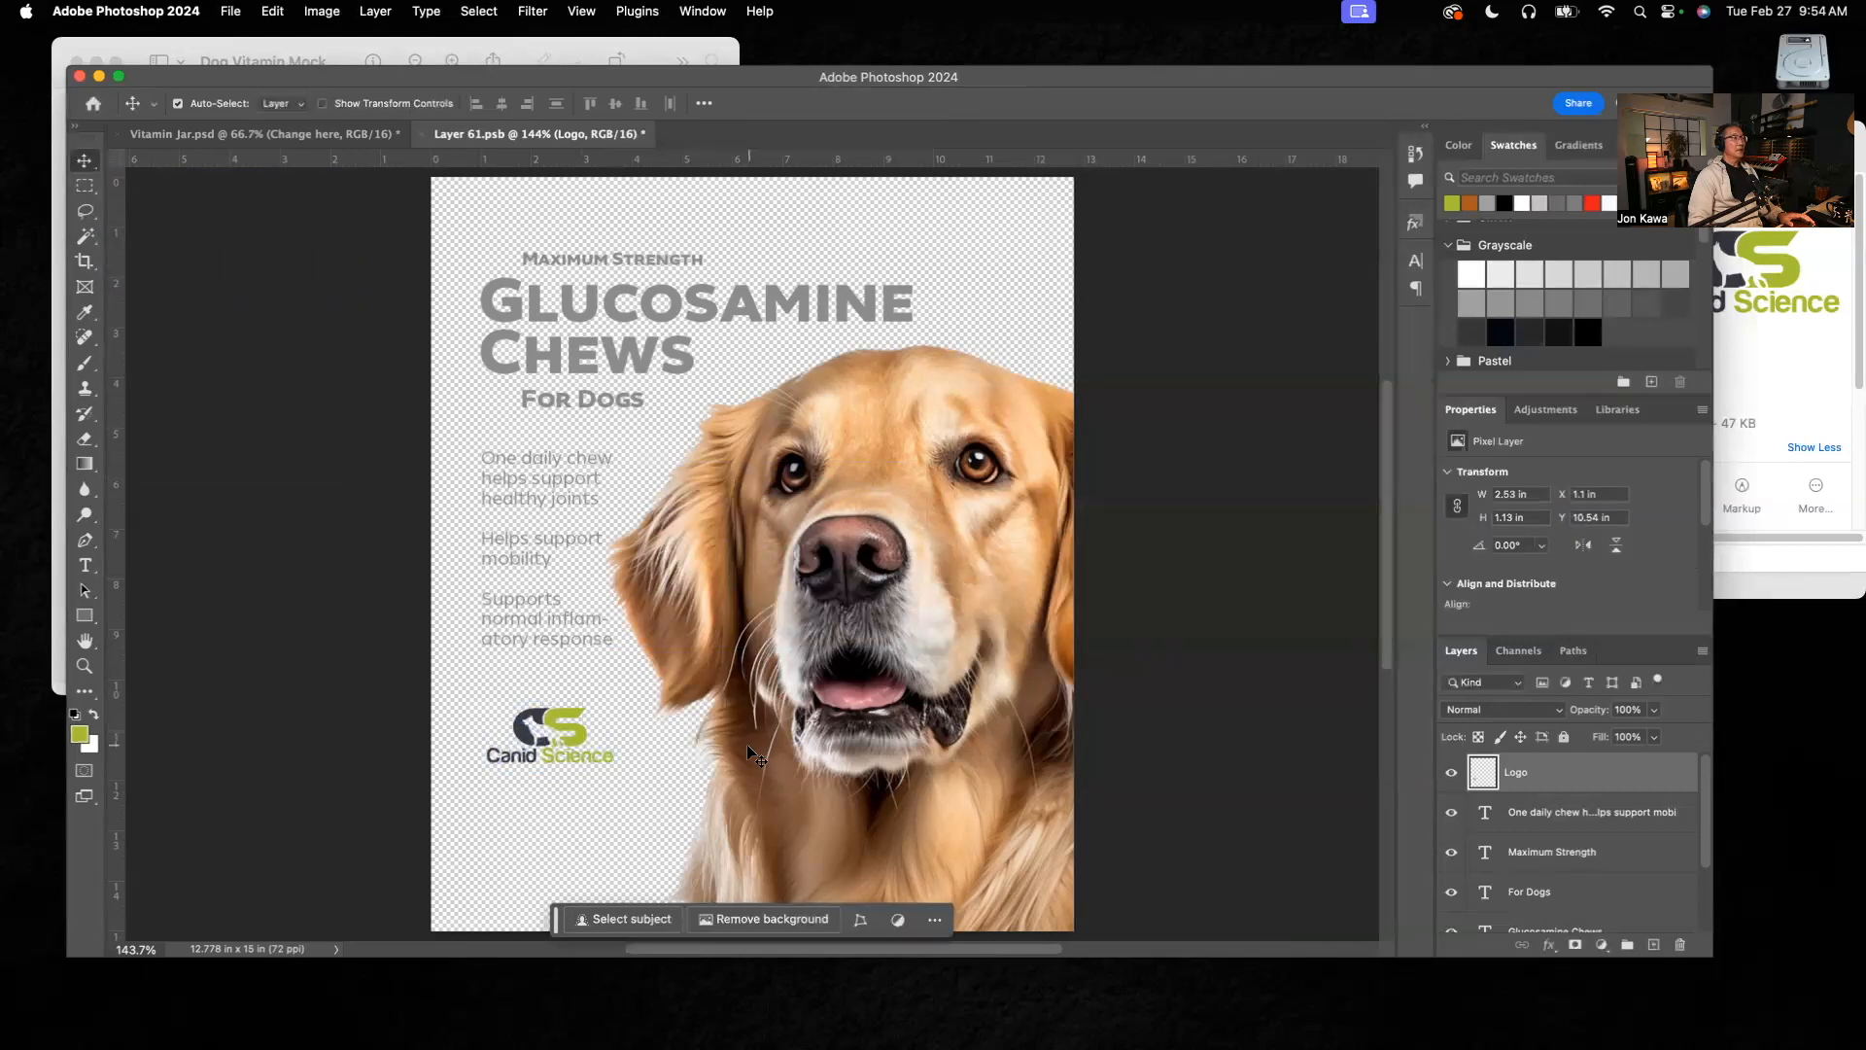
# Step: Compare the label with the reference mockup and activate the Eyedropper tool for sampling a colour
pyautogui.click(574, 61)
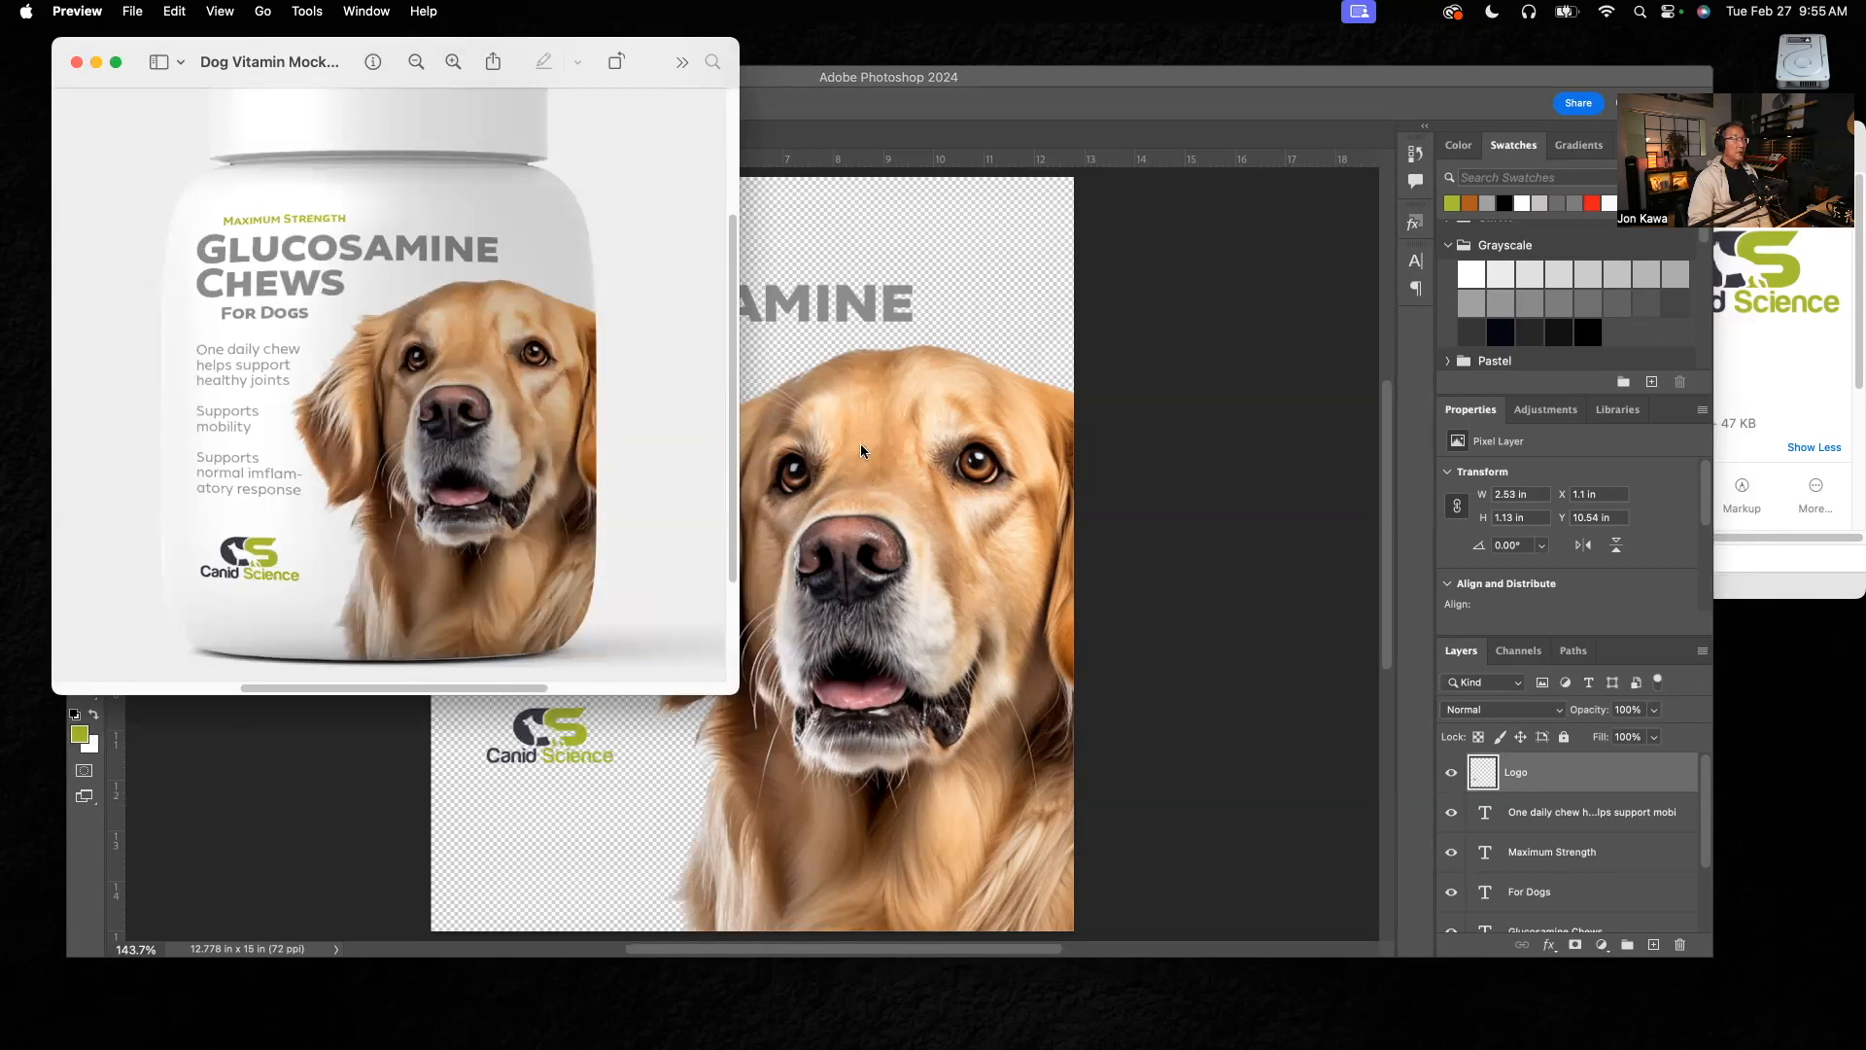
pyautogui.click(517, 832)
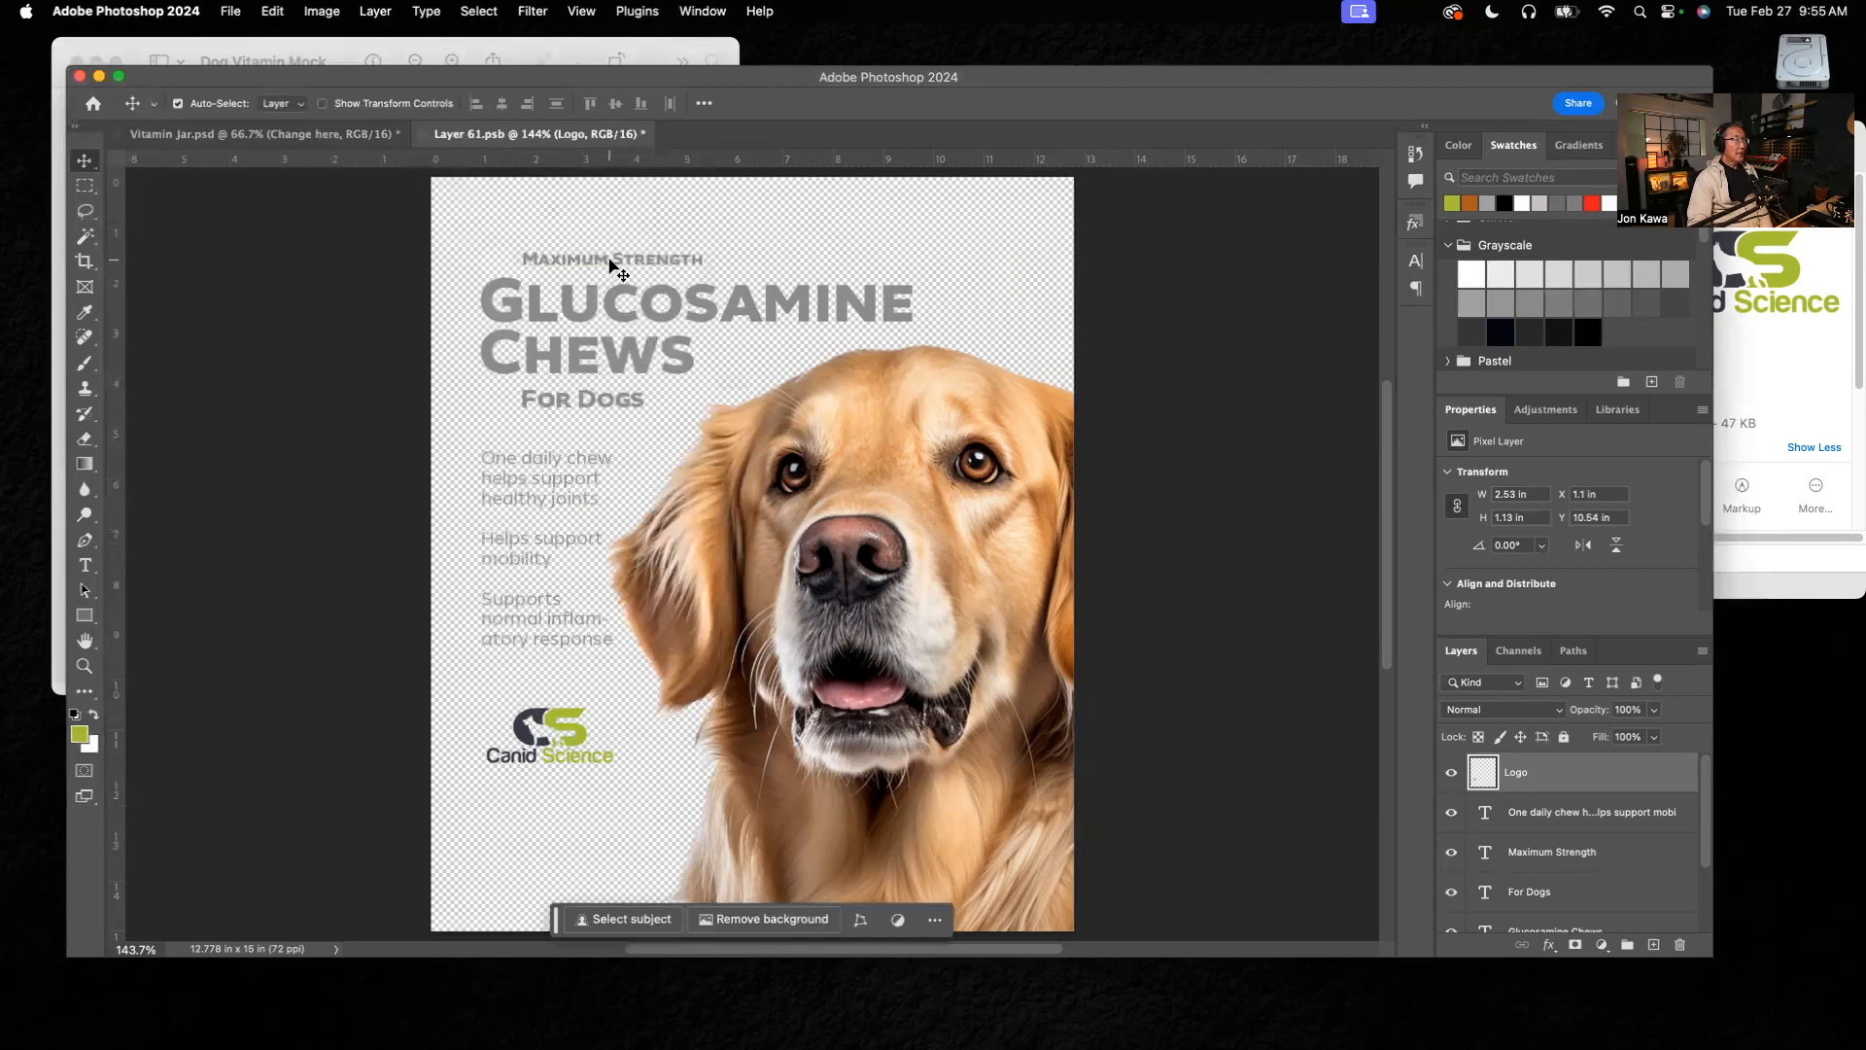
pyautogui.click(84, 314)
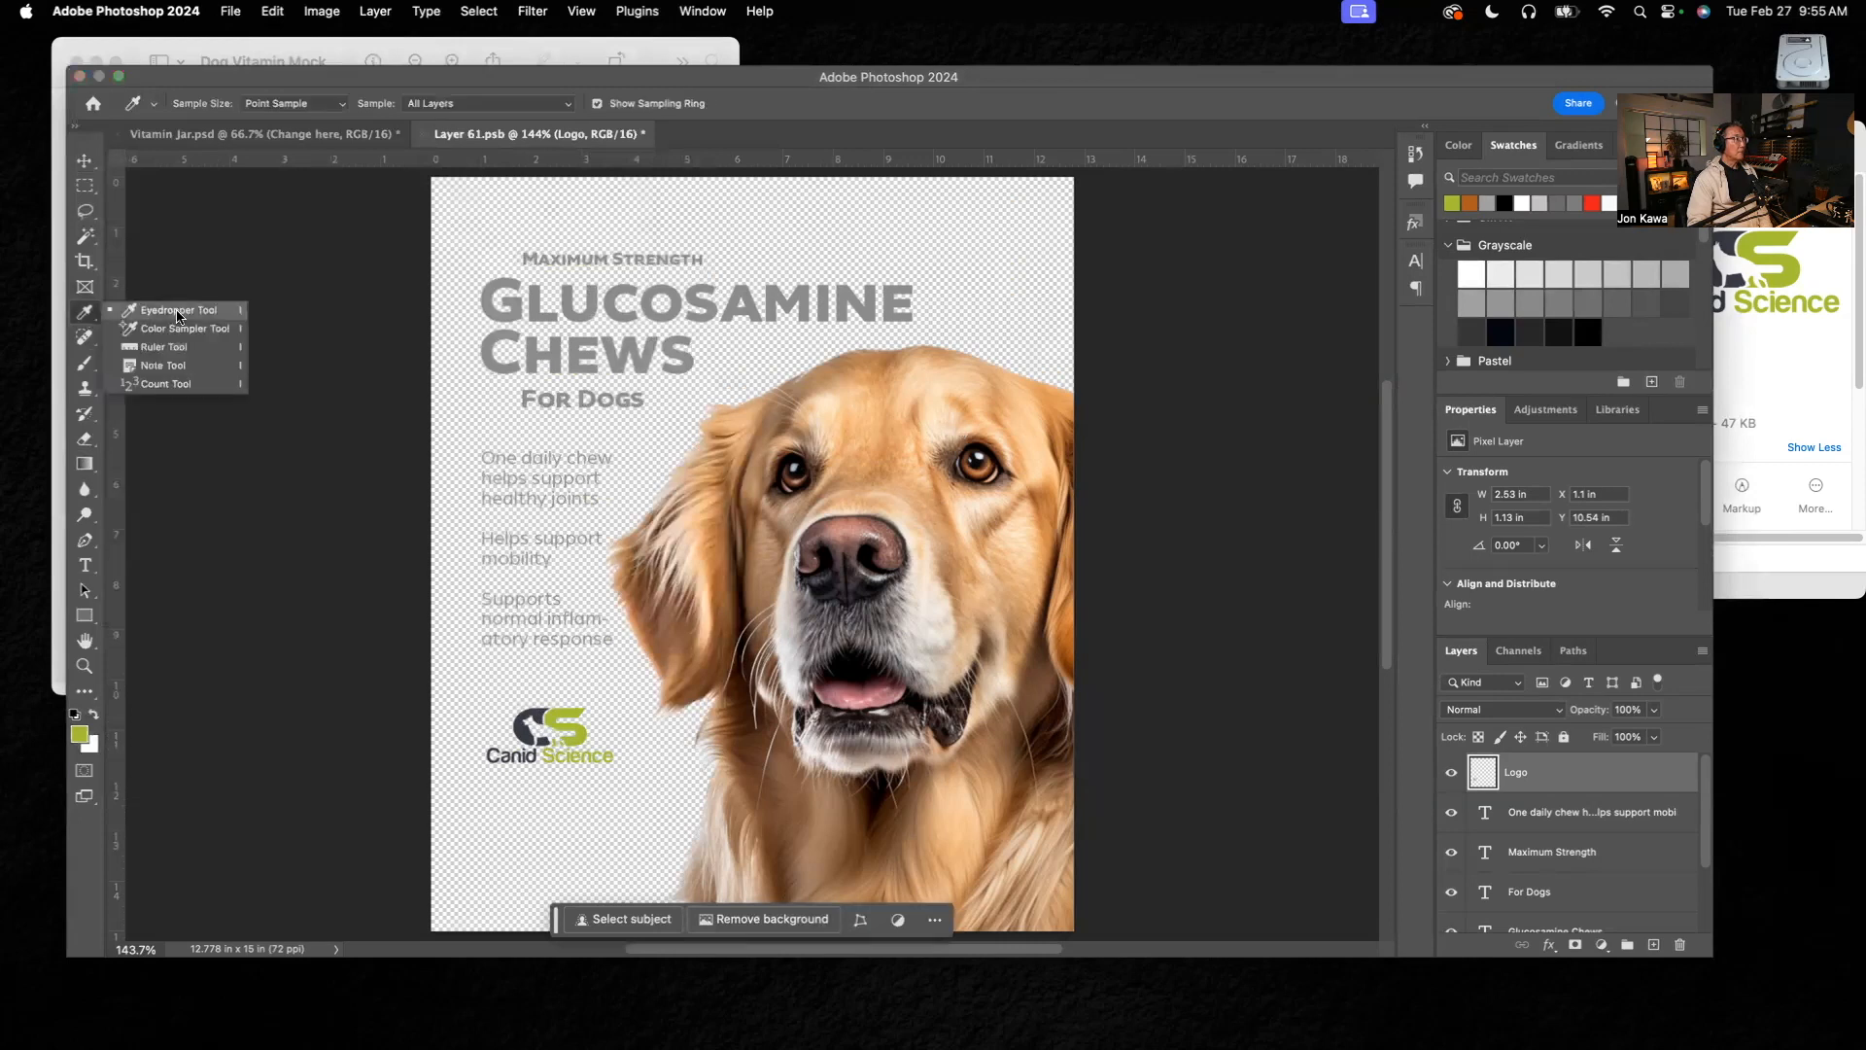
pyautogui.click(178, 312)
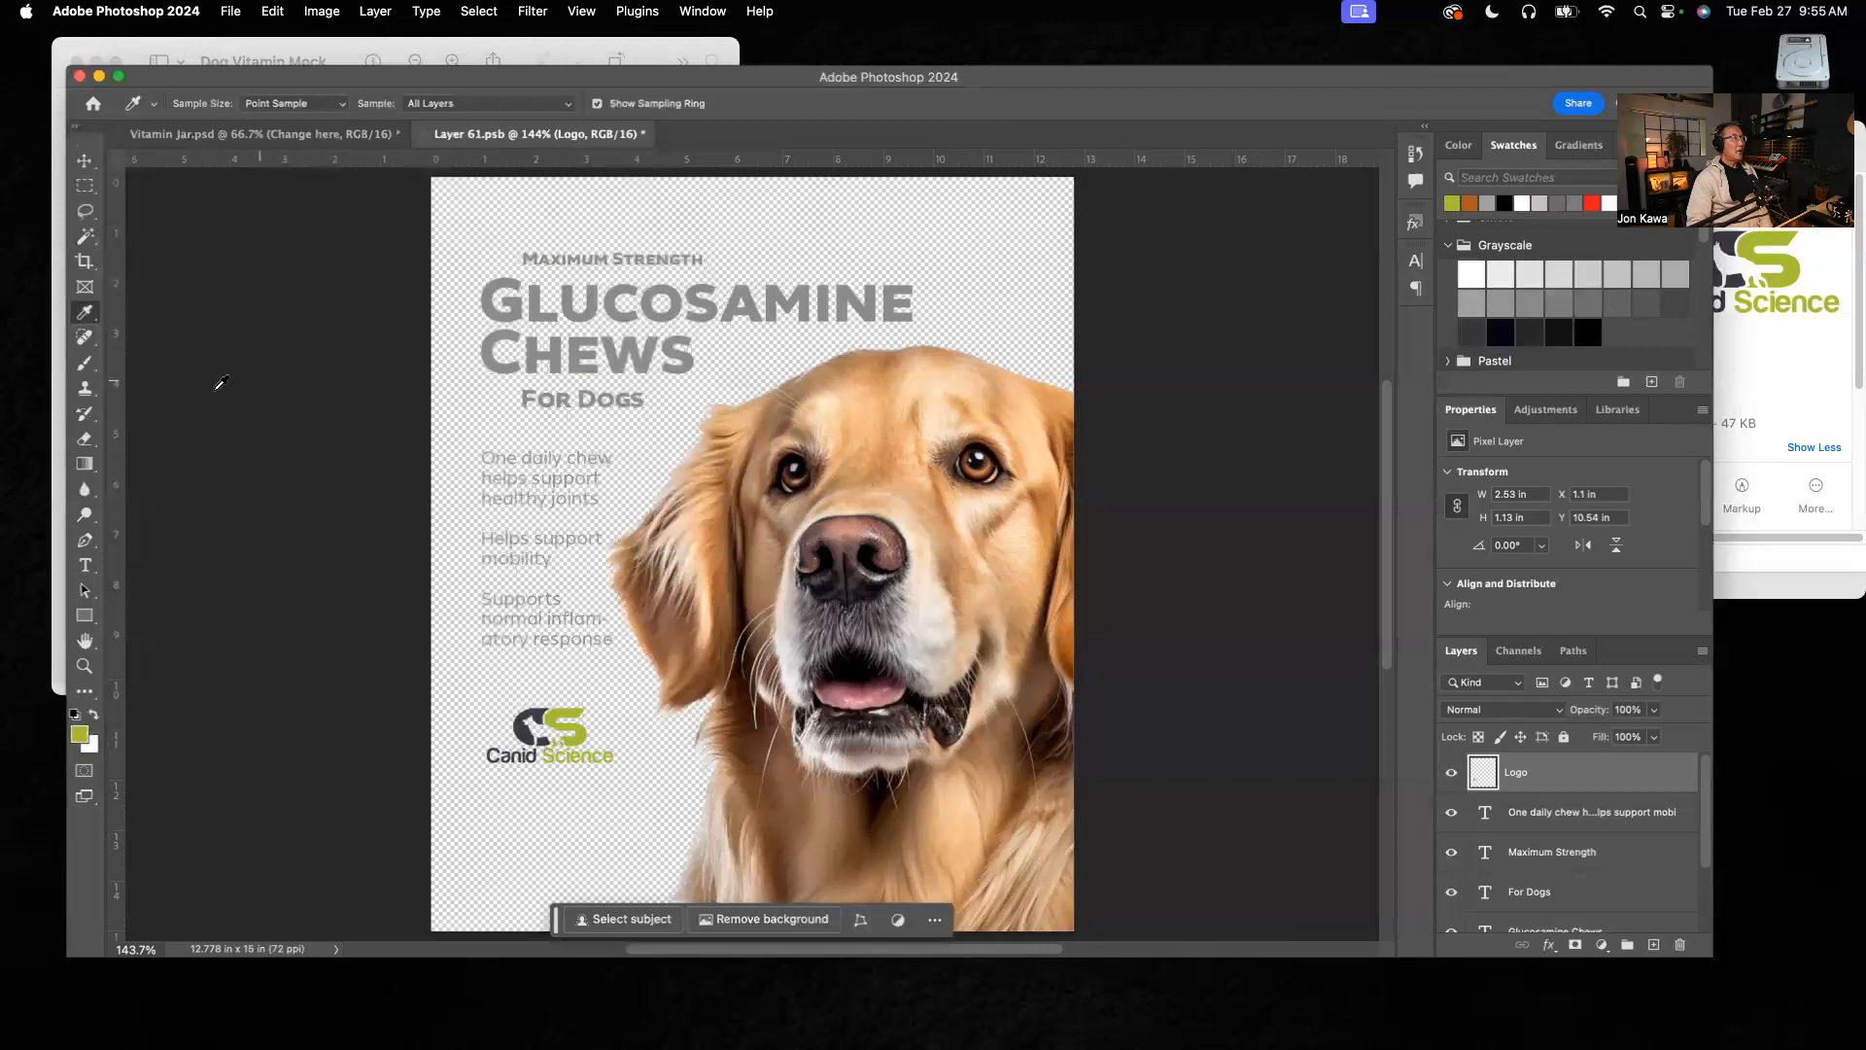
# Step: Recolour the Maximum Strength text with the logo's green swatch and move the floating text options bar off the heading
pyautogui.click(86, 568)
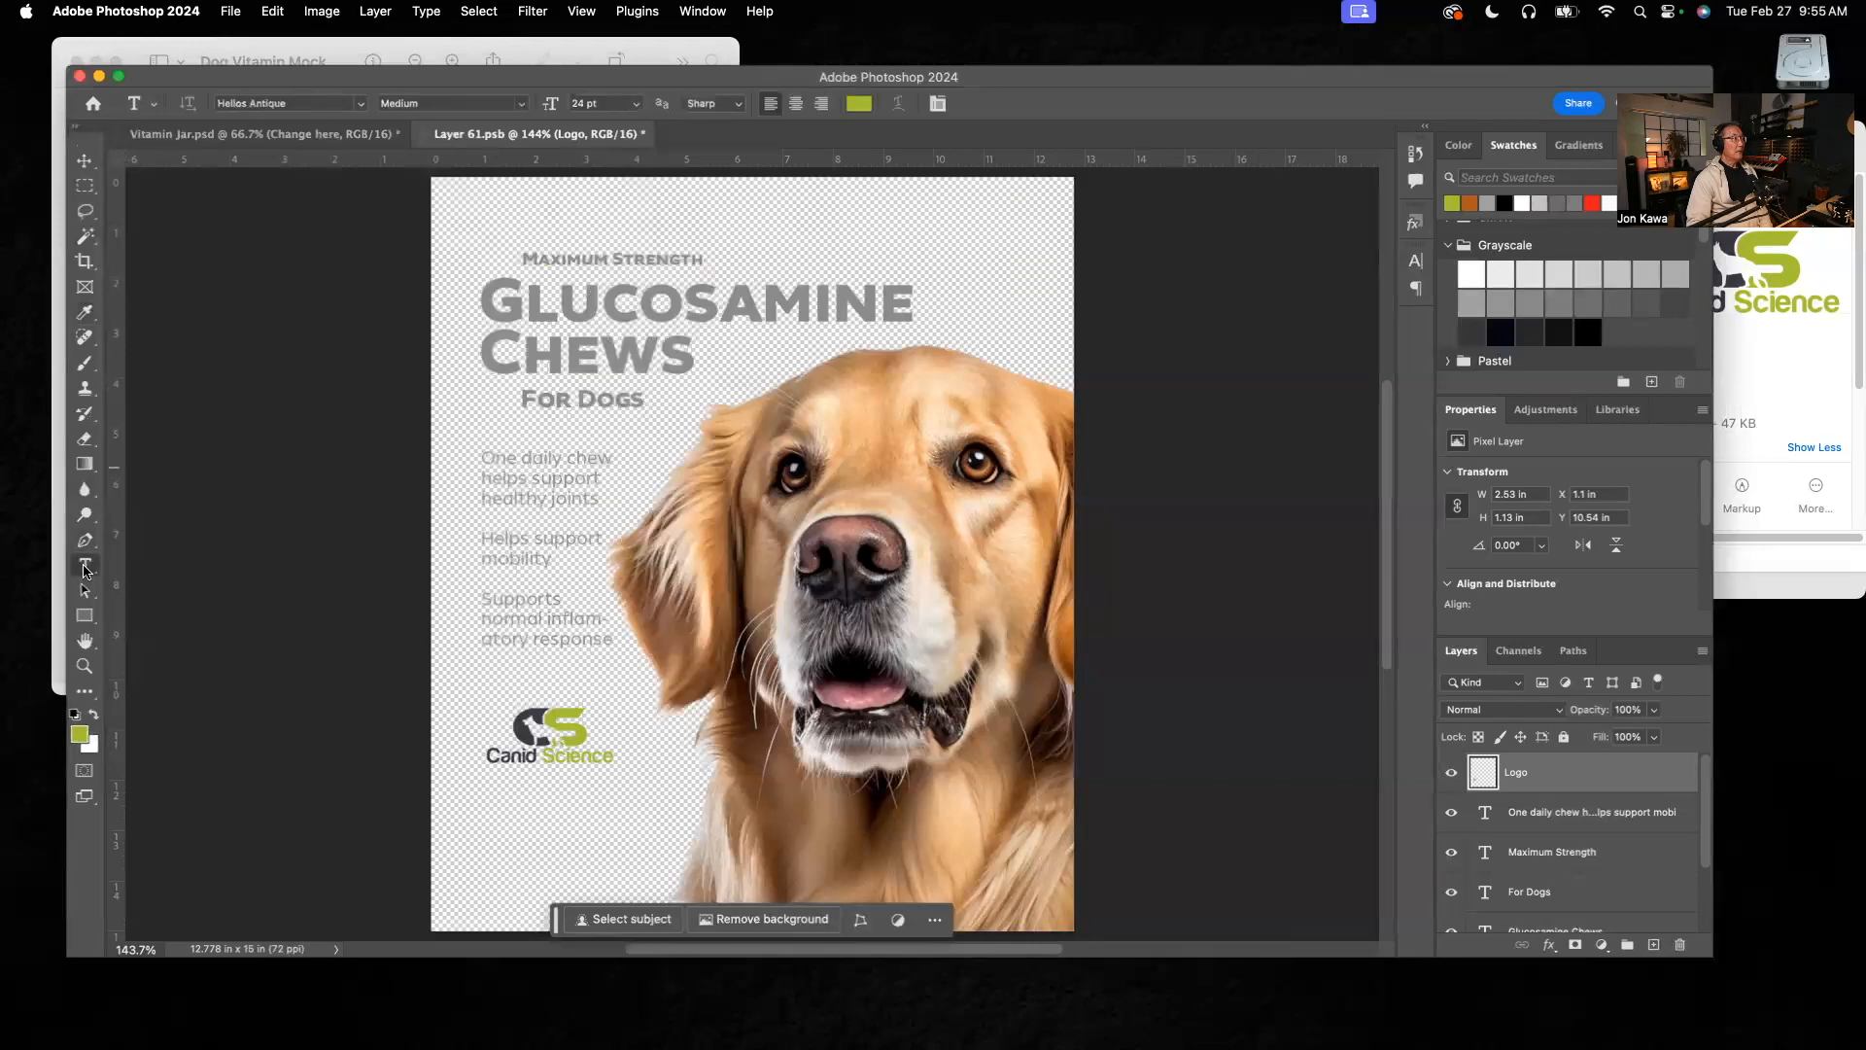
pyautogui.click(659, 255)
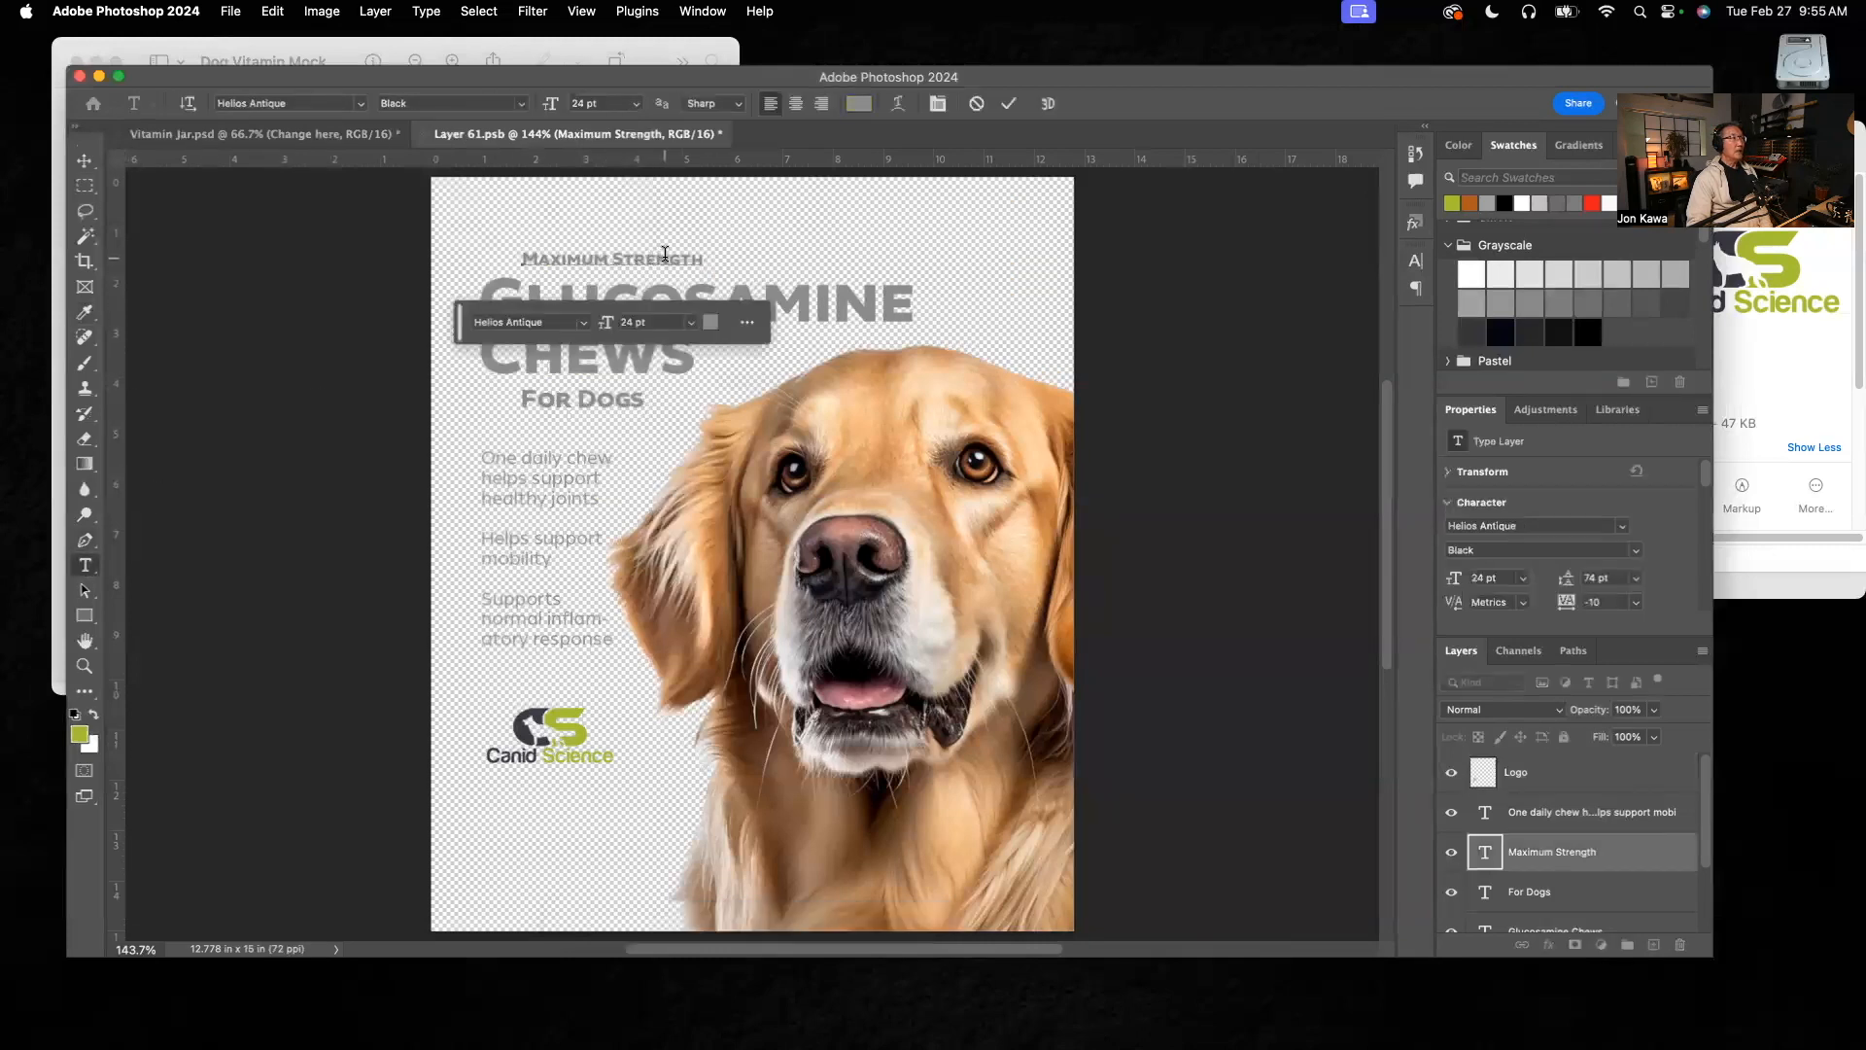
pyautogui.moveTo(696, 260); pyautogui.dragTo(510, 260)
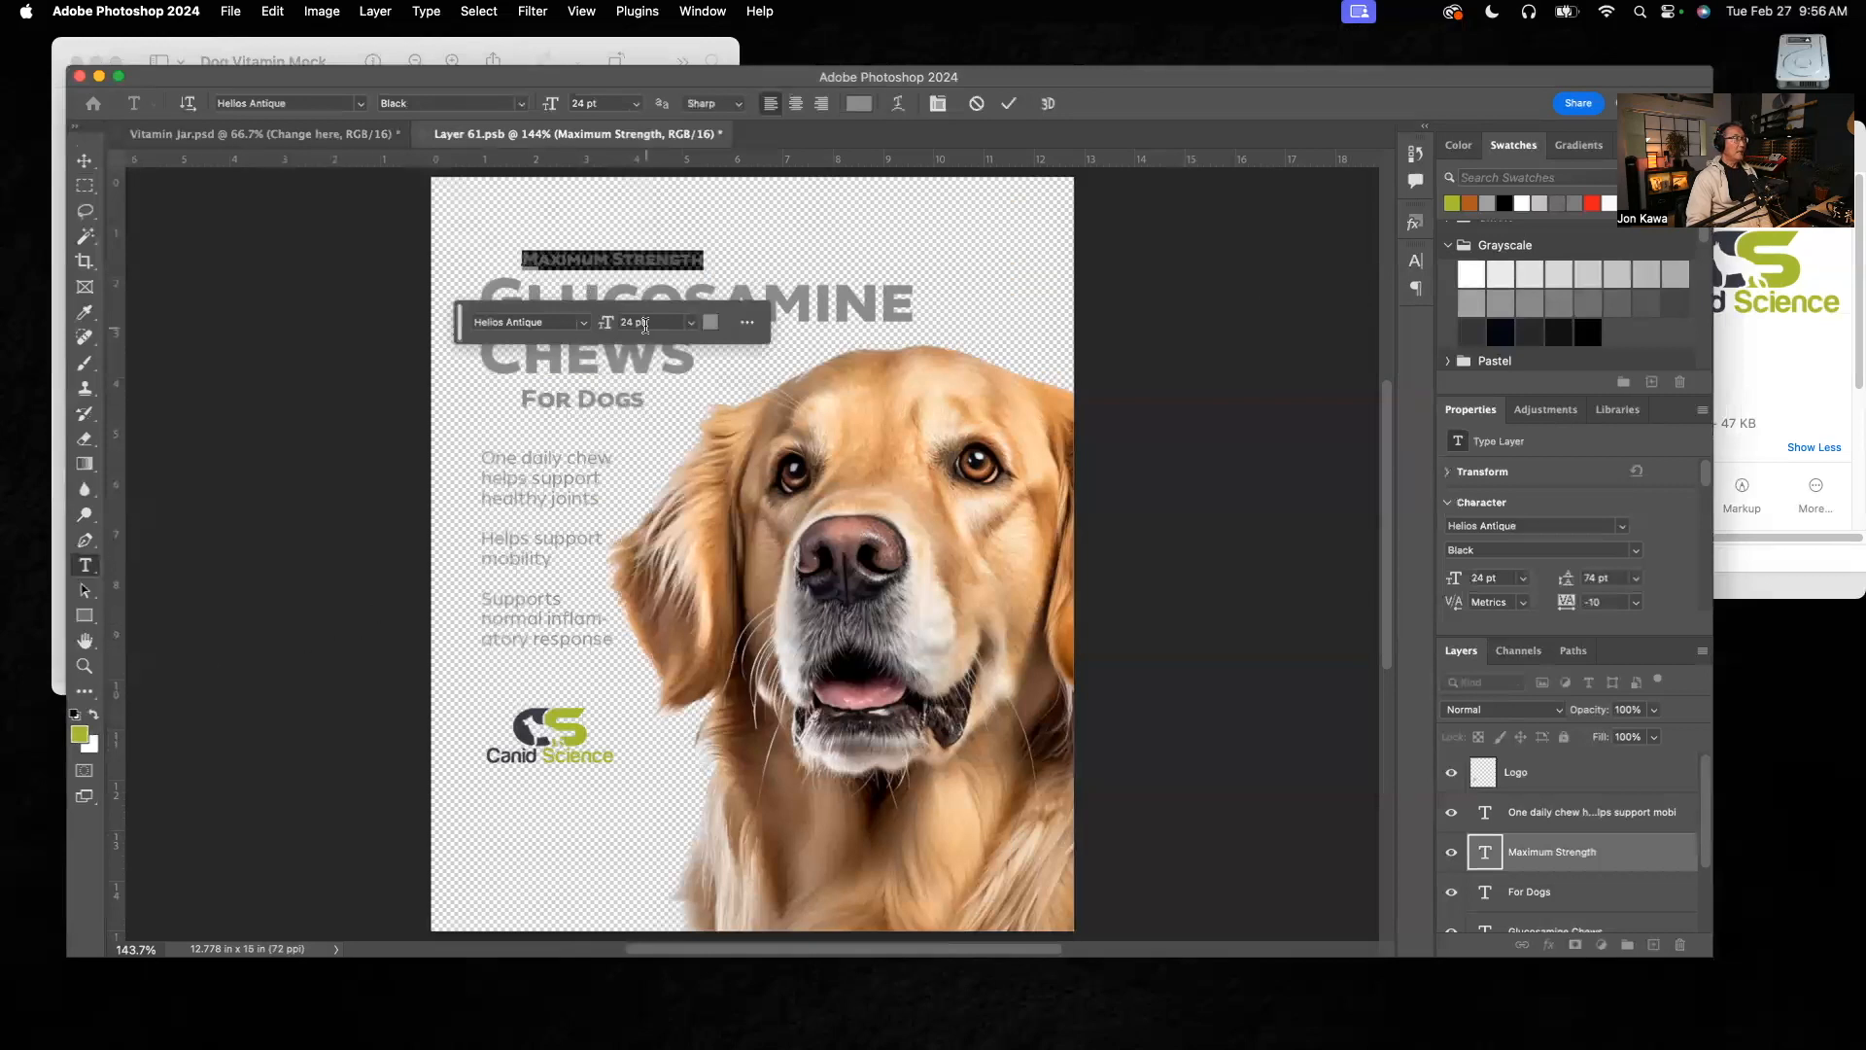
pyautogui.click(1451, 202)
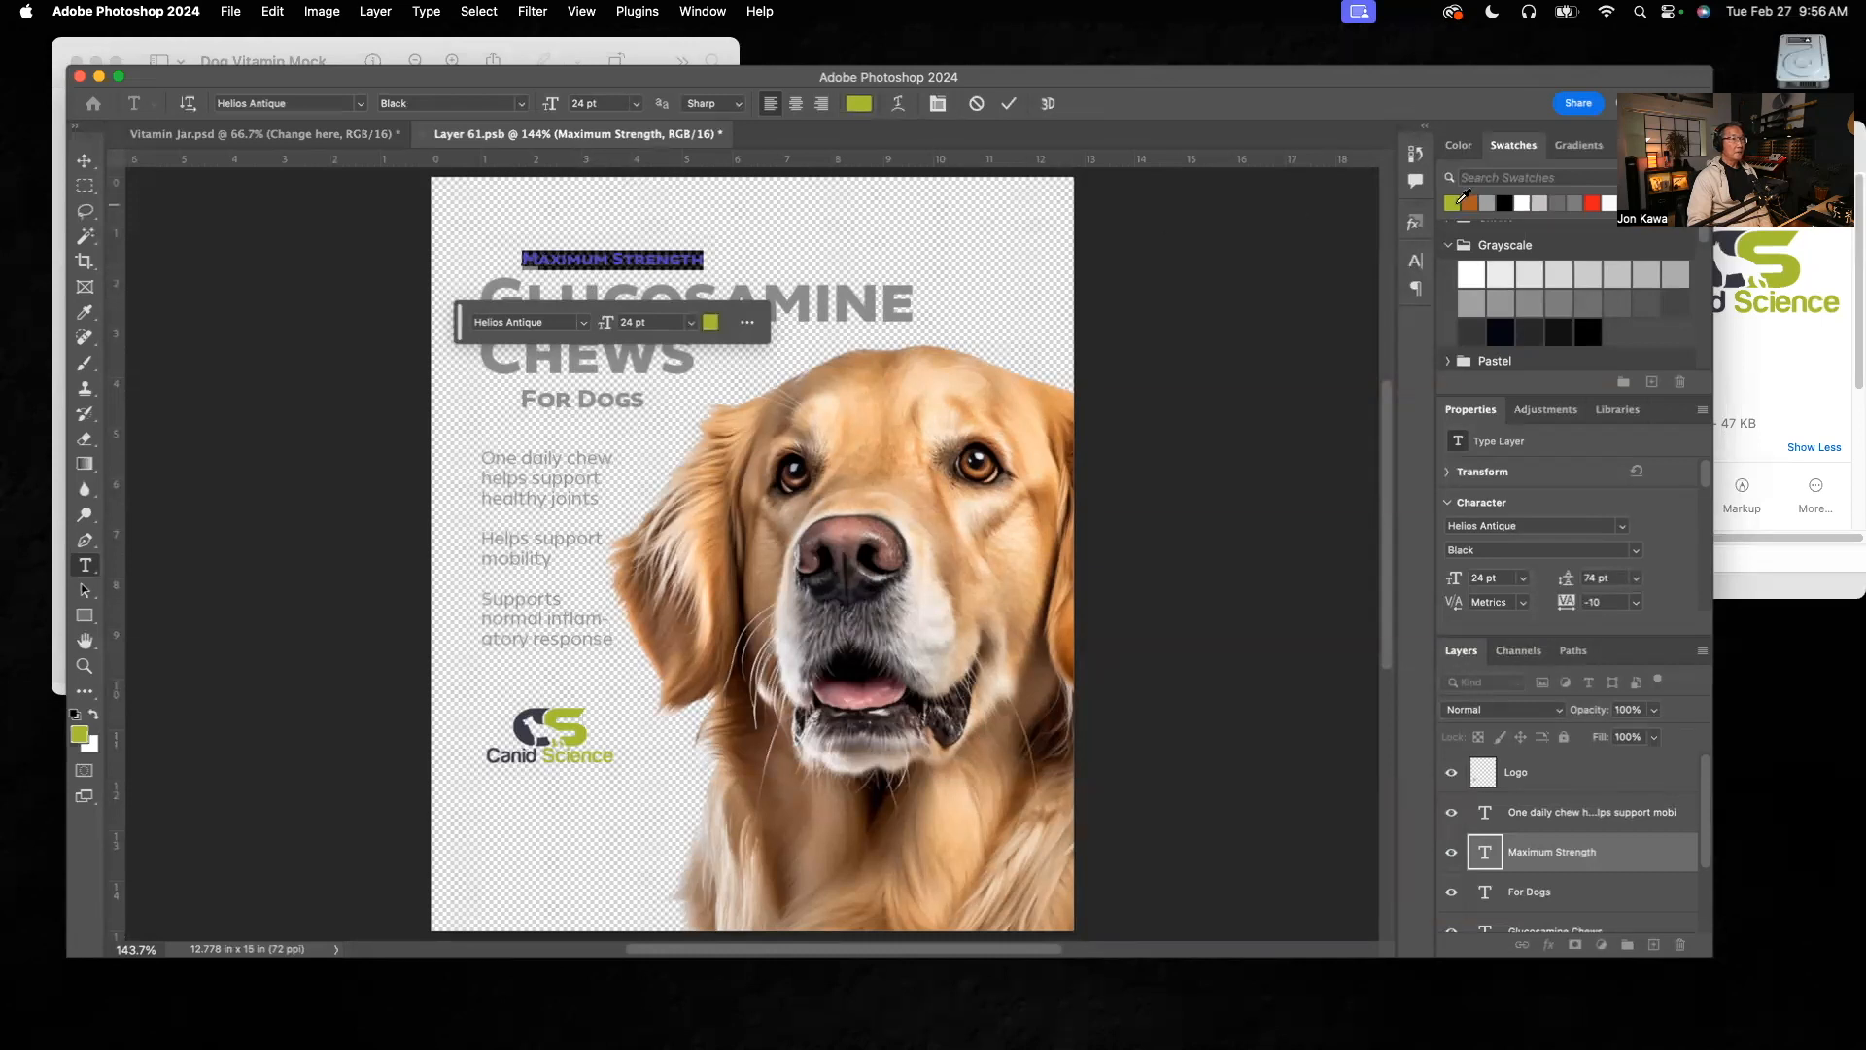
pyautogui.click(86, 161)
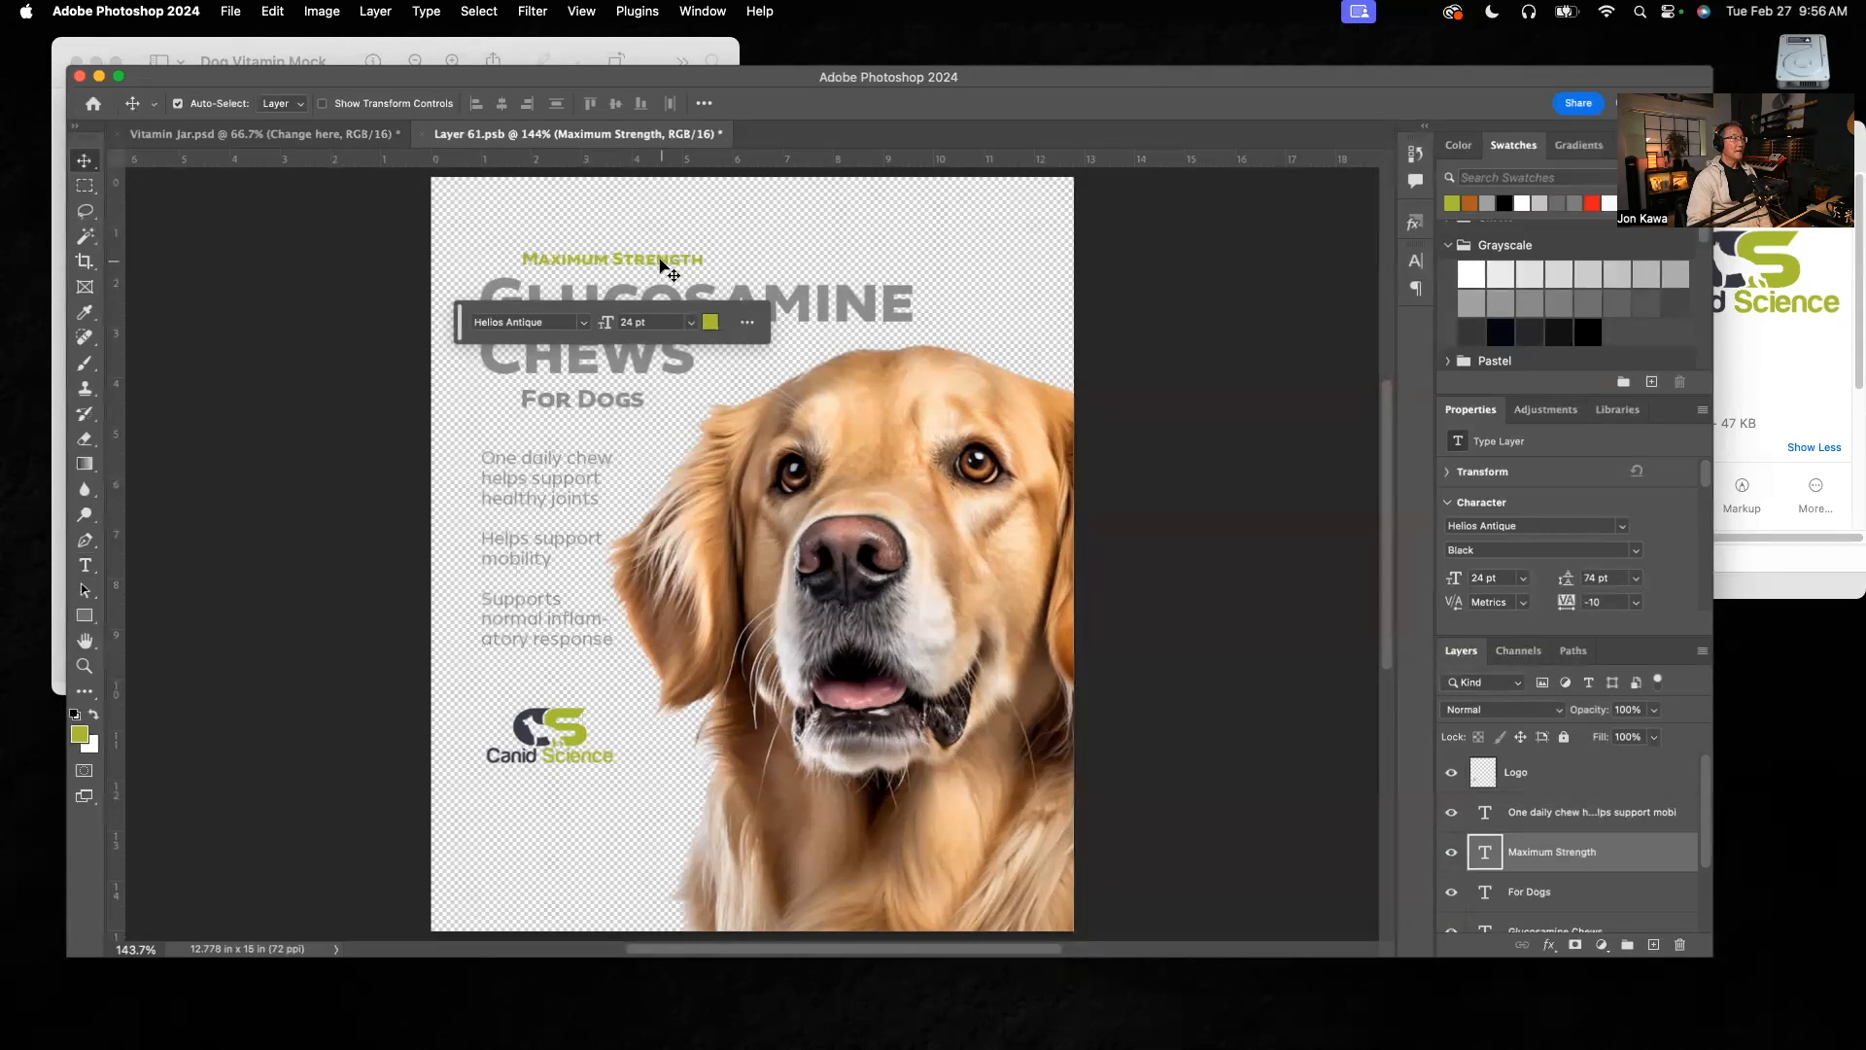
pyautogui.moveTo(460, 332); pyautogui.dragTo(102, 631)
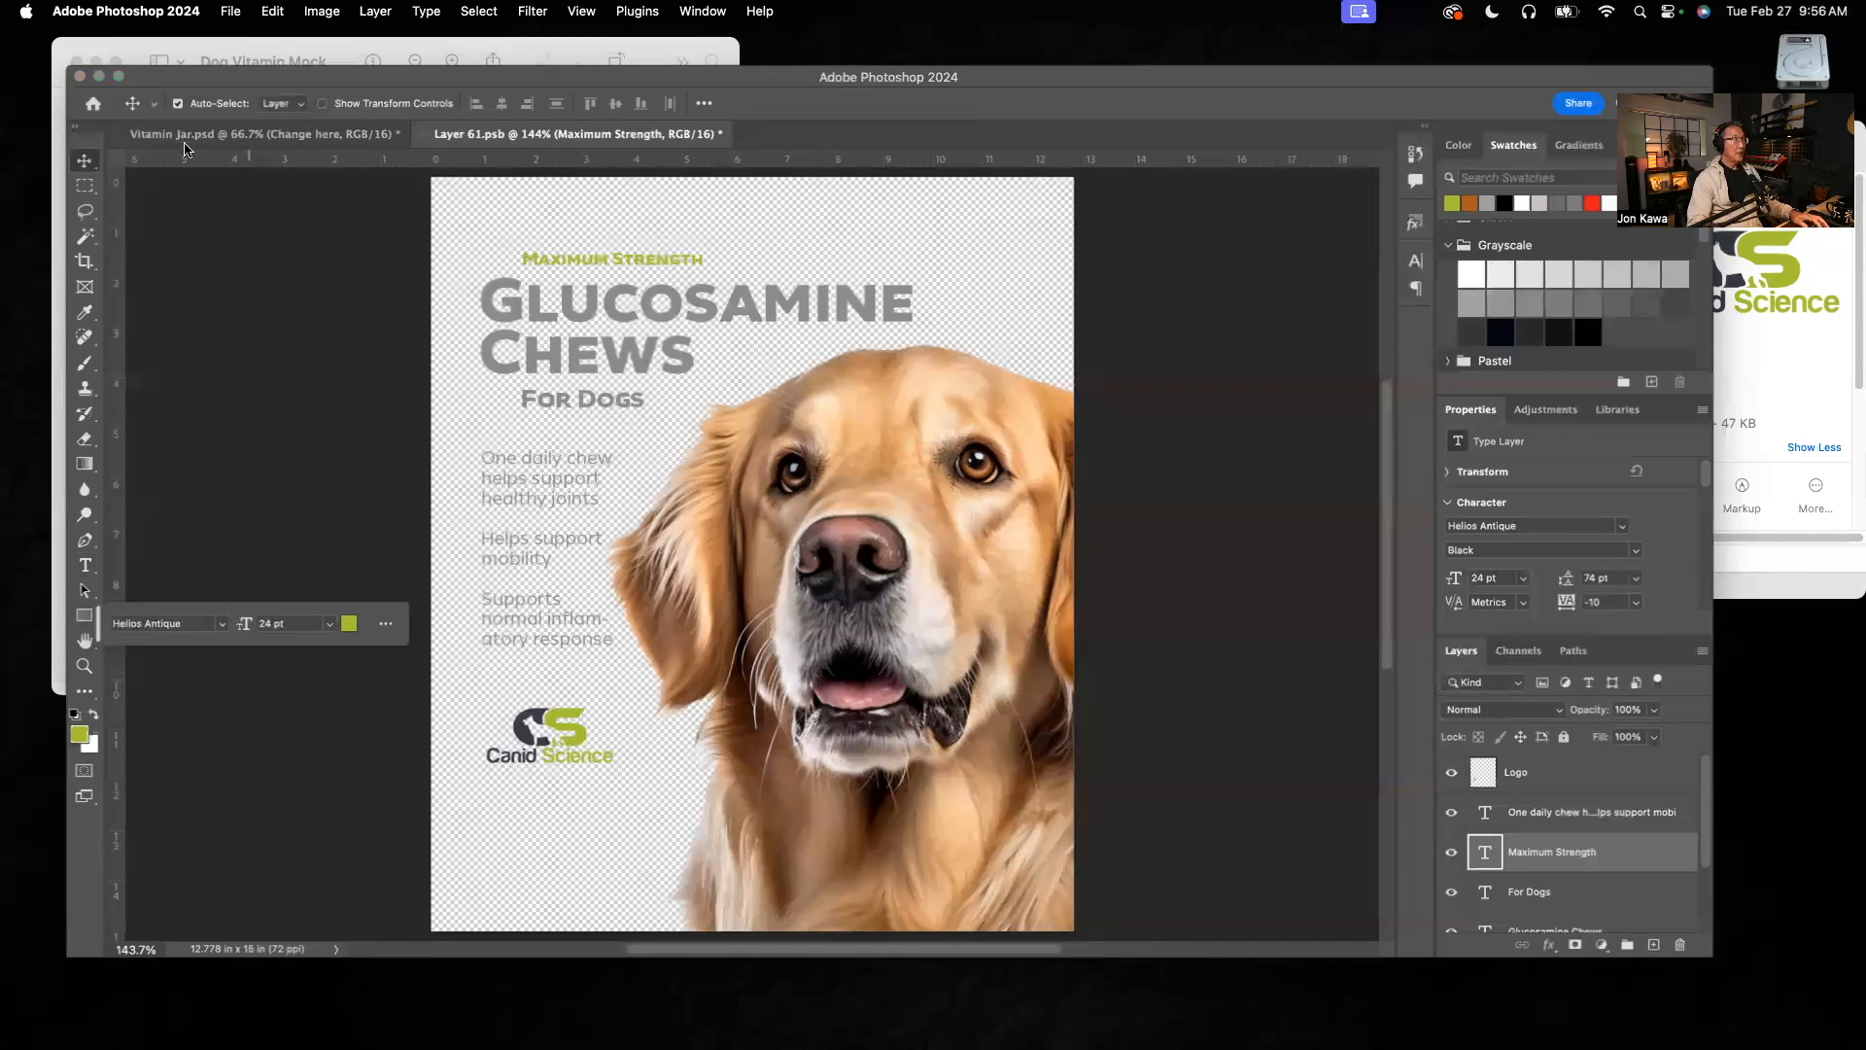
# Step: Save the Layer 61.psb label to update Vitamin Jar.psd, check the jar mockup and return to the label
pyautogui.click(259, 133)
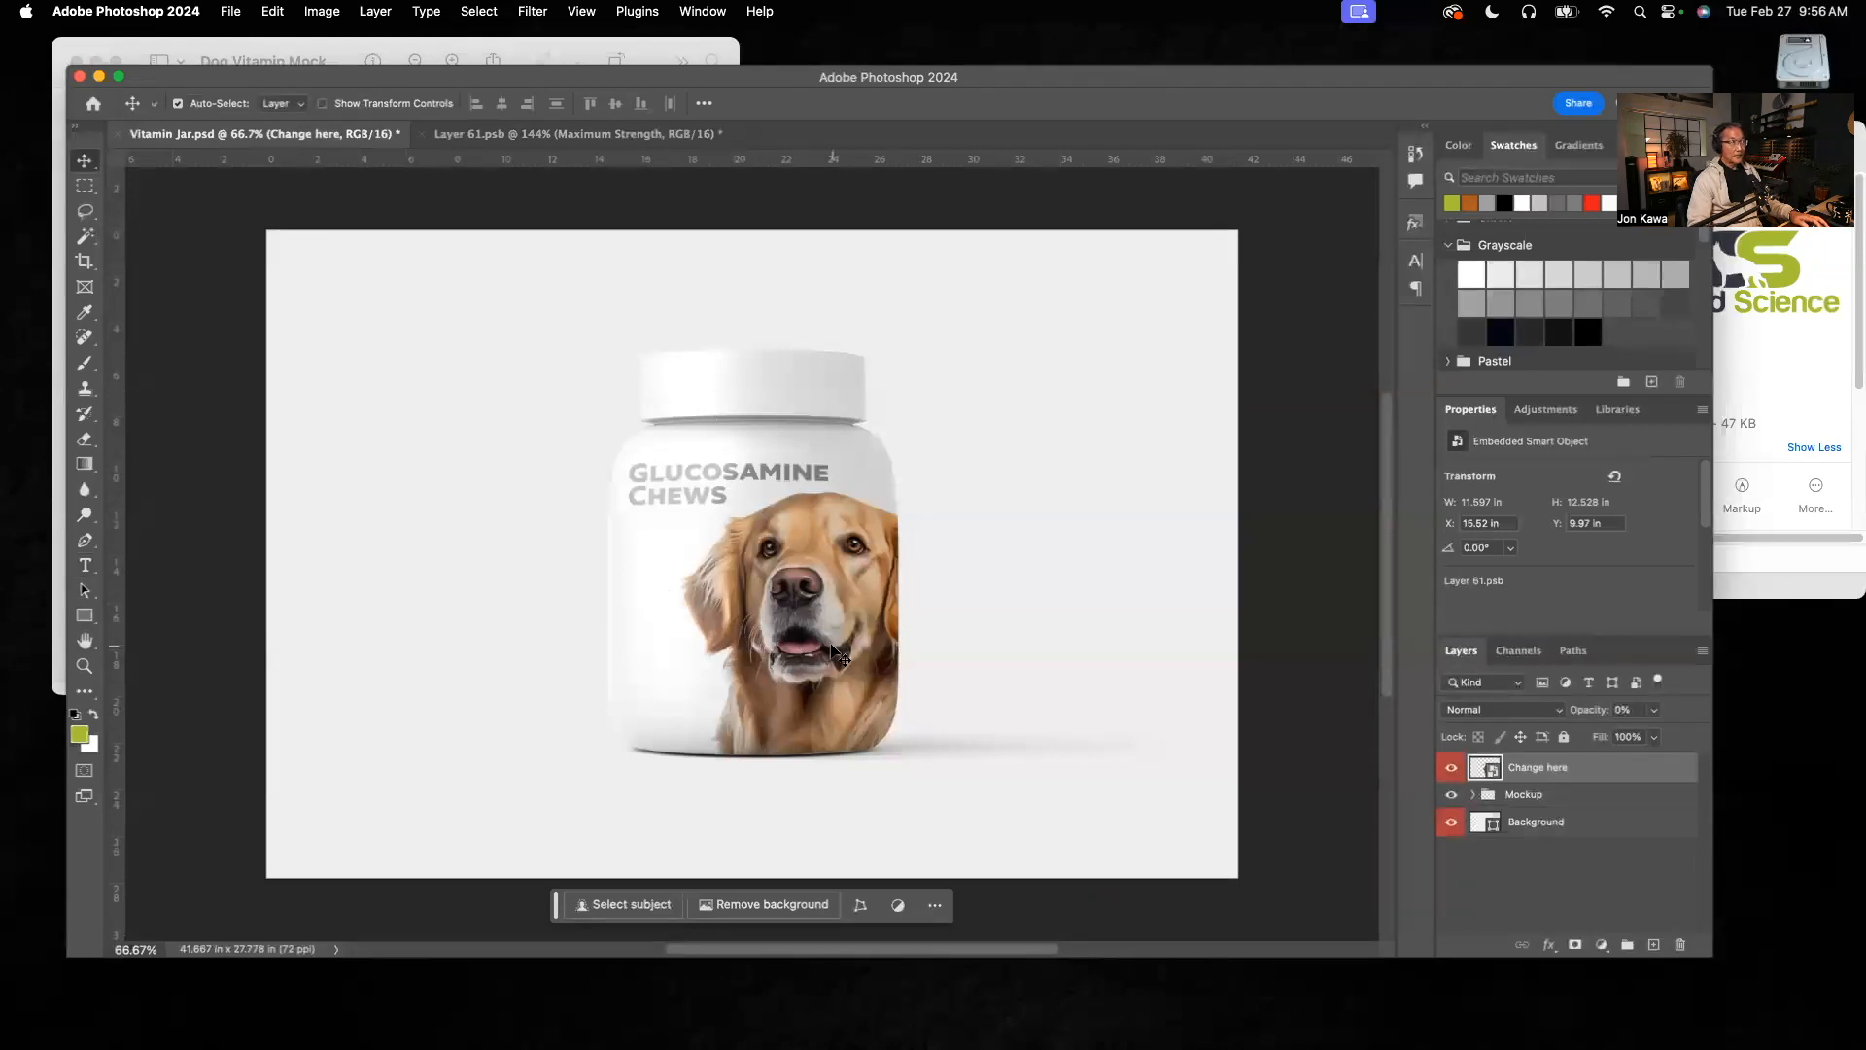
pyautogui.click(539, 136)
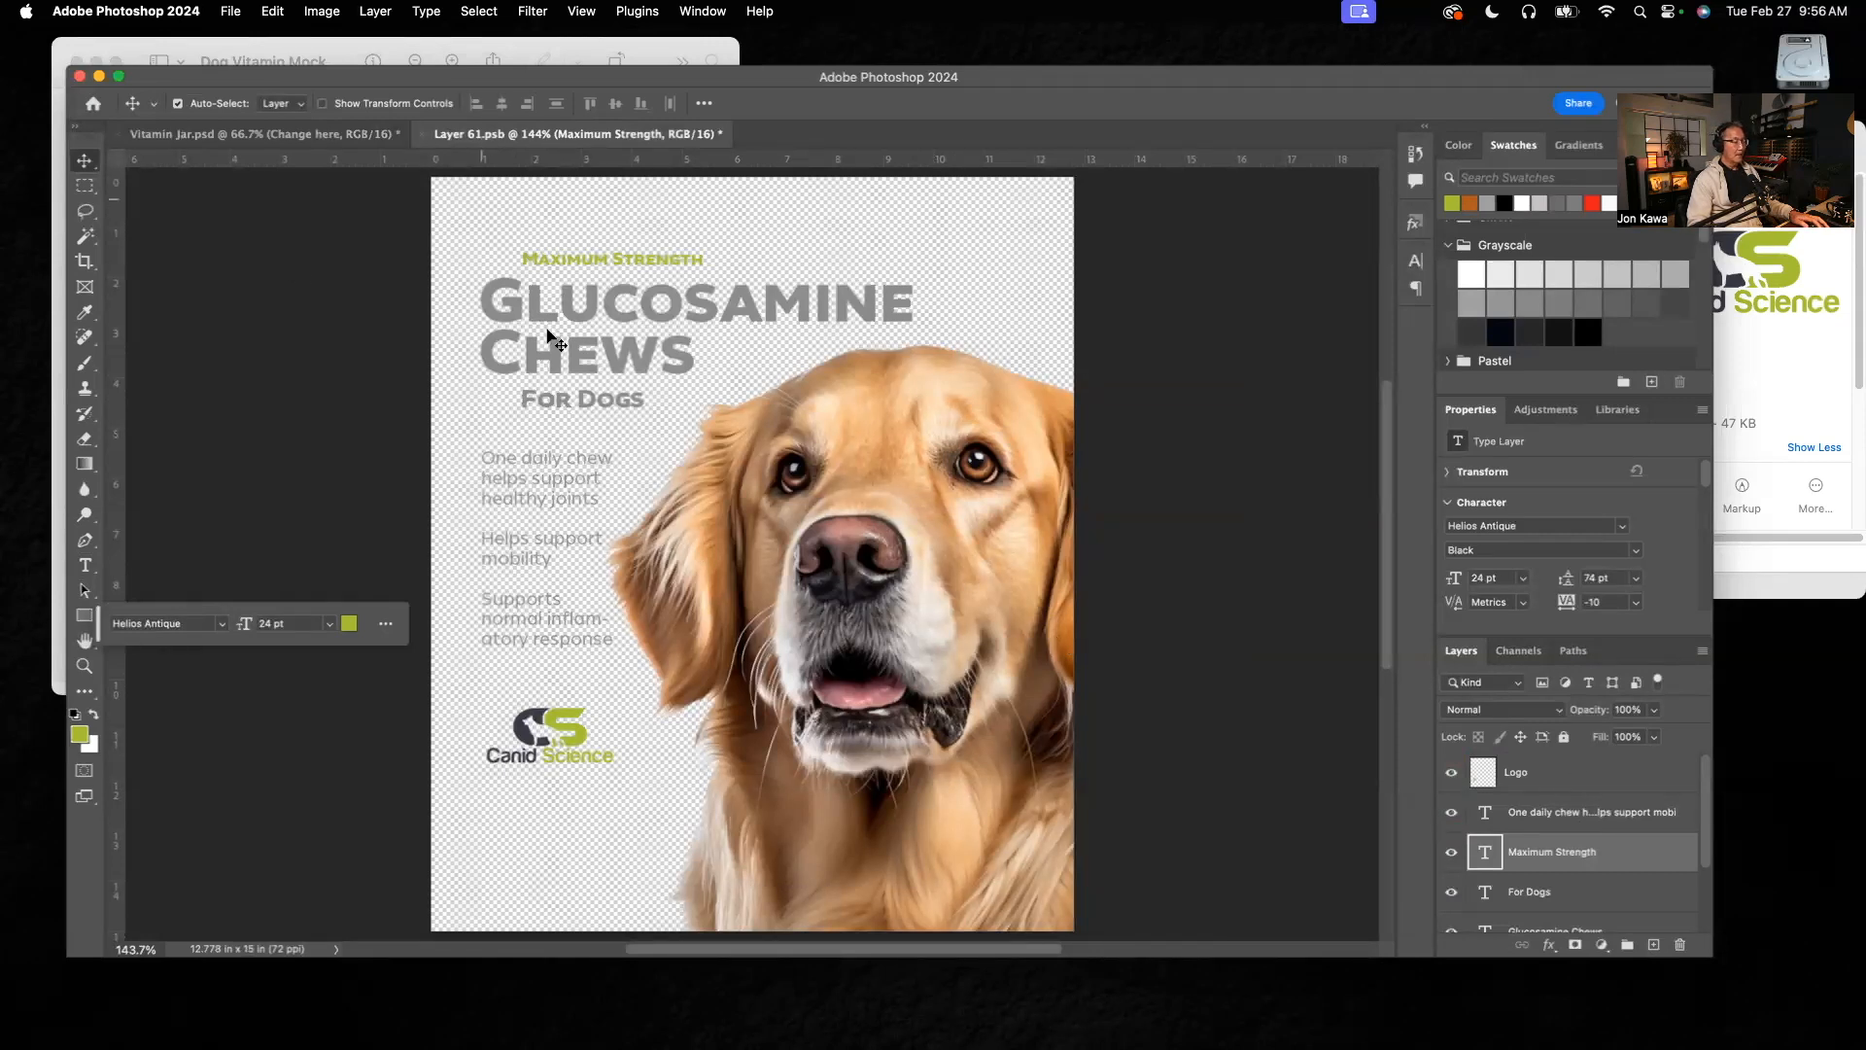
pyautogui.press('super+s')
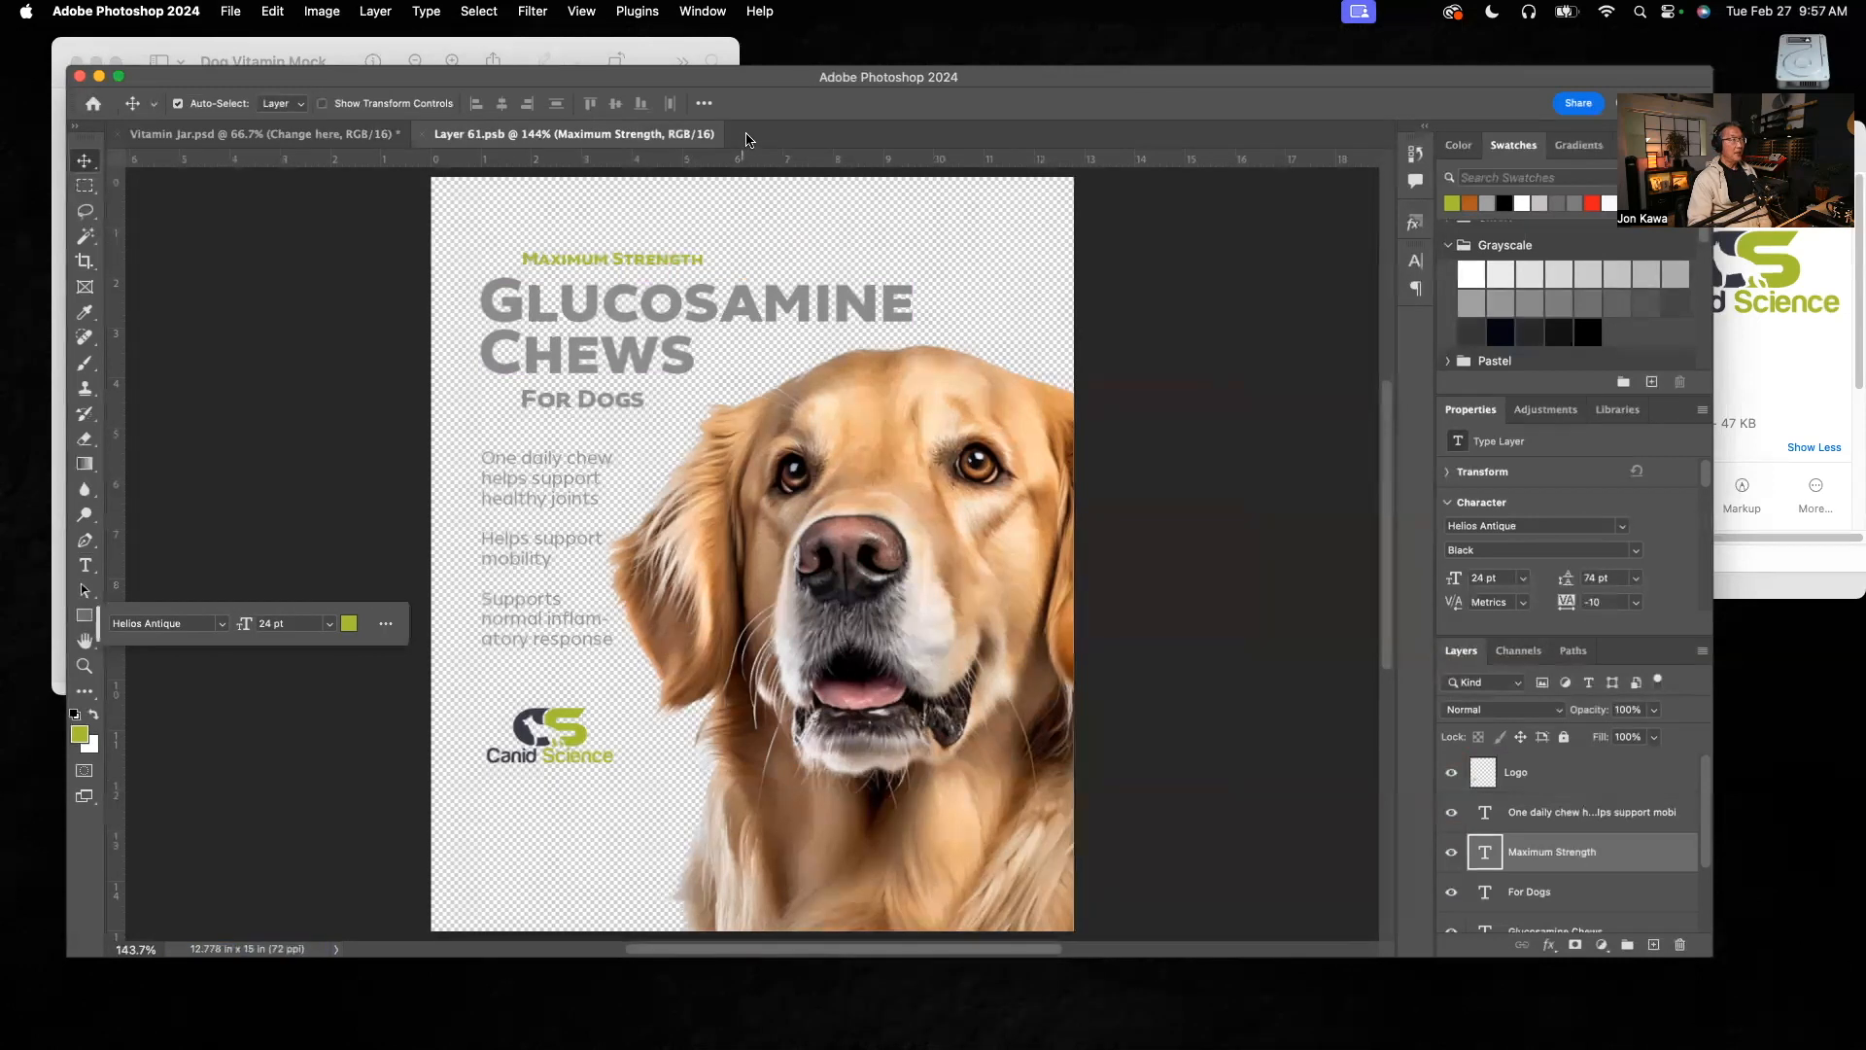
pyautogui.click(216, 138)
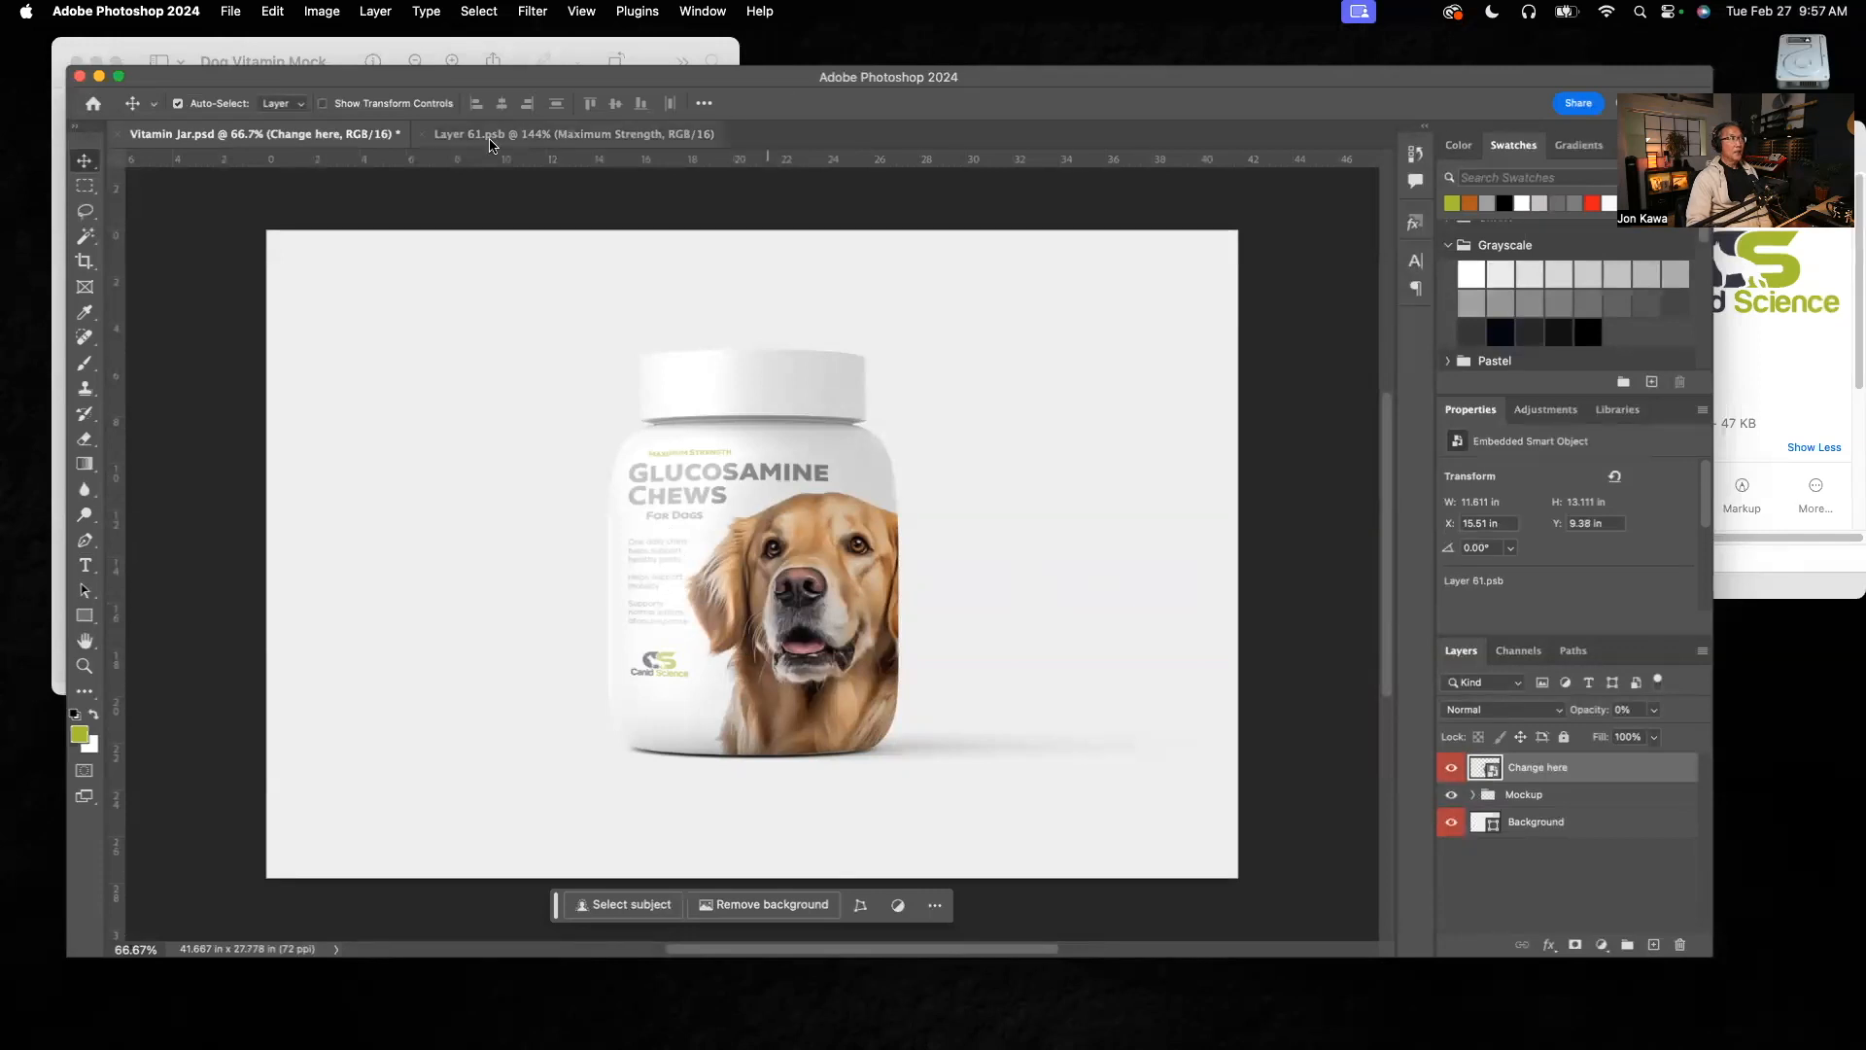
pyautogui.click(523, 142)
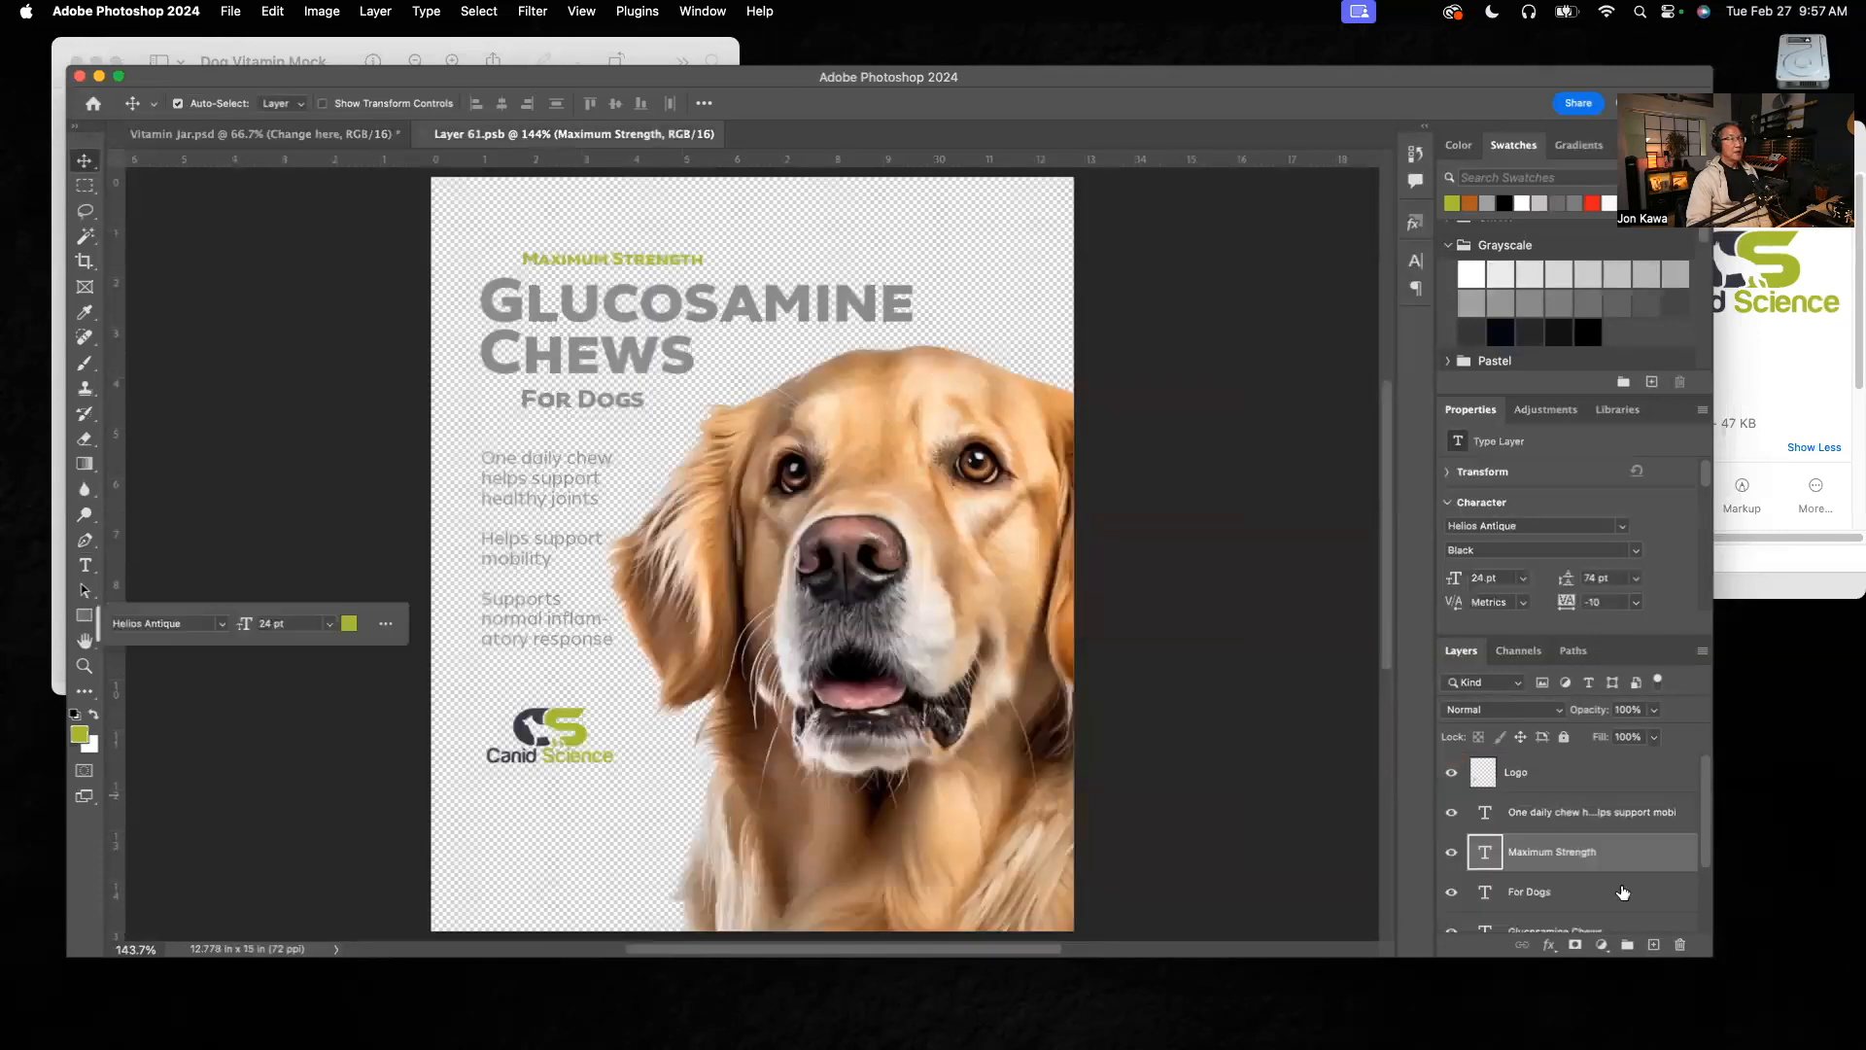
# Step: Compare the label with the hidden Layer 10 placeholder artwork, hide that layer again and review the jar mockup
pyautogui.moveTo(1704, 824); pyautogui.dragTo(1708, 914)
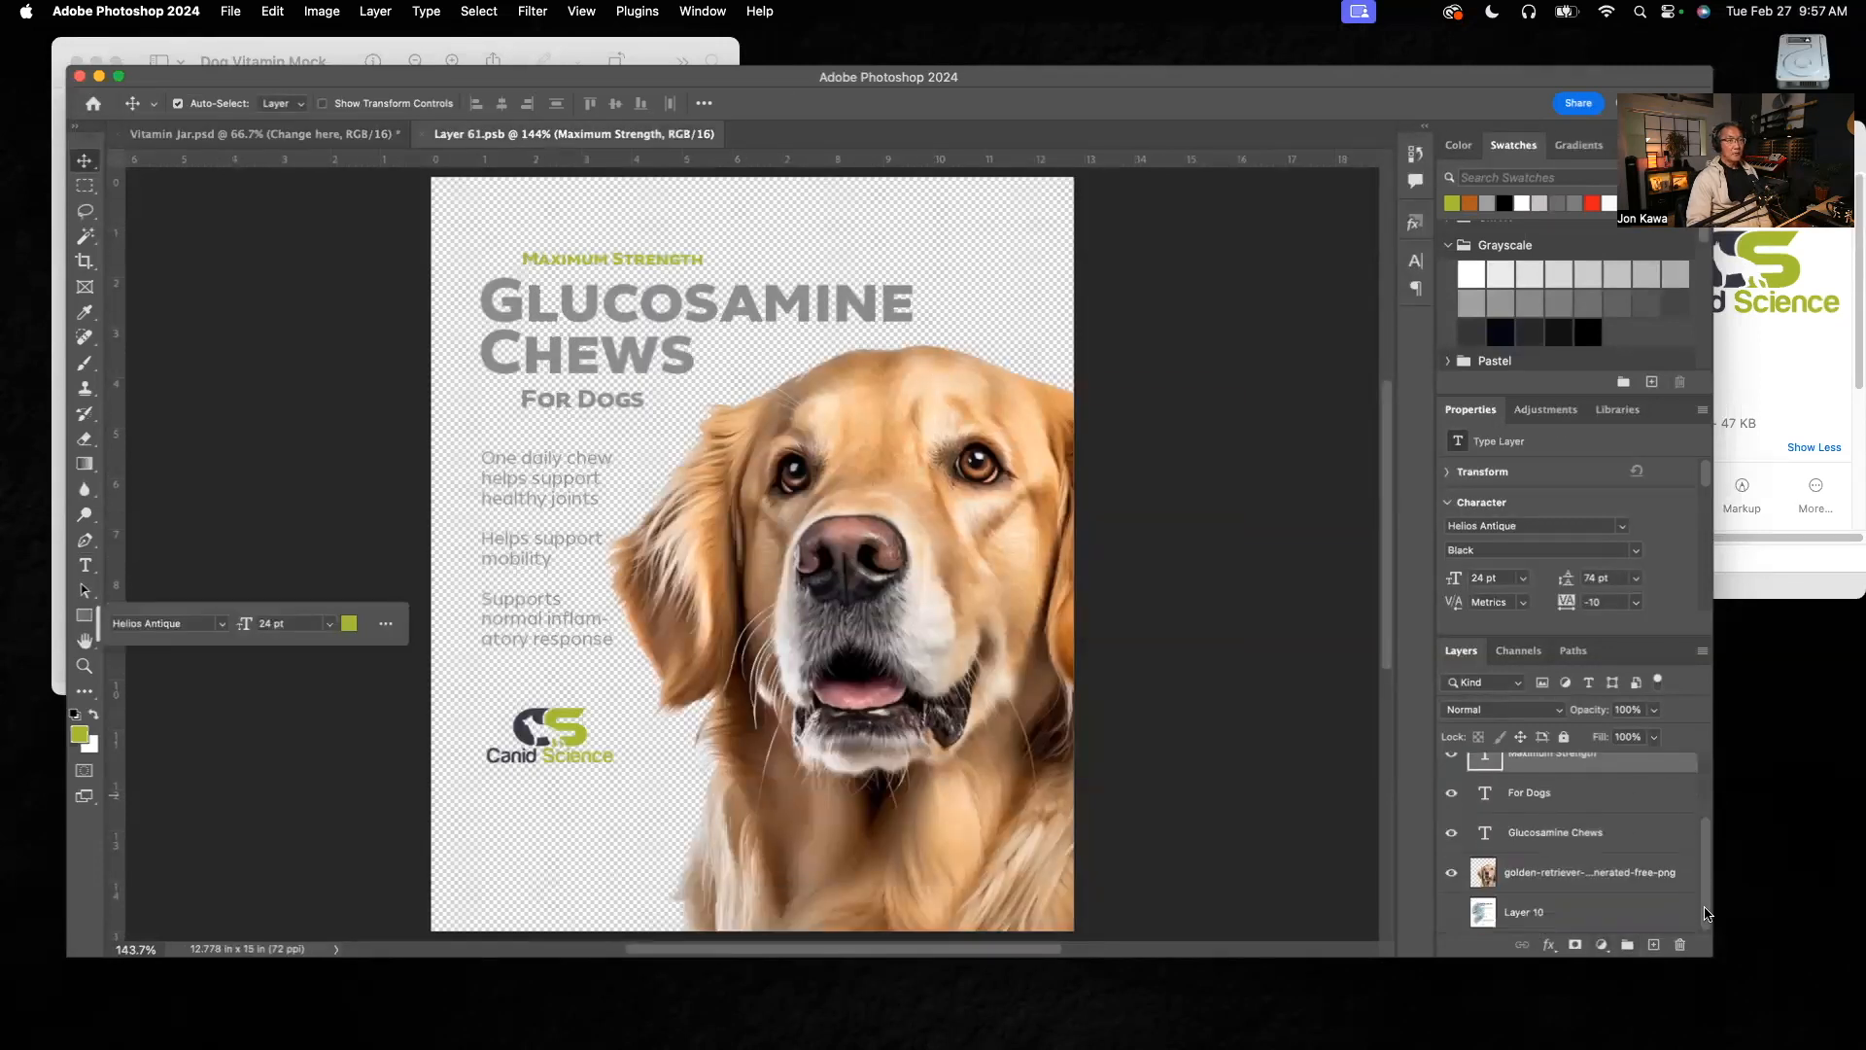
pyautogui.click(1453, 913)
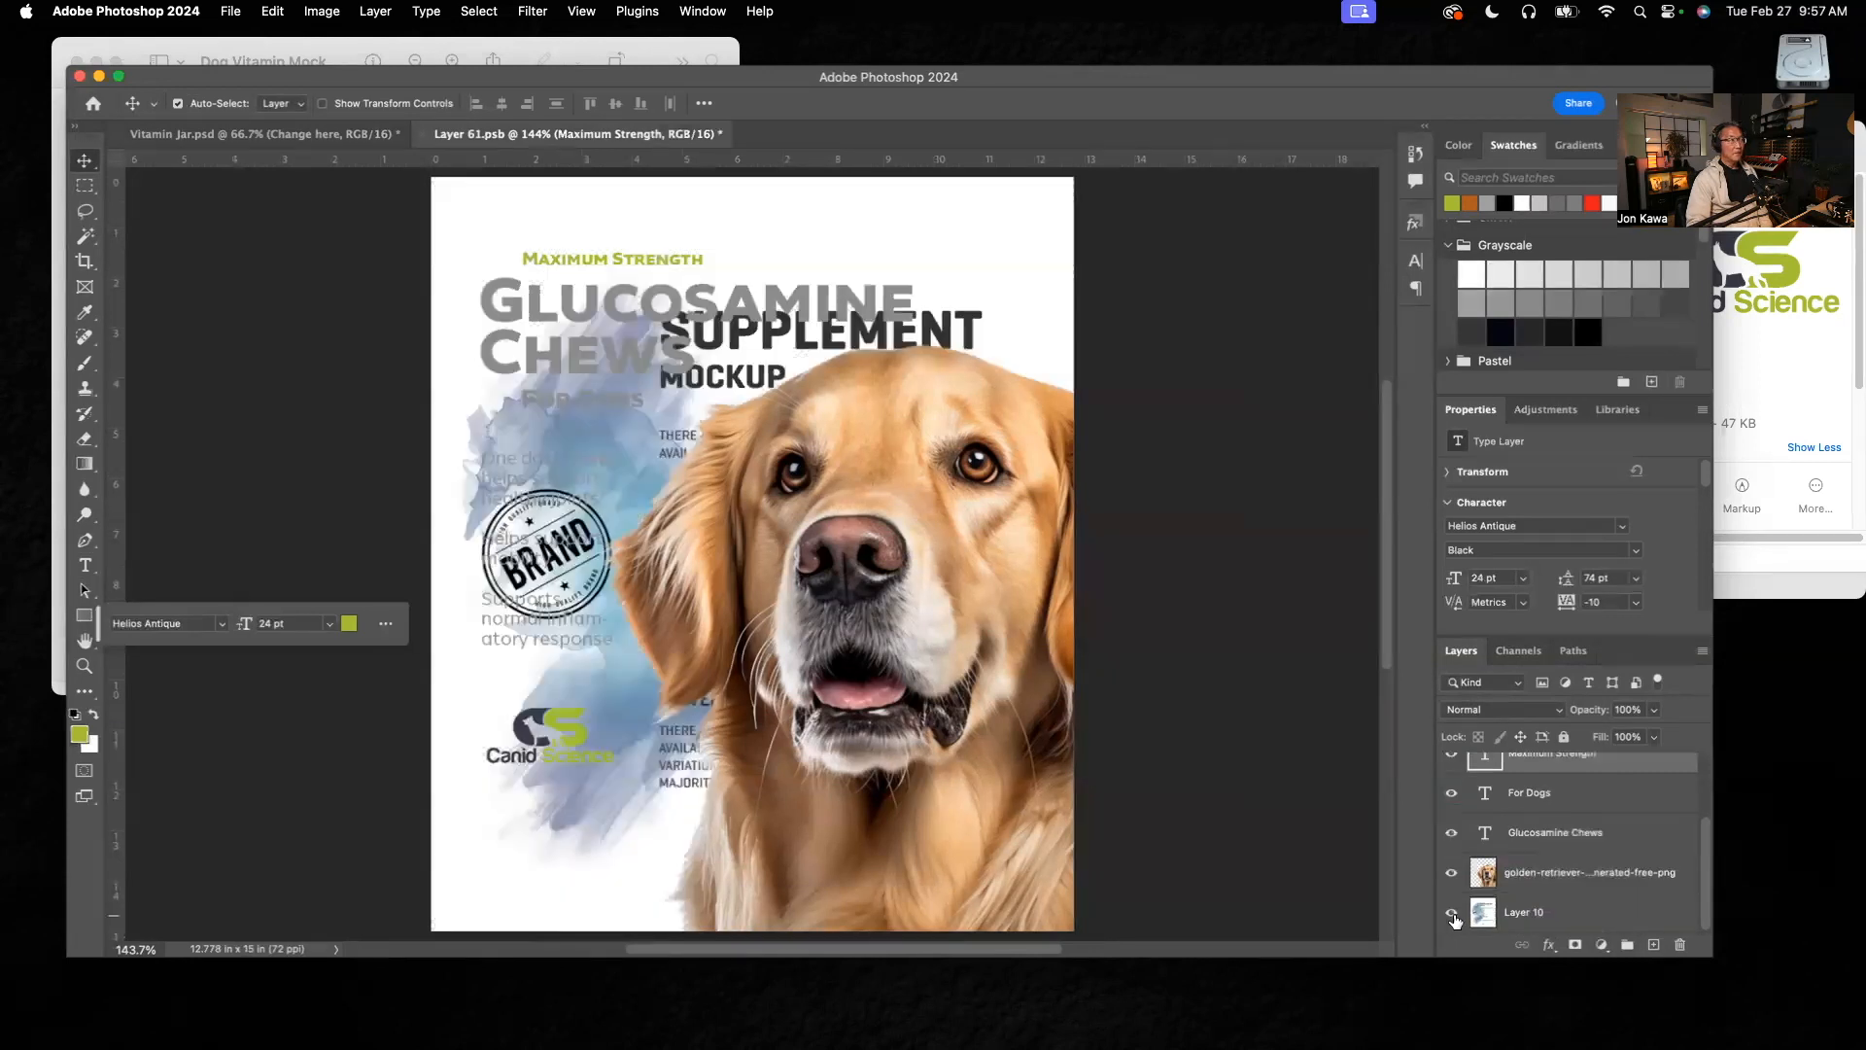
pyautogui.click(1453, 914)
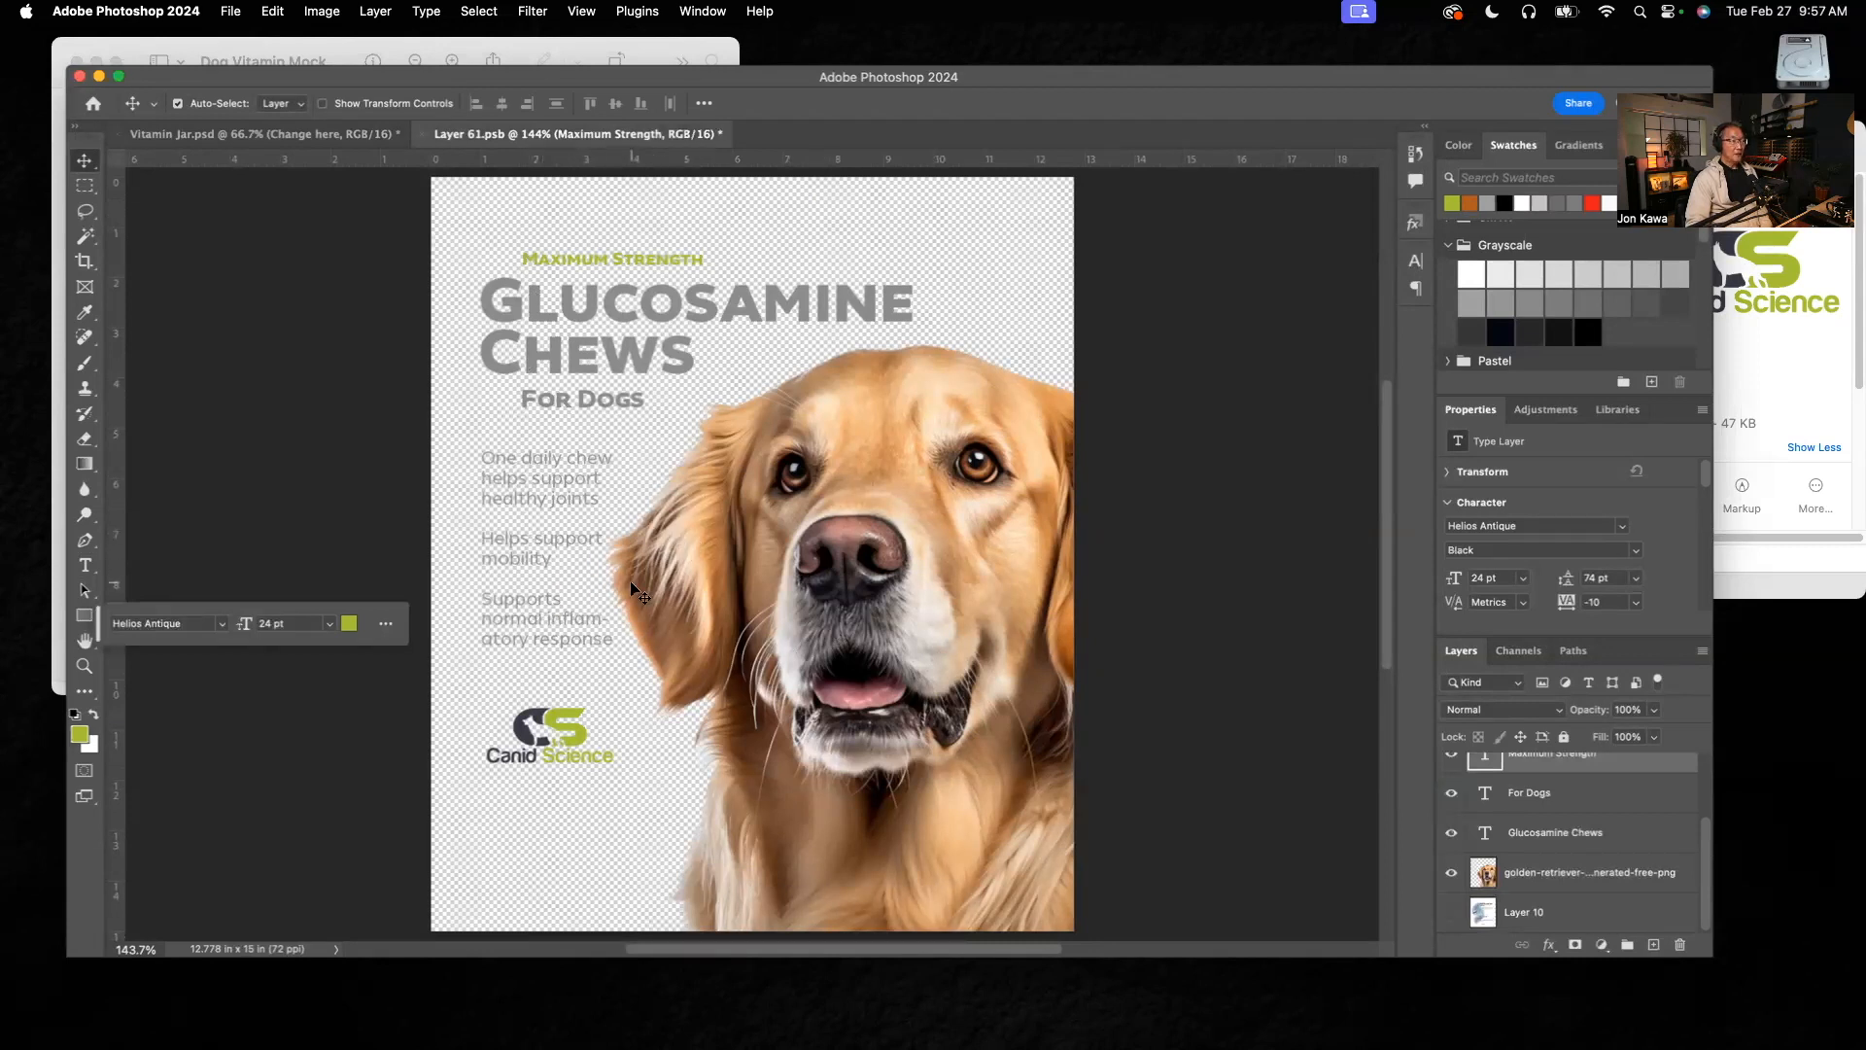
pyautogui.click(264, 142)
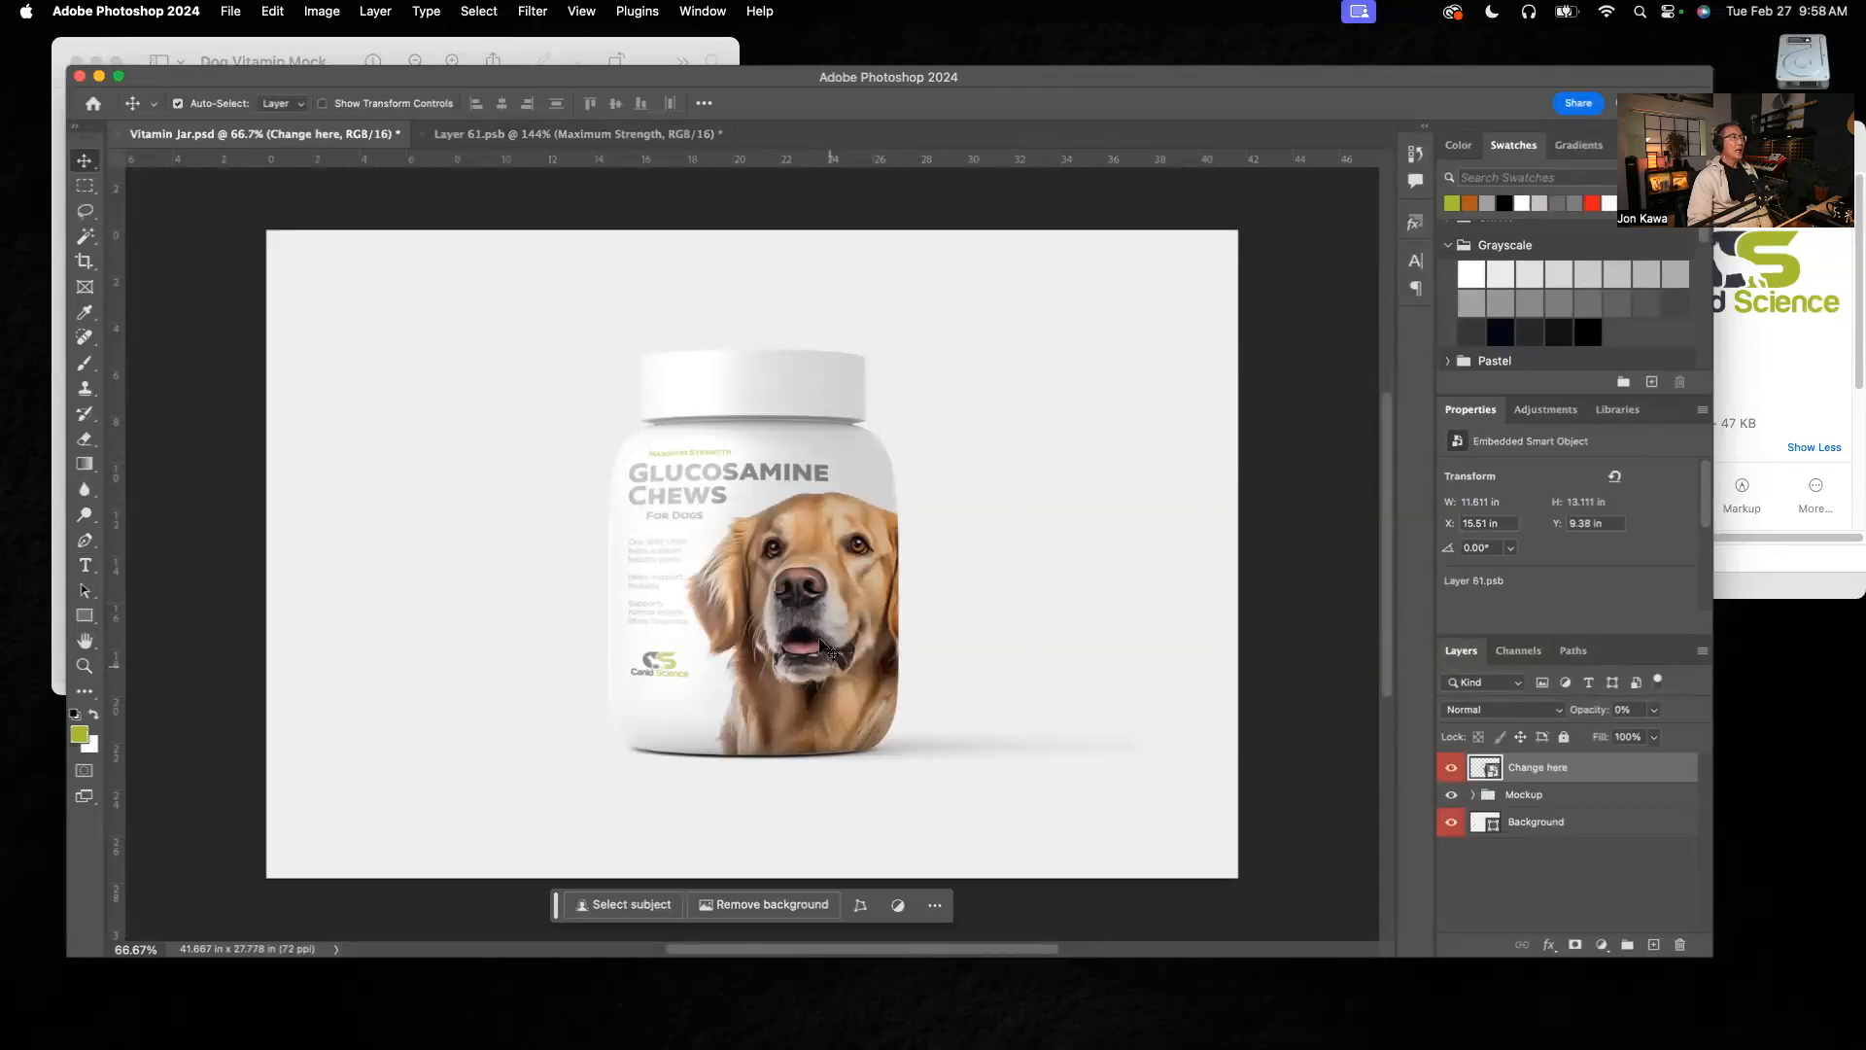
pyautogui.click(504, 137)
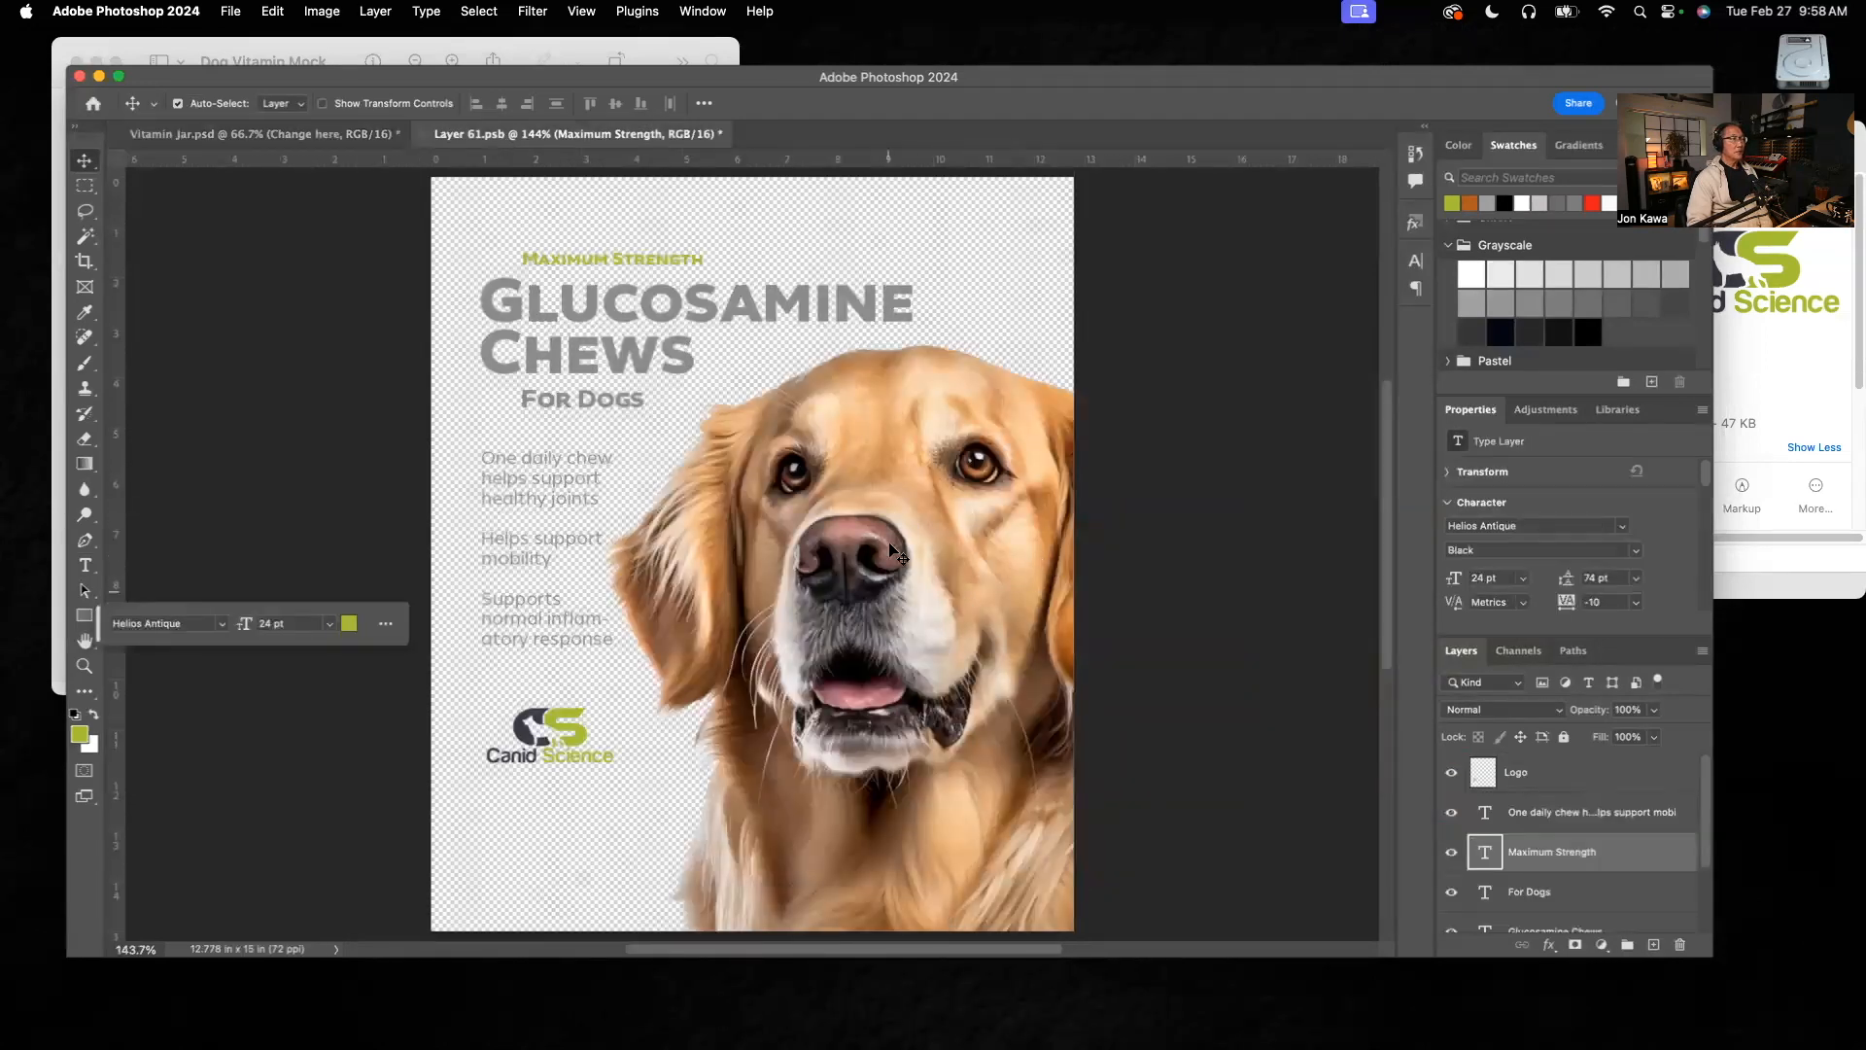
# Step: Scale the golden retriever photo down to about 95% and place it at about X 3.63 in, Y 3.9 in
pyautogui.click(918, 440)
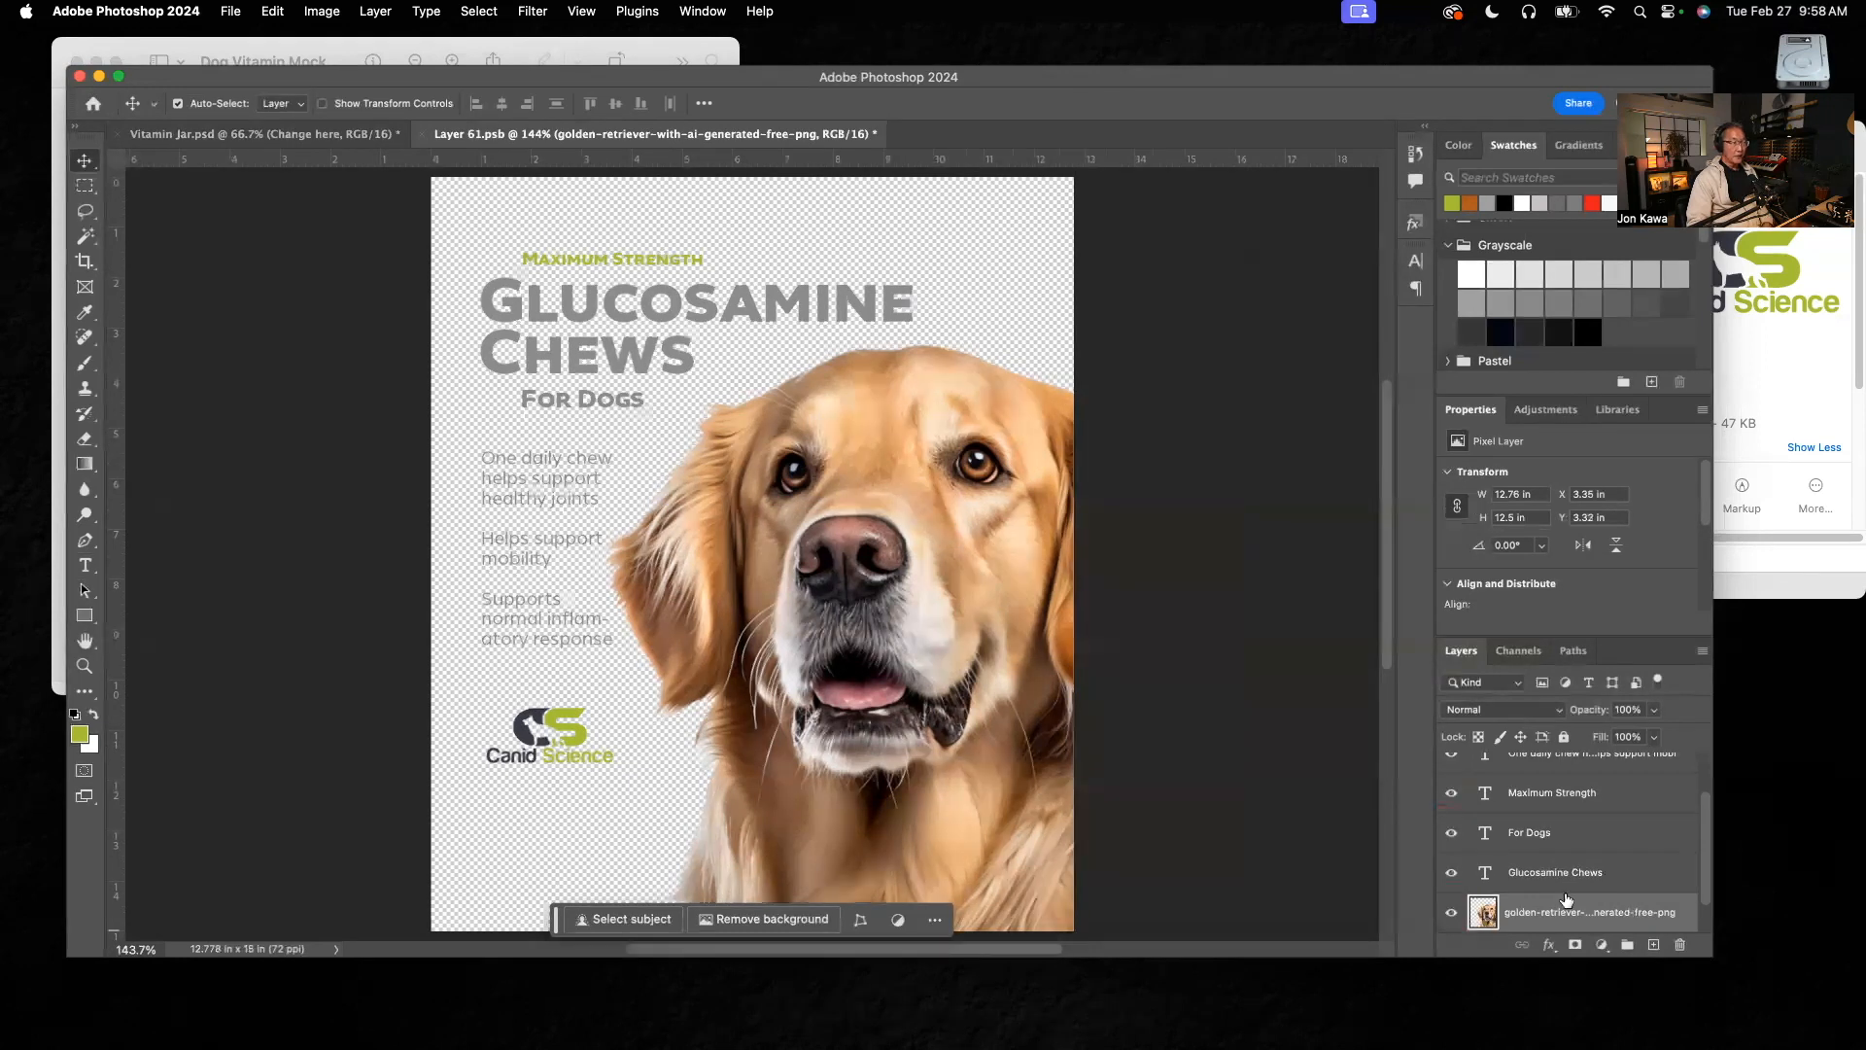
pyautogui.press('super+t')
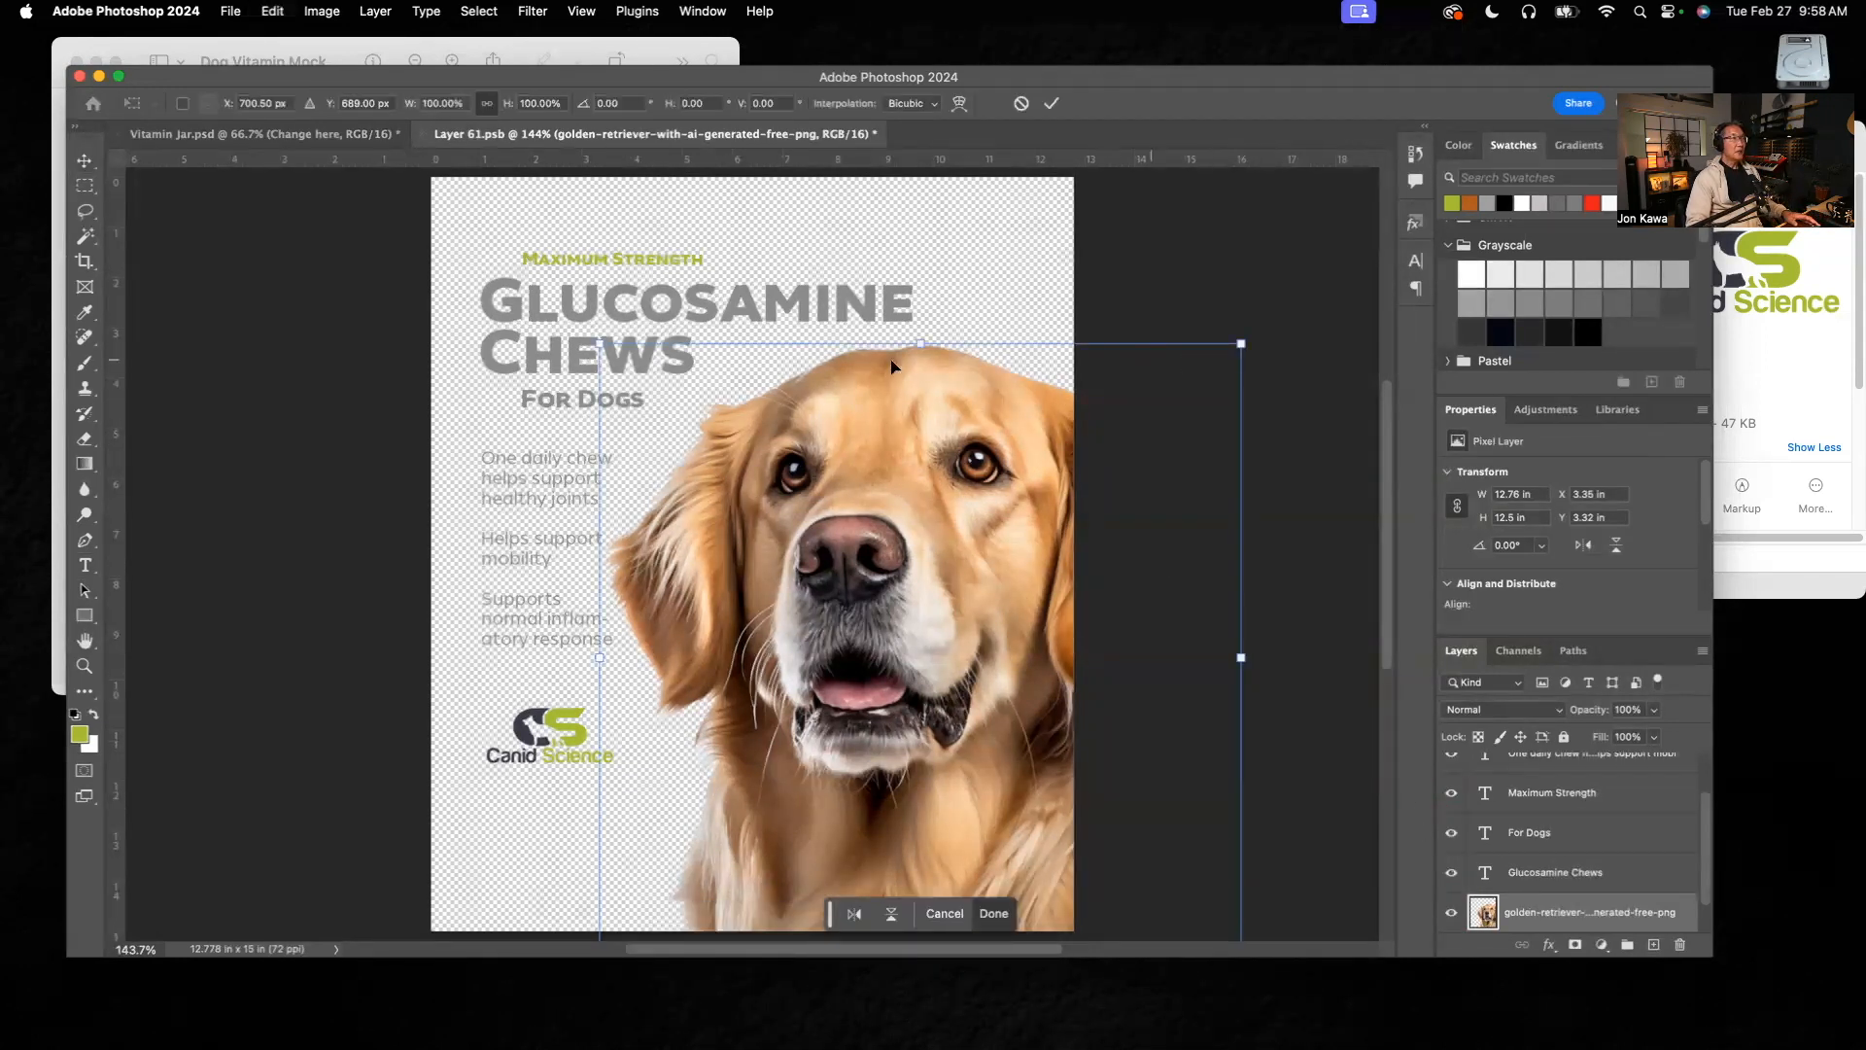
pyautogui.moveTo(597, 344); pyautogui.dragTo(622, 378)
pyautogui.moveTo(1029, 631); pyautogui.dragTo(1010, 623)
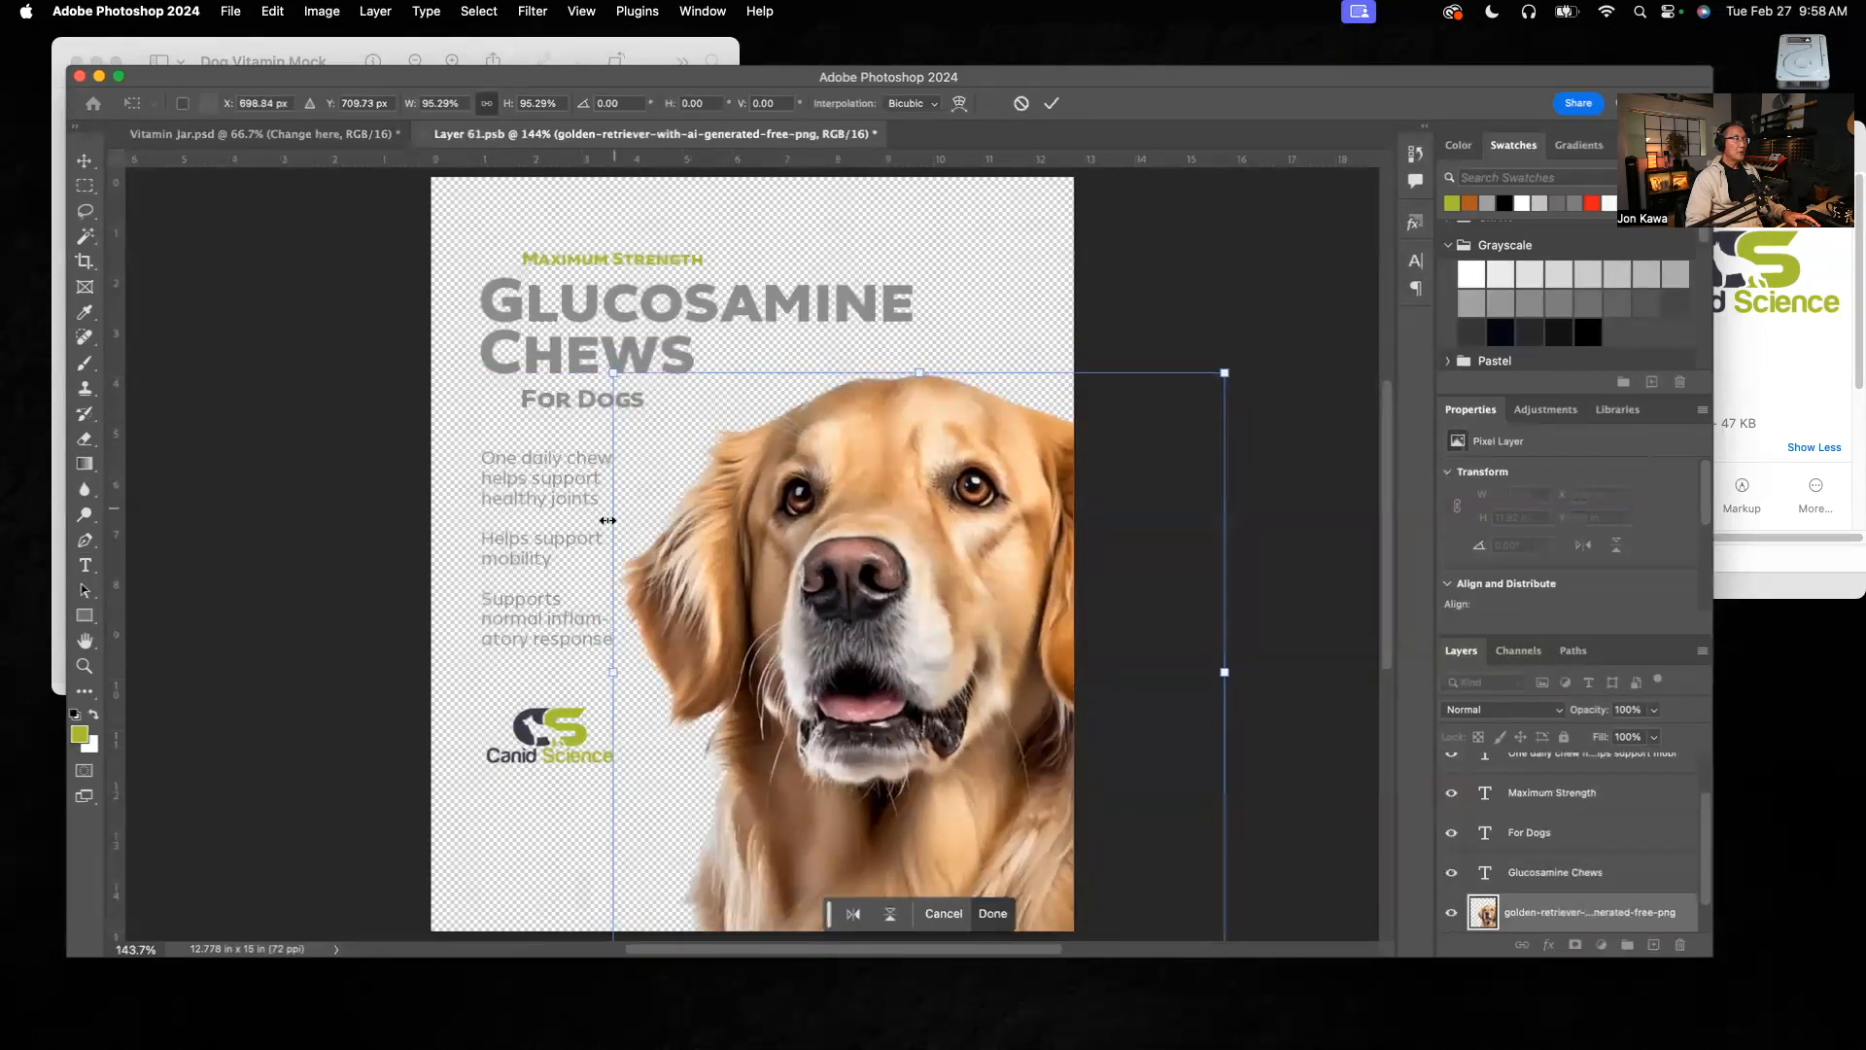
pyautogui.press('Return')
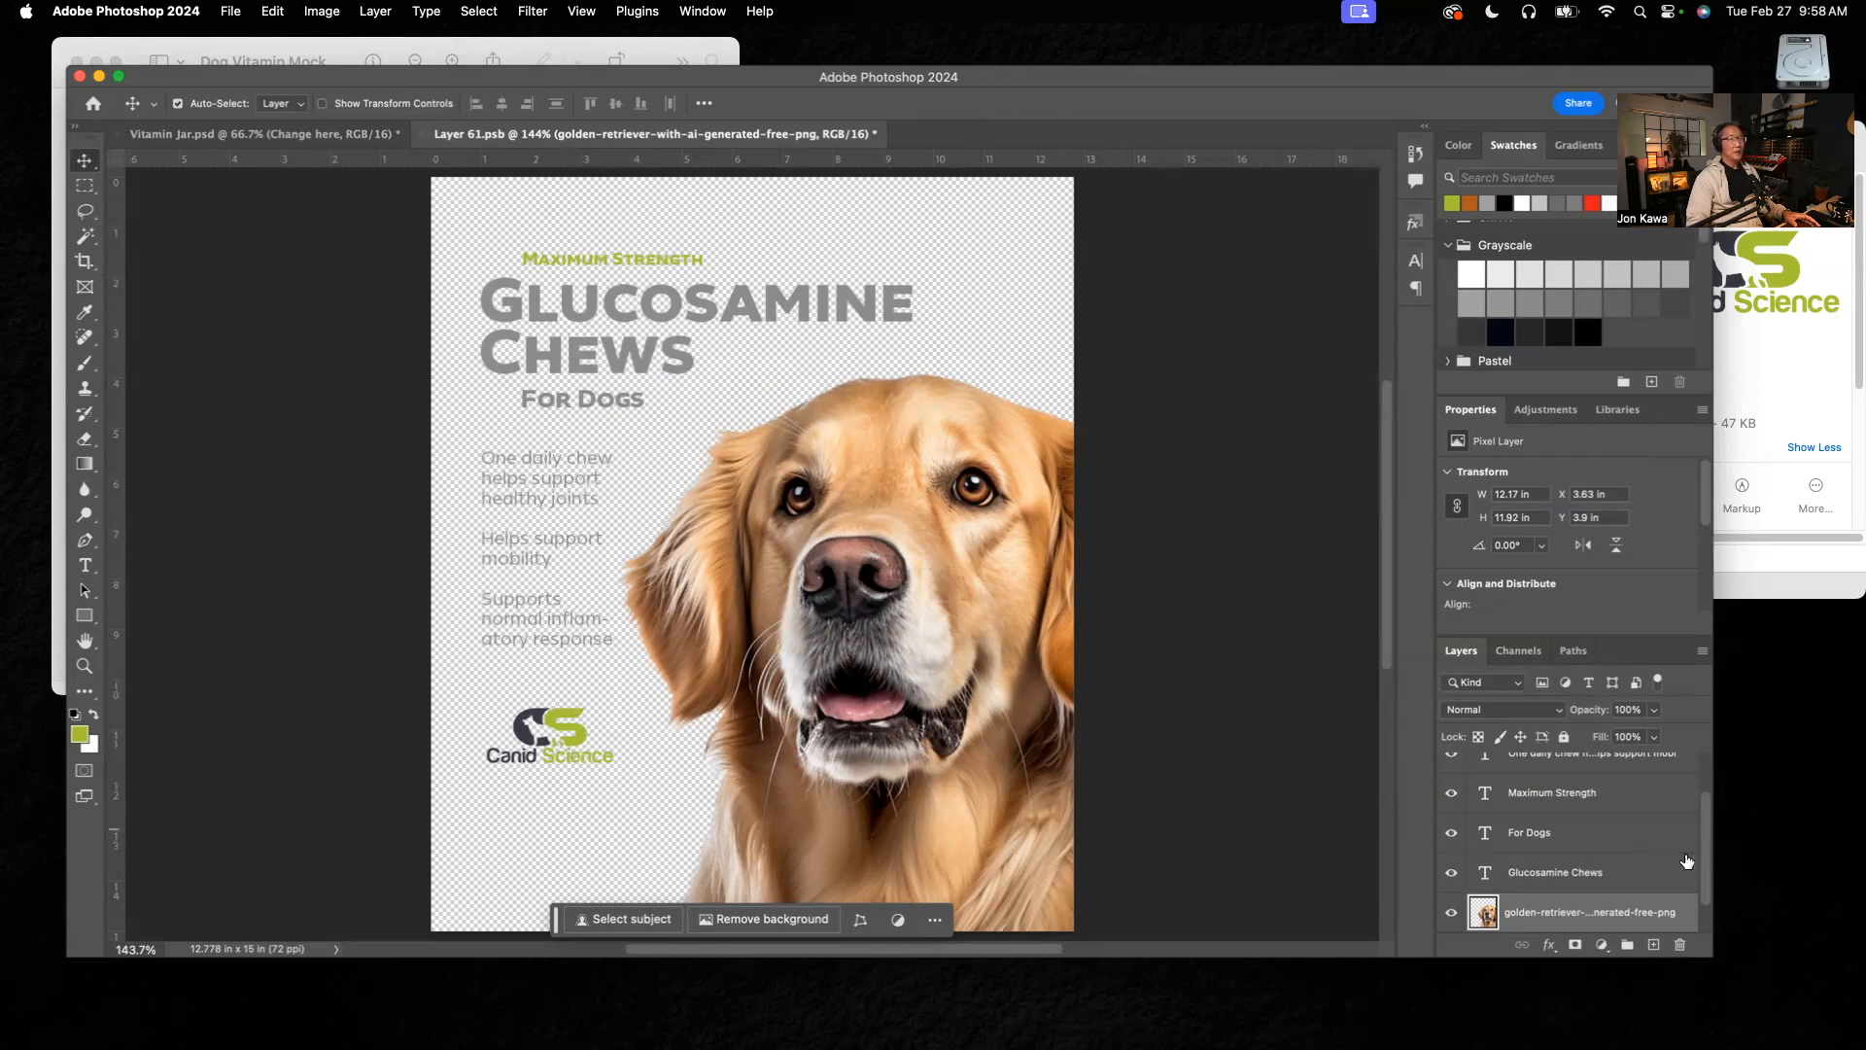
# Step: Enlarge the application window and the layer list until all label layers are visible
pyautogui.moveTo(1368, 80); pyautogui.dragTo(1343, 39)
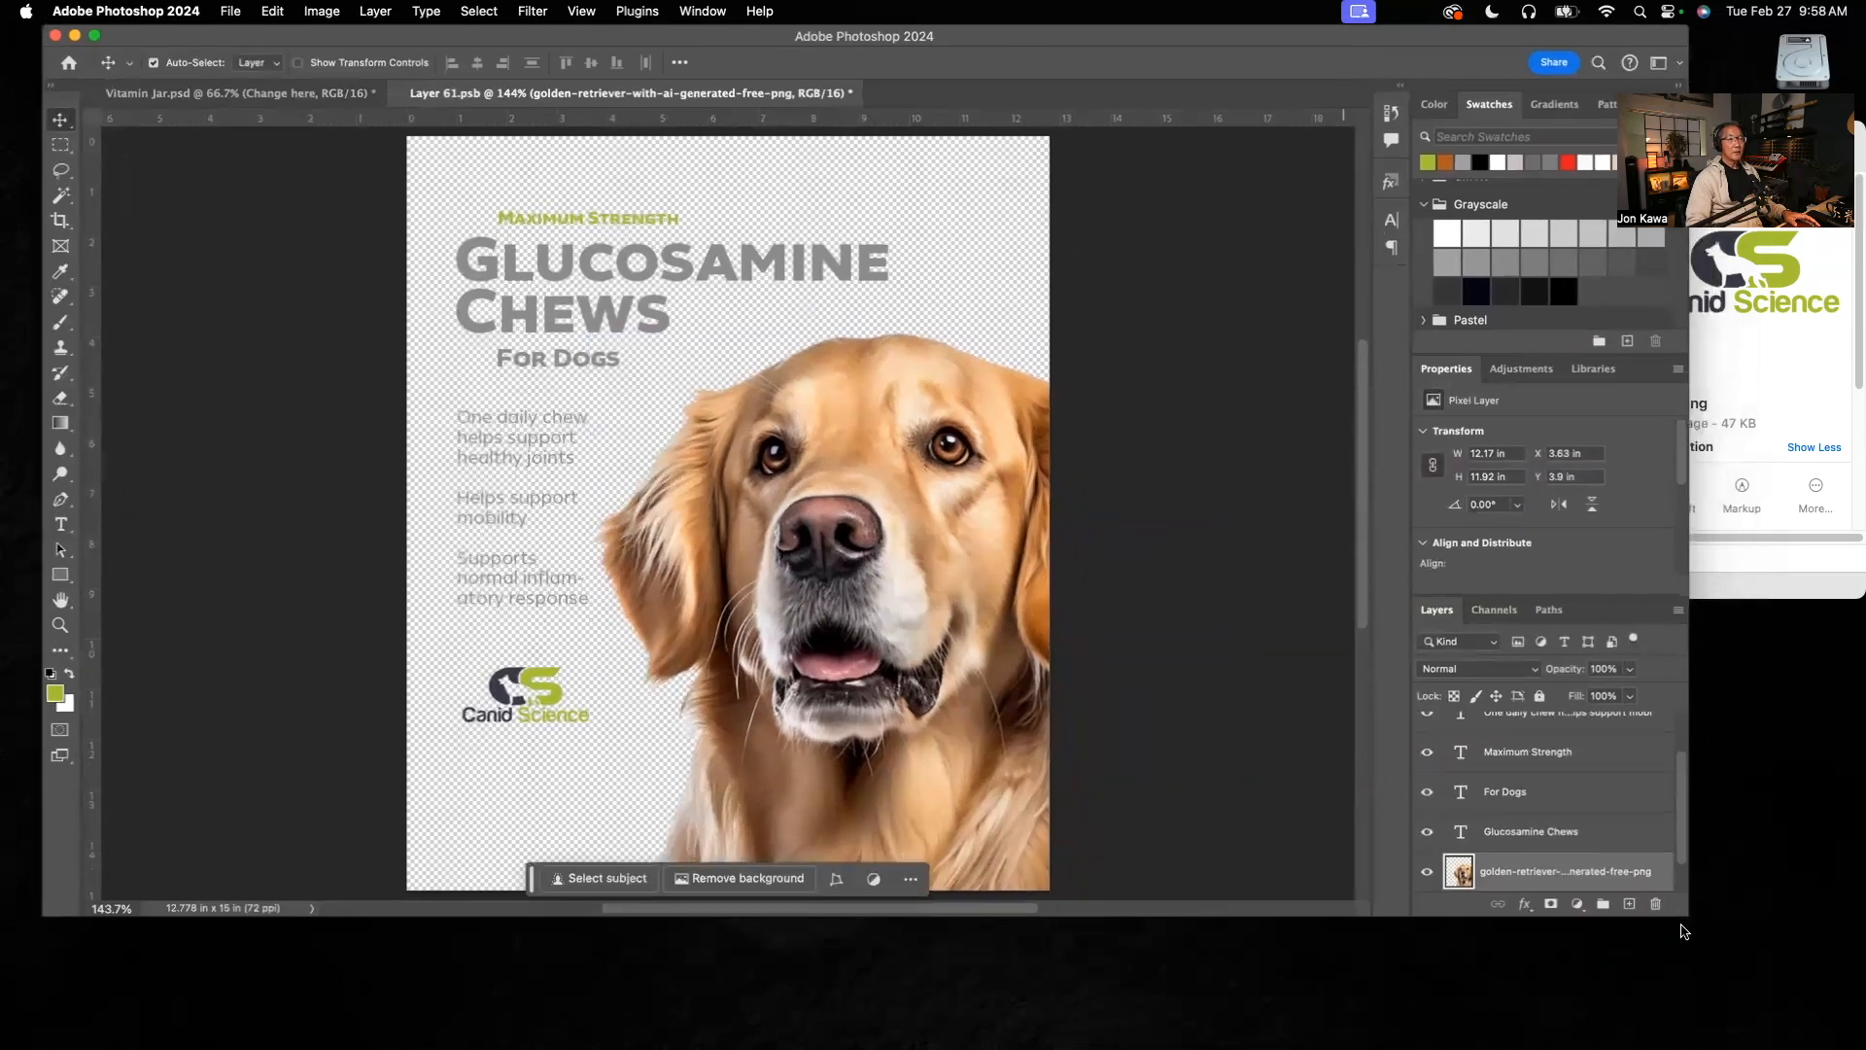
pyautogui.moveTo(1681, 908); pyautogui.dragTo(1690, 995)
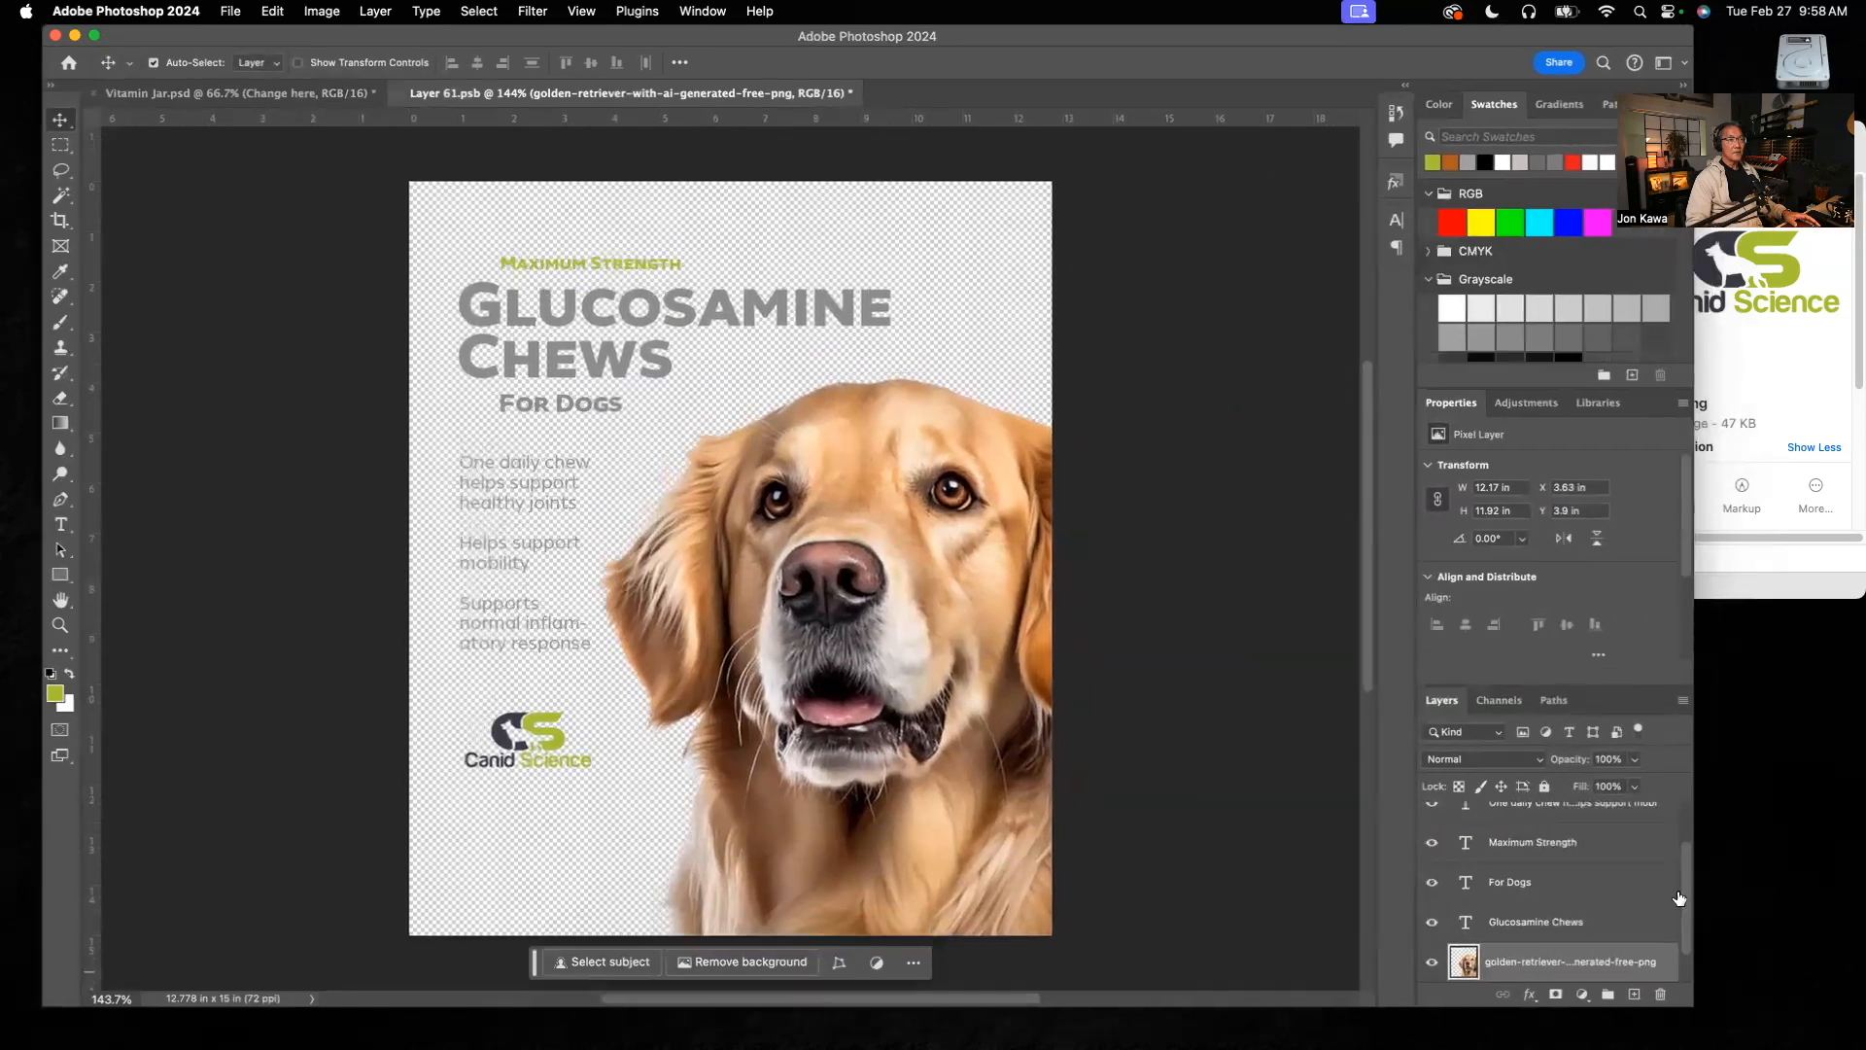
pyautogui.moveTo(1586, 686); pyautogui.dragTo(1573, 580)
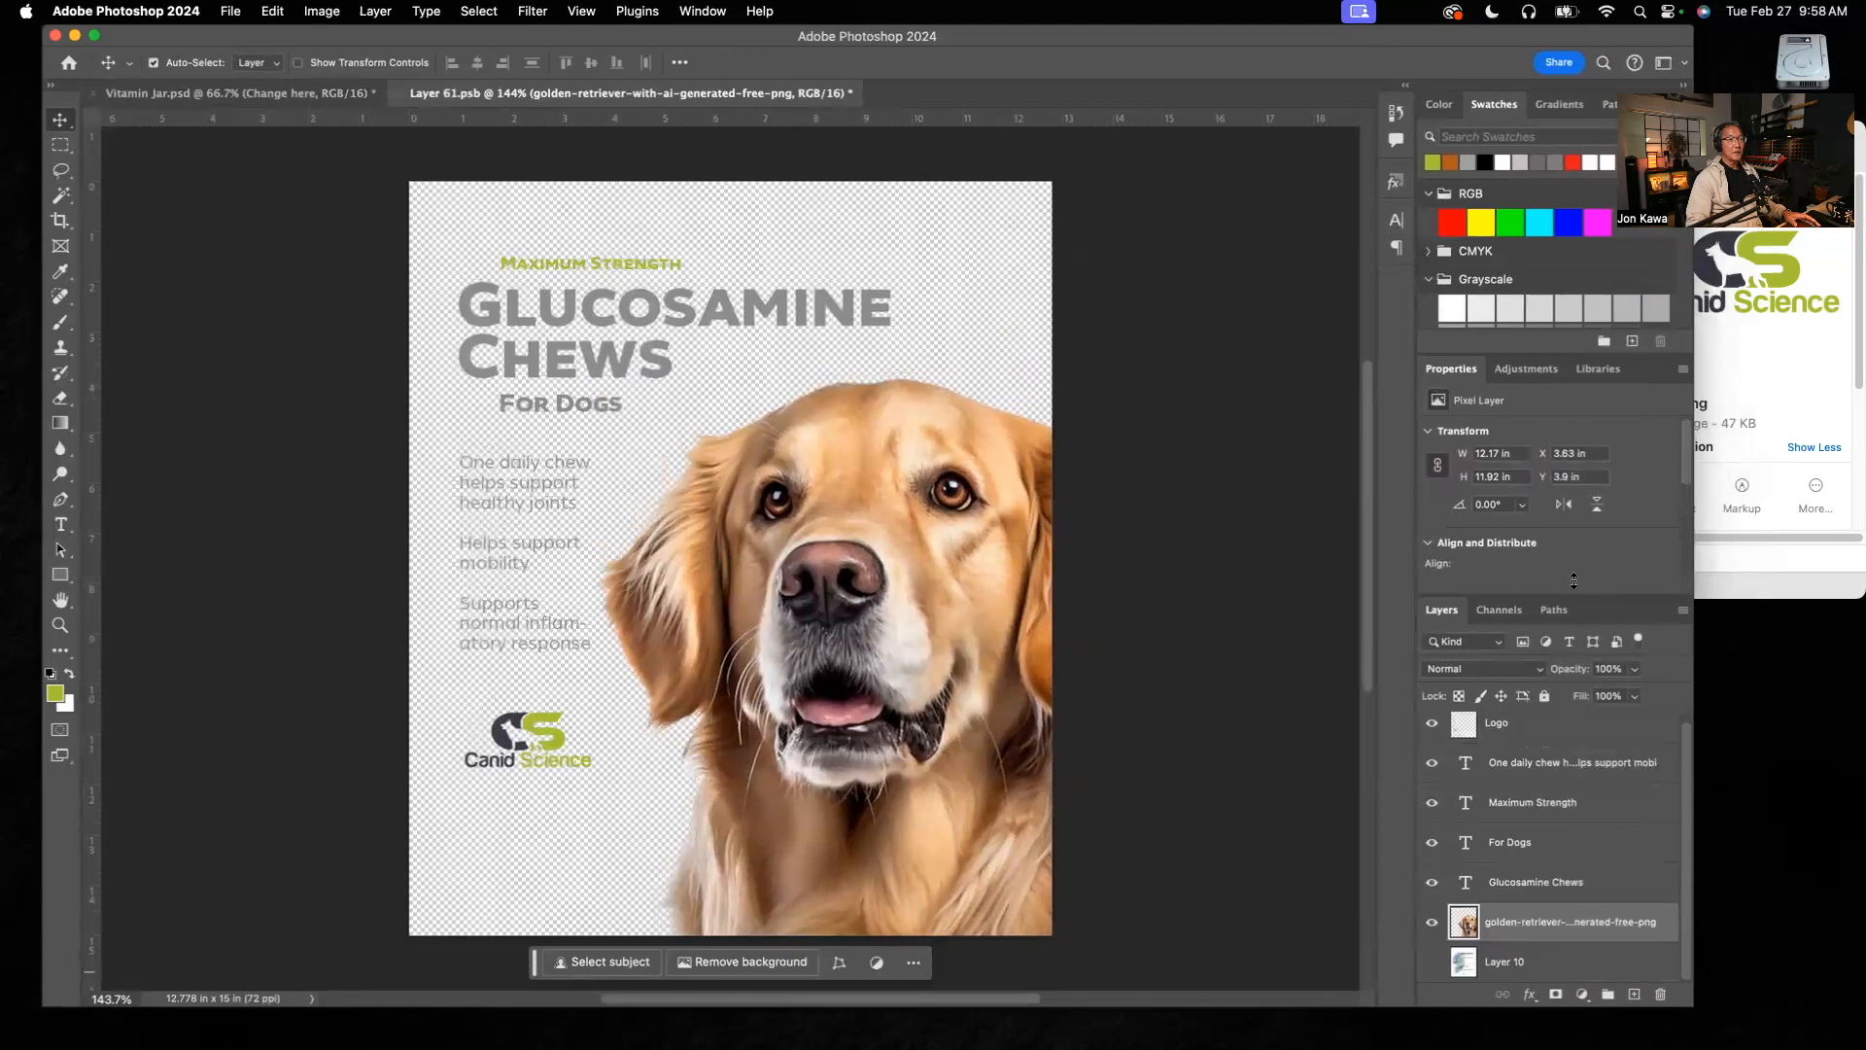
# Step: Move the logo and all four text layers together about half an inch down and slightly right, save the label and check it on the jar
pyautogui.click(1568, 731)
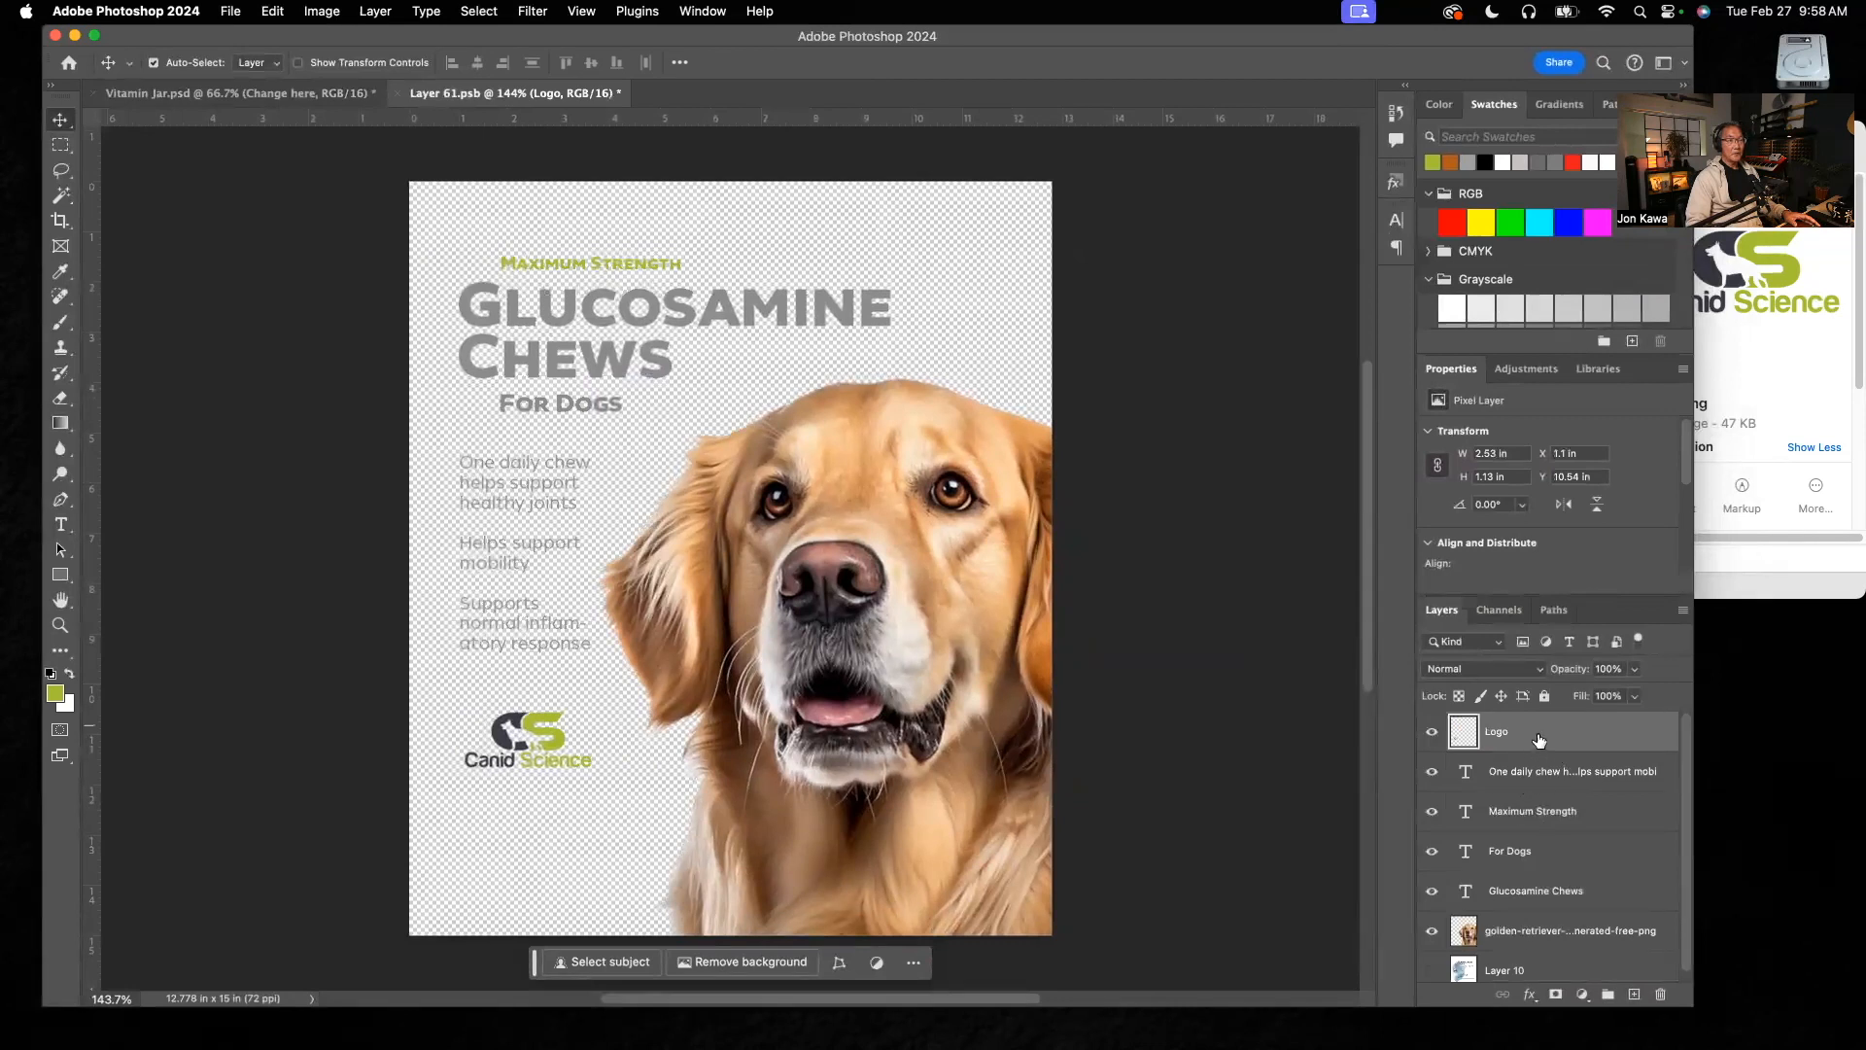
pyautogui.keyDown('shift'); pyautogui.click(1611, 892); pyautogui.keyUp('shift')
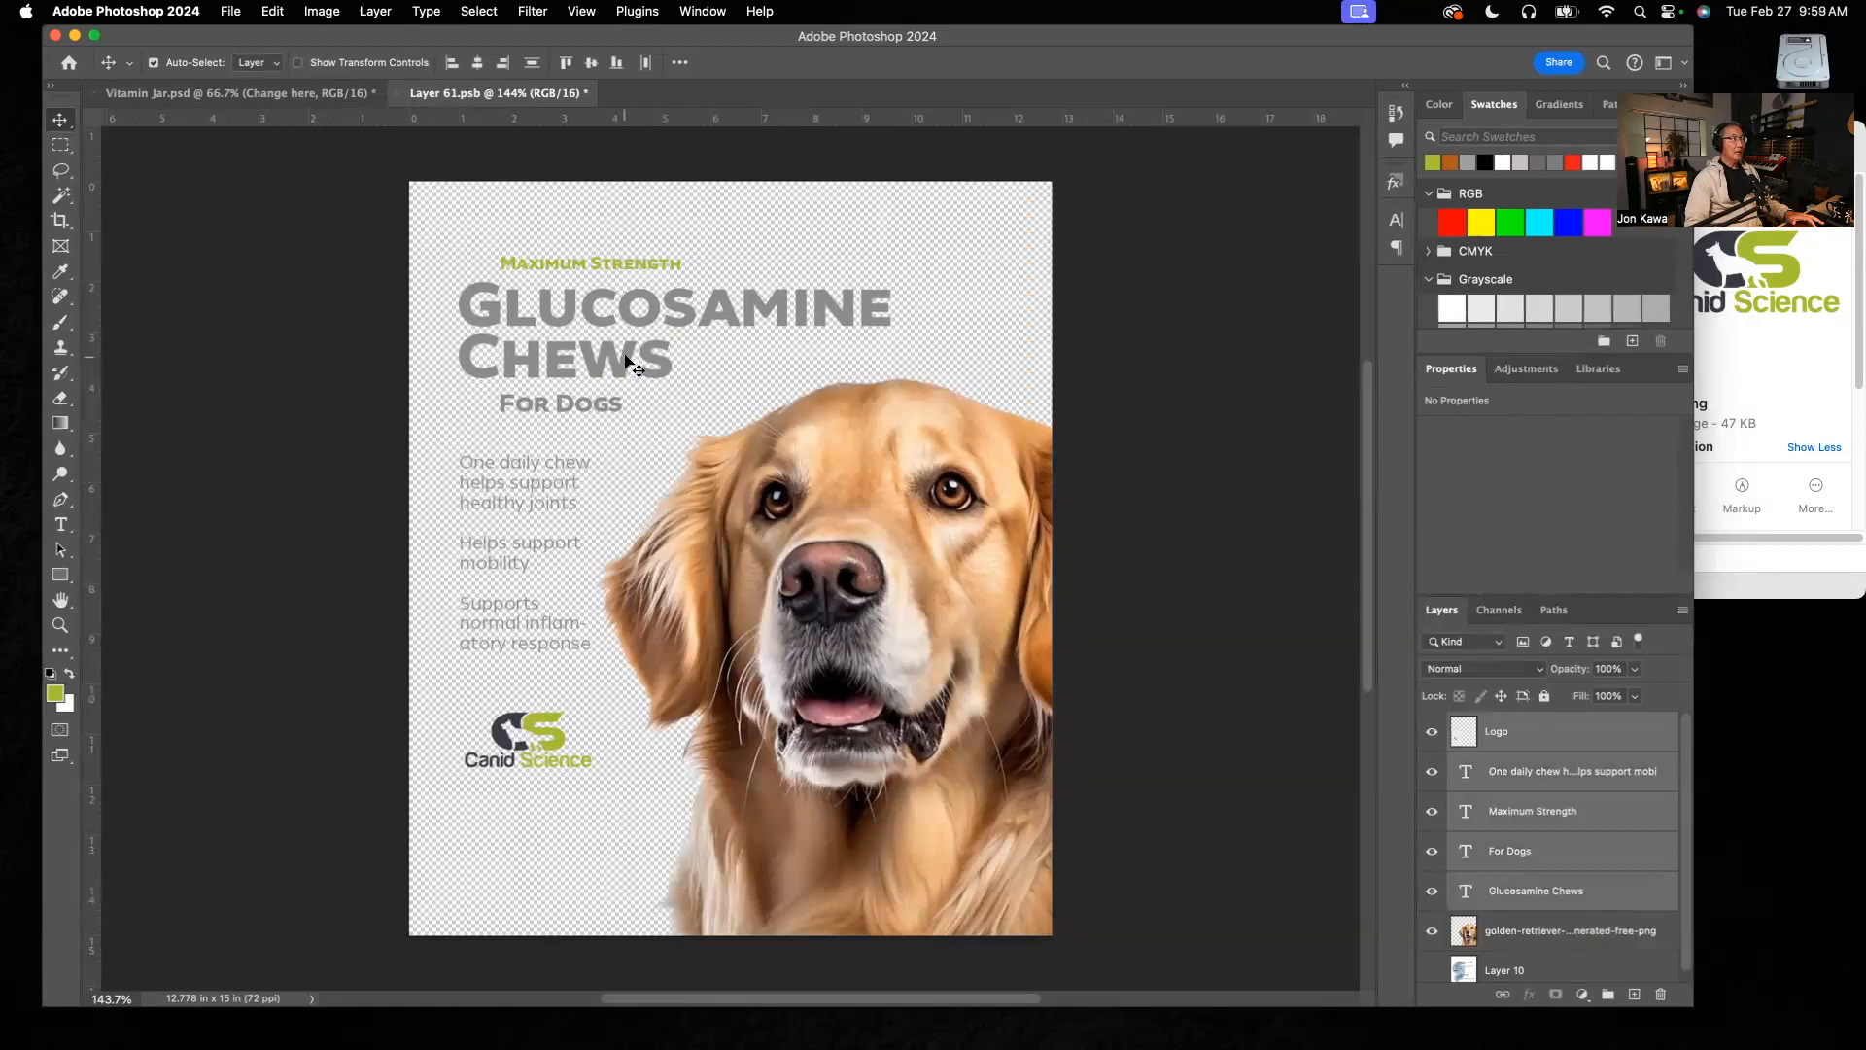
pyautogui.moveTo(627, 364); pyautogui.dragTo(627, 375)
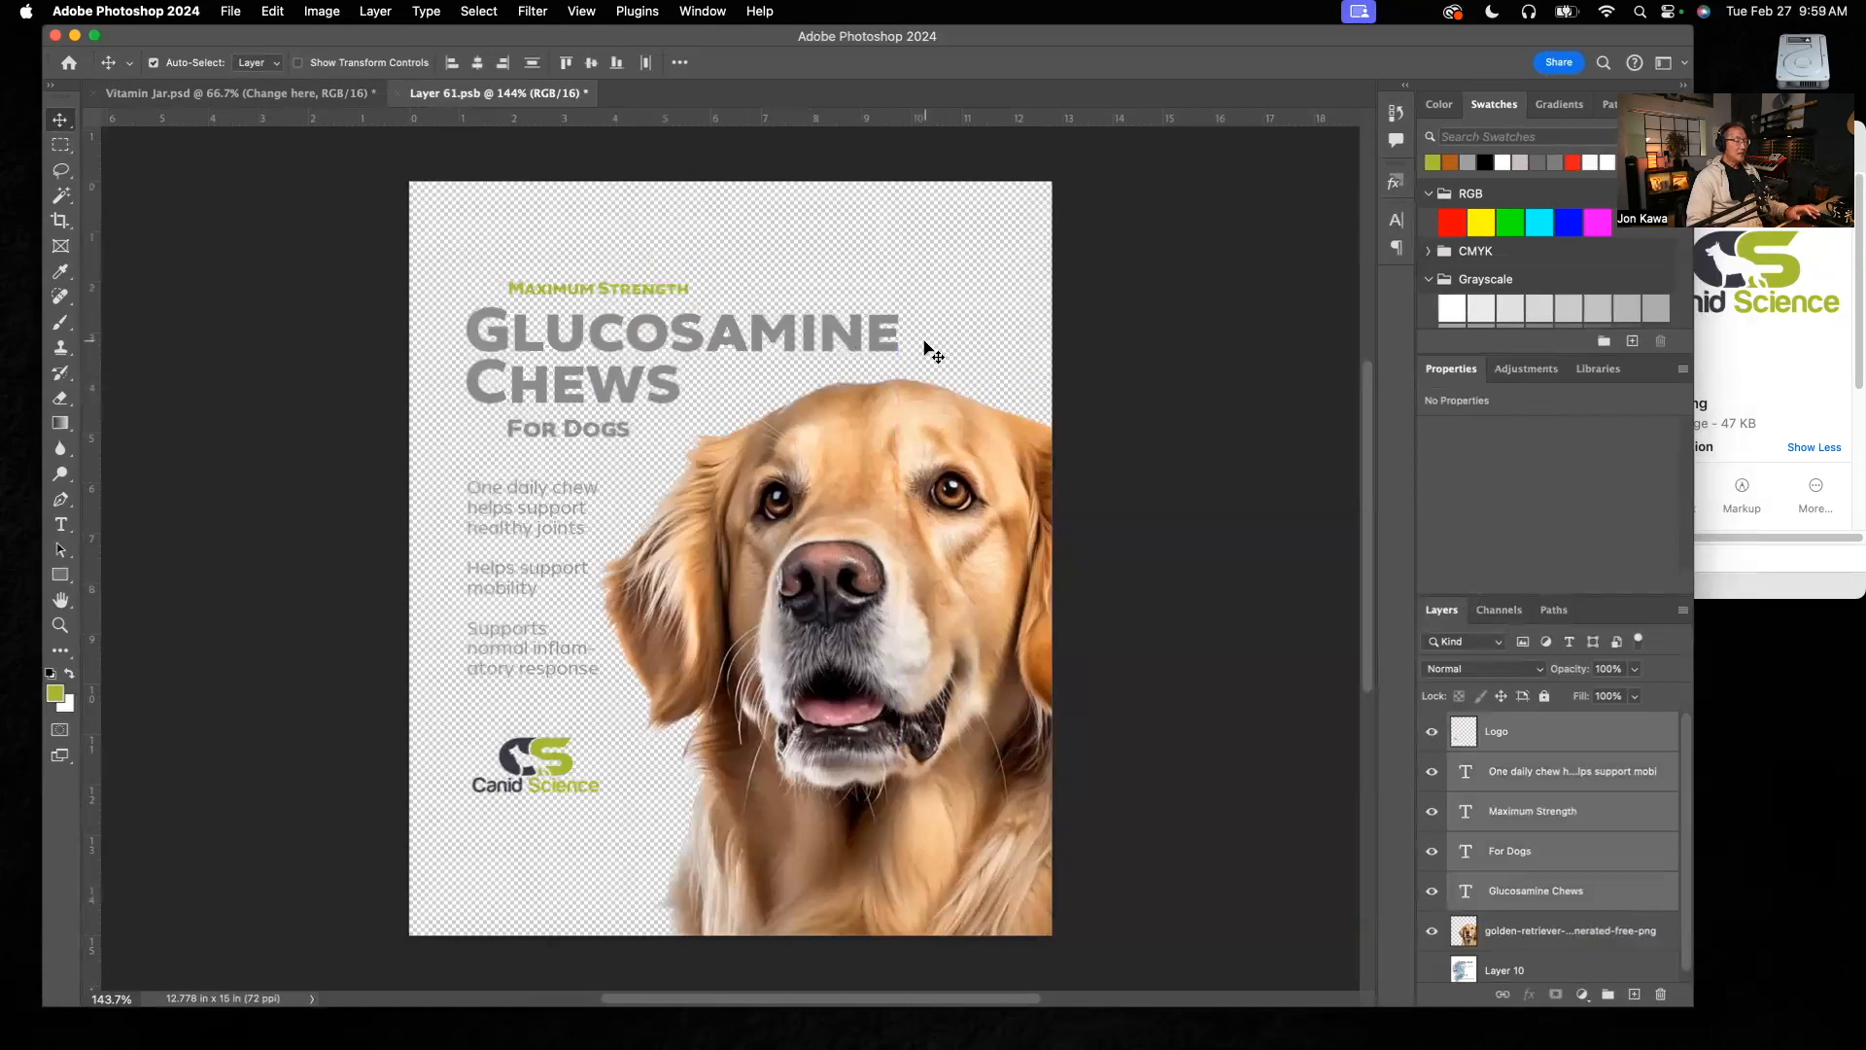
pyautogui.press('super+s')
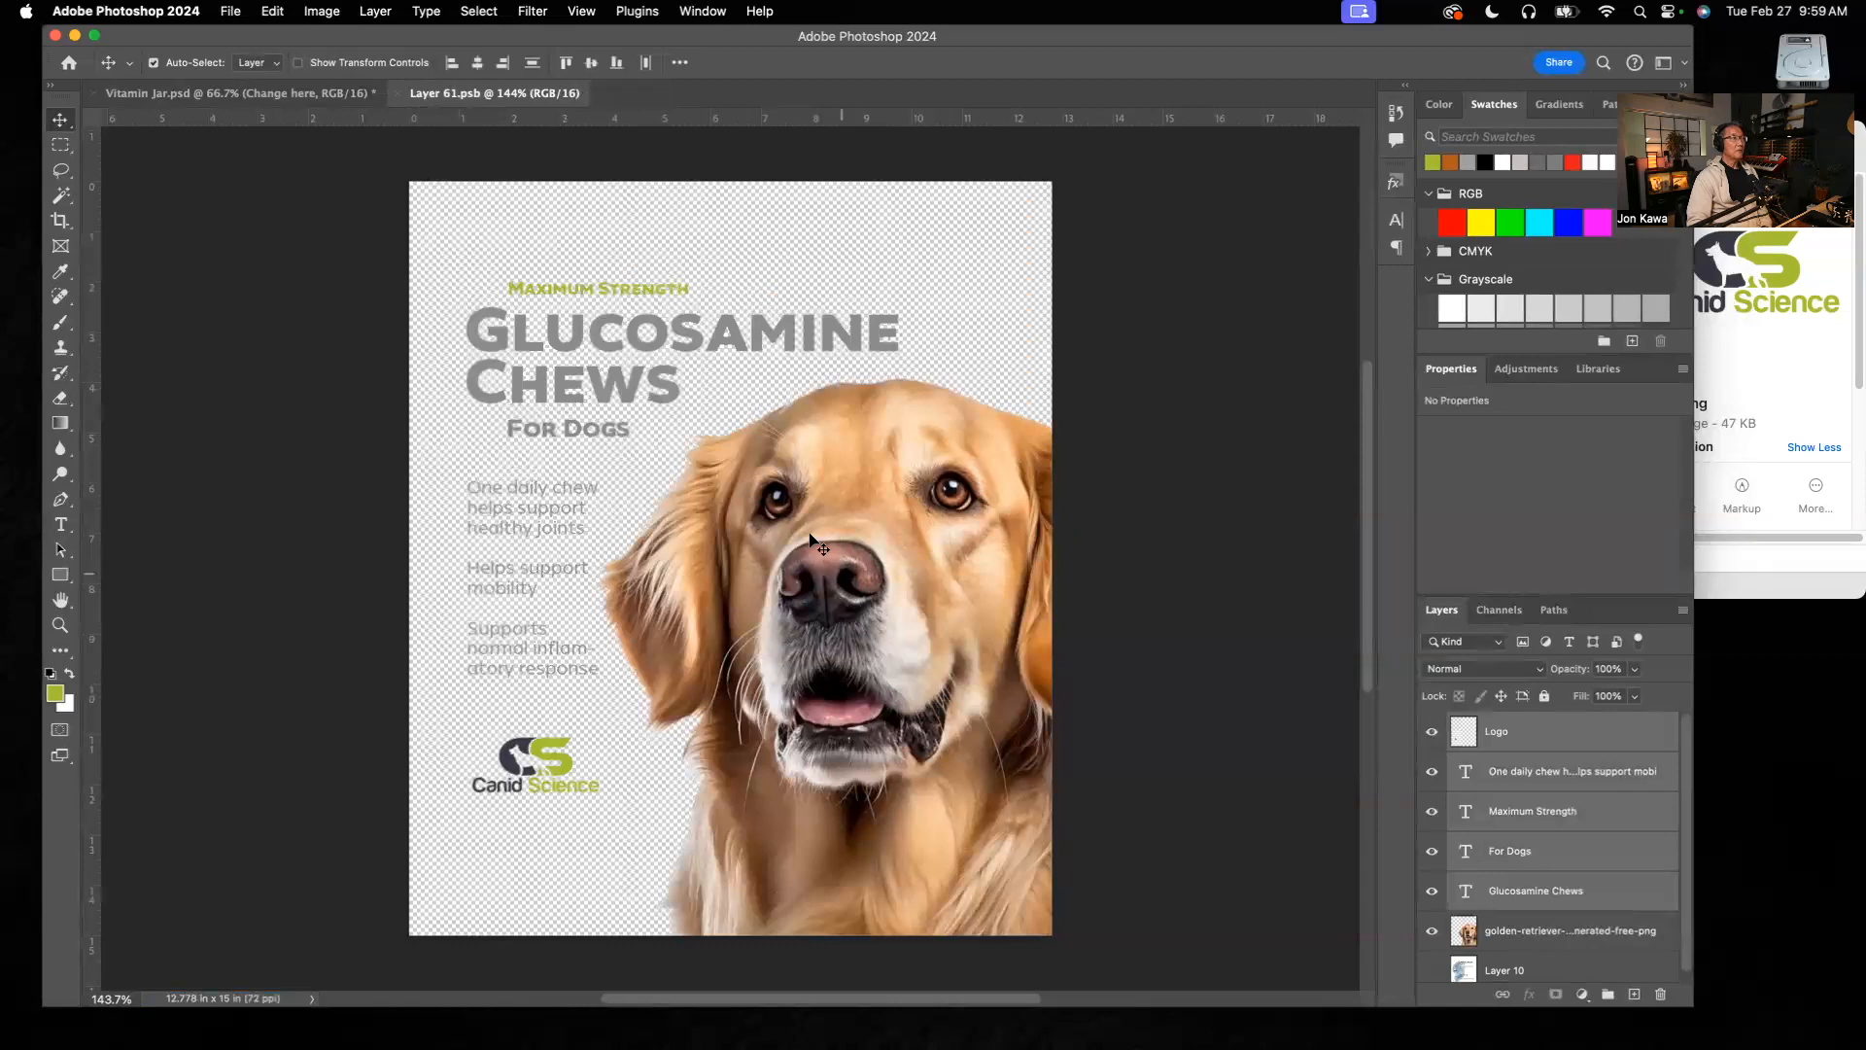
pyautogui.click(261, 94)
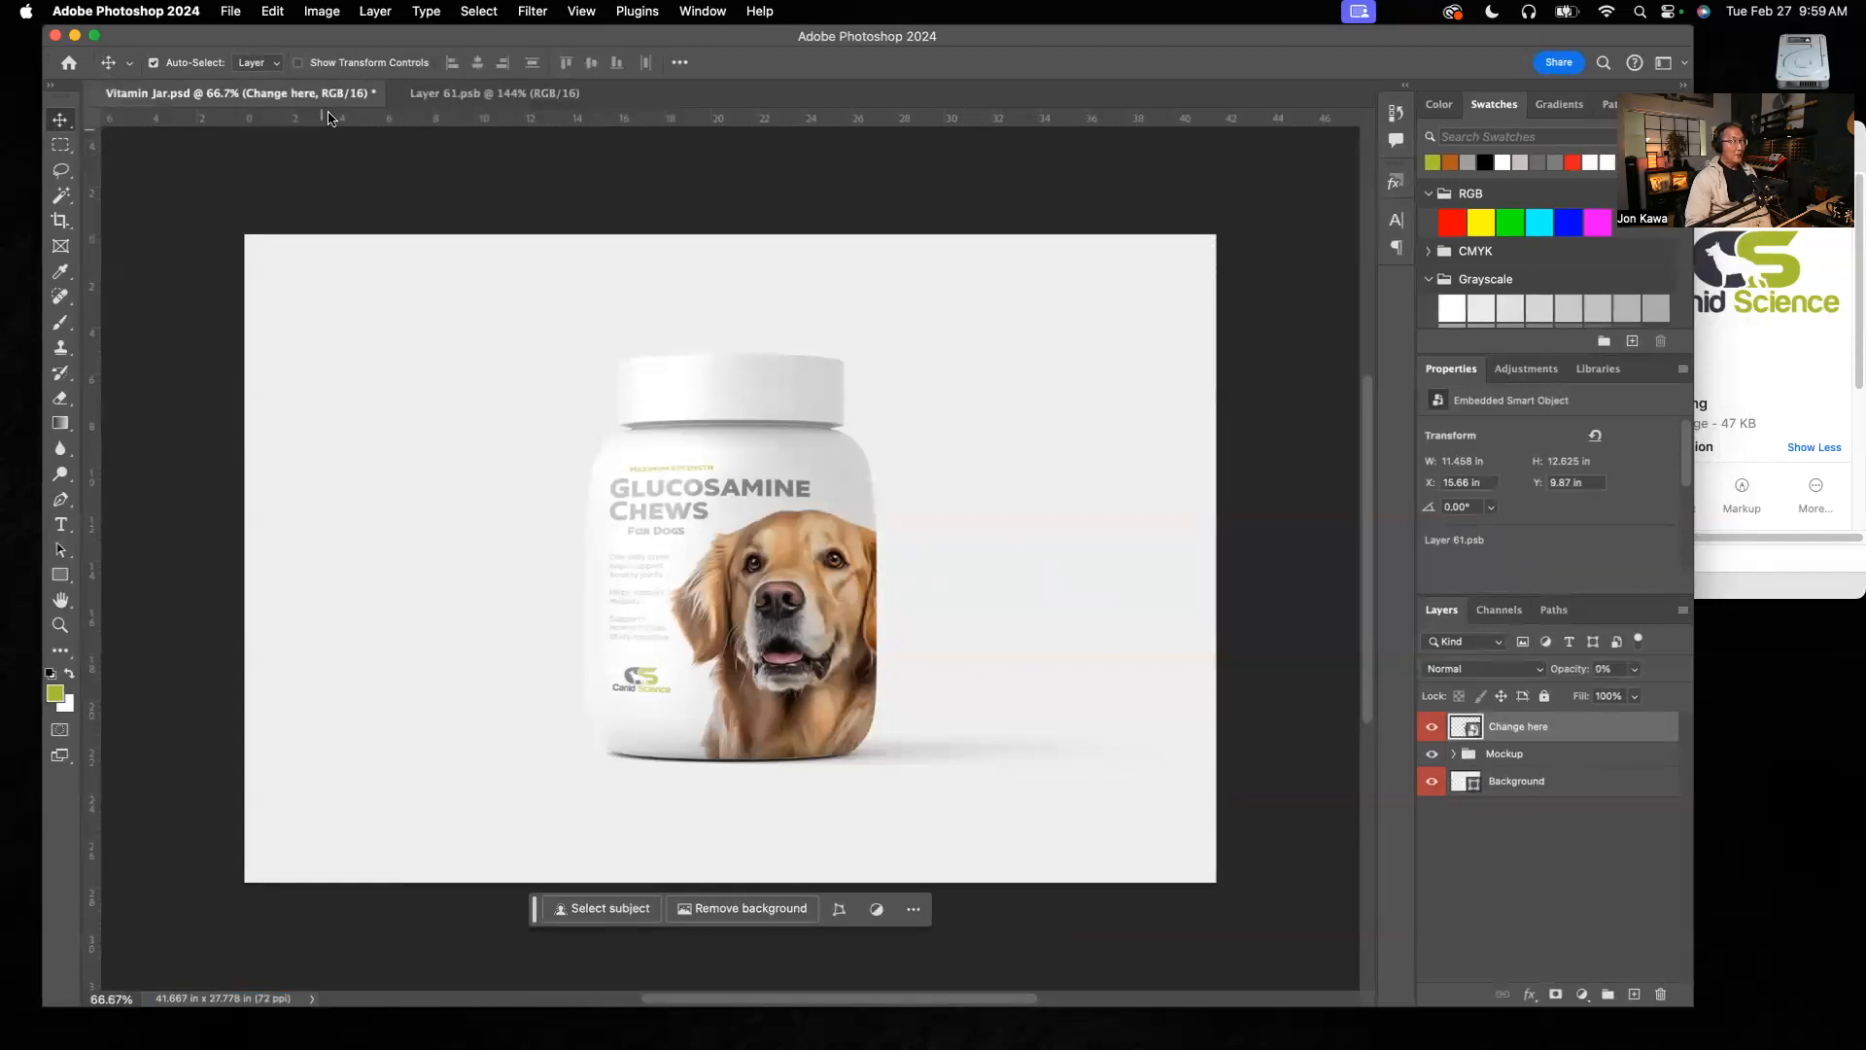
# Step: Expand the Mockup group in Vitamin Jar.psd, compare the jar with and without the Light Reflection layer, and leave that layer hidden
pyautogui.click(1454, 756)
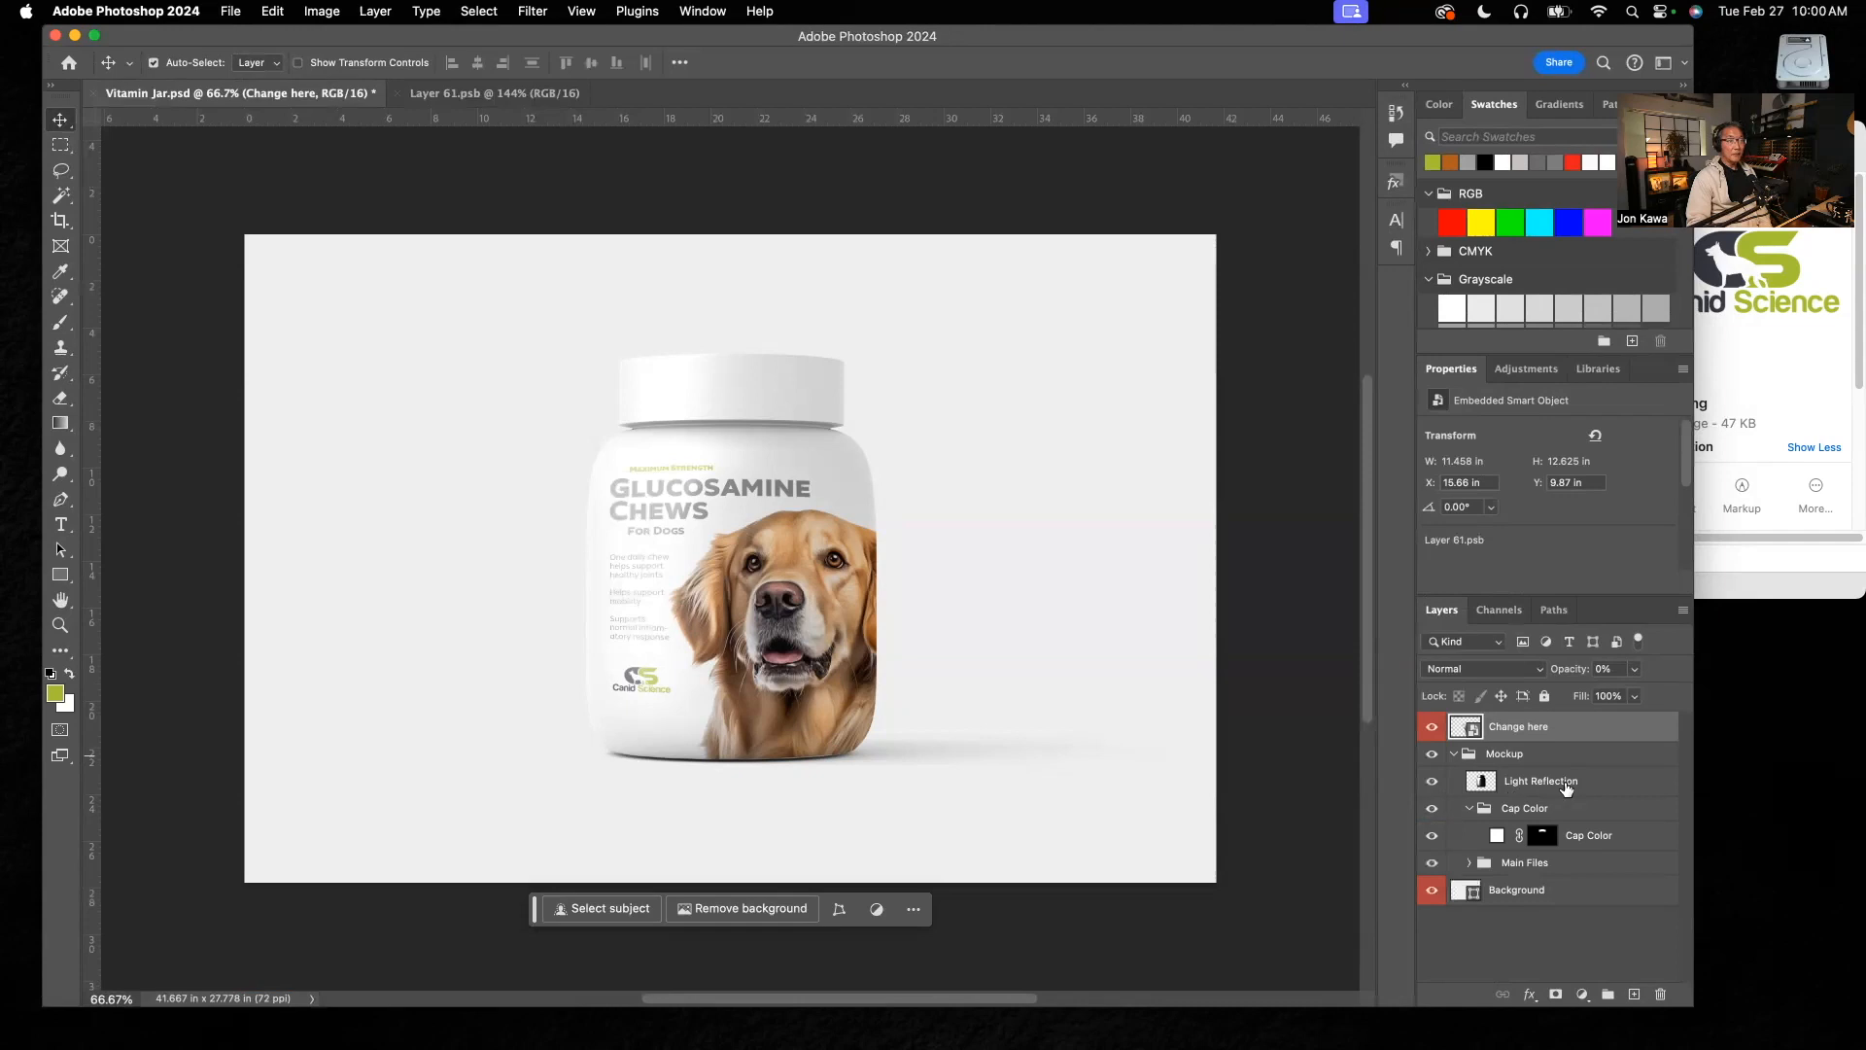
pyautogui.click(1430, 784)
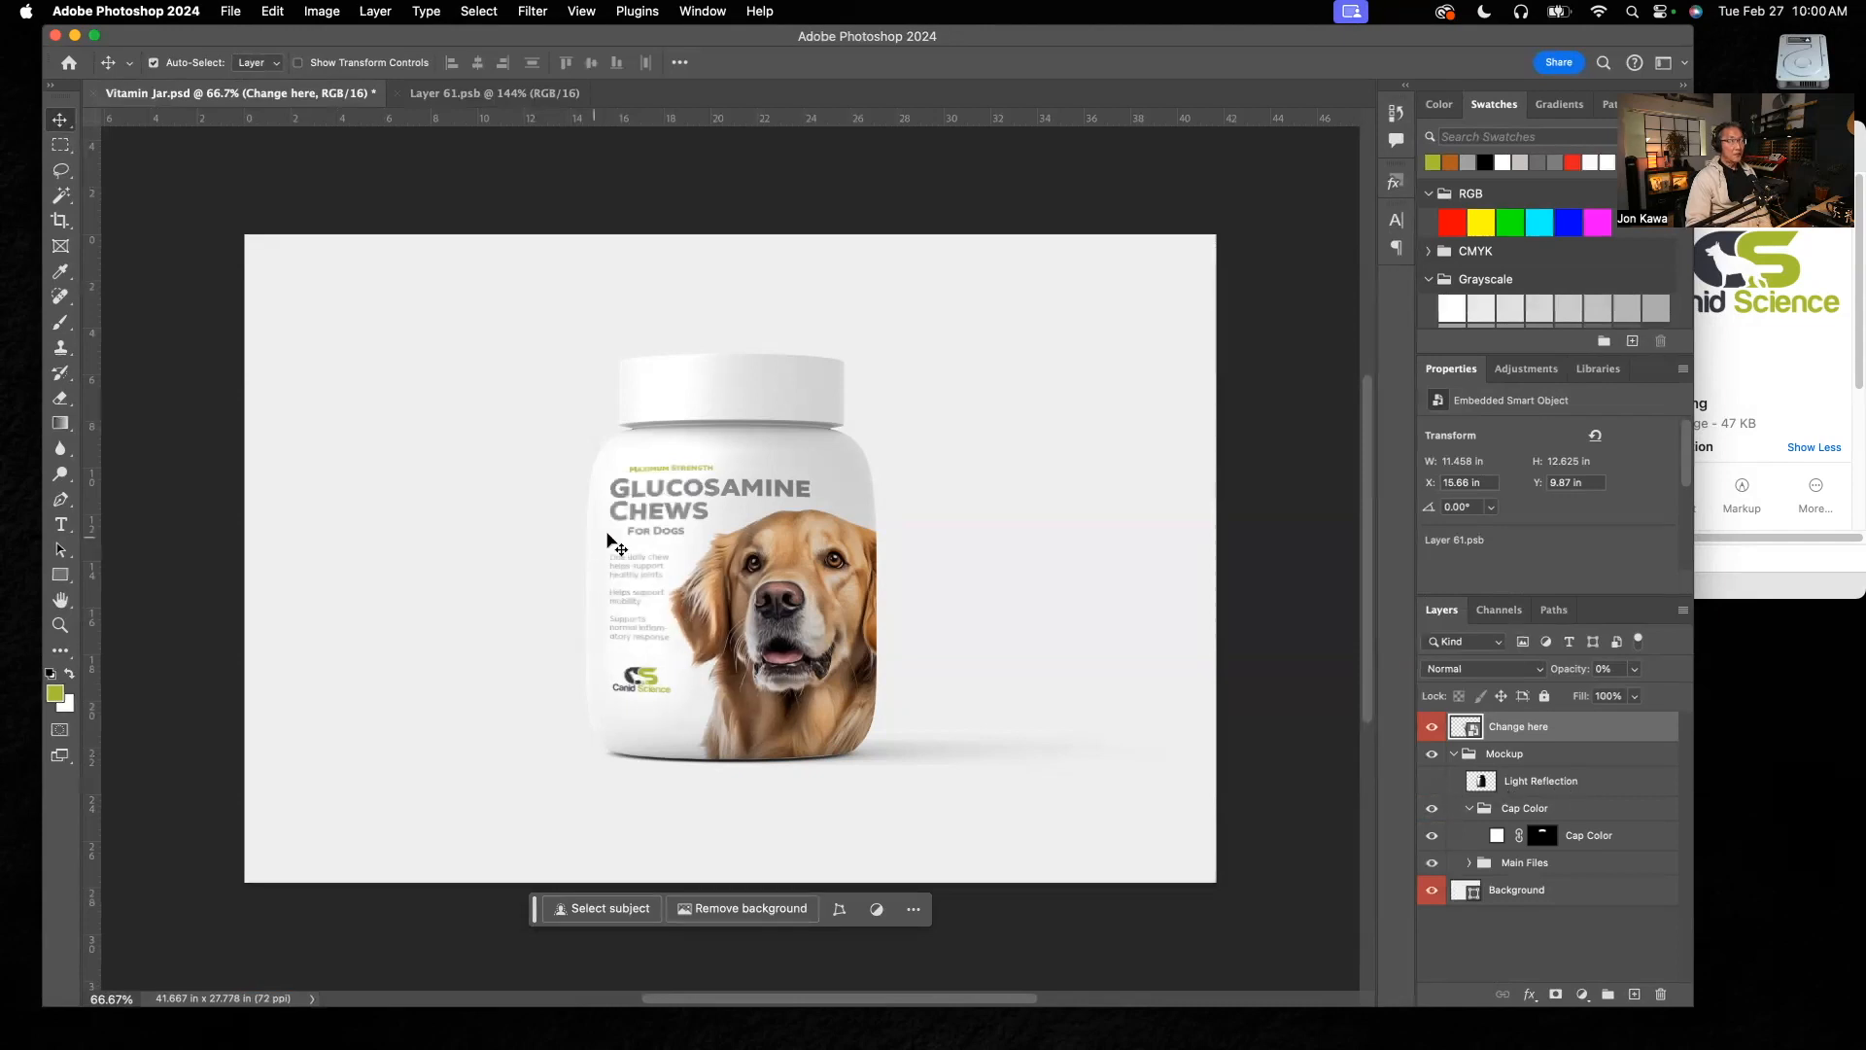
pyautogui.click(1432, 783)
pyautogui.click(1431, 784)
pyautogui.click(1433, 784)
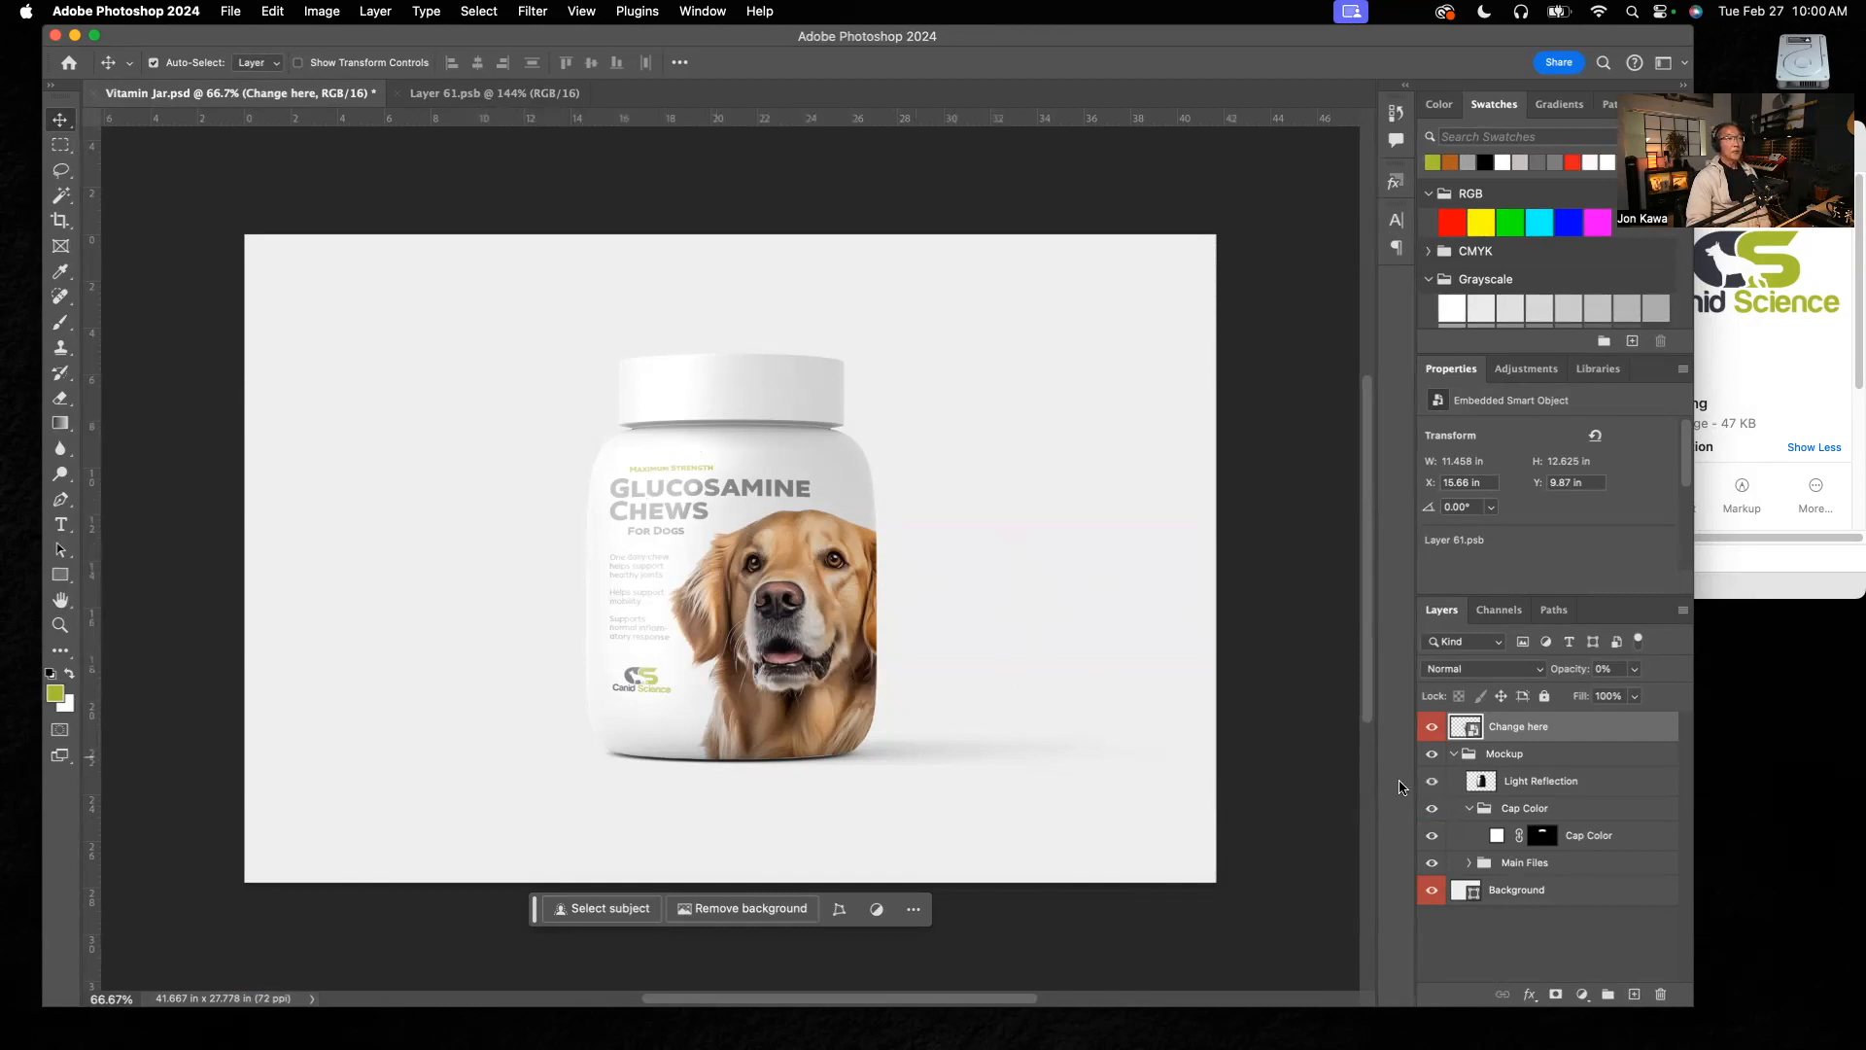
pyautogui.click(1431, 785)
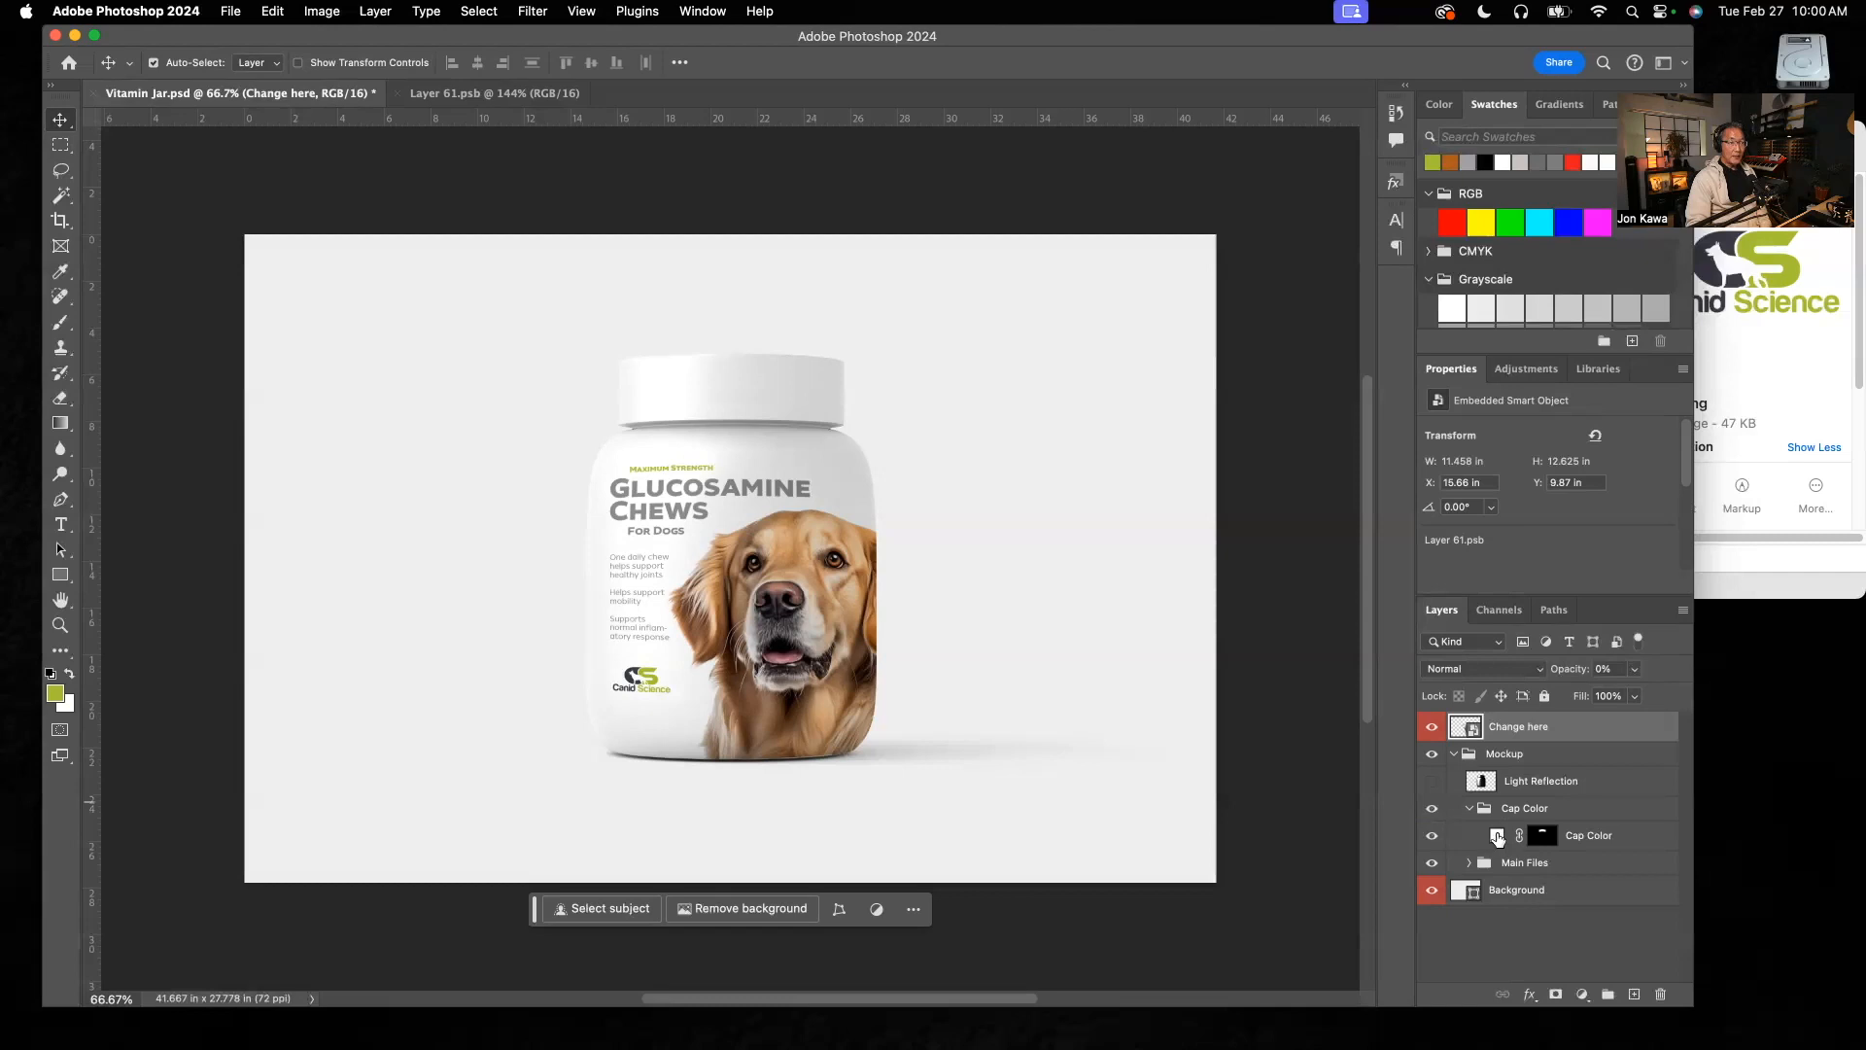
# Step: Preview an orange-brown fill, c18e4b, on the Cap Color layer and discard the change
pyautogui.click(1498, 838)
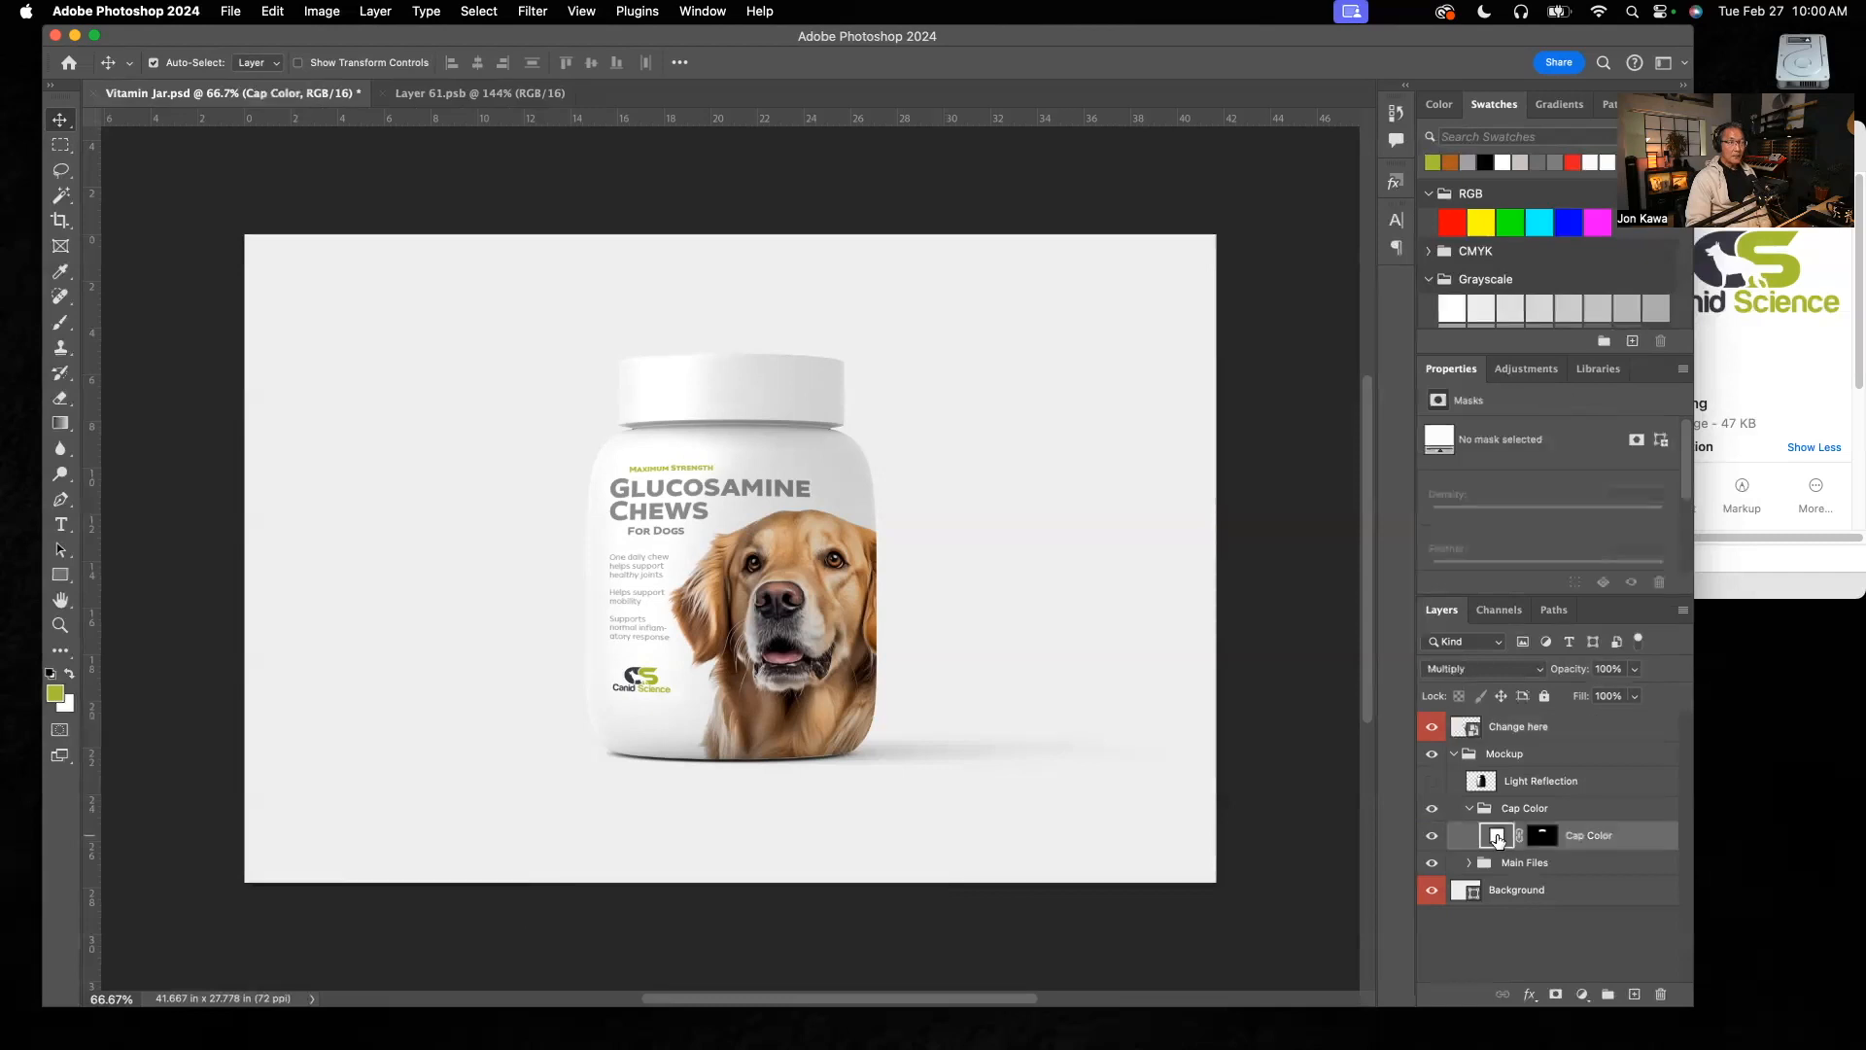
pyautogui.doubleClick(1498, 838)
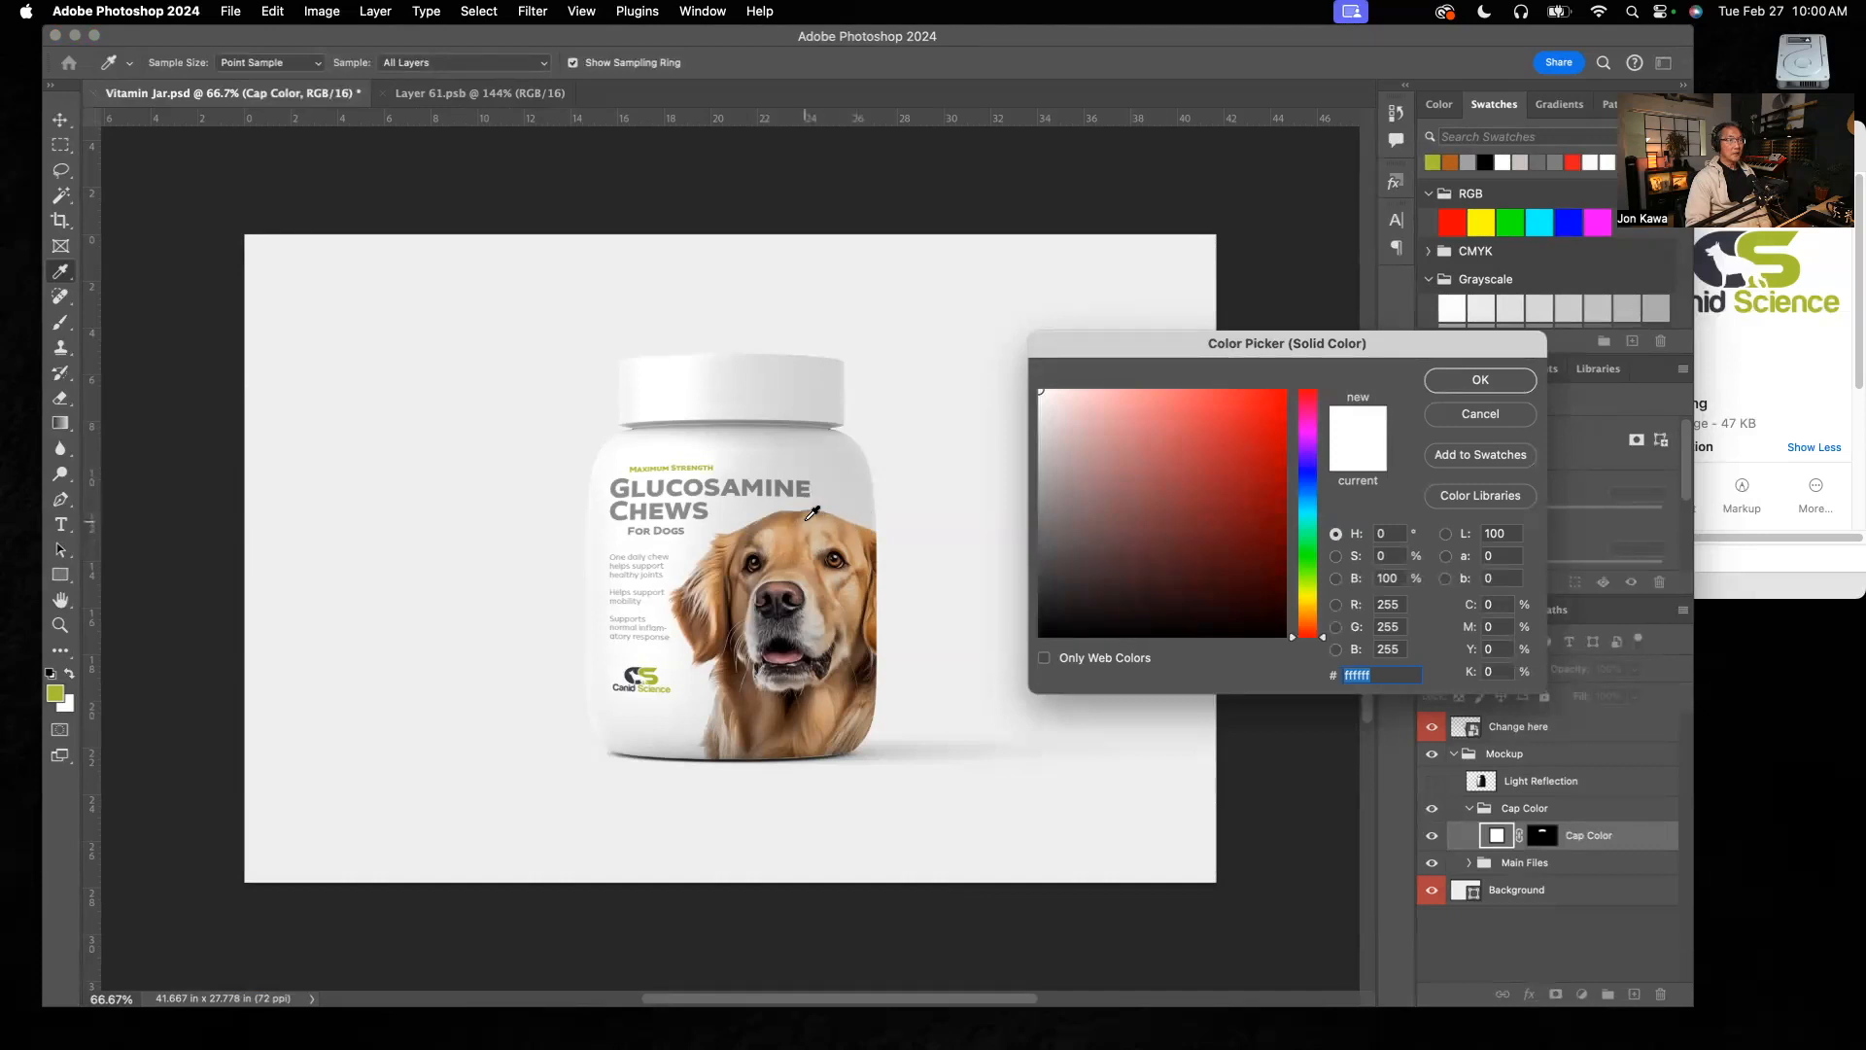
pyautogui.click(1322, 632)
pyautogui.moveTo(1322, 632); pyautogui.dragTo(1322, 615)
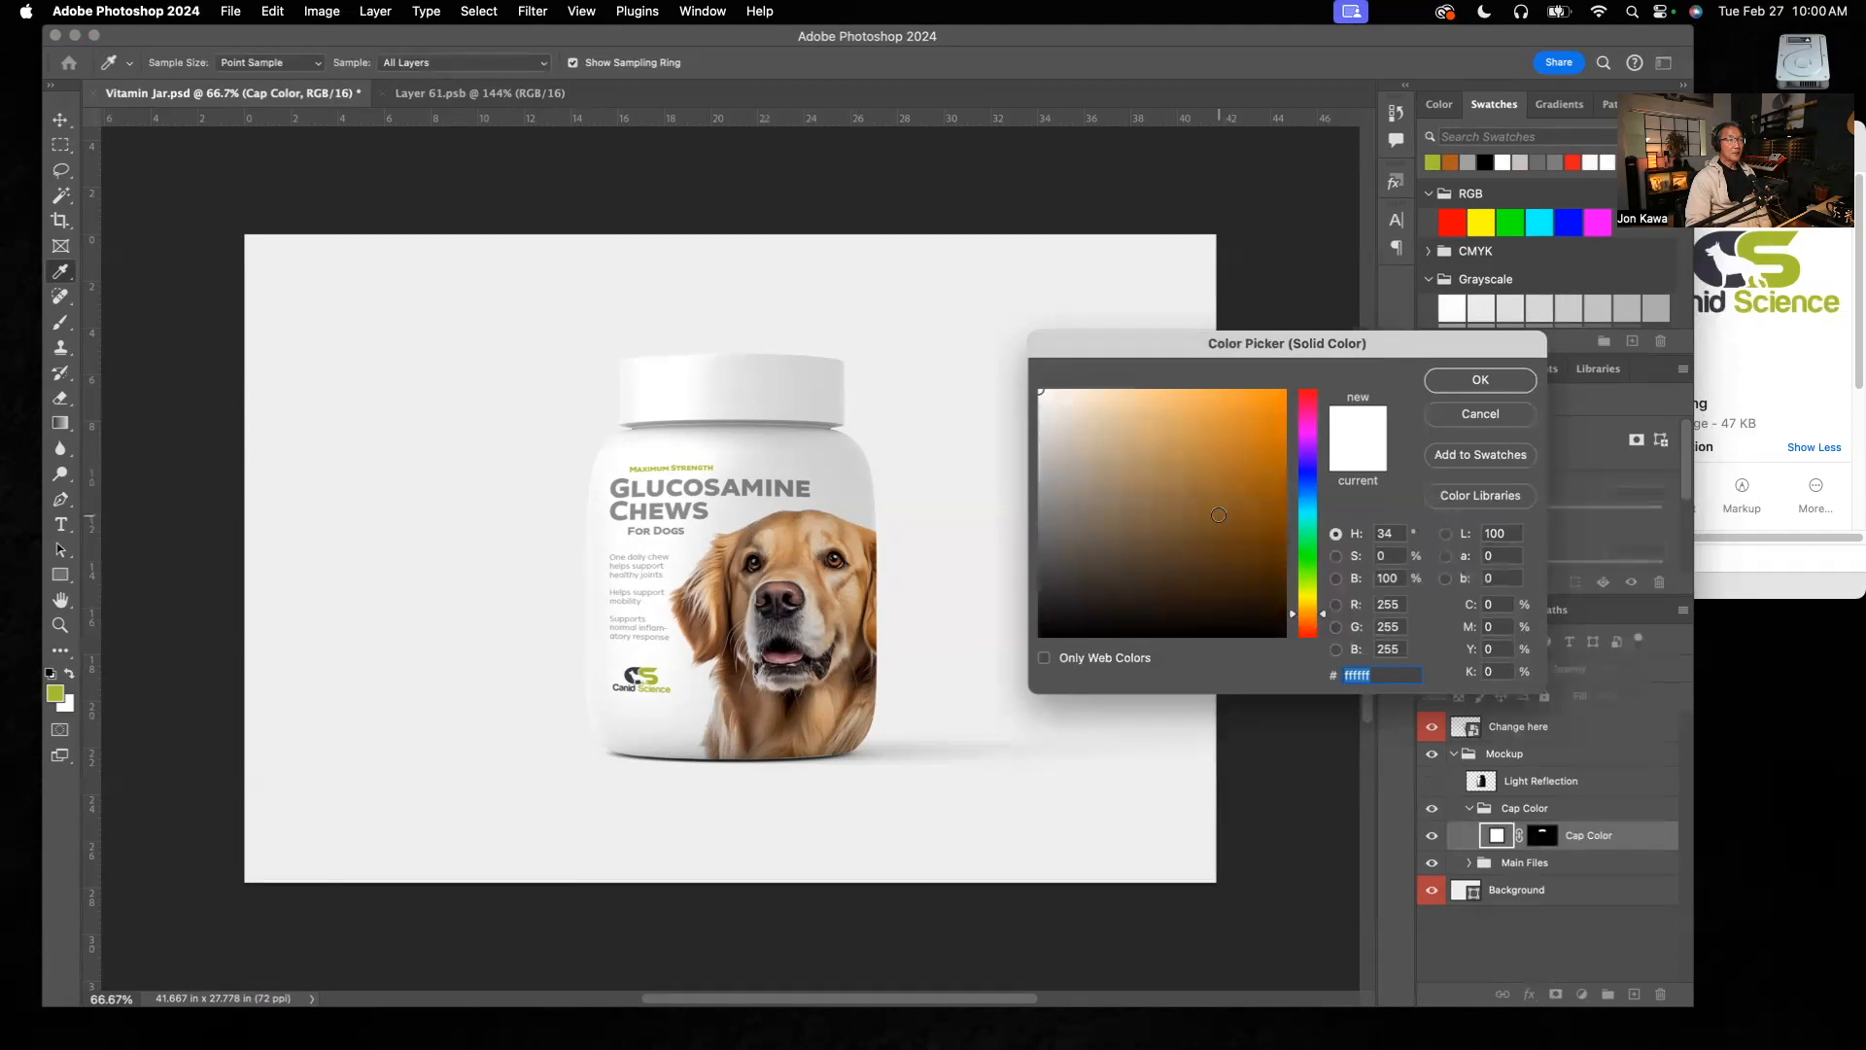
pyautogui.click(1219, 514)
pyautogui.moveTo(1221, 487)
pyautogui.mouseDown()
pyautogui.moveTo(1246, 446)
pyautogui.moveTo(1198, 414)
pyautogui.mouseUp()
pyautogui.moveTo(1168, 444)
pyautogui.mouseDown()
pyautogui.moveTo(1250, 534)
pyautogui.moveTo(1273, 499)
pyautogui.moveTo(1262, 441)
pyautogui.moveTo(1199, 429)
pyautogui.moveTo(1203, 477)
pyautogui.moveTo(1192, 449)
pyautogui.mouseUp()
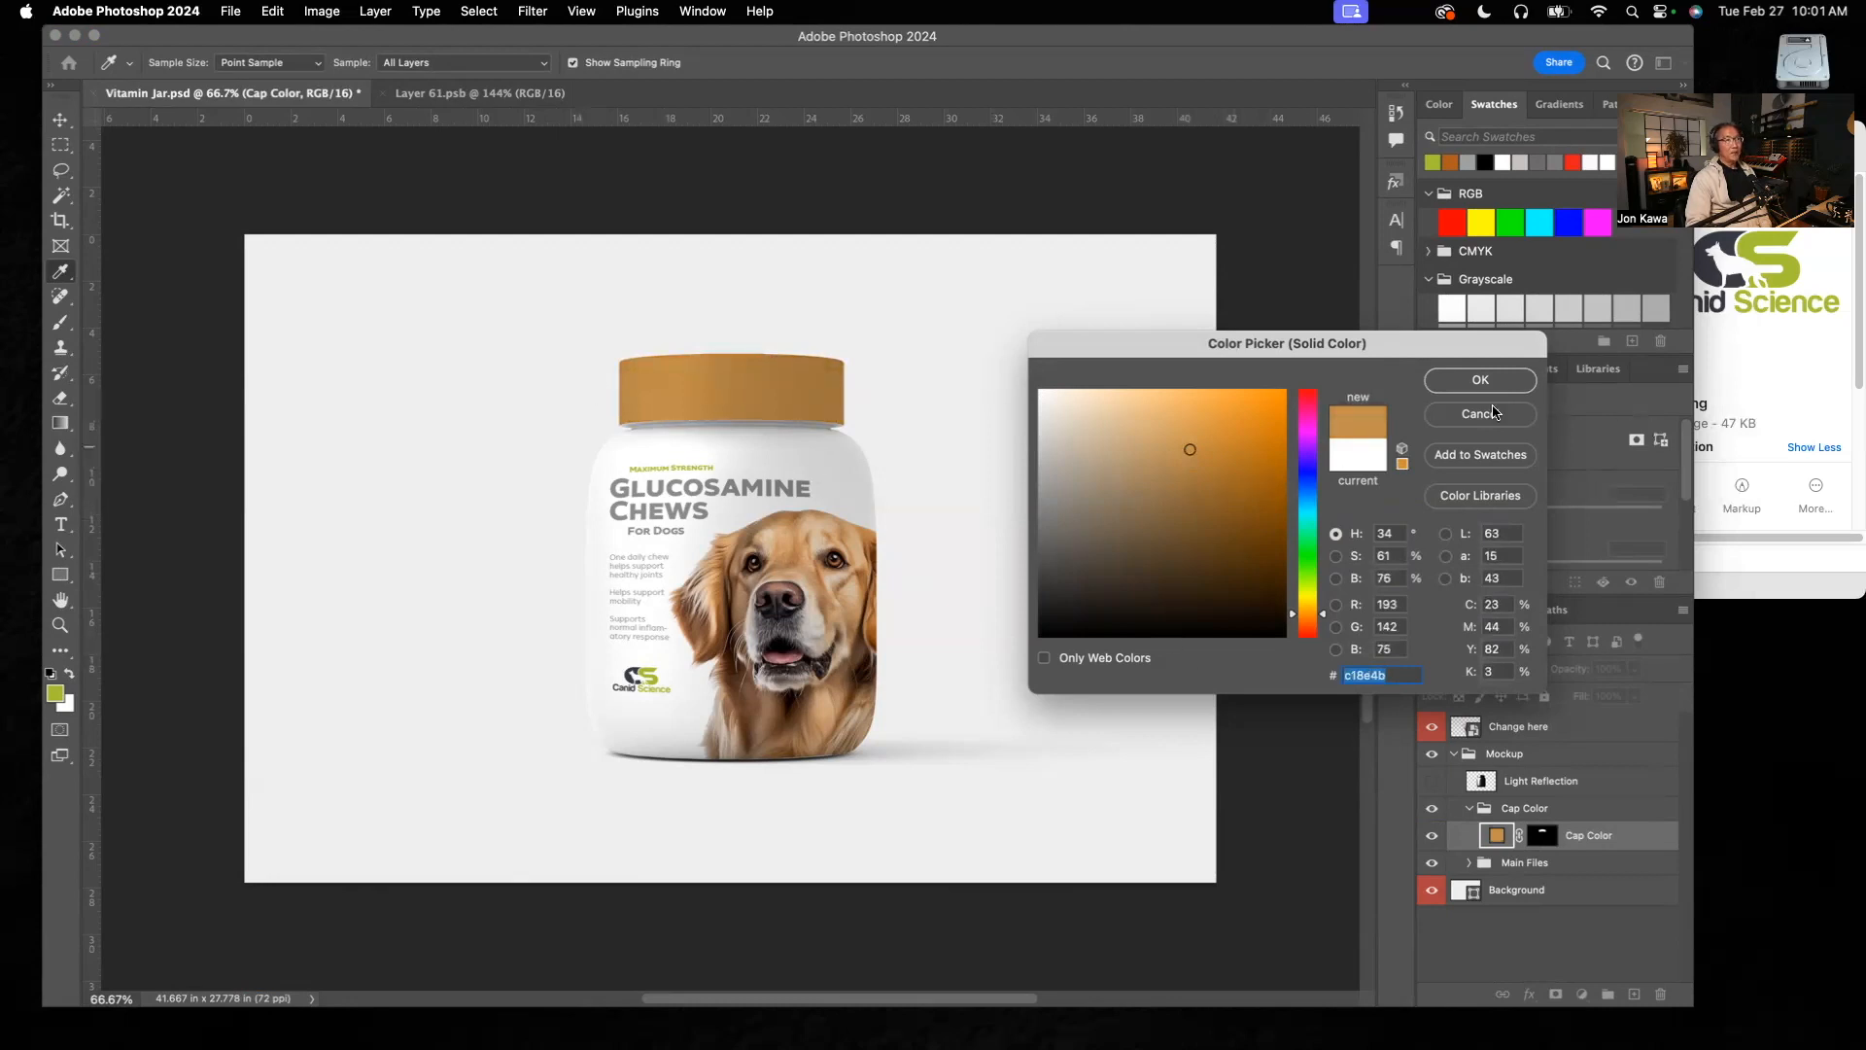
pyautogui.click(1482, 414)
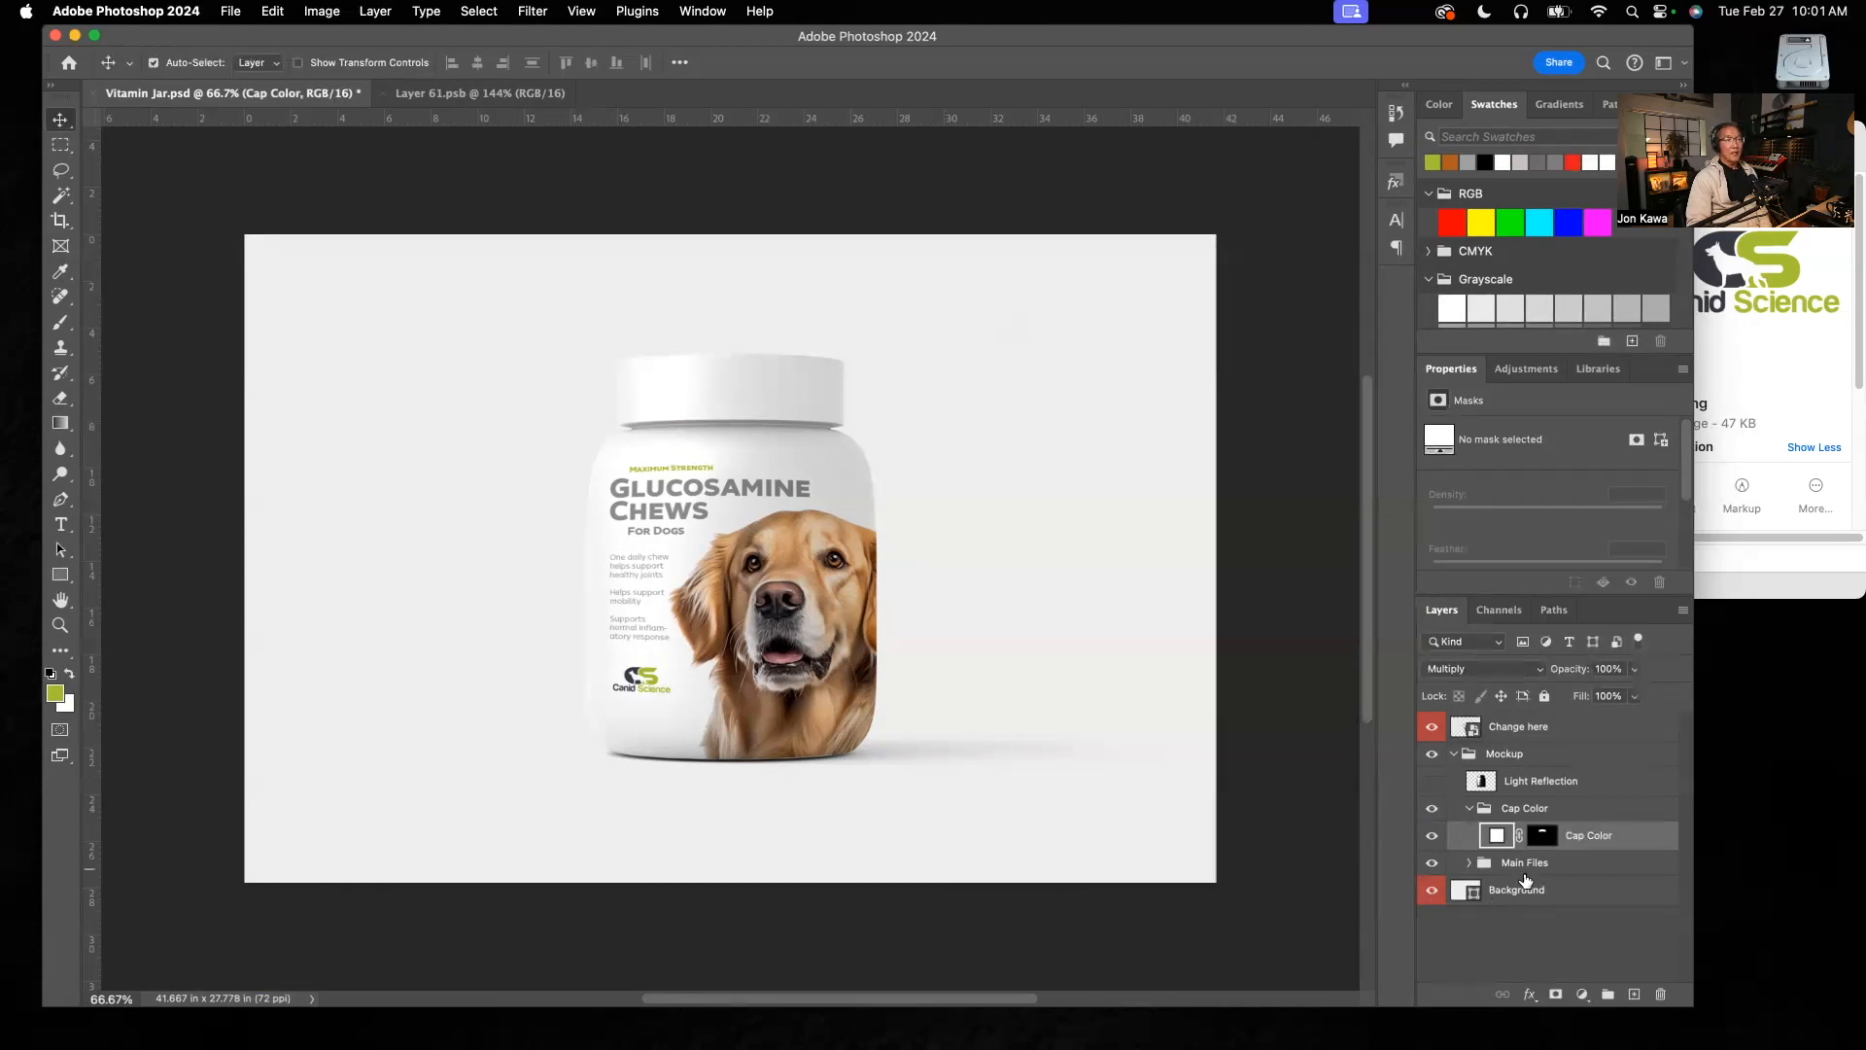
# Step: Expand the Main Files group and examine what Layer 61, Main Object and Shadow each contribute by hiding and restoring them one at a time
pyautogui.click(1469, 863)
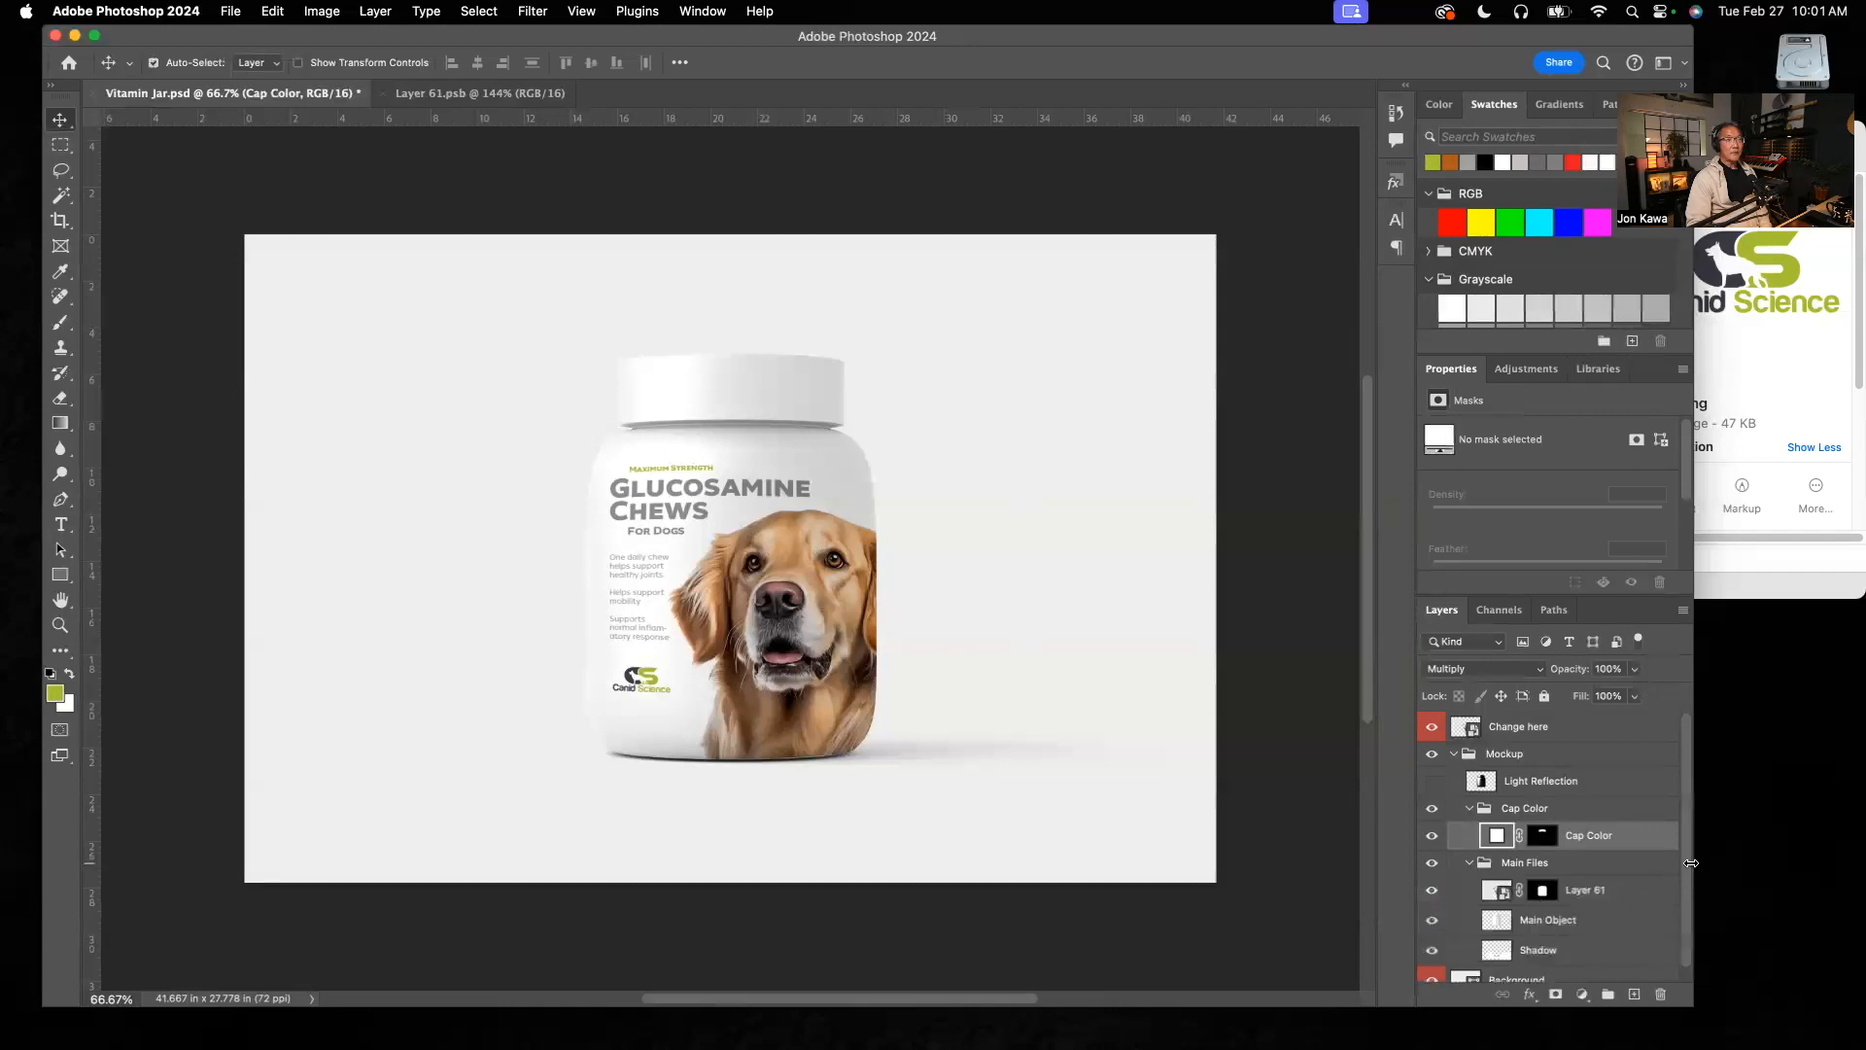
pyautogui.scroll(-1, 1684, 928)
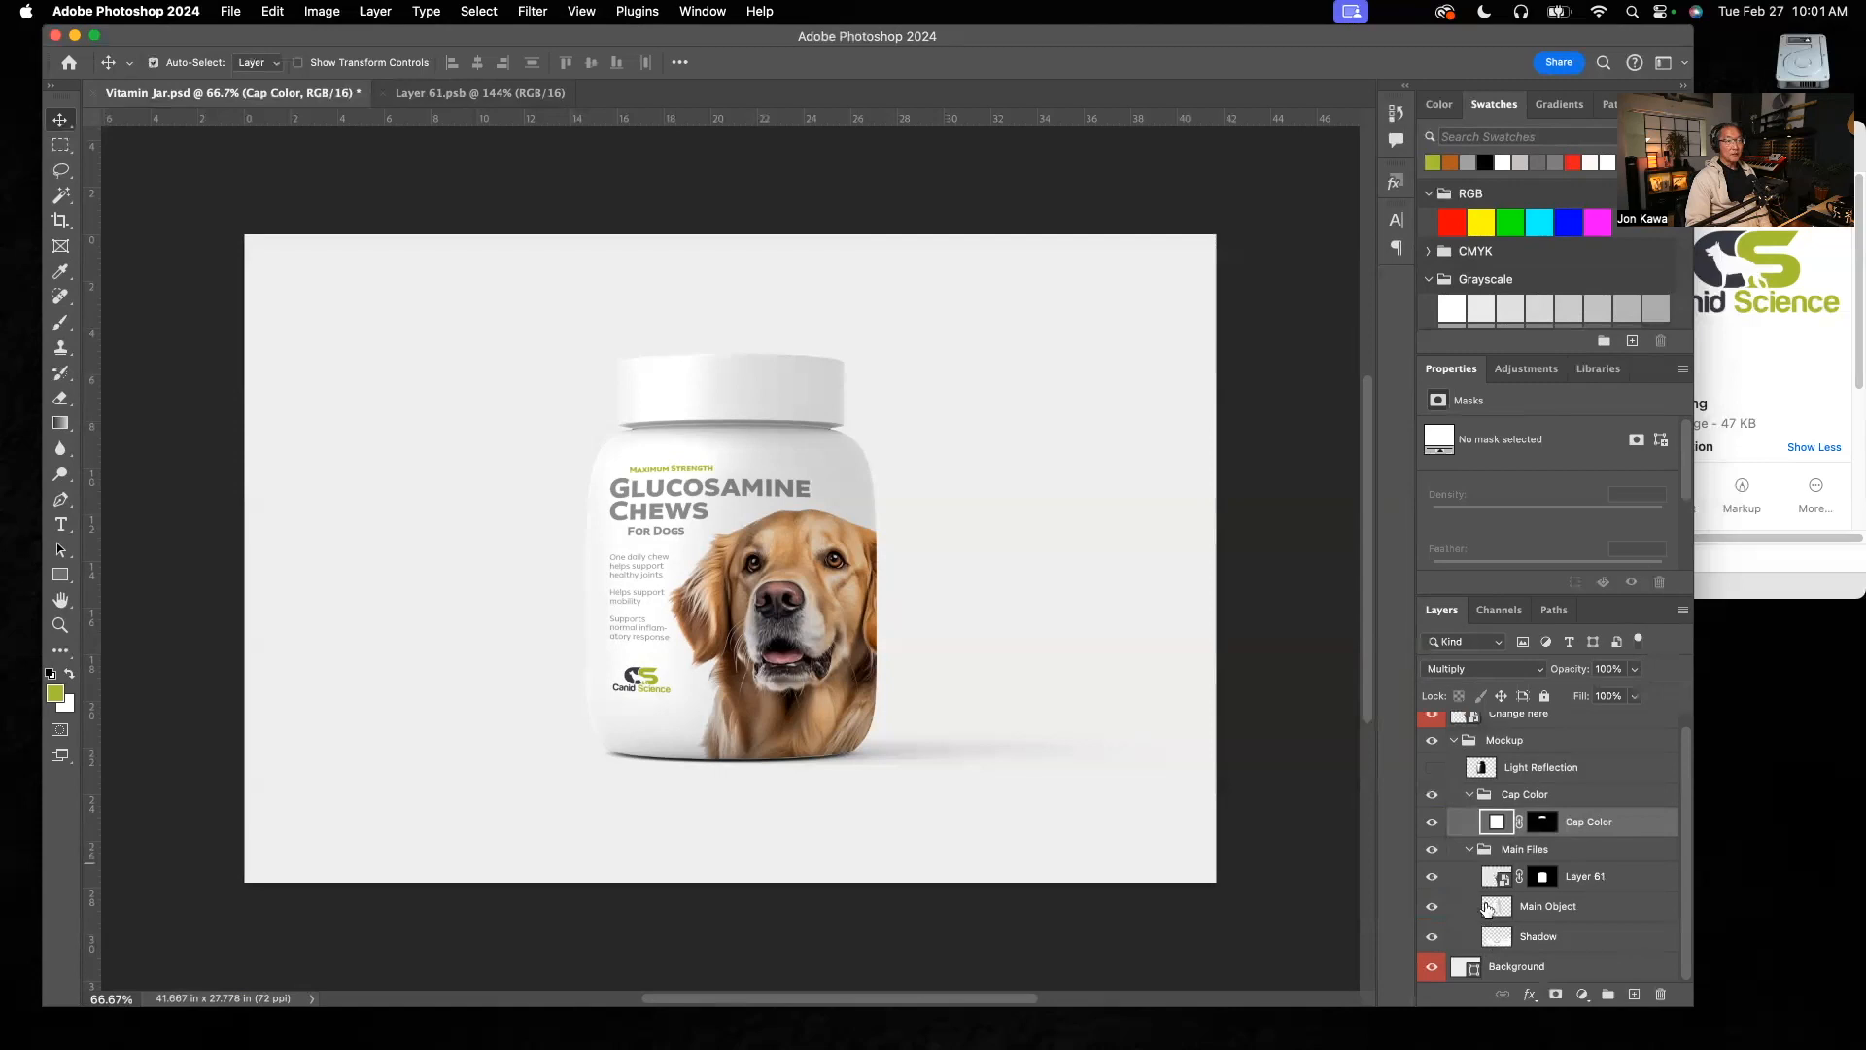
pyautogui.click(1430, 878)
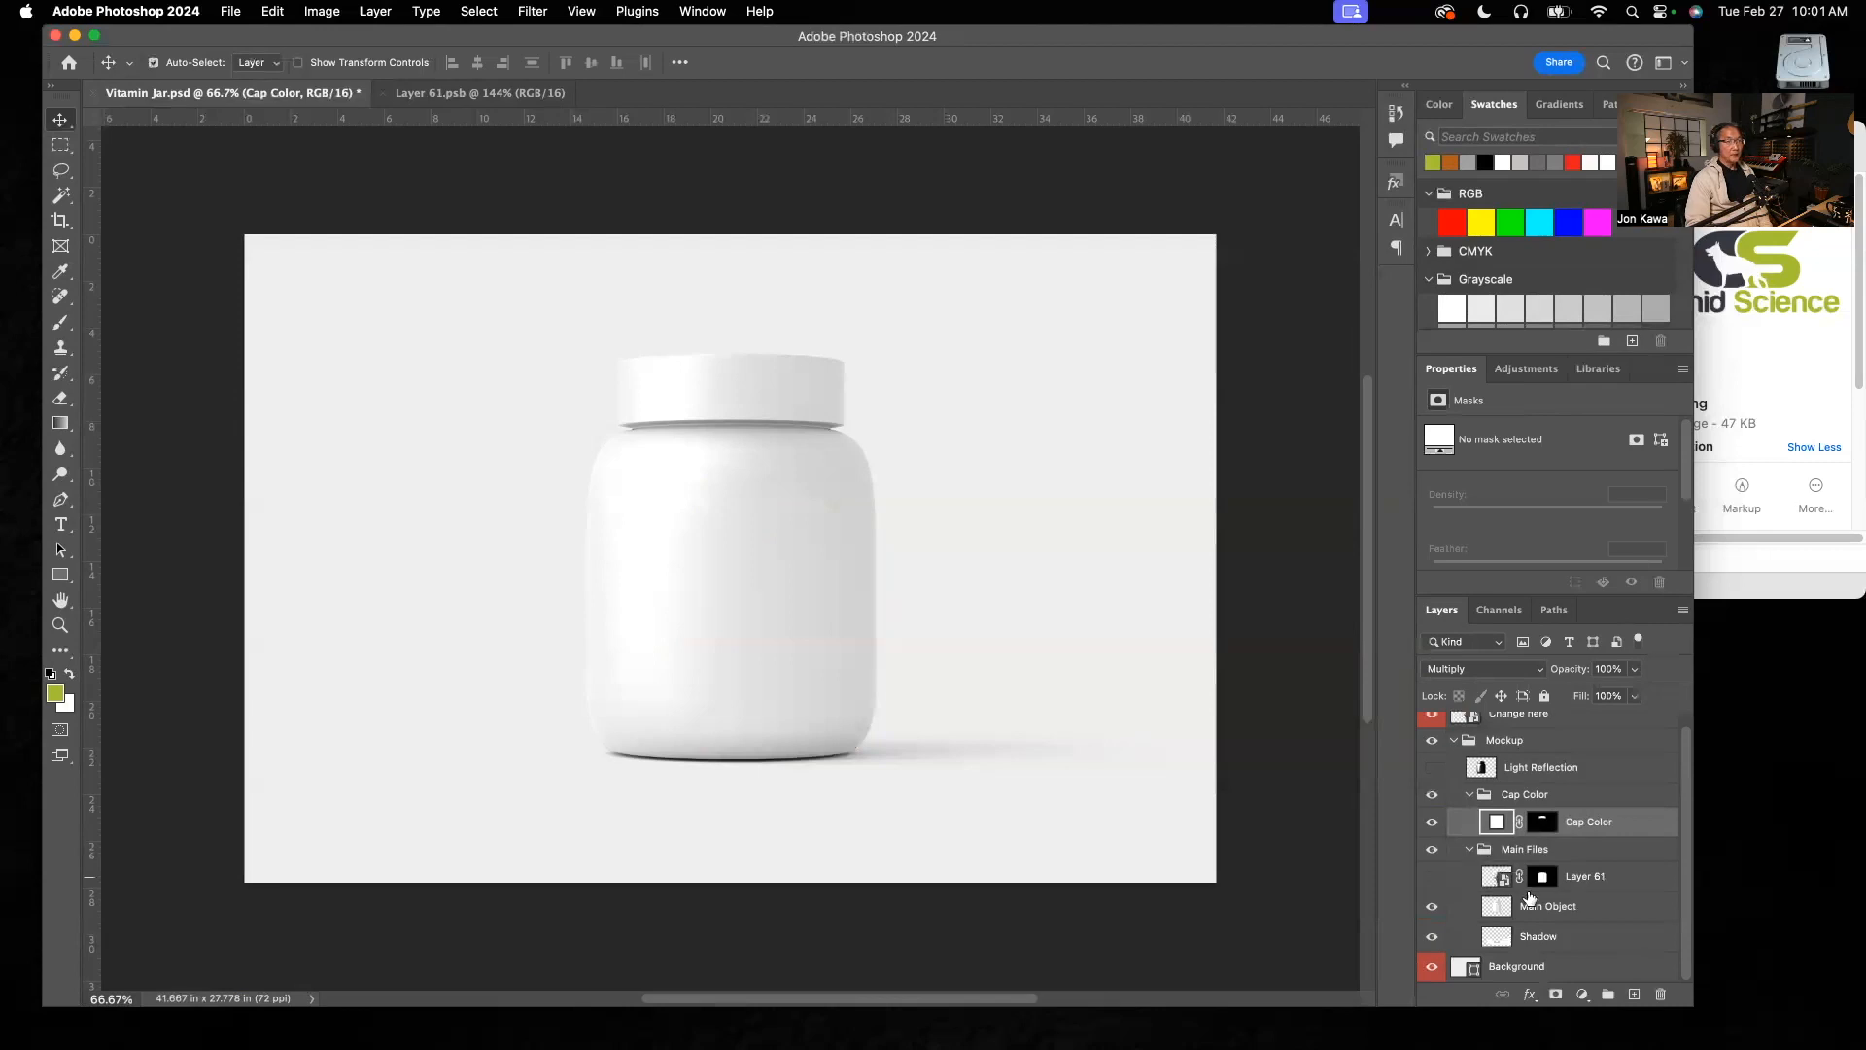
pyautogui.click(1431, 878)
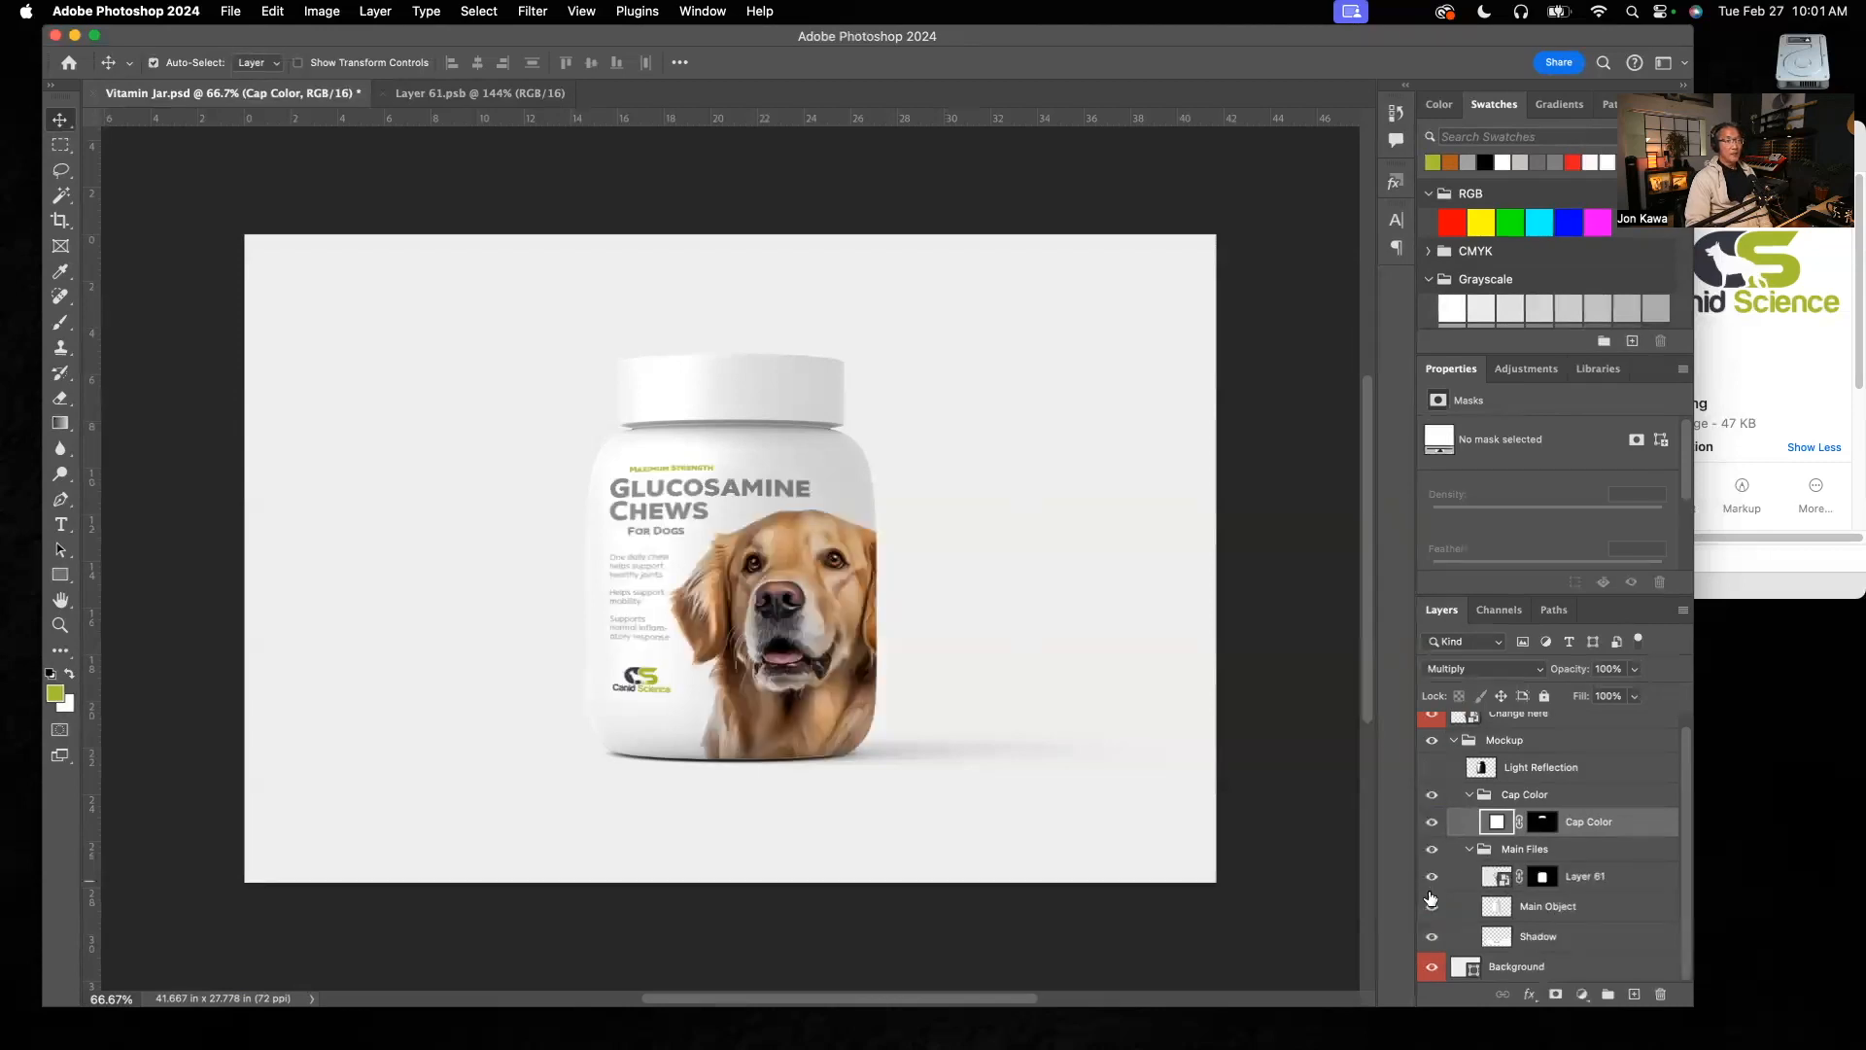
pyautogui.click(1431, 909)
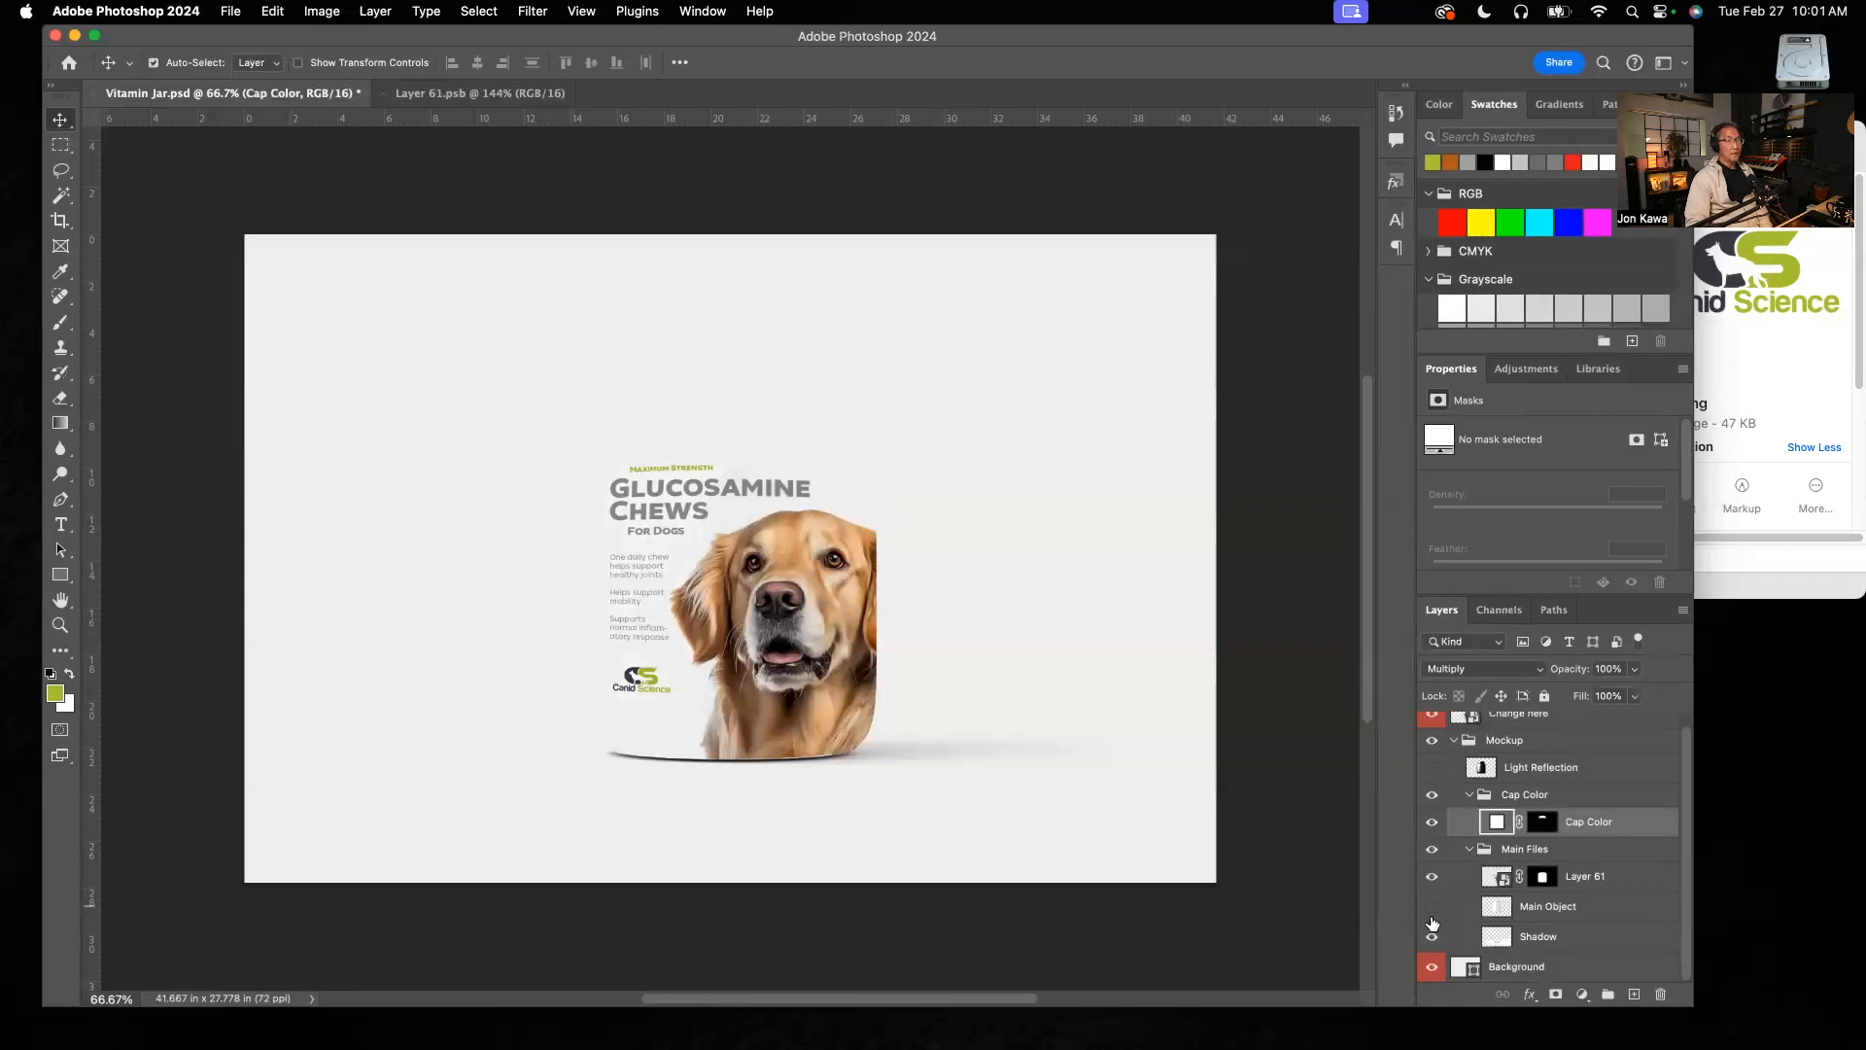
pyautogui.click(1431, 908)
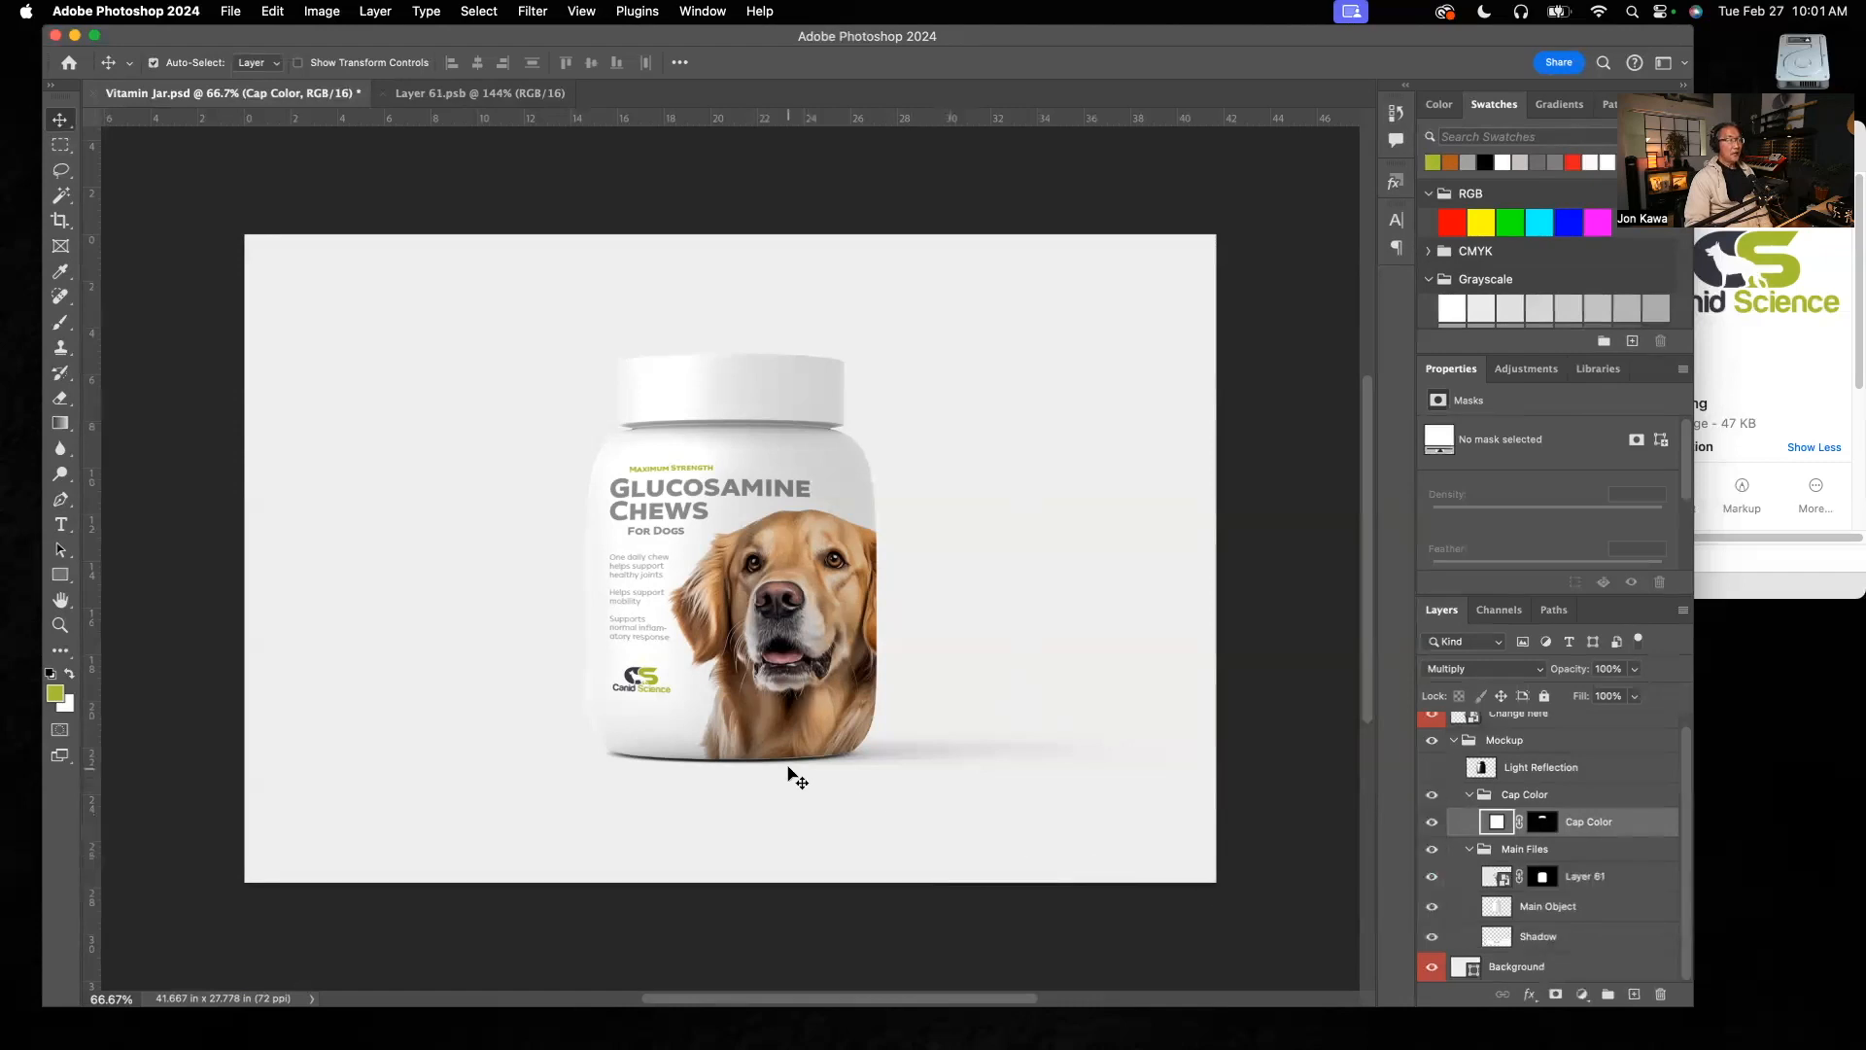
pyautogui.click(1432, 936)
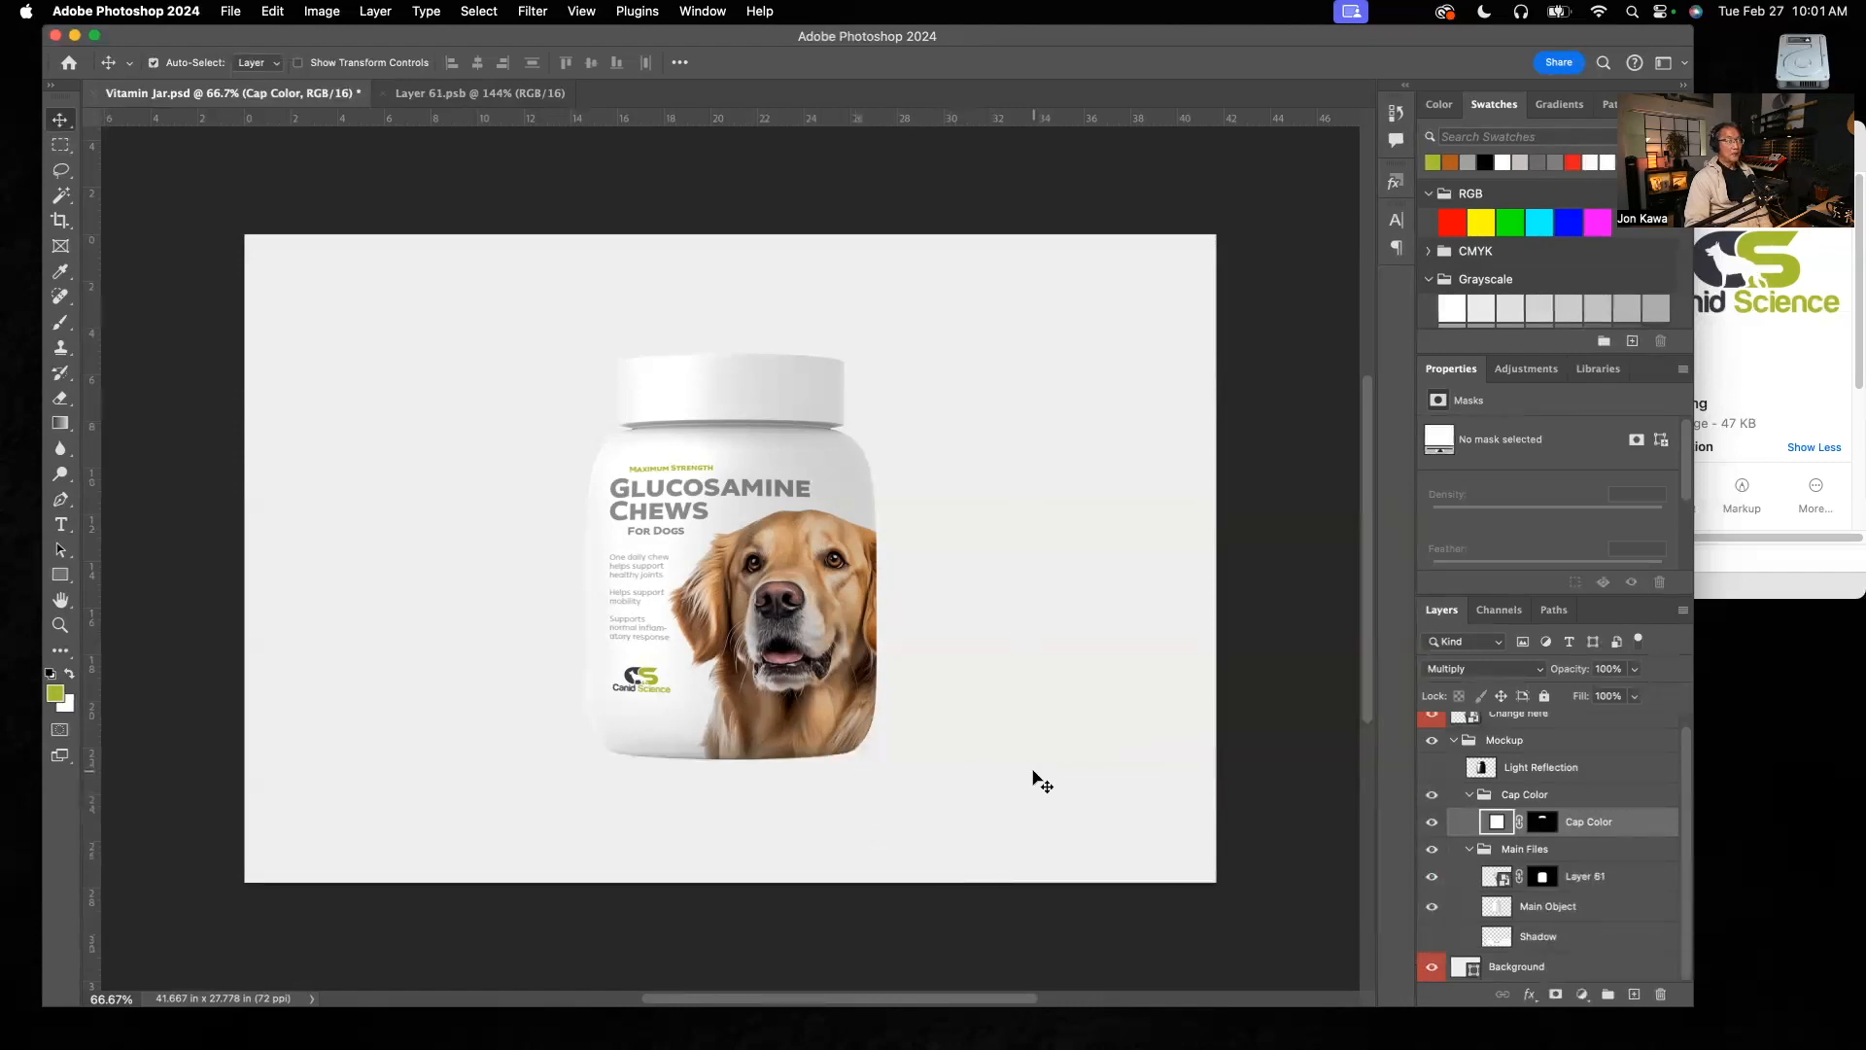
pyautogui.click(1431, 938)
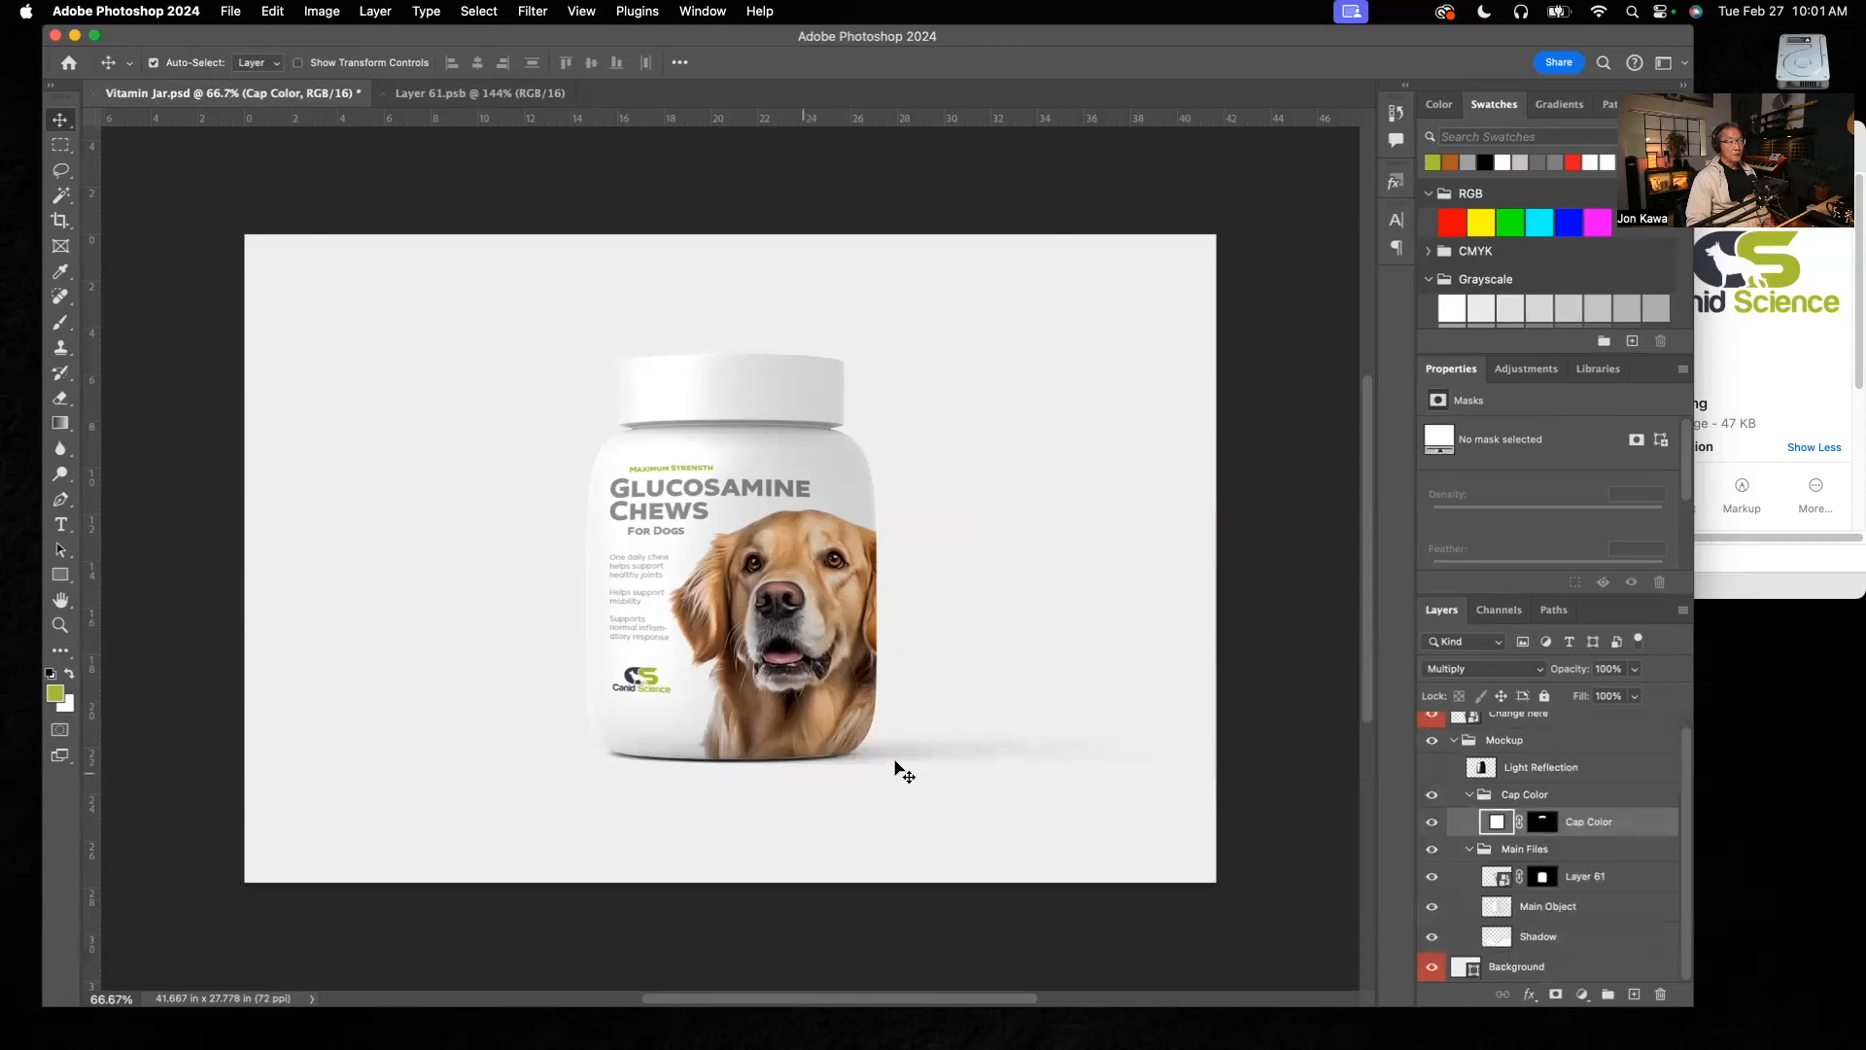
pyautogui.click(1430, 939)
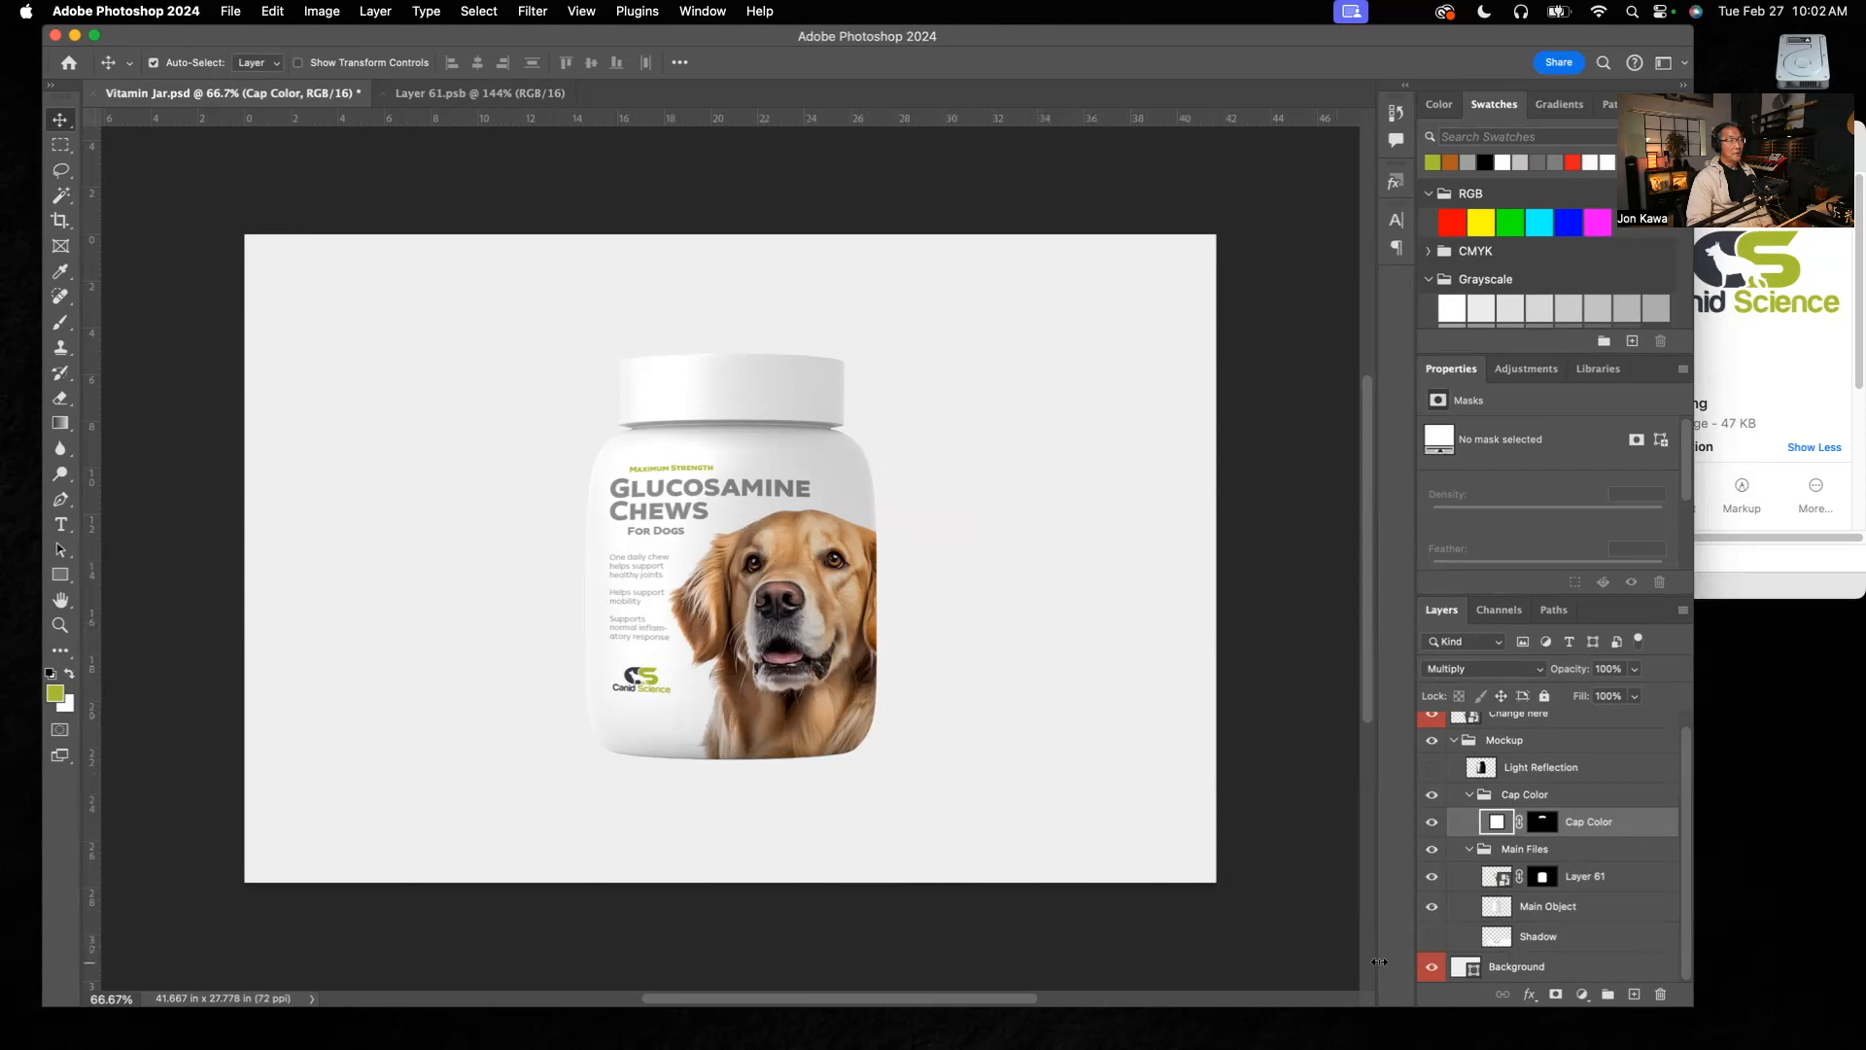
pyautogui.click(1433, 938)
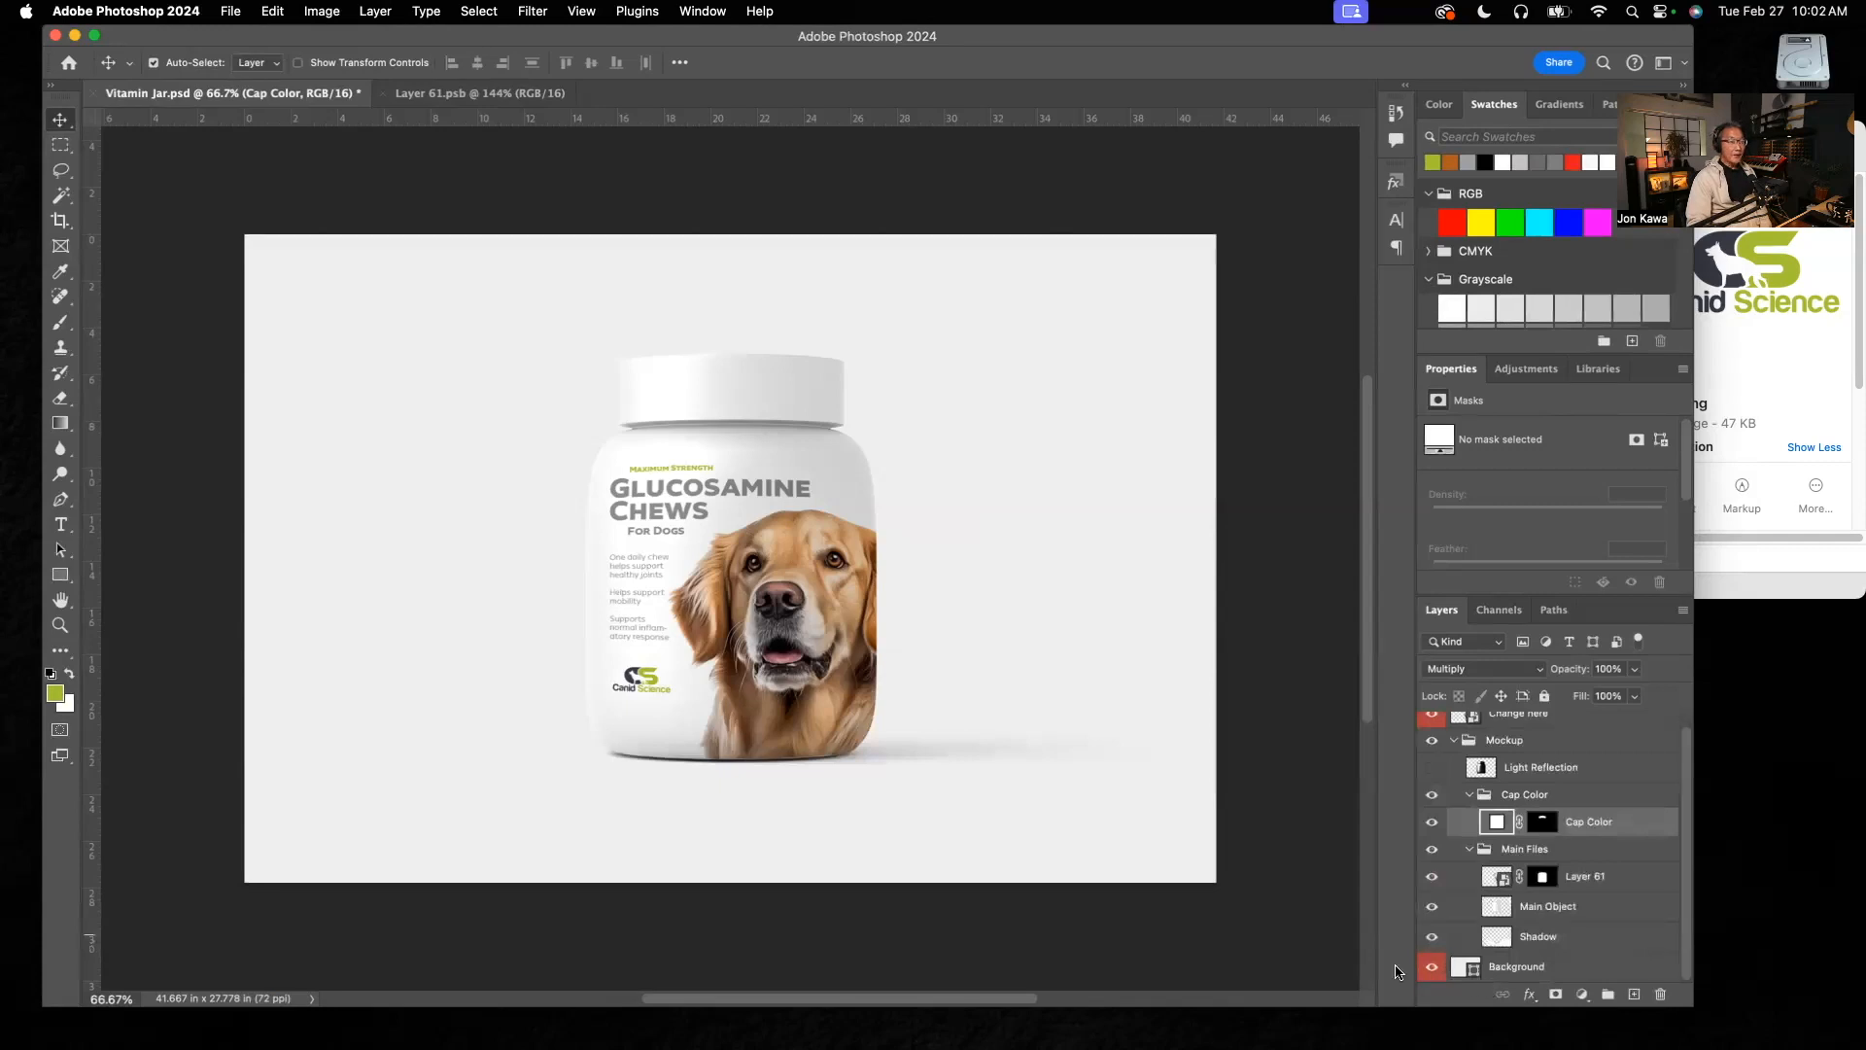
# Step: Preview a near-white tint, about f5f3f3, on the Background shape layer and discard the change
pyautogui.doubleClick(1471, 970)
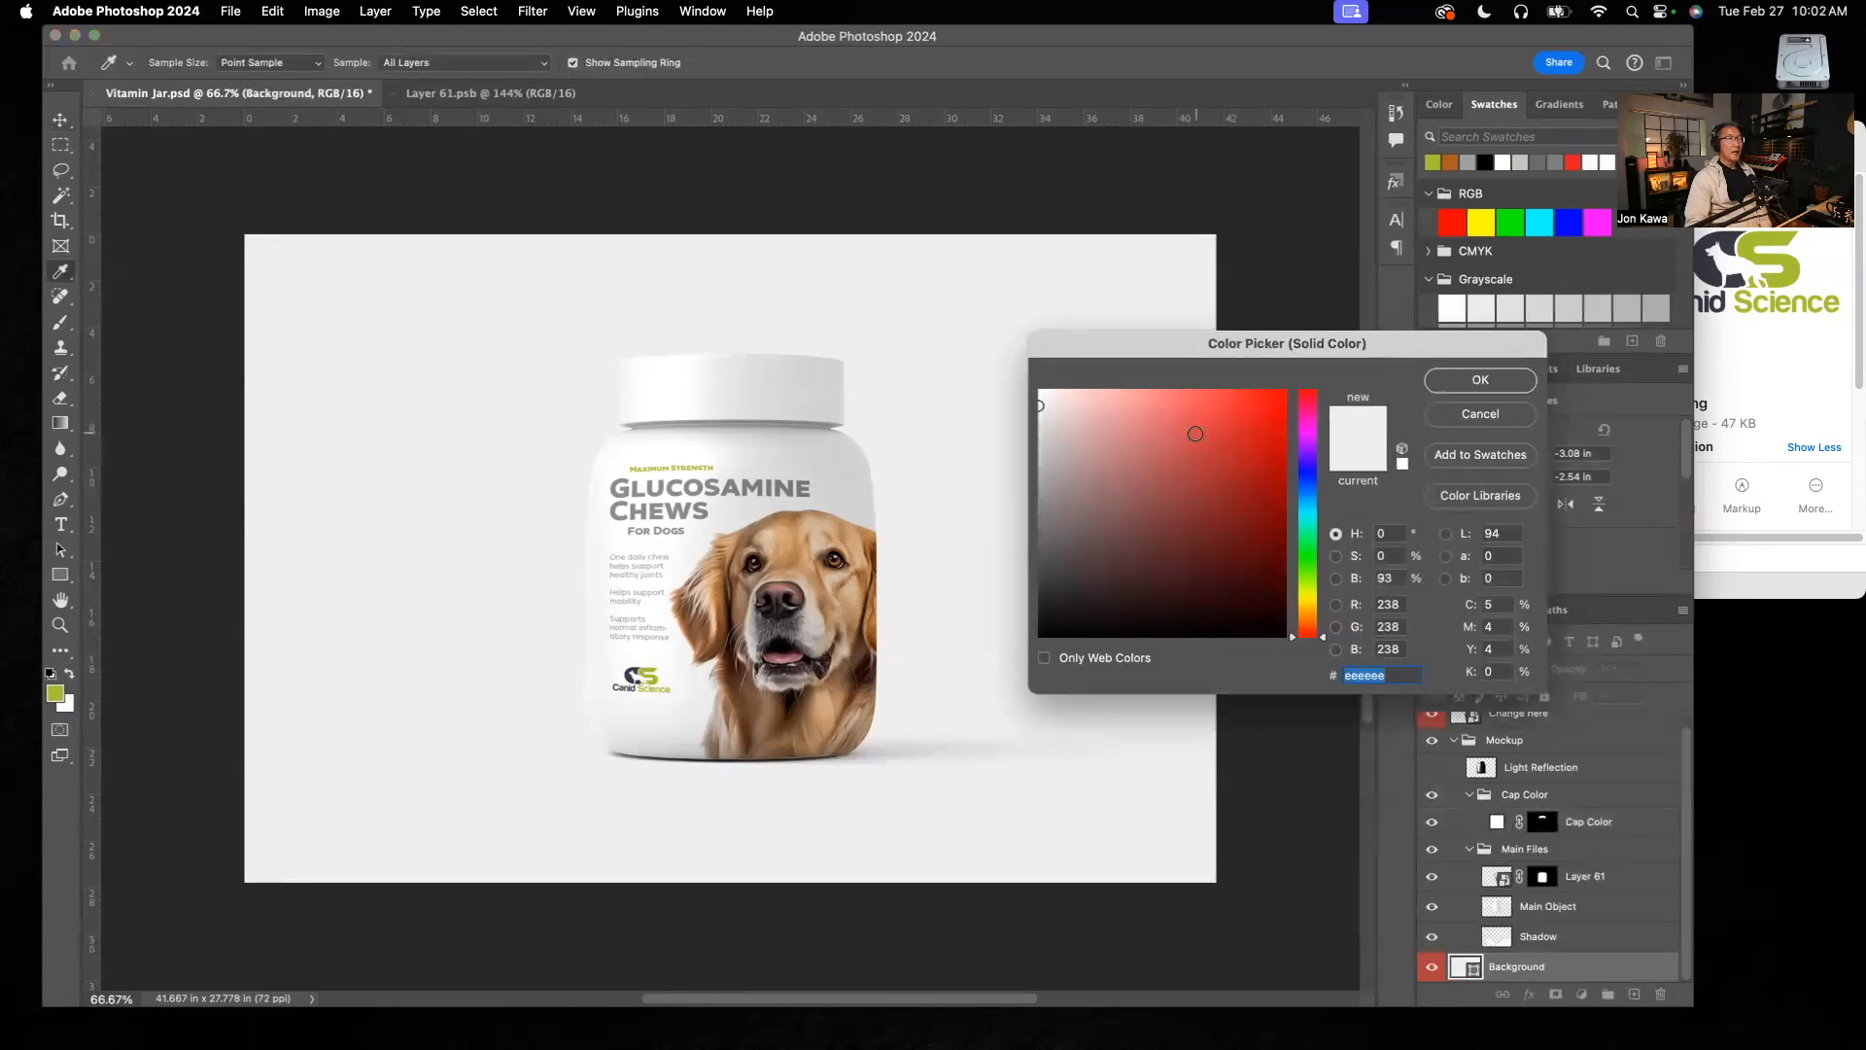
pyautogui.click(1200, 431)
pyautogui.moveTo(1199, 432)
pyautogui.mouseDown()
pyautogui.moveTo(1075, 416)
pyautogui.moveTo(1073, 488)
pyautogui.moveTo(1137, 584)
pyautogui.moveTo(1241, 603)
pyautogui.moveTo(1283, 638)
pyautogui.moveTo(1272, 494)
pyautogui.moveTo(1040, 397)
pyautogui.mouseUp()
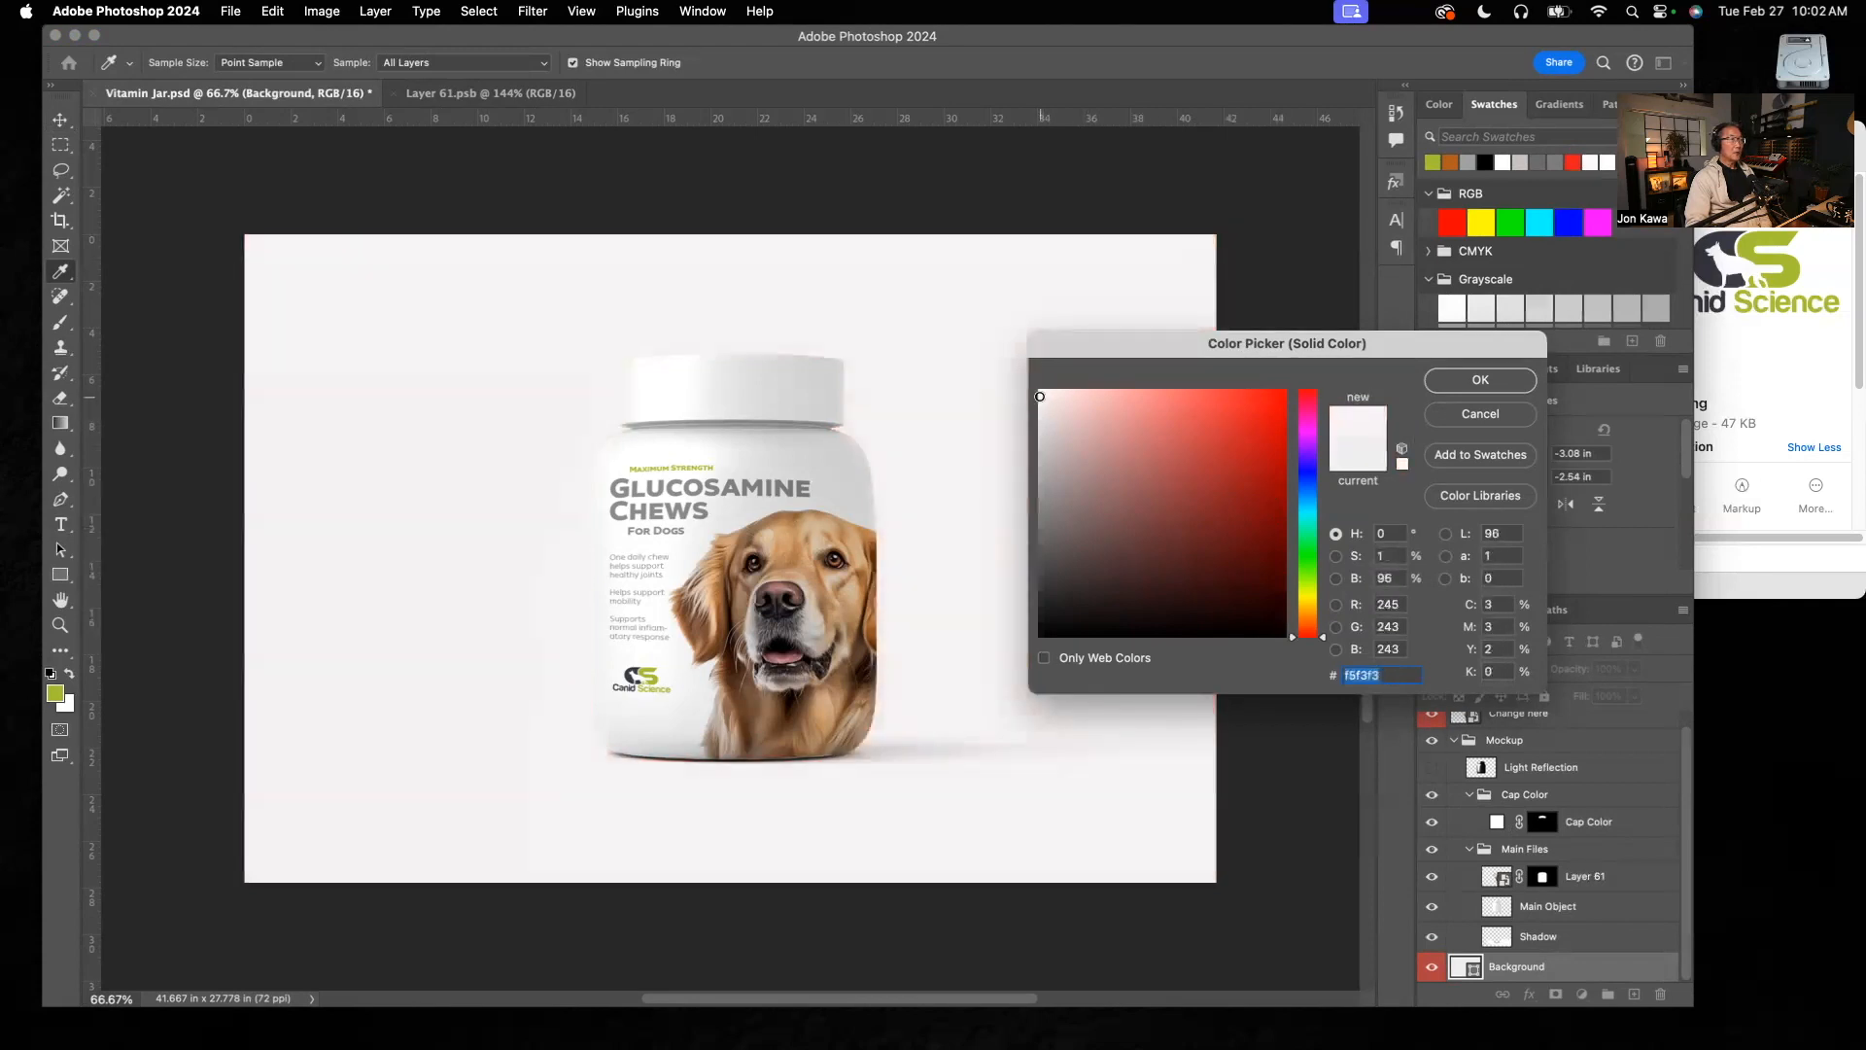
pyautogui.moveTo(1042, 398)
pyautogui.mouseDown()
pyautogui.moveTo(1071, 416)
pyautogui.moveTo(1044, 397)
pyautogui.mouseUp()
pyautogui.click(1482, 412)
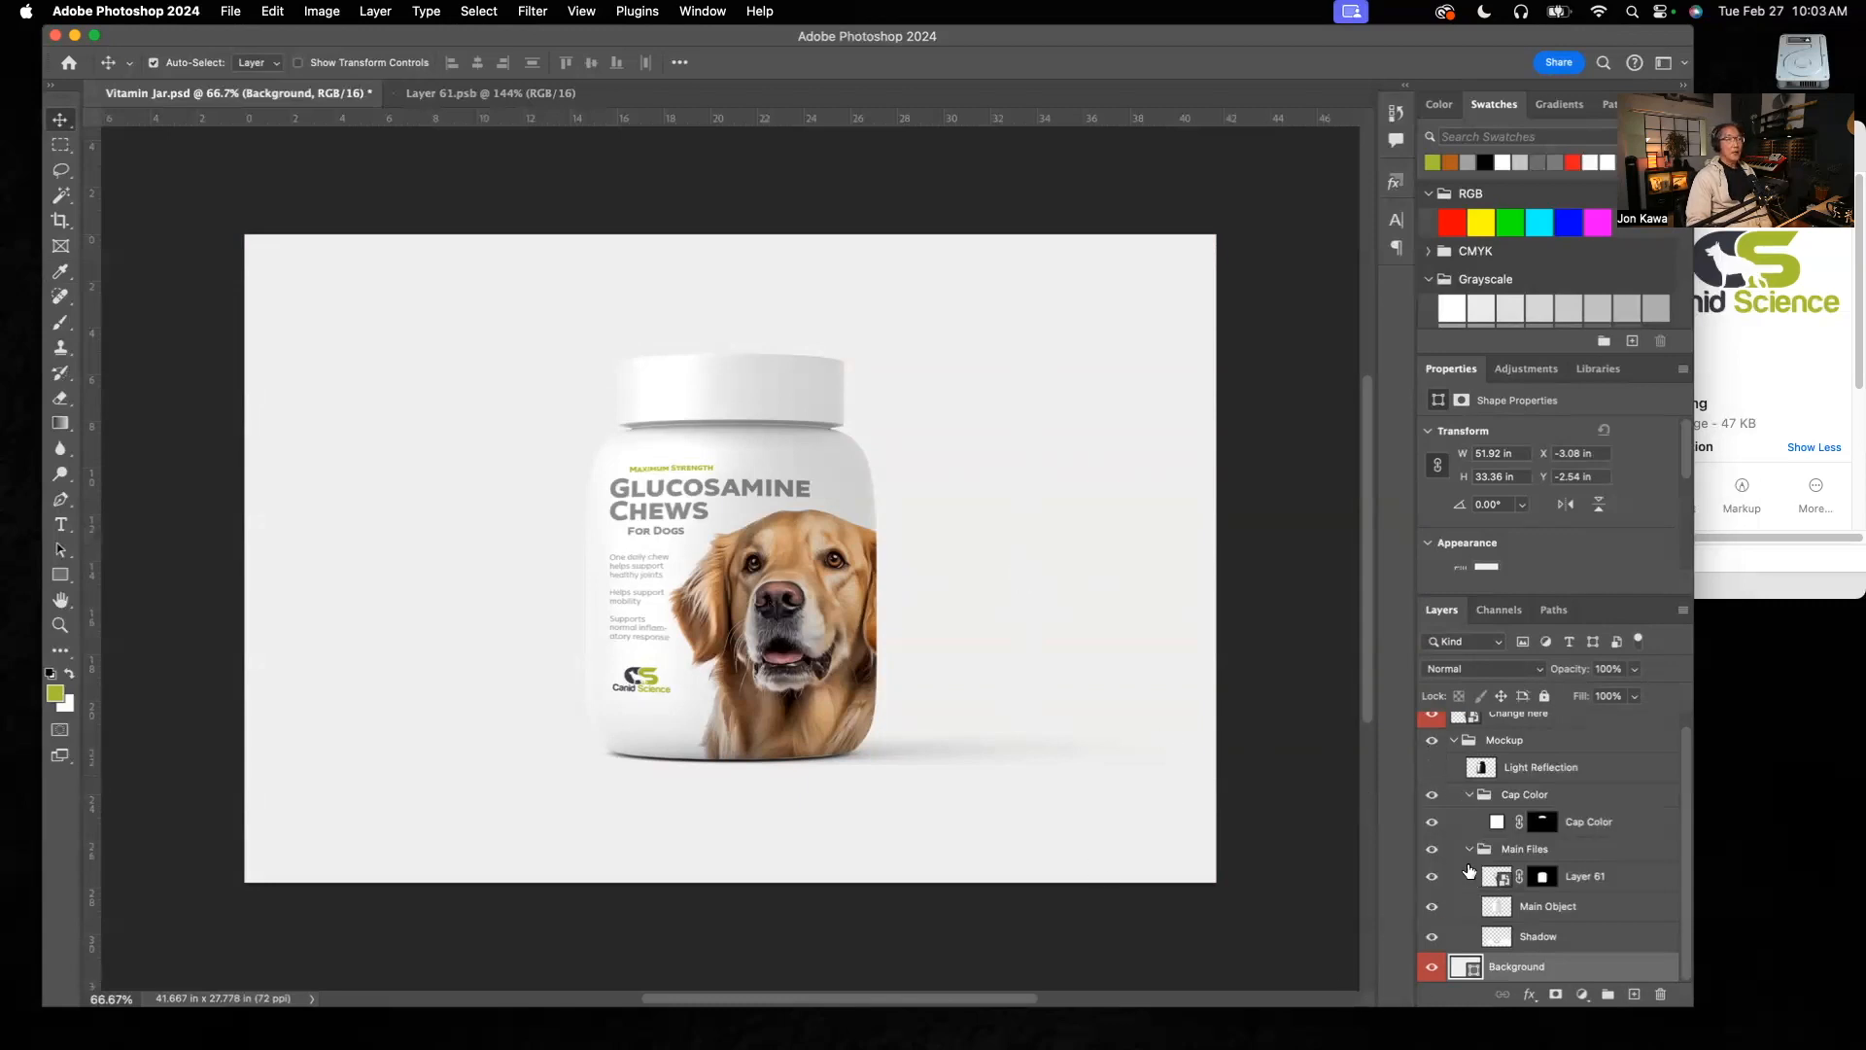
# Step: Collapse the Mockup group in the layer list
pyautogui.scroll(1, 1687, 836)
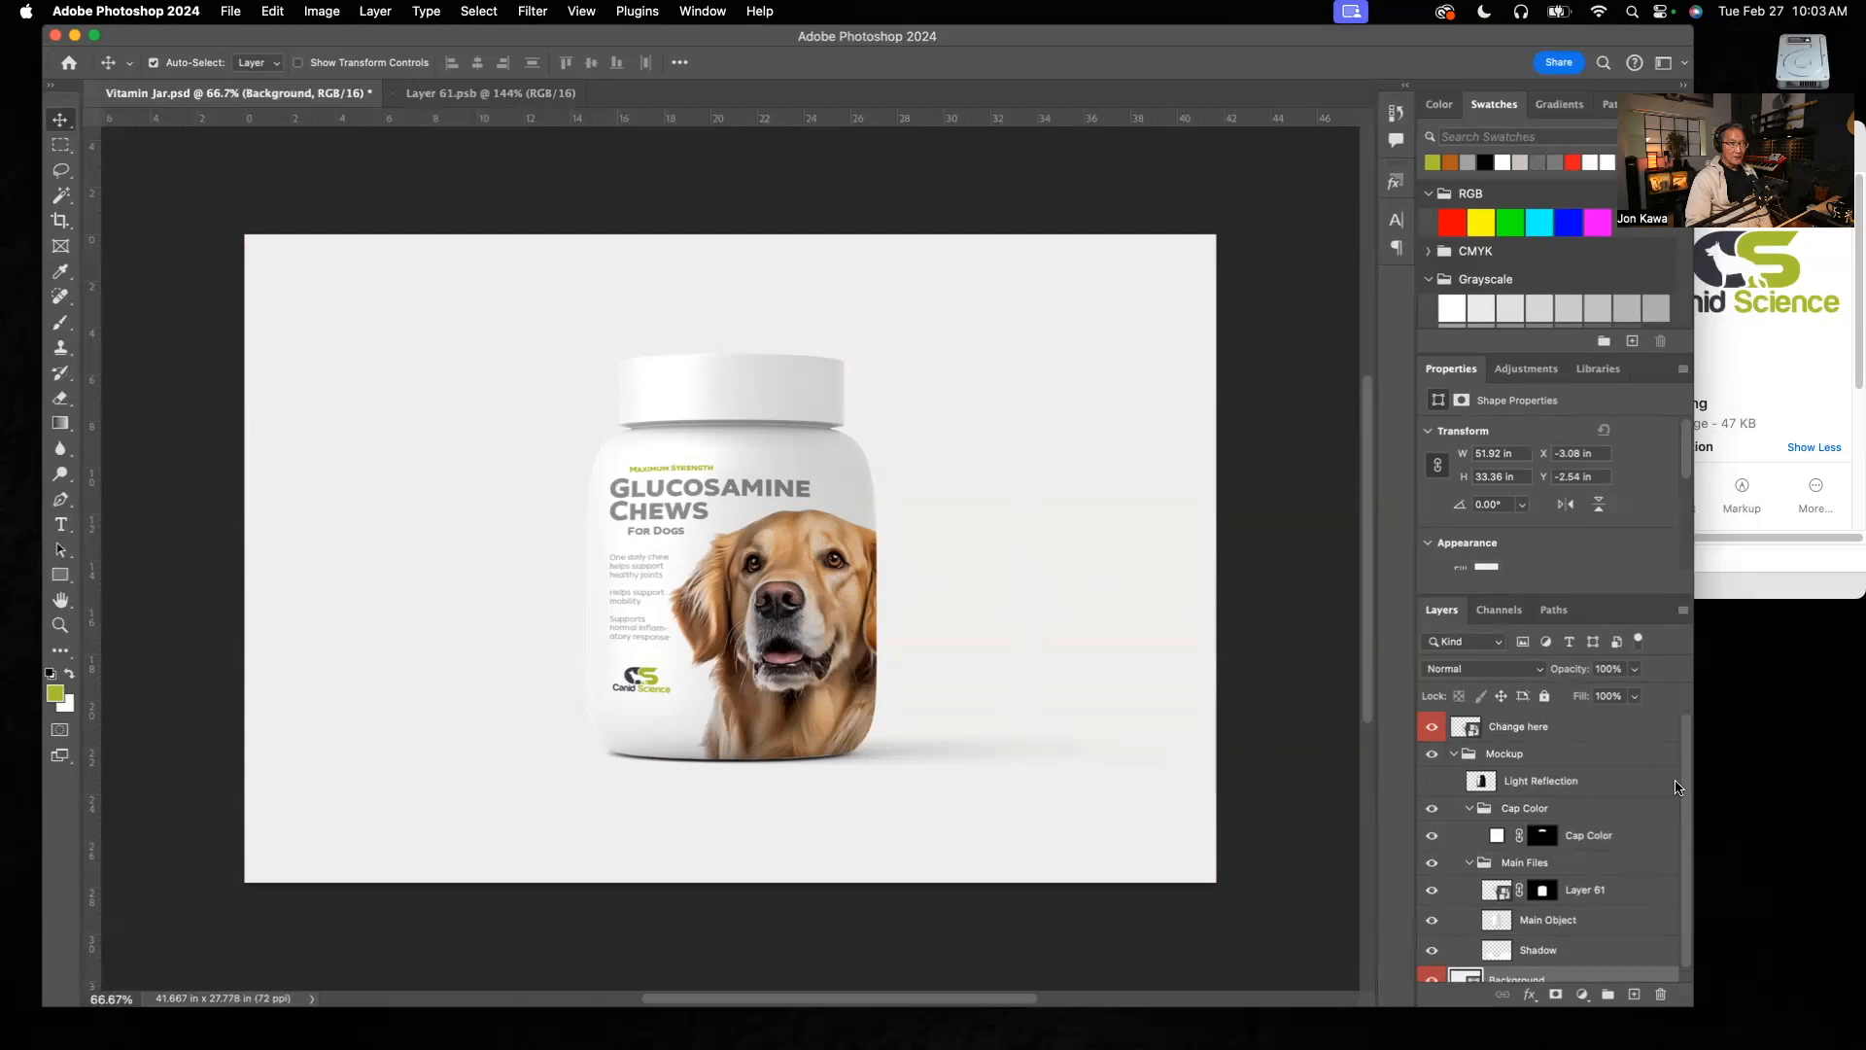
pyautogui.click(1452, 755)
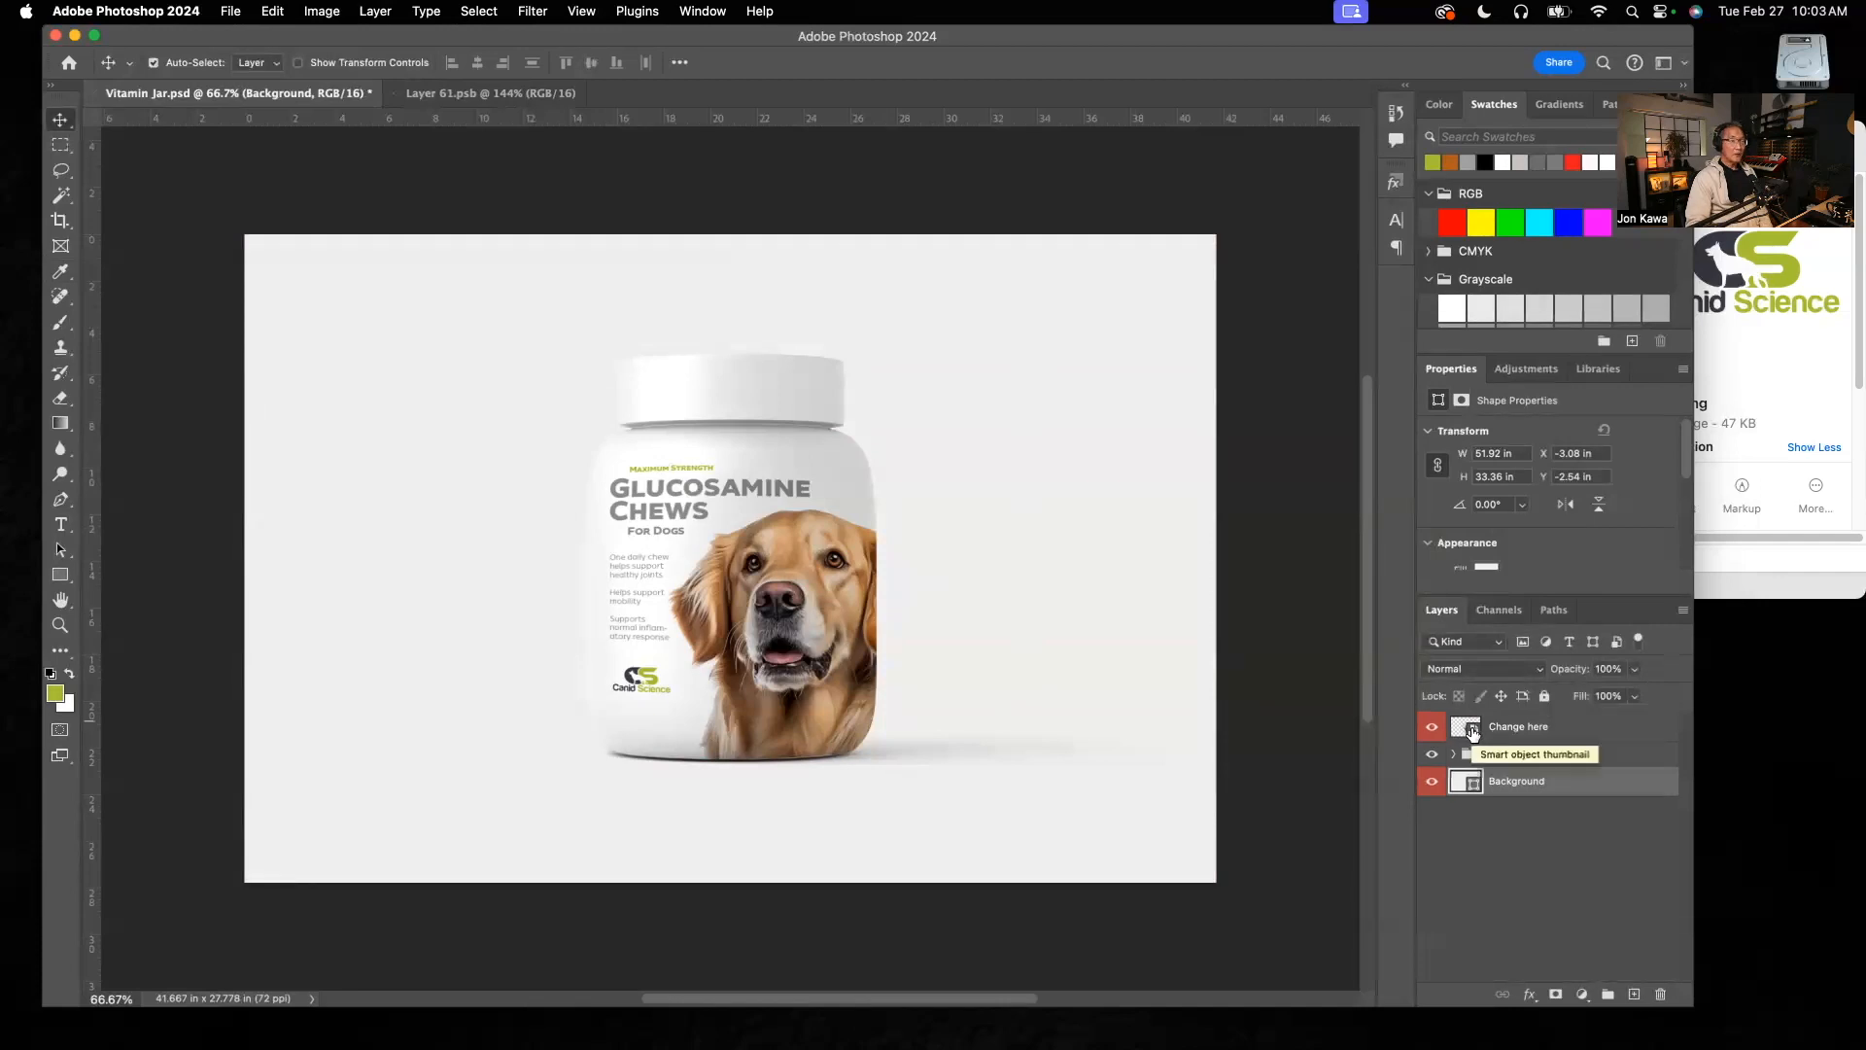
# Step: In Layer 61.psb, view the template artwork on Layer 10, the For Dogs text and the dog photo in isolation, leaving every layer hidden
pyautogui.click(525, 94)
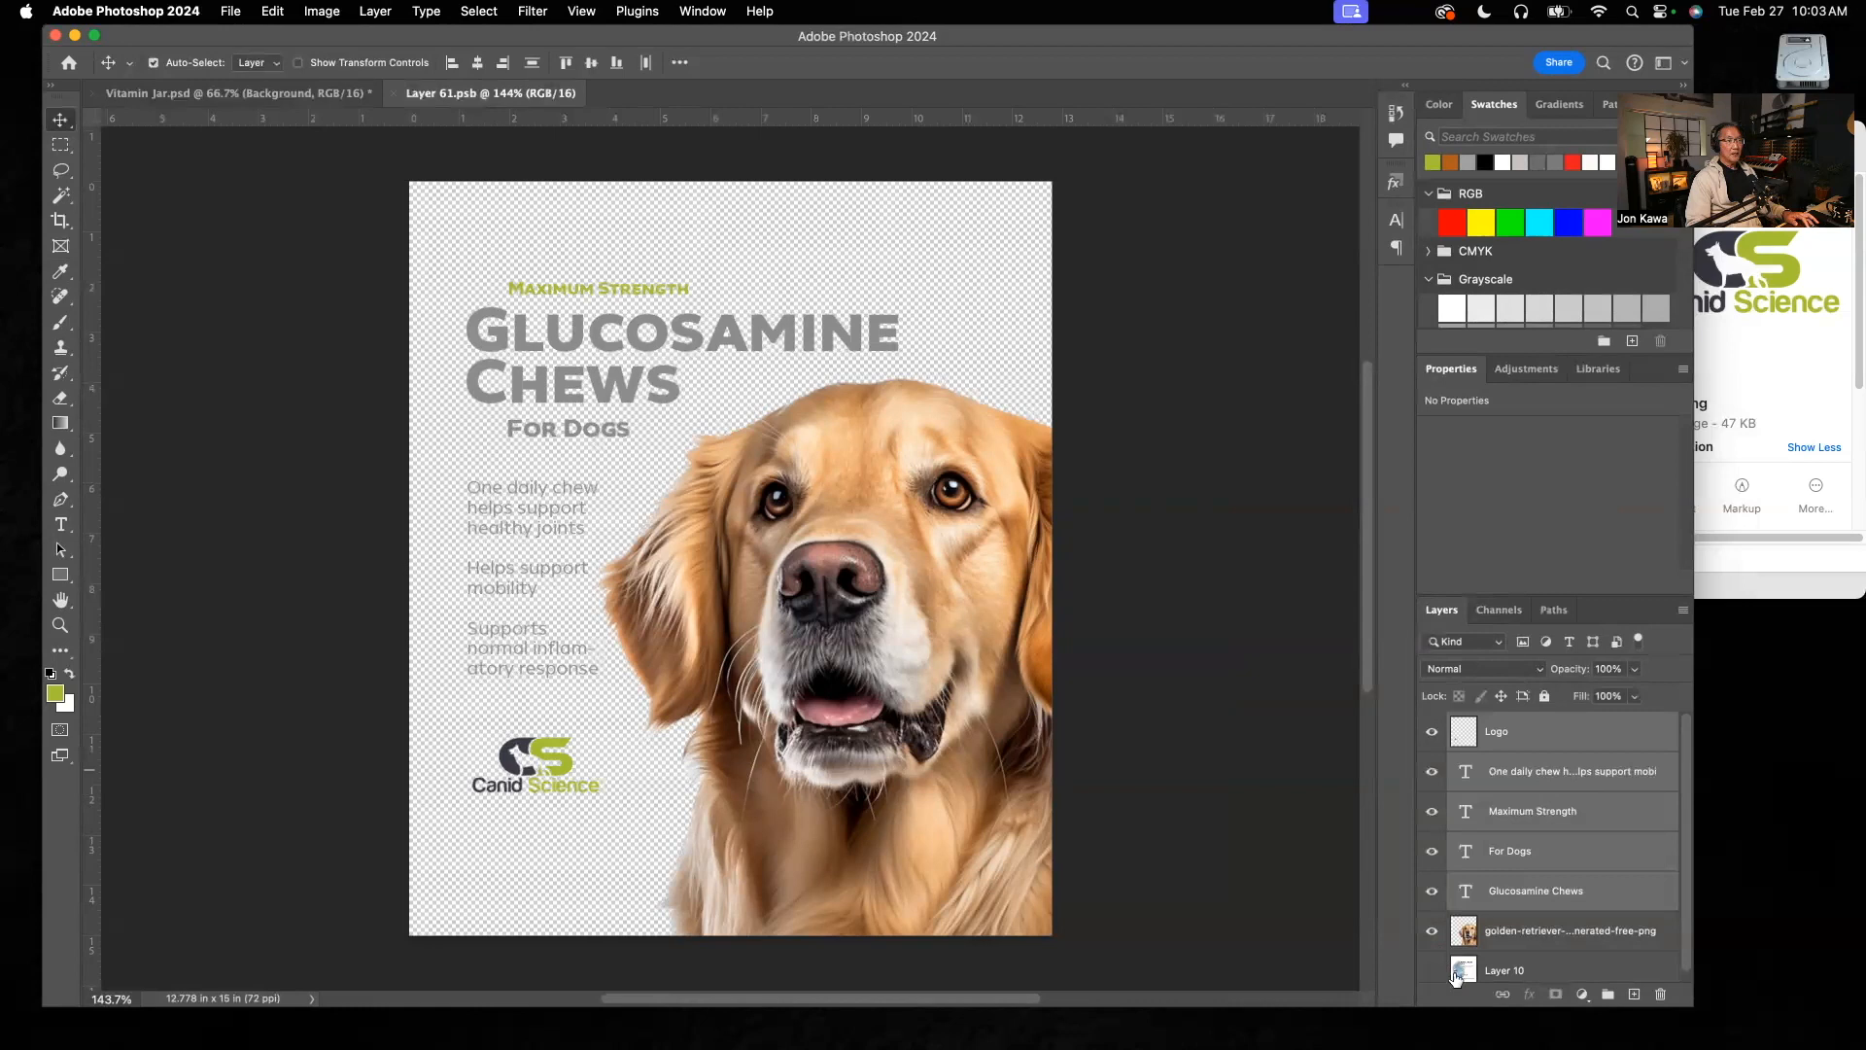
pyautogui.keyDown('alt'); pyautogui.click(1430, 972); pyautogui.keyUp('alt')
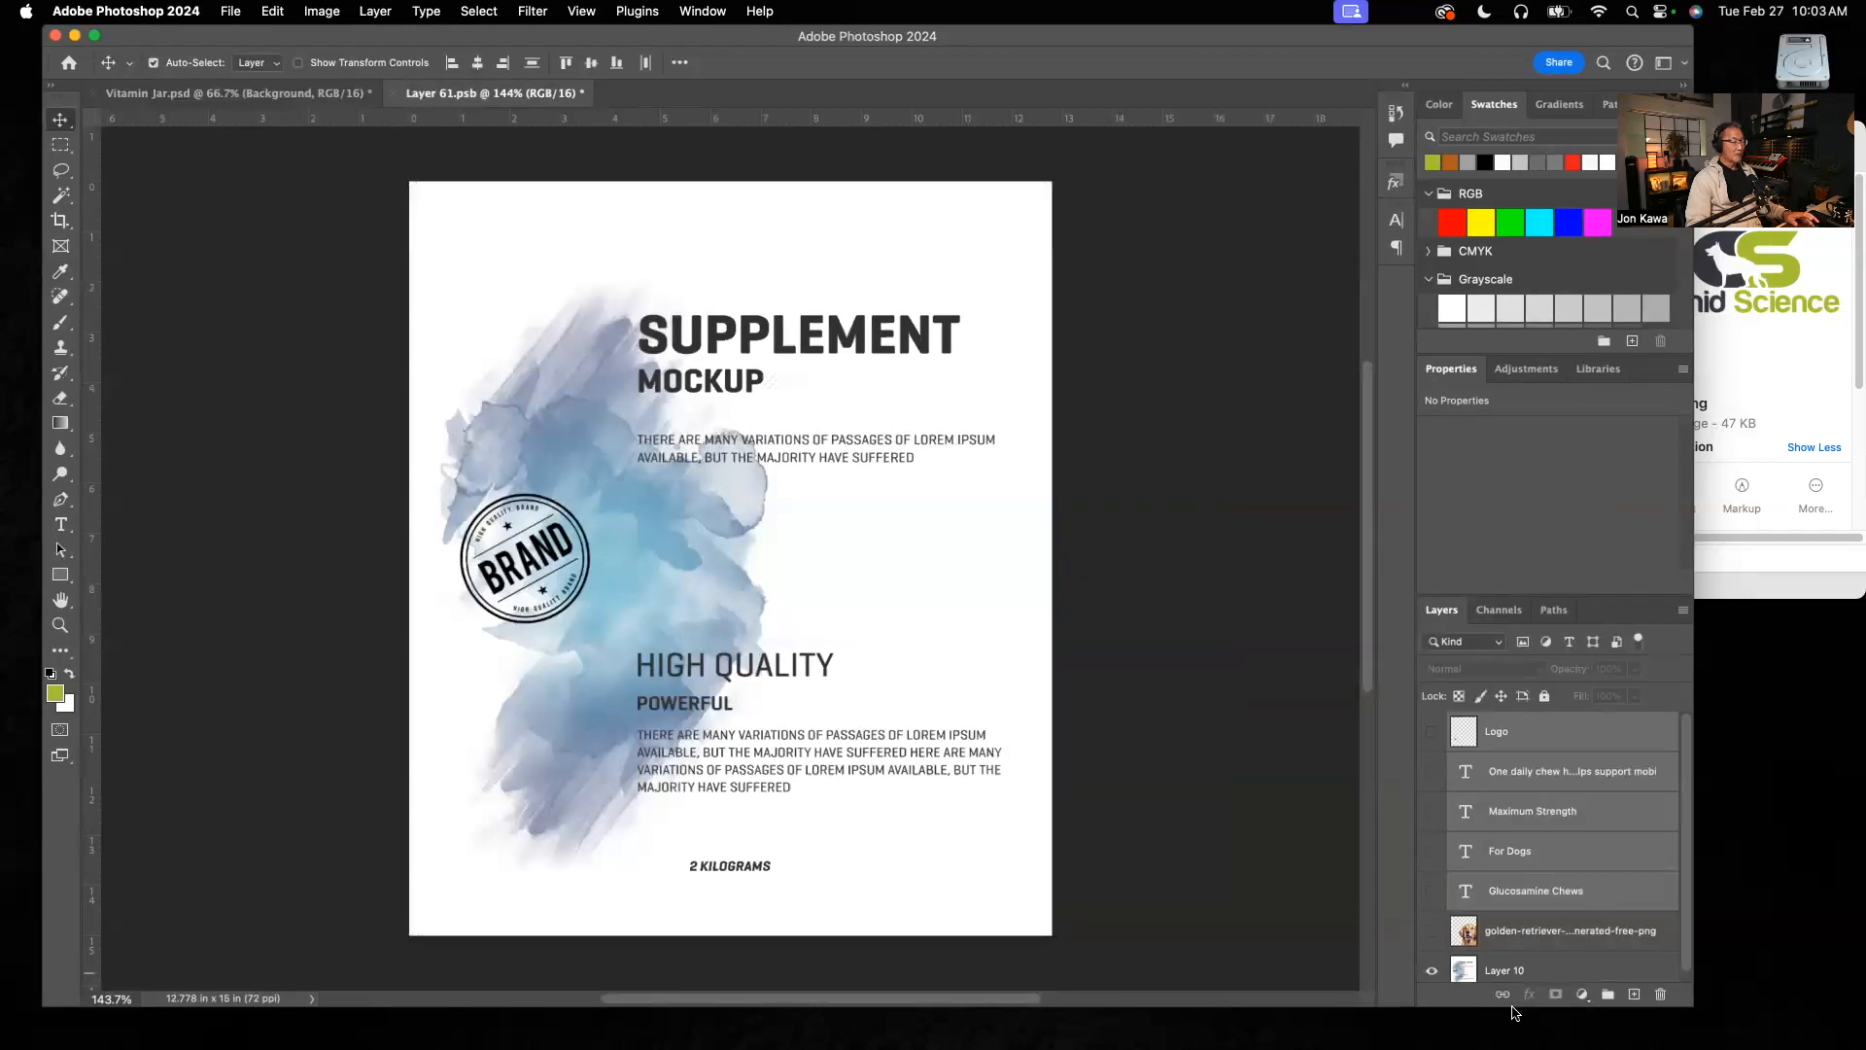
pyautogui.keyDown('alt'); pyautogui.click(1429, 854); pyautogui.keyUp('alt')
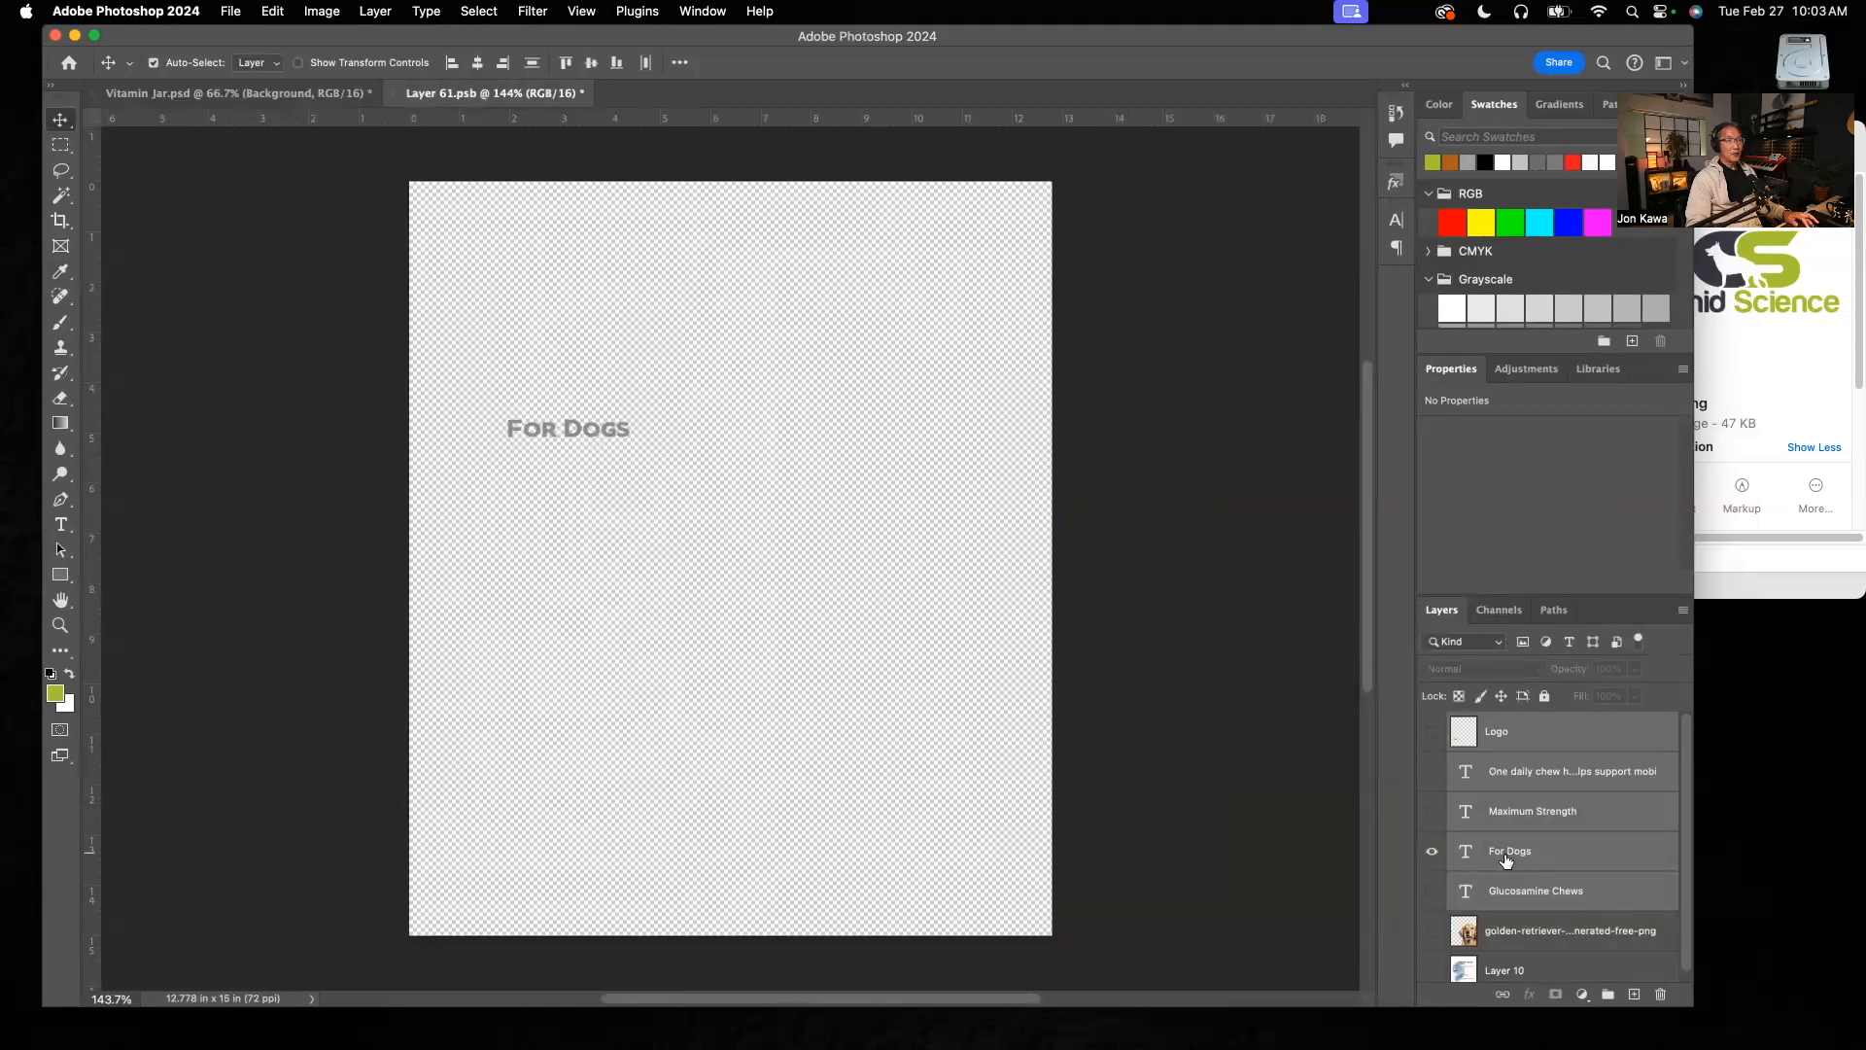
pyautogui.keyDown('alt'); pyautogui.click(1428, 939); pyautogui.keyUp('alt')
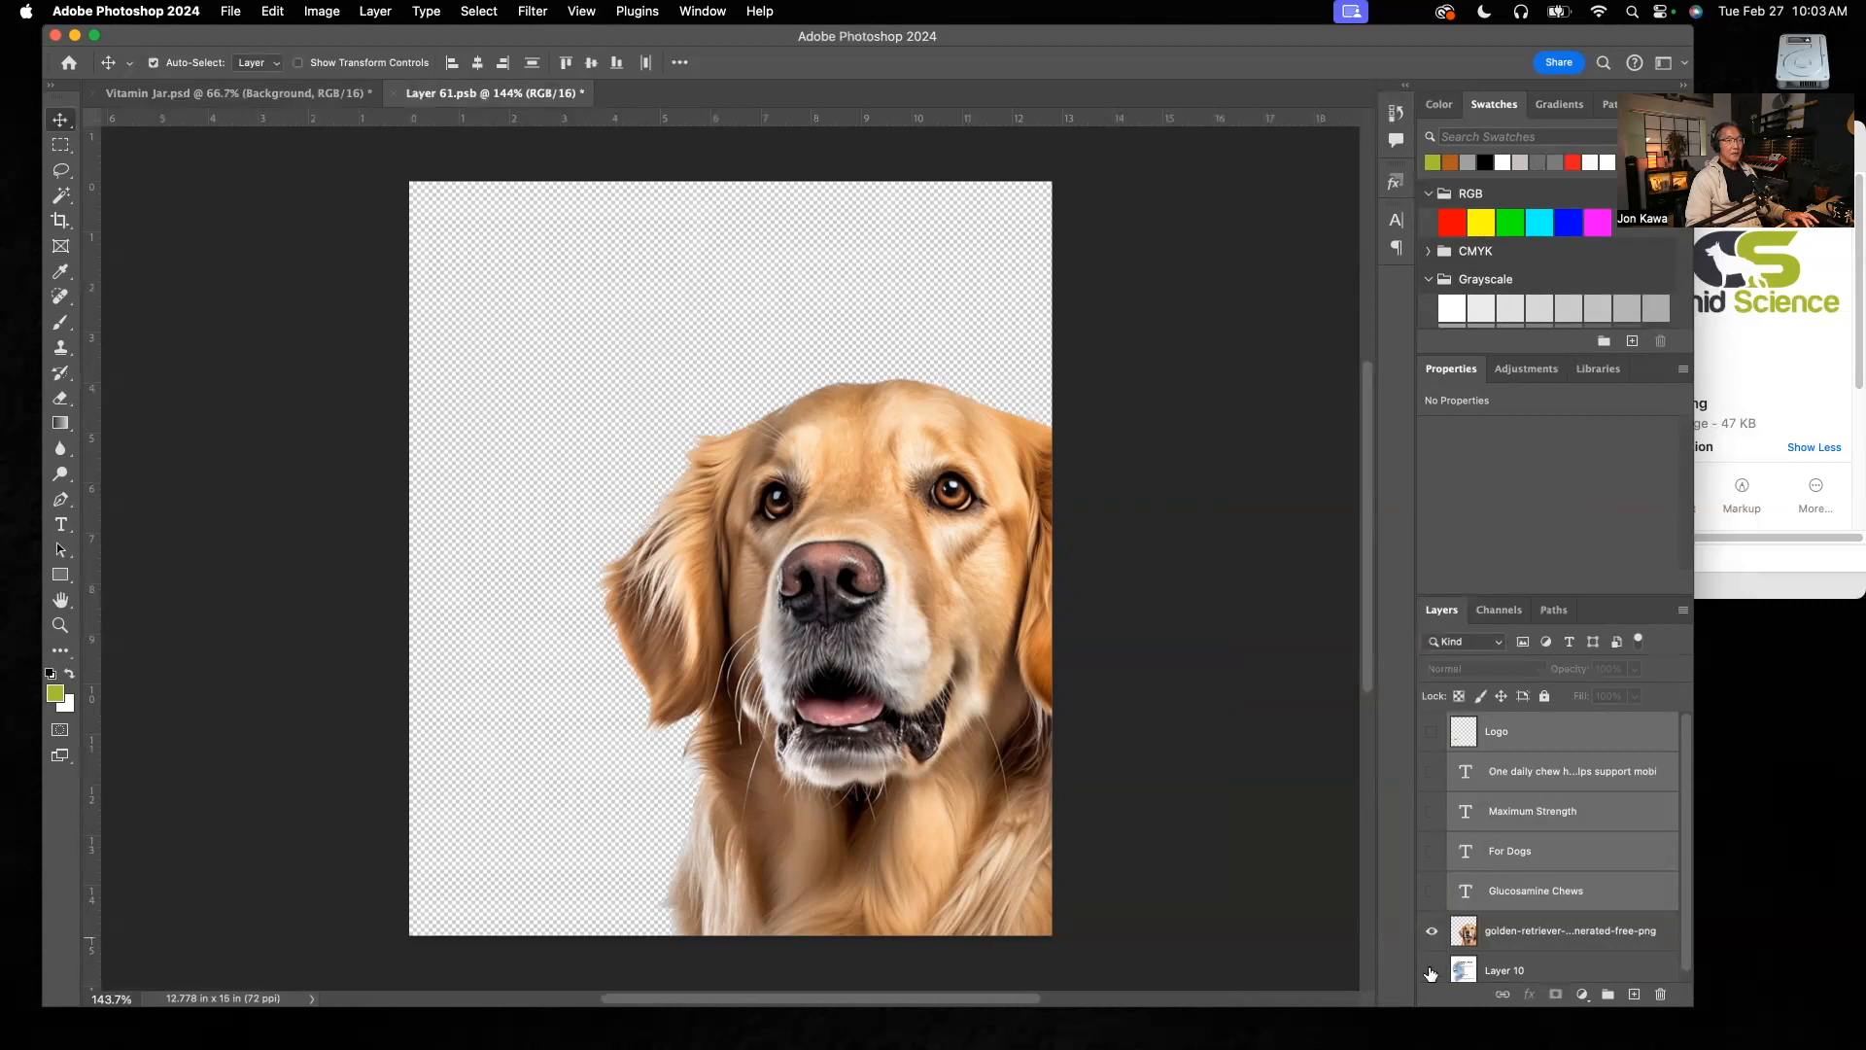
pyautogui.keyDown('alt'); pyautogui.click(1431, 970); pyautogui.keyUp('alt')
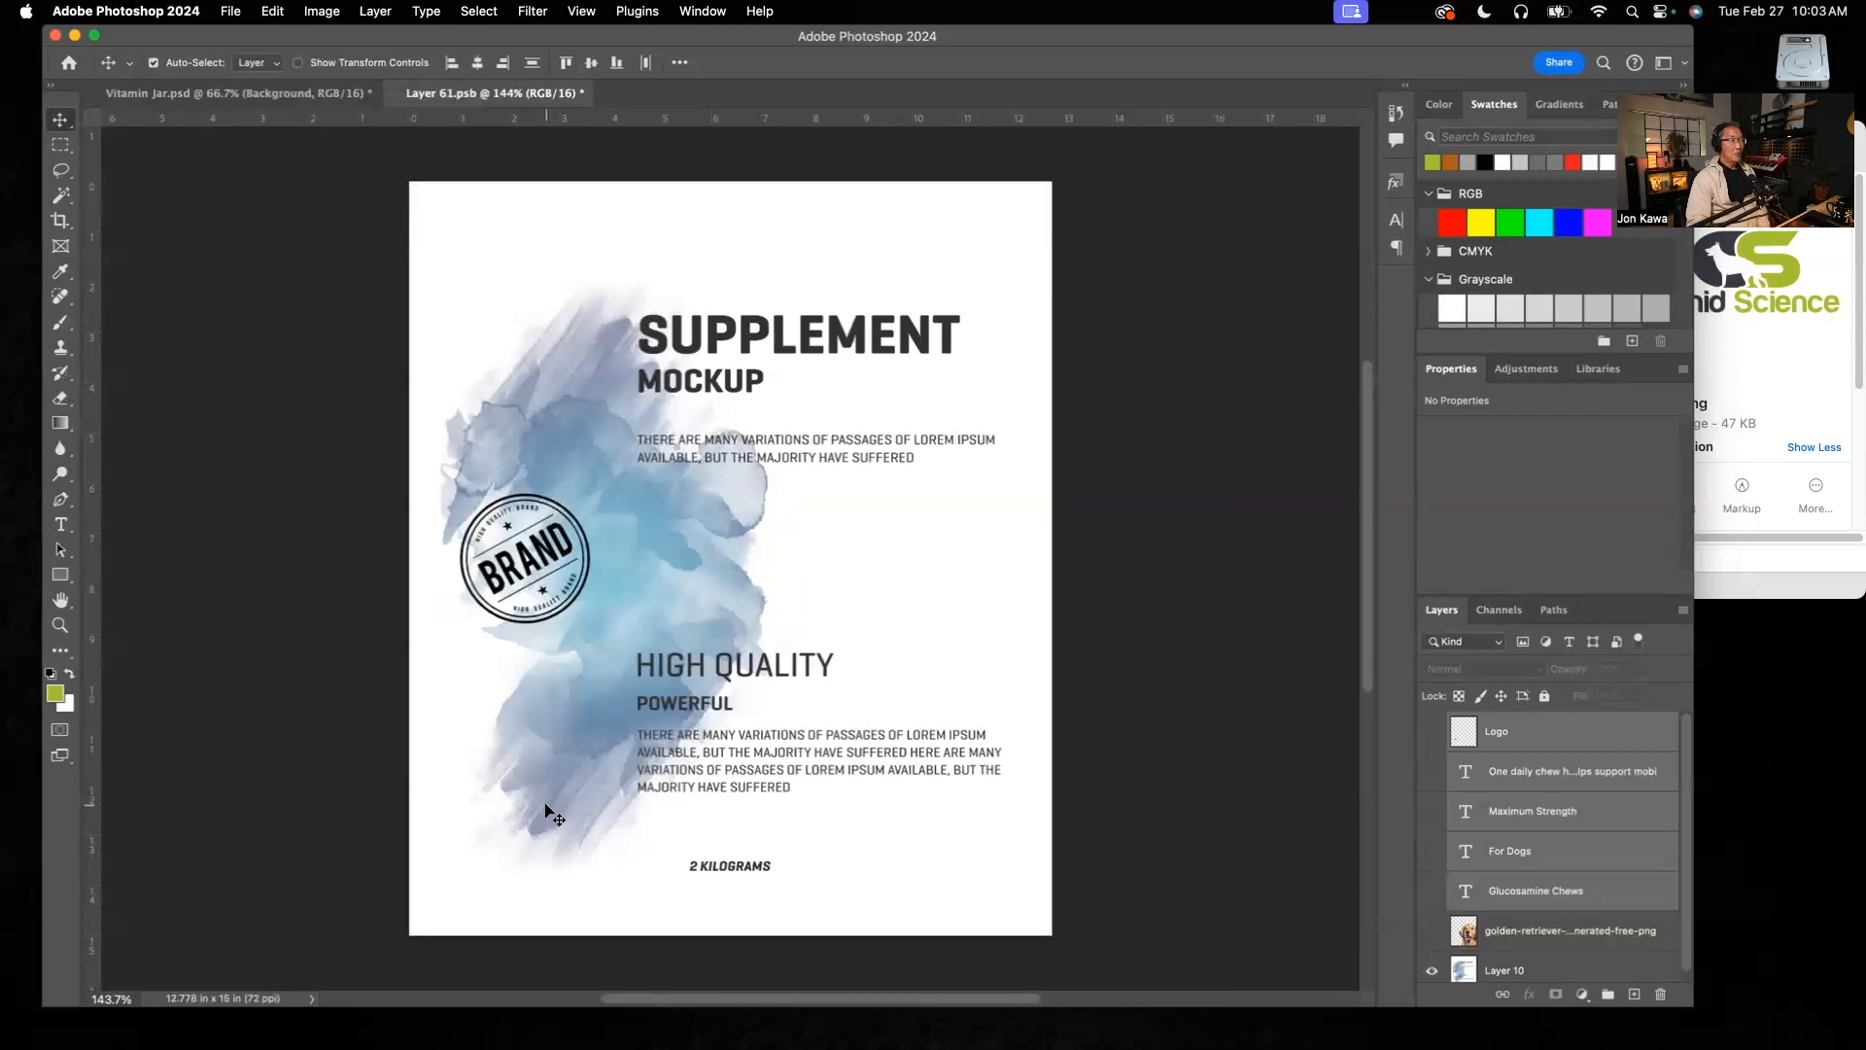
pyautogui.click(1431, 970)
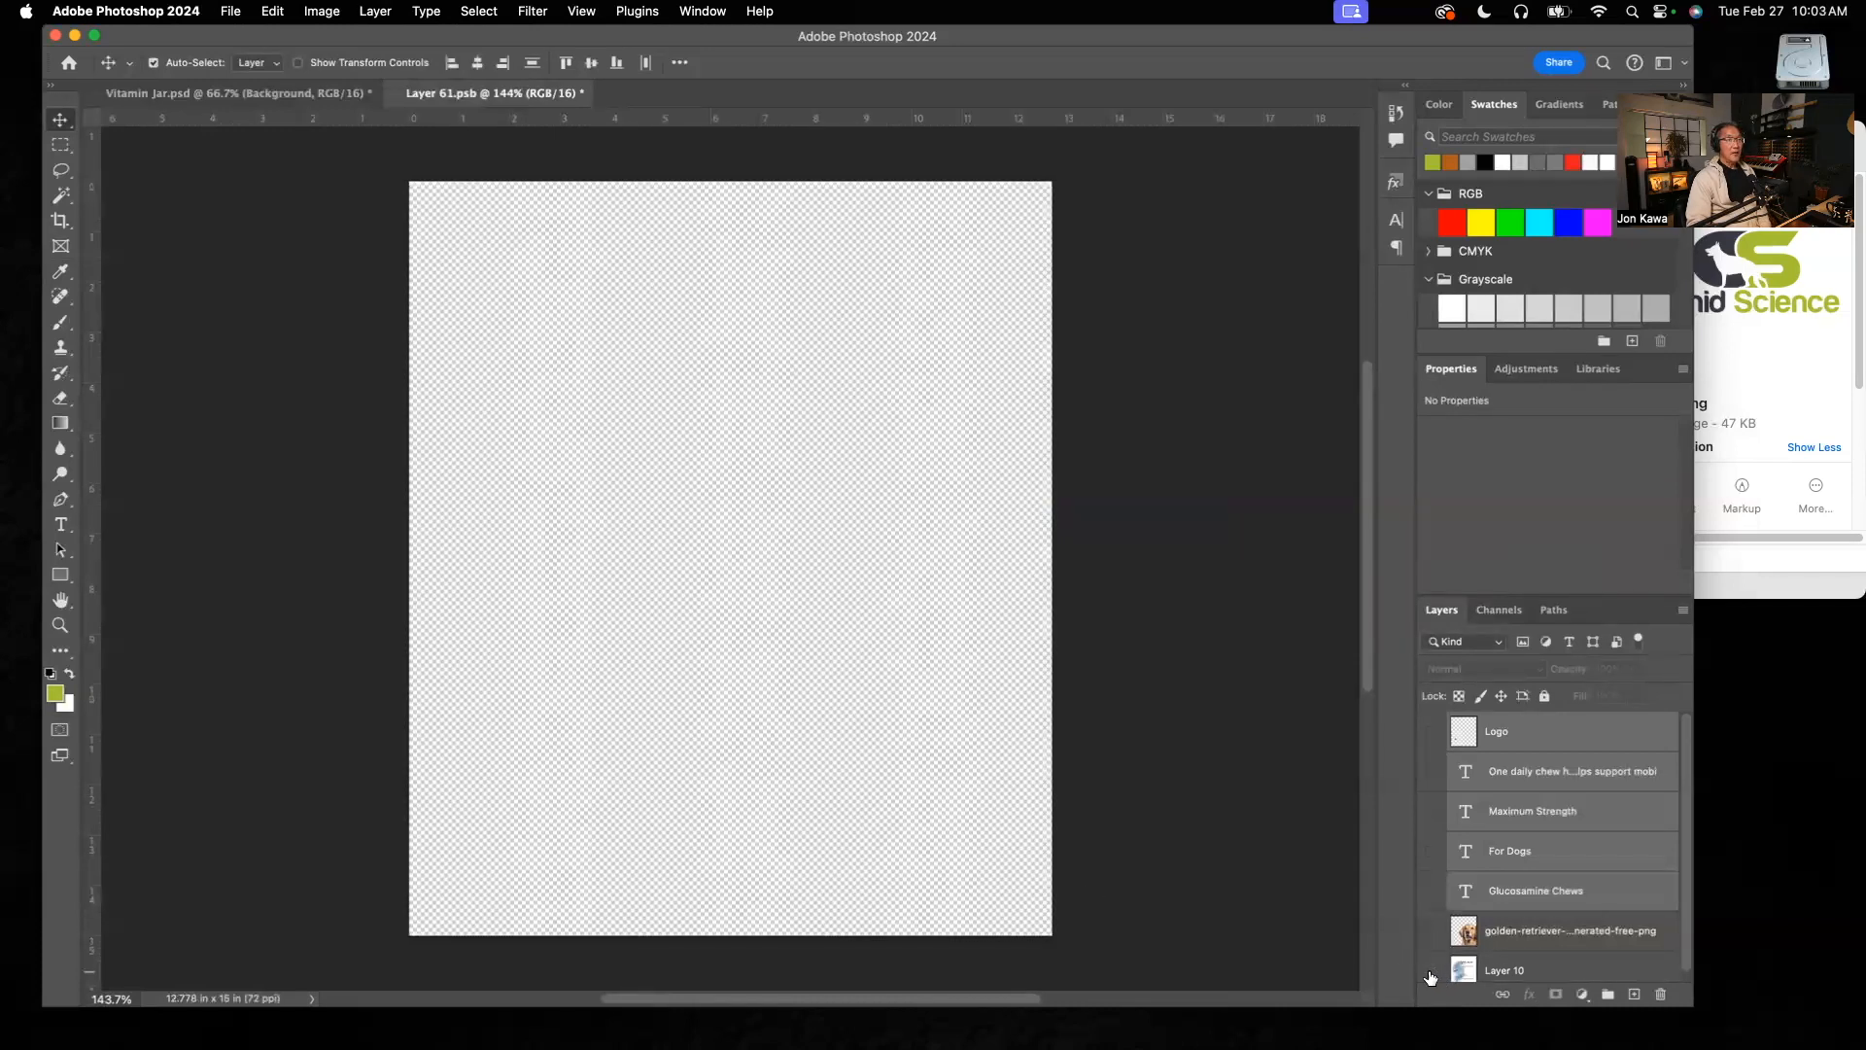
# Step: Show the logo, all four text layers and the golden retriever photo, keep Layer 10 hidden, and return to Vitamin Jar.psd
pyautogui.click(1431, 852)
pyautogui.click(1432, 813)
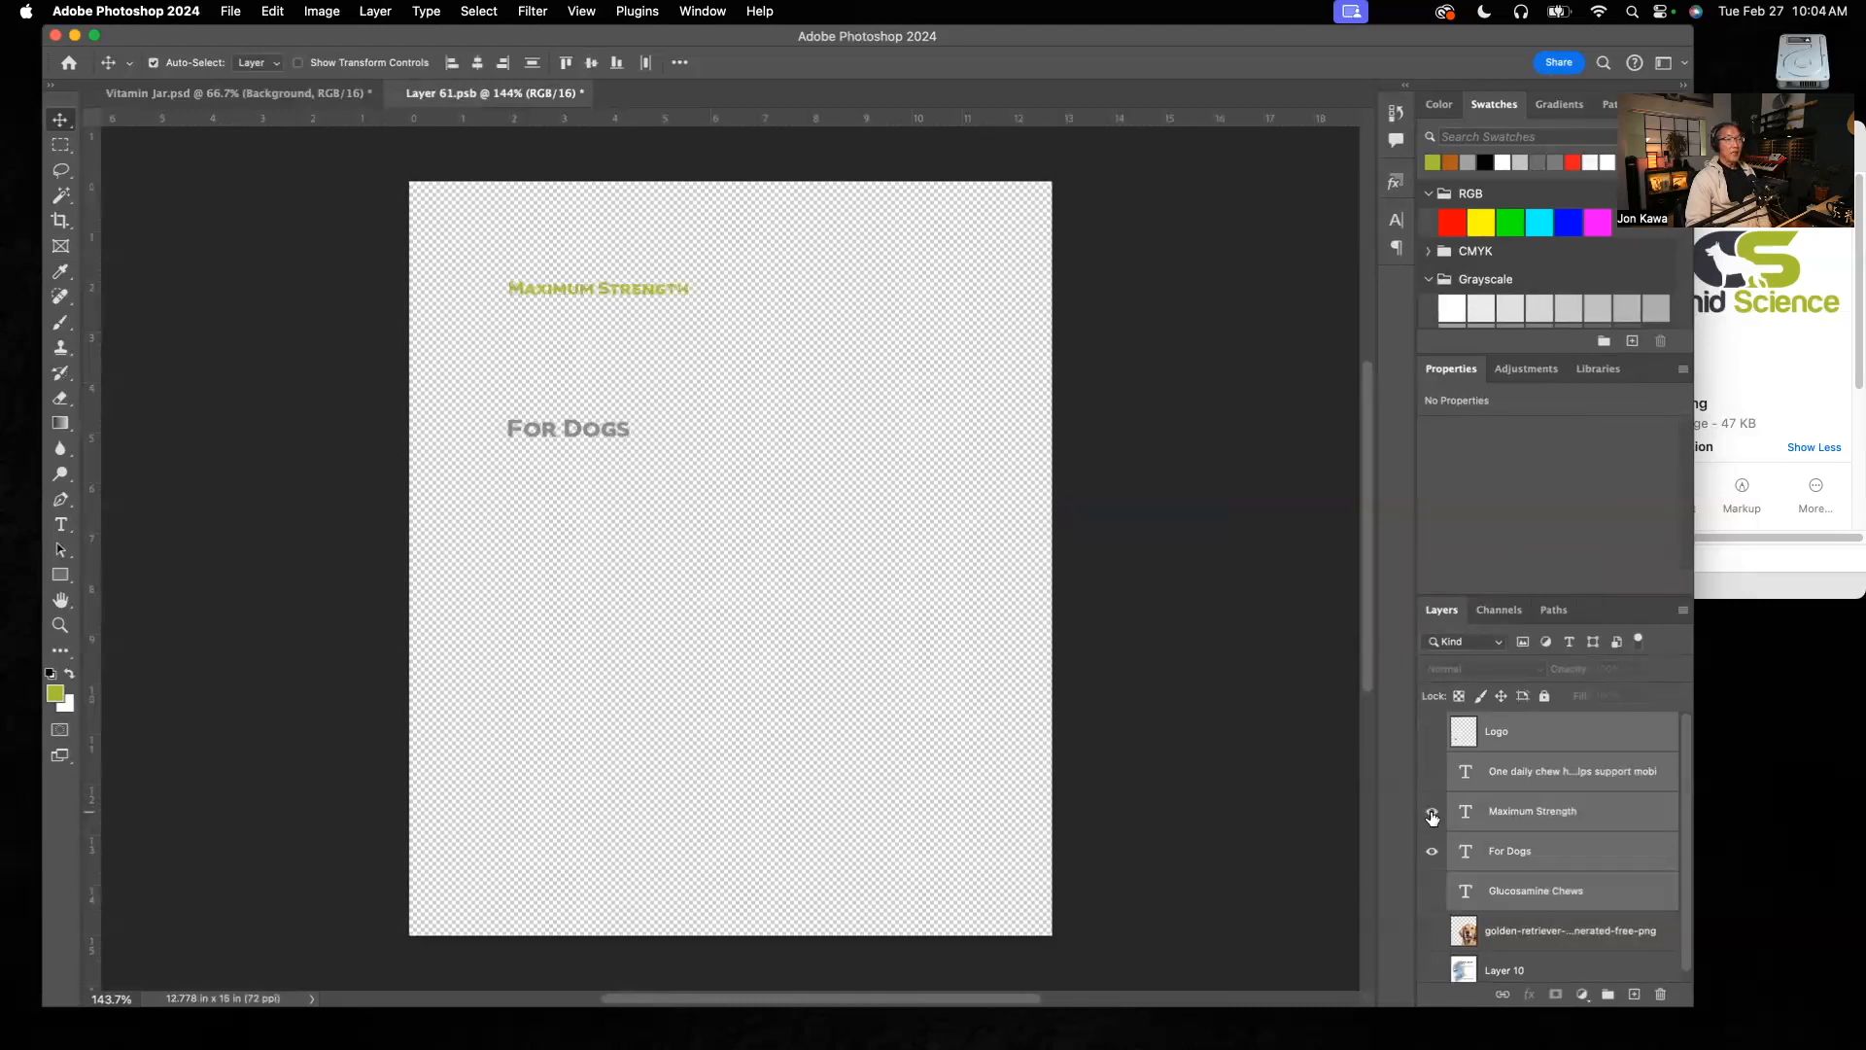
pyautogui.click(1432, 931)
pyautogui.click(1432, 892)
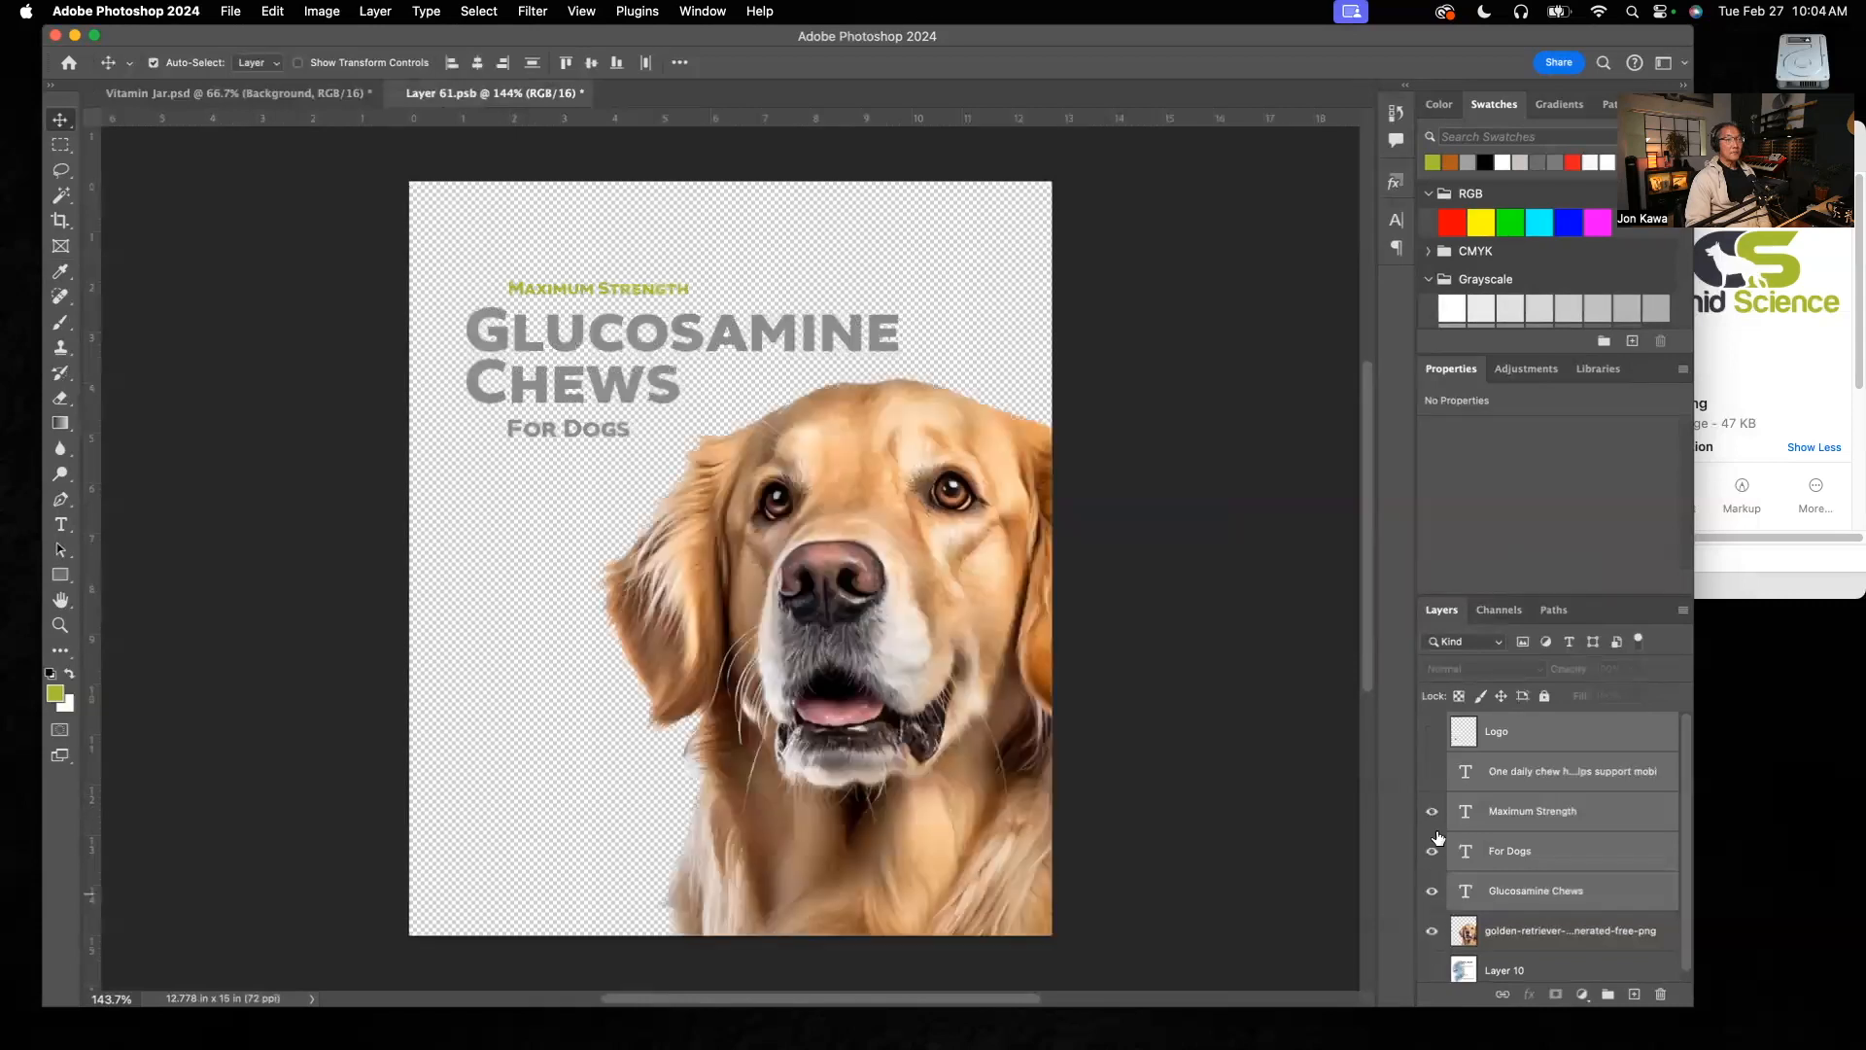
pyautogui.click(1432, 772)
pyautogui.click(1432, 732)
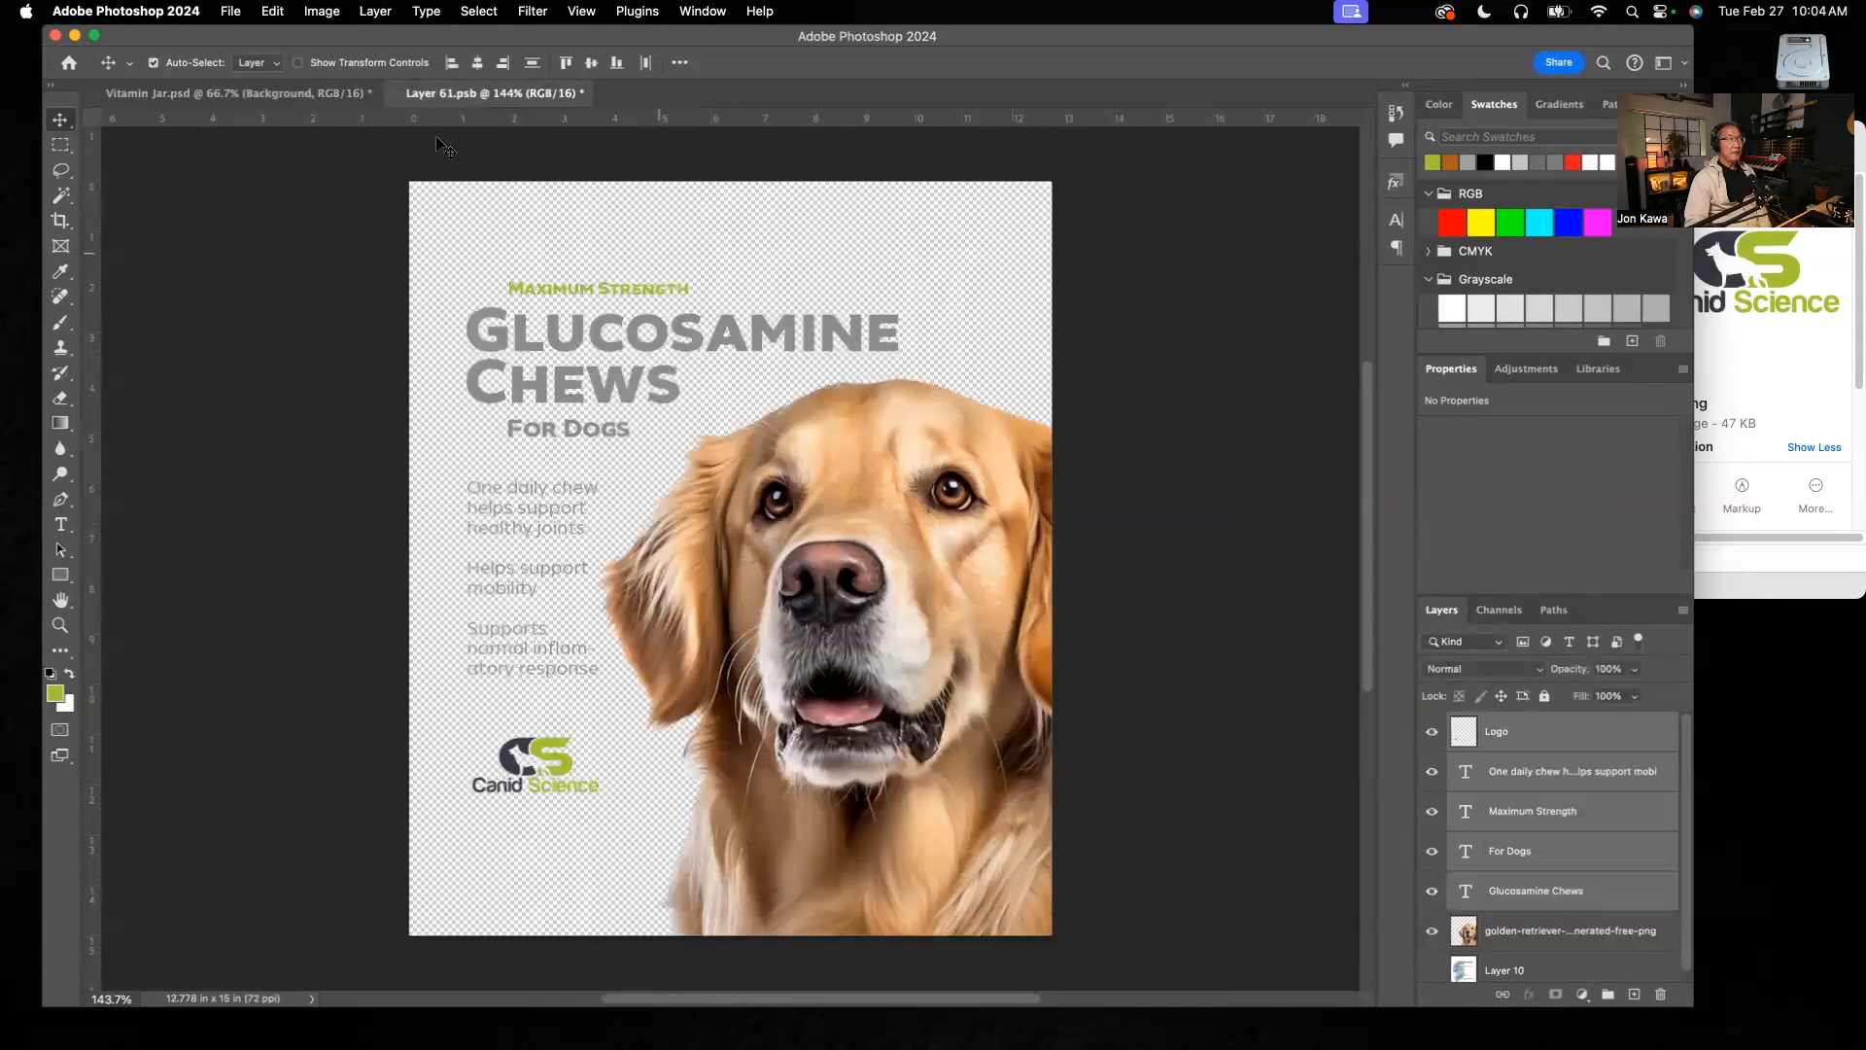
pyautogui.click(259, 92)
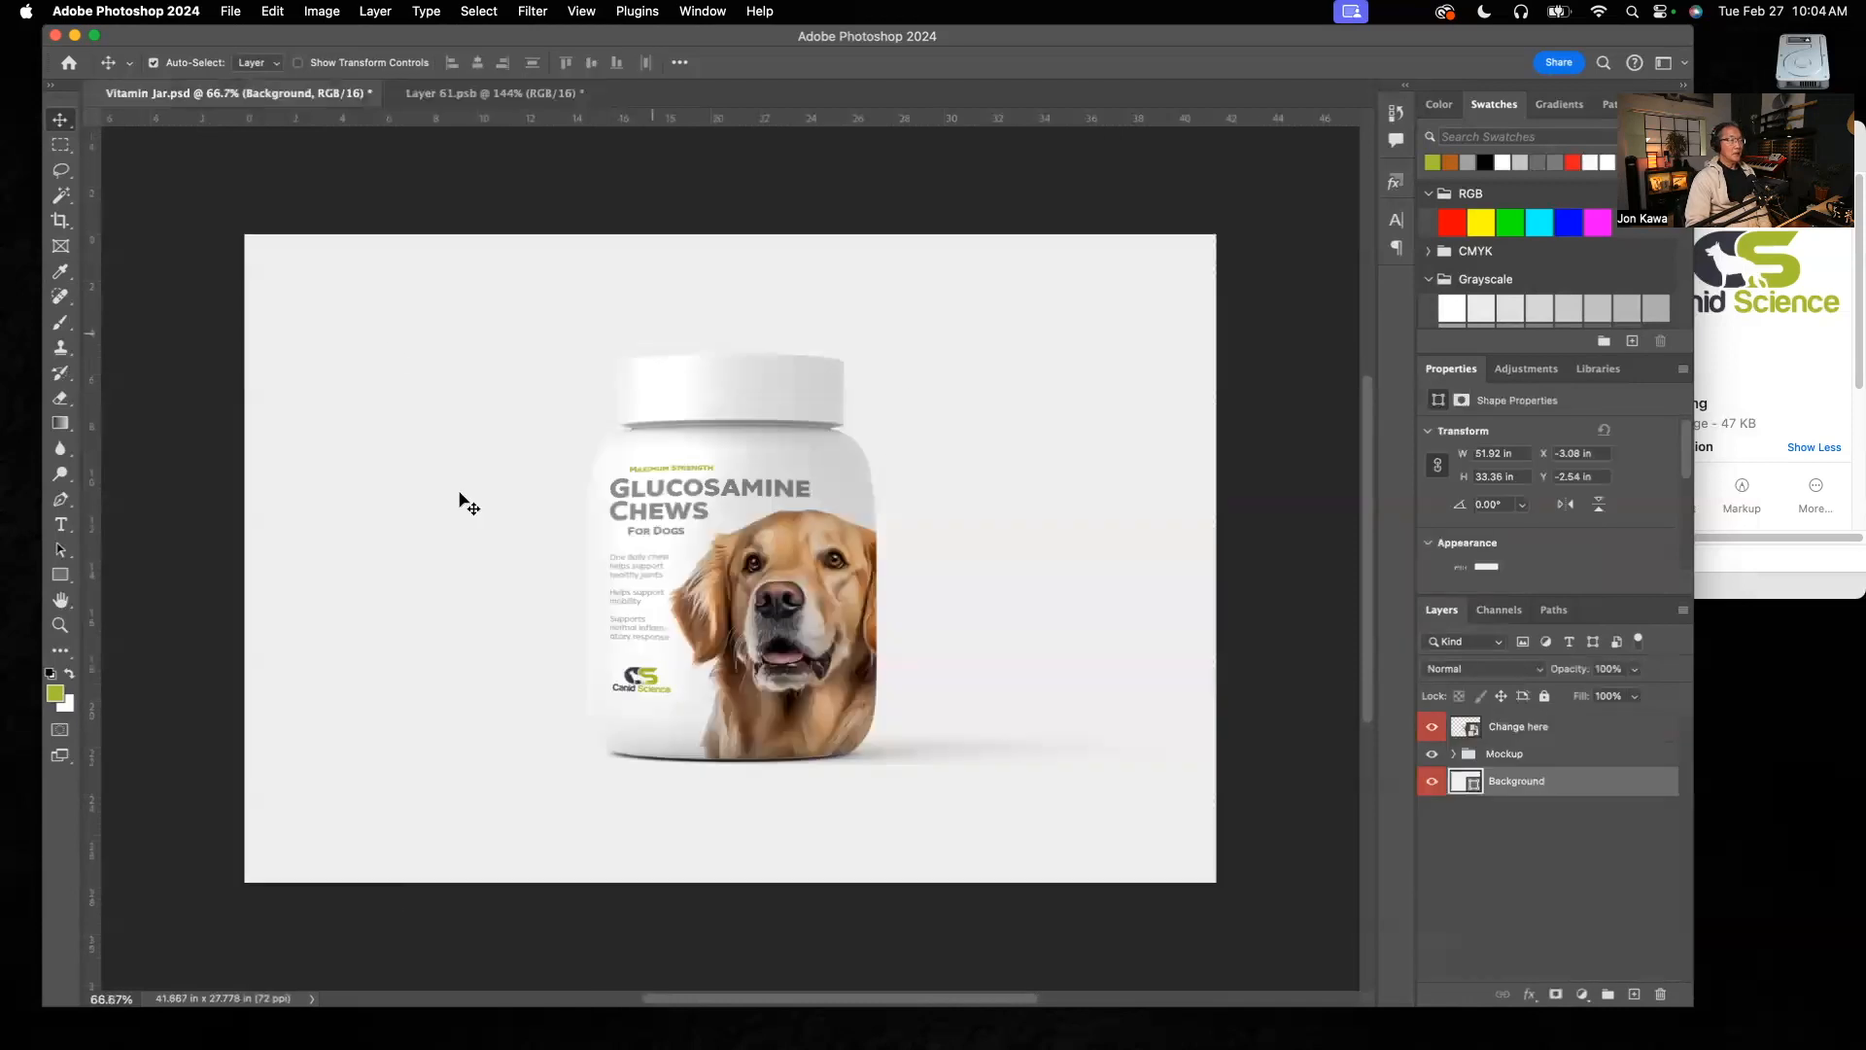